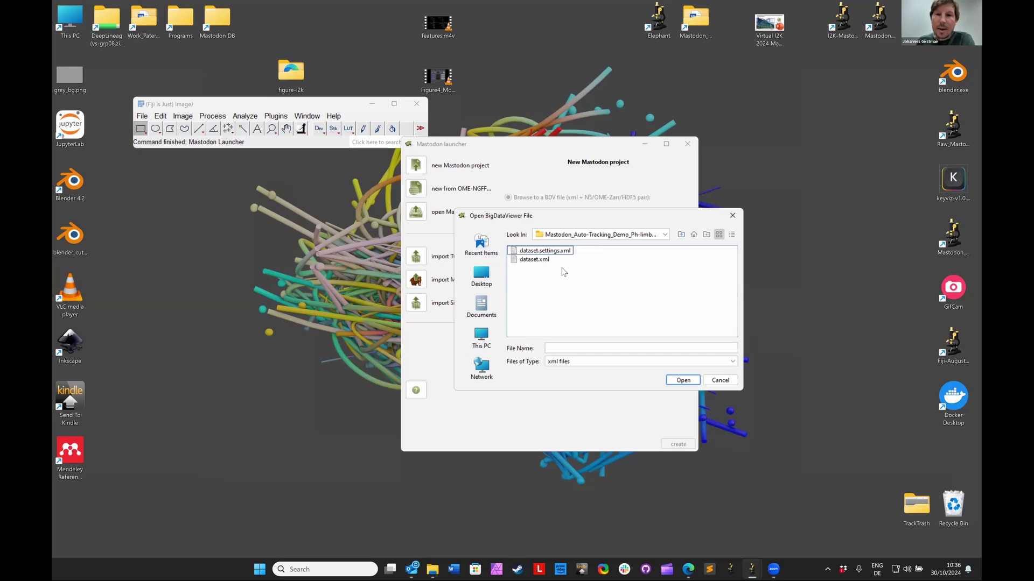
Create a new Mastodon project from the BDV file dataset.xml
{"action": "left_click", "coordinate": [529, 260]}
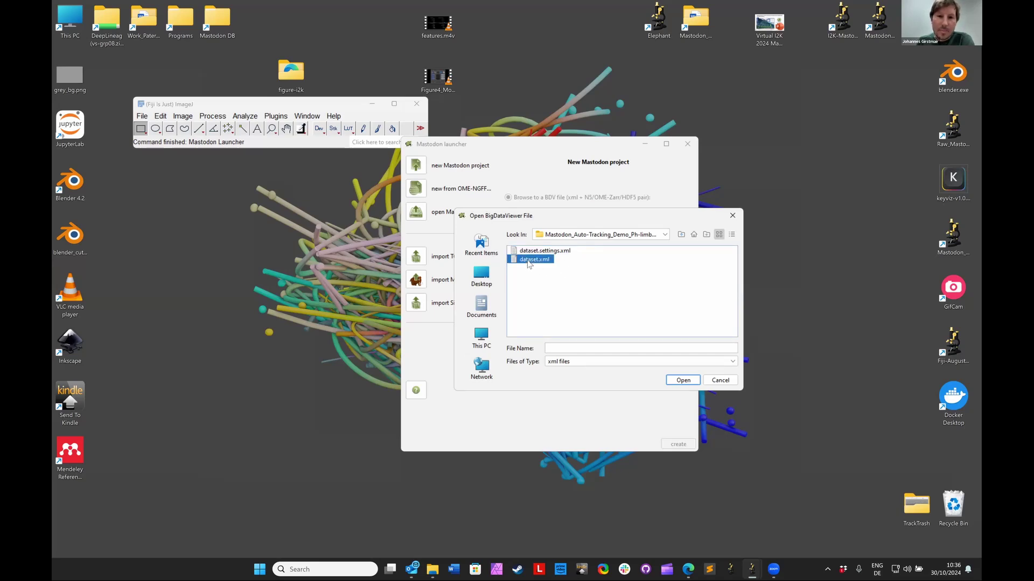
{"action": "left_click", "coordinate": [683, 380]}
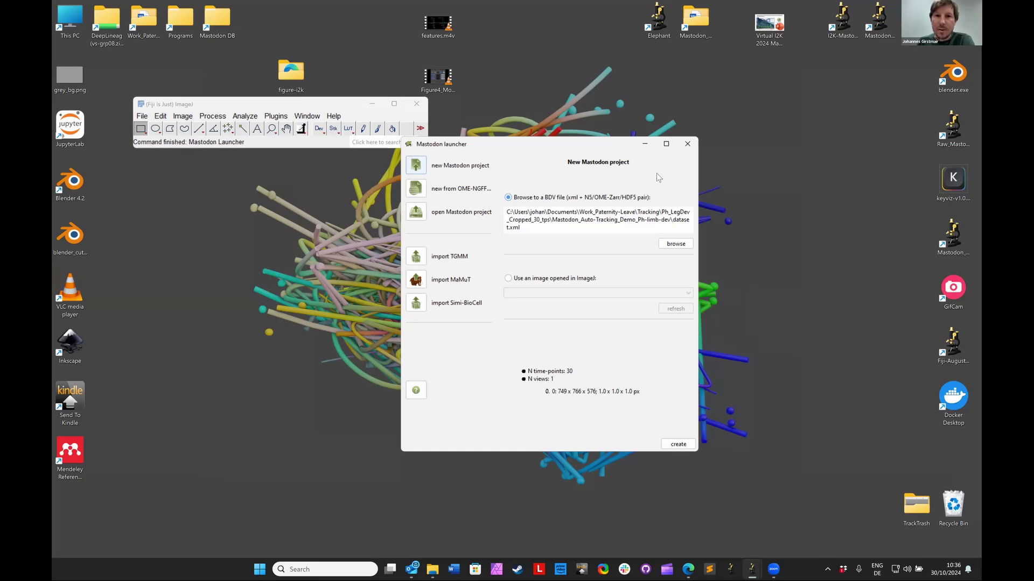
{"action": "left_click_drag", "start_coordinate": [602, 144], "coordinate": [660, 152]}
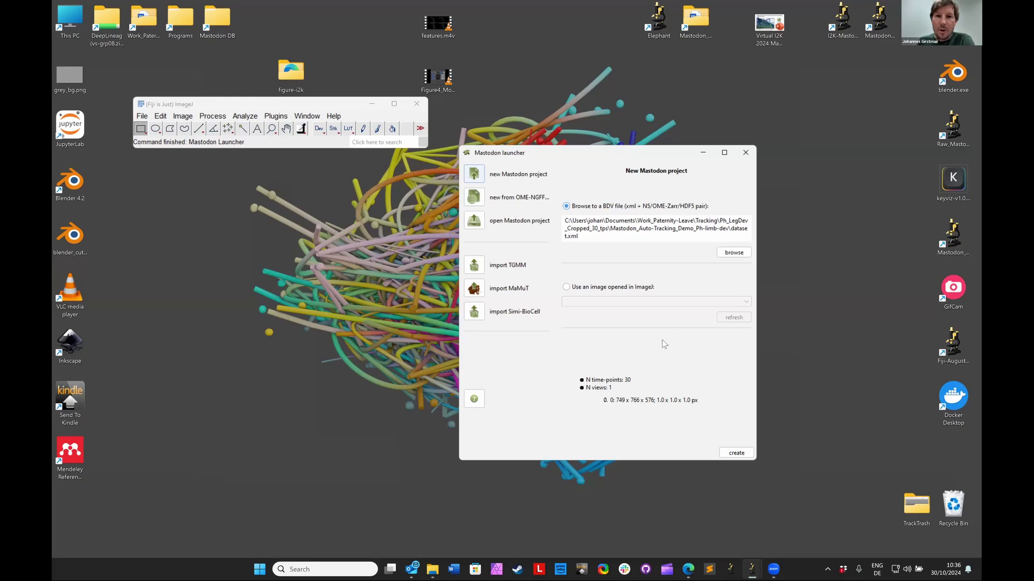
{"action": "left_click", "coordinate": [737, 453]}
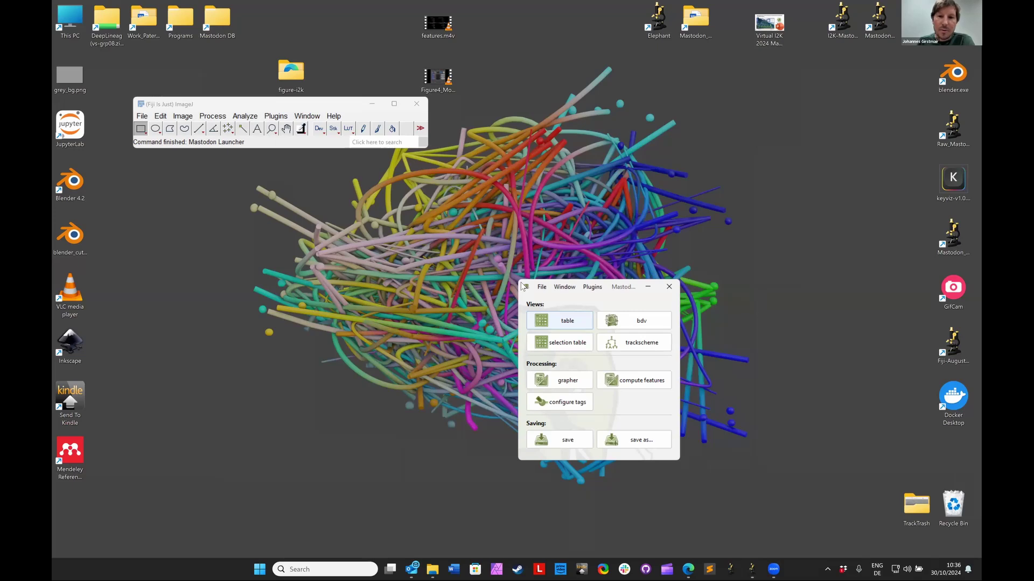
Open a BigDataViewer window on the dataset and switch its display to tri-linear interpolation
{"action": "left_click_drag", "start_coordinate": [521, 284], "coordinate": [625, 281]}
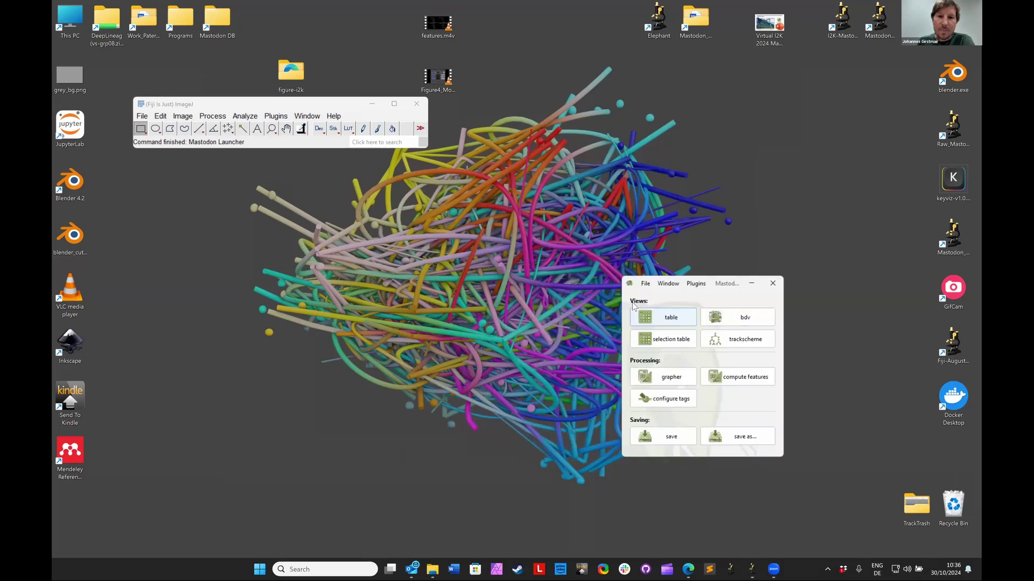
{"action": "left_click", "coordinate": [740, 323]}
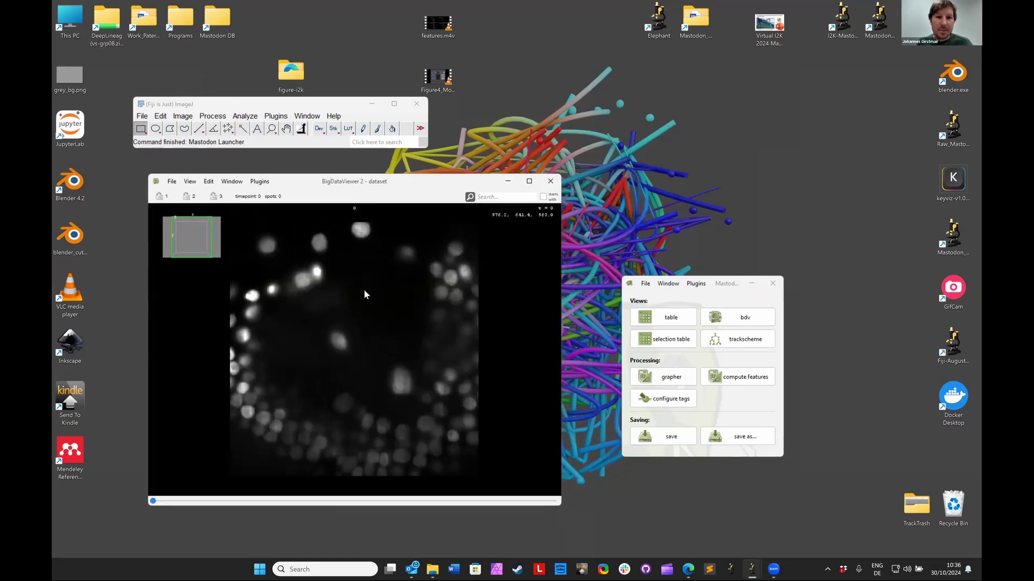
{"action": "key", "text": "shift+y"}
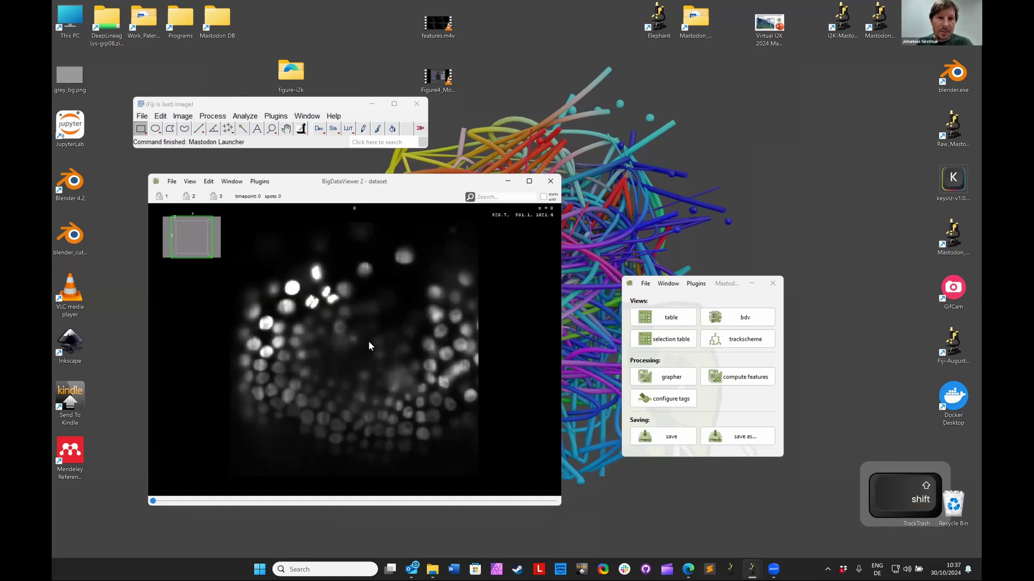
{"action": "key", "text": "i"}
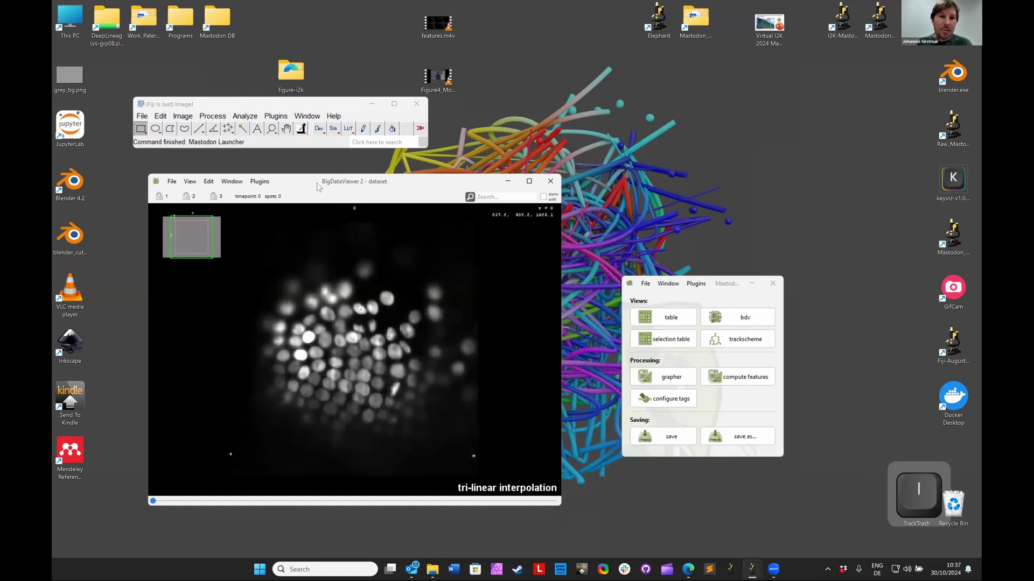
Examine the nuclei at different time points, in the X, Y and Z orientations, and at close range
{"action": "left_click_drag", "start_coordinate": [150, 494], "coordinate": [327, 491]}
{"action": "left_click", "coordinate": [171, 490]}
{"action": "key", "text": "shift+x"}
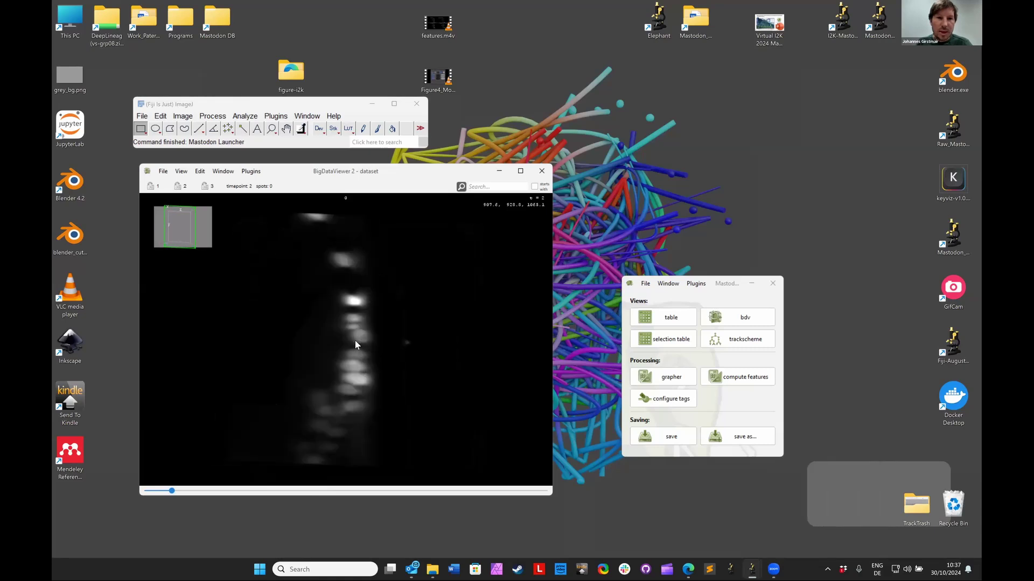
{"action": "key", "text": "shift+y"}
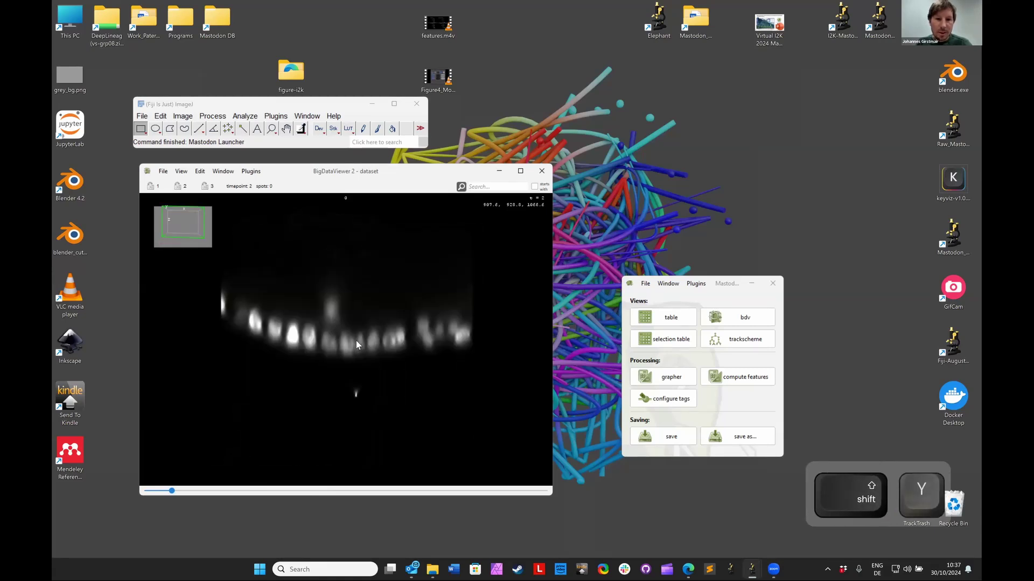
{"action": "key", "text": "shift+z"}
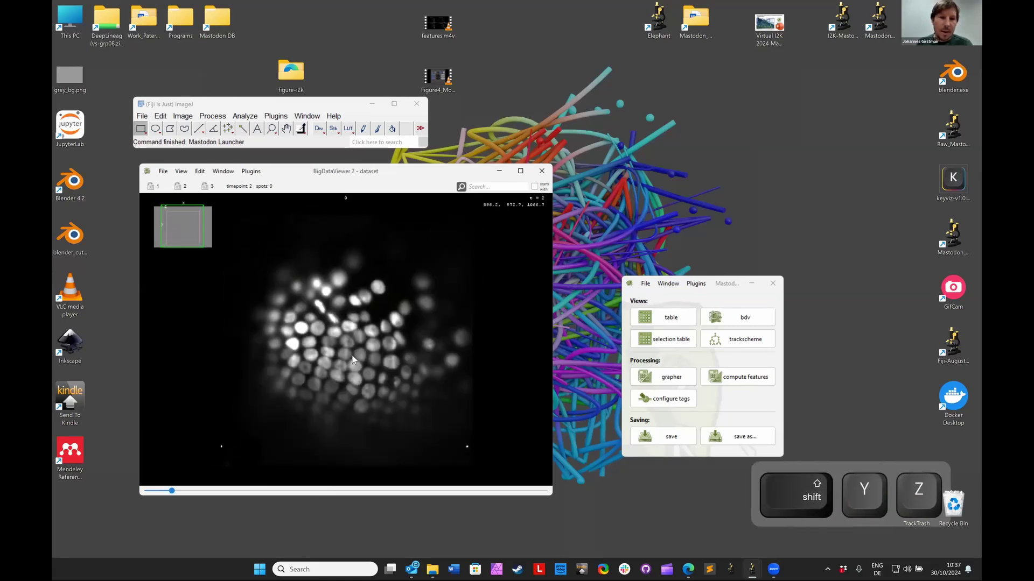
{"action": "scroll", "coordinate": [351, 359], "scroll_direction": "up", "scroll_amount": 5}
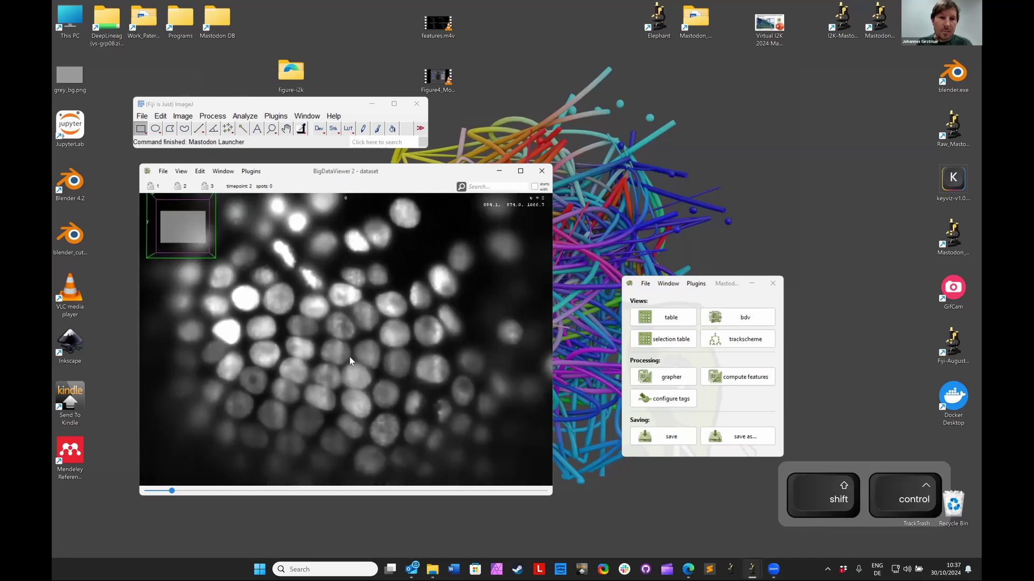
{"action": "scroll", "coordinate": [350, 360], "scroll_direction": "down", "scroll_amount": 5}
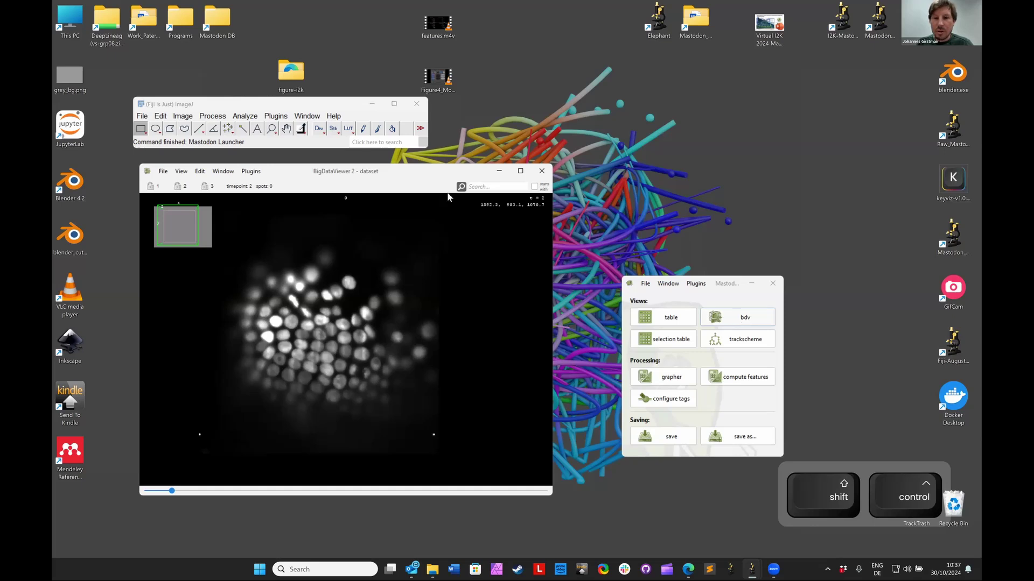
Open a second BigDataViewer window beside the first and resize it to a tall, narrow shape
{"action": "left_click_drag", "start_coordinate": [370, 175], "coordinate": [345, 179]}
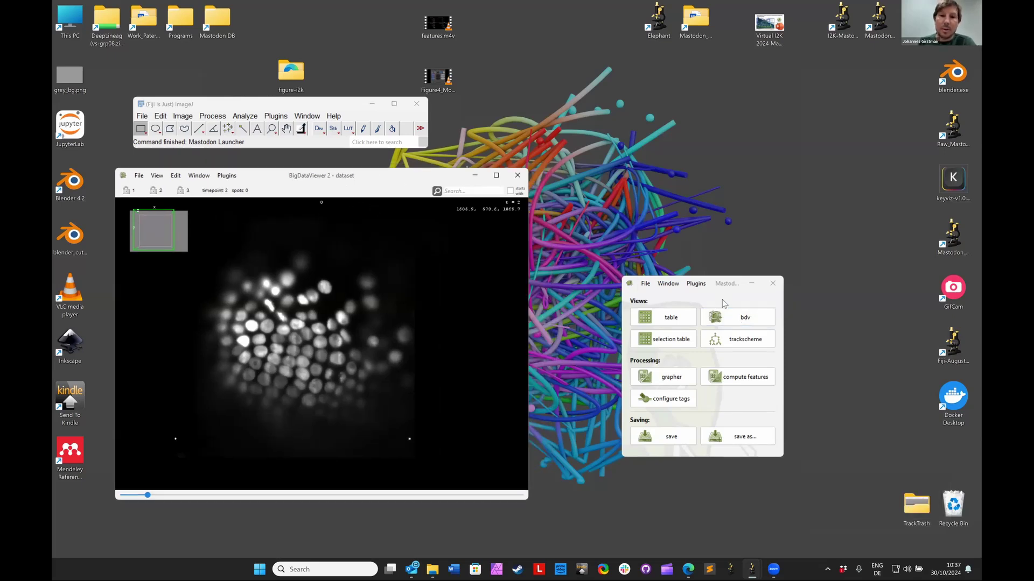
{"action": "left_click", "coordinate": [741, 320]}
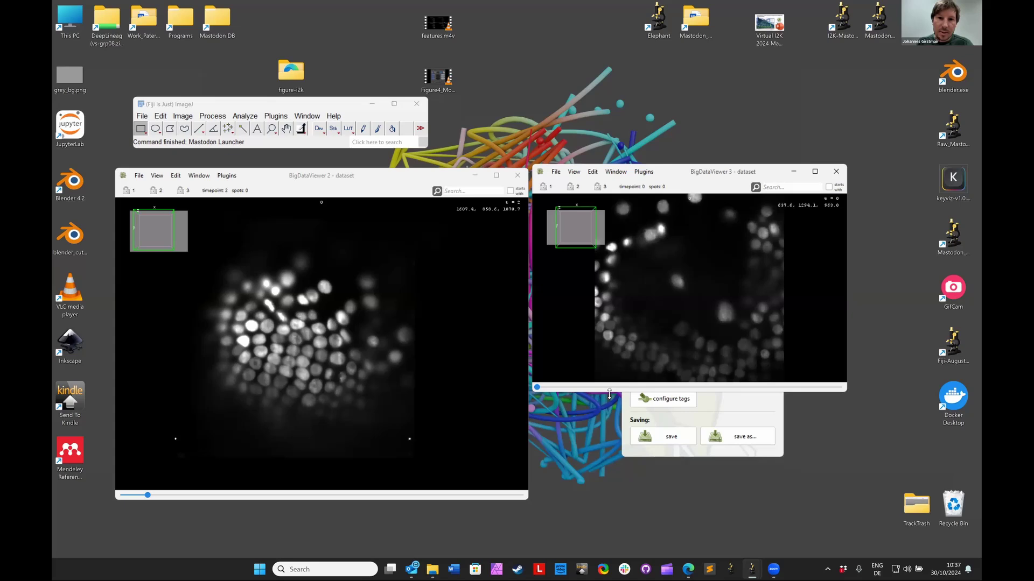
{"action": "left_click_drag", "start_coordinate": [610, 393], "coordinate": [609, 500]}
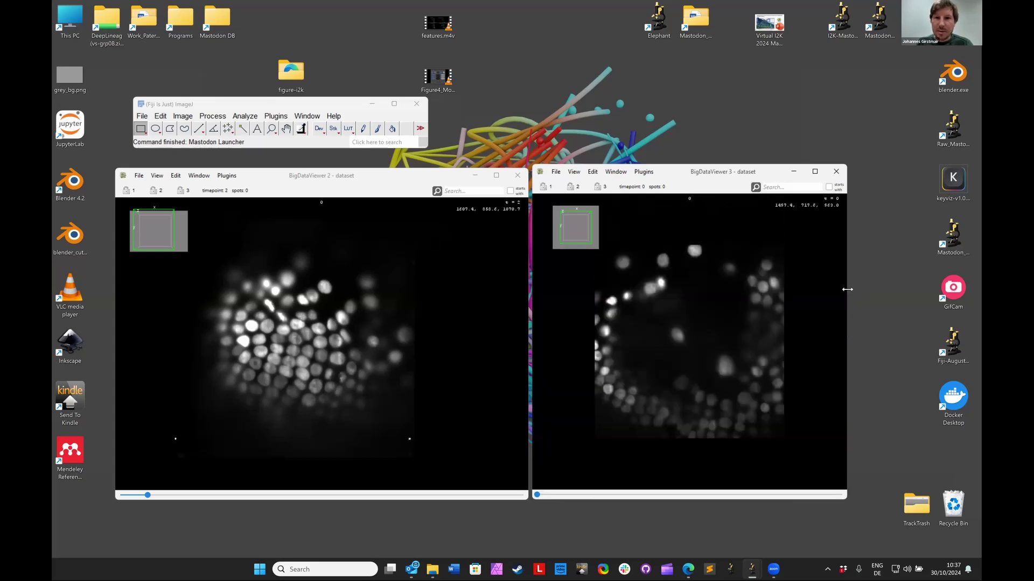
{"action": "left_click_drag", "start_coordinate": [846, 289], "coordinate": [682, 290]}
Align the second viewer to the side-on X orientation and put both BigDataViewer windows in lock group 1
{"action": "scroll", "coordinate": [592, 333], "scroll_direction": "up", "scroll_amount": 3}
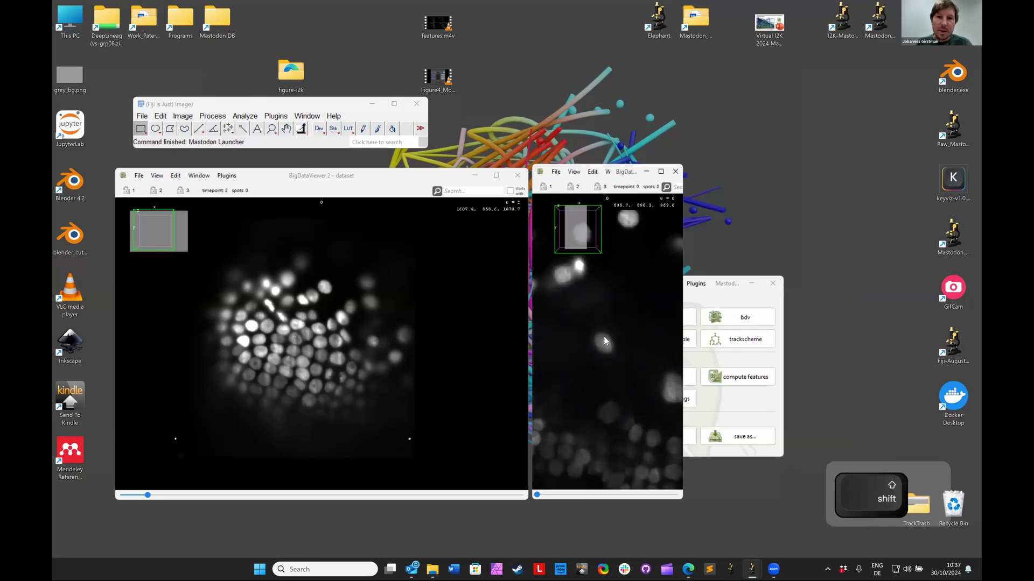
{"action": "key", "text": "shift+x"}
{"action": "left_click", "coordinate": [131, 194]}
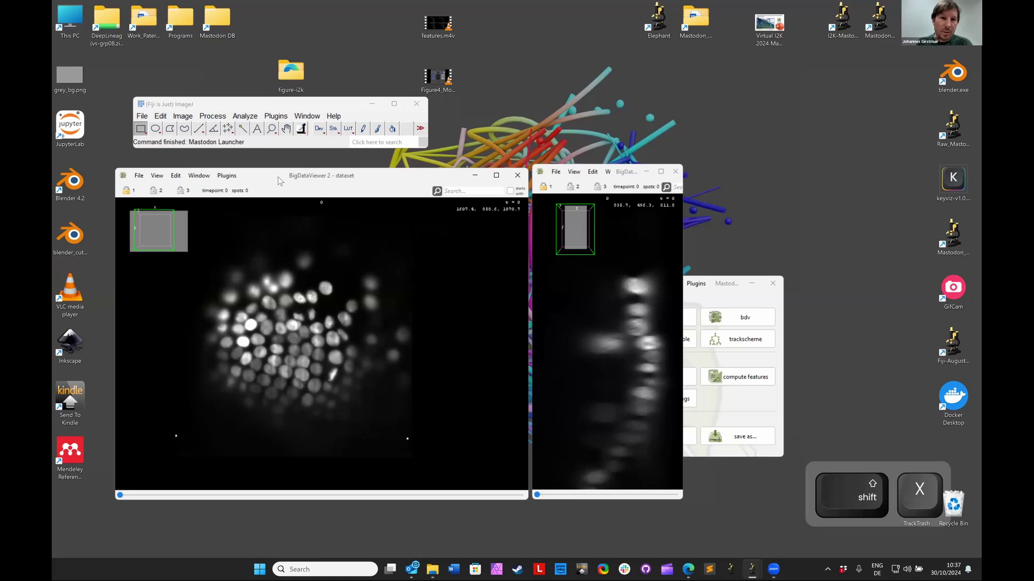
Examine how the nuclei move over the time points up to 21 in the two synchronized viewers
{"action": "left_click_drag", "start_coordinate": [278, 176], "coordinate": [266, 173]}
{"action": "left_click", "coordinate": [112, 493]}
{"action": "left_click_drag", "start_coordinate": [218, 498], "coordinate": [446, 493]}
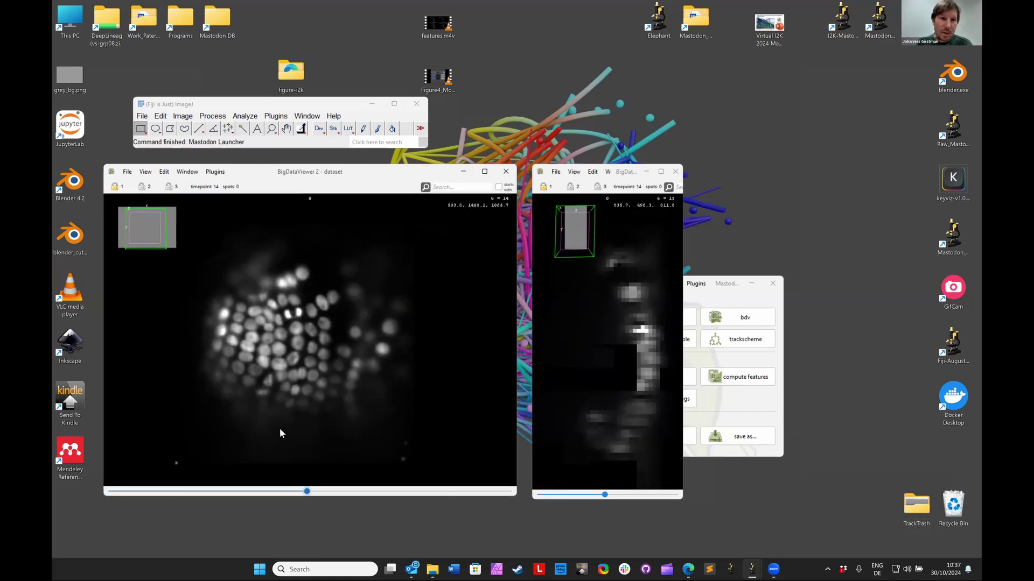
{"action": "key", "text": "m"}
{"action": "key", "text": "m"}
{"action": "key", "text": "m"}
{"action": "key", "text": "m"}
{"action": "key", "text": "m"}
{"action": "key", "text": "m"}
{"action": "key", "text": "m"}
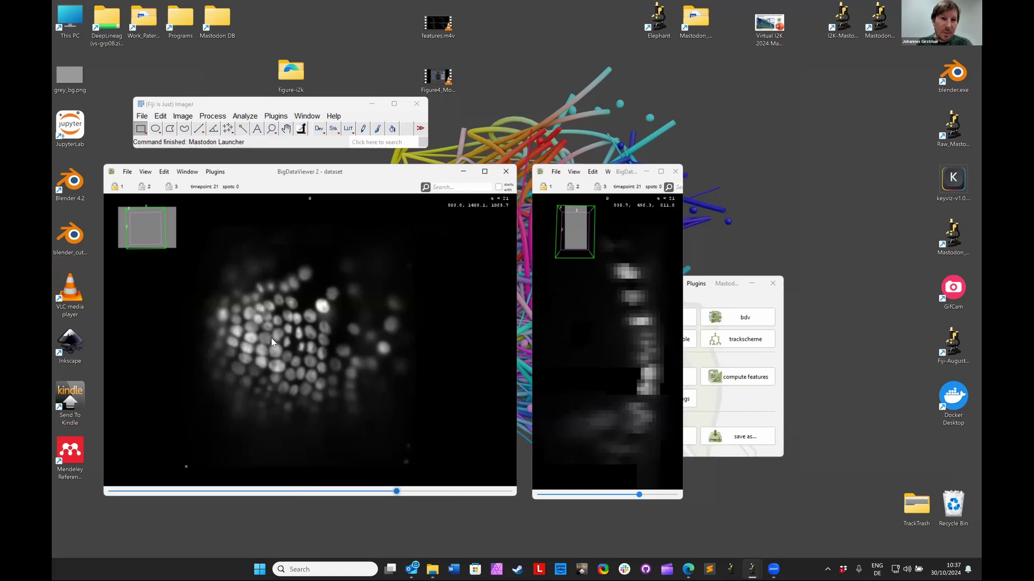
Add a spot on a nucleus near the middle of the cluster at timepoint 14 and enlarge it to fit the nucleus
{"action": "scroll", "coordinate": [272, 342], "scroll_direction": "up", "scroll_amount": 3}
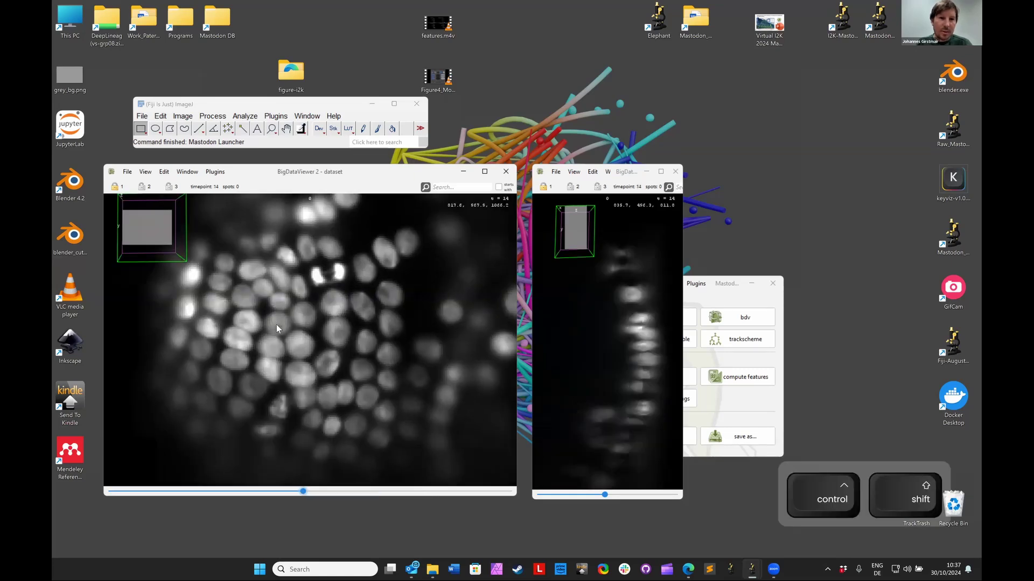
{"action": "key", "text": "a"}
{"action": "key", "text": "e"}
{"action": "key", "text": "e"}
{"action": "key", "text": "e"}
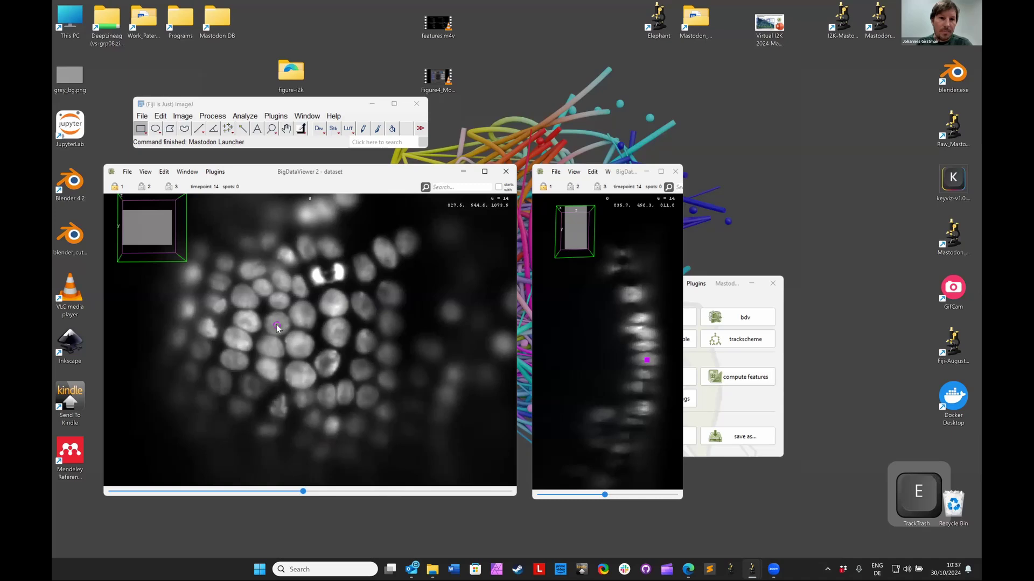
{"action": "scroll", "coordinate": [642, 362], "scroll_direction": "down", "scroll_amount": 3}
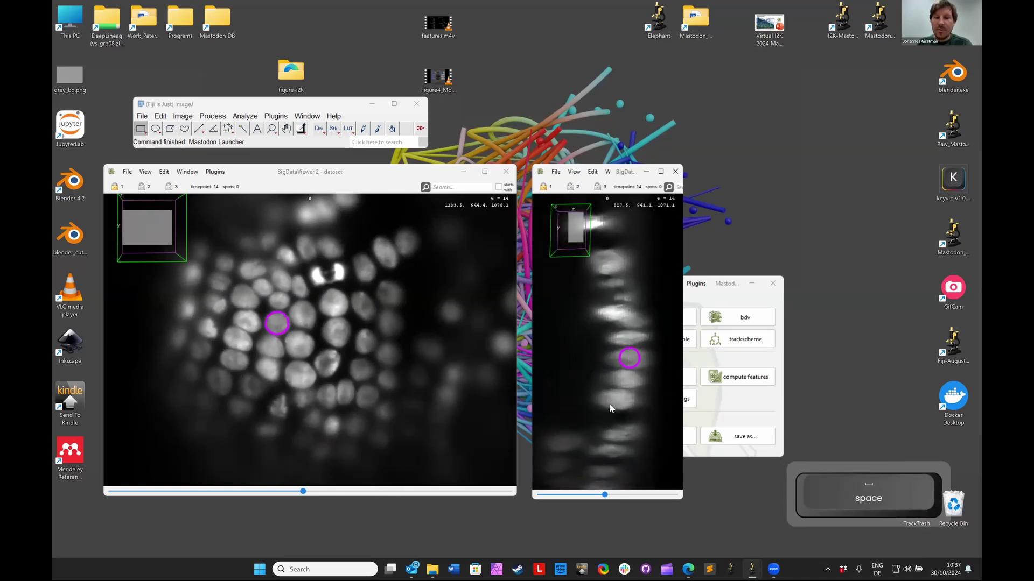
{"action": "mouse_move", "coordinate": [315, 491]}
{"action": "left_mouse_down"}
{"action": "mouse_move", "coordinate": [365, 492]}
{"action": "mouse_move", "coordinate": [303, 492]}
{"action": "left_mouse_up"}
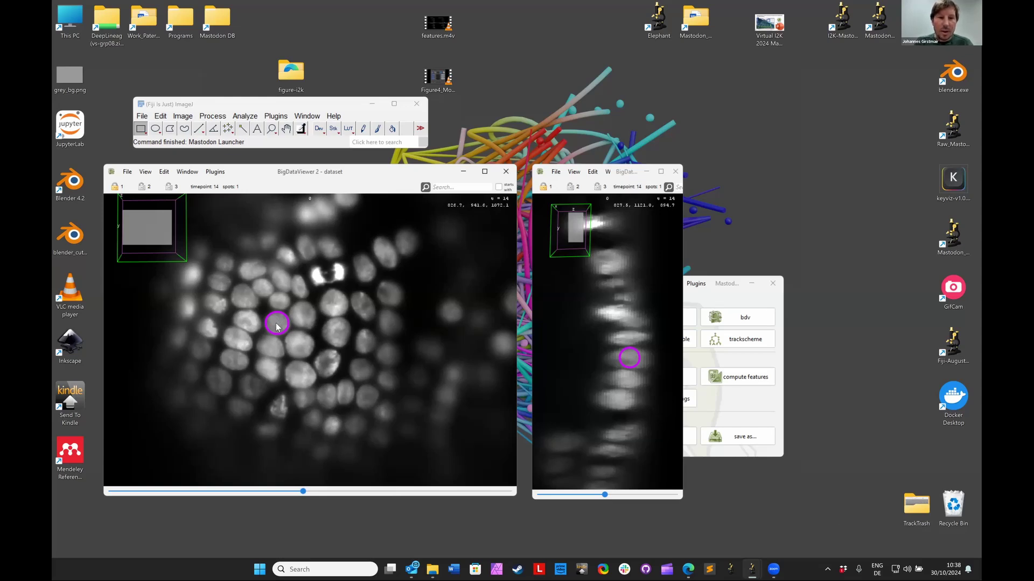
Run the semi-automatic tracker on the new spot and move its log window clear of the viewers
{"action": "key", "text": "ctrl+t"}
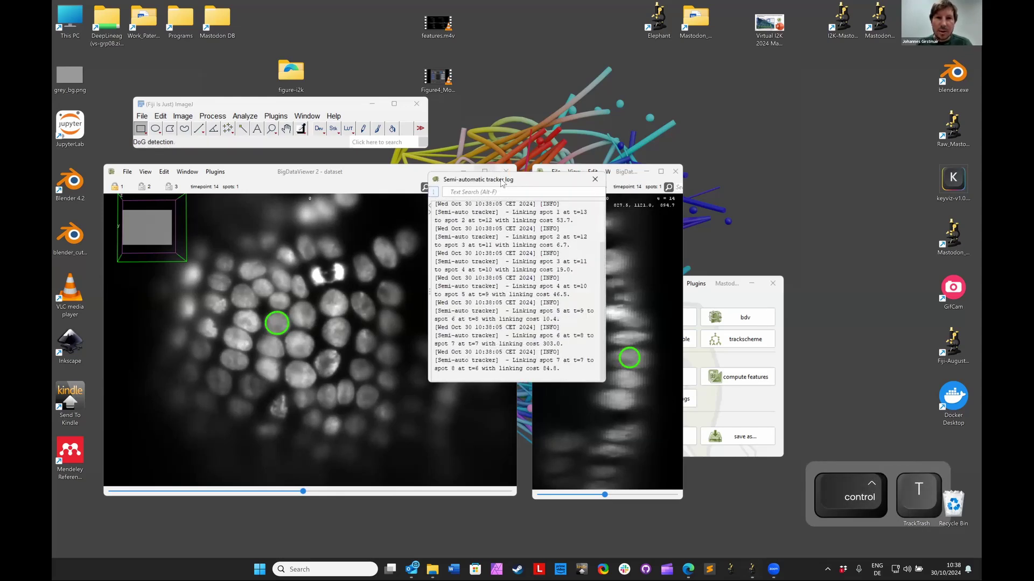
{"action": "left_click_drag", "start_coordinate": [504, 184], "coordinate": [799, 155]}
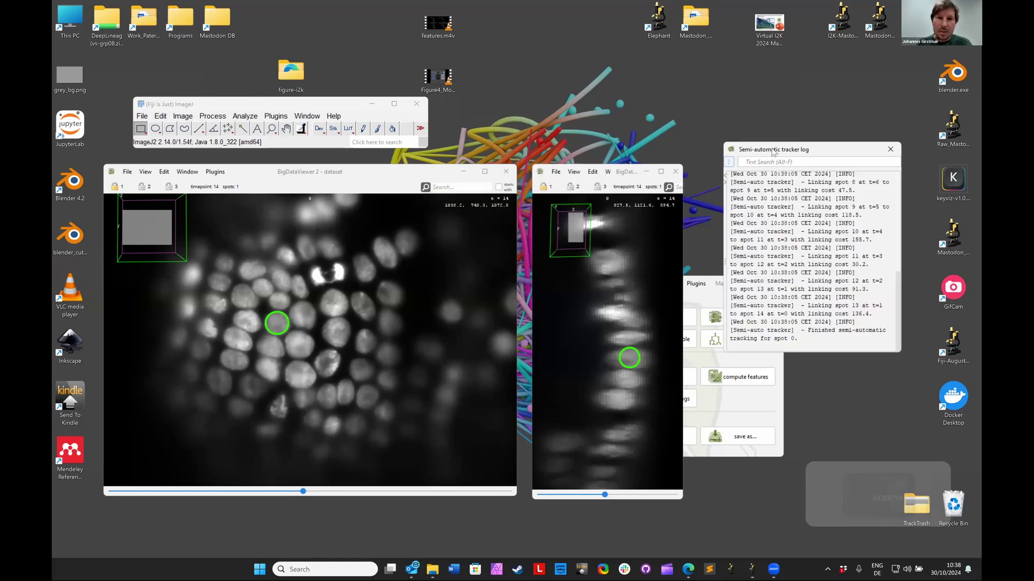
{"action": "left_click_drag", "start_coordinate": [760, 64], "coordinate": [748, 62]}
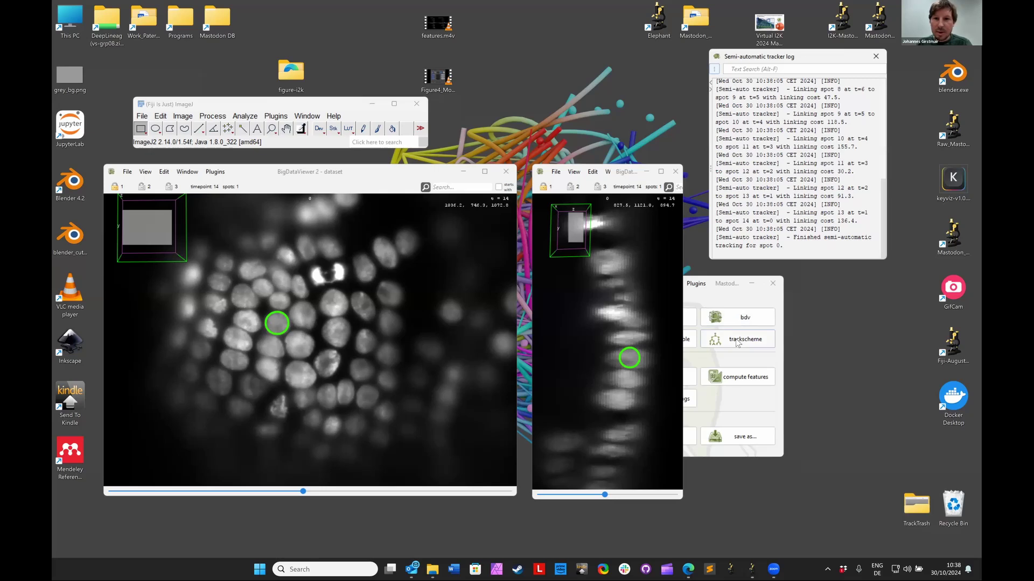
Open a TrackScheme view of the track, place it beside the main viewer and put it in lock group 1
{"action": "left_click", "coordinate": [738, 341]}
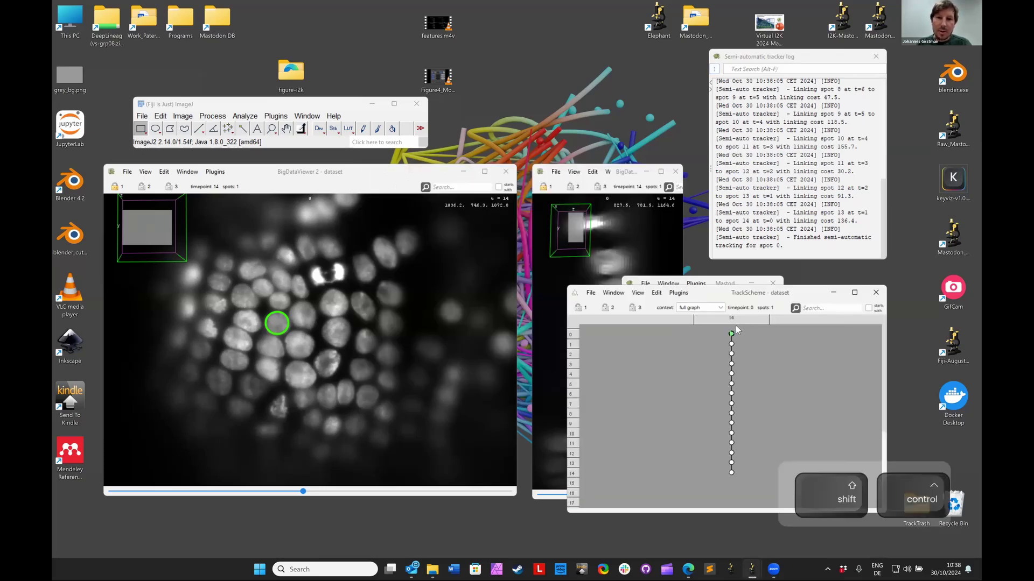
{"action": "scroll", "coordinate": [741, 339], "scroll_direction": "up", "scroll_amount": 6}
{"action": "scroll", "coordinate": [740, 340], "scroll_direction": "up", "scroll_amount": 1}
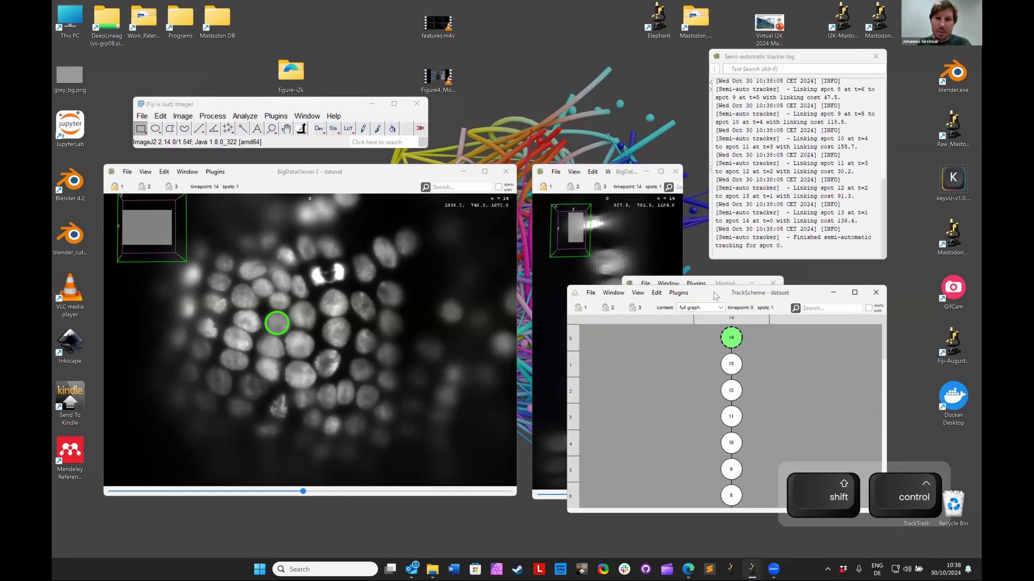
{"action": "left_click_drag", "start_coordinate": [715, 295], "coordinate": [783, 128]}
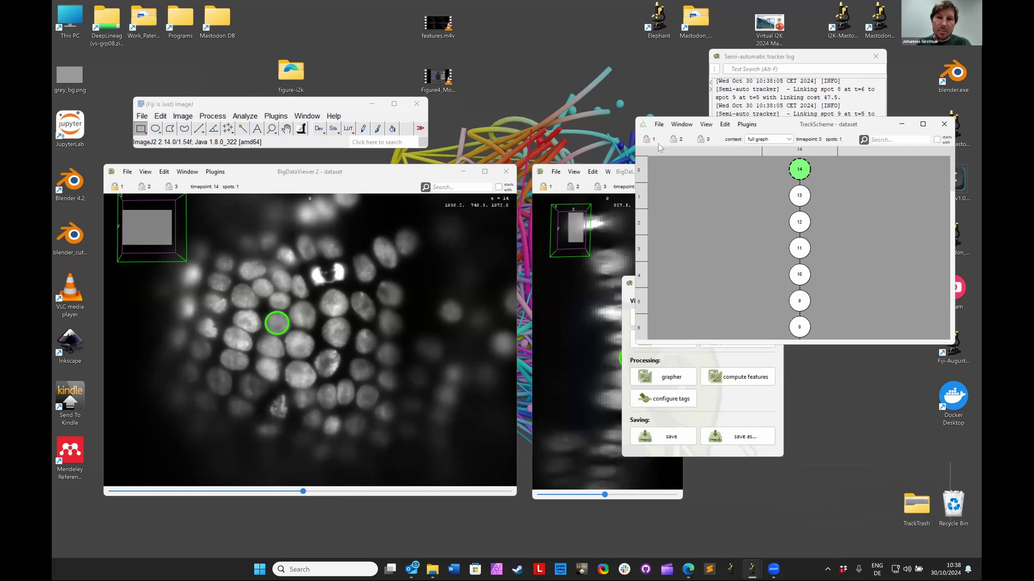
{"action": "left_click", "coordinate": [796, 200]}
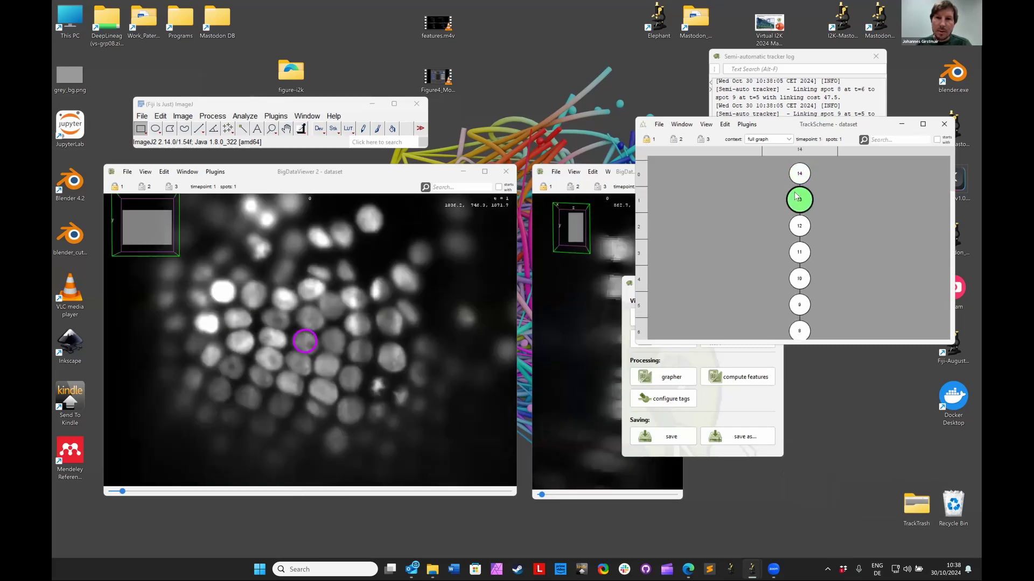
Follow the track spot by spot from timepoint 0 to timepoint 13, checking each position in the linked viewer
{"action": "key", "text": "Up"}
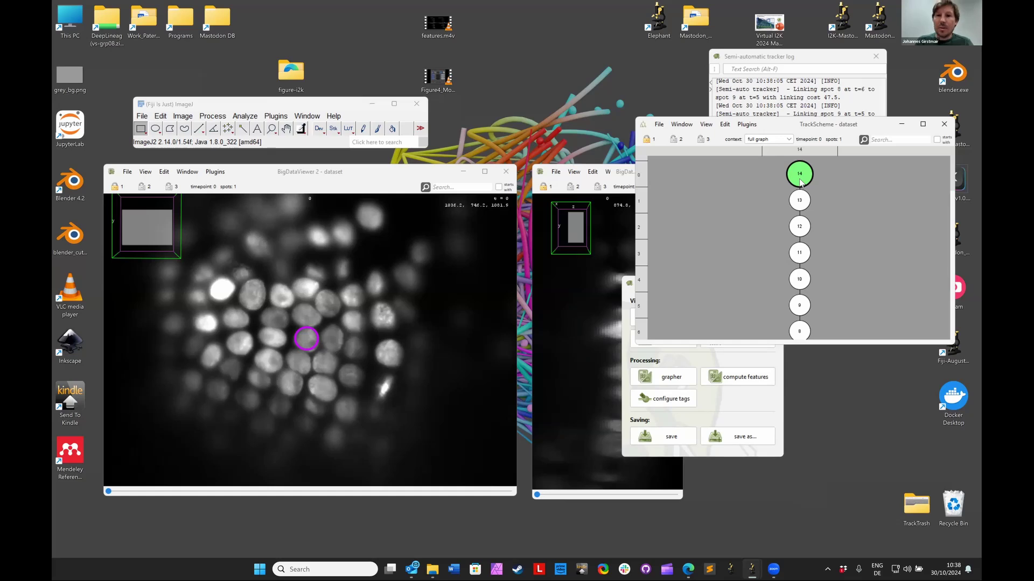
{"action": "key", "text": "ctrl+Down"}
{"action": "key", "text": "ctrl+Down"}
{"action": "key", "text": "ctrl+Down"}
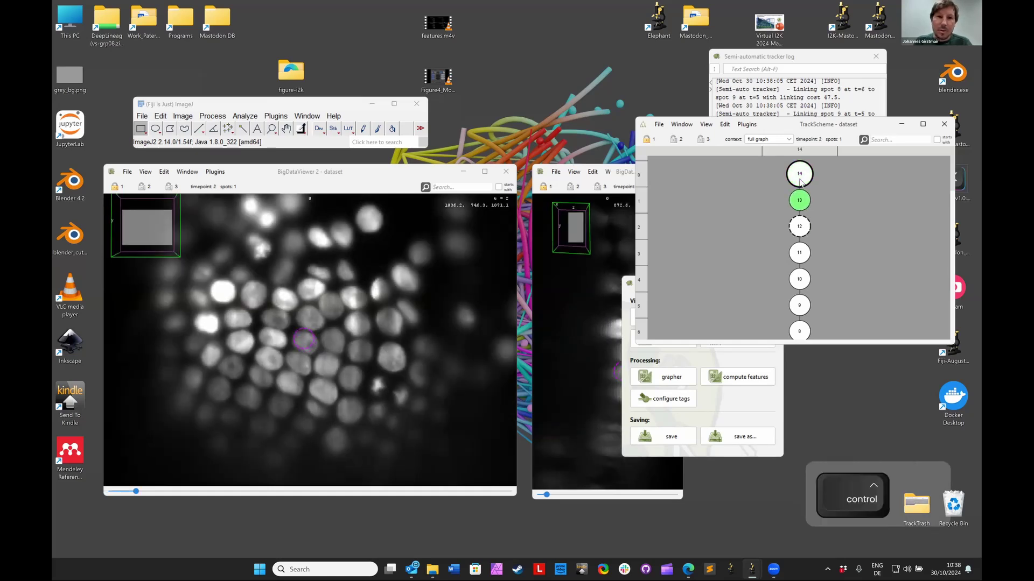
{"action": "key", "text": "ctrl+Down"}
{"action": "key", "text": "ctrl+Down"}
{"action": "key", "text": "ctrl+Down"}
{"action": "key", "text": "ctrl+Down"}
{"action": "key", "text": "ctrl+Down"}
{"action": "key", "text": "ctrl+Down"}
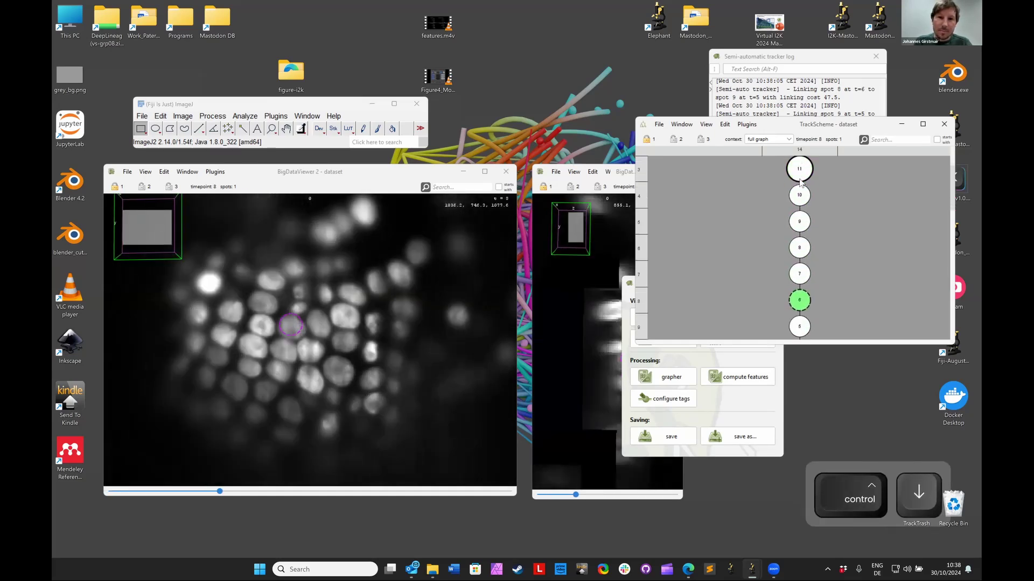
{"action": "key", "text": "ctrl+Down"}
{"action": "key", "text": "ctrl+Down"}
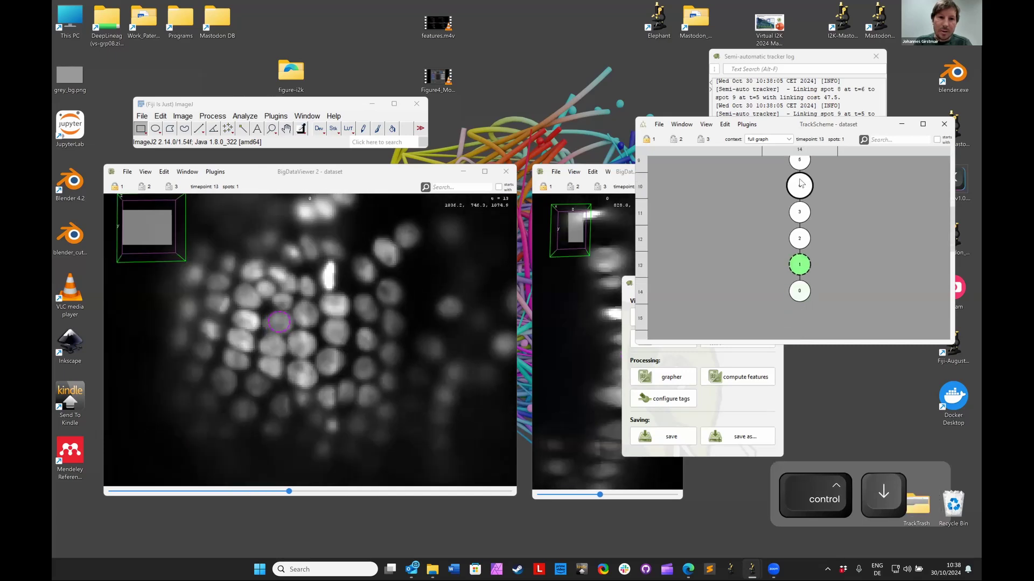
Follow the track spot by spot back to timepoint 0, checking each position in the linked viewer
{"action": "key", "text": "ctrl+Up"}
{"action": "key", "text": "ctrl+Up"}
{"action": "key", "text": "ctrl+Up"}
{"action": "key", "text": "ctrl+Up"}
{"action": "key", "text": "ctrl+Up"}
{"action": "key", "text": "ctrl+Up"}
{"action": "key", "text": "ctrl+Up"}
{"action": "key", "text": "ctrl+Up"}
{"action": "key", "text": "ctrl+Up"}
{"action": "key", "text": "ctrl+Up"}
{"action": "key", "text": "ctrl+Up"}
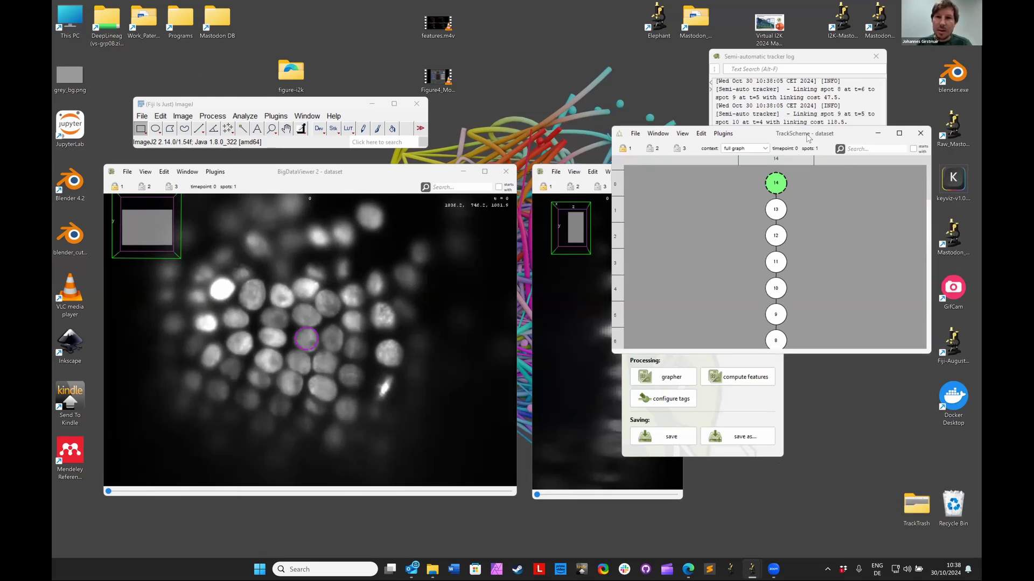
Select the whole track and delete all of its spots and links
{"action": "left_click", "coordinate": [816, 202]}
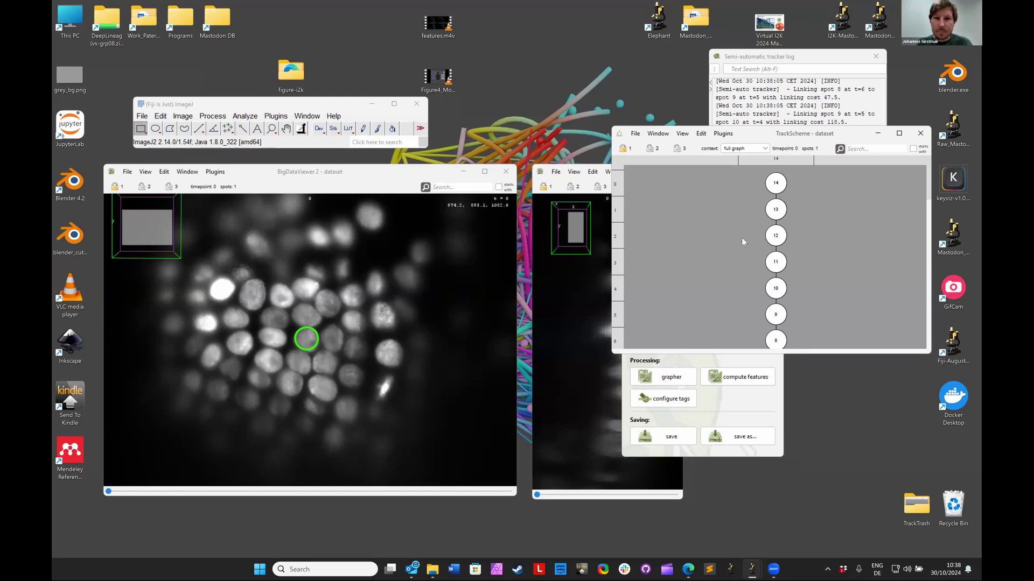
{"action": "key", "text": "shift+space"}
{"action": "key", "text": "shift+d"}
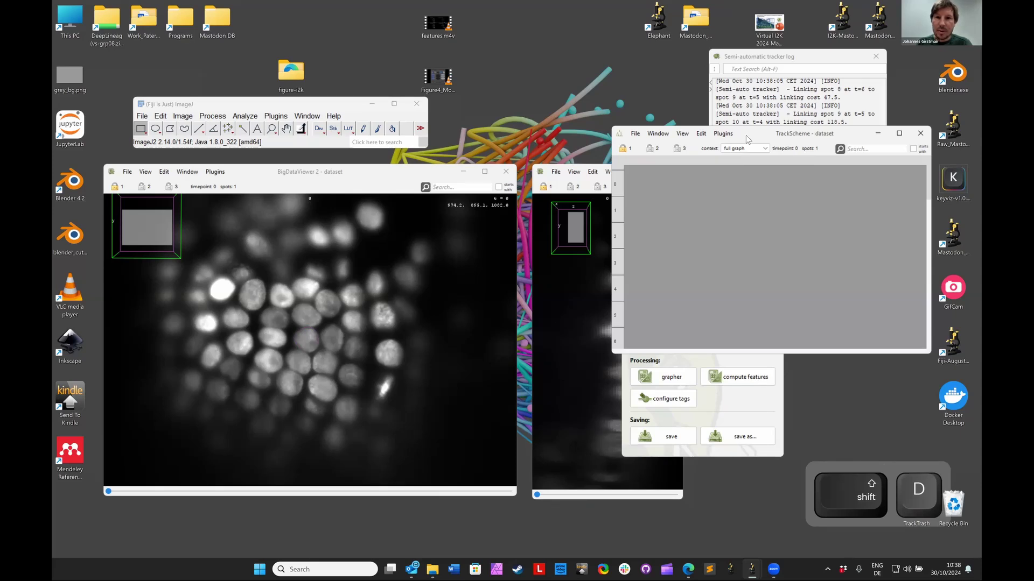
Place the TrackScheme window beside the main viewer, extend it to the viewer's height and bring the main viewer to the front
{"action": "left_click_drag", "start_coordinate": [745, 135], "coordinate": [672, 181]}
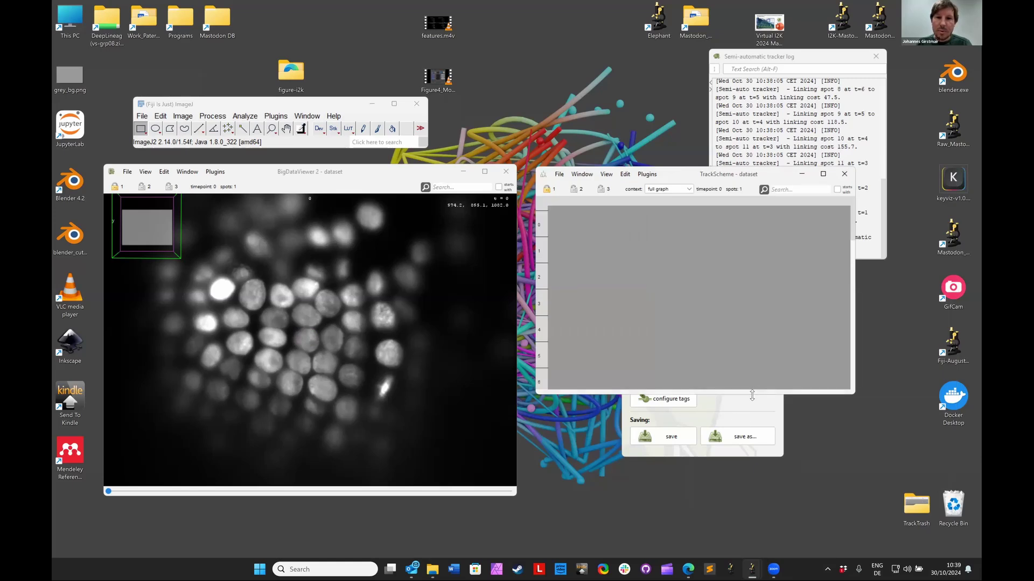
{"action": "left_click_drag", "start_coordinate": [753, 488], "coordinate": [753, 495]}
{"action": "left_click", "coordinate": [260, 175]}
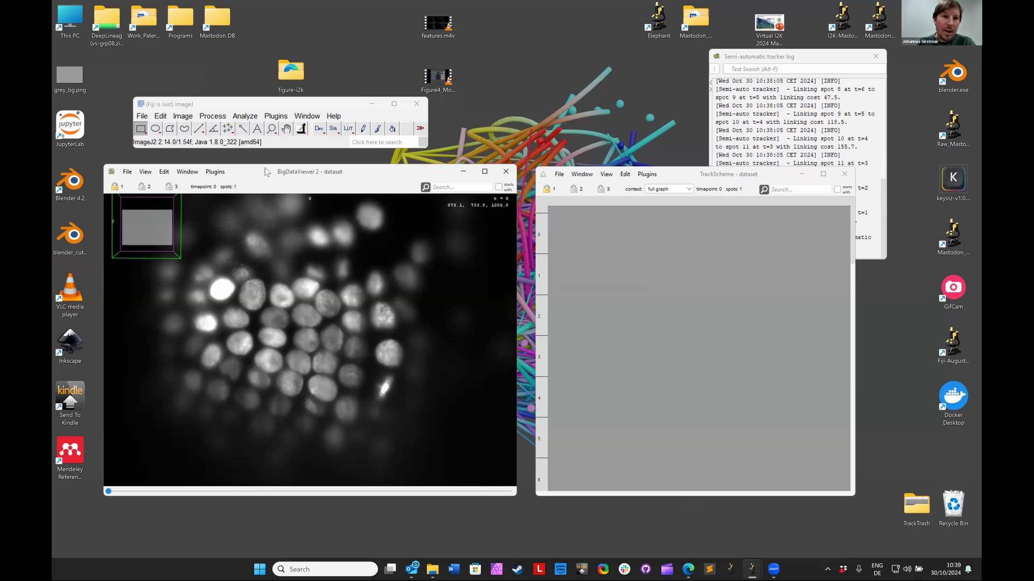
Start the spot detection wizard from the main viewer and accept setup 0 - 0 as the detection source
{"action": "left_click", "coordinate": [214, 172]}
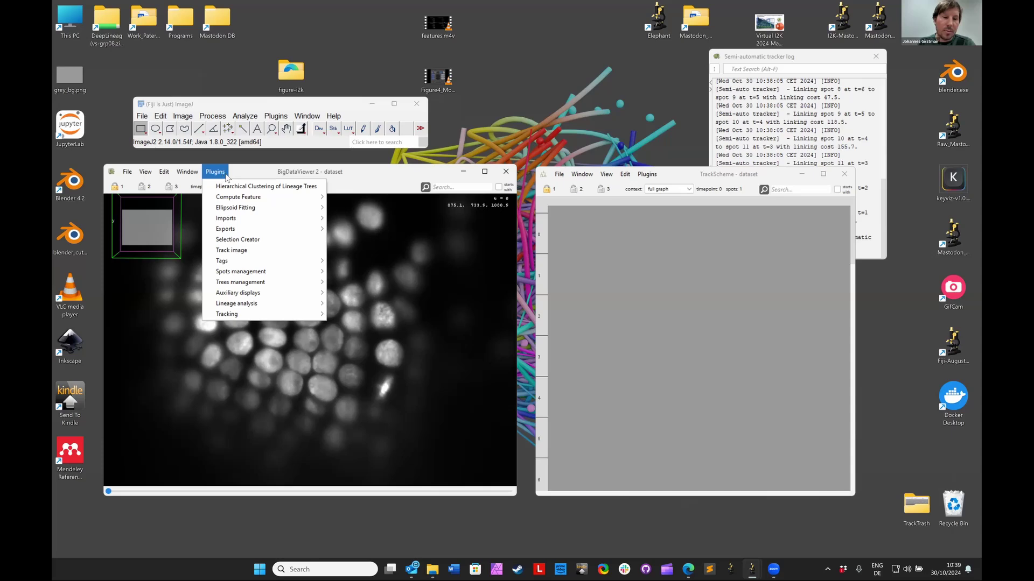
{"action": "mouse_move", "coordinate": [247, 319]}
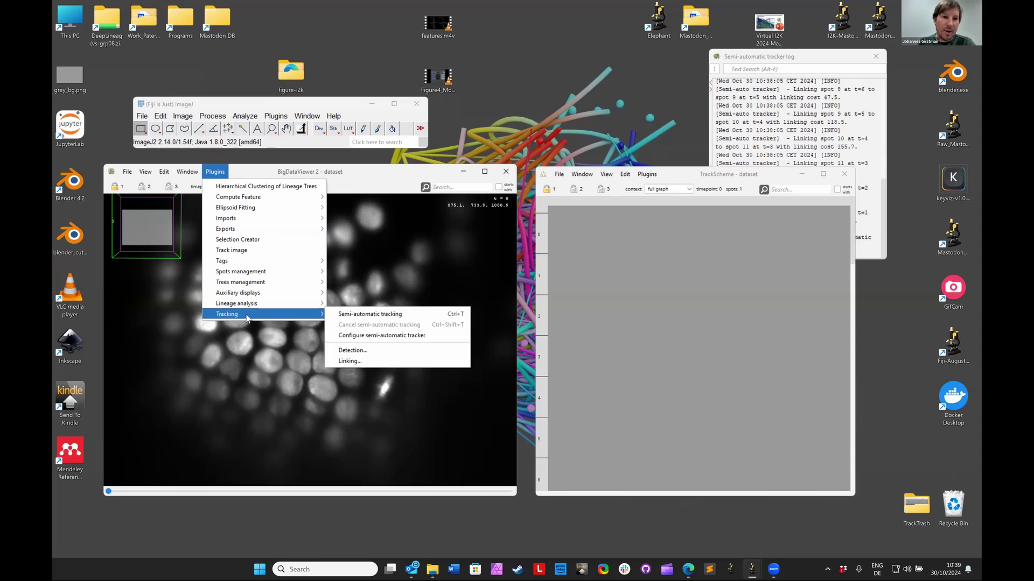
{"action": "left_click", "coordinate": [354, 352]}
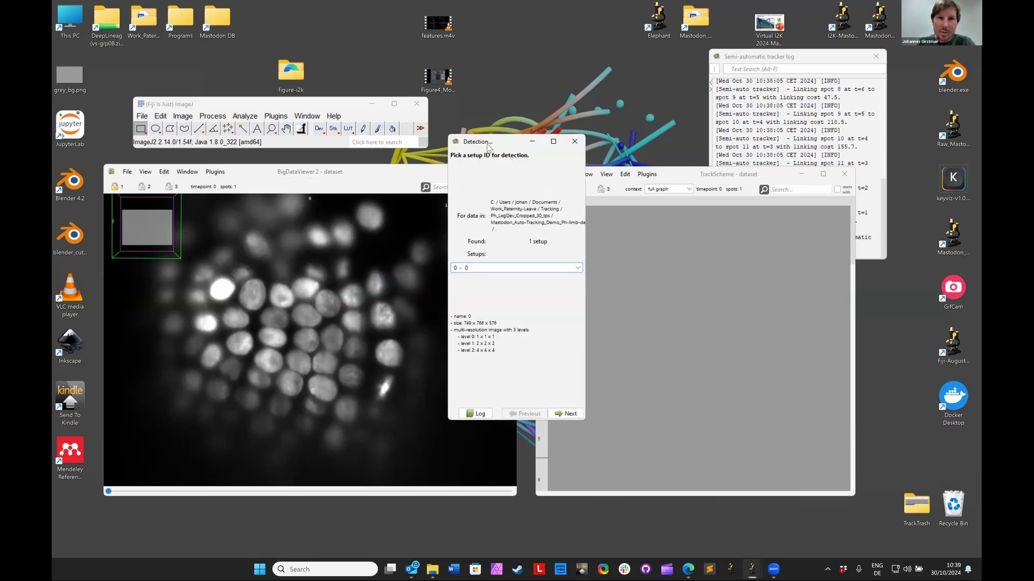
{"action": "left_click_drag", "start_coordinate": [493, 140], "coordinate": [530, 110]}
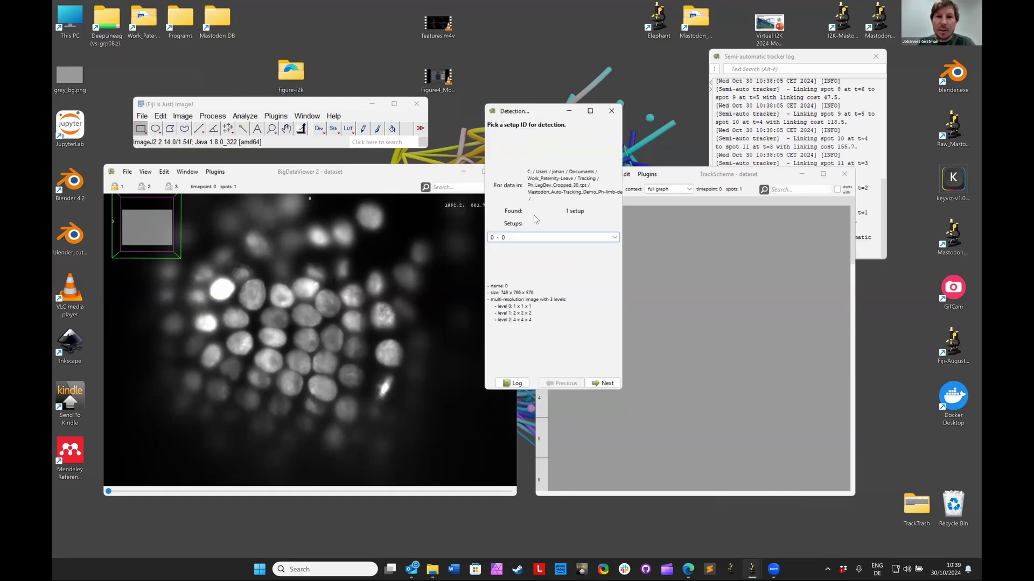
{"action": "left_click", "coordinate": [527, 239]}
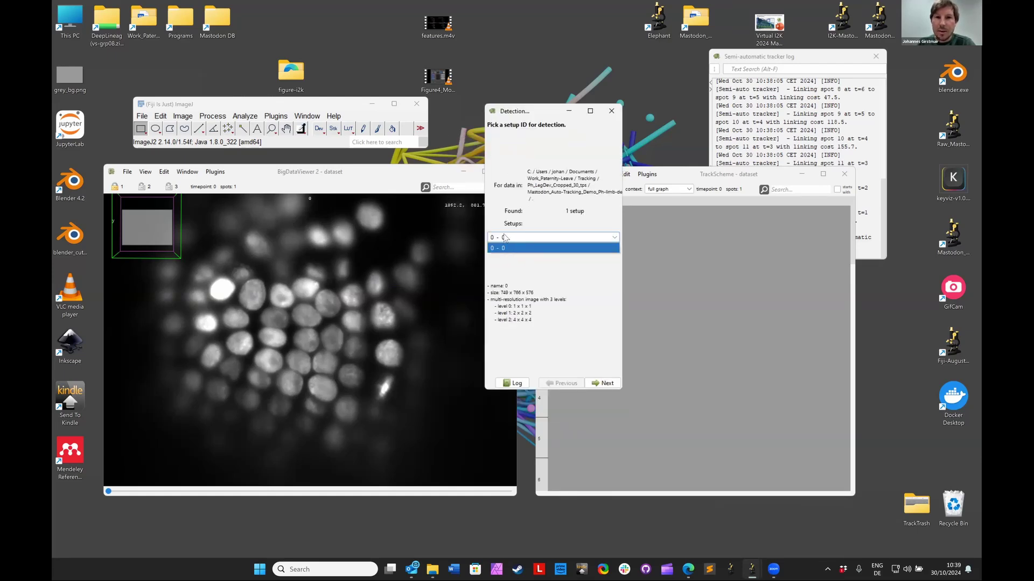
{"action": "left_click", "coordinate": [506, 238]}
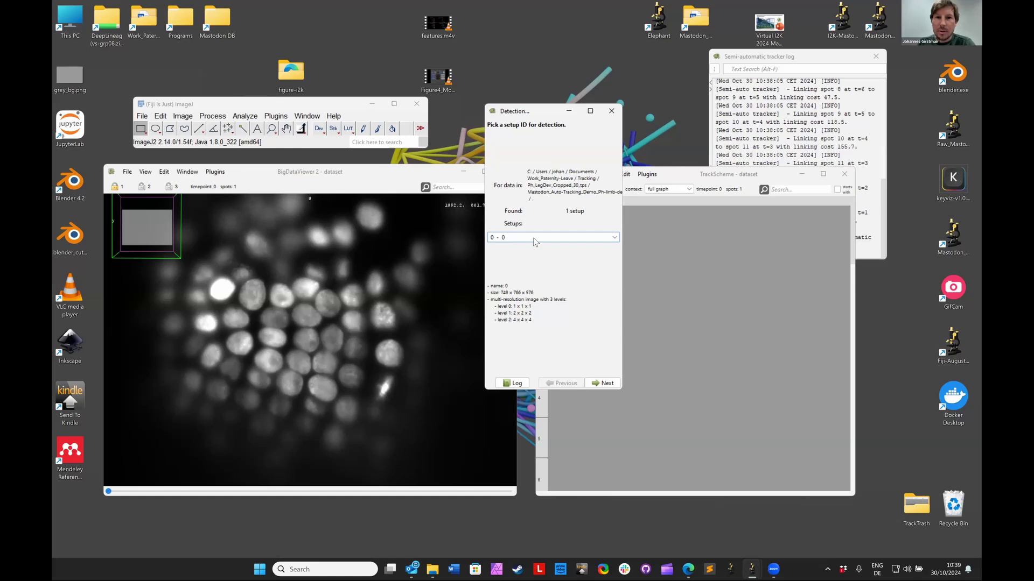
{"action": "left_click", "coordinate": [599, 383]}
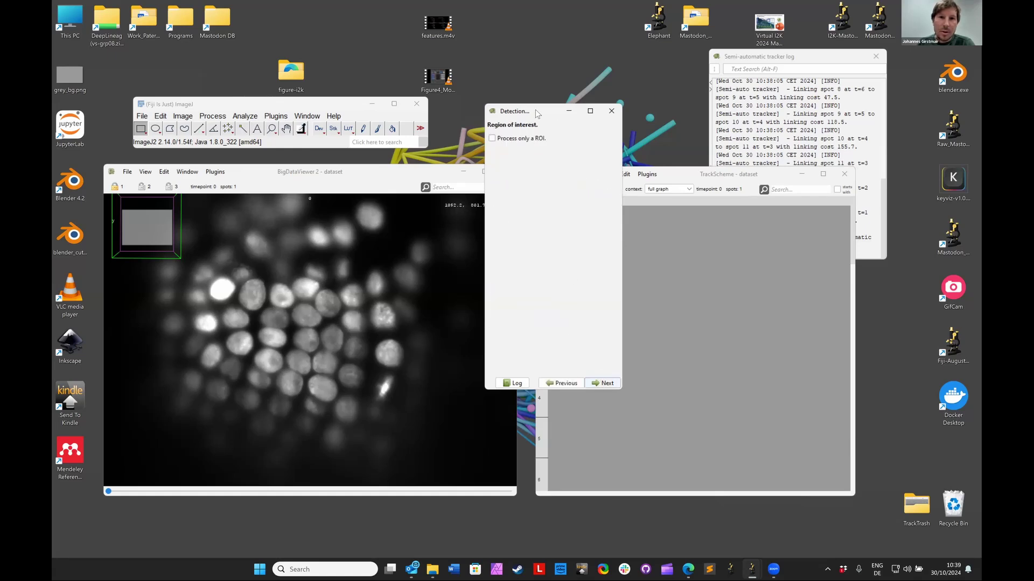
Reposition the detection wizard and continue without restricting detection to a region of interest
{"action": "left_click_drag", "start_coordinate": [535, 109], "coordinate": [547, 131]}
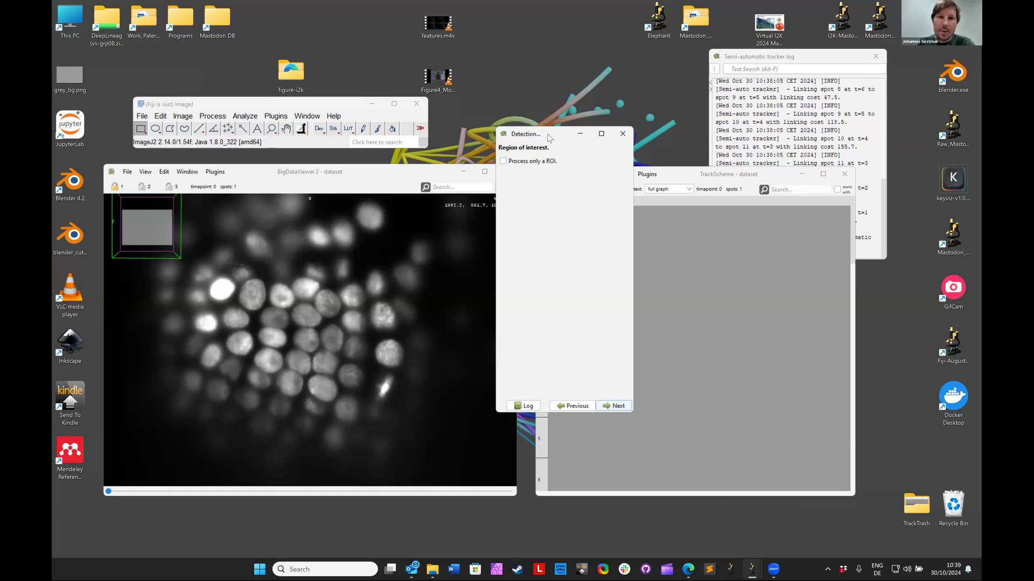
{"action": "left_click_drag", "start_coordinate": [549, 138], "coordinate": [541, 145]}
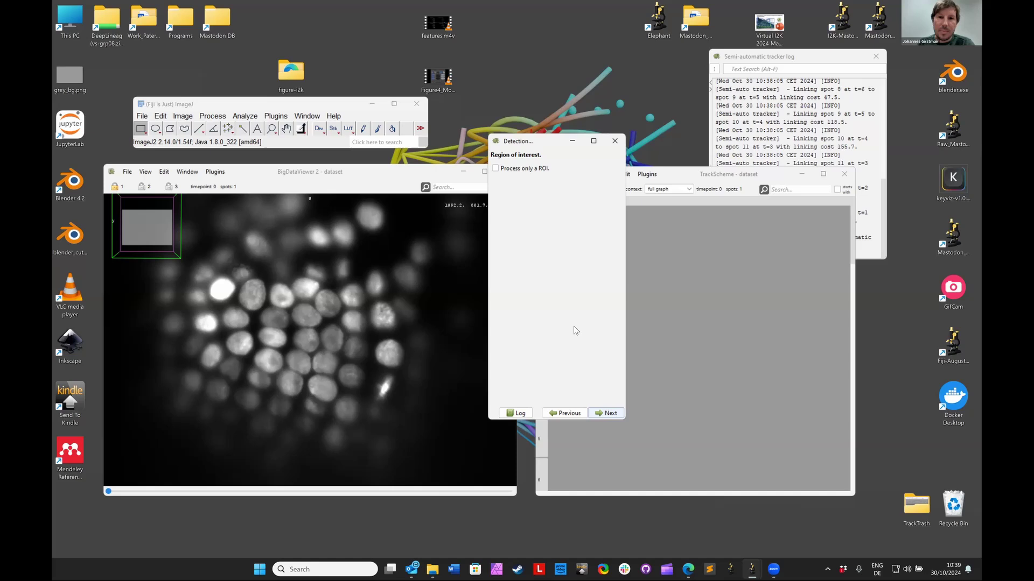
{"action": "left_click", "coordinate": [609, 414]}
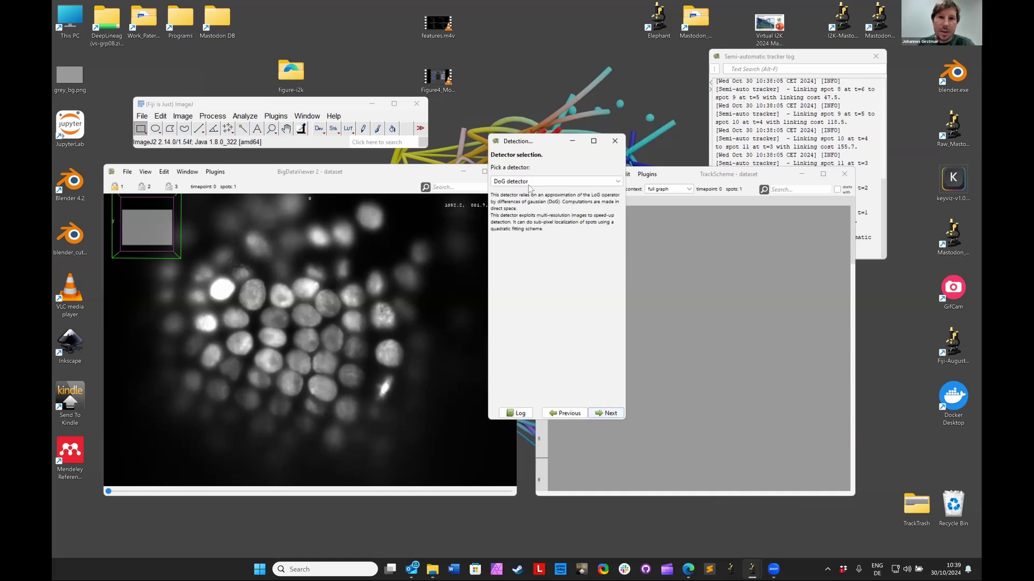
Choose the Advanced DoG detector after comparing it with the DoG detector, and continue to its configuration
{"action": "left_click", "coordinate": [517, 183]}
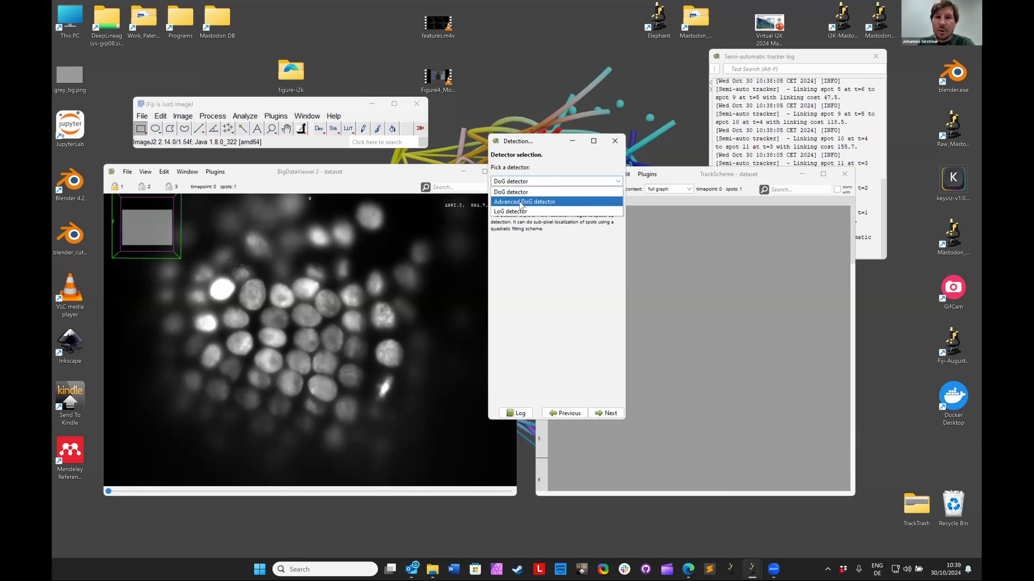
{"action": "left_click", "coordinate": [521, 202]}
{"action": "left_click", "coordinate": [514, 183]}
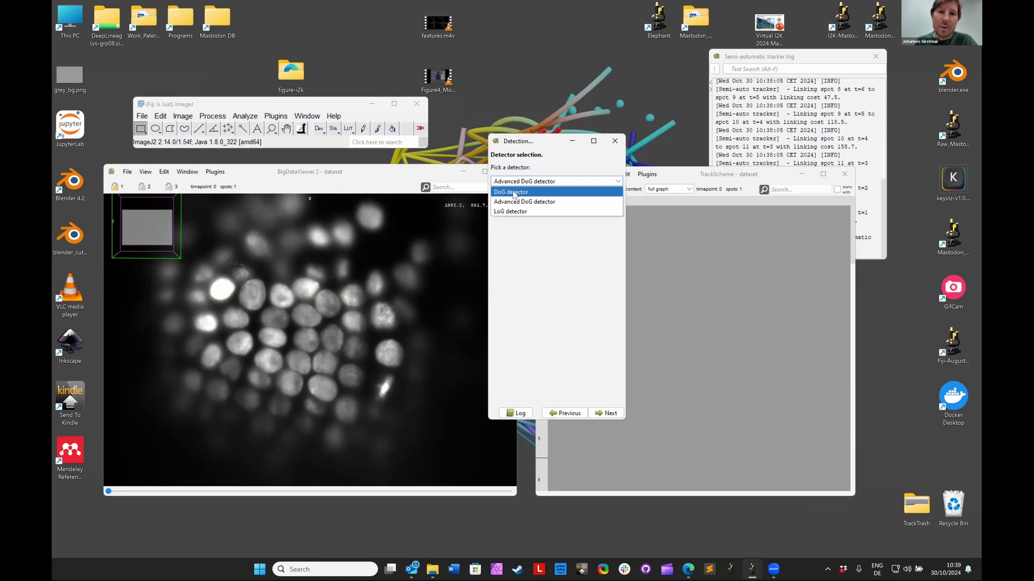
{"action": "left_click", "coordinate": [514, 193]}
{"action": "left_click", "coordinate": [521, 183]}
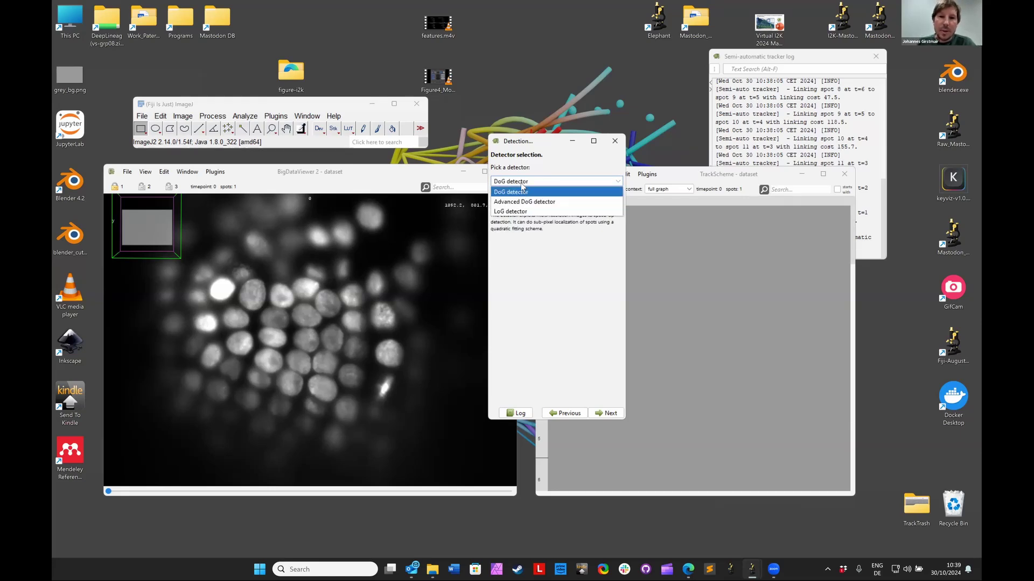
{"action": "left_click", "coordinate": [521, 202]}
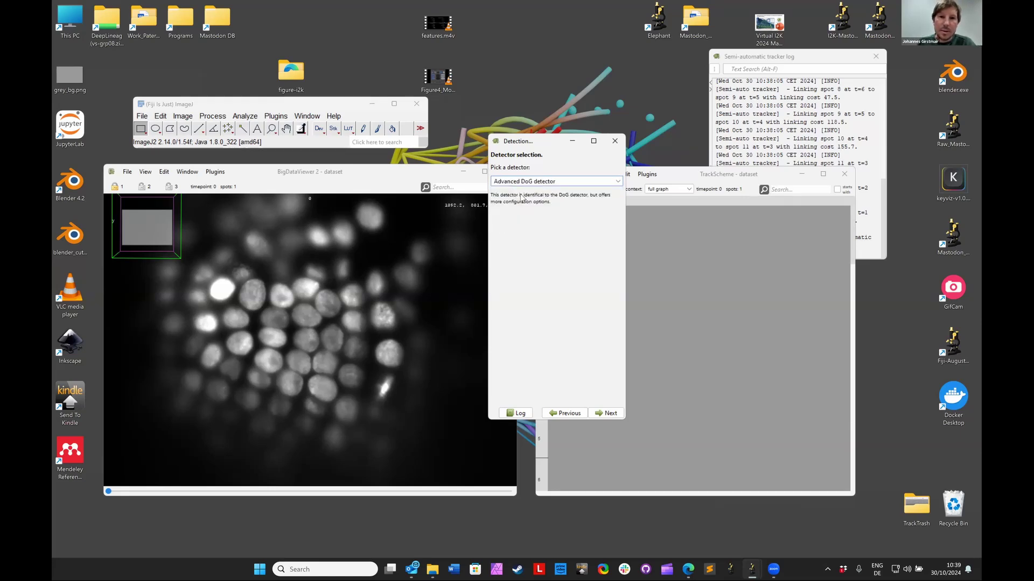
{"action": "left_click", "coordinate": [599, 412]}
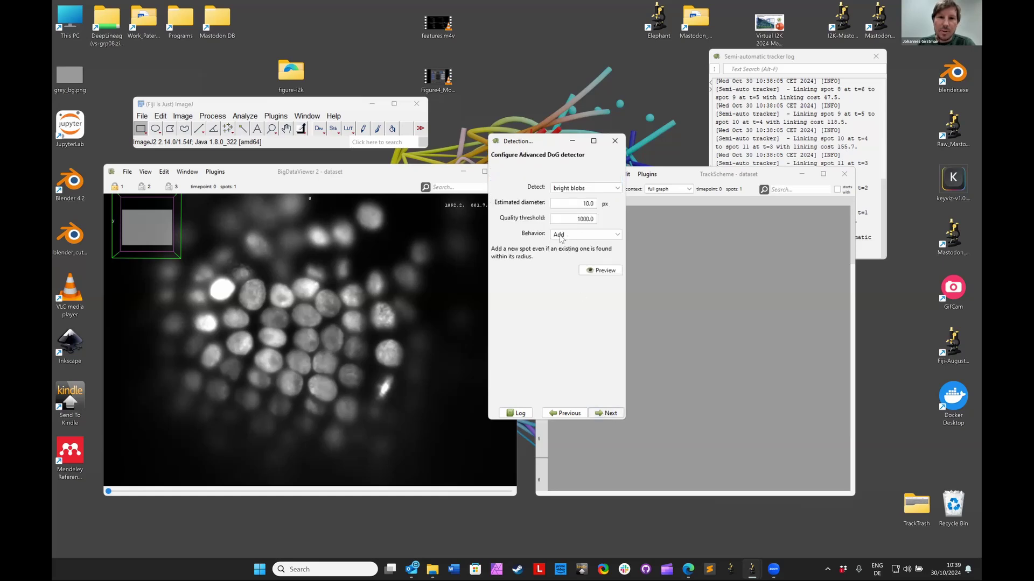
Review the detector's behavior and blob options, keeping Add as the behavior and bright blobs as the detection target
{"action": "left_click", "coordinate": [558, 237]}
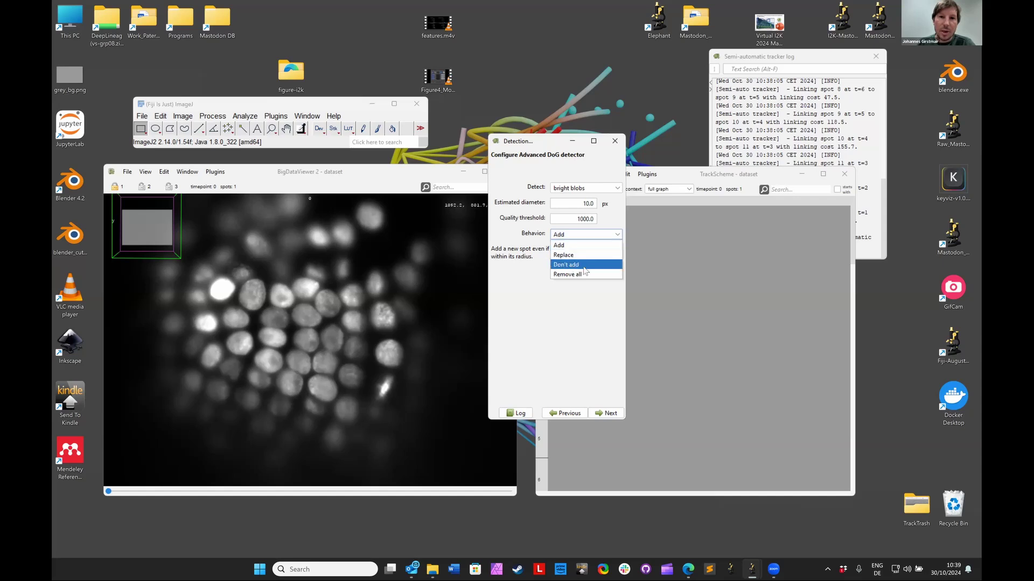
{"action": "left_click", "coordinate": [568, 246]}
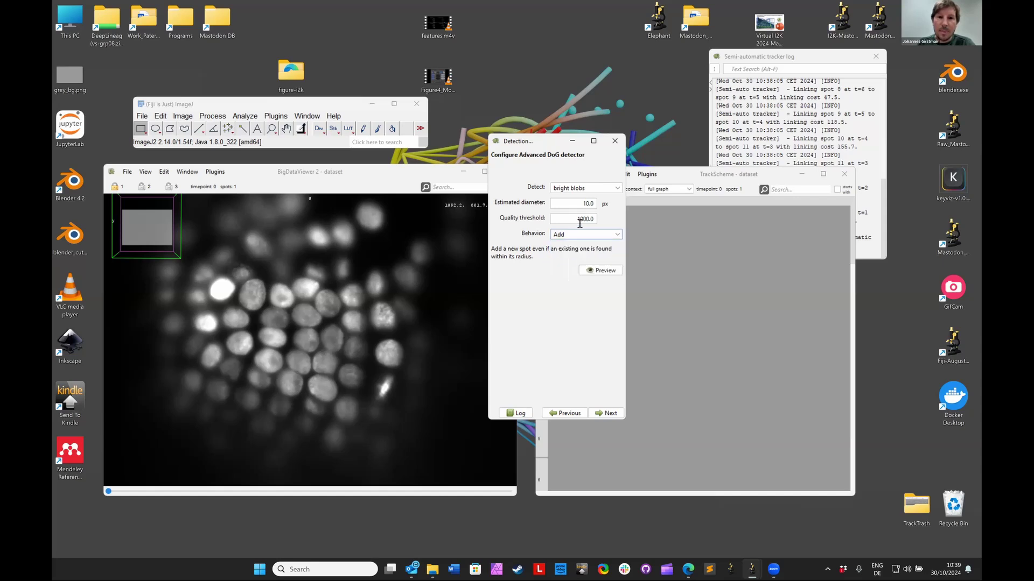
{"action": "left_click", "coordinate": [567, 240]}
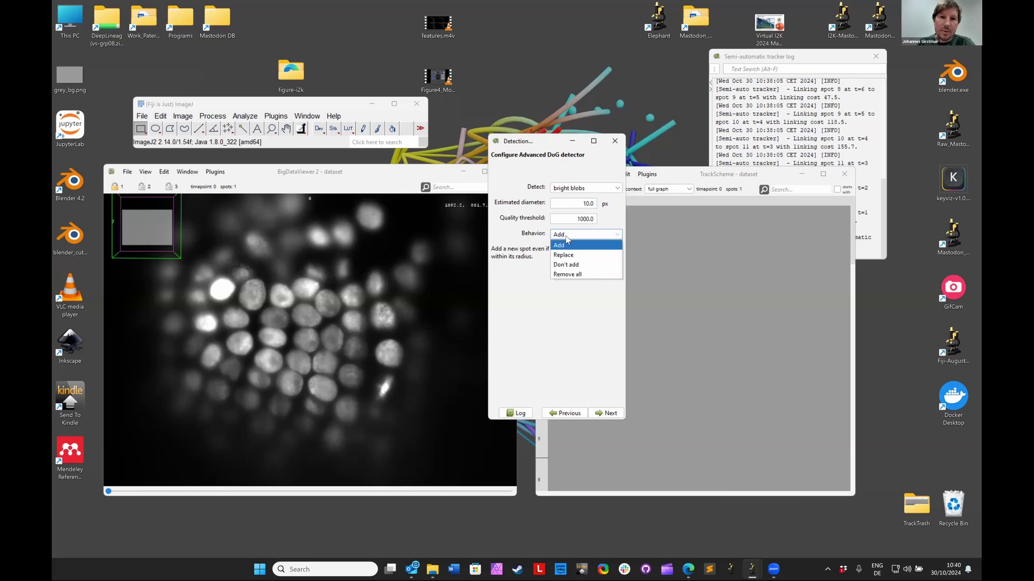
{"action": "left_click", "coordinate": [567, 238]}
{"action": "left_click", "coordinate": [573, 187]}
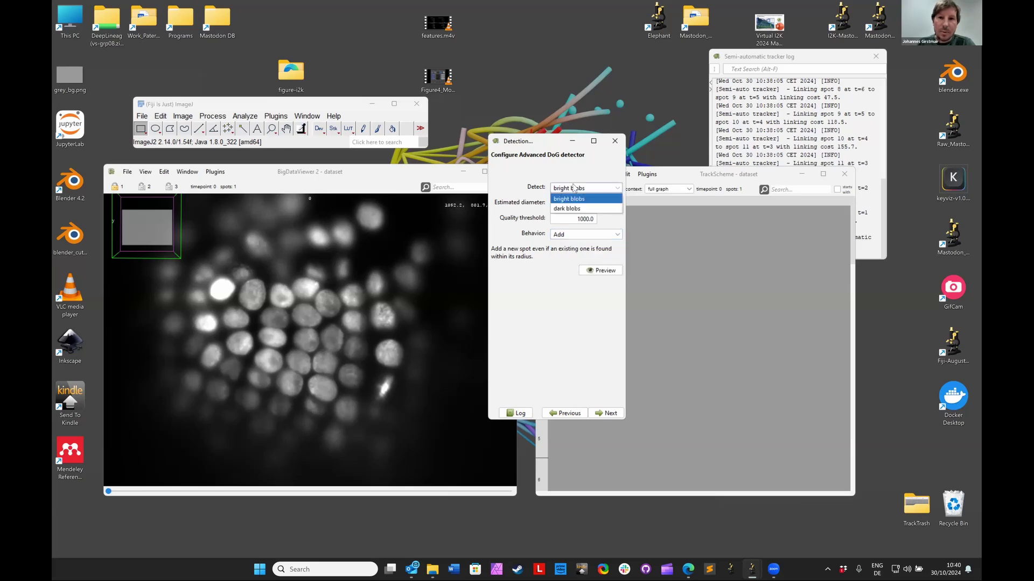
{"action": "left_click", "coordinate": [575, 199]}
Set the estimated diameter to 80 px and the quality threshold to 100, and preview the detection
{"action": "double_click", "coordinate": [594, 204]}
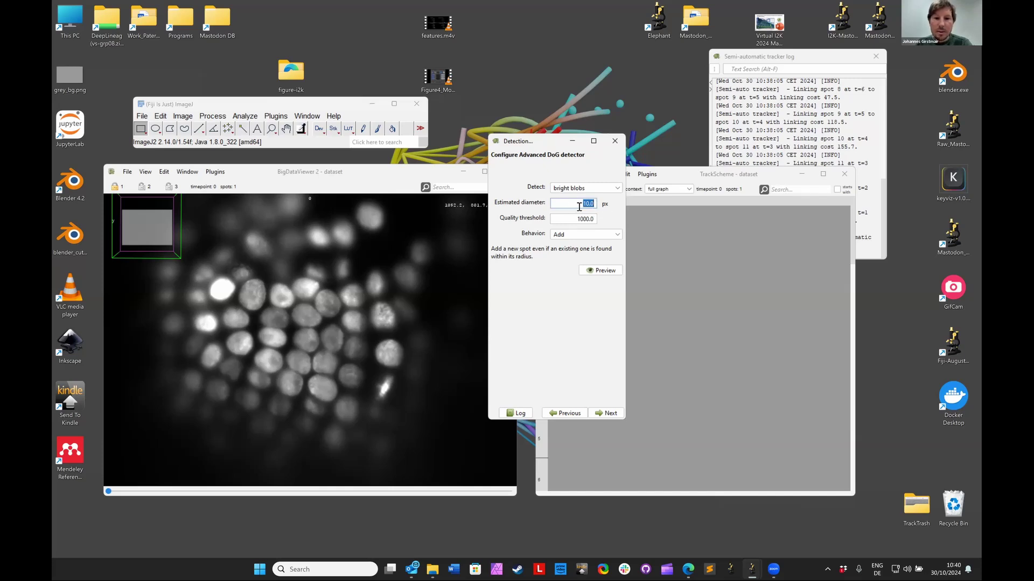
{"action": "type", "text": "80"}
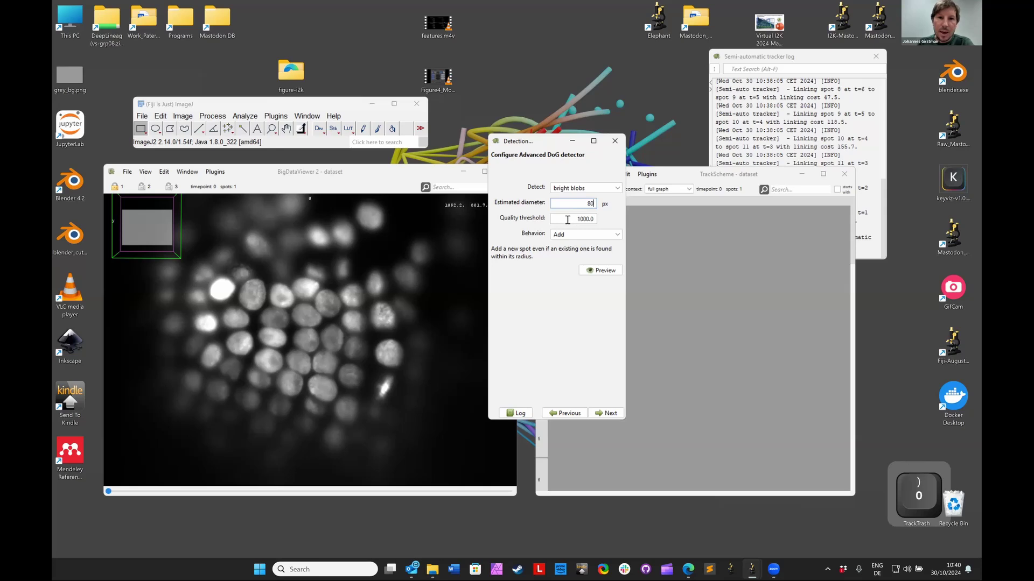
{"action": "left_click", "coordinate": [567, 219]}
{"action": "type", "text": "100"}
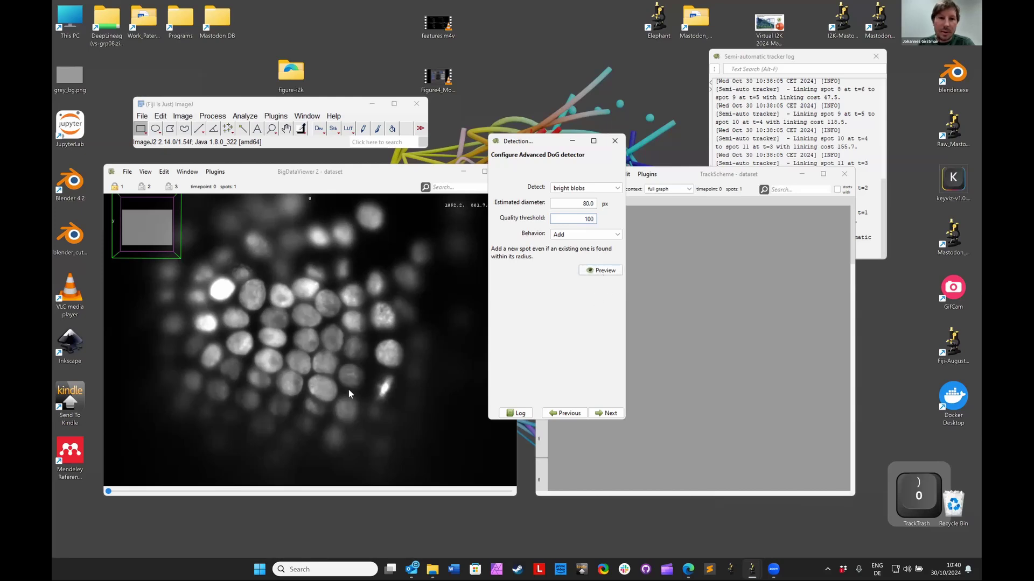
{"action": "left_click", "coordinate": [604, 273]}
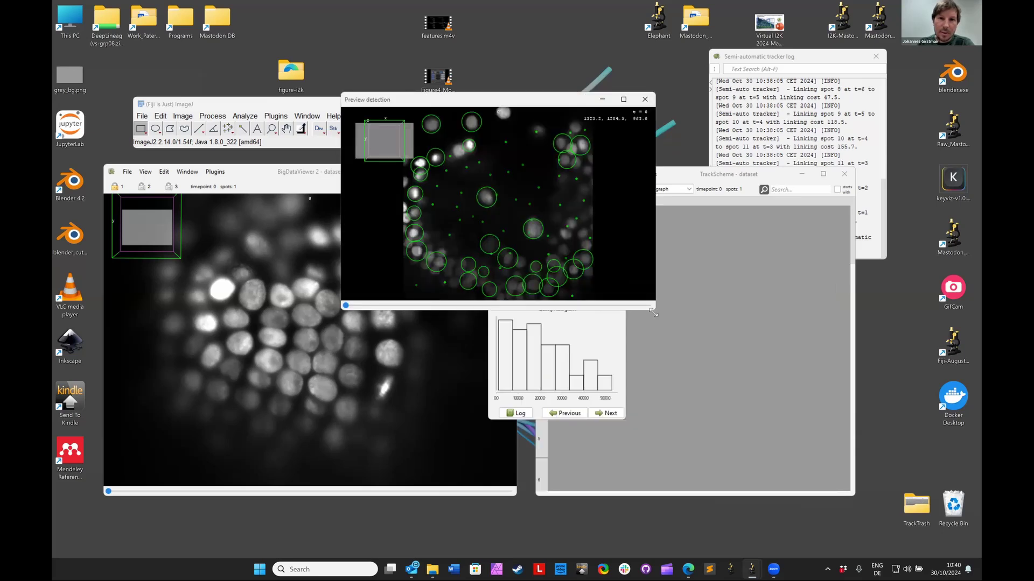
Enlarge the detection preview window and examine how well the detected spots fit the nuclei
{"action": "left_click_drag", "start_coordinate": [653, 312], "coordinate": [773, 448]}
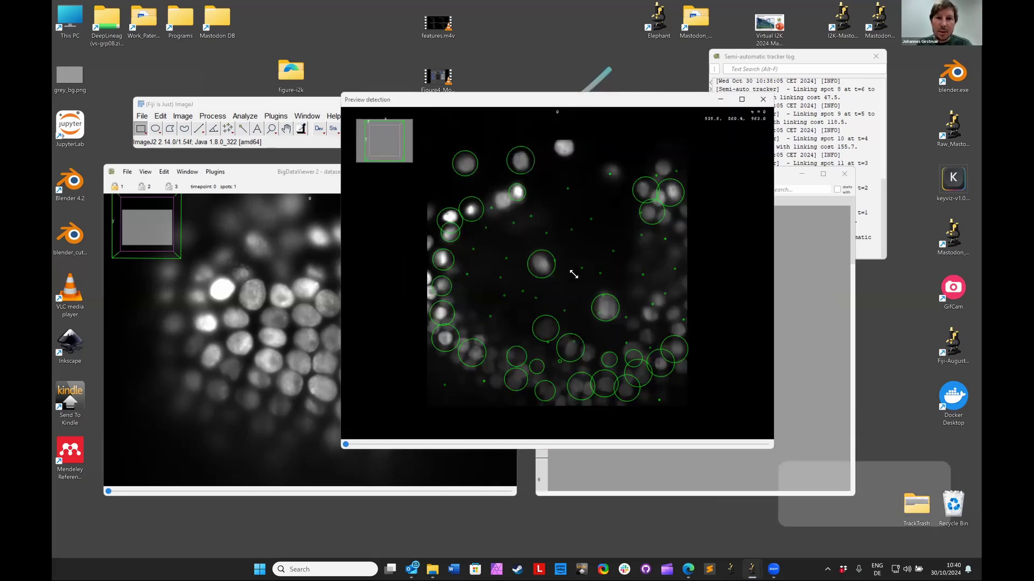
{"action": "scroll", "coordinate": [577, 272], "scroll_direction": "up", "scroll_amount": 8, "text": "ctrl+shift"}
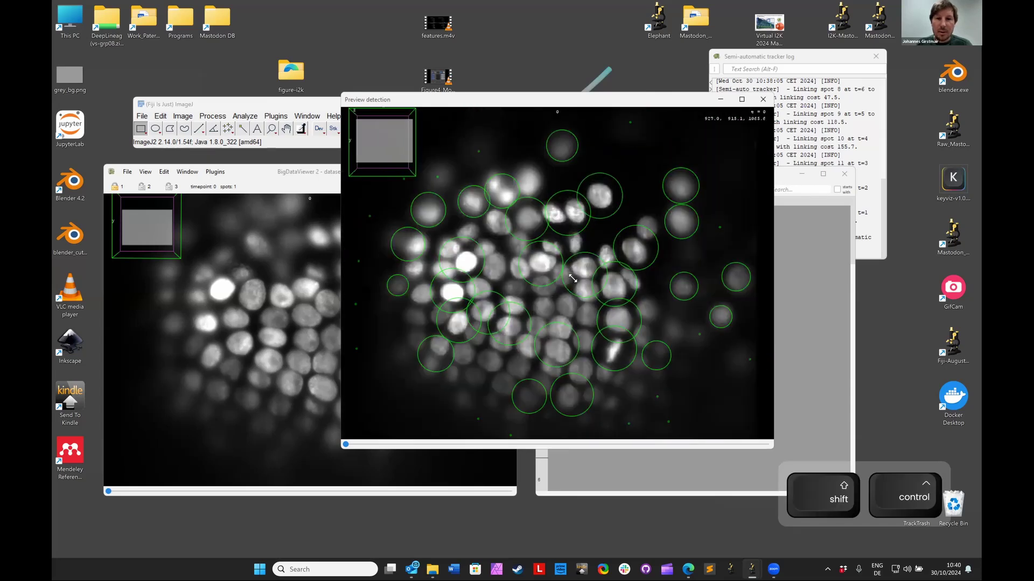
{"action": "scroll", "coordinate": [572, 278], "scroll_direction": "down", "scroll_amount": 5, "text": "ctrl+shift"}
{"action": "scroll", "coordinate": [581, 215], "scroll_direction": "up", "scroll_amount": 3, "text": "ctrl+shift"}
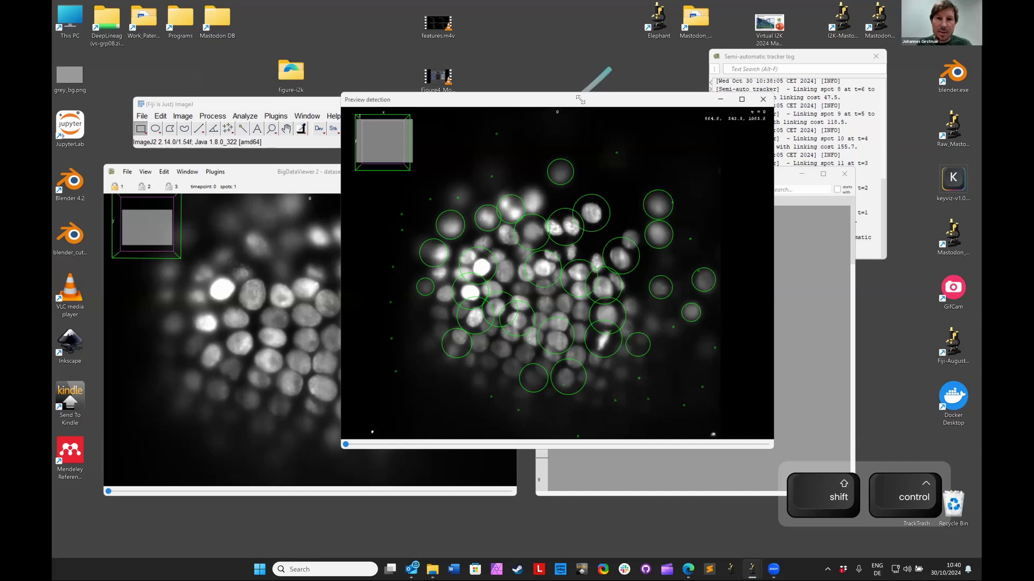
Move the preview clear of the wizard, set the estimated diameter to 35 px and preview the detection again
{"action": "left_click_drag", "start_coordinate": [580, 100], "coordinate": [680, 222]}
{"action": "left_click", "coordinate": [583, 203]}
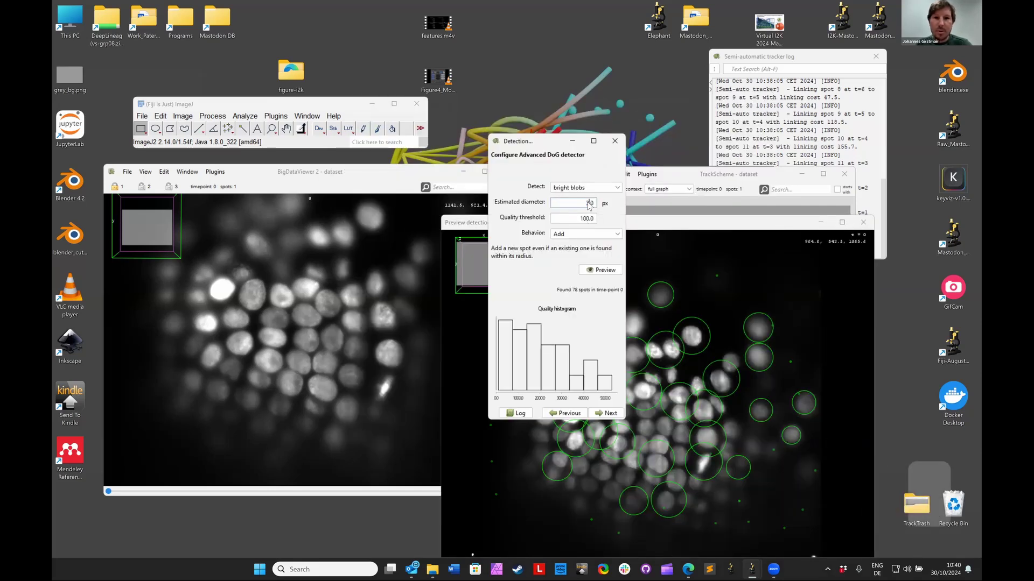
{"action": "type", "text": "5."}
{"action": "left_click", "coordinate": [601, 270]}
Examine the updated preview at different depths to compare the detected spots with the nuclei
{"action": "left_click", "coordinate": [695, 247]}
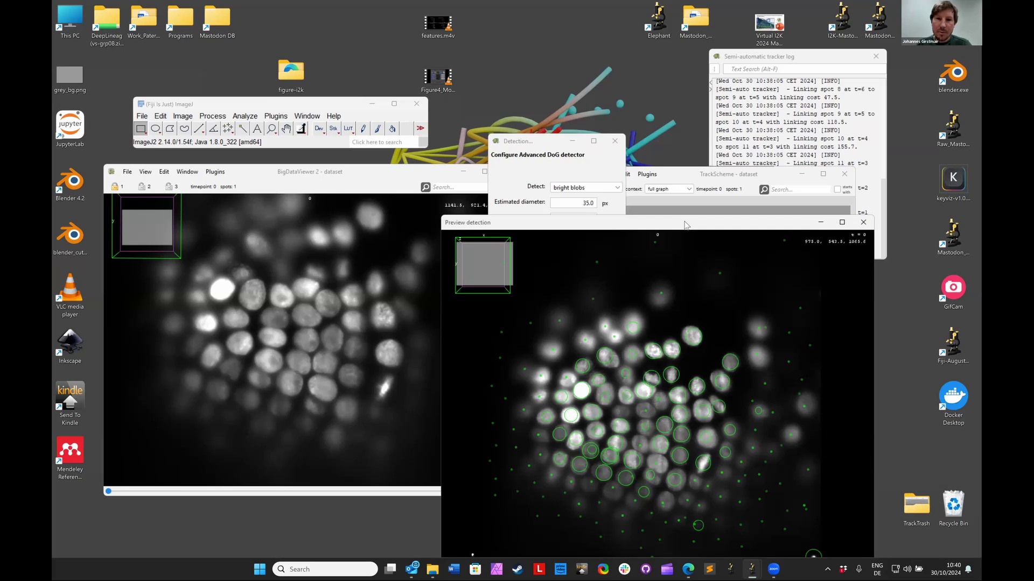
{"action": "scroll", "coordinate": [637, 319], "scroll_direction": "up", "scroll_amount": 3}
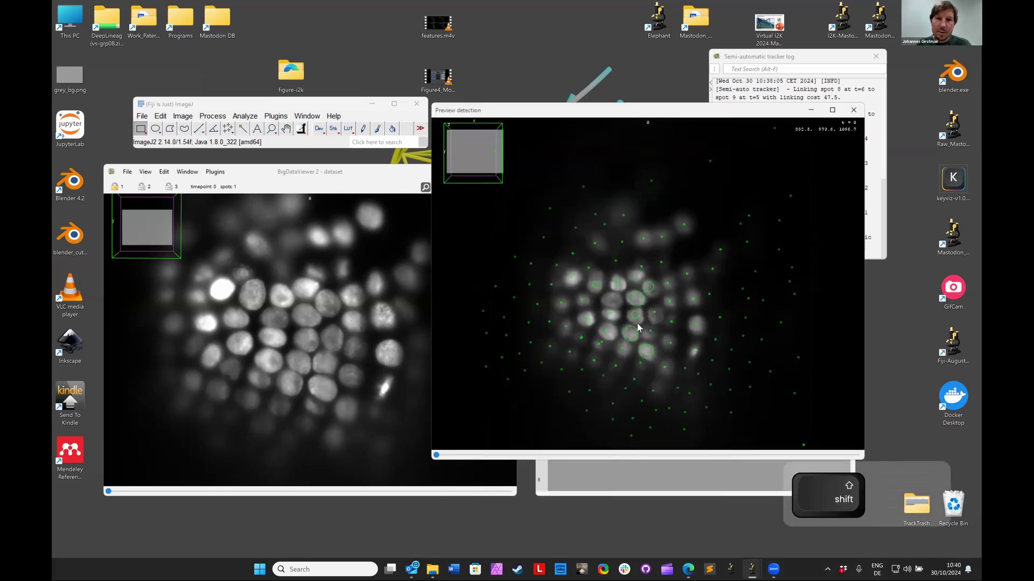
{"action": "scroll", "coordinate": [637, 325], "scroll_direction": "down", "scroll_amount": 3}
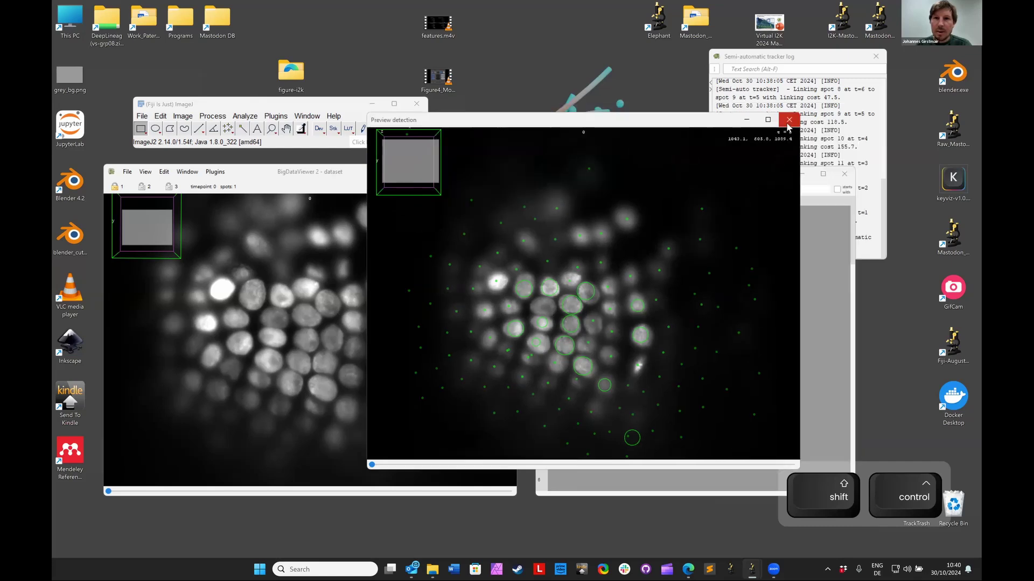
Close the detection preview and run the Advanced DoG detection on the dataset with the configured settings
{"action": "left_click", "coordinate": [788, 121]}
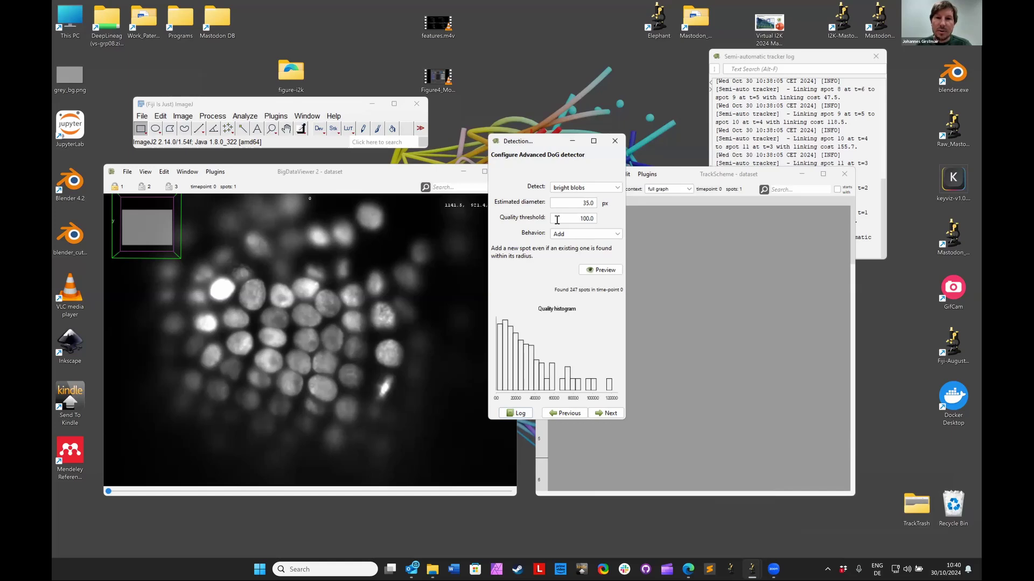
{"action": "left_click", "coordinate": [607, 414]}
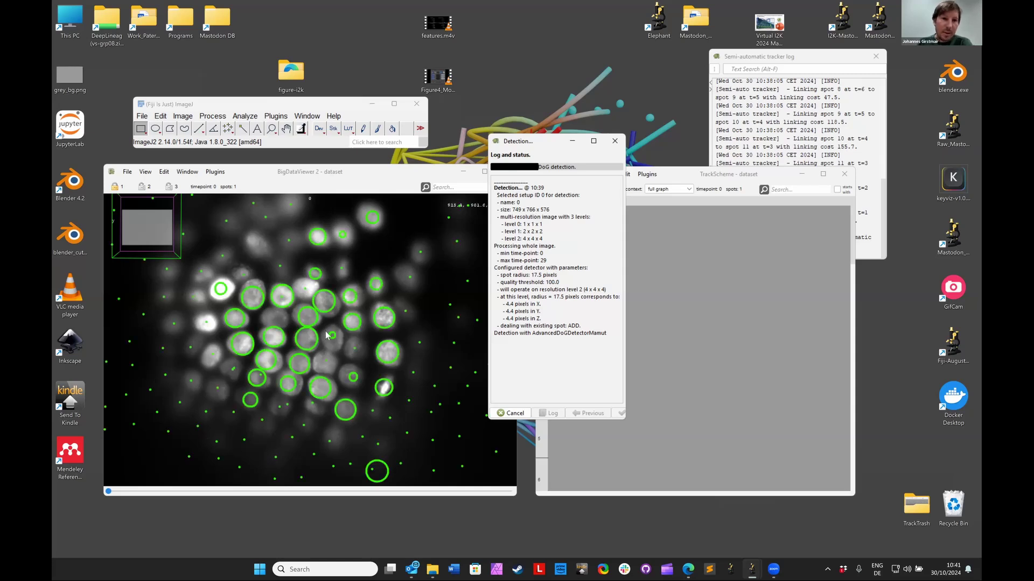
Examine the detected spots in the image view to find nuclei that the detection missed
{"action": "left_click", "coordinate": [117, 494]}
{"action": "left_click_drag", "start_coordinate": [120, 493], "coordinate": [97, 479]}
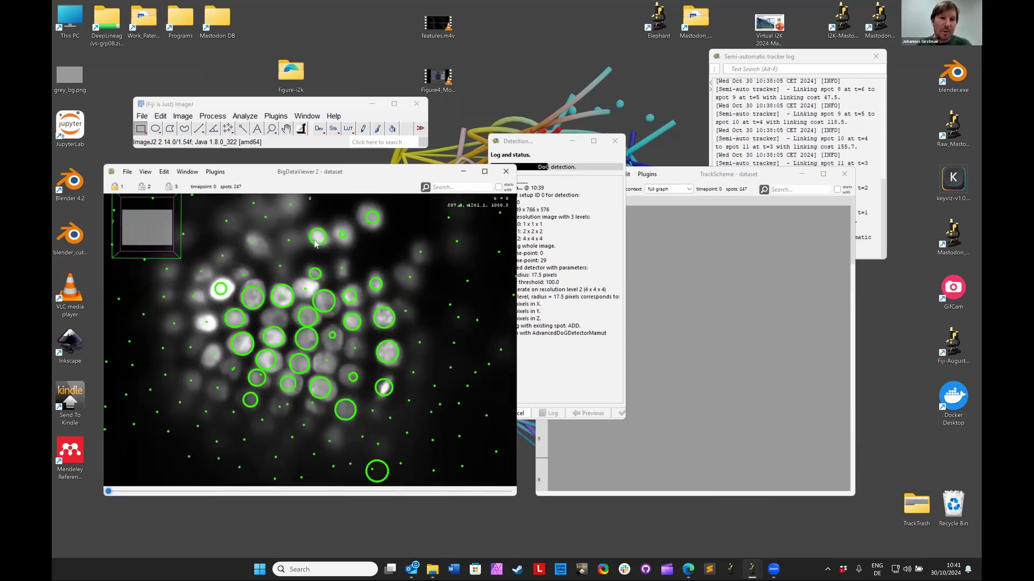
{"action": "scroll", "coordinate": [265, 335], "scroll_direction": "down", "scroll_amount": 1, "text": "ctrl+shift"}
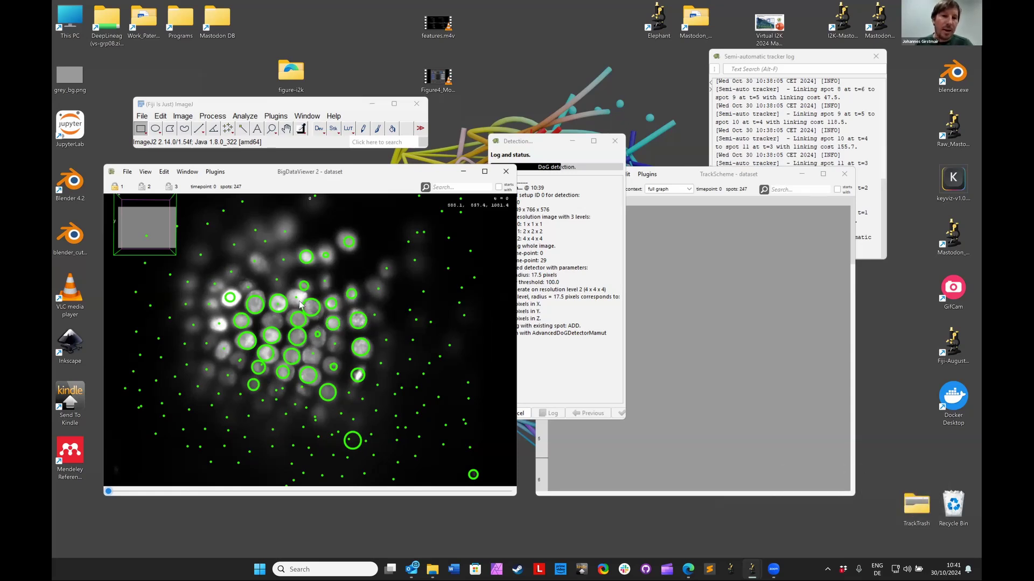
{"action": "key", "text": "shift"}
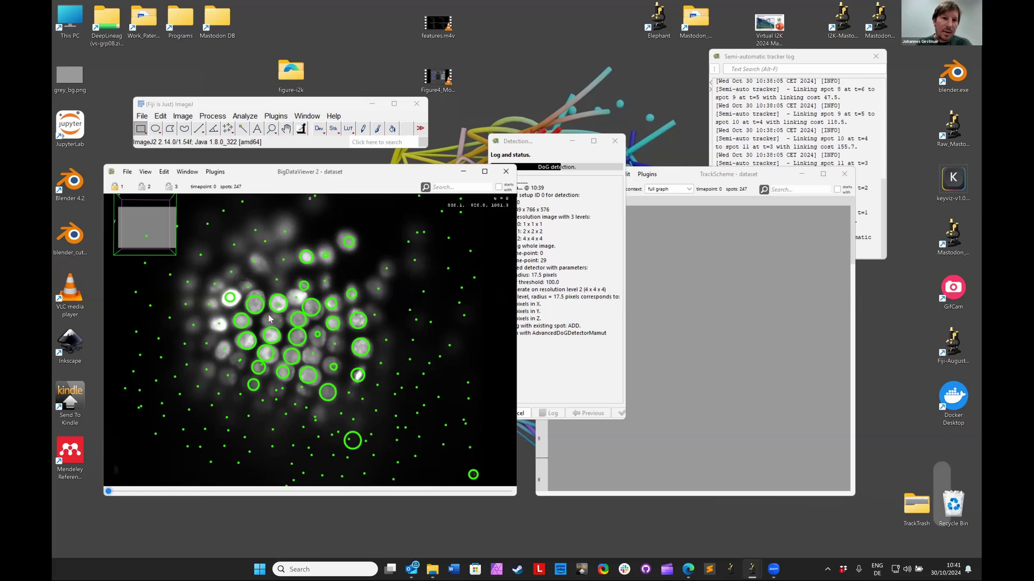
{"action": "scroll", "coordinate": [270, 319], "scroll_direction": "up", "scroll_amount": 2}
{"action": "scroll", "coordinate": [282, 315], "scroll_direction": "down", "scroll_amount": 5}
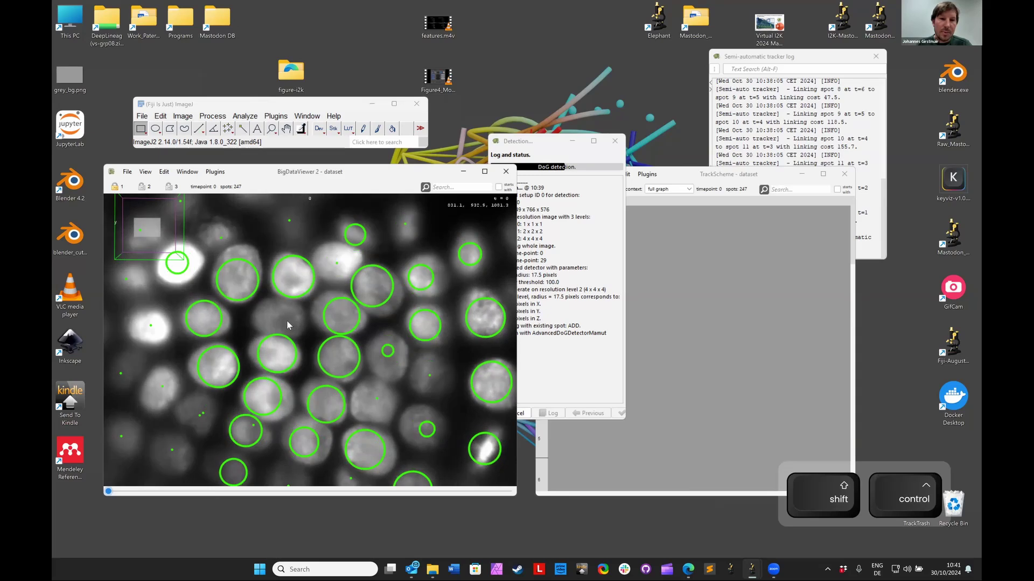
{"action": "scroll", "coordinate": [286, 321], "scroll_direction": "down", "scroll_amount": 2}
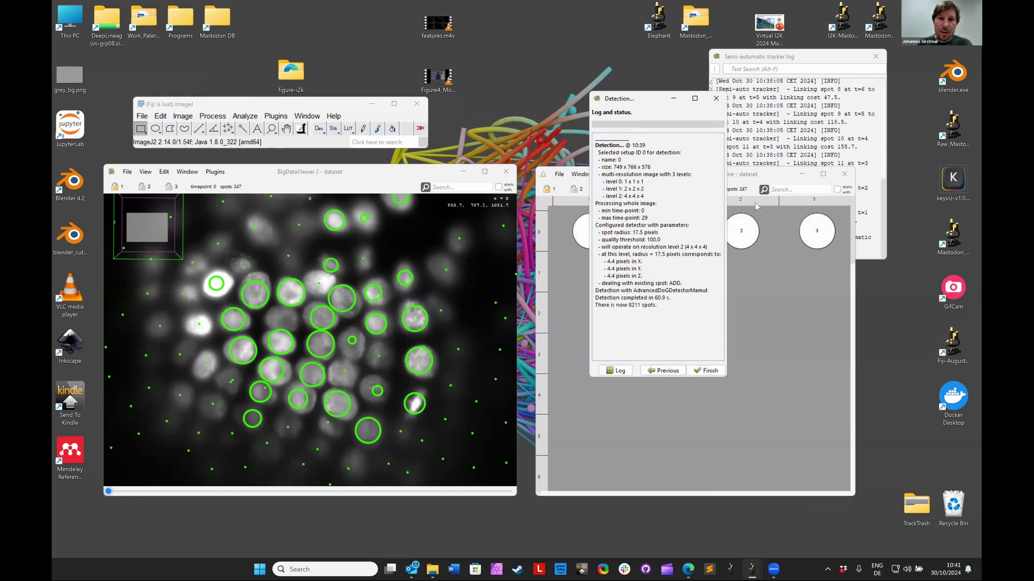
Return to the detector configuration, set the estimated diameter to 30 px and the behavior to Don't add, and run the detection again
{"action": "left_click", "coordinate": [662, 372]}
{"action": "left_click", "coordinate": [689, 161]}
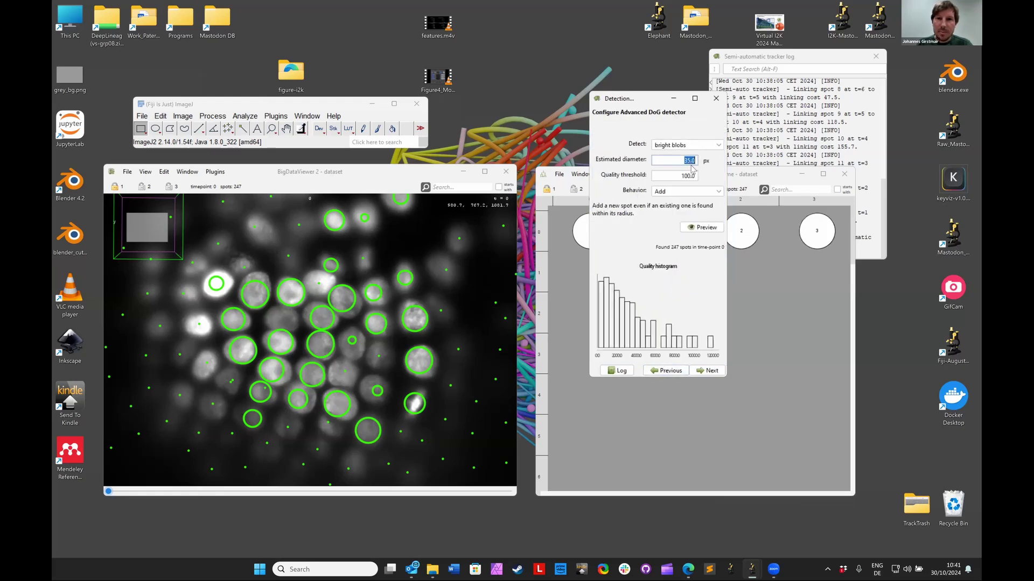
{"action": "key", "text": "BackSpace"}
{"action": "type", "text": "0"}
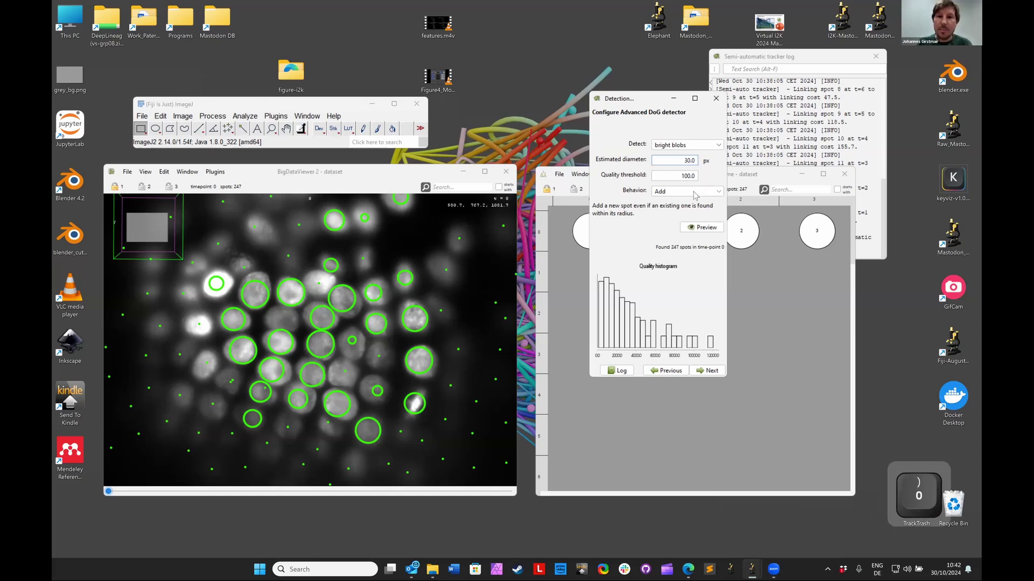
{"action": "left_click", "coordinate": [694, 194]}
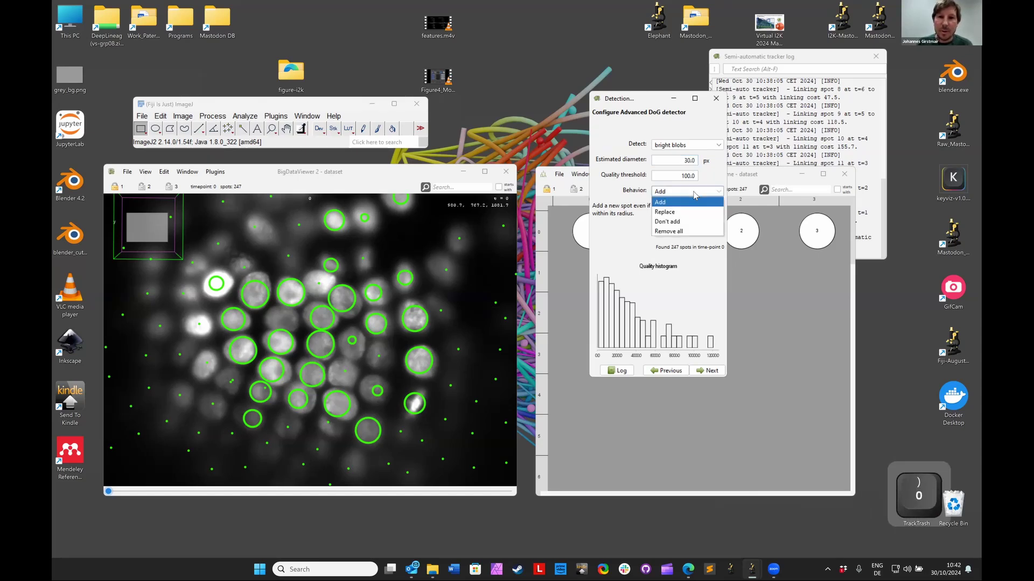
{"action": "left_click", "coordinate": [682, 223]}
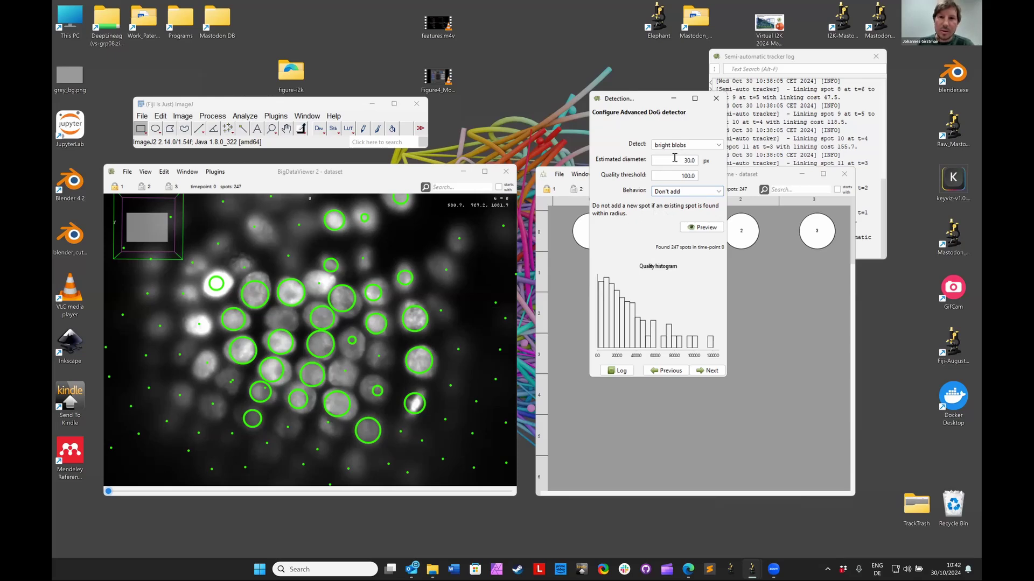
{"action": "left_click", "coordinate": [703, 370]}
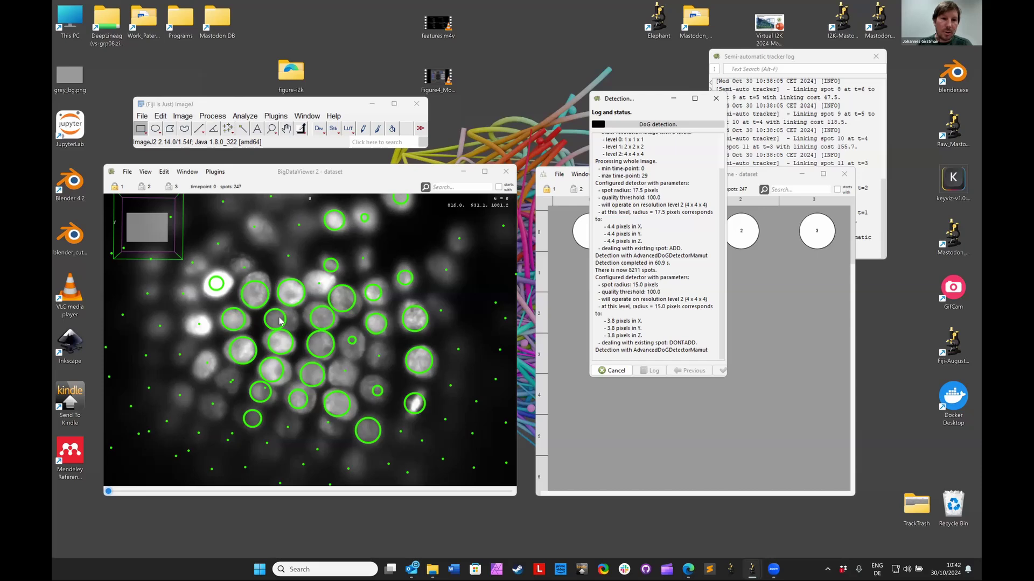
Inspect the newly added spots on the nuclei in the image view and finish the detection wizard
{"action": "scroll", "coordinate": [280, 321], "scroll_direction": "up", "scroll_amount": 6}
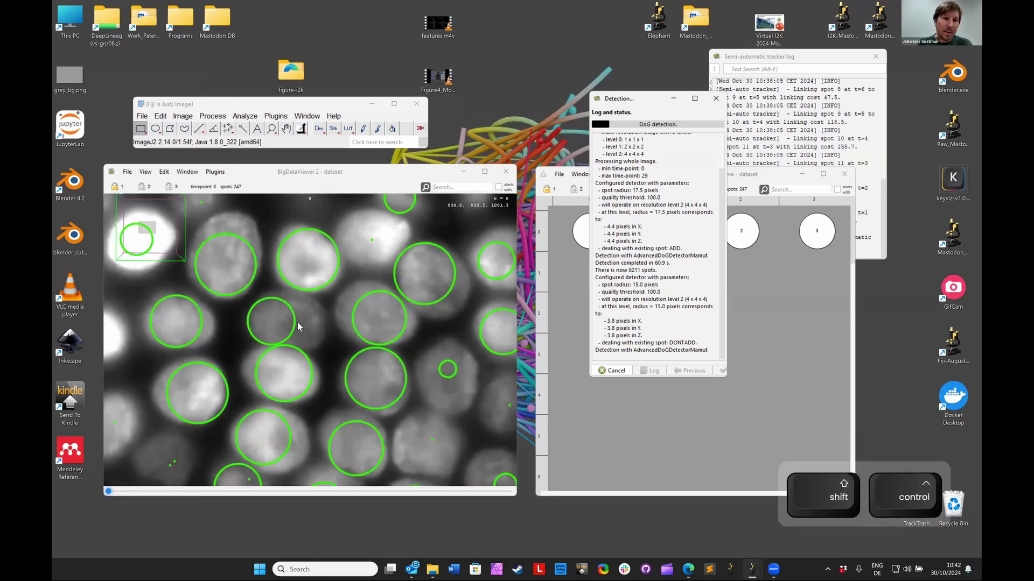
{"action": "scroll", "coordinate": [318, 319], "scroll_direction": "down", "scroll_amount": 1}
{"action": "scroll", "coordinate": [329, 322], "scroll_direction": "down", "scroll_amount": 3}
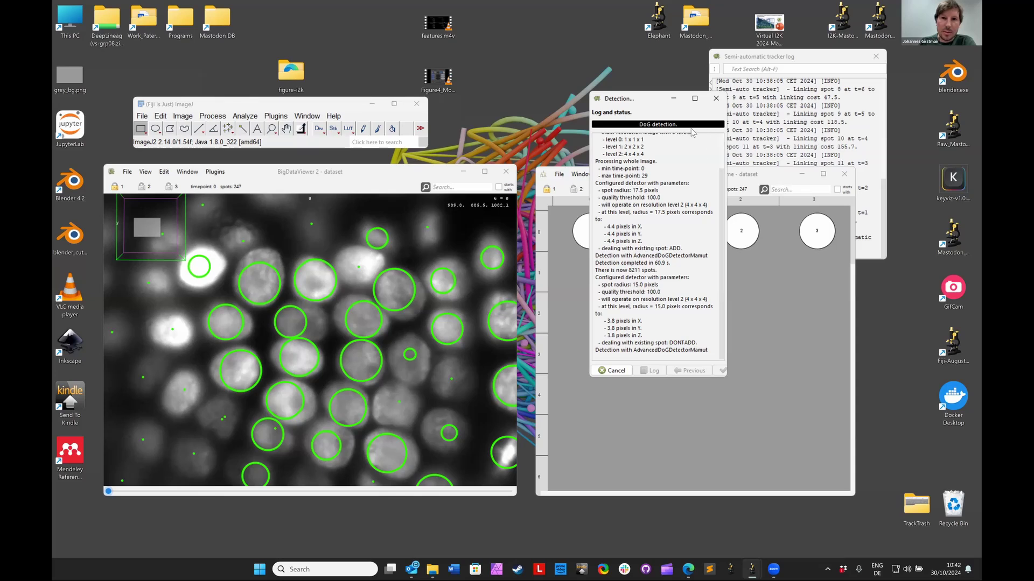
{"action": "left_click", "coordinate": [705, 371]}
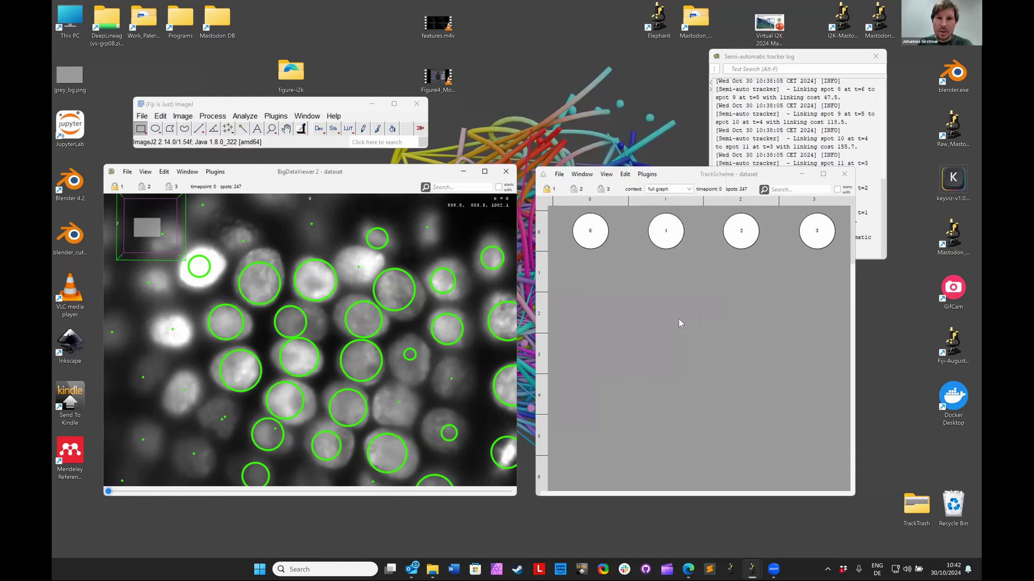
Highlight individual unlinked spots of the first time-point in TrackScheme to locate them in the image view
{"action": "left_click", "coordinate": [679, 236]}
{"action": "left_click", "coordinate": [741, 231]}
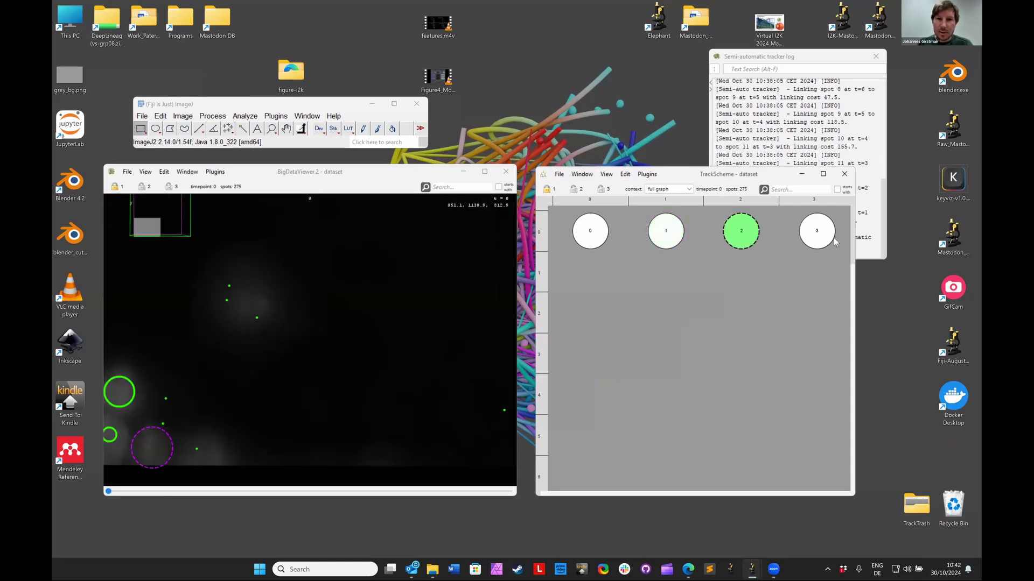
{"action": "left_click", "coordinate": [817, 231]}
Examine the full TrackScheme graph, locate one spot at time-point 16 in the image, and return to the graph overview
{"action": "scroll", "coordinate": [718, 327], "scroll_direction": "down", "scroll_amount": 3}
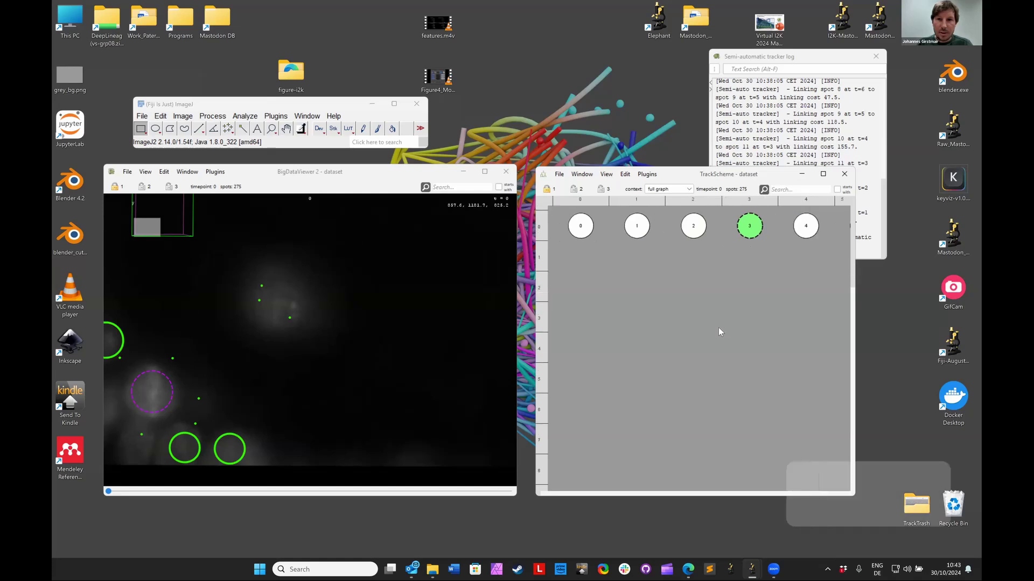
{"action": "key", "text": "ctrl+shift+z"}
{"action": "left_click_drag", "start_coordinate": [728, 344], "coordinate": [636, 389]}
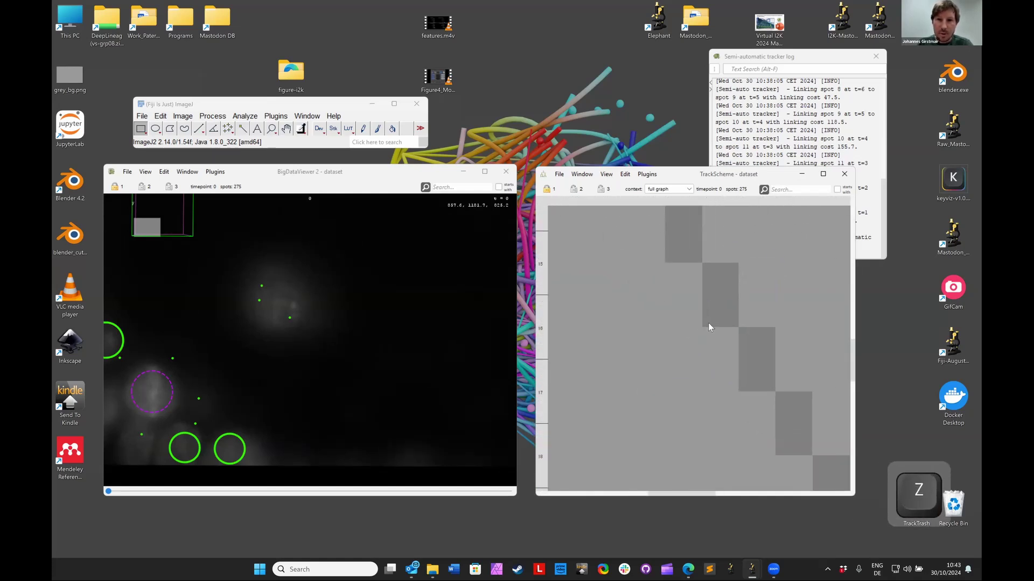
{"action": "left_click_drag", "start_coordinate": [709, 321], "coordinate": [594, 370]}
{"action": "left_click_drag", "start_coordinate": [669, 315], "coordinate": [698, 353]}
{"action": "left_click", "coordinate": [638, 343]}
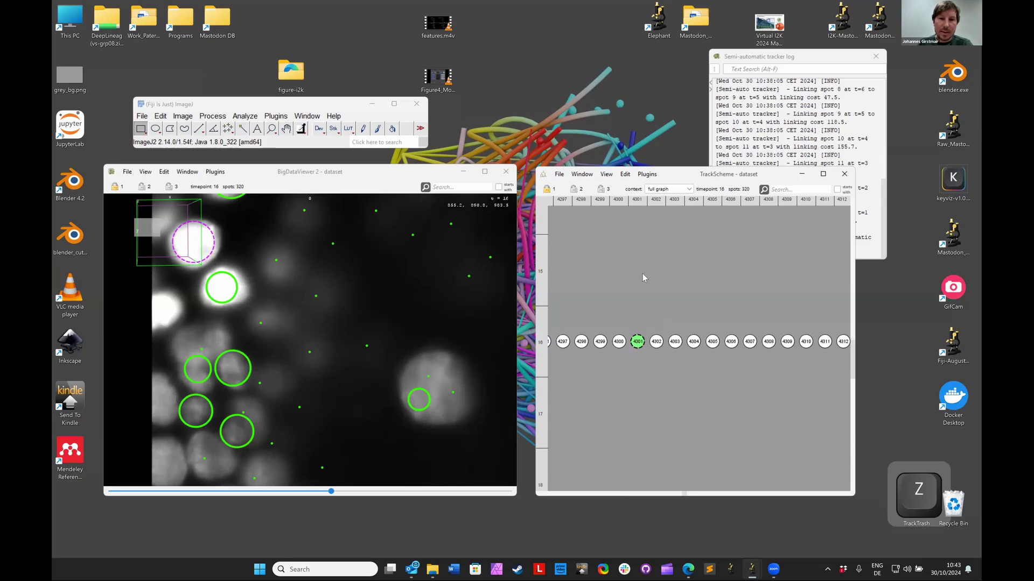
{"action": "key", "text": "z"}
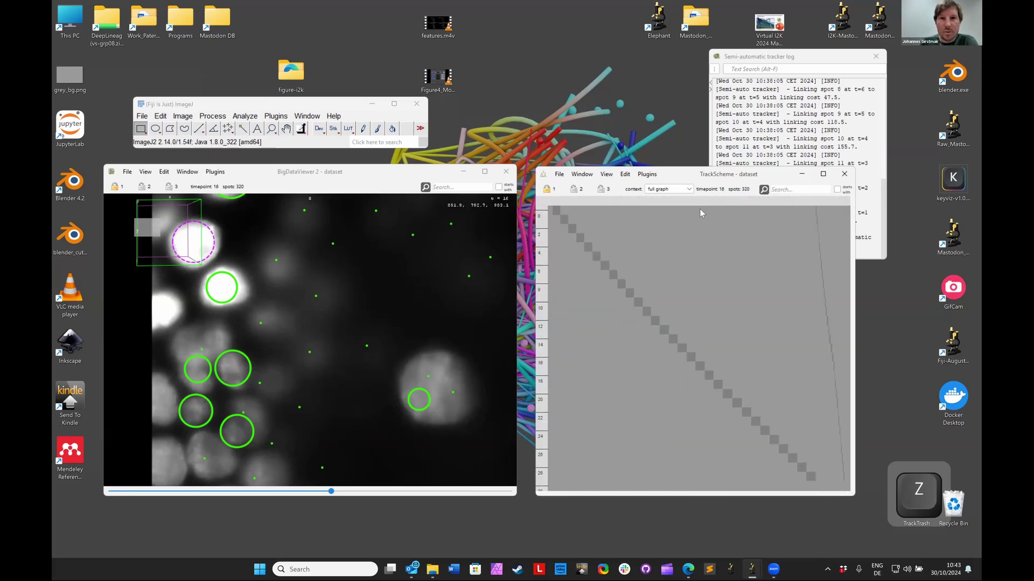
Bring up the Mastodon main window, place it beside the views and open the data table
{"action": "mouse_move", "coordinate": [751, 569]}
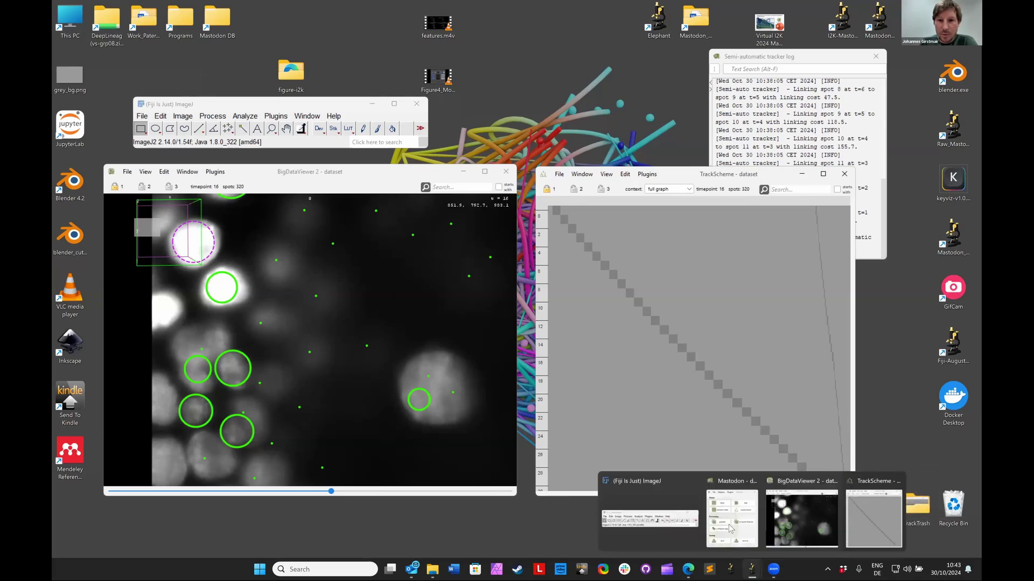
{"action": "left_click", "coordinate": [730, 529]}
{"action": "left_click", "coordinate": [628, 283]}
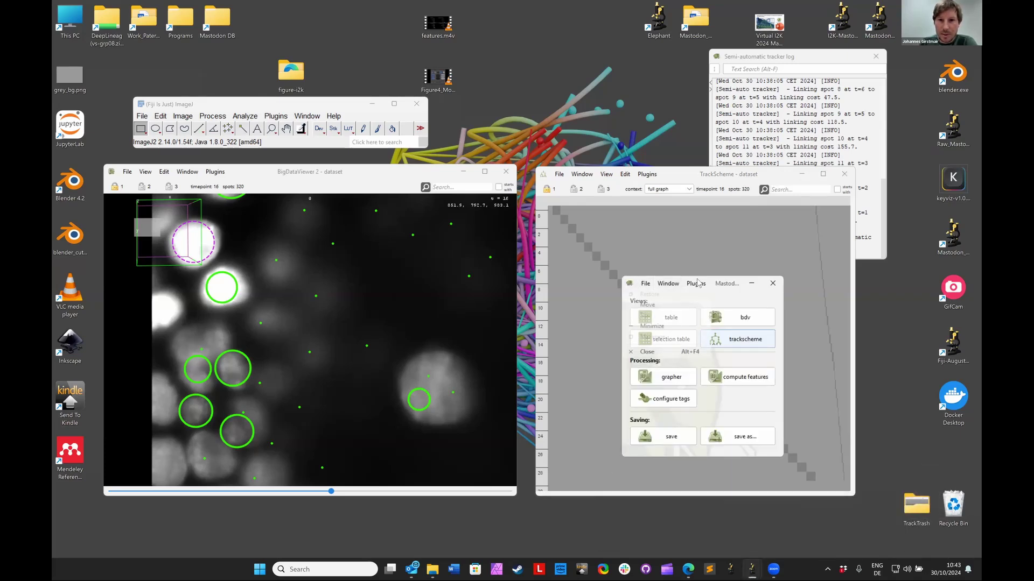
{"action": "left_click", "coordinate": [646, 280]}
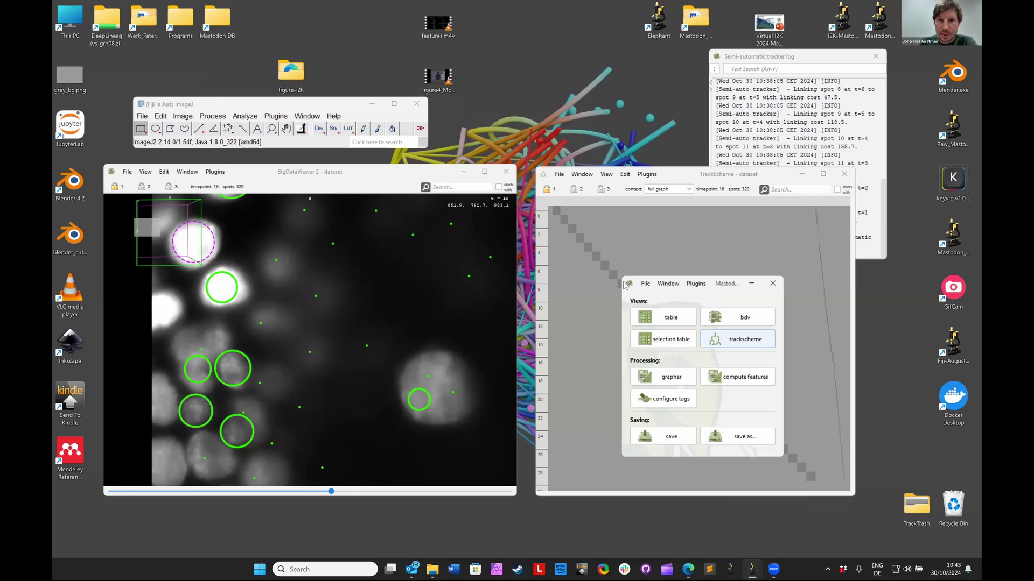
{"action": "left_click_drag", "start_coordinate": [625, 286], "coordinate": [814, 358]}
{"action": "left_click", "coordinate": [834, 324]}
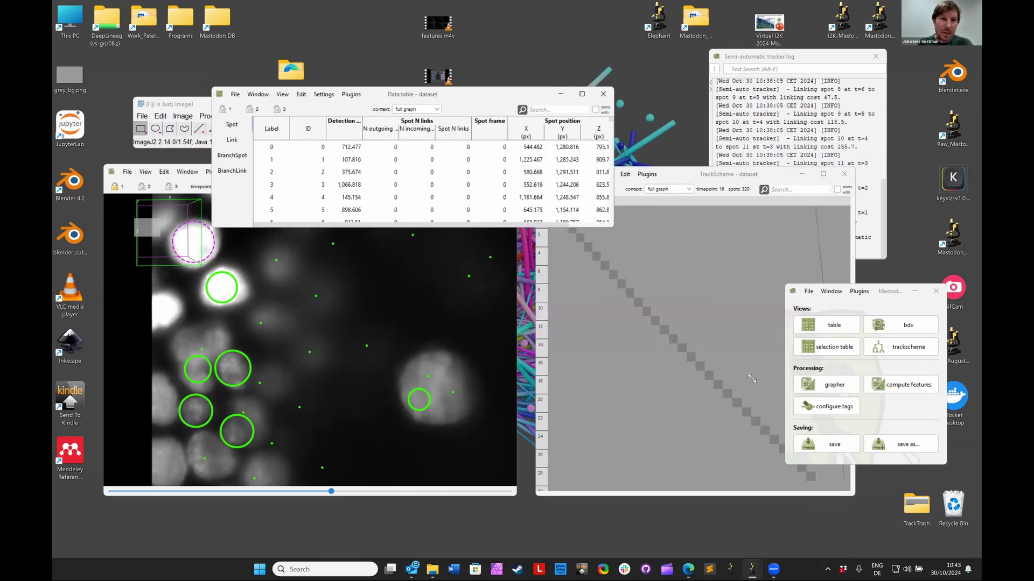
Enlarge the data table, widen the Detection quality column and sort the spots by ascending quality, starting from the lowest values
{"action": "left_click_drag", "start_coordinate": [751, 378], "coordinate": [852, 429]}
{"action": "double_click", "coordinate": [362, 129]}
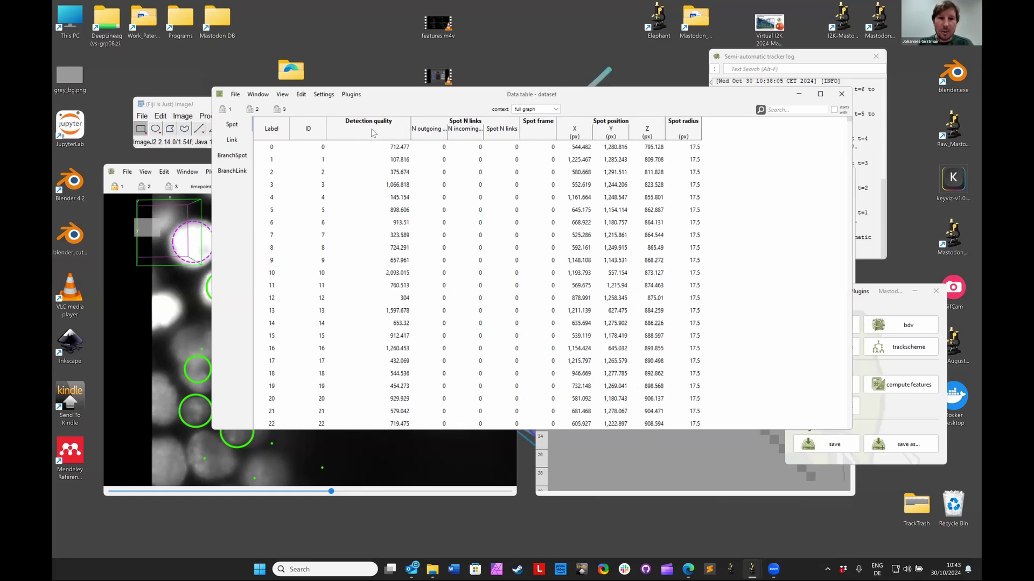
{"action": "left_click", "coordinate": [371, 129]}
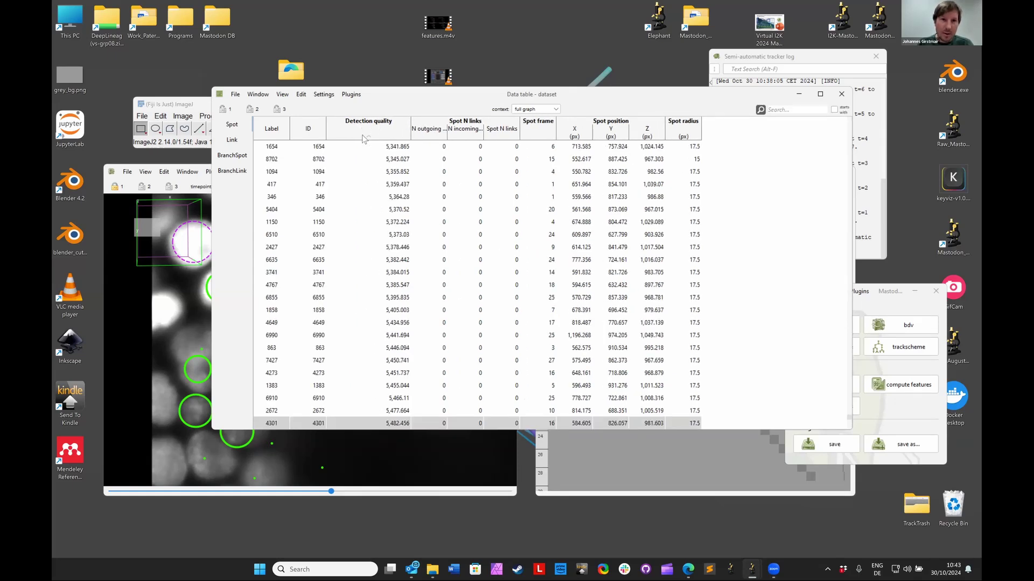
{"action": "left_click_drag", "start_coordinate": [849, 417], "coordinate": [849, 178]}
{"action": "scroll", "coordinate": [829, 123], "scroll_direction": "down", "scroll_amount": 20}
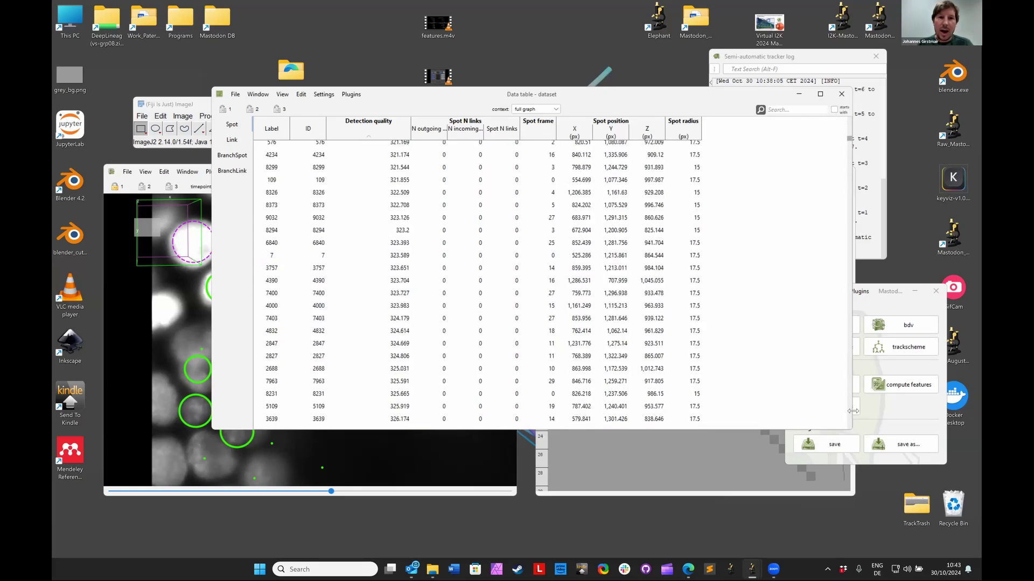
{"action": "left_click_drag", "start_coordinate": [849, 366], "coordinate": [849, 120]}
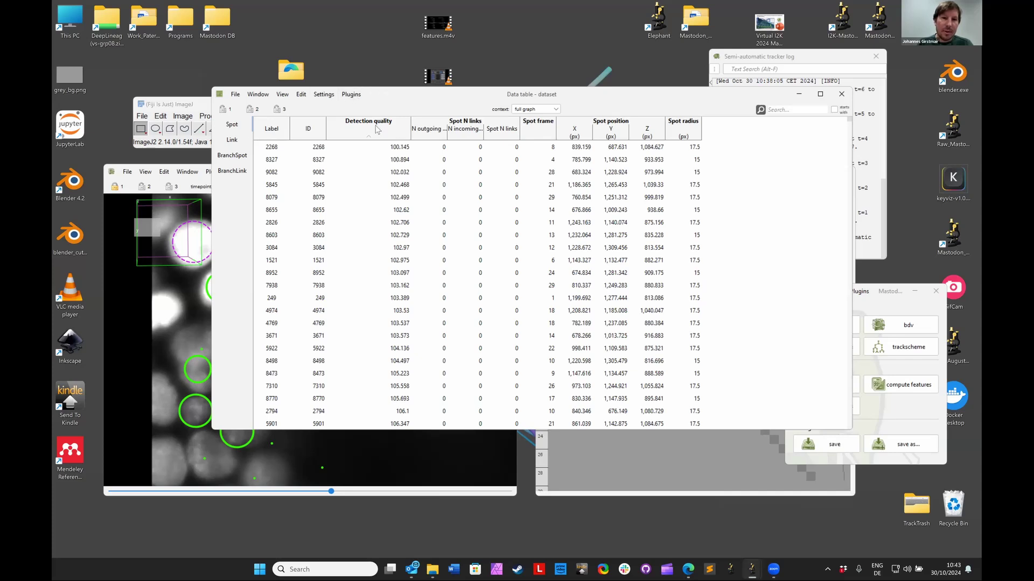
Move the data table clear of the image view and highlight several of the lowest-quality spots to inspect them in the image
{"action": "left_click_drag", "start_coordinate": [377, 94], "coordinate": [528, 107]}
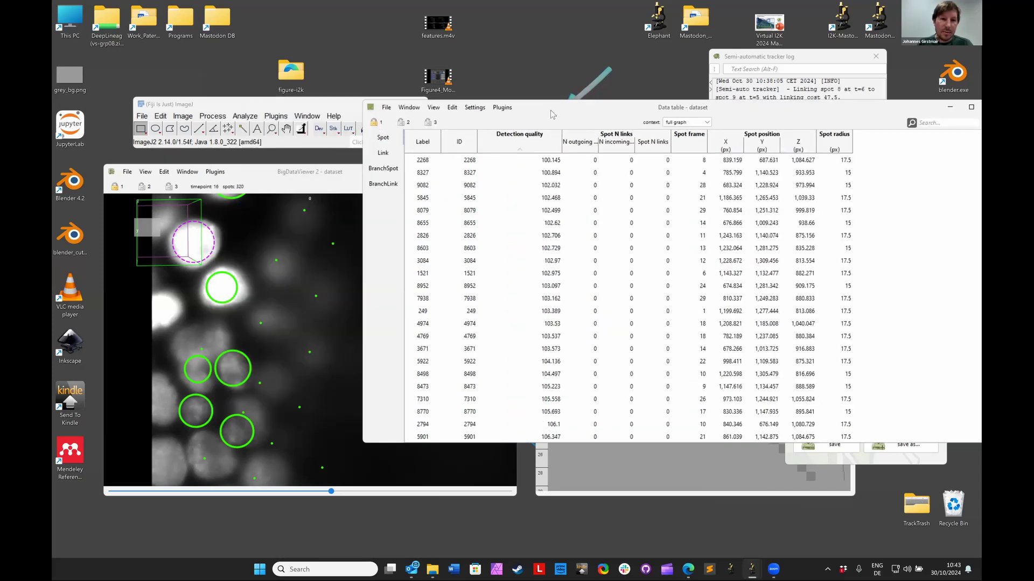
{"action": "left_click", "coordinate": [530, 163]}
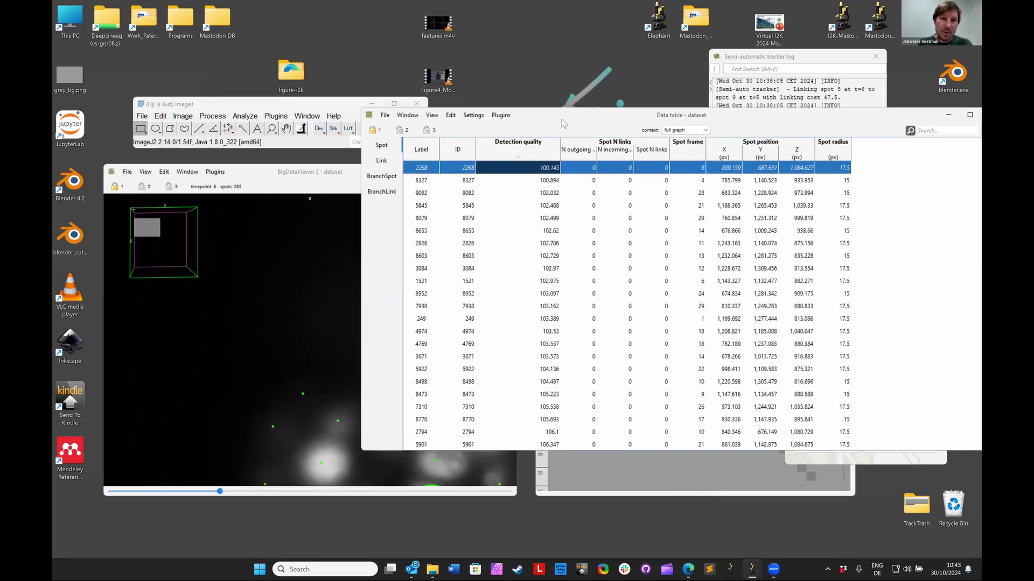
{"action": "left_click_drag", "start_coordinate": [563, 123], "coordinate": [747, 109]}
{"action": "left_click", "coordinate": [703, 167]}
{"action": "left_click", "coordinate": [702, 178]}
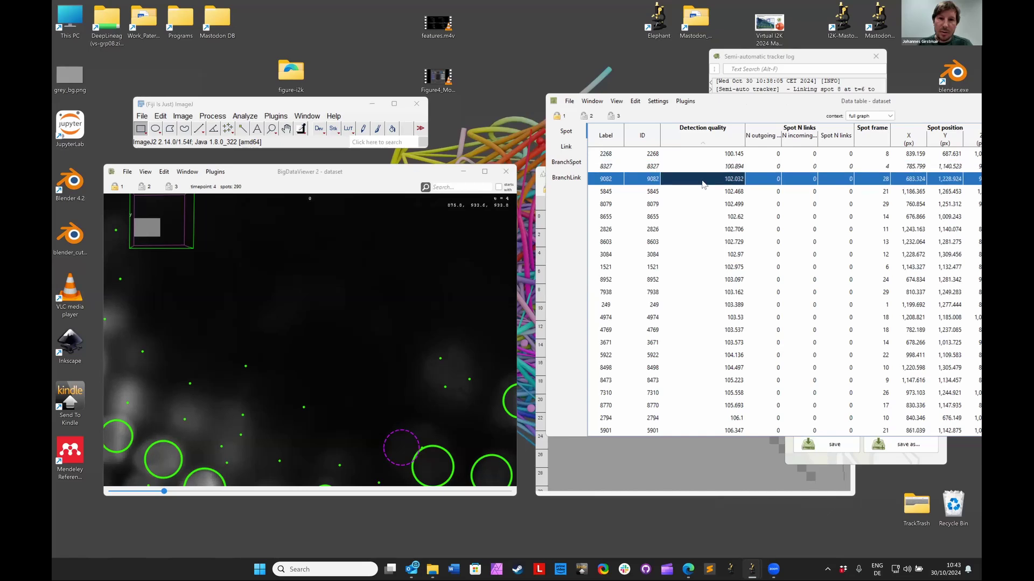
{"action": "left_click", "coordinate": [703, 191]}
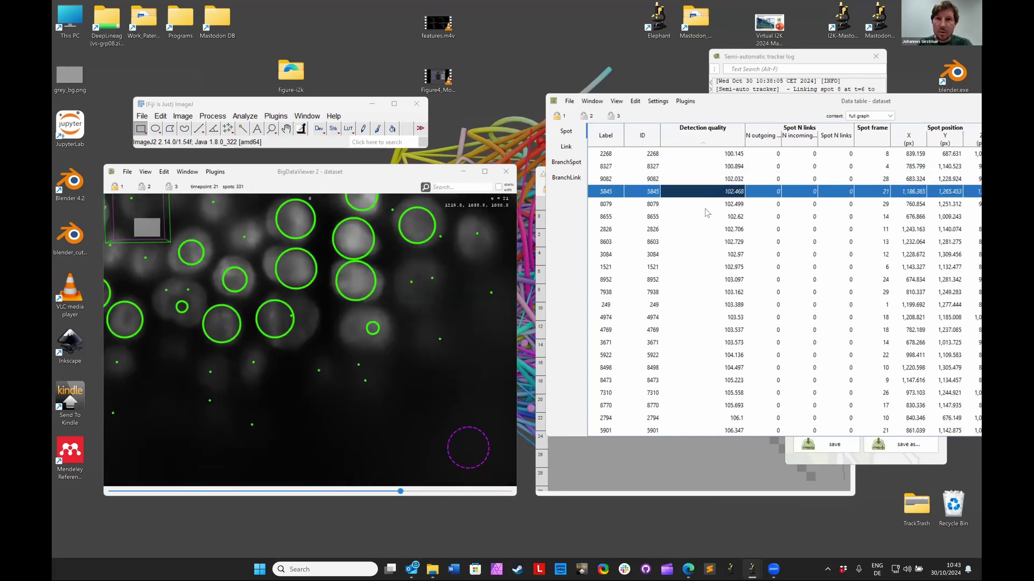
{"action": "left_click", "coordinate": [703, 204]}
{"action": "left_click", "coordinate": [703, 236]}
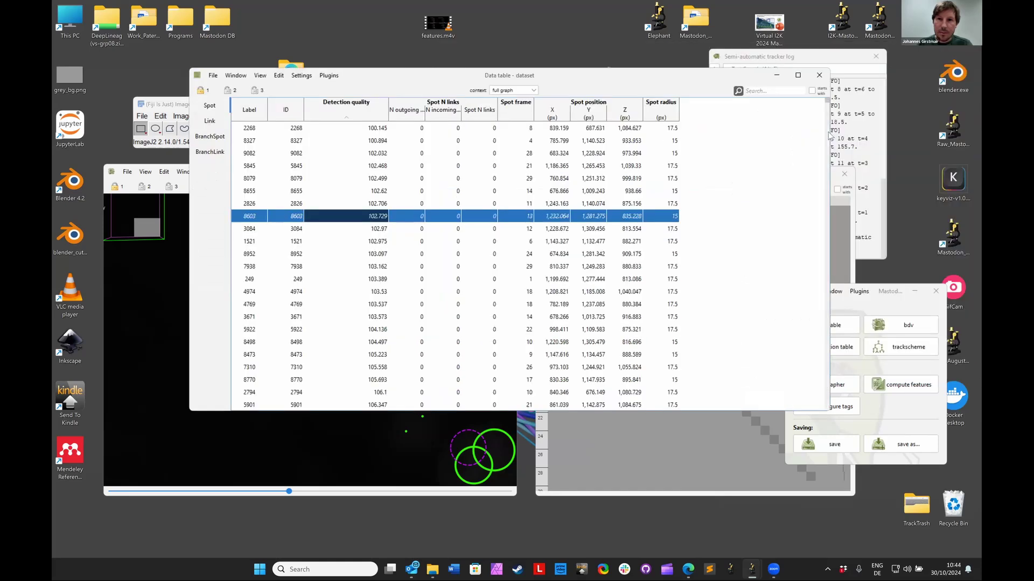
Highlight the spot with the highest detection quality and narrow the data table to inspect that spot in the image
{"action": "left_click_drag", "start_coordinate": [831, 138], "coordinate": [823, 431]}
{"action": "left_click", "coordinate": [312, 405]}
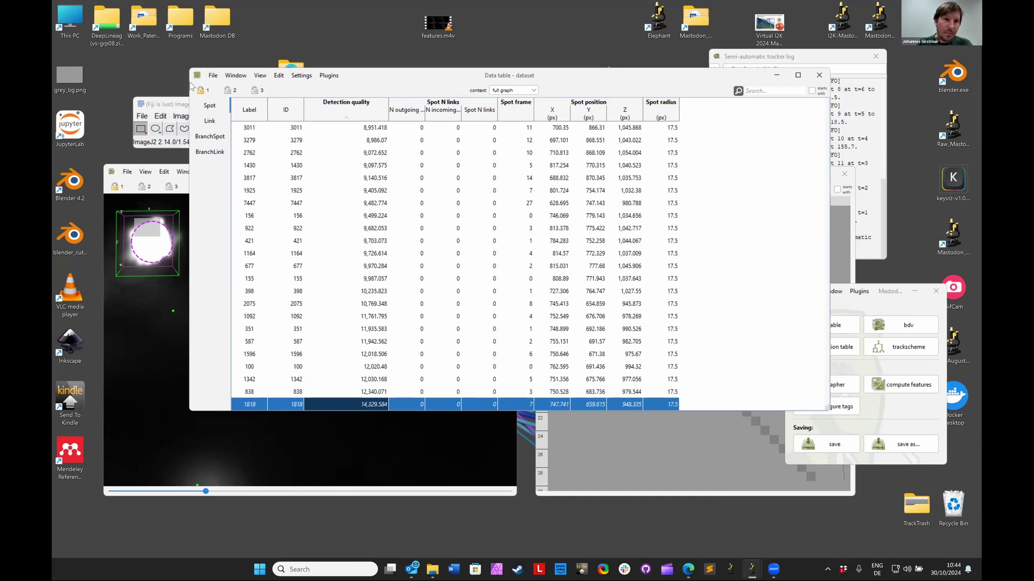
{"action": "left_click_drag", "start_coordinate": [187, 82], "coordinate": [528, 82]}
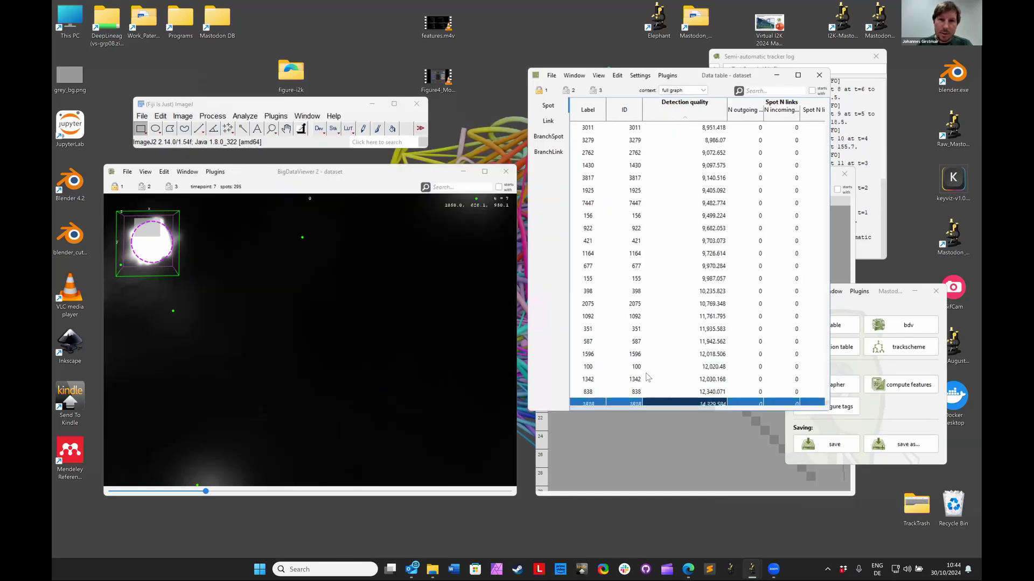
Highlight several spots among the highest detection qualities one after another to inspect them in the image
{"action": "left_click", "coordinate": [716, 379]}
{"action": "left_click", "coordinate": [714, 330]}
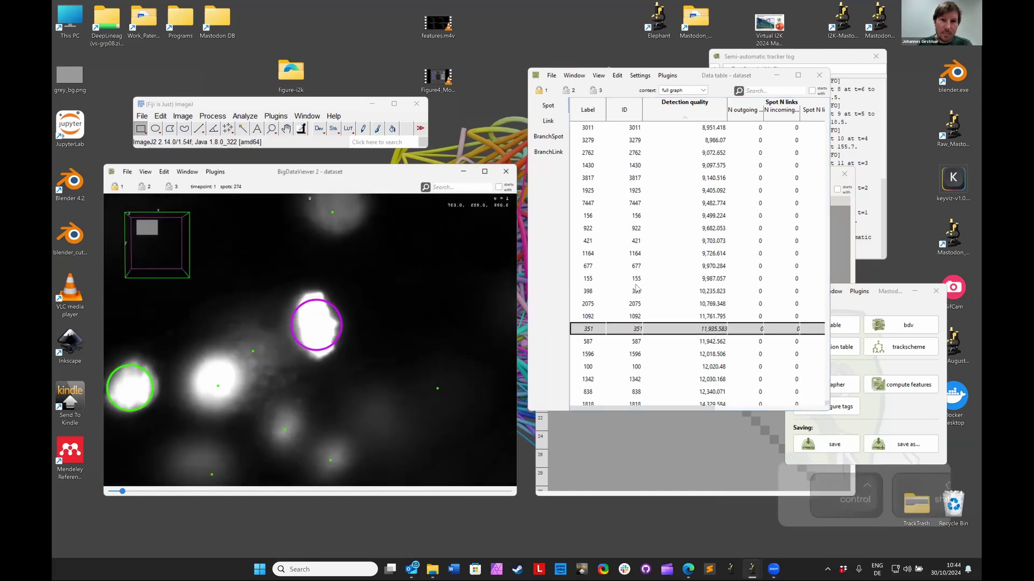
{"action": "left_click", "coordinate": [709, 203], "text": "ctrl+shift"}
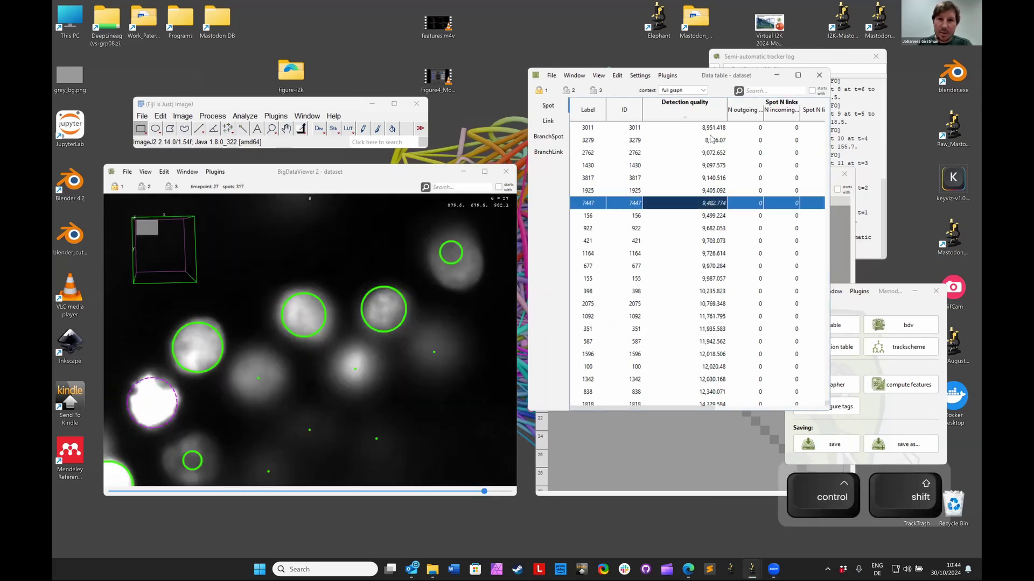
{"action": "left_click", "coordinate": [710, 140], "text": "ctrl+shift"}
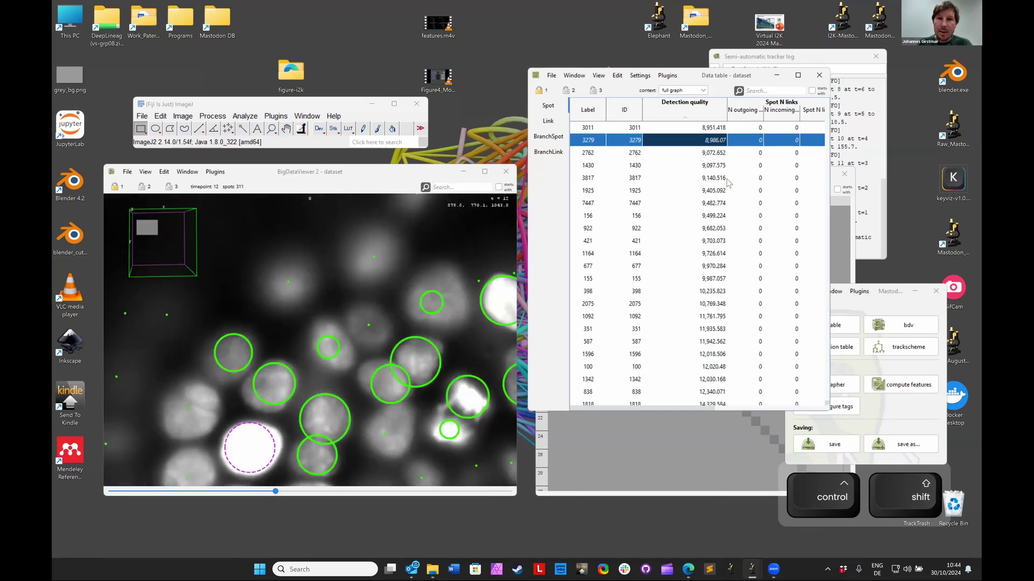
Delete all spots from the lowest detection quality up to 365.762 and close the data table
{"action": "left_click_drag", "start_coordinate": [826, 235], "coordinate": [826, 105]}
{"action": "left_click", "coordinate": [714, 129]}
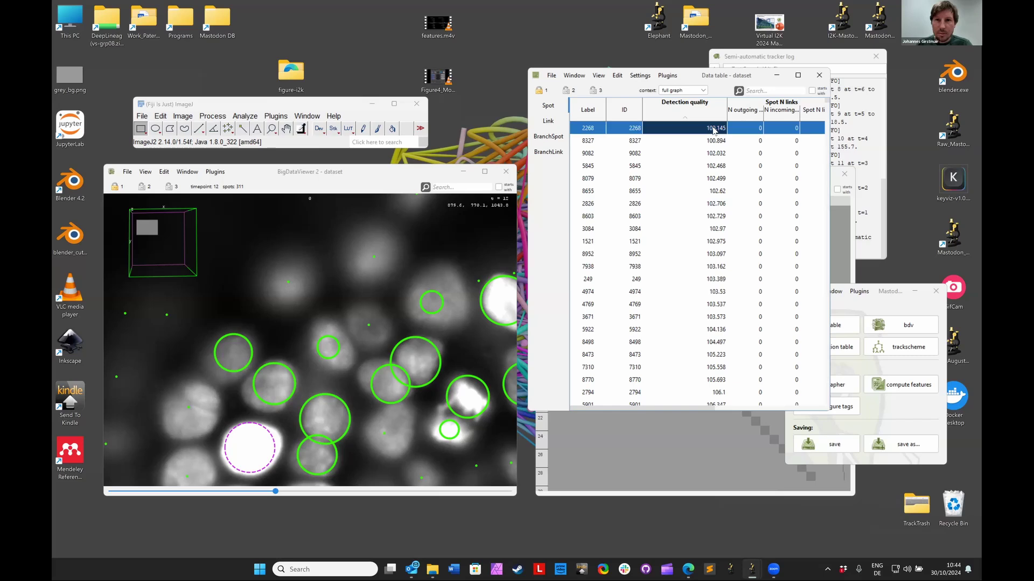
{"action": "left_click_drag", "start_coordinate": [826, 104], "coordinate": [824, 127]}
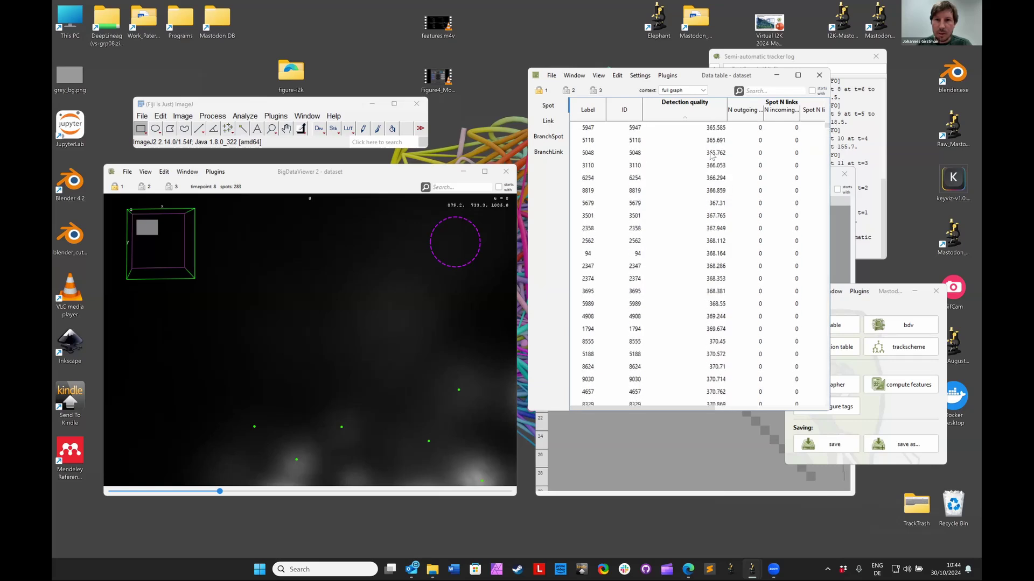
{"action": "left_click", "coordinate": [669, 152], "text": "shift"}
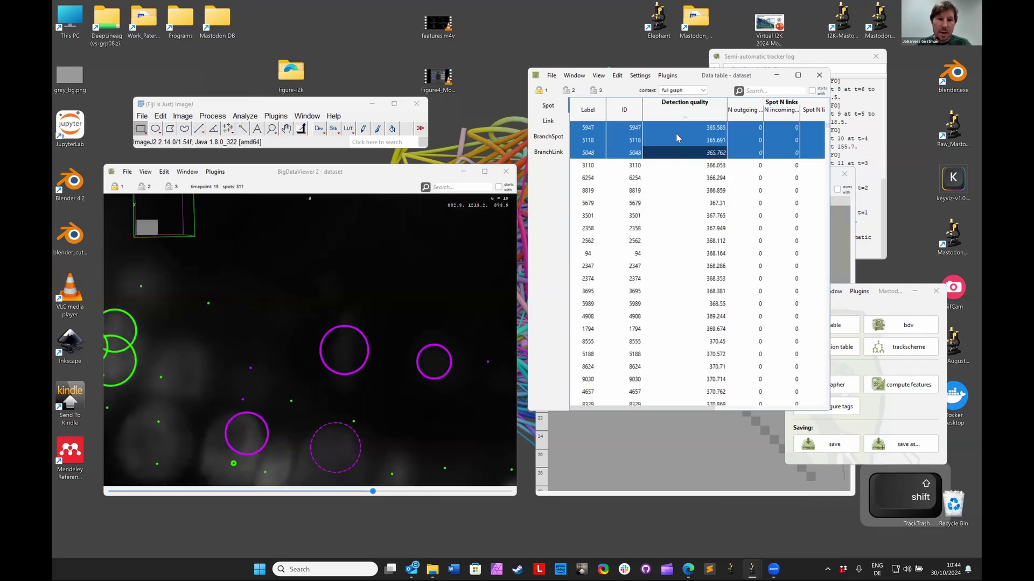
{"action": "key", "text": "shift+d"}
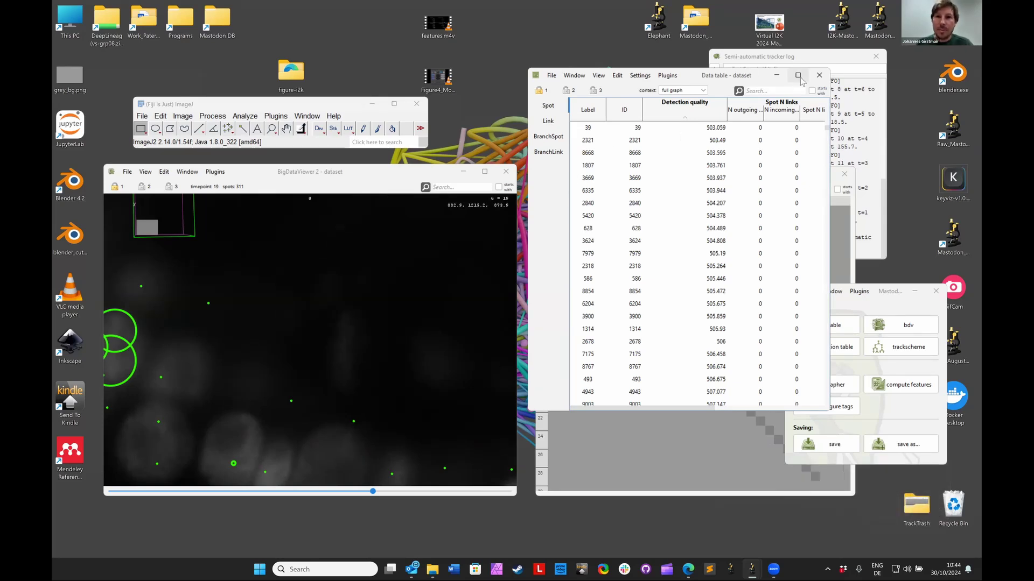
{"action": "left_click", "coordinate": [819, 75]}
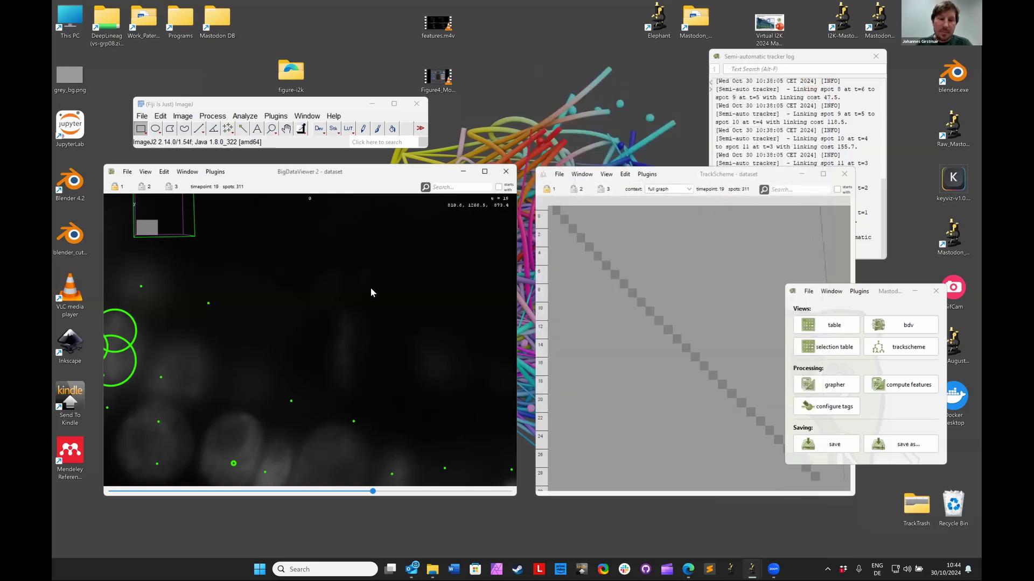
Start the Linking wizard from TrackScheme and target all spots between time-points 0 and 29
{"action": "left_click", "coordinate": [671, 273]}
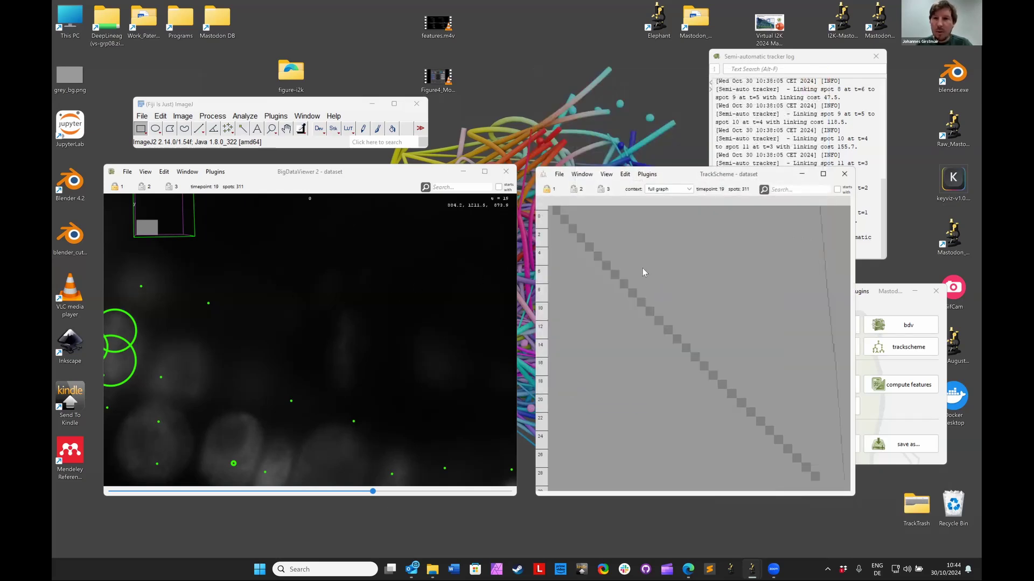
{"action": "left_click", "coordinate": [647, 174]}
{"action": "mouse_move", "coordinate": [679, 316]}
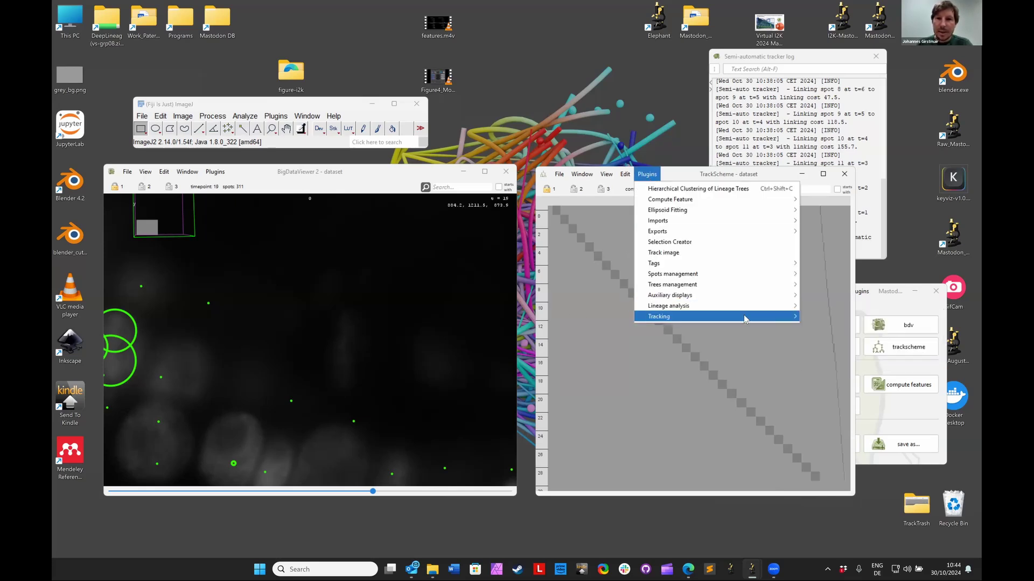
{"action": "left_click", "coordinate": [843, 364]}
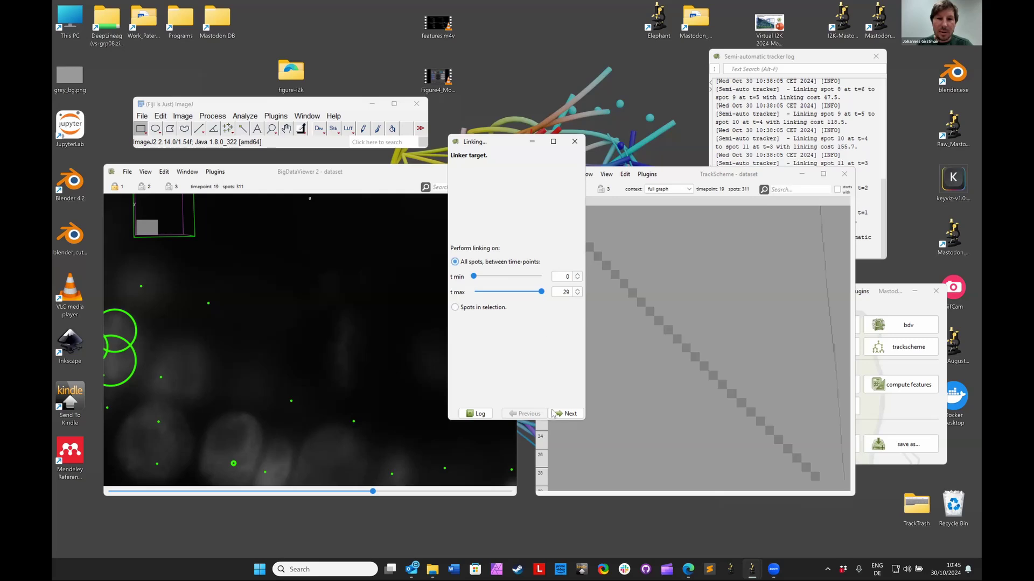
{"action": "left_click", "coordinate": [566, 414]}
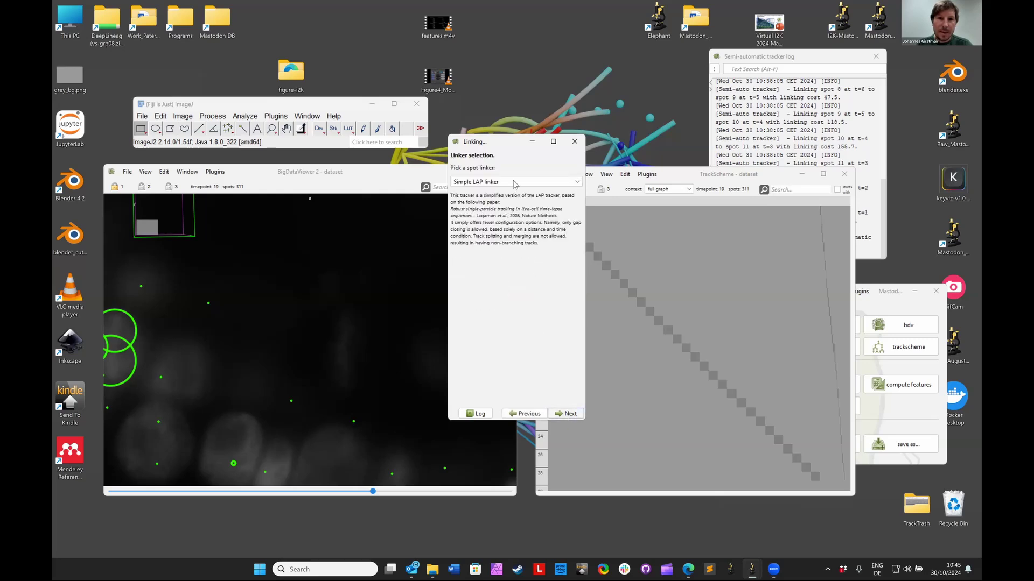
Choose the LAP linker as the spot linker and allow track division in its settings
{"action": "left_click", "coordinate": [514, 183]}
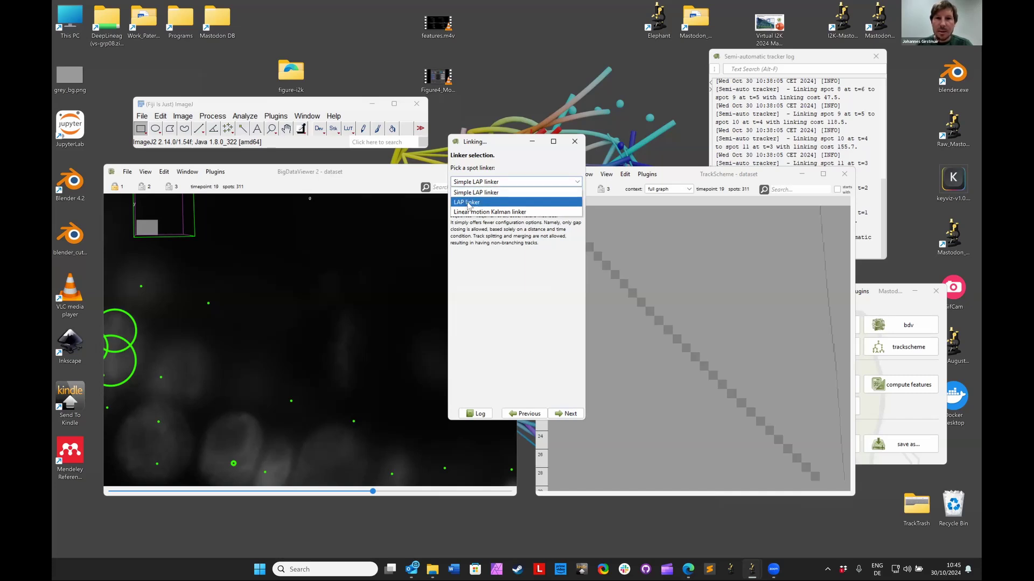
{"action": "left_click", "coordinate": [467, 203]}
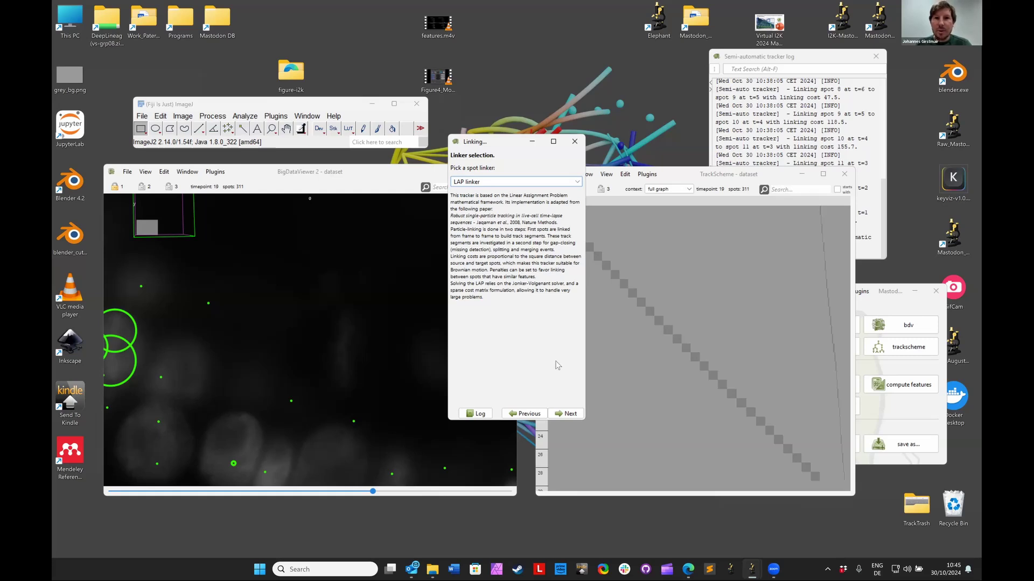
{"action": "left_click", "coordinate": [523, 186]}
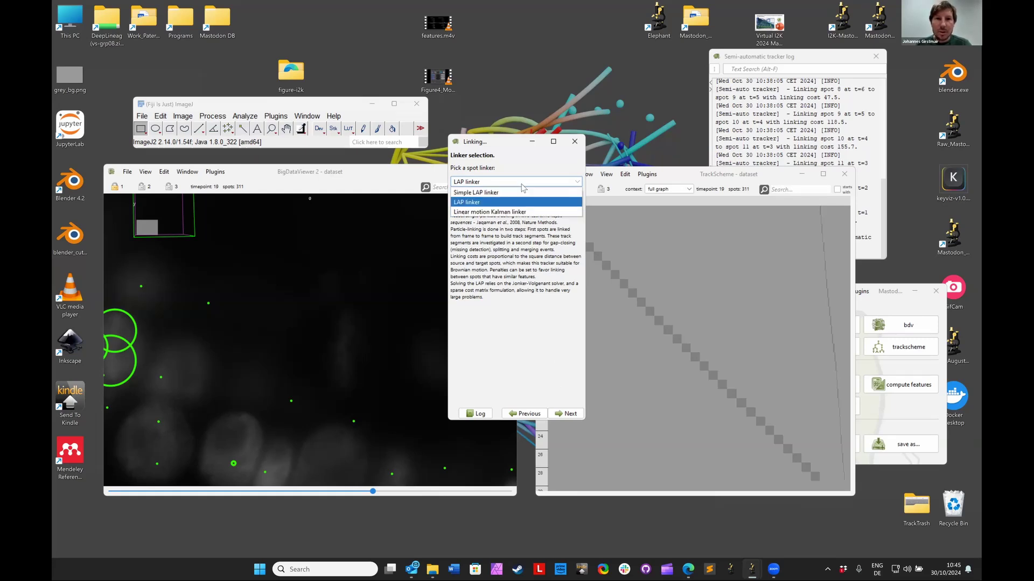
{"action": "left_click", "coordinate": [498, 205]}
{"action": "left_click", "coordinate": [570, 413]}
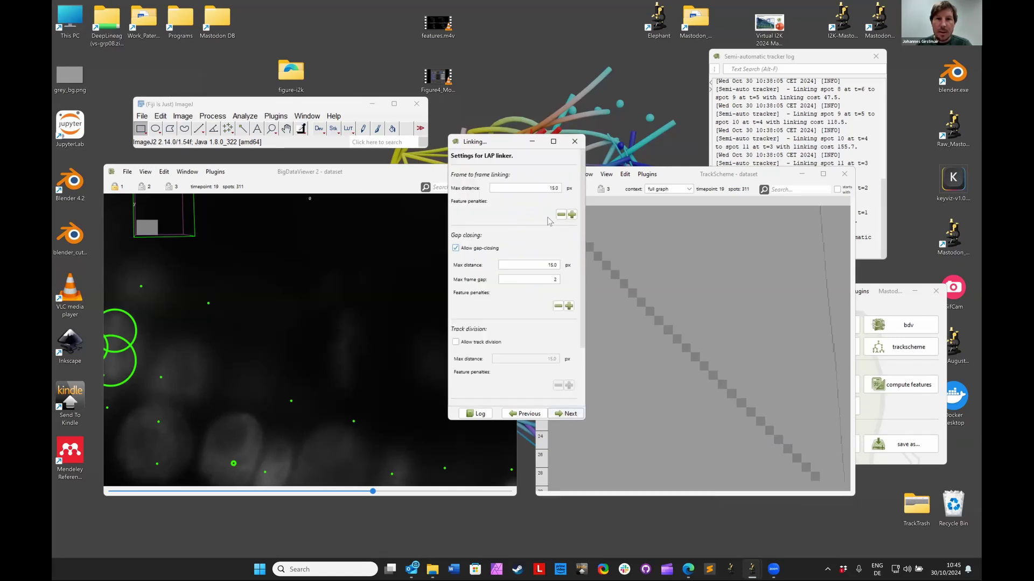
{"action": "left_click", "coordinate": [455, 343]}
Examine the detected spots through the depth of the image and at timepoint 0 to judge nucleus distances
{"action": "left_click", "coordinate": [283, 318]}
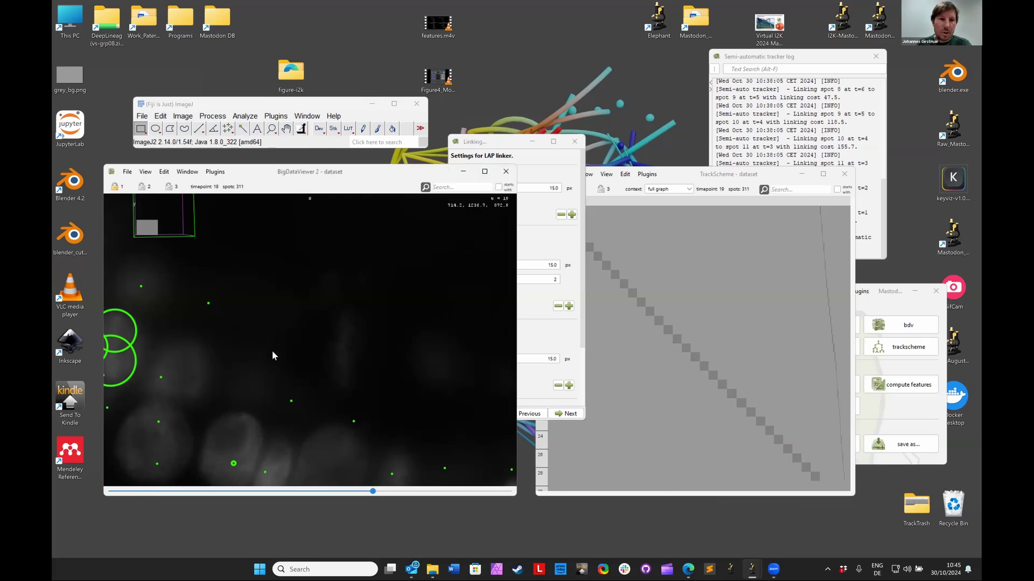
{"action": "scroll", "coordinate": [274, 355], "scroll_direction": "down", "scroll_amount": 5}
{"action": "scroll", "coordinate": [324, 329], "scroll_direction": "down", "scroll_amount": 5}
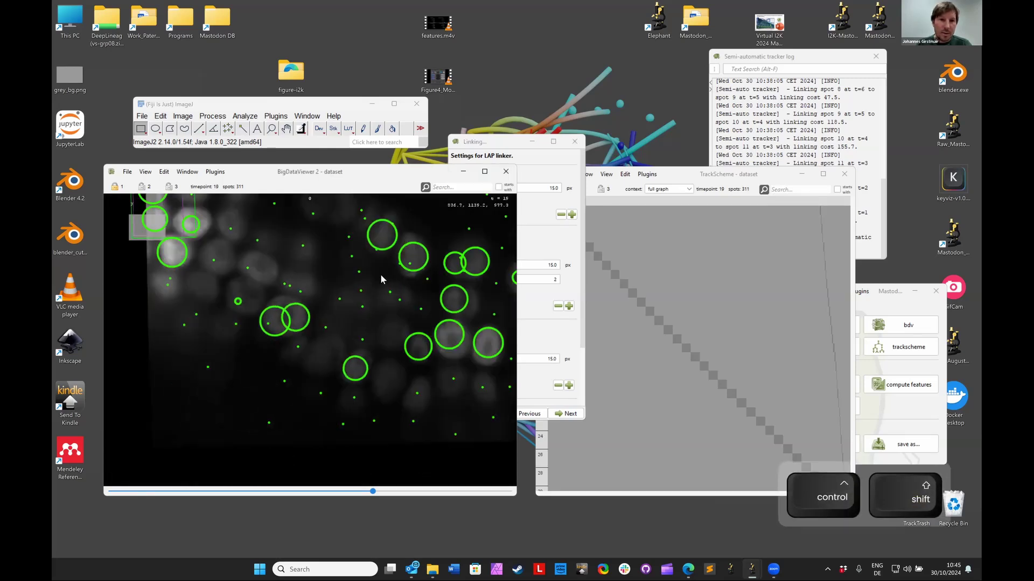
{"action": "scroll", "coordinate": [343, 296], "scroll_direction": "down", "scroll_amount": 5}
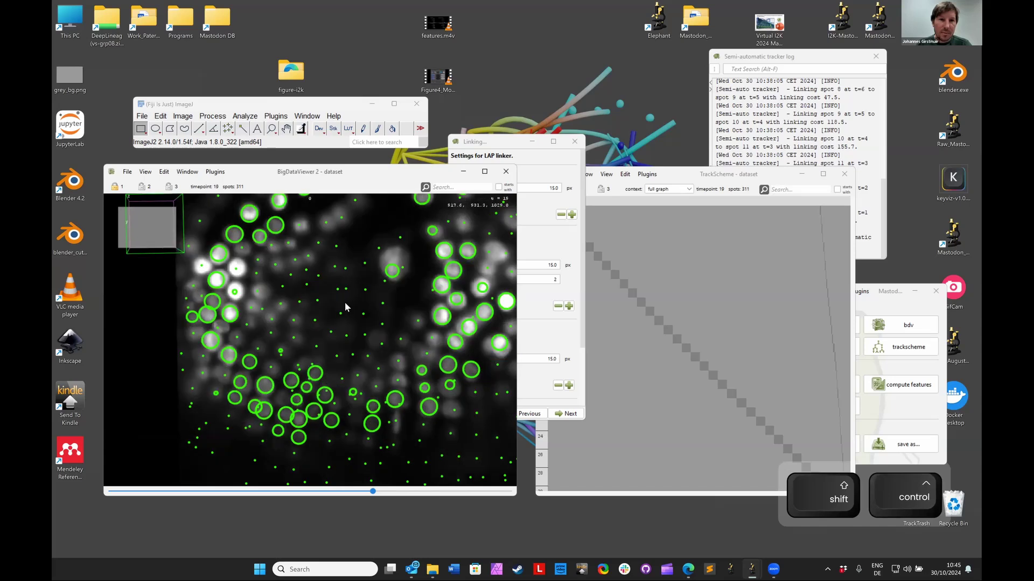
{"action": "scroll", "coordinate": [337, 292], "scroll_direction": "up", "scroll_amount": 3}
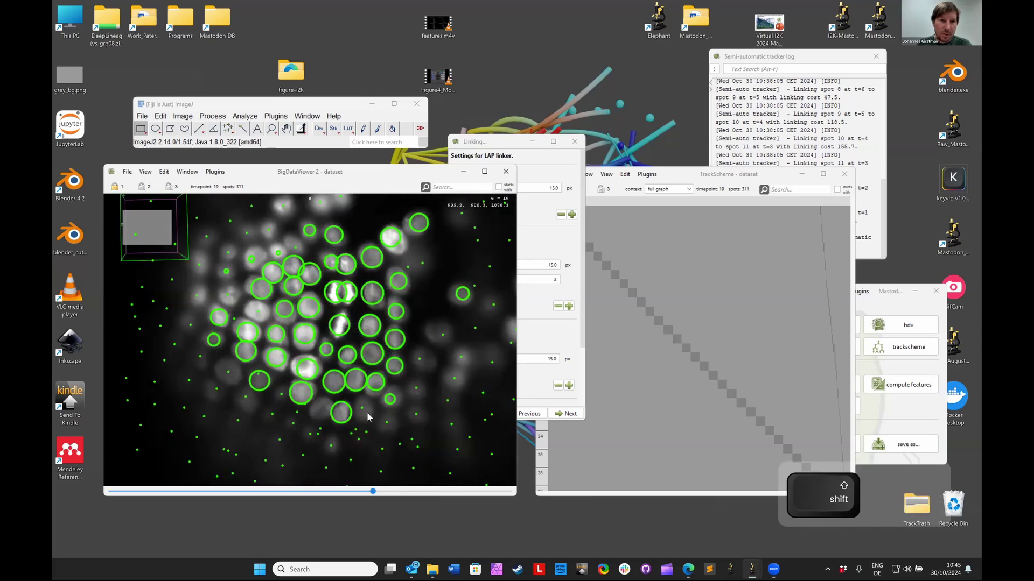
{"action": "left_click_drag", "start_coordinate": [368, 496], "coordinate": [104, 497]}
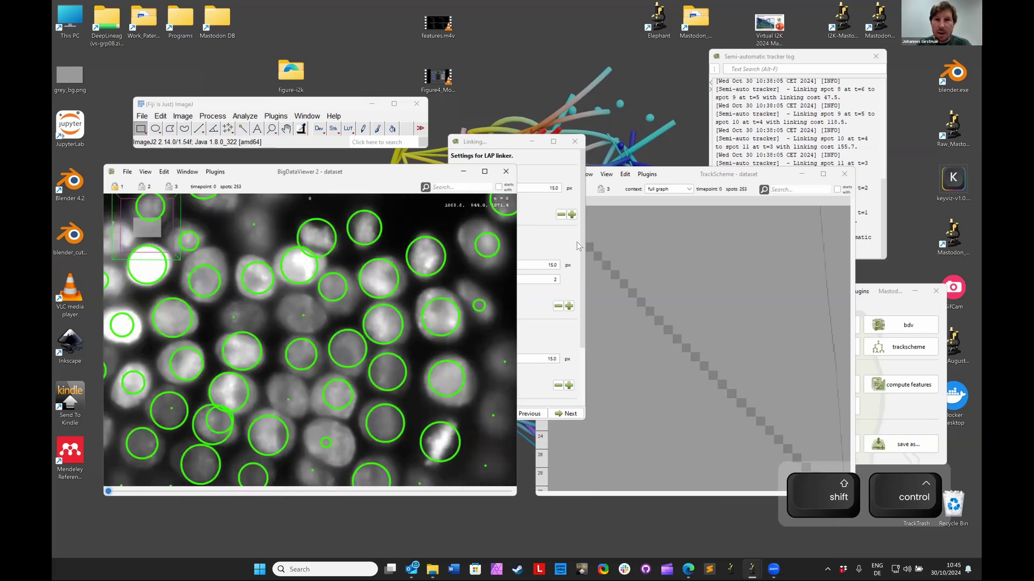
Set the max distance to 40 px for frame-to-frame linking and 60 px for gap closing
{"action": "left_click", "coordinate": [579, 246]}
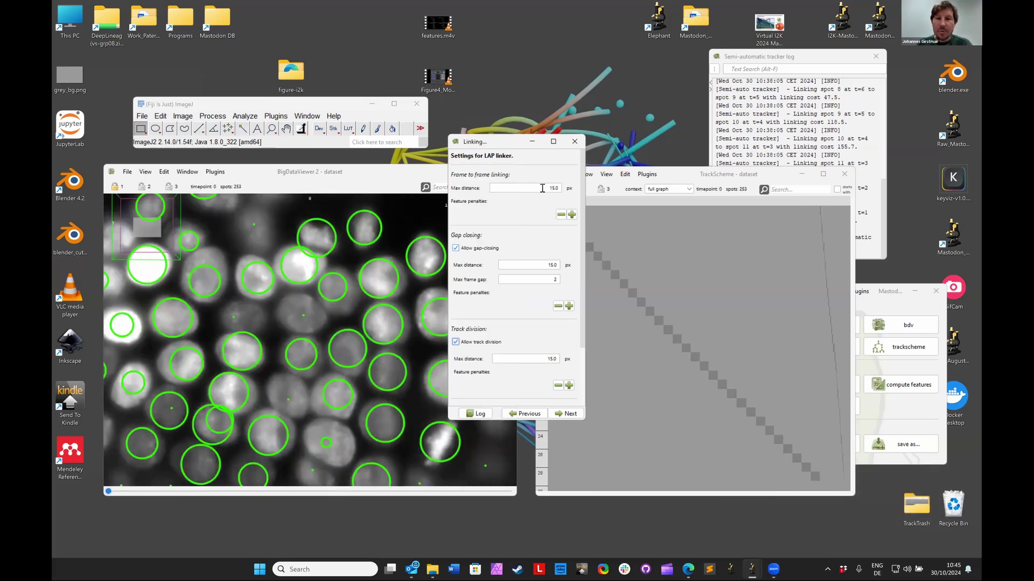
{"action": "left_click_drag", "start_coordinate": [560, 188], "coordinate": [549, 187]}
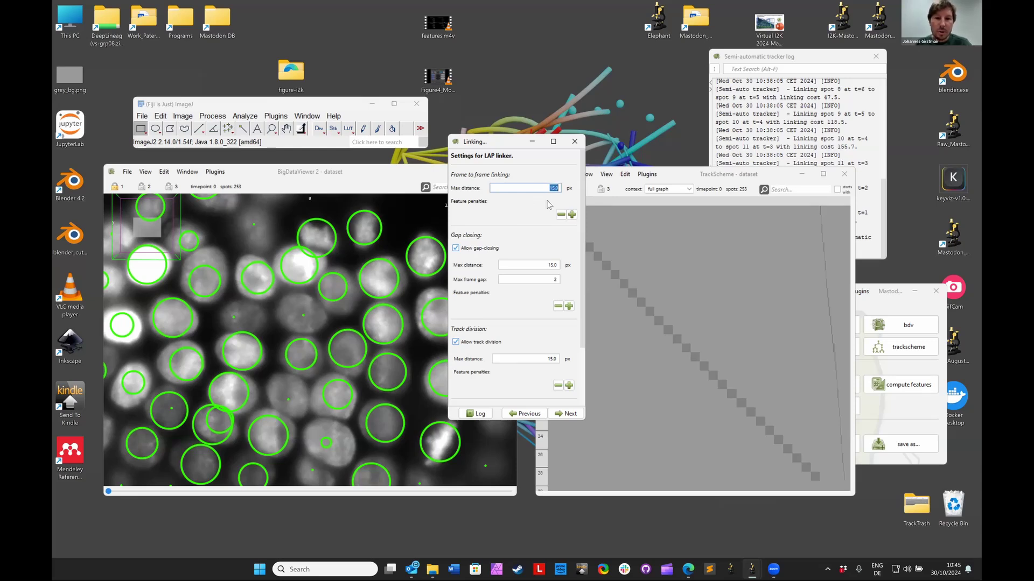
{"action": "type", "text": "40"}
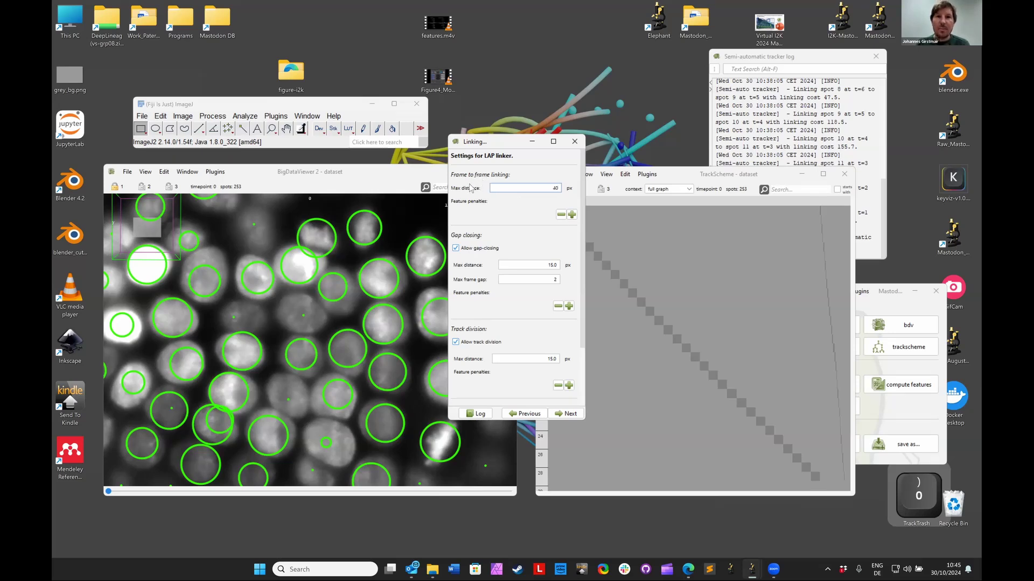
{"action": "double_click", "coordinate": [545, 188]}
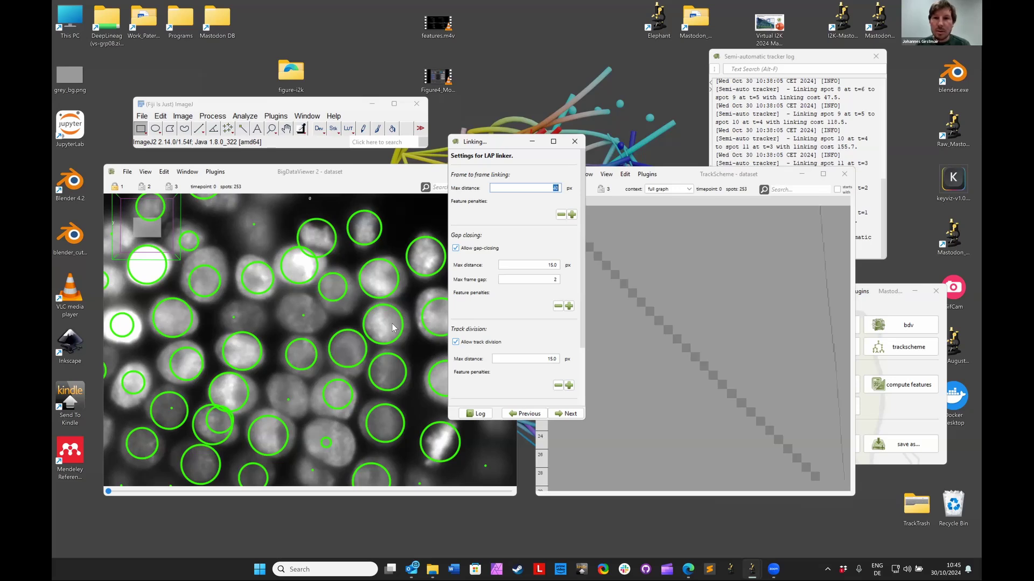
{"action": "left_click", "coordinate": [550, 284]}
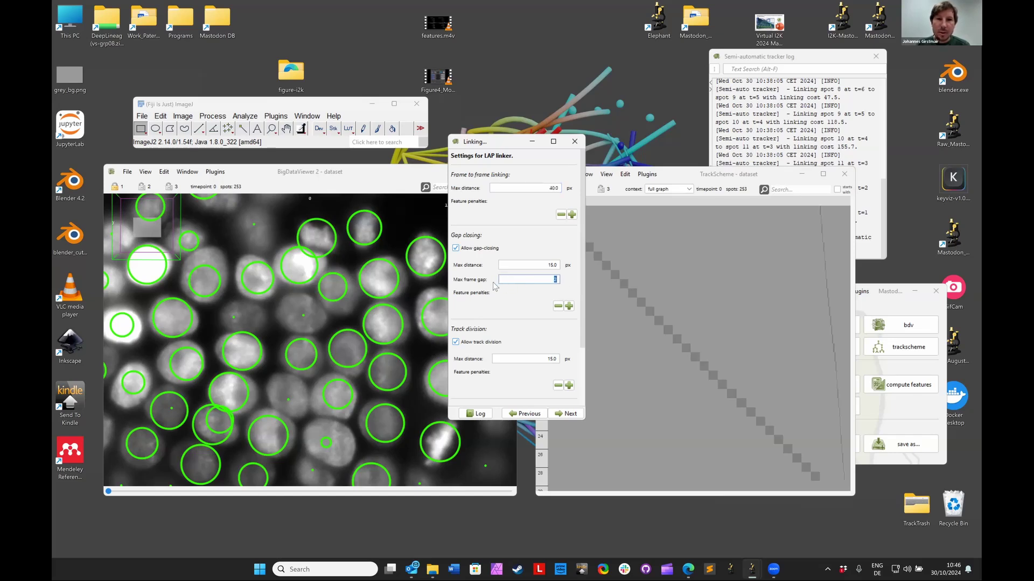
{"action": "left_click", "coordinate": [549, 266]}
{"action": "type", "text": "60"}
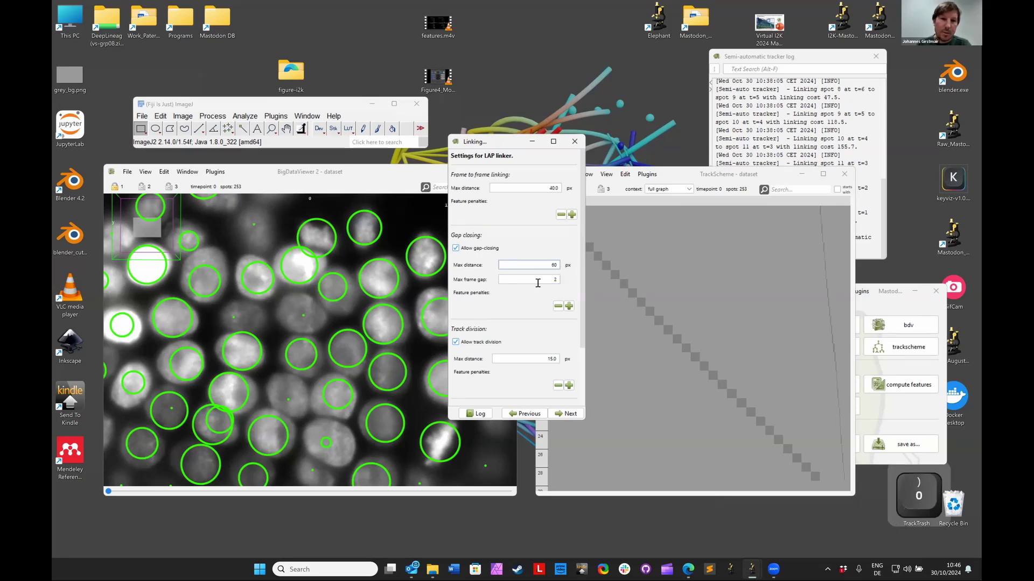
{"action": "key", "text": "ctrl+shift"}
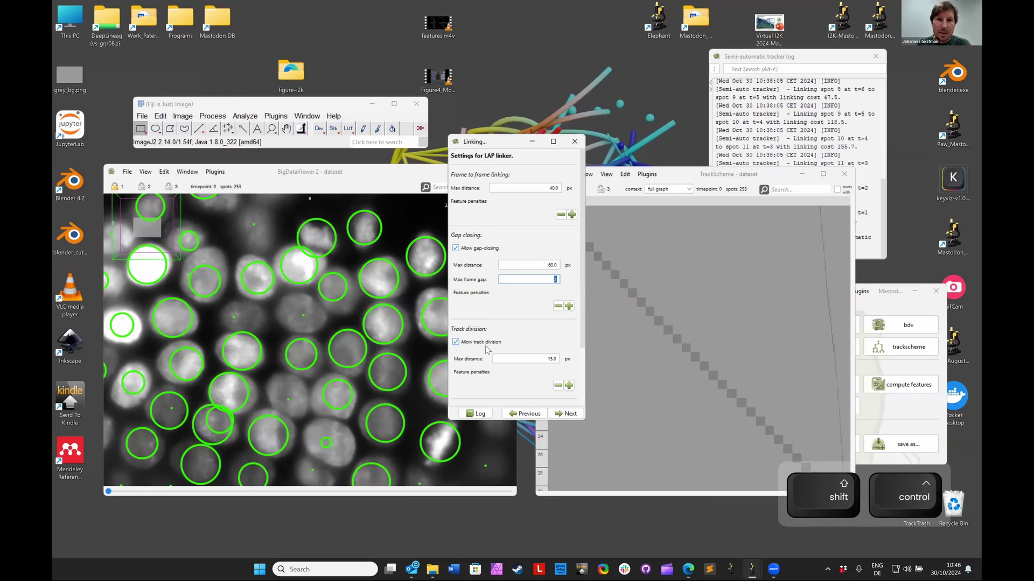
Set the track division max distance to 40 px
{"action": "left_click", "coordinate": [528, 363]}
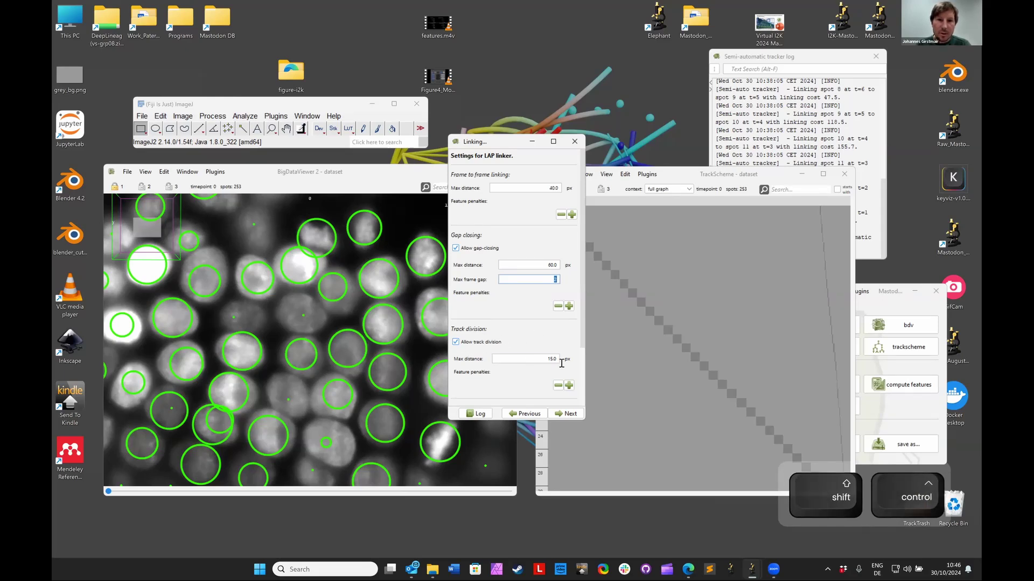
{"action": "type", "text": "40"}
{"action": "left_click", "coordinate": [497, 343]}
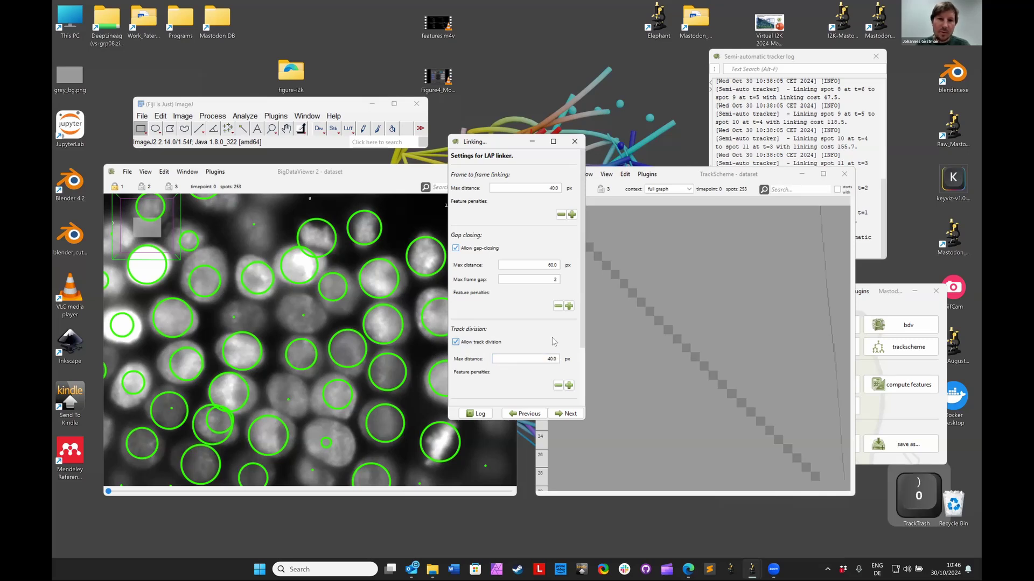
{"action": "left_click", "coordinate": [455, 343]}
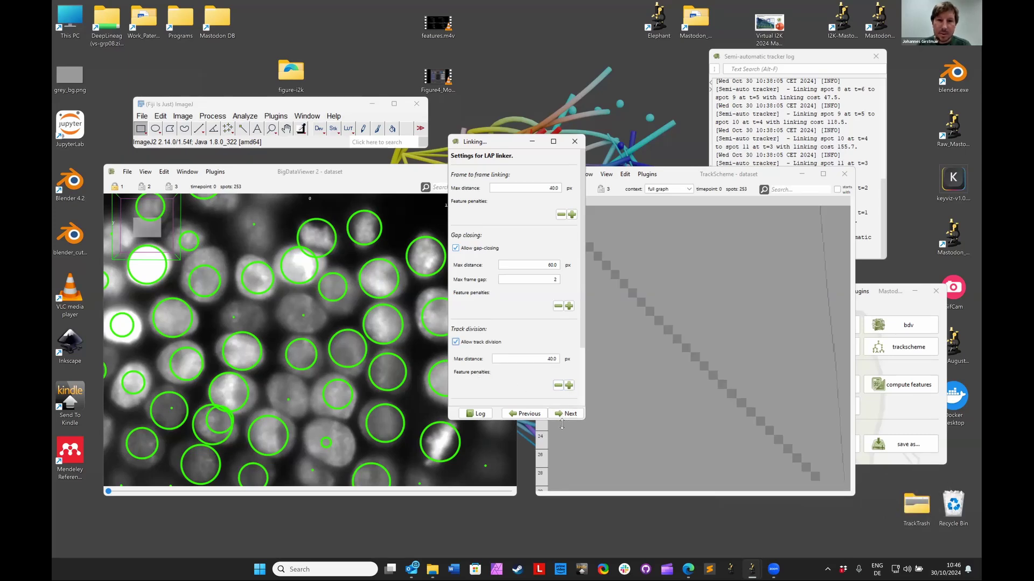
Enlarge the Linking dialog, add a Detection quality penalty of 0.3 to track division, and switch track division off
{"action": "left_click_drag", "start_coordinate": [562, 424], "coordinate": [561, 452]}
{"action": "left_click", "coordinate": [569, 385]}
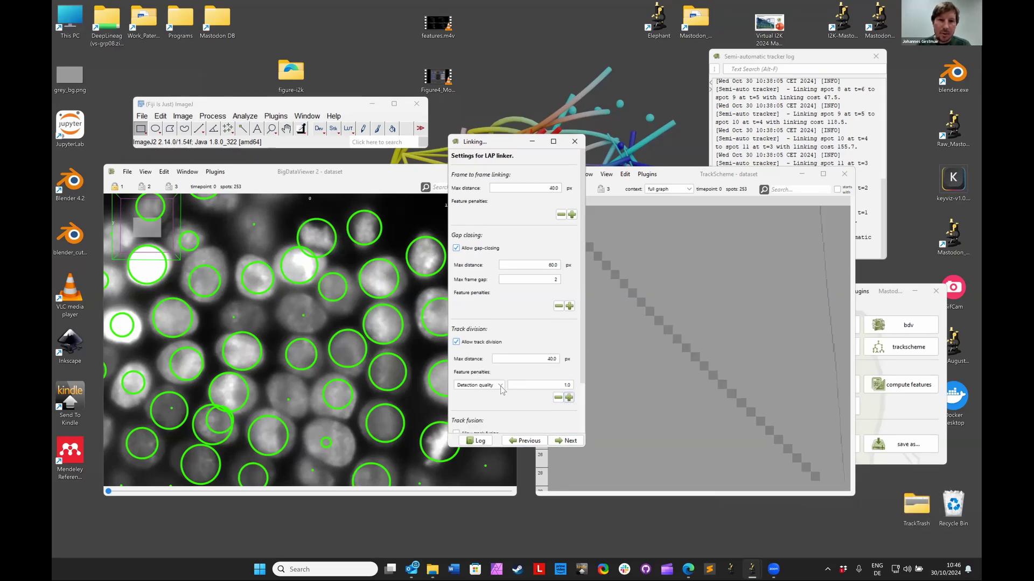
{"action": "left_click", "coordinate": [500, 386]}
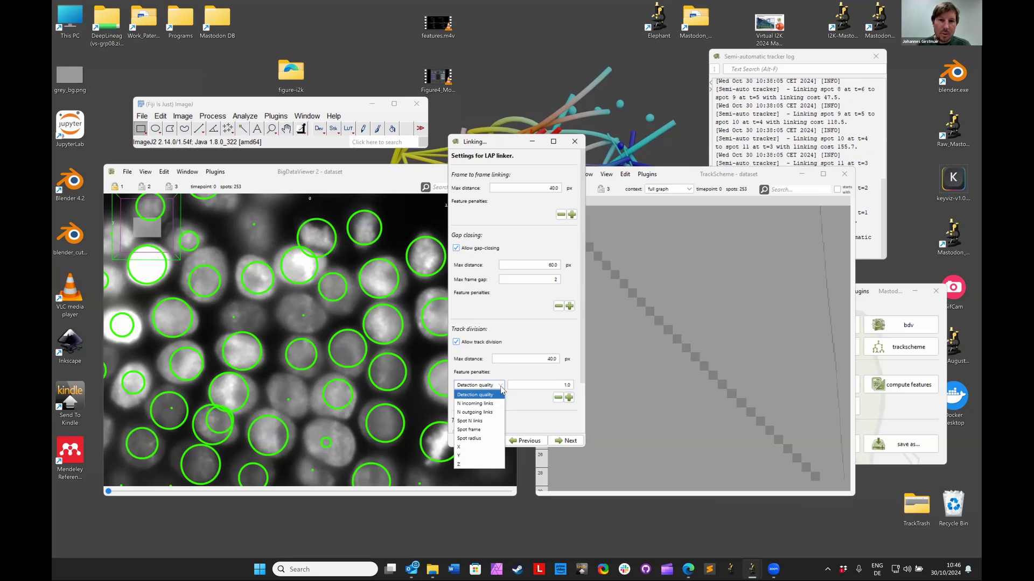
{"action": "left_click", "coordinate": [476, 395]}
{"action": "left_click", "coordinate": [571, 386]}
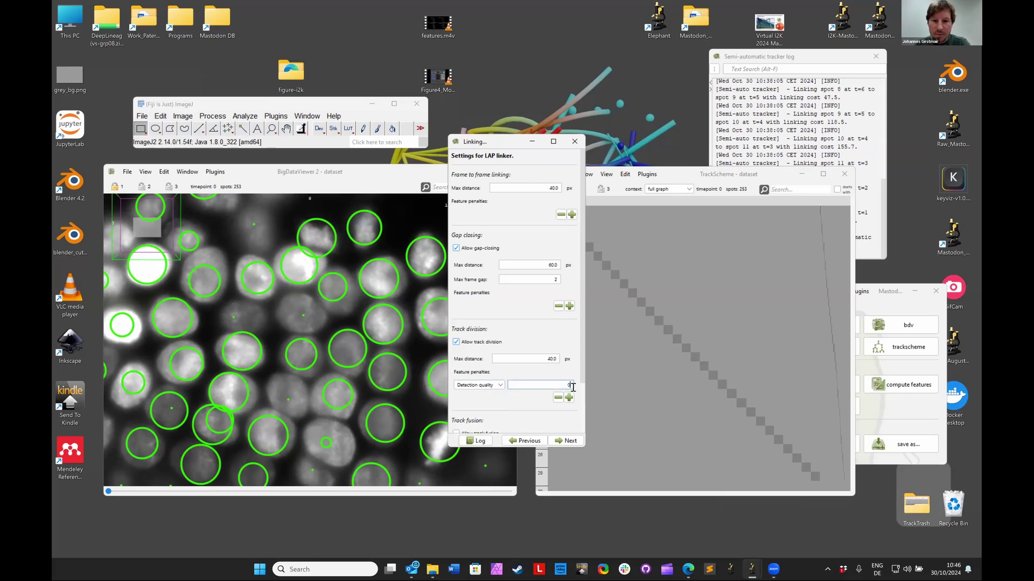
{"action": "type", "text": "3"}
{"action": "left_click", "coordinate": [569, 340]}
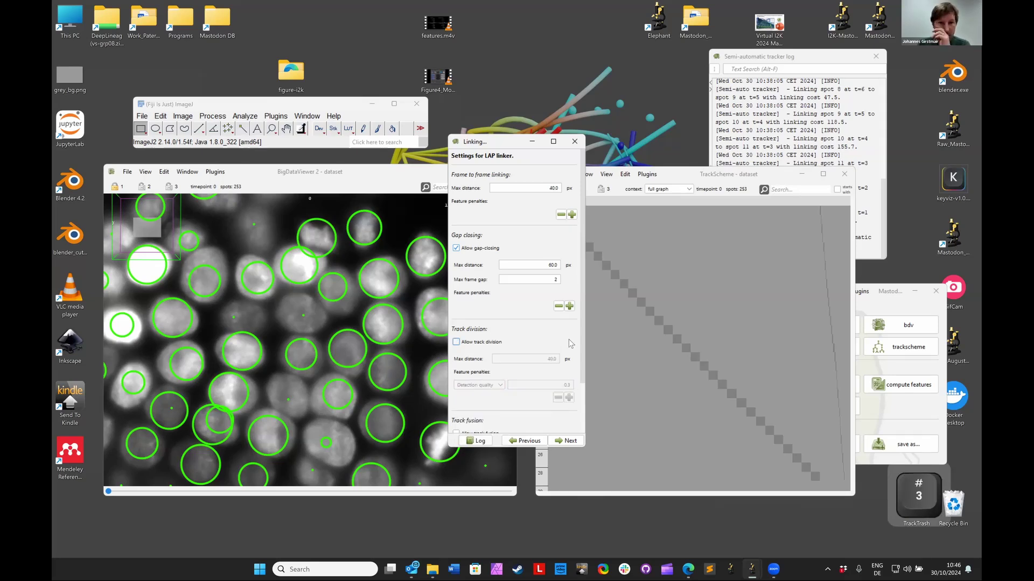
Allow track division again, run the LAP linker, and finish the Linking wizard
{"action": "left_click", "coordinate": [457, 341]}
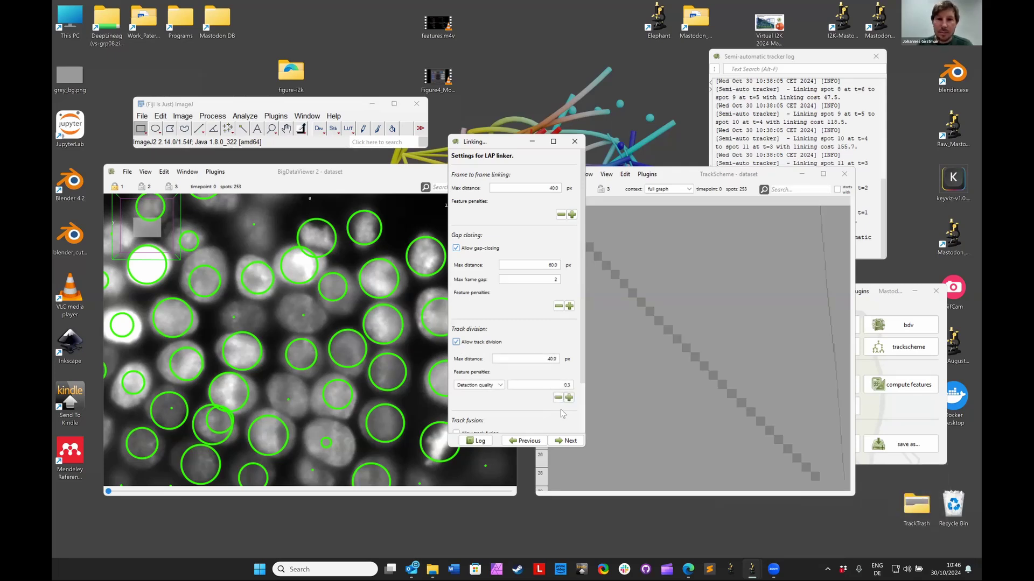
{"action": "left_click", "coordinate": [568, 441]}
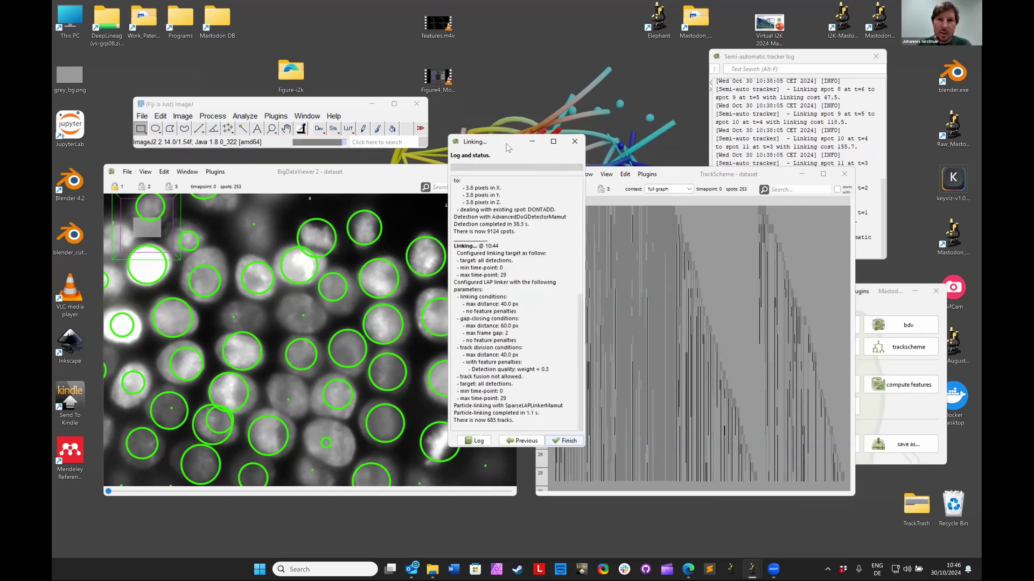
{"action": "left_click_drag", "start_coordinate": [571, 144], "coordinate": [604, 212]}
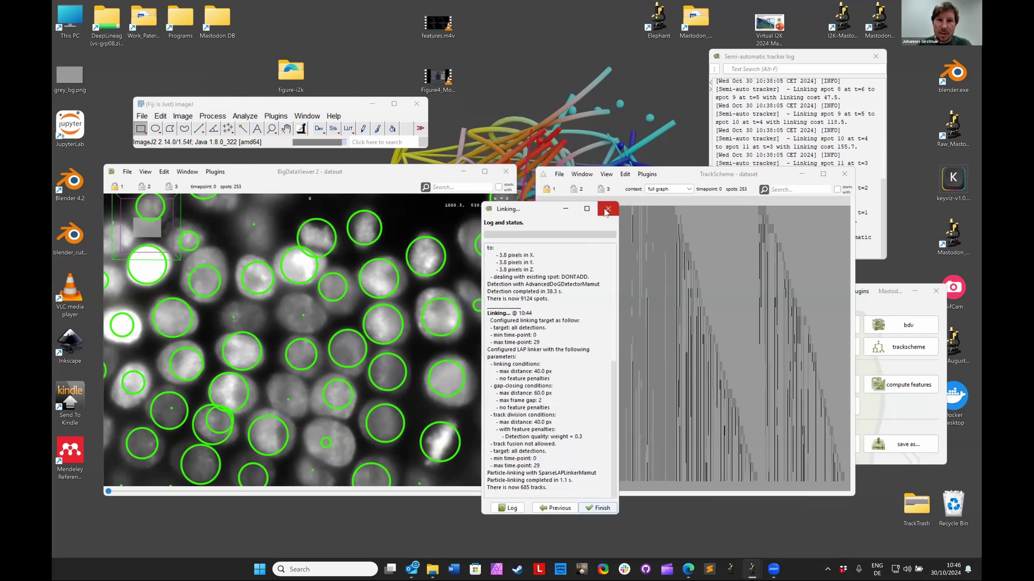
{"action": "left_click", "coordinate": [599, 508]}
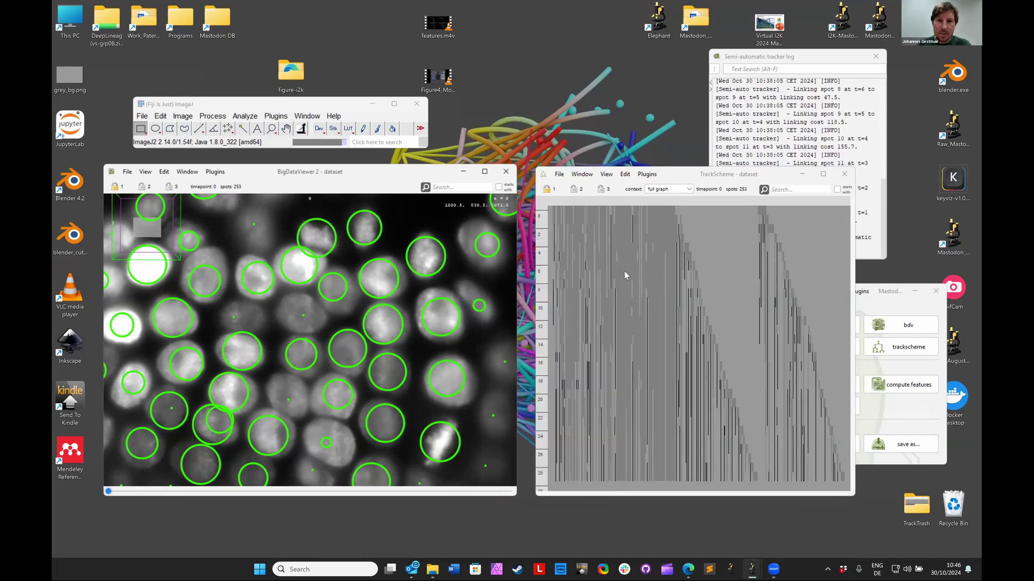
Examine the linked tracks and their divisions in the TrackScheme lineage view
{"action": "key", "text": "z"}
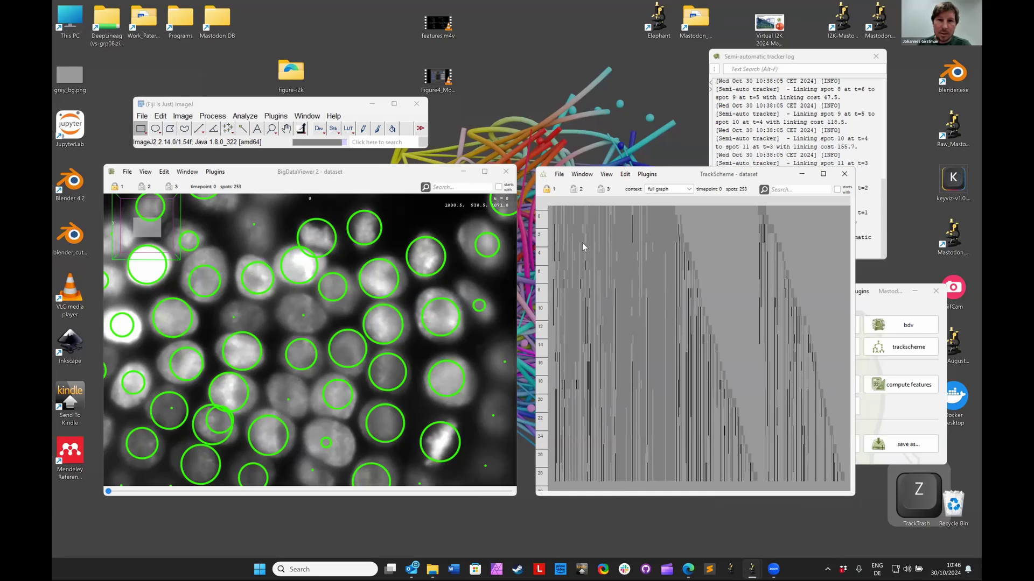
{"action": "scroll", "coordinate": [582, 243], "scroll_direction": "up", "scroll_amount": 3}
{"action": "scroll", "coordinate": [606, 244], "scroll_direction": "up", "scroll_amount": 3}
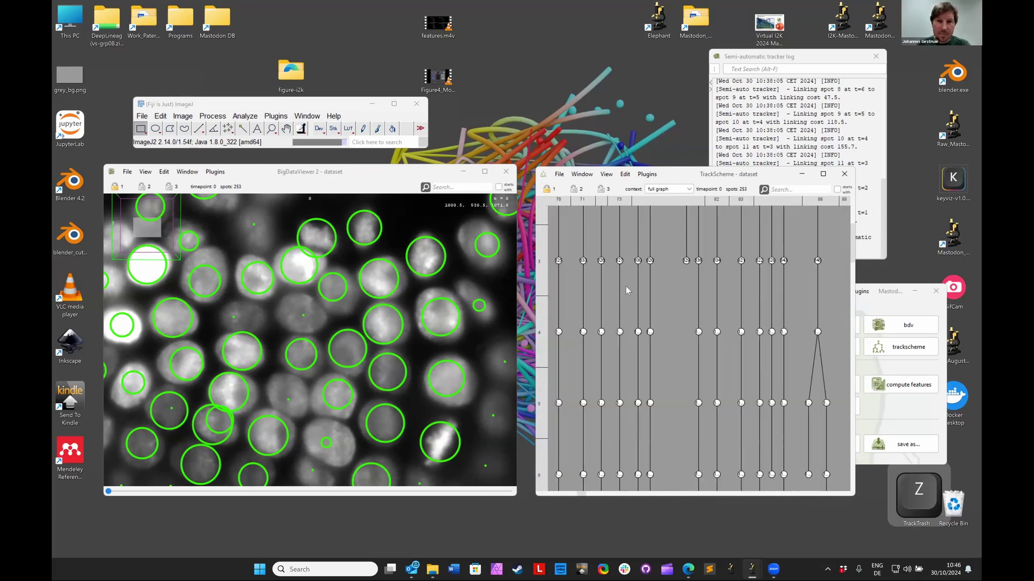
{"action": "key", "text": "alt"}
{"action": "scroll", "coordinate": [627, 295], "scroll_direction": "down", "scroll_amount": 5}
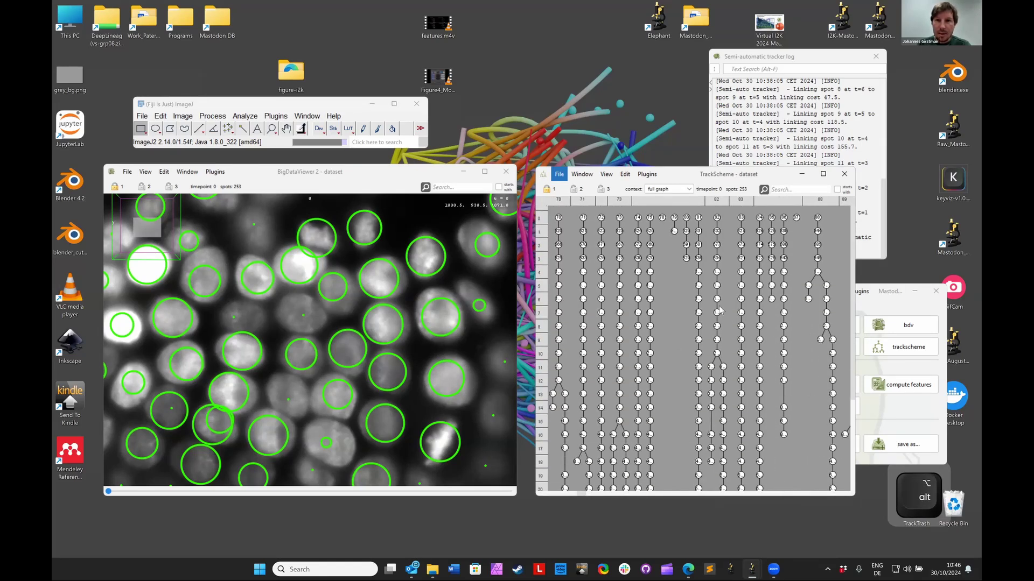
{"action": "scroll", "coordinate": [596, 326], "scroll_direction": "down", "scroll_amount": 3}
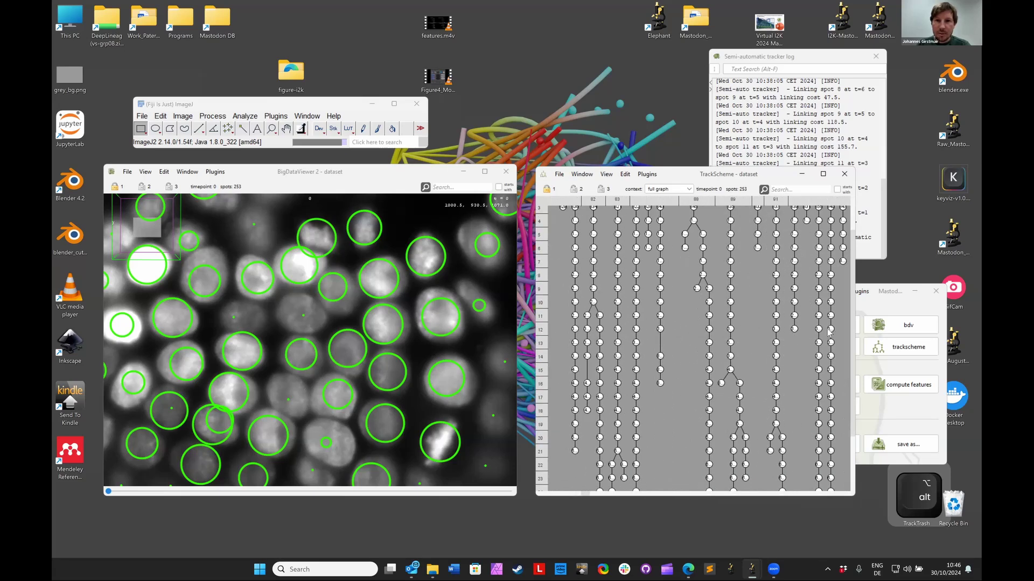
{"action": "scroll", "coordinate": [715, 312], "scroll_direction": "up", "scroll_amount": 5}
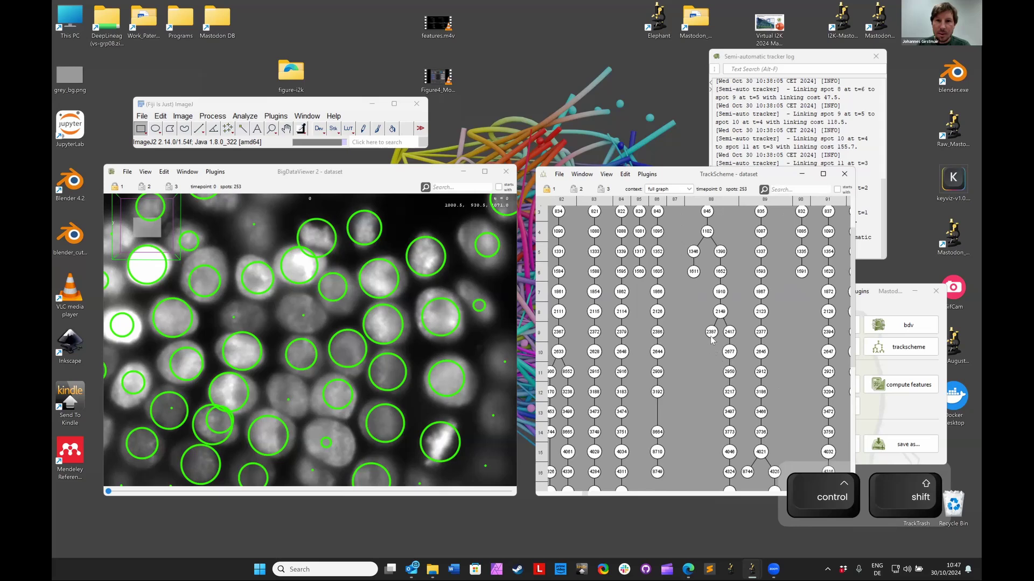
Inspect the spots where daughter branches end shortly after a division, at timepoints 9, 6 and 5, and compare them with neighbouring tracks
{"action": "left_click", "coordinate": [710, 332]}
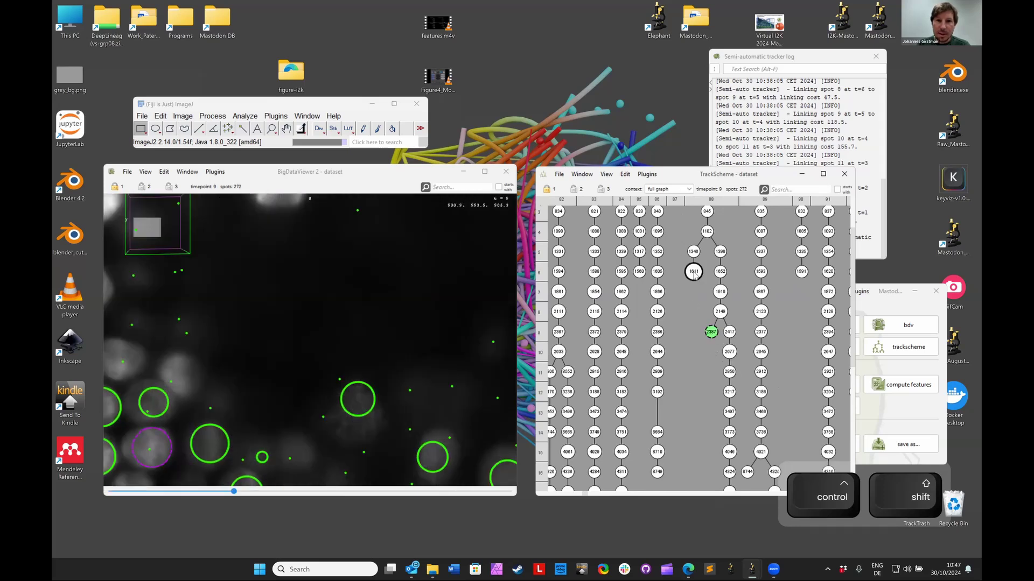
{"action": "left_click", "coordinate": [693, 270]}
{"action": "left_click", "coordinate": [692, 251]}
{"action": "scroll", "coordinate": [713, 330], "scroll_direction": "down", "scroll_amount": 5}
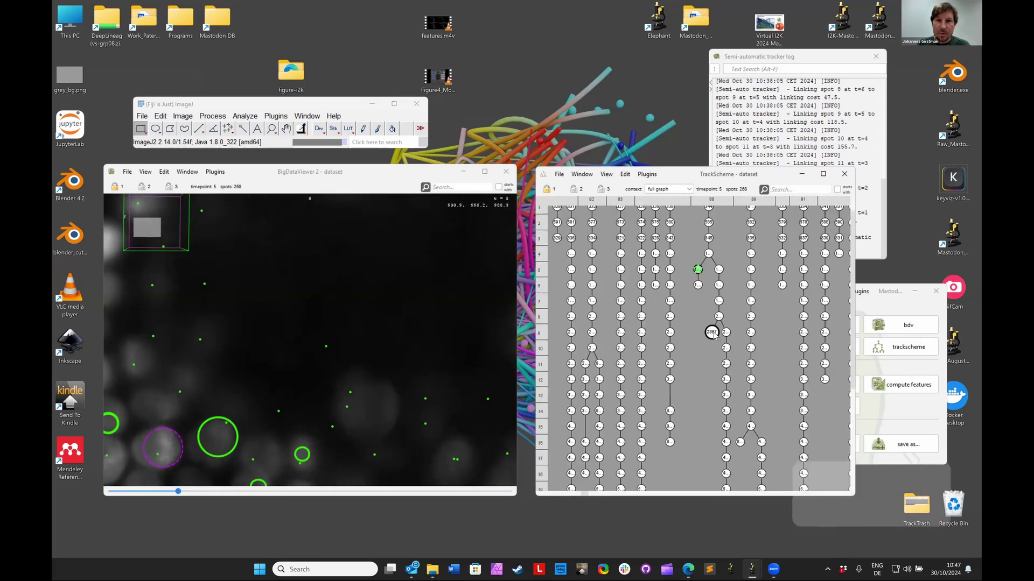
{"action": "scroll", "coordinate": [710, 334], "scroll_direction": "down", "scroll_amount": 3}
{"action": "key", "text": "alt"}
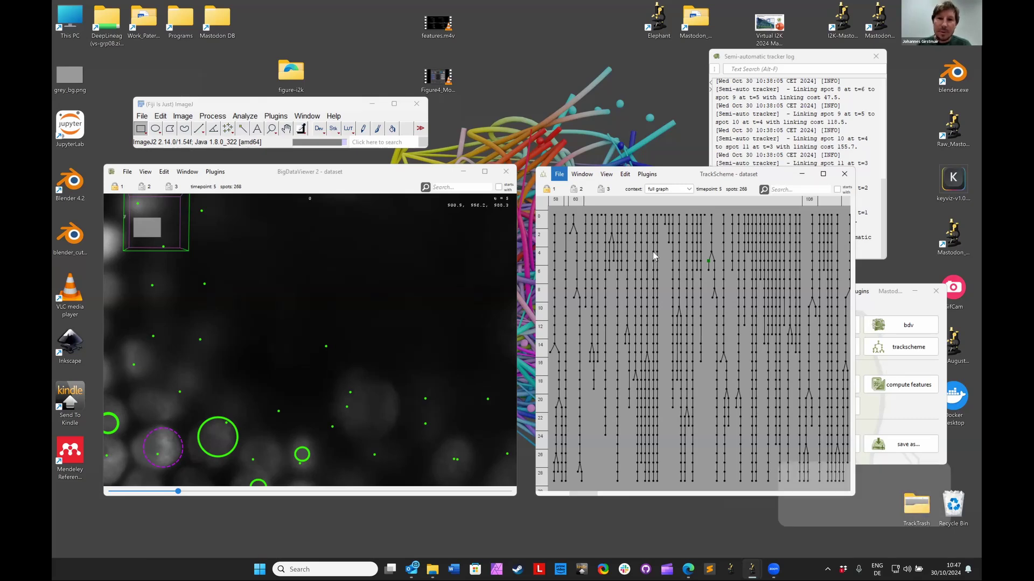
{"action": "scroll", "coordinate": [652, 256], "scroll_direction": "up", "scroll_amount": 5, "text": "ctrl+shift"}
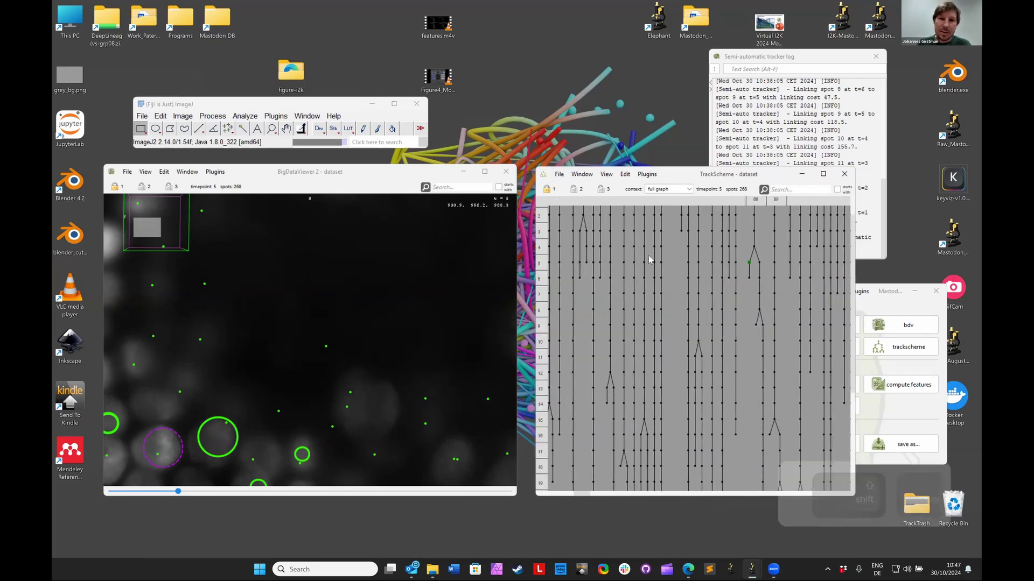
Check the spot features listed in the data table and close it
{"action": "left_click", "coordinate": [894, 372]}
{"action": "left_click", "coordinate": [834, 325]}
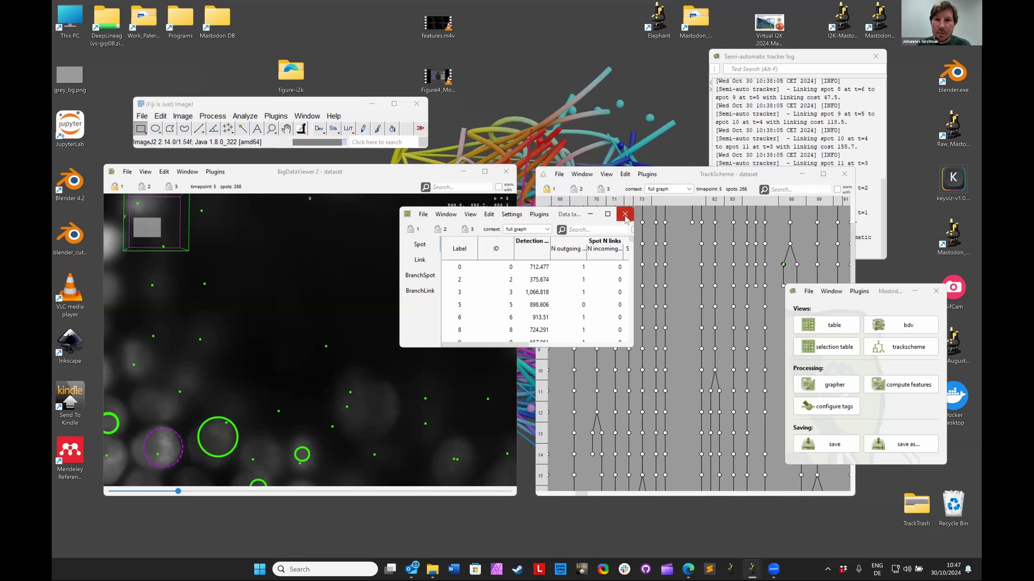
{"action": "left_click", "coordinate": [623, 217]}
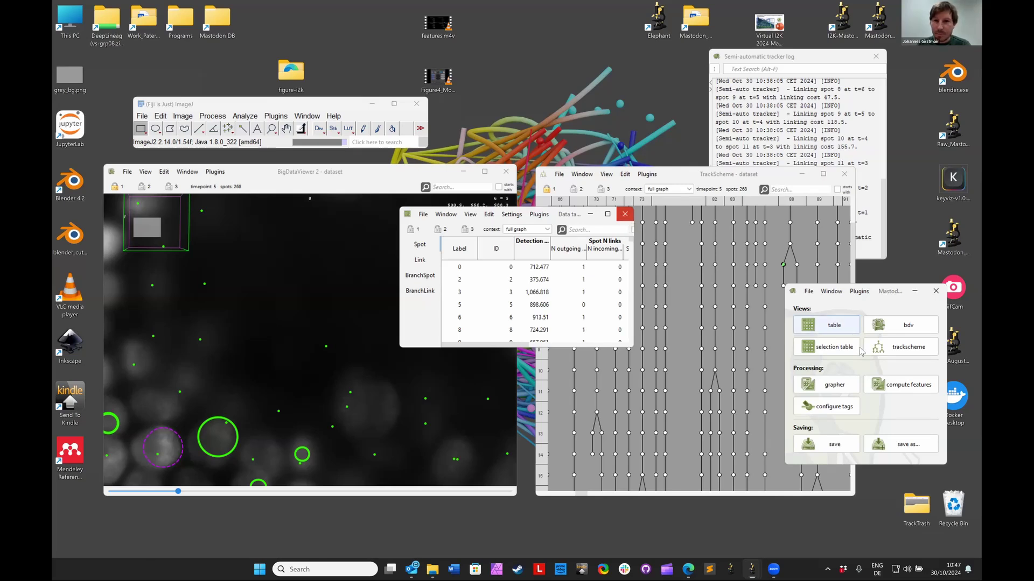
Compute the dataset features with Spot intensity and Spot center intensity excluded, and close the feature calculation window
{"action": "left_click", "coordinate": [898, 388]}
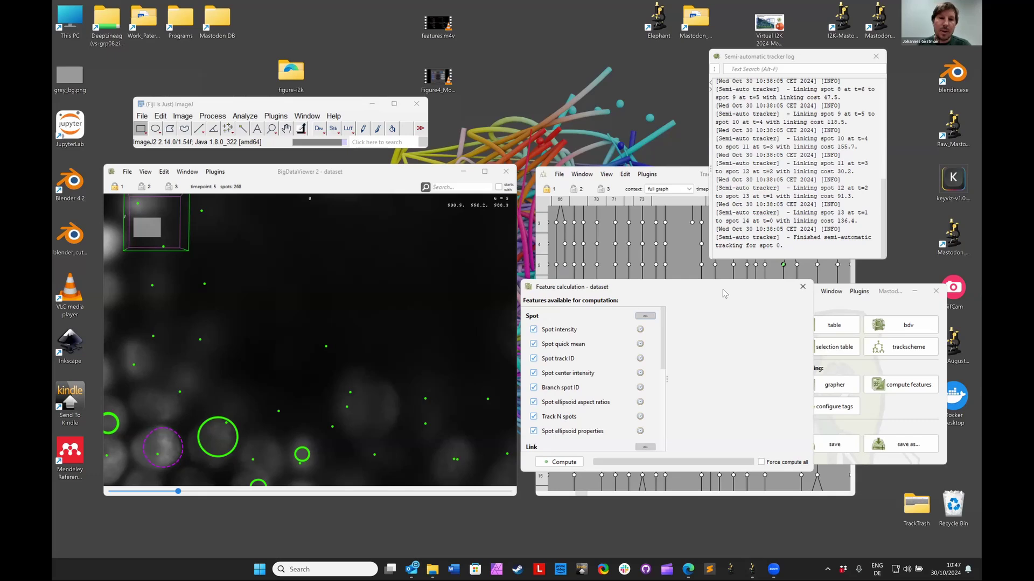
{"action": "left_click_drag", "start_coordinate": [724, 293], "coordinate": [396, 254]}
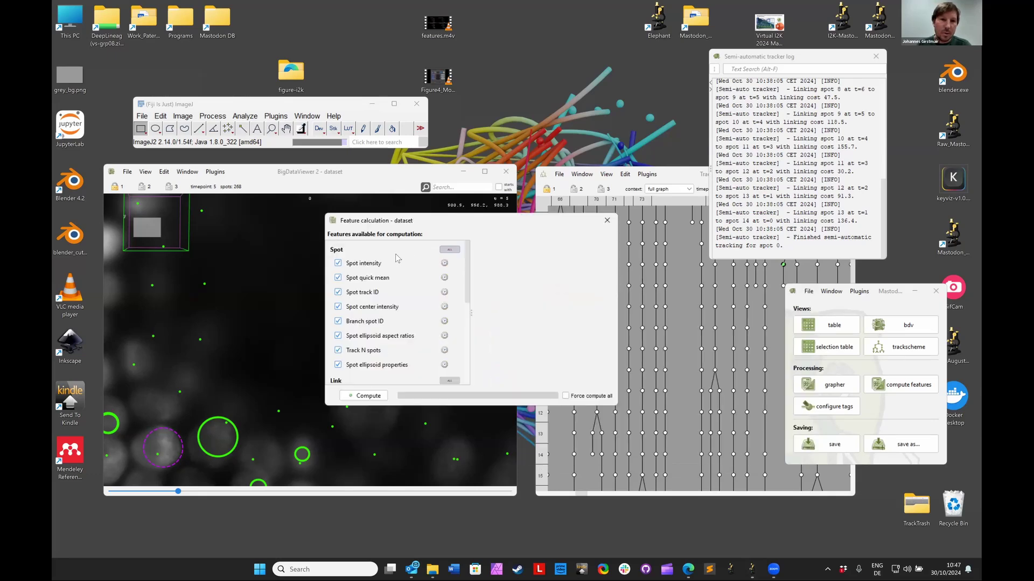
{"action": "left_click", "coordinate": [338, 264]}
{"action": "left_click", "coordinate": [338, 264]}
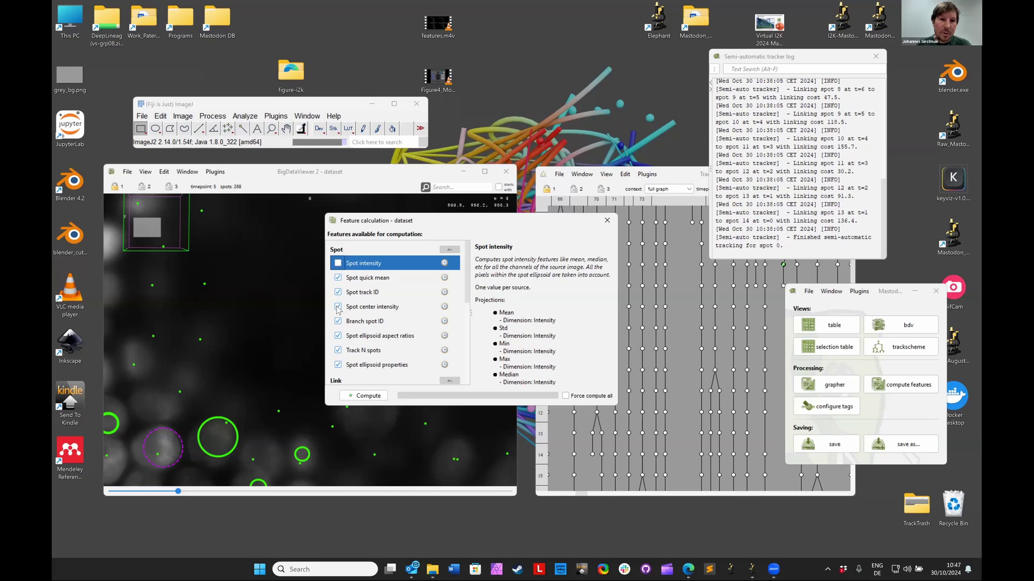
{"action": "left_click", "coordinate": [338, 307]}
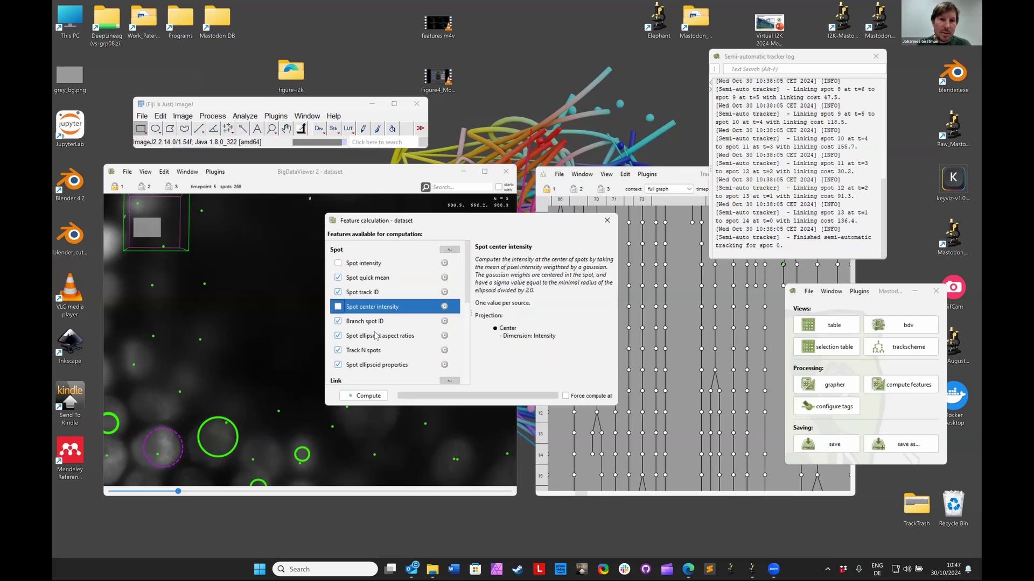
{"action": "left_click", "coordinate": [367, 397]}
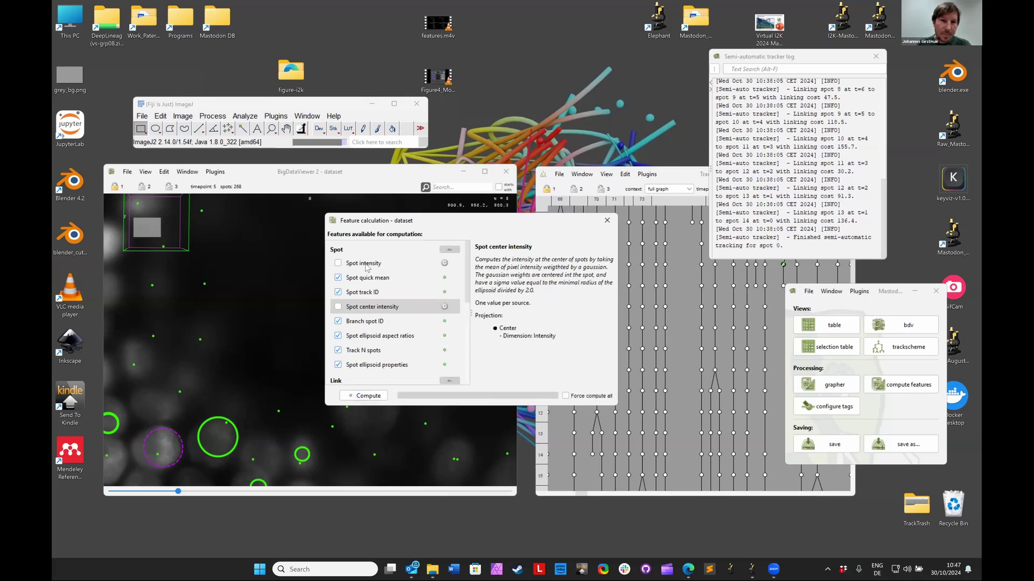
{"action": "mouse_move", "coordinate": [468, 278]}
{"action": "left_mouse_down"}
{"action": "mouse_move", "coordinate": [462, 342]}
{"action": "mouse_move", "coordinate": [468, 269]}
{"action": "left_mouse_up"}
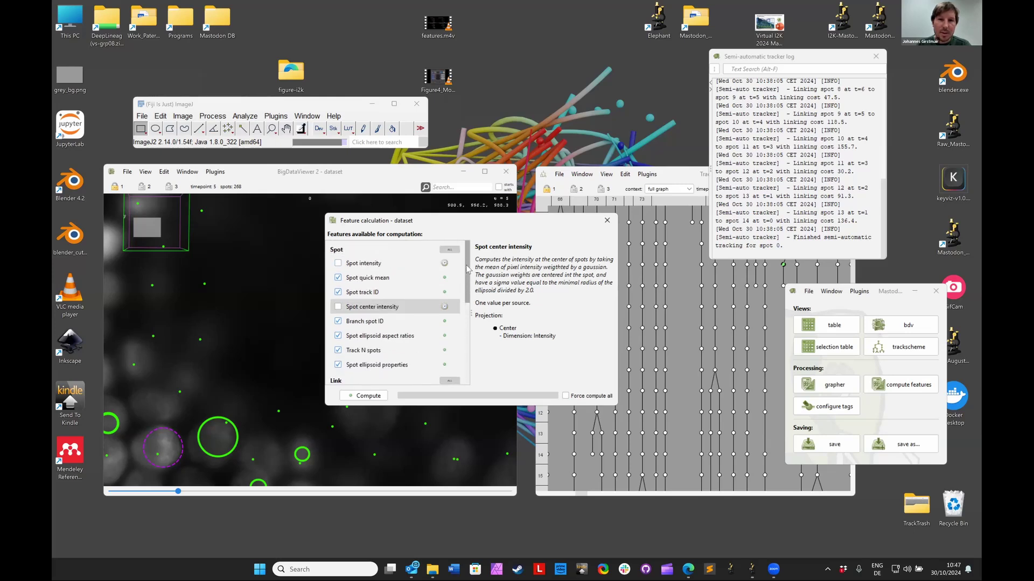
{"action": "left_click", "coordinate": [607, 225]}
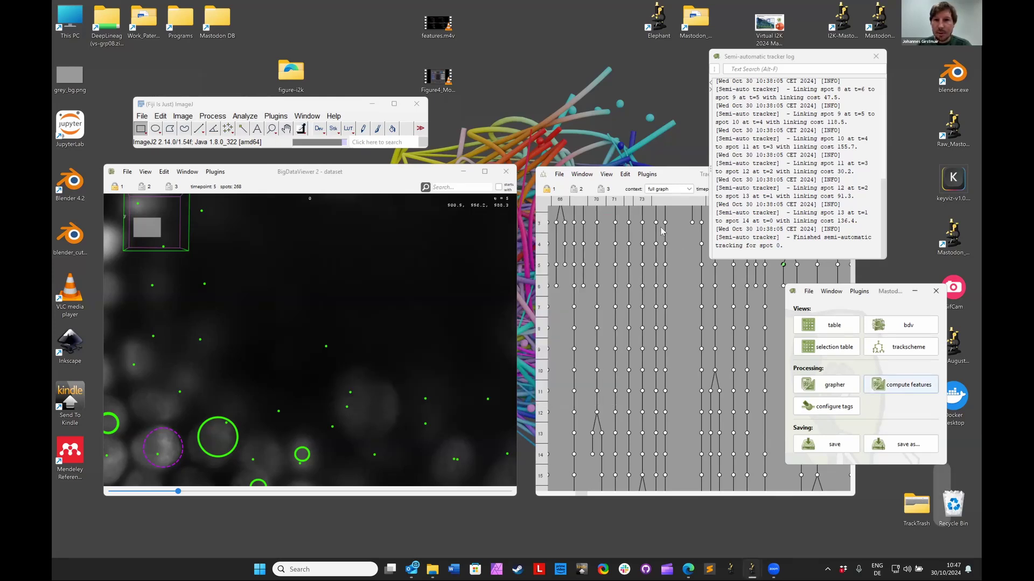
Navigate to a spot at timepoint 4 in TrackScheme and examine the surrounding tracks
{"action": "scroll", "coordinate": [668, 255], "scroll_direction": "up", "scroll_amount": 5}
{"action": "left_click", "coordinate": [668, 255]}
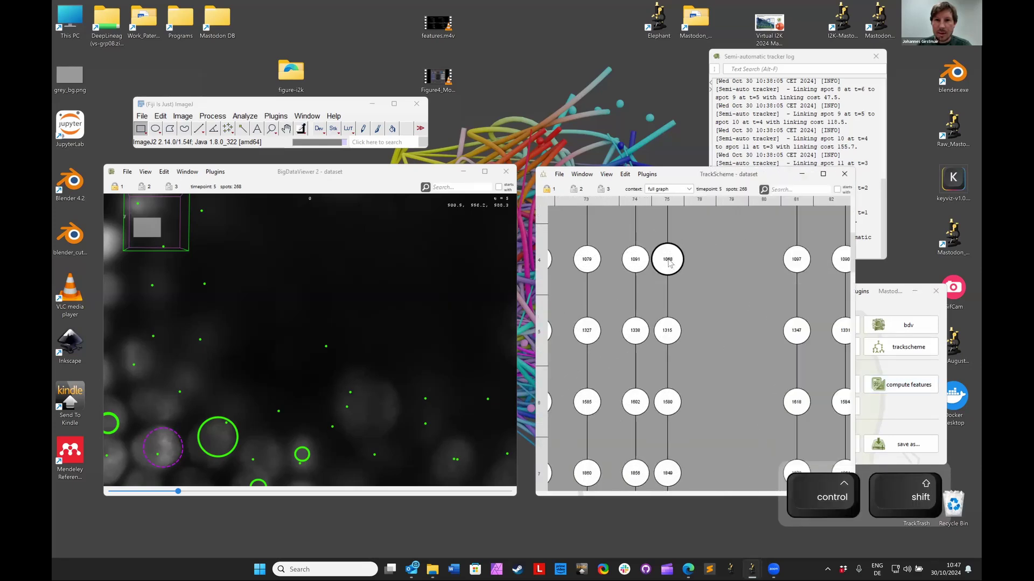
{"action": "scroll", "coordinate": [672, 272], "scroll_direction": "down", "scroll_amount": 4}
{"action": "scroll", "coordinate": [672, 276], "scroll_direction": "down", "scroll_amount": 5}
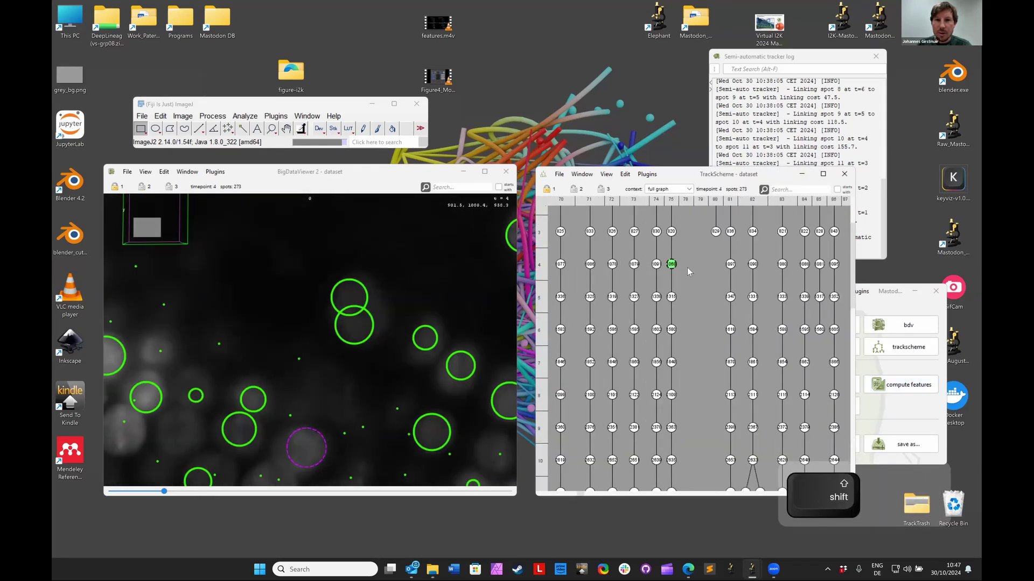
{"action": "scroll", "coordinate": [802, 313], "scroll_direction": "up", "scroll_amount": 5}
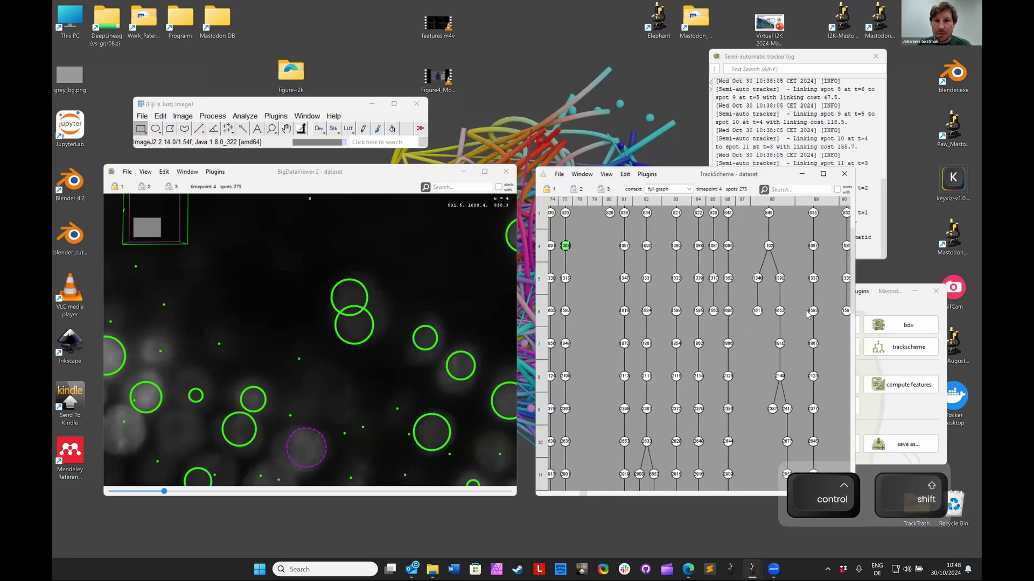
Select the branch between two successive divisions, from timepoint 5 to 8, and examine it in TrackScheme
{"action": "scroll", "coordinate": [738, 269], "scroll_direction": "up", "scroll_amount": 2}
{"action": "left_click_drag", "start_coordinate": [731, 227], "coordinate": [685, 379]}
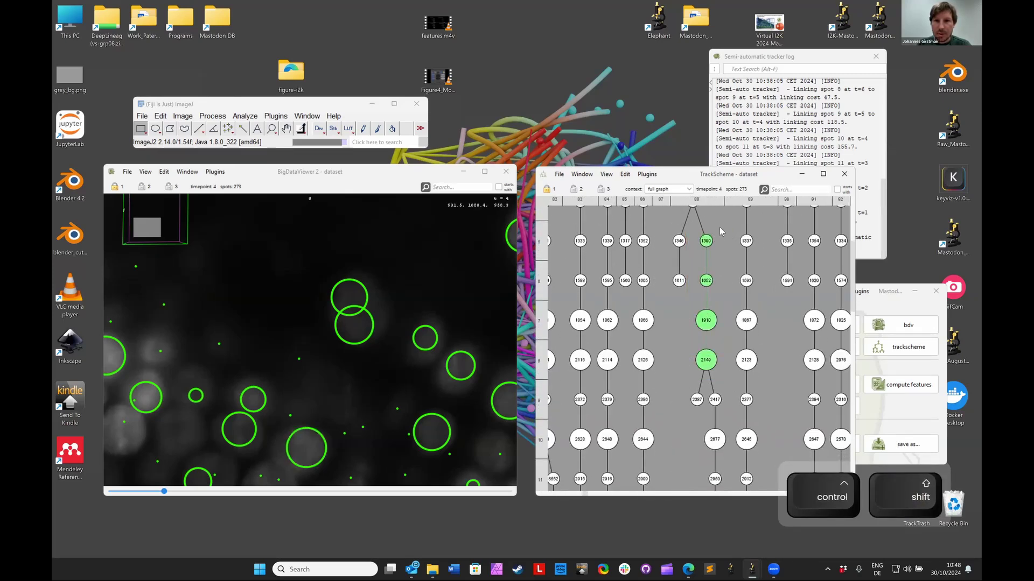
{"action": "left_click_drag", "start_coordinate": [719, 227], "coordinate": [704, 269]}
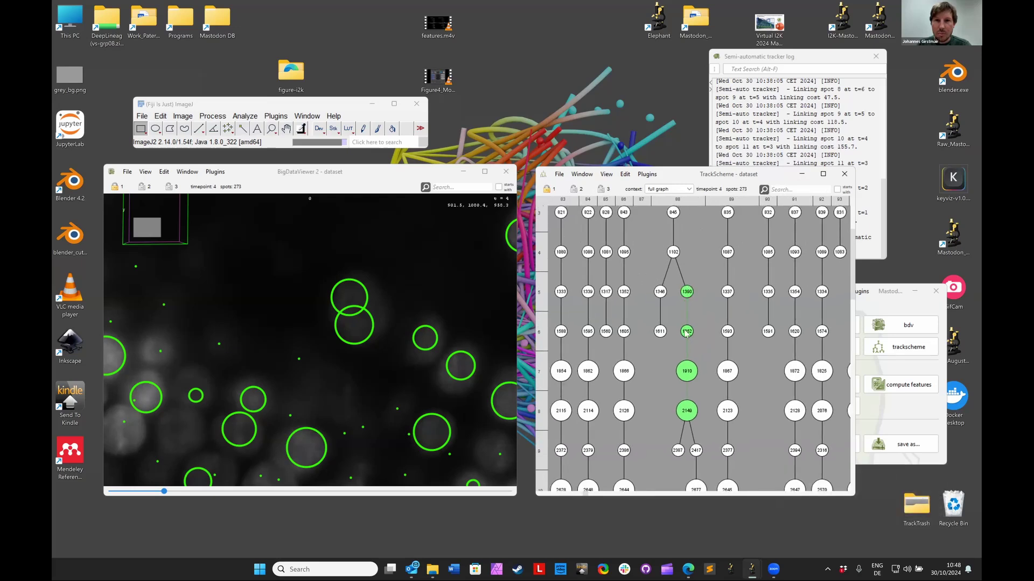
{"action": "scroll", "coordinate": [694, 377], "scroll_direction": "down", "scroll_amount": 2}
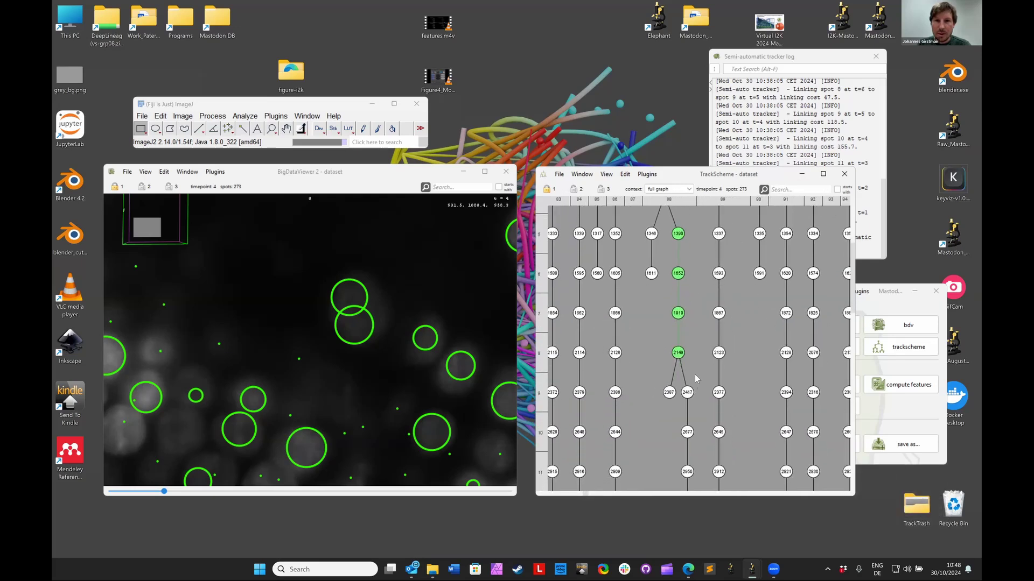
{"action": "scroll", "coordinate": [682, 317], "scroll_direction": "up", "scroll_amount": 2}
{"action": "scroll", "coordinate": [681, 318], "scroll_direction": "right", "scroll_amount": 1}
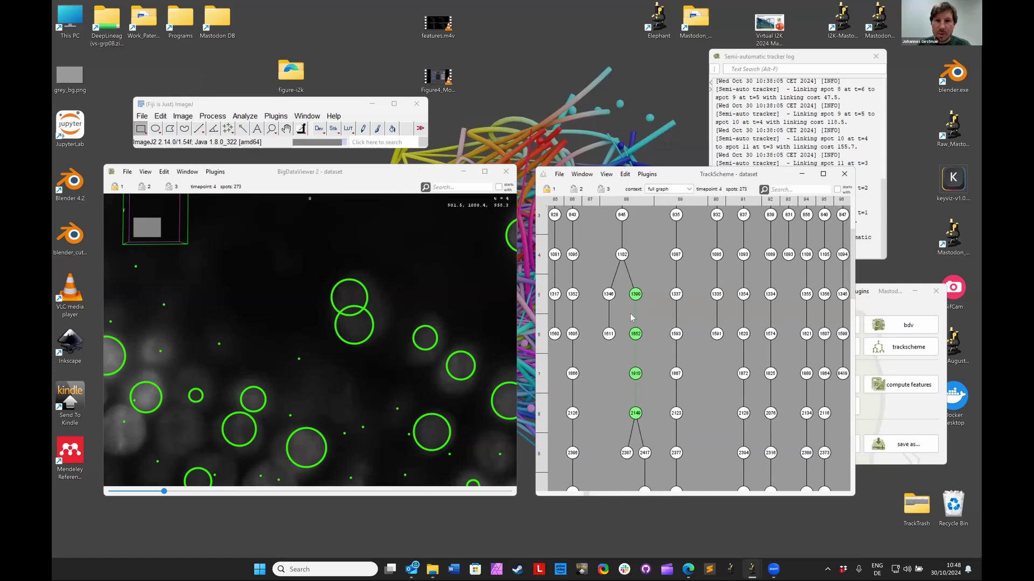
{"action": "left_click", "coordinate": [654, 278]}
Open the data table's branch spot features, widen the Branch N spots column, and sort the branches by it in ascending order
{"action": "left_click", "coordinate": [866, 386]}
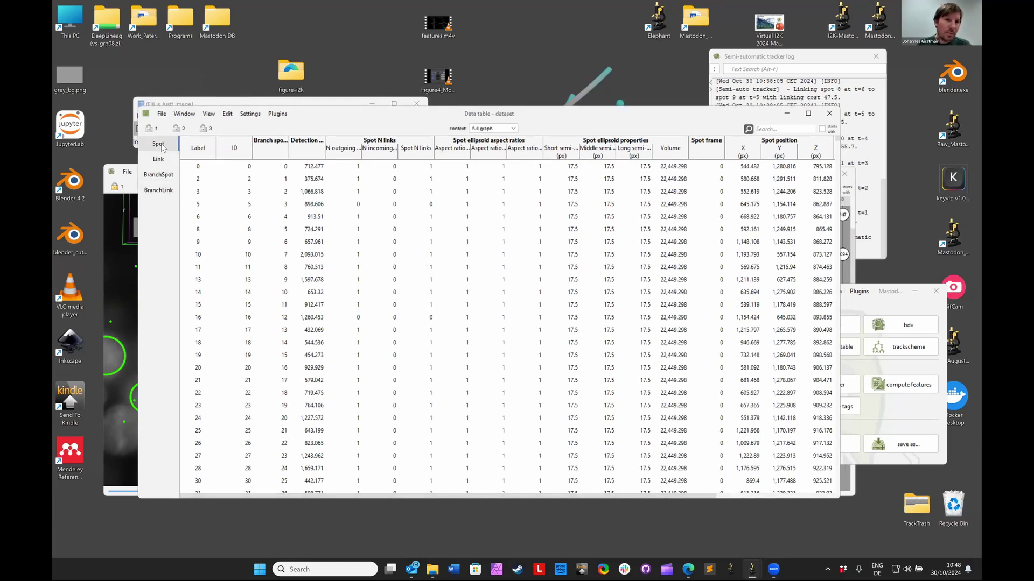
{"action": "left_click", "coordinate": [158, 175]}
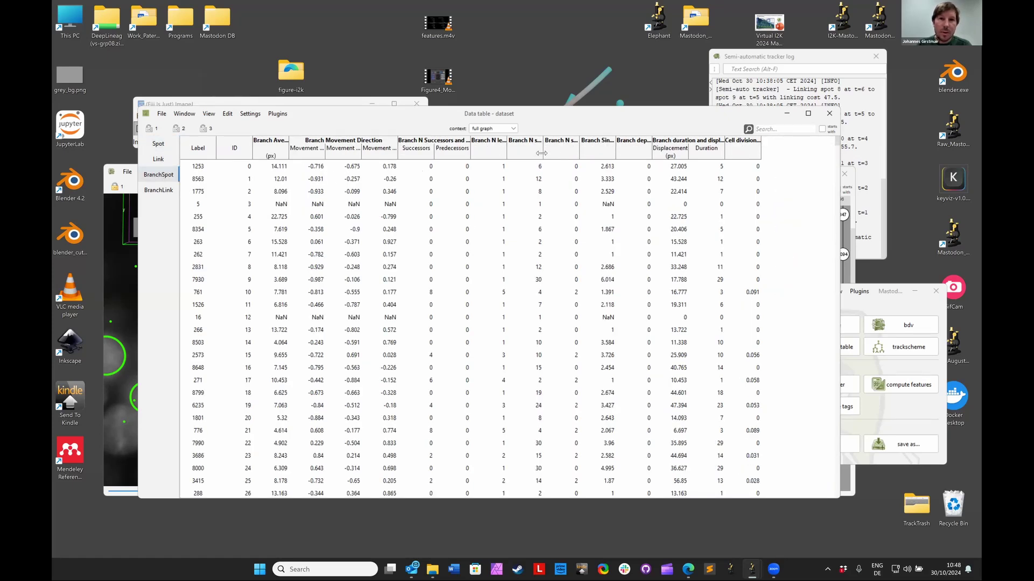
{"action": "mouse_move", "coordinate": [578, 147]}
{"action": "left_mouse_down"}
{"action": "mouse_move", "coordinate": [600, 148]}
{"action": "mouse_move", "coordinate": [574, 149]}
{"action": "mouse_move", "coordinate": [590, 154]}
{"action": "left_mouse_up"}
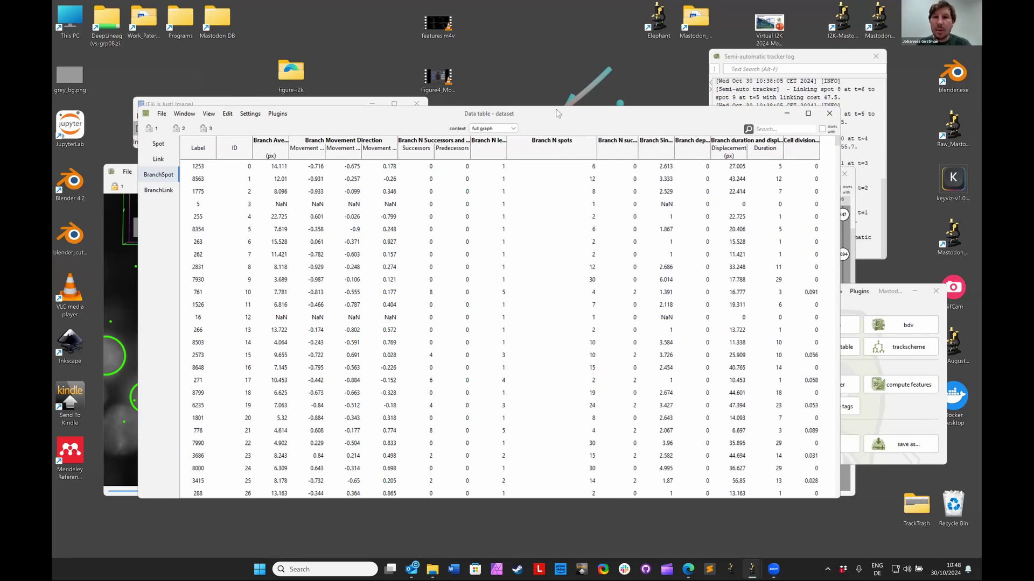
{"action": "left_click", "coordinate": [566, 146]}
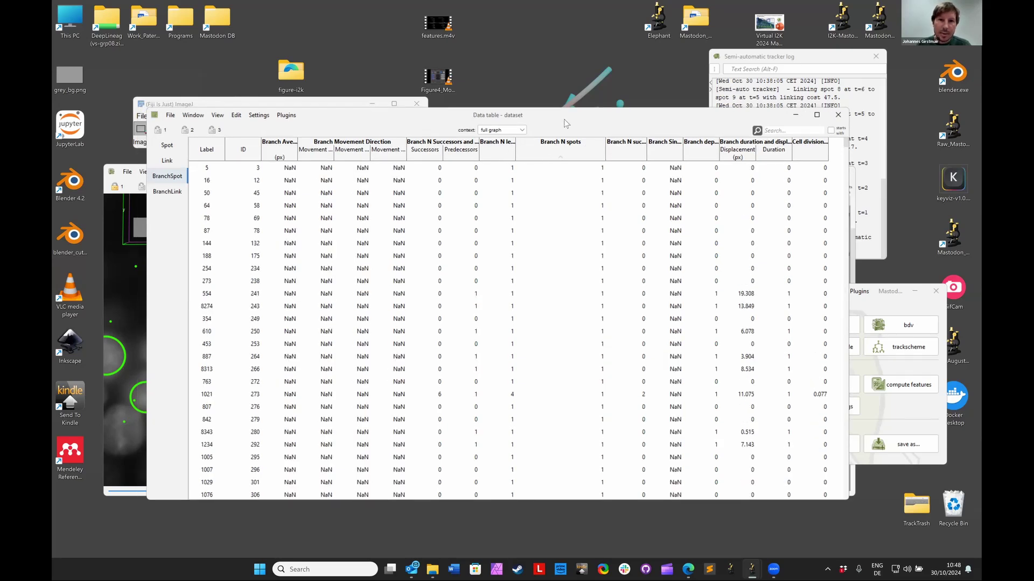
Reposition the data table and examine the sorted branches from the shortest to the longest
{"action": "left_click_drag", "start_coordinate": [379, 112], "coordinate": [590, 99]}
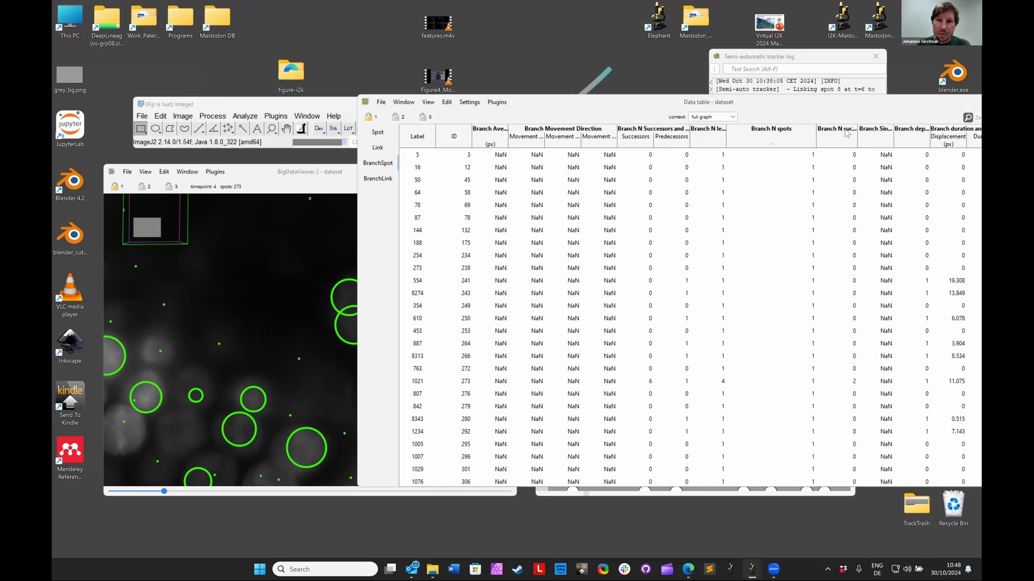
{"action": "left_click_drag", "start_coordinate": [633, 106], "coordinate": [418, 96]}
{"action": "scroll", "coordinate": [837, 453], "scroll_direction": "down", "scroll_amount": 10}
{"action": "scroll", "coordinate": [837, 453], "scroll_direction": "down", "scroll_amount": 15}
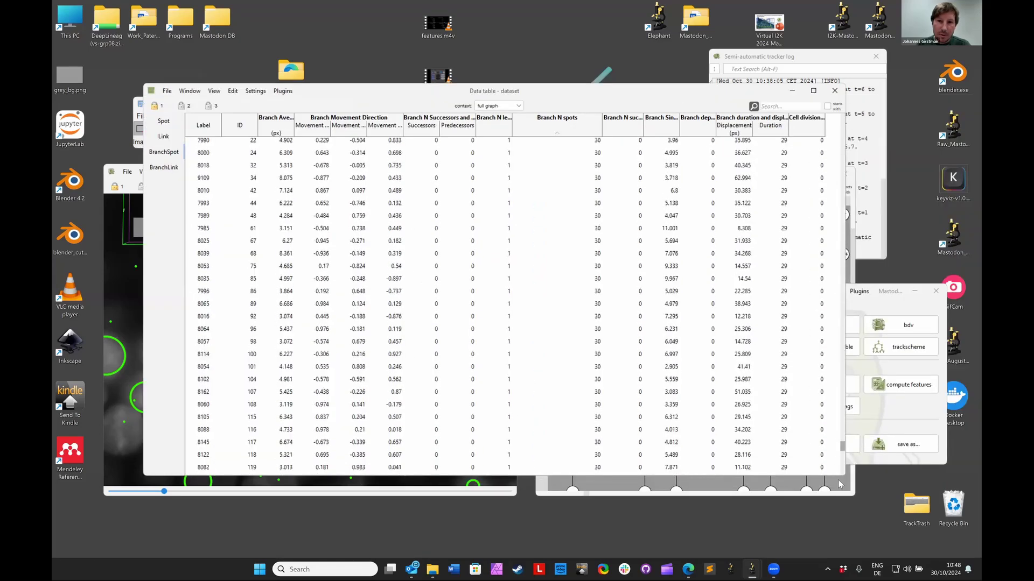
Select the last 30-spot branch in the data table, shrink the table window, and examine the branch's full track in TrackScheme
{"action": "left_click", "coordinate": [595, 471]}
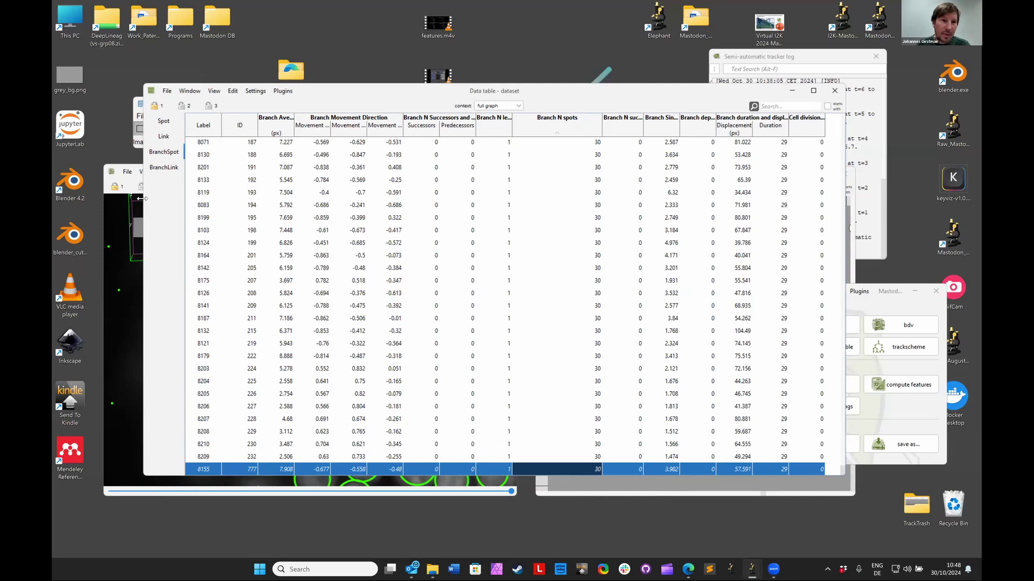
{"action": "left_click_drag", "start_coordinate": [141, 199], "coordinate": [636, 90]}
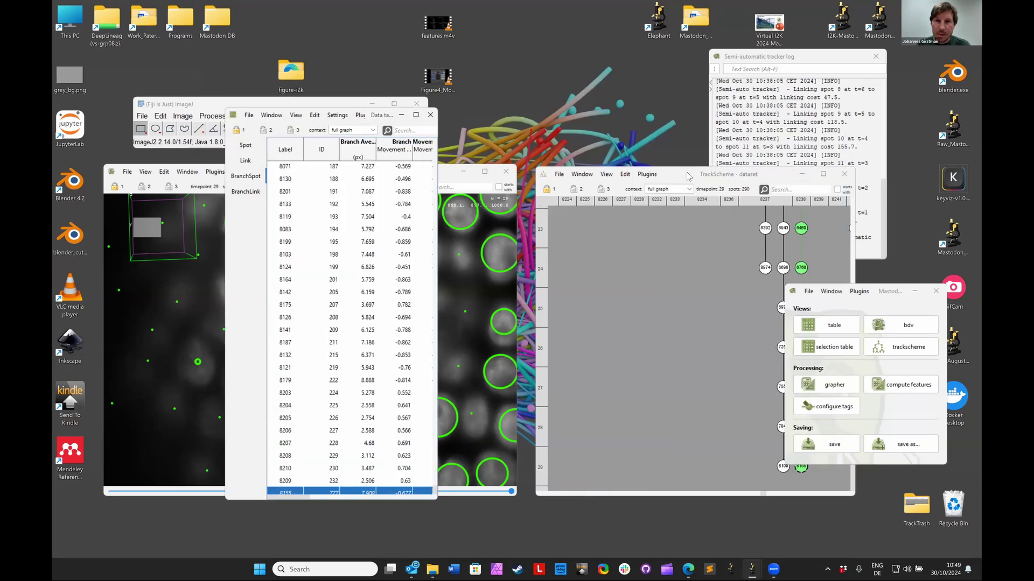
{"action": "left_click", "coordinate": [676, 176]}
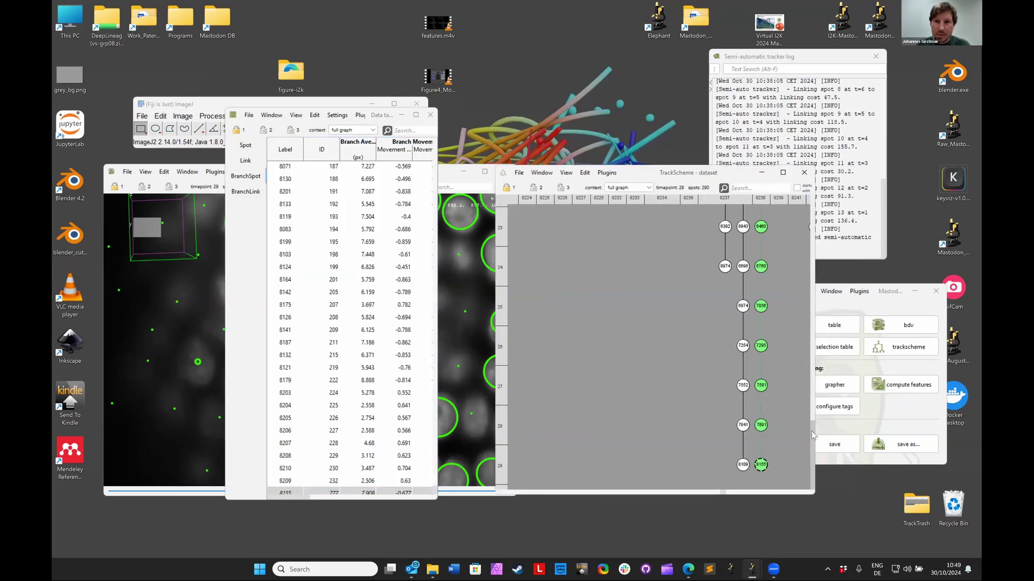
{"action": "scroll", "coordinate": [807, 377], "scroll_direction": "up", "scroll_amount": 5}
{"action": "scroll", "coordinate": [812, 291], "scroll_direction": "up", "scroll_amount": 10}
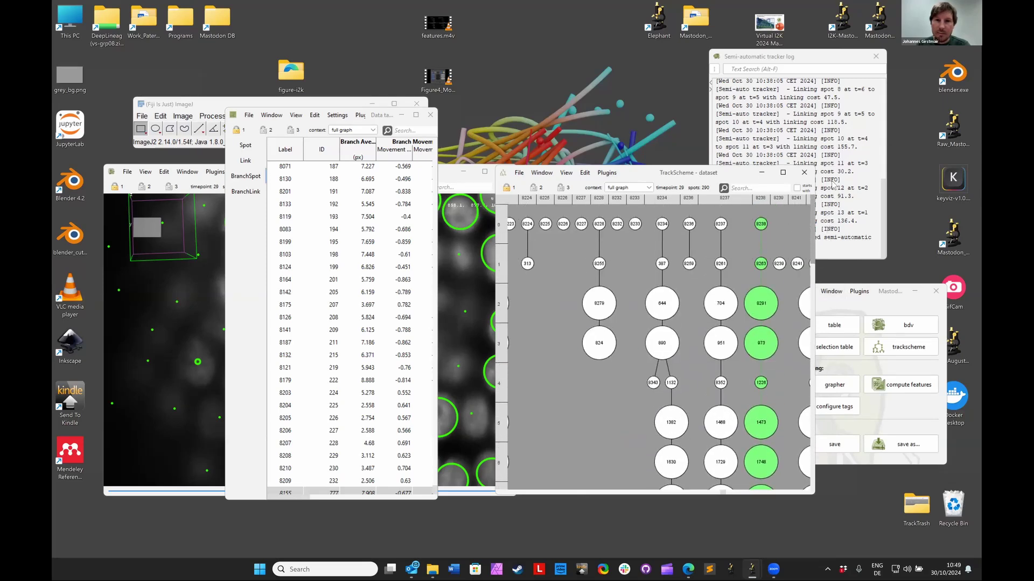
{"action": "scroll", "coordinate": [811, 323], "scroll_direction": "down", "scroll_amount": 15}
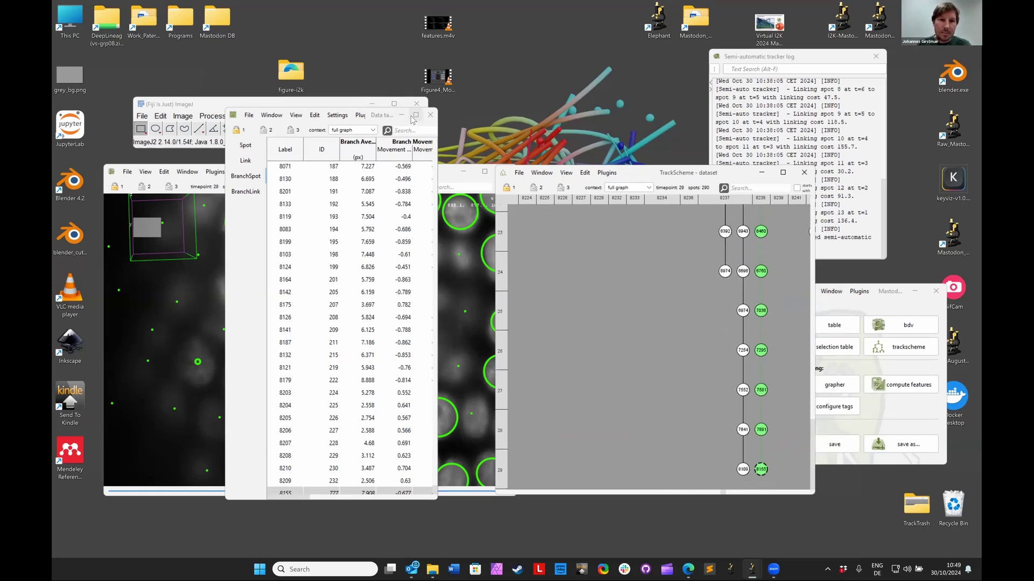
Resize the data table beside BigDataViewer so the Branch N spots column shows from the shortest branches
{"action": "mouse_move", "coordinate": [416, 120]}
{"action": "left_click_drag", "start_coordinate": [437, 133], "coordinate": [887, 232]}
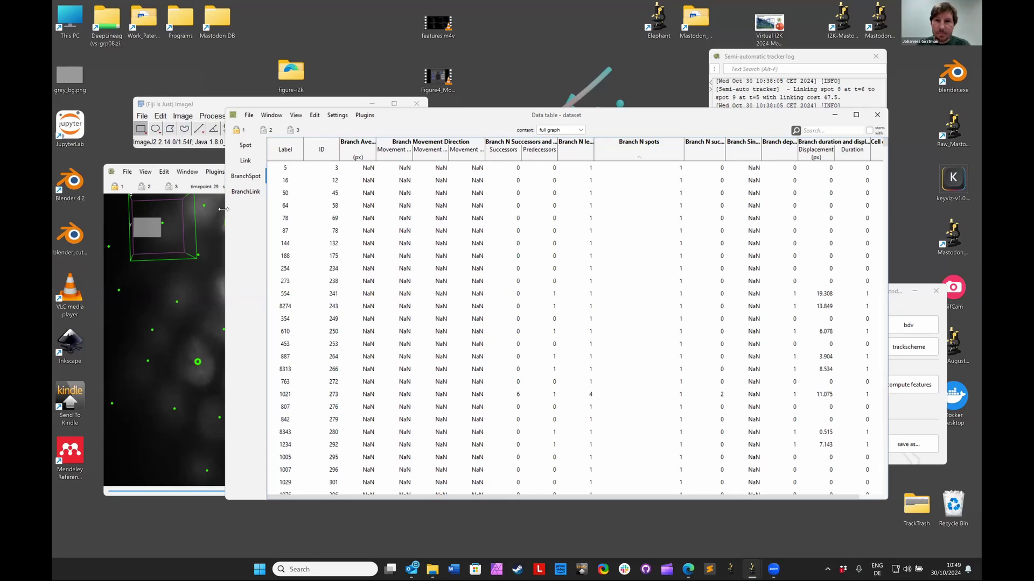
{"action": "left_click_drag", "start_coordinate": [586, 333], "coordinate": [562, 334]}
{"action": "left_click", "coordinate": [759, 498]}
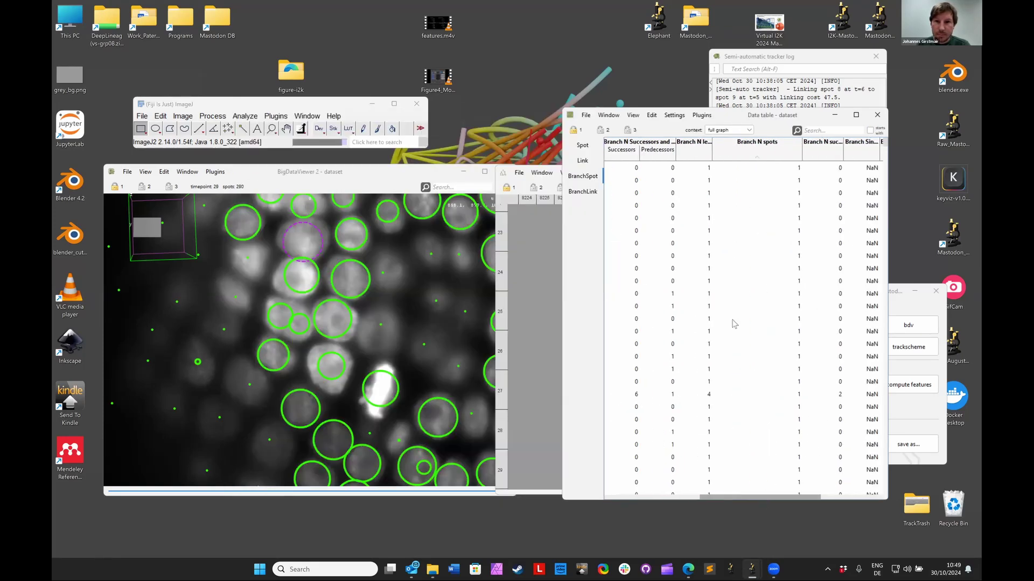
Select all branches with 1 to 4 spots in the sorted data table and delete them
{"action": "left_click", "coordinate": [628, 163]}
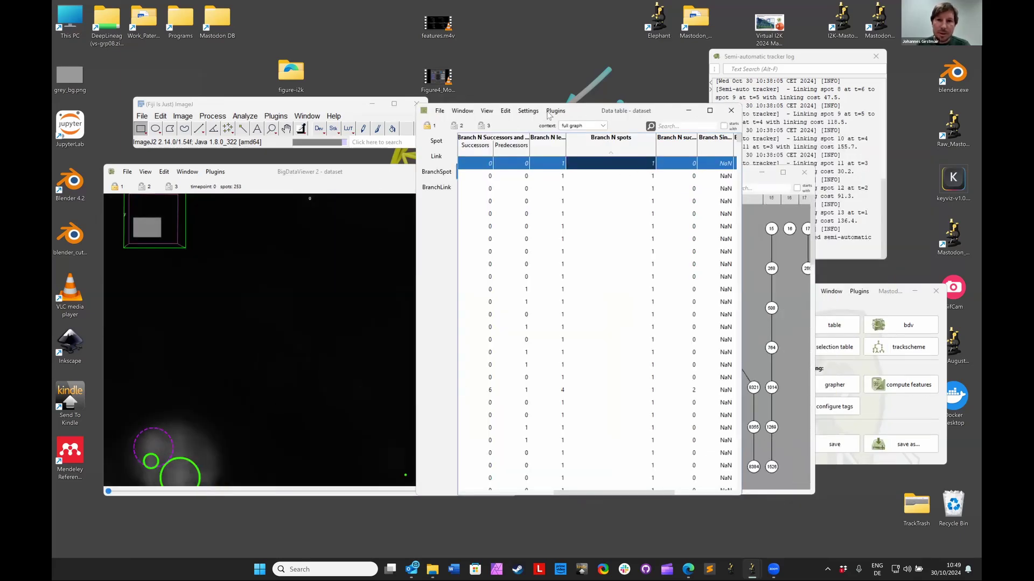
{"action": "left_click_drag", "start_coordinate": [598, 110], "coordinate": [322, 115]}
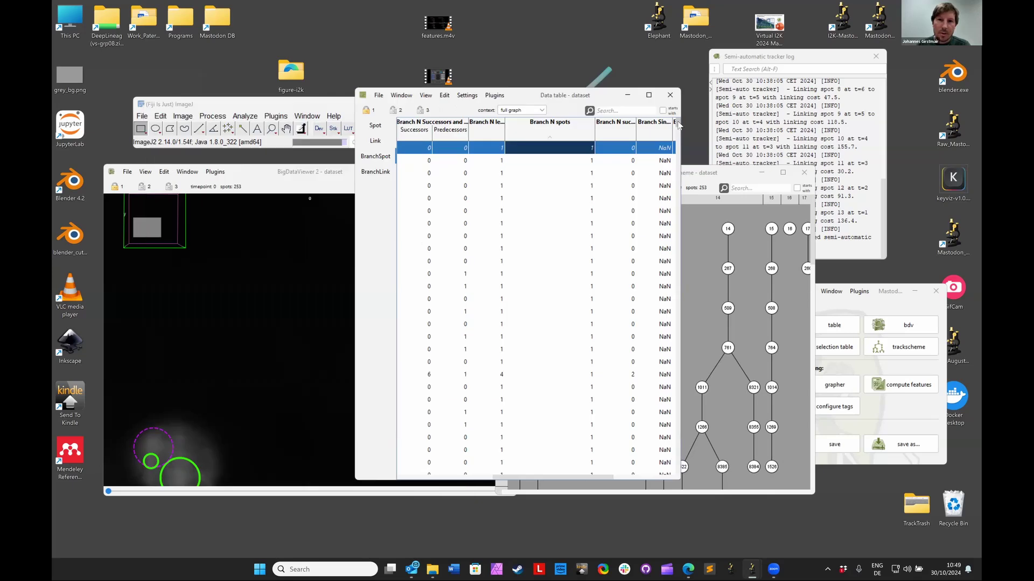
{"action": "left_click_drag", "start_coordinate": [677, 173], "coordinate": [676, 319]}
{"action": "left_click", "coordinate": [581, 260], "text": "shift"}
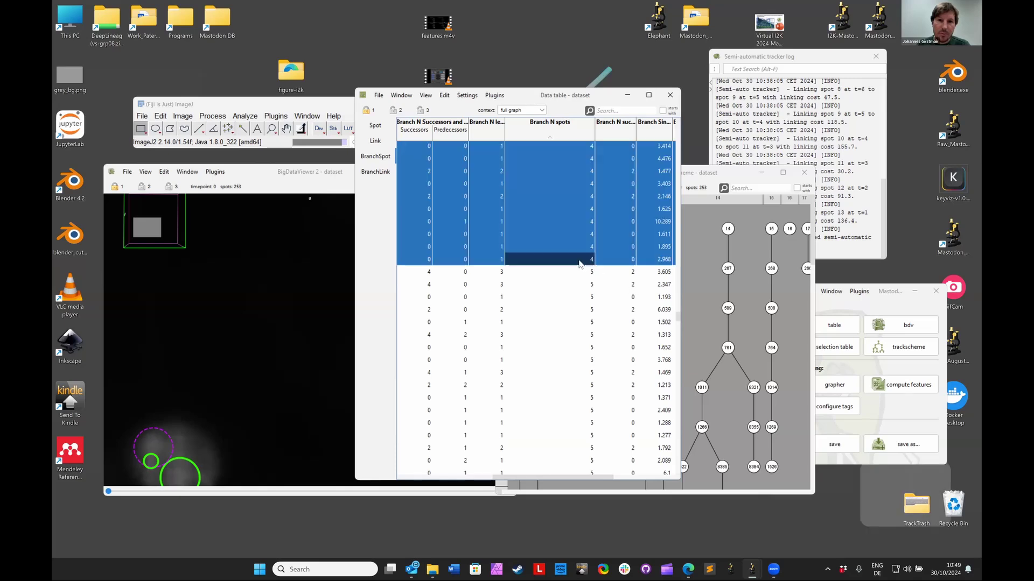
{"action": "key", "text": "shift+d"}
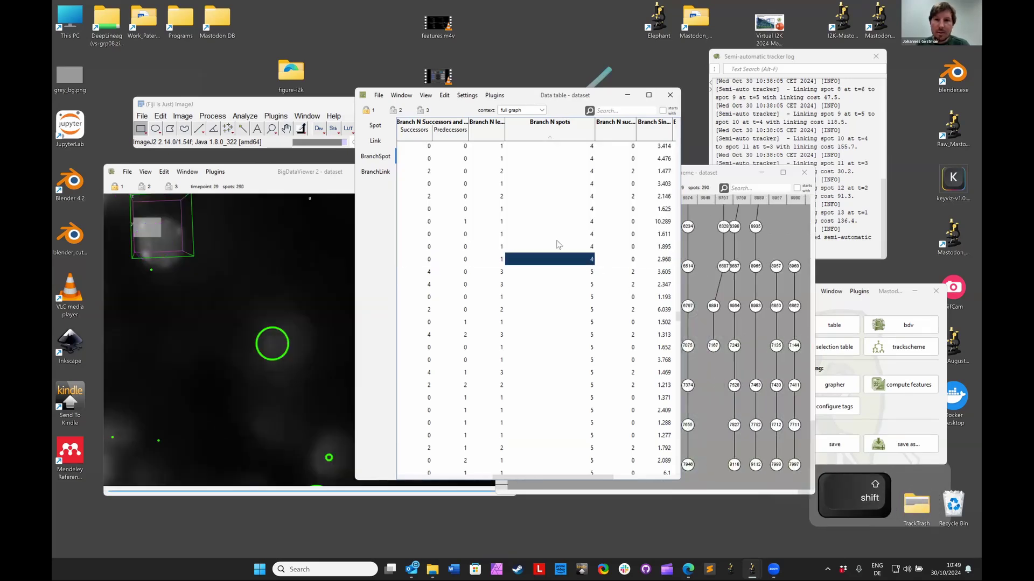
Bring TrackScheme to the front and examine the remaining tracks, from single spots out to the overview of all lineages
{"action": "left_click", "coordinate": [743, 177]}
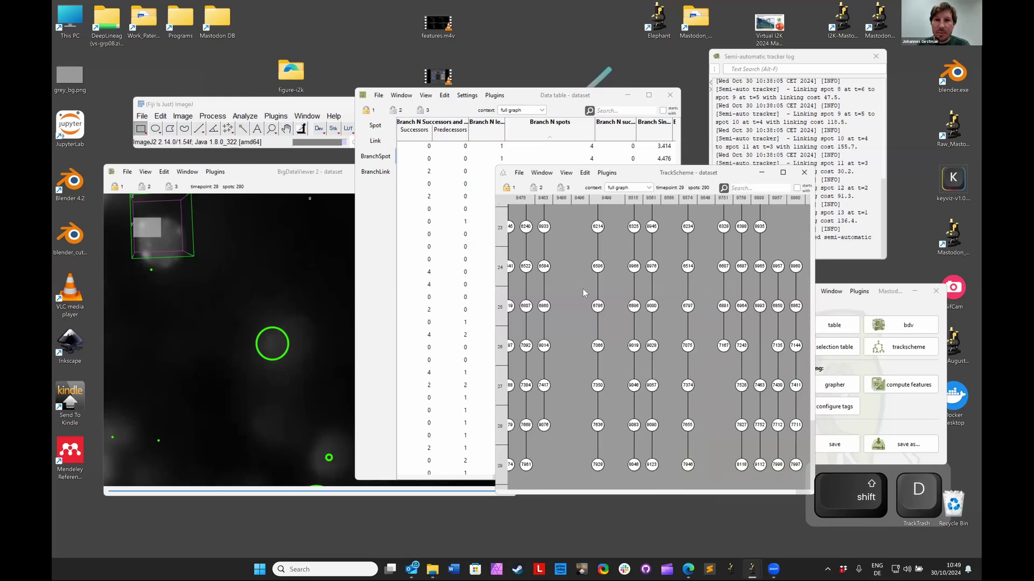
{"action": "scroll", "coordinate": [583, 293], "scroll_direction": "down", "scroll_amount": 6, "text": "ctrl+shift"}
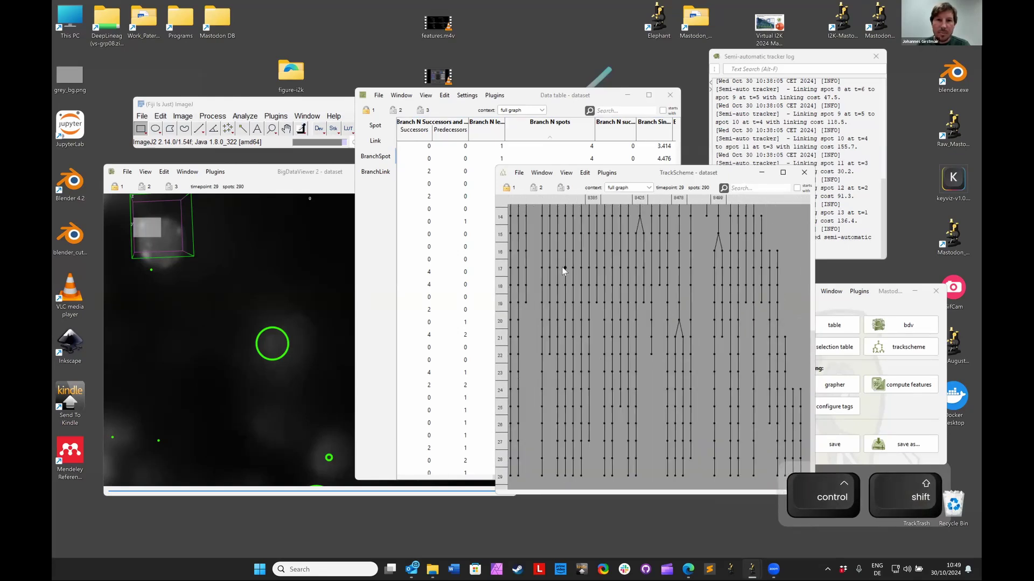
{"action": "left_click", "coordinate": [641, 329]}
{"action": "key", "text": "z"}
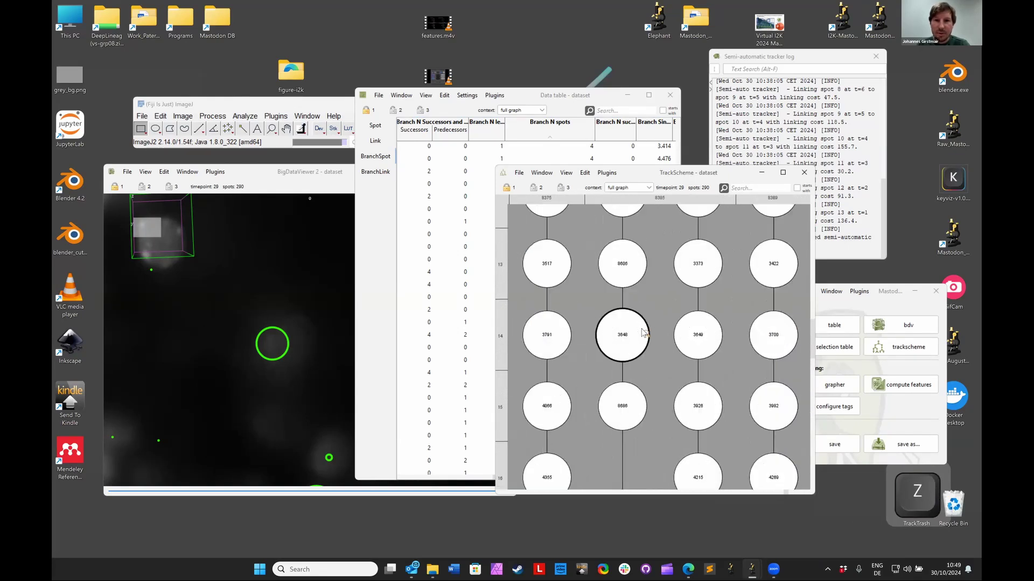
{"action": "key", "text": "z"}
{"action": "key", "text": "shift"}
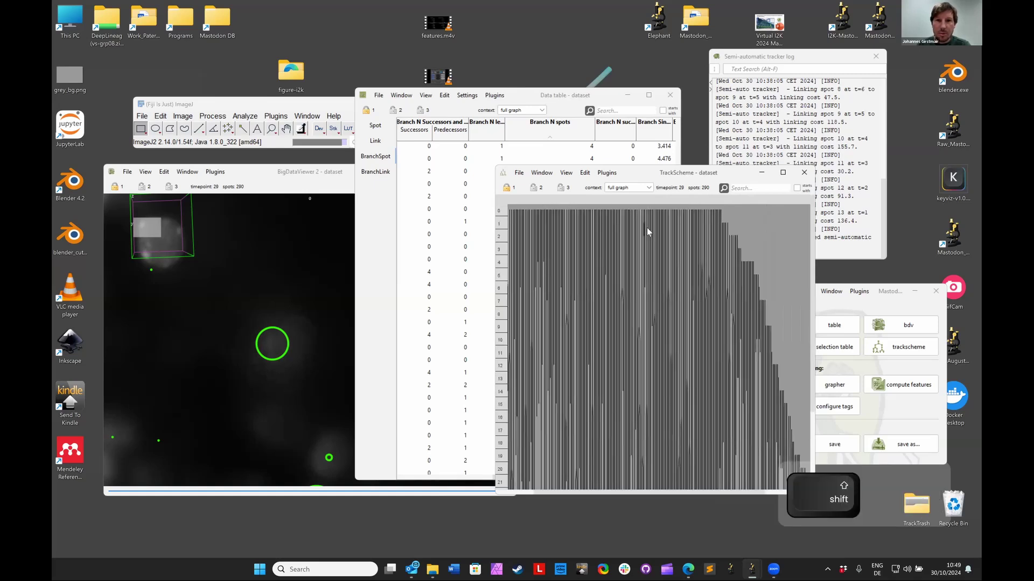
Examine the remaining division events in TrackScheme, closing in on those between timepoints 4 and 7
{"action": "scroll", "coordinate": [651, 241], "scroll_direction": "up", "scroll_amount": 2, "text": "ctrl+shift"}
{"action": "key", "text": "z"}
{"action": "left_click_drag", "start_coordinate": [675, 250], "coordinate": [773, 346]}
{"action": "scroll", "coordinate": [693, 308], "scroll_direction": "down", "scroll_amount": 3}
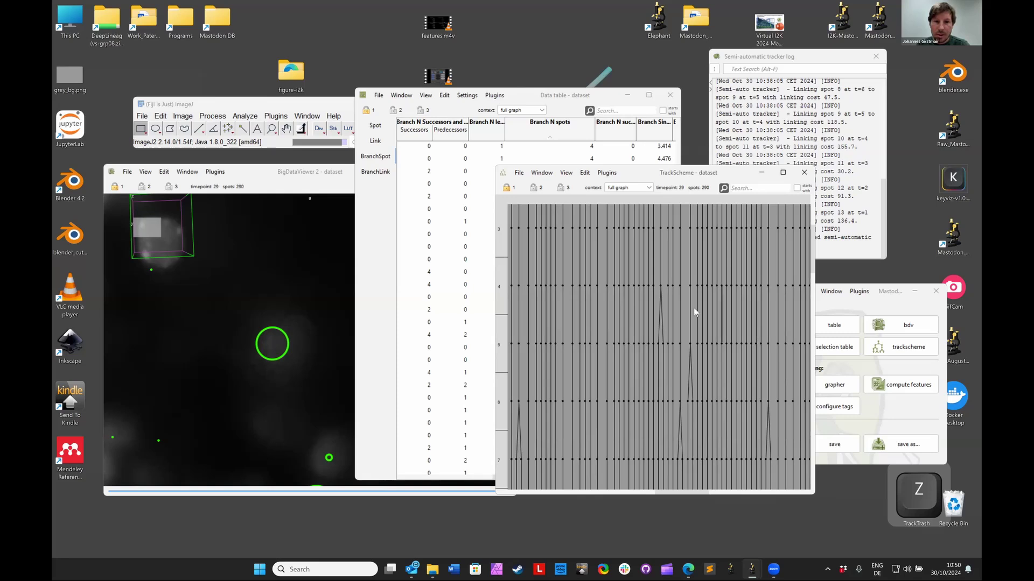
{"action": "key", "text": "alt"}
{"action": "scroll", "coordinate": [666, 287], "scroll_direction": "down", "scroll_amount": 2}
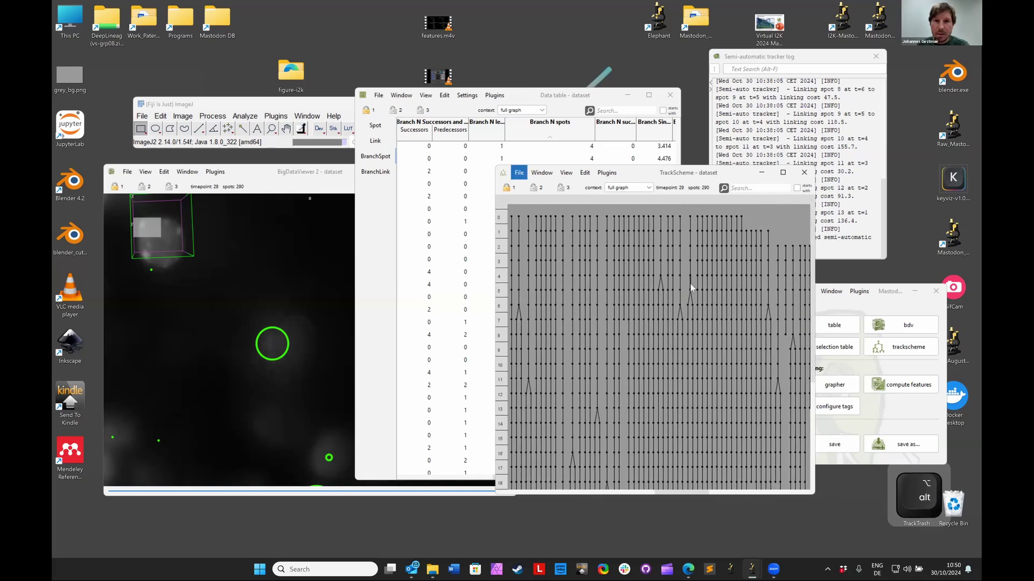
{"action": "scroll", "coordinate": [667, 296], "scroll_direction": "up", "scroll_amount": 4, "text": "ctrl+shift"}
{"action": "scroll", "coordinate": [670, 296], "scroll_direction": "up", "scroll_amount": 1, "text": "ctrl+shift"}
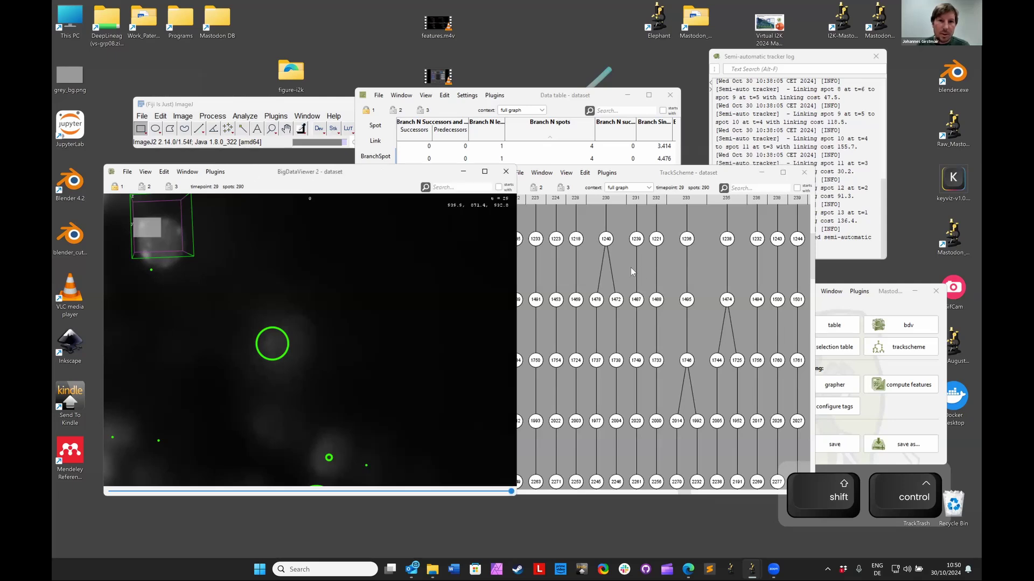
Navigate to the dividing spots 1240, 1474 and 1746 at timepoints 4, 5 and 6 and inspect their nuclei in BigDataViewer
{"action": "left_click", "coordinate": [606, 238]}
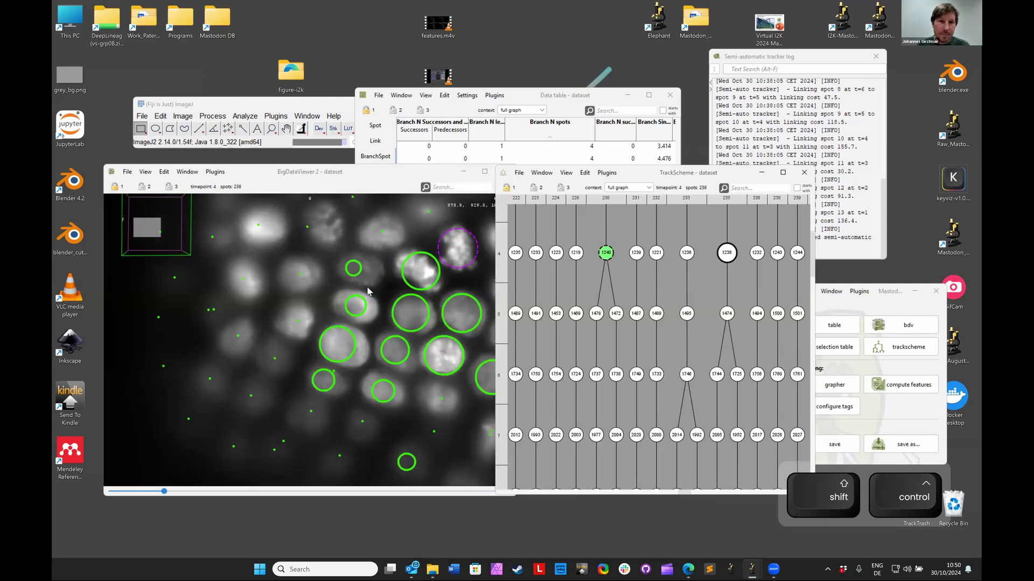
{"action": "left_click", "coordinate": [286, 331]}
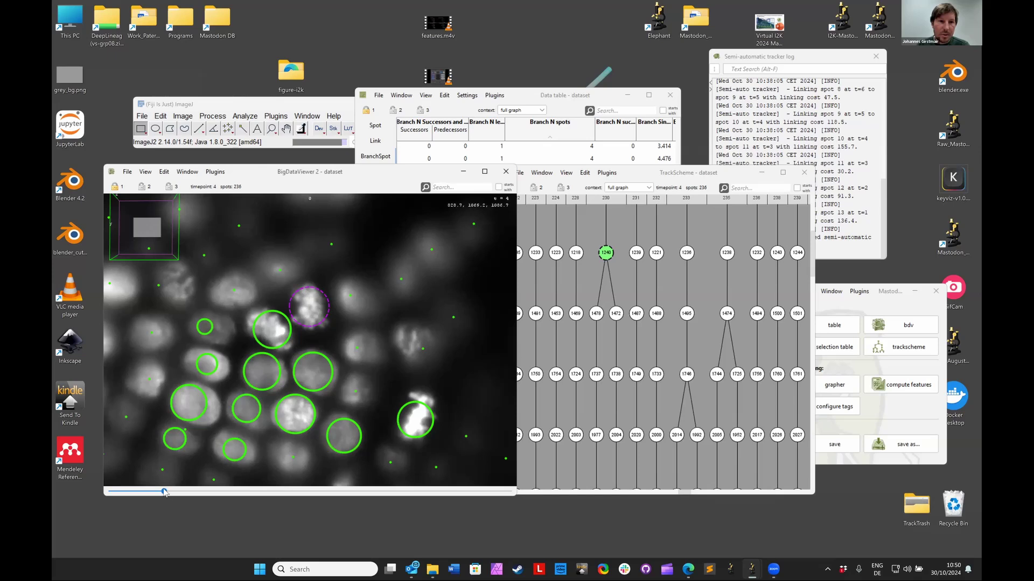
{"action": "mouse_move", "coordinate": [171, 495]}
{"action": "left_mouse_down"}
{"action": "mouse_move", "coordinate": [180, 494]}
{"action": "mouse_move", "coordinate": [164, 494]}
{"action": "left_mouse_up"}
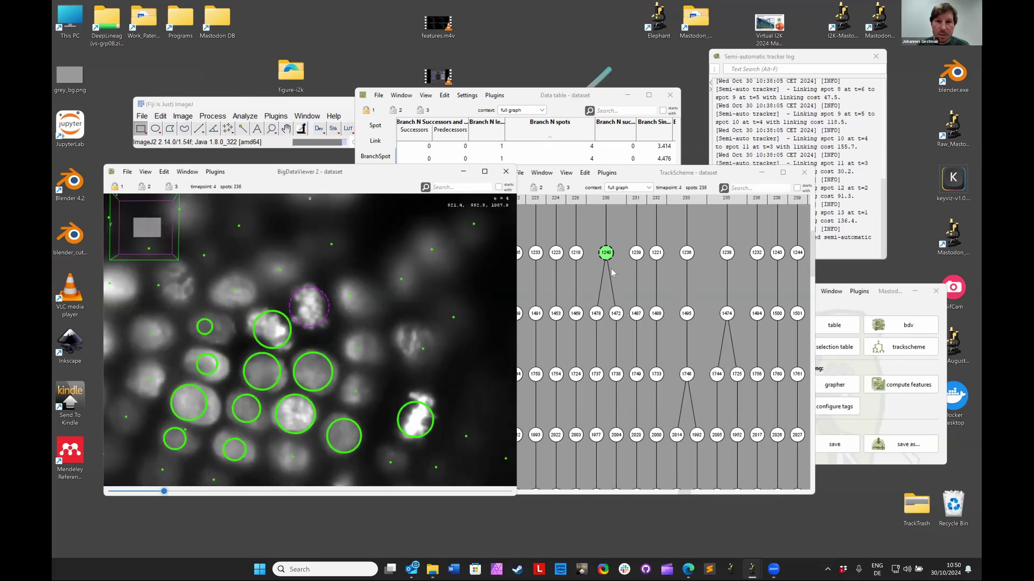
{"action": "left_click", "coordinate": [728, 314]}
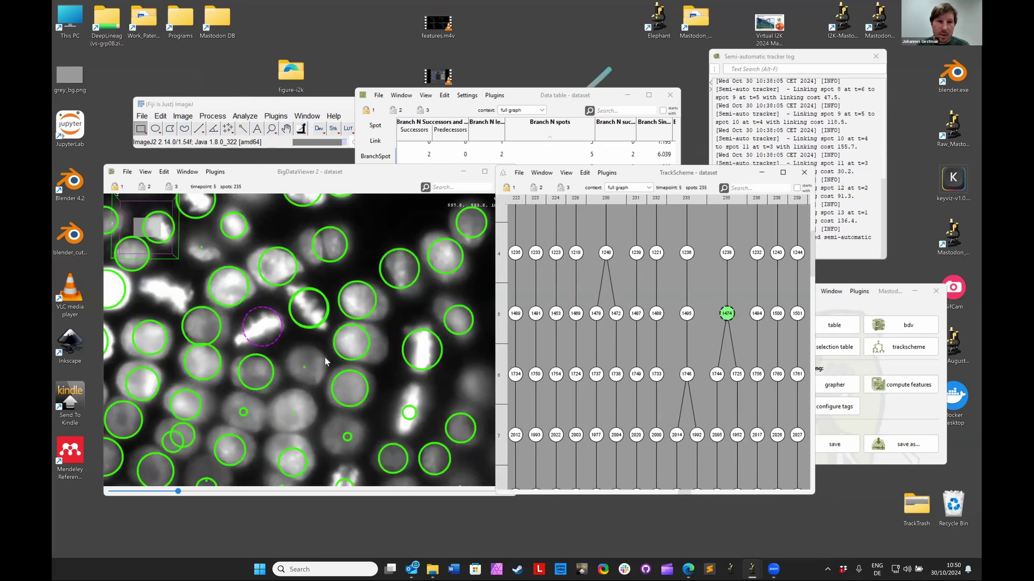
{"action": "left_click", "coordinate": [302, 343]}
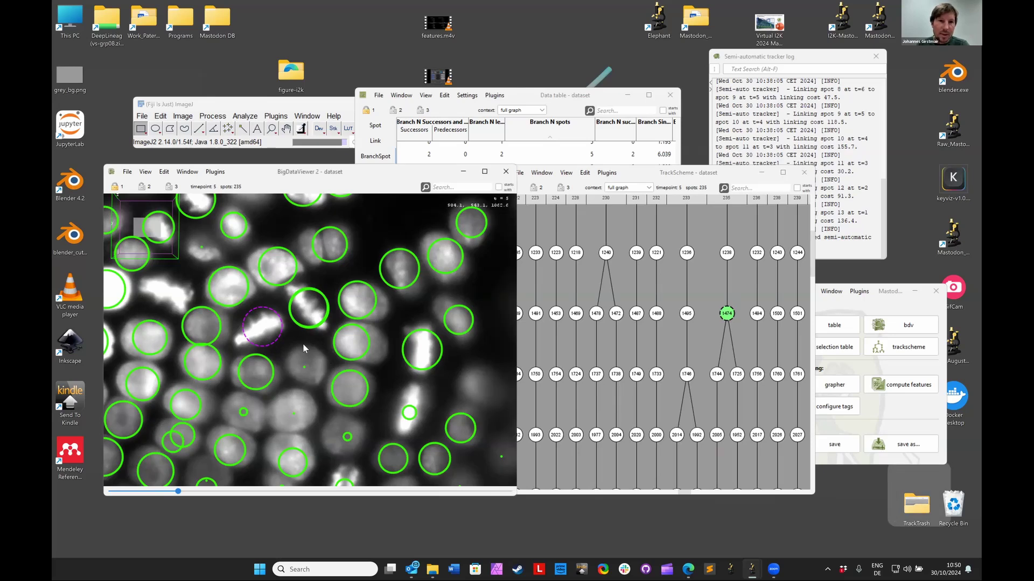
{"action": "key", "text": "n"}
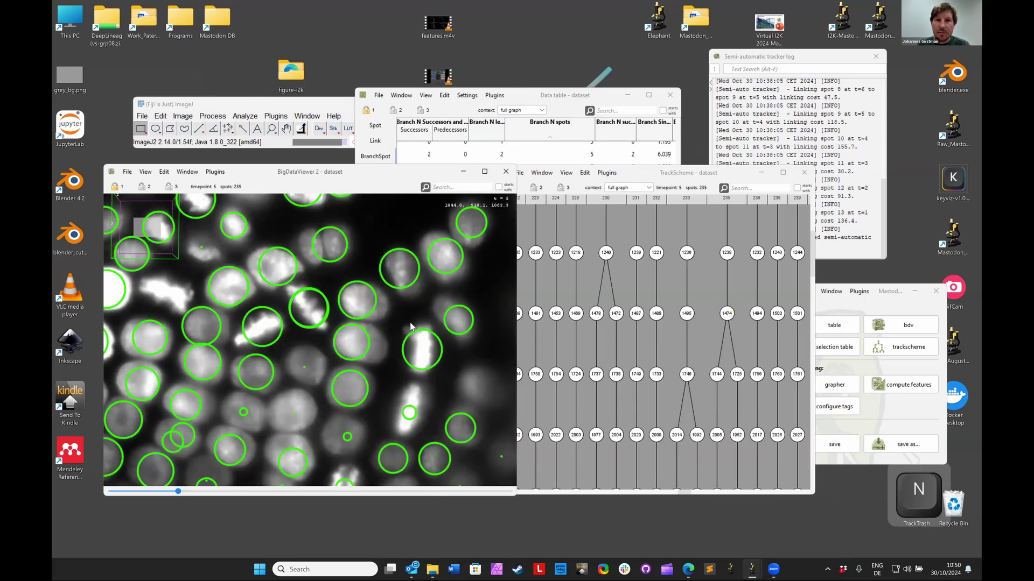
{"action": "left_click", "coordinate": [688, 377]}
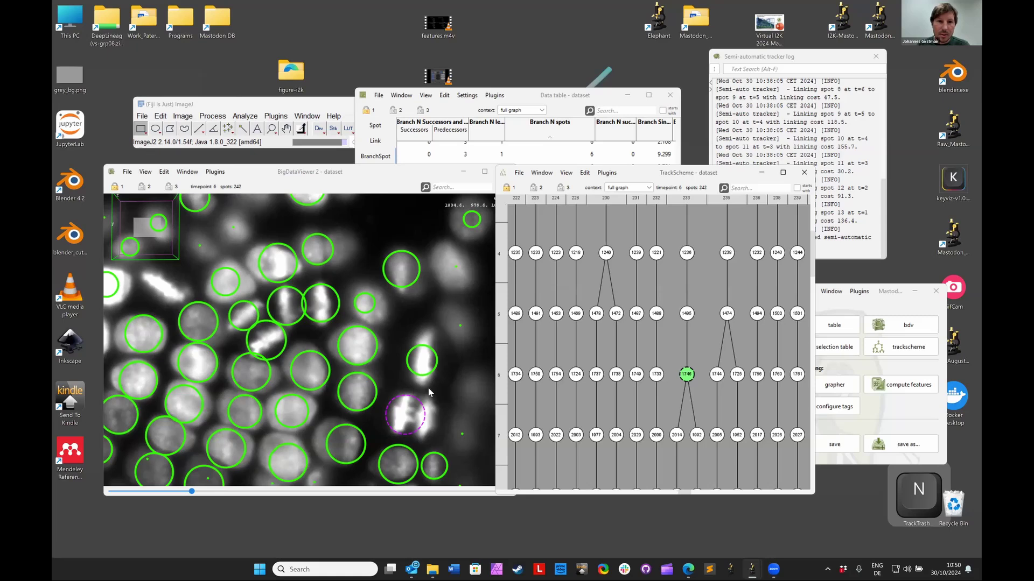
{"action": "left_click", "coordinate": [417, 376]}
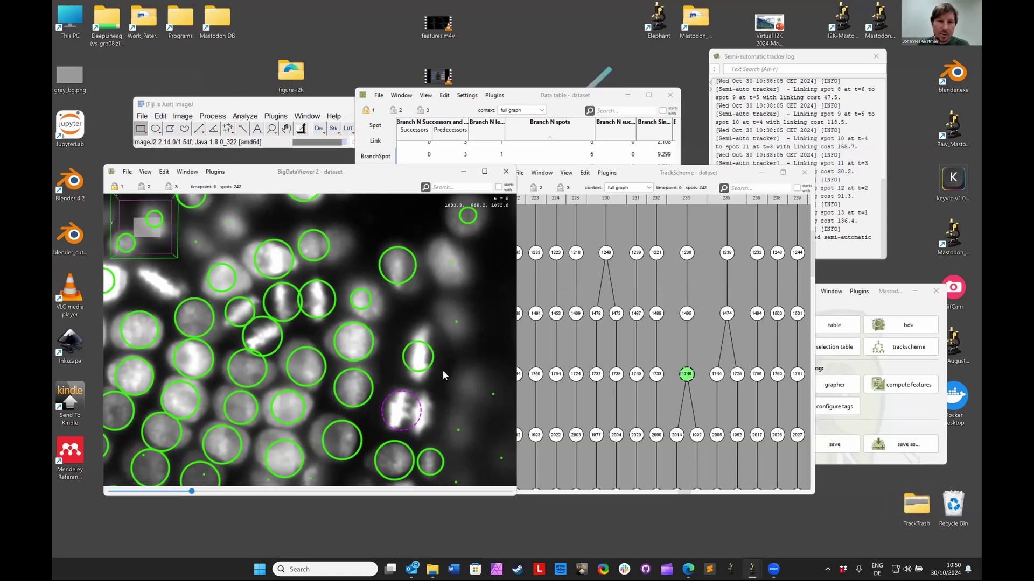
{"action": "scroll", "coordinate": [369, 308], "scroll_direction": "down", "scroll_amount": 3}
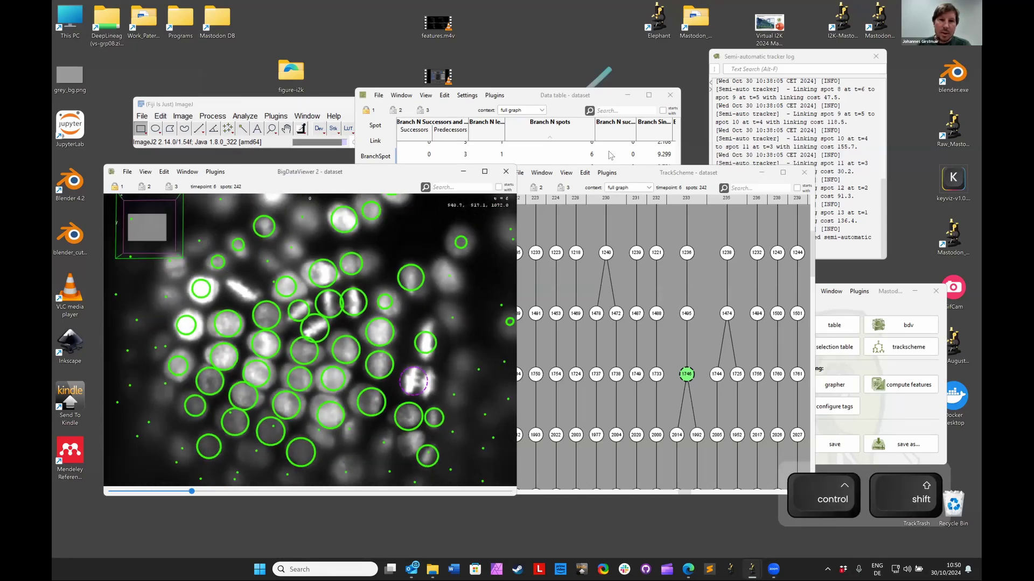
Arrange the BigDataViewer and TrackScheme windows side by side and put the data table away
{"action": "left_click_drag", "start_coordinate": [516, 202], "coordinate": [477, 201]}
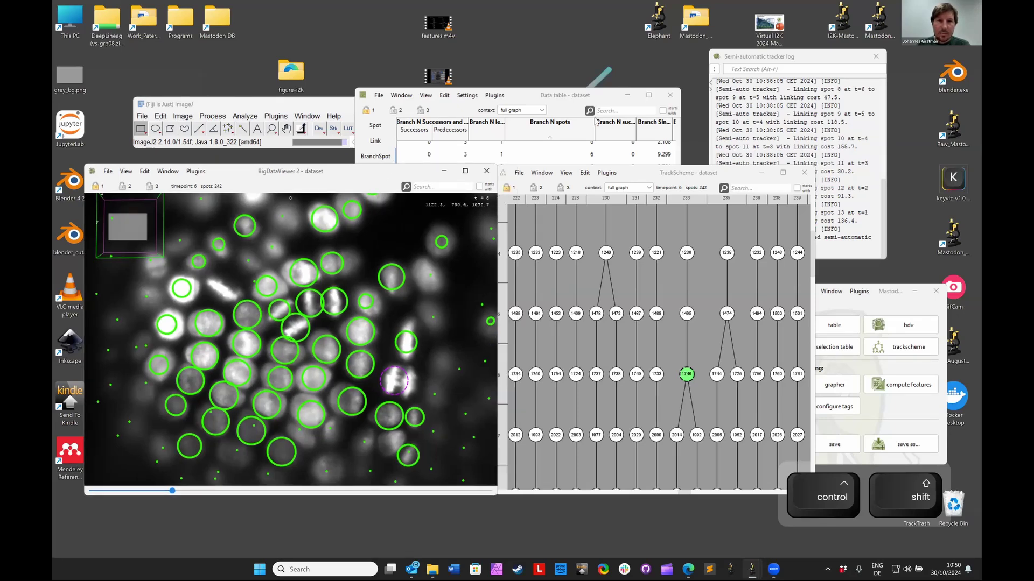
{"action": "left_click", "coordinate": [605, 97]}
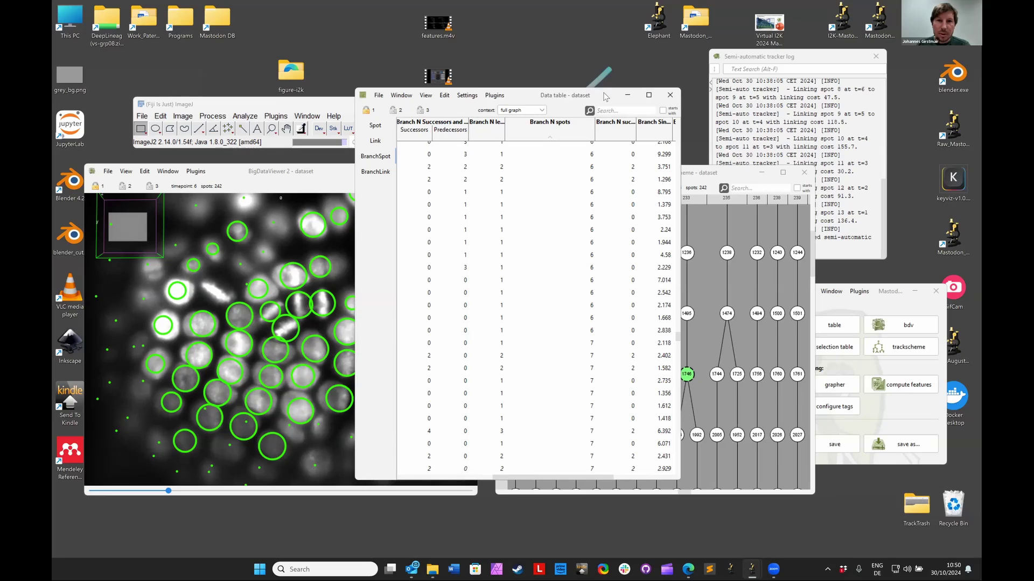
{"action": "left_click", "coordinate": [681, 173]}
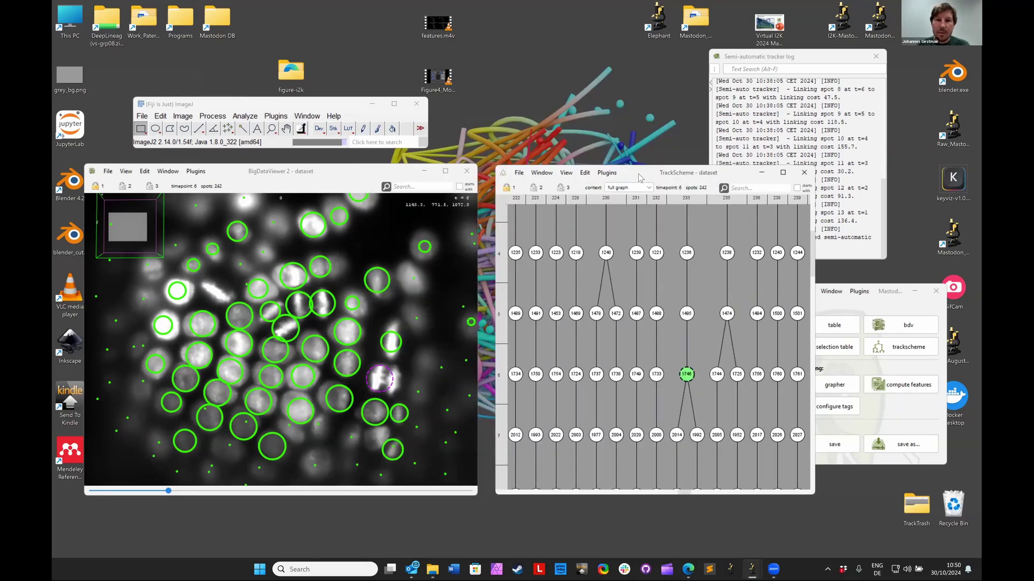
{"action": "left_click_drag", "start_coordinate": [639, 177], "coordinate": [646, 173]}
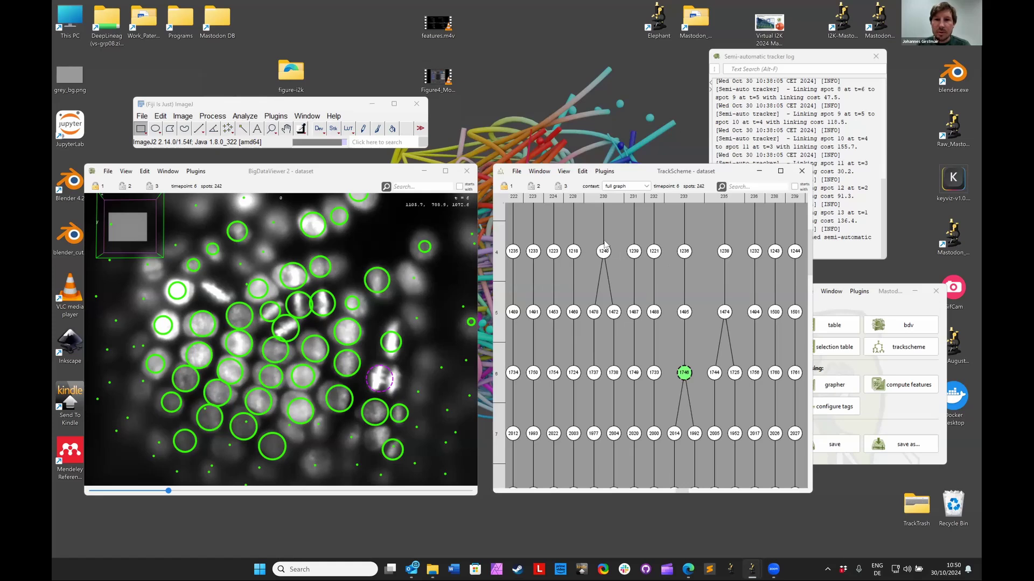
Save the Mastodon project over the existing dataset-i2k.mastodon file
{"action": "left_click", "coordinate": [517, 172]}
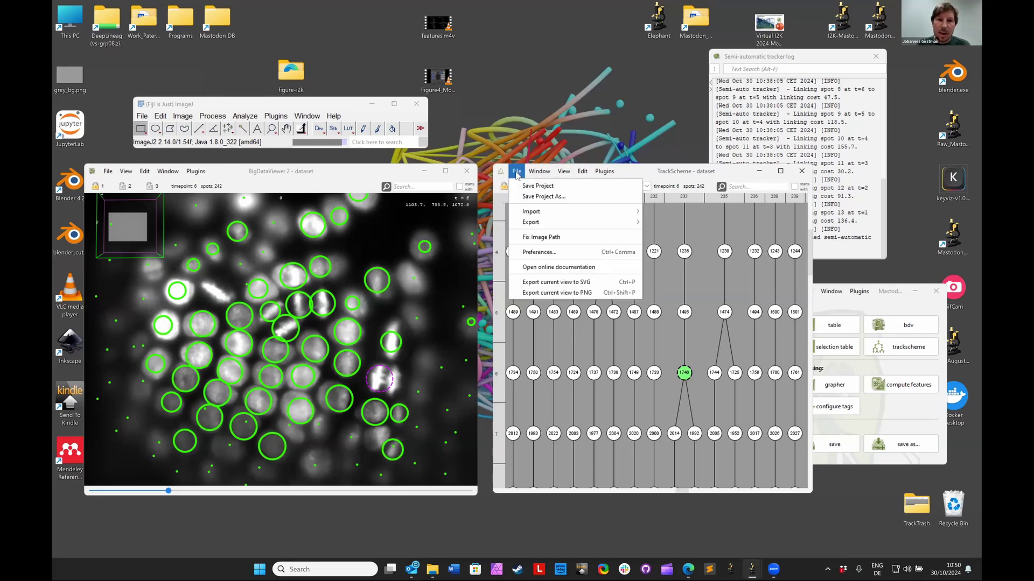
{"action": "left_click", "coordinate": [530, 187]}
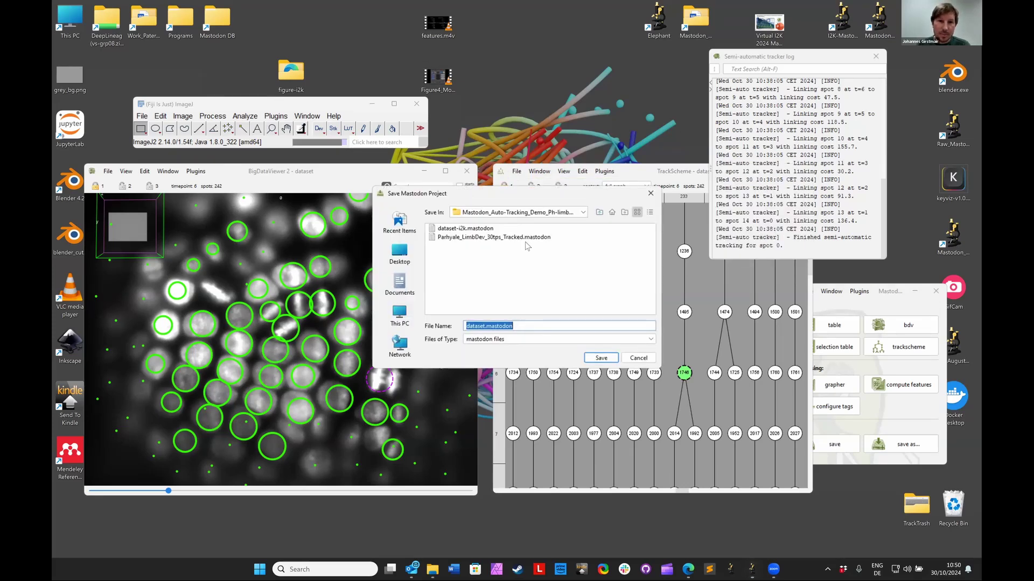
{"action": "left_click", "coordinate": [451, 230]}
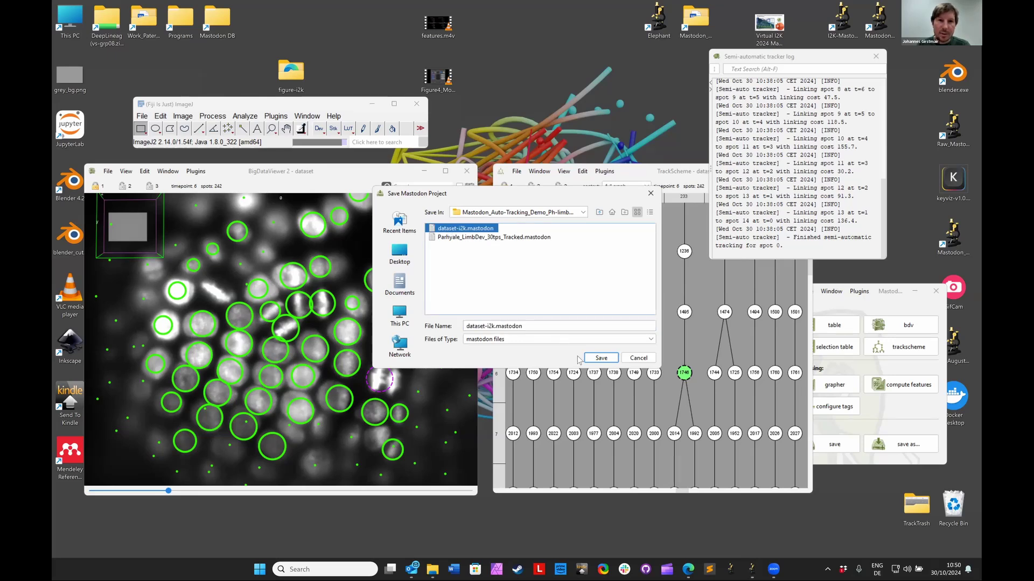
{"action": "left_click", "coordinate": [601, 358]}
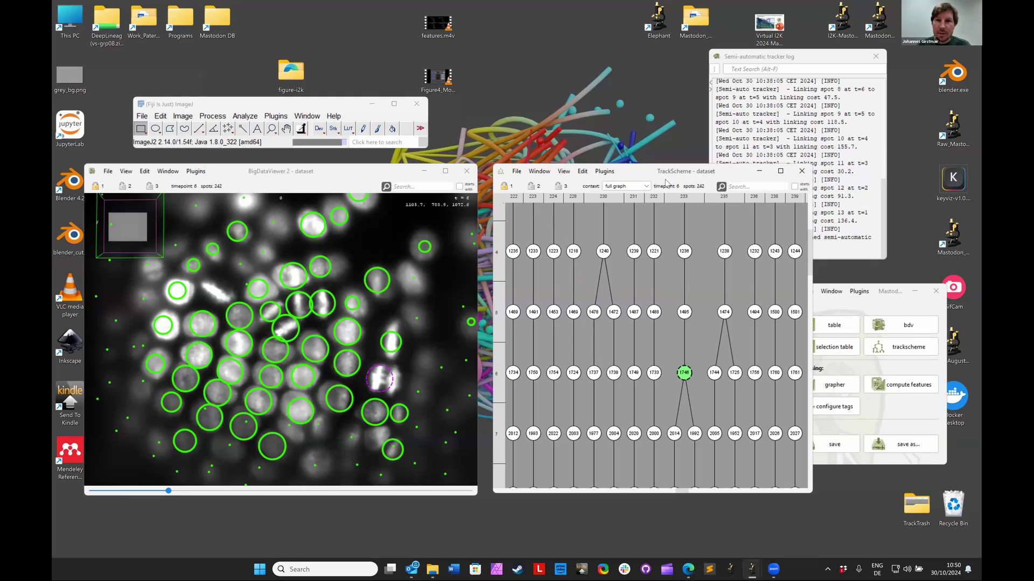
Close the semi-automatic tracker log, shift the TrackScheme and BigDataViewer windows apart, and quit the running Fiji session
{"action": "left_click", "coordinate": [877, 56]}
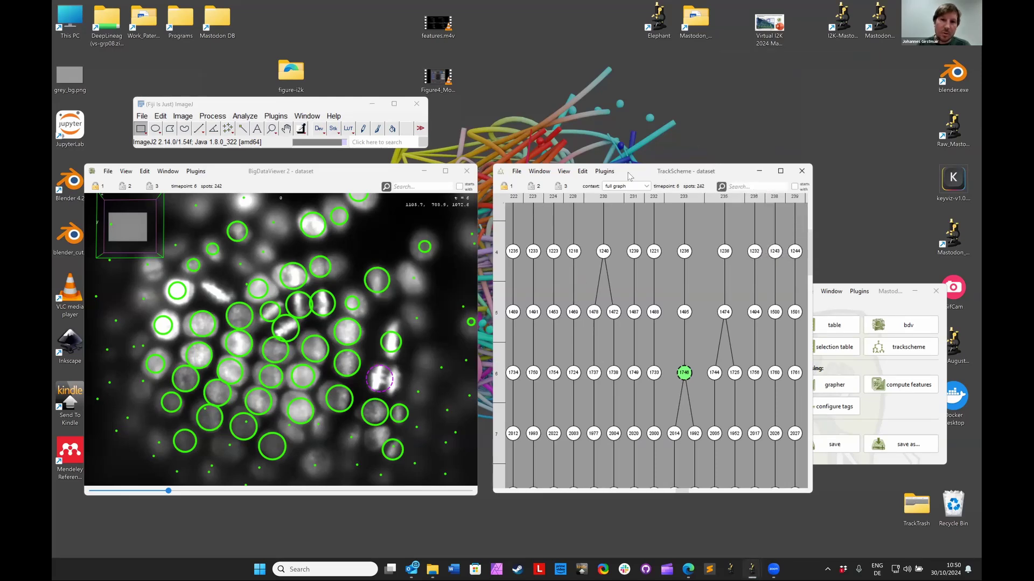
{"action": "left_click_drag", "start_coordinate": [629, 176], "coordinate": [631, 154]}
{"action": "mouse_move", "coordinate": [331, 172]}
{"action": "left_mouse_down"}
{"action": "mouse_move", "coordinate": [361, 183]}
{"action": "mouse_move", "coordinate": [342, 183]}
{"action": "left_mouse_up"}
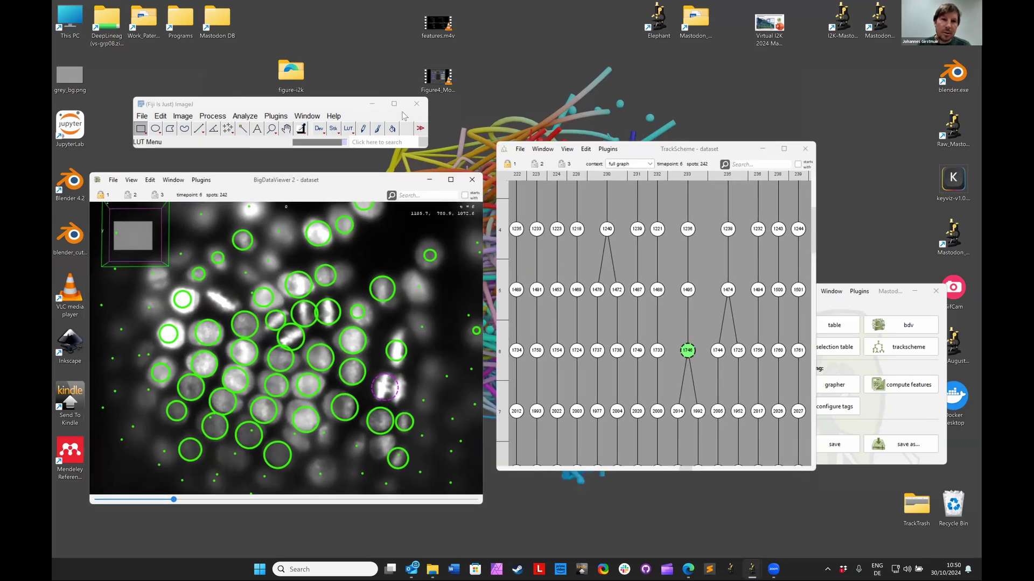
{"action": "left_click", "coordinate": [417, 107]}
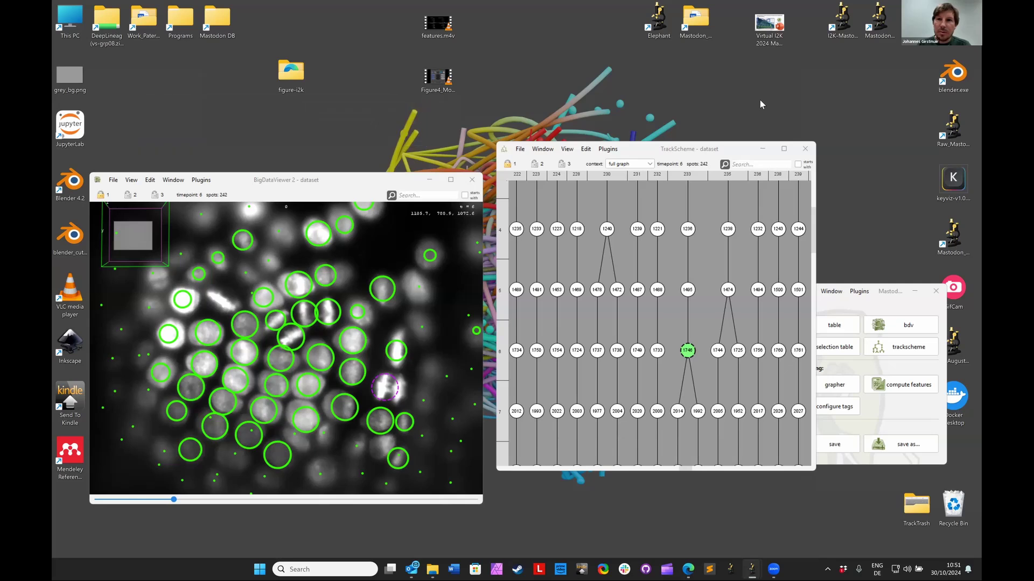
Restart Fiji from the I2K Mastodon desktop shortcut and open the Mastodon Launcher
{"action": "double_click", "coordinate": [836, 30]}
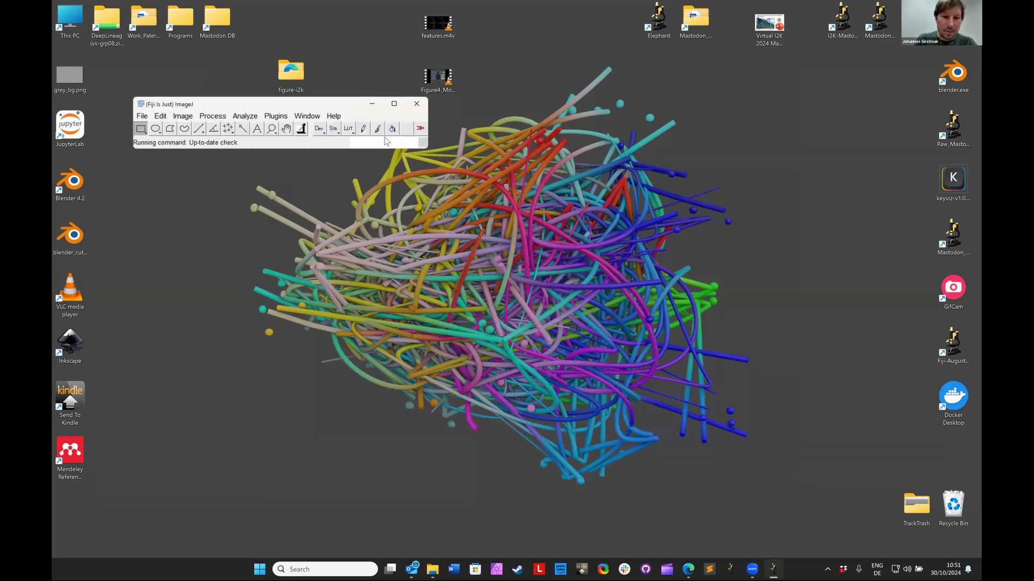
{"action": "type", "text": "mastodo"}
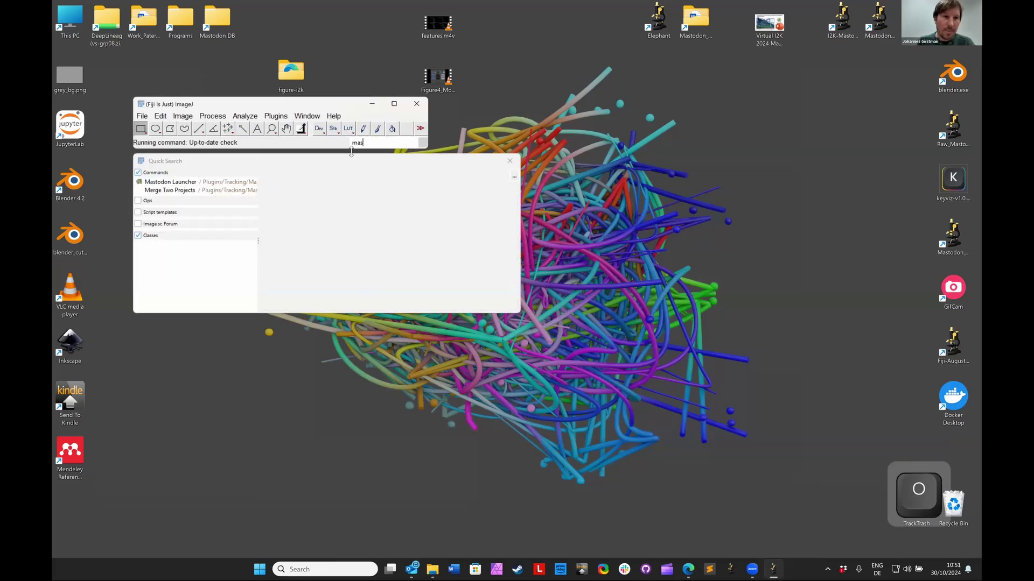
{"action": "left_click", "coordinate": [275, 116]}
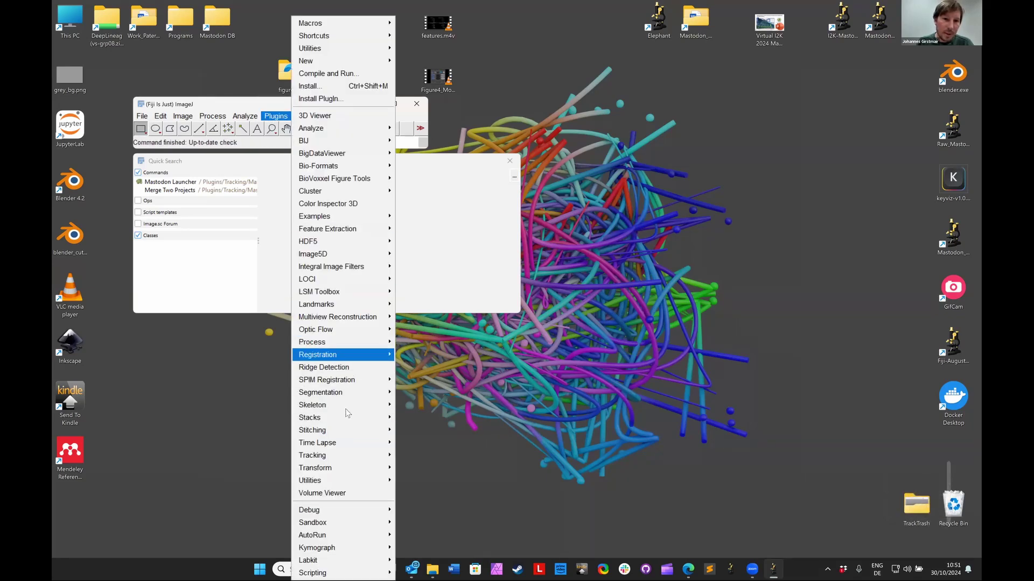
{"action": "mouse_move", "coordinate": [369, 457]}
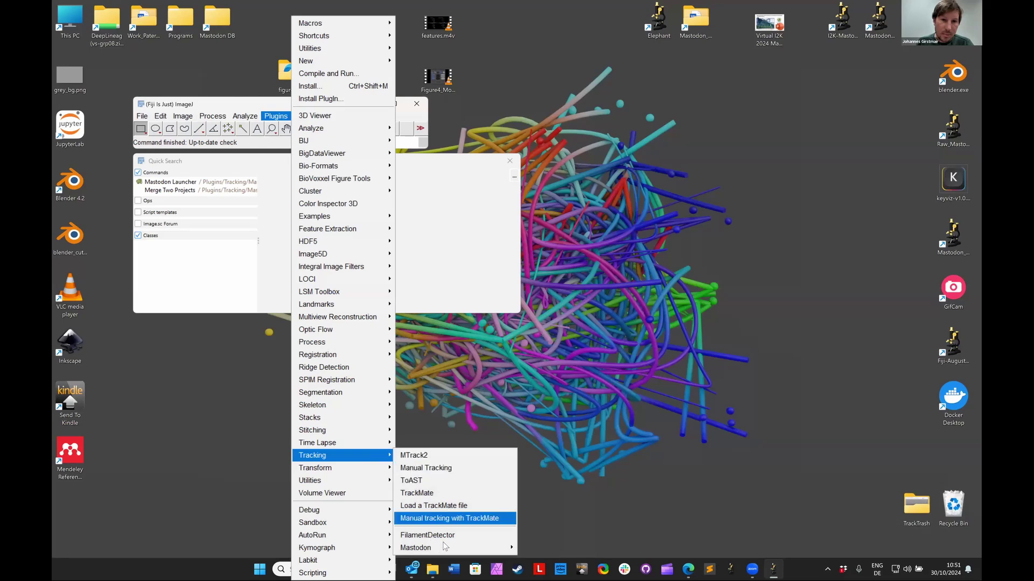
{"action": "mouse_move", "coordinate": [501, 547]}
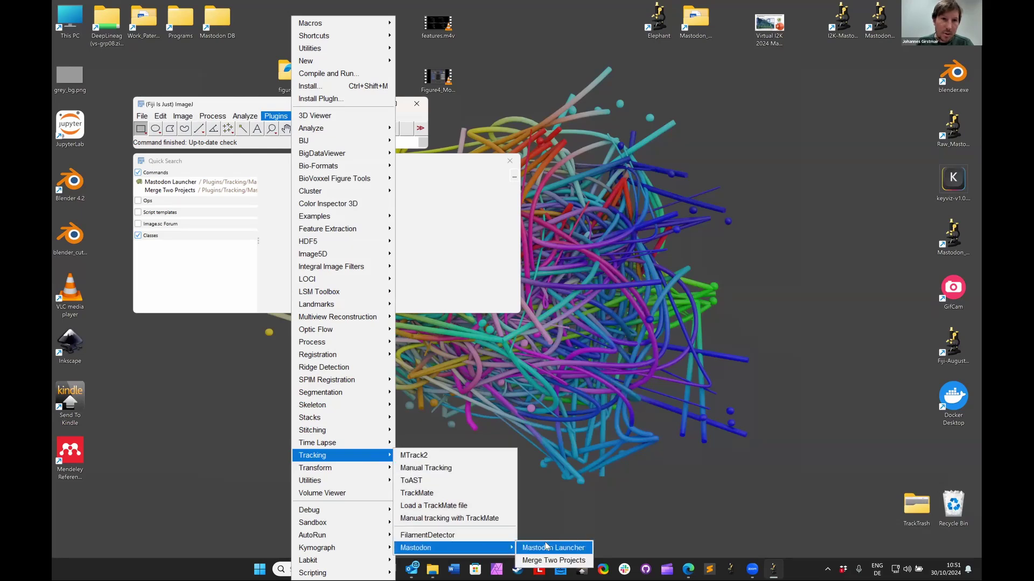
{"action": "left_click", "coordinate": [546, 548]}
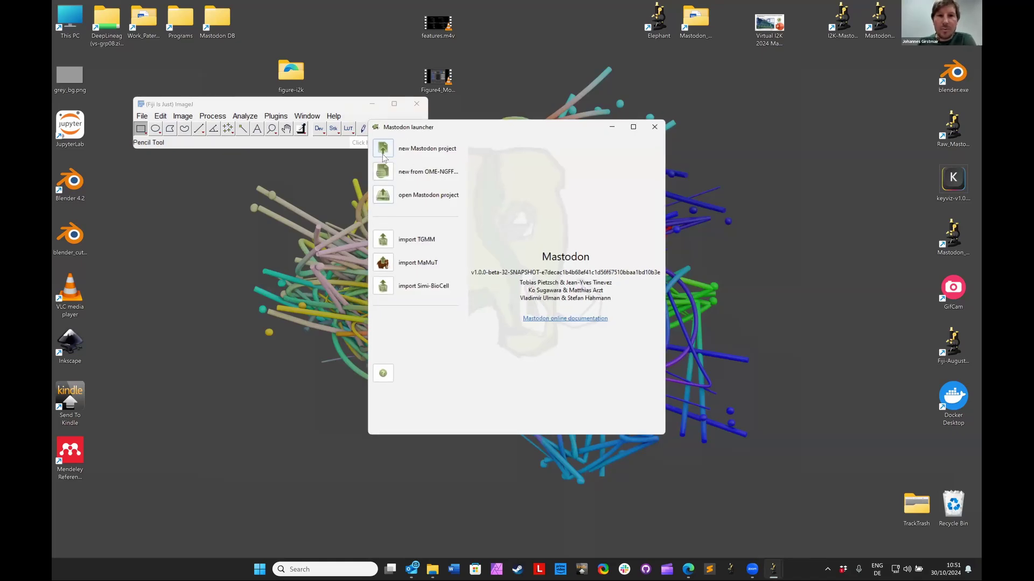
Try to open the saved project dataset-i2k.mastodon, decline opening it with dummy images, and put the error console away
{"action": "left_click", "coordinate": [383, 195]}
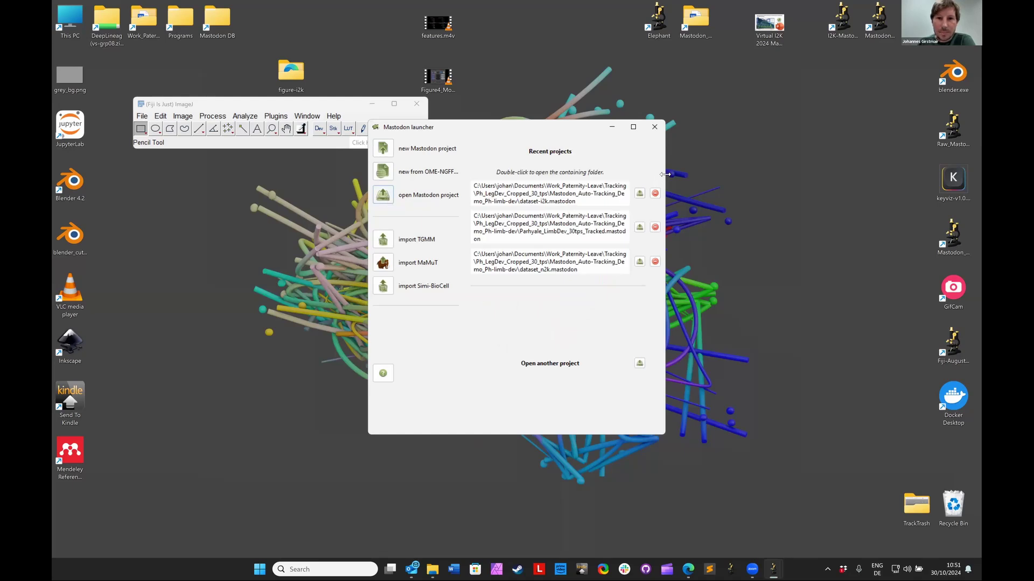
{"action": "left_click_drag", "start_coordinate": [665, 173], "coordinate": [751, 174]}
{"action": "left_click", "coordinate": [725, 351]}
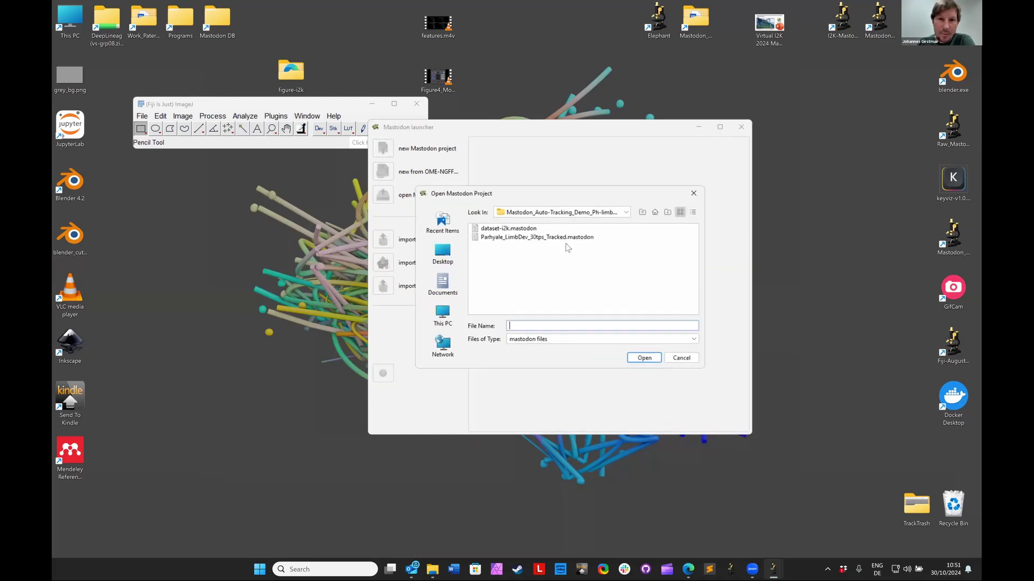
{"action": "left_click", "coordinate": [495, 230]}
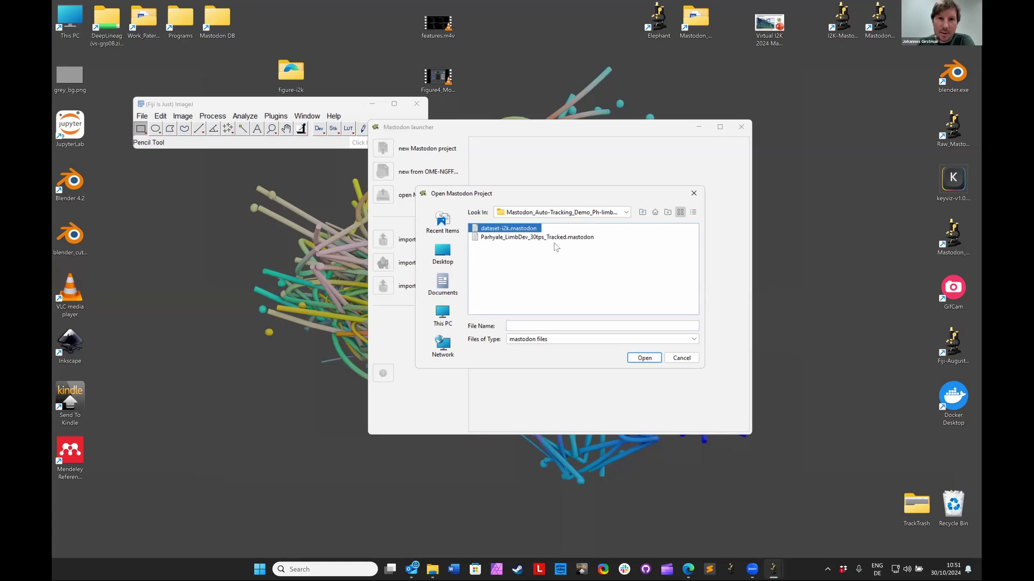
{"action": "left_click", "coordinate": [643, 358]}
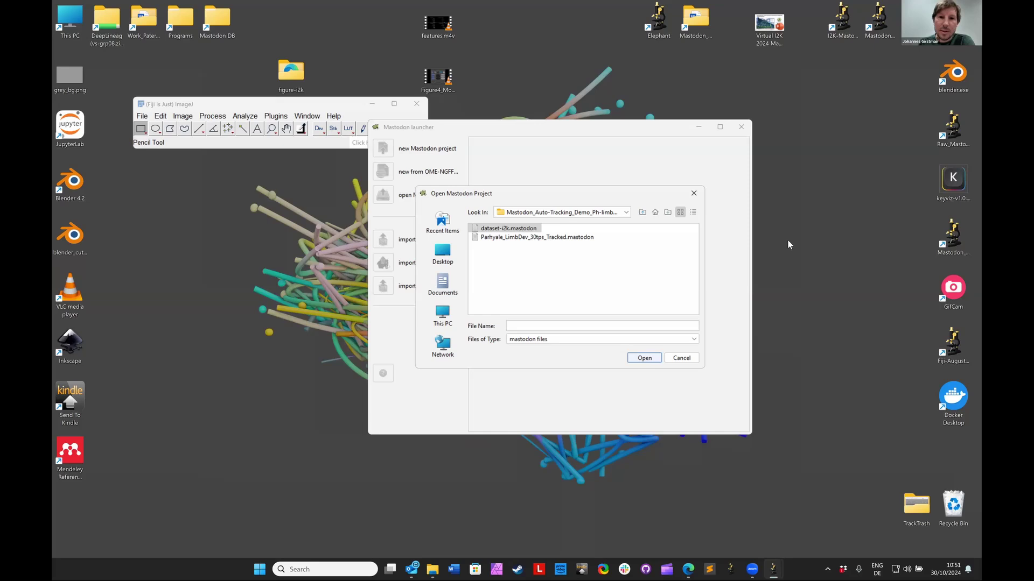
{"action": "left_click", "coordinate": [506, 227]}
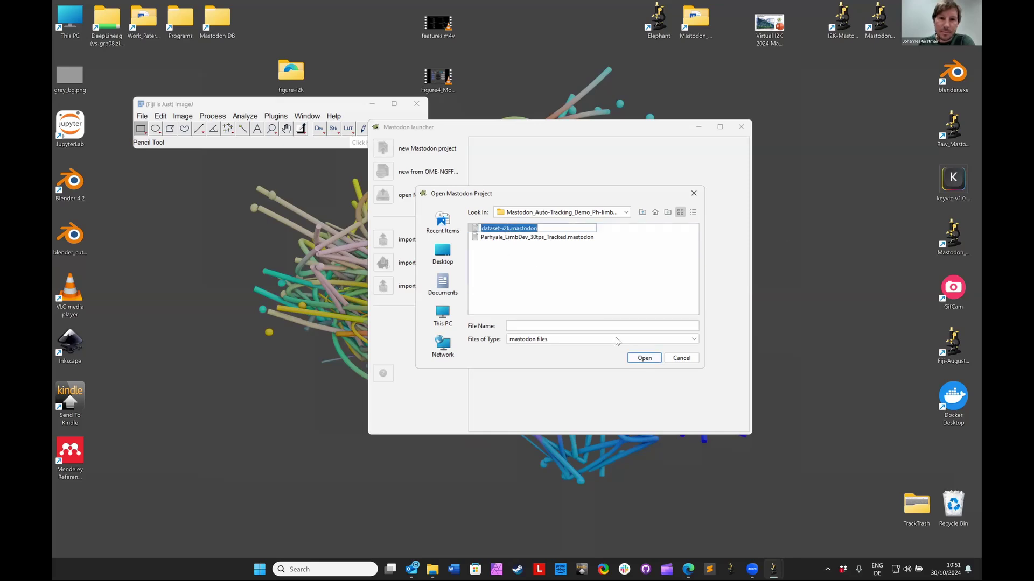
{"action": "left_click", "coordinate": [522, 238]}
{"action": "double_click", "coordinate": [509, 228]}
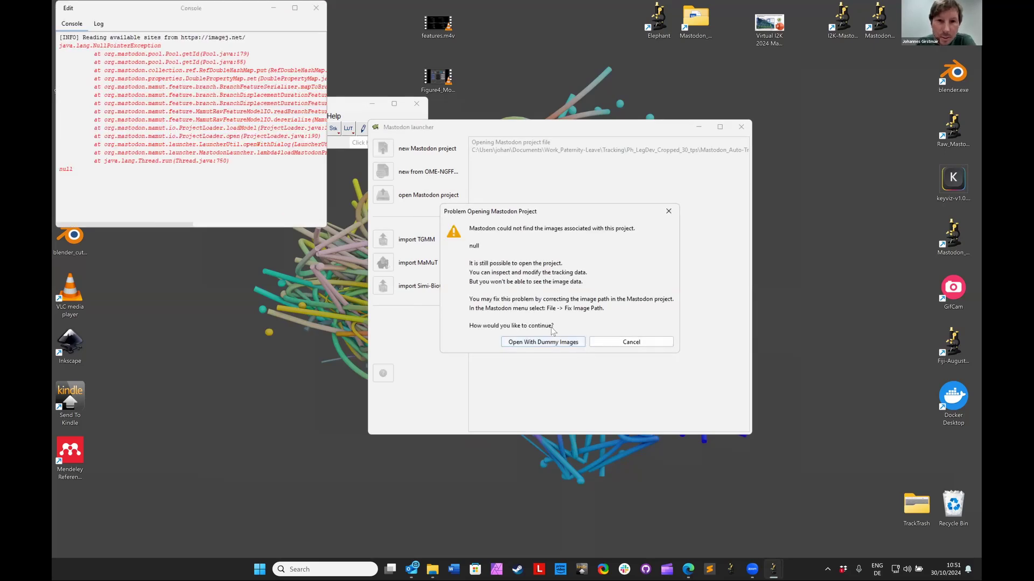
{"action": "left_click", "coordinate": [631, 342]}
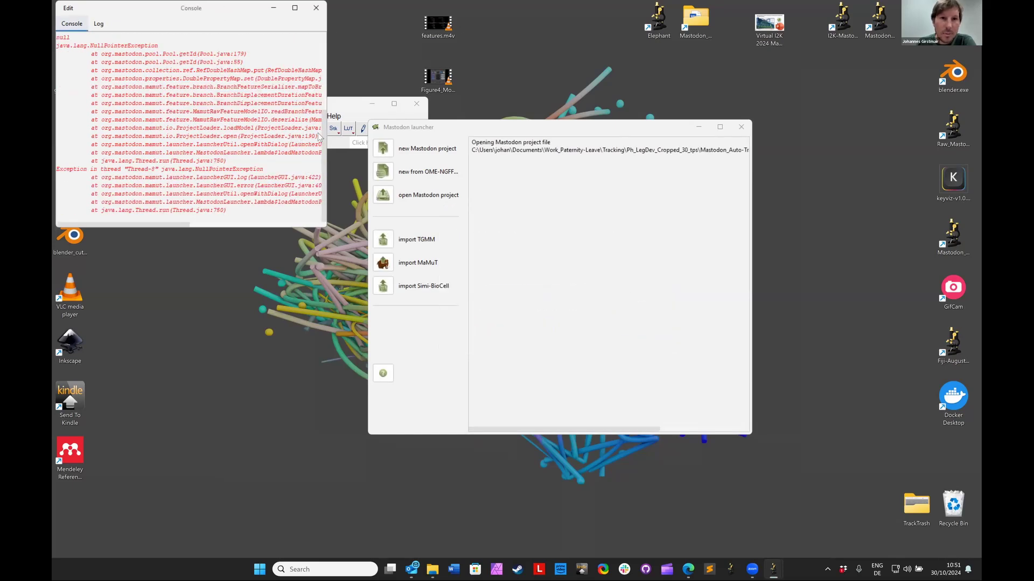
{"action": "key", "text": "super+Down"}
Open the existing Mastodon project Parhyale_LimbDev_30tps_Tracked.mastodon
{"action": "left_click", "coordinate": [391, 197]}
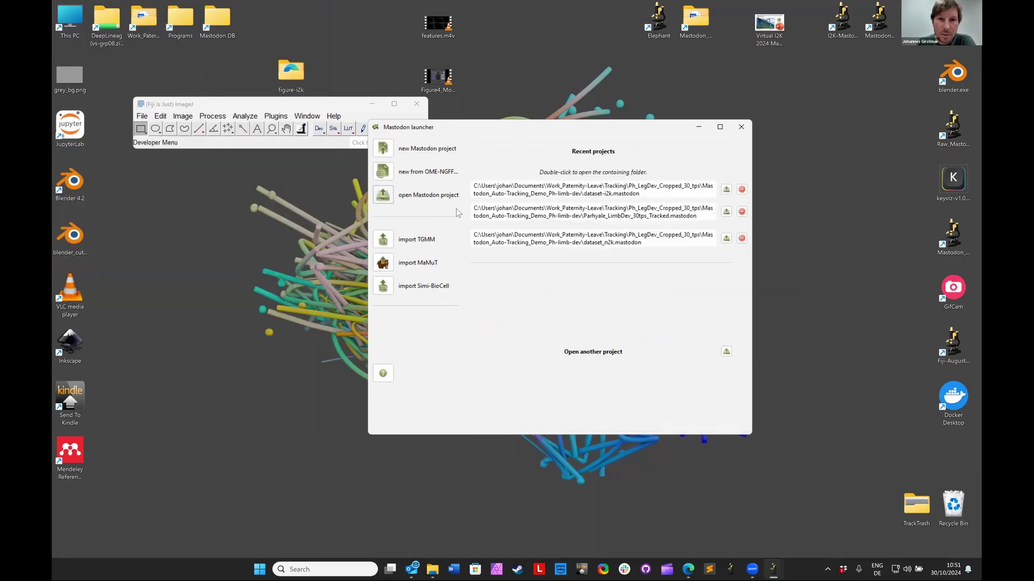
{"action": "left_click", "coordinate": [726, 352]}
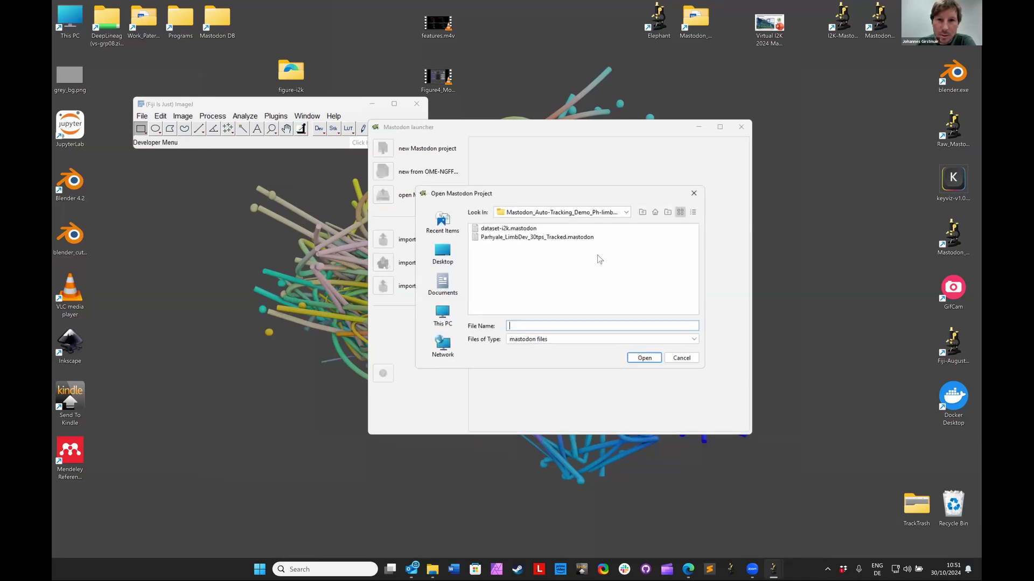
{"action": "double_click", "coordinate": [561, 240]}
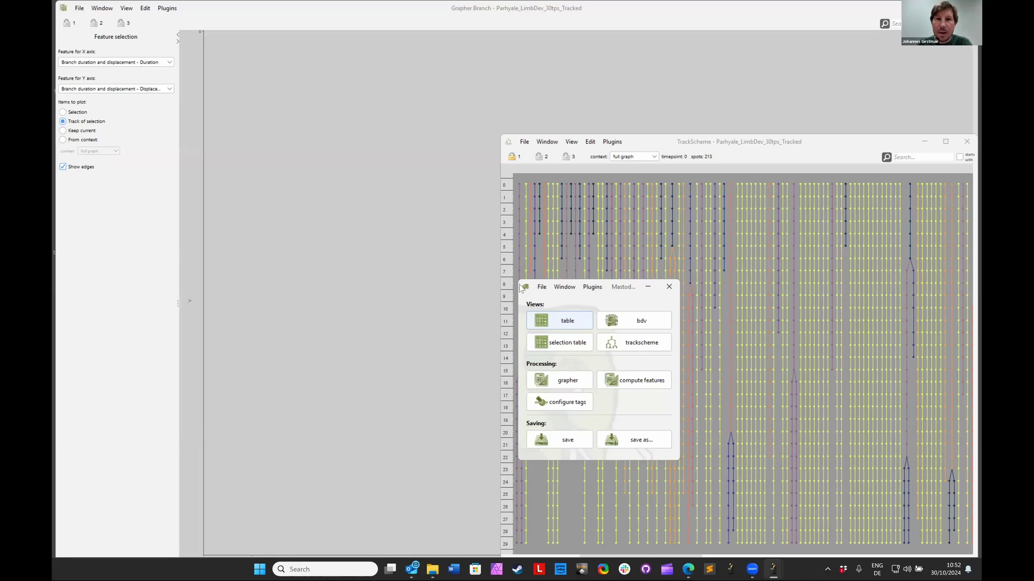
Move the Mastodon main window and TrackScheme clear of each other and put the Grapher Branch window away
{"action": "left_click_drag", "start_coordinate": [521, 289], "coordinate": [204, 118]}
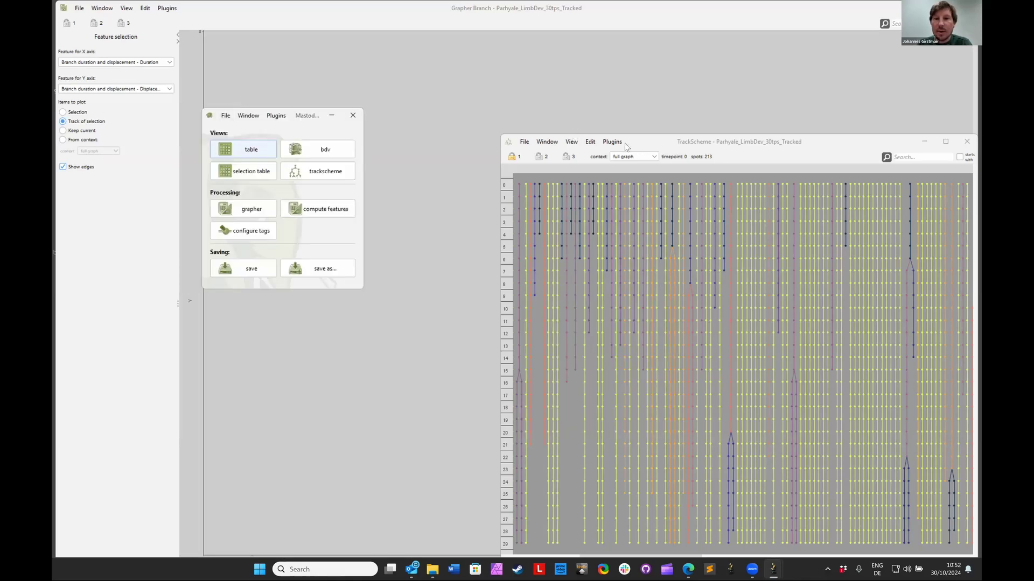
{"action": "left_click_drag", "start_coordinate": [628, 143], "coordinate": [624, 144]}
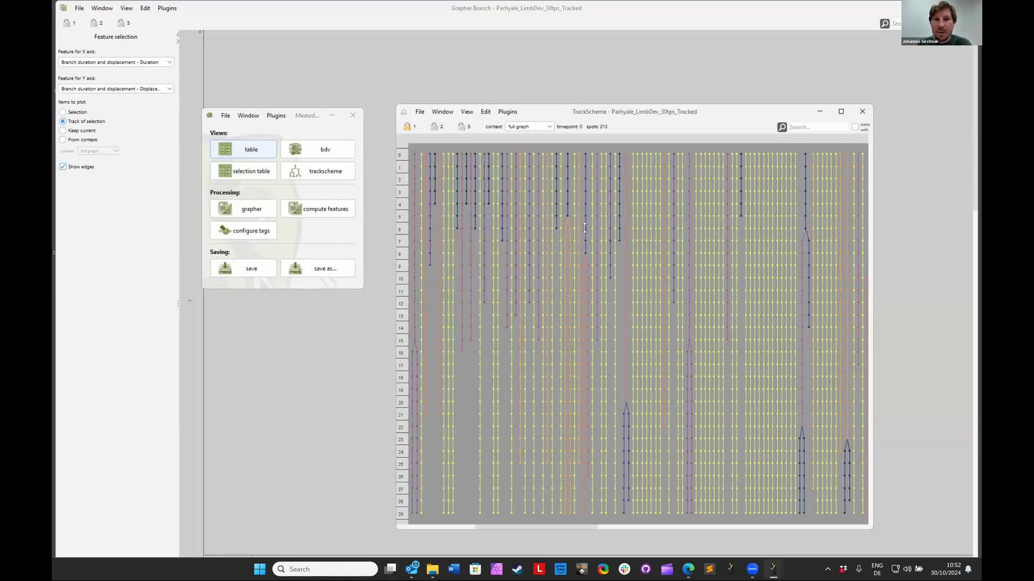
{"action": "left_click", "coordinate": [846, 109]}
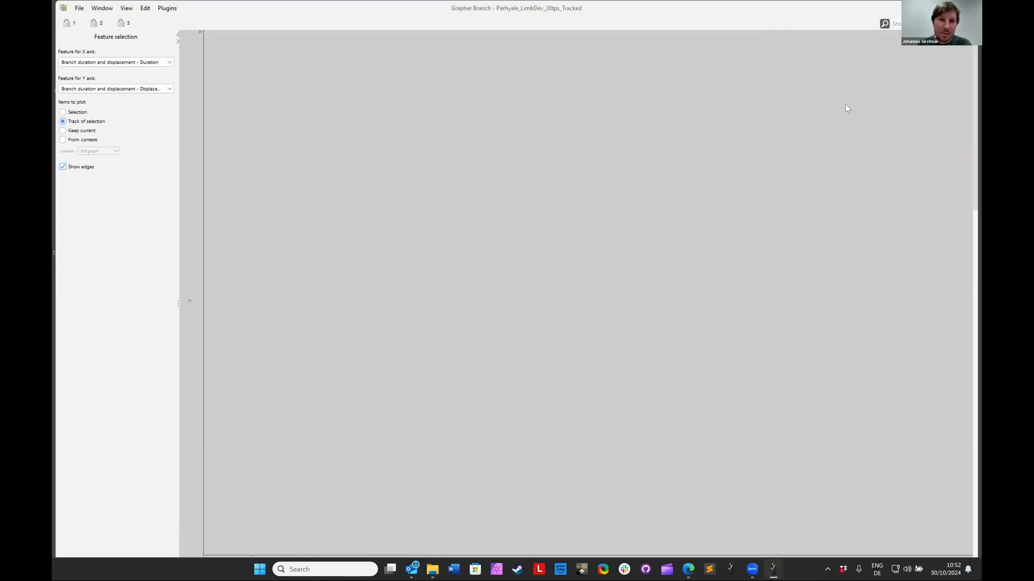
{"action": "key", "text": "ctrl+w"}
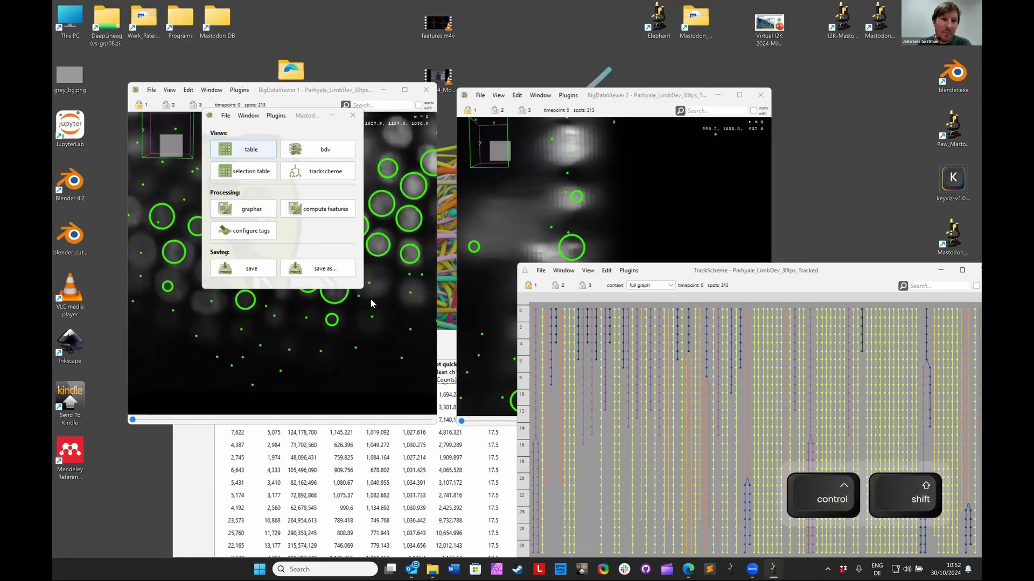
Arrange BigDataViewer 1 and TrackScheme side by side, with the Mastodon main window in the desktop's corner
{"action": "scroll", "coordinate": [370, 299], "scroll_direction": "down", "scroll_amount": 2}
{"action": "left_click", "coordinate": [204, 118]}
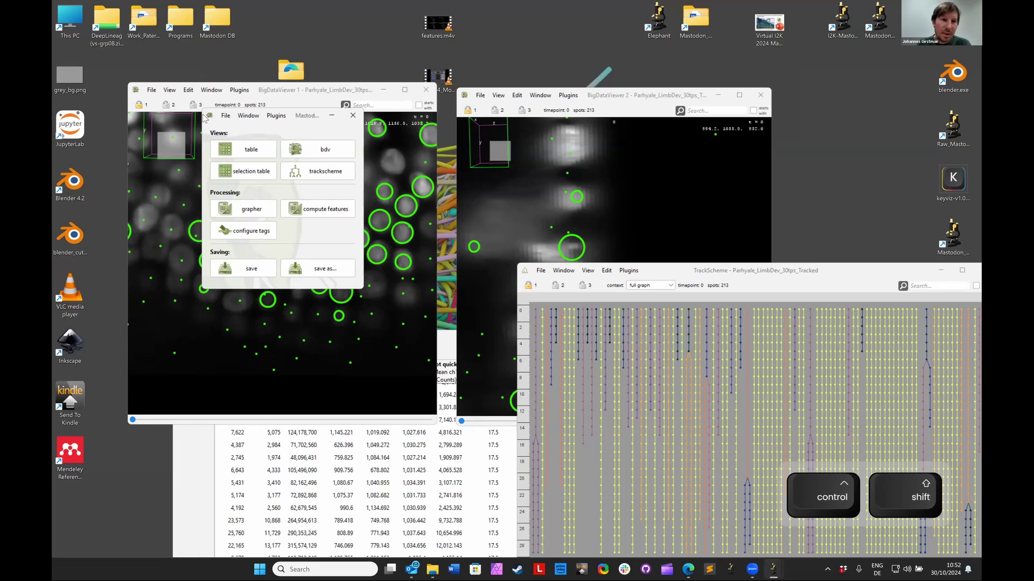
{"action": "left_click_drag", "start_coordinate": [218, 74], "coordinate": [65, 54]}
{"action": "left_click", "coordinate": [279, 91]}
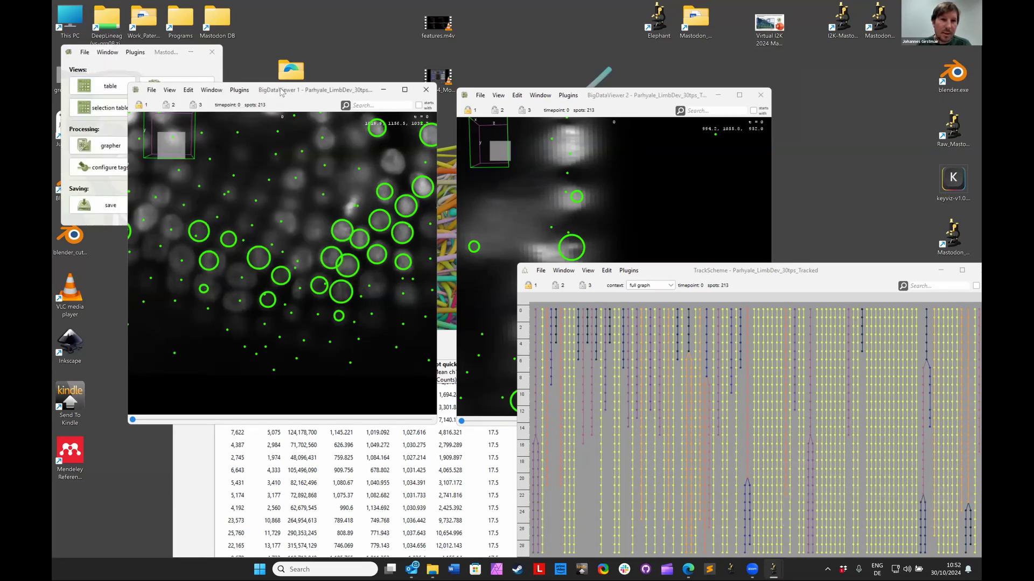
{"action": "left_click_drag", "start_coordinate": [280, 92], "coordinate": [304, 188]}
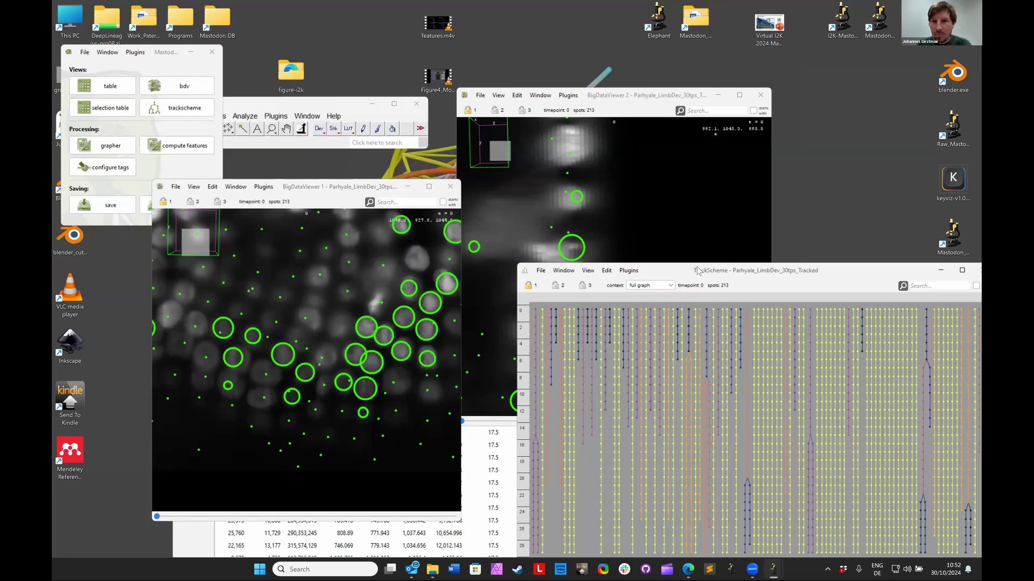
{"action": "left_click_drag", "start_coordinate": [698, 271], "coordinate": [673, 217]}
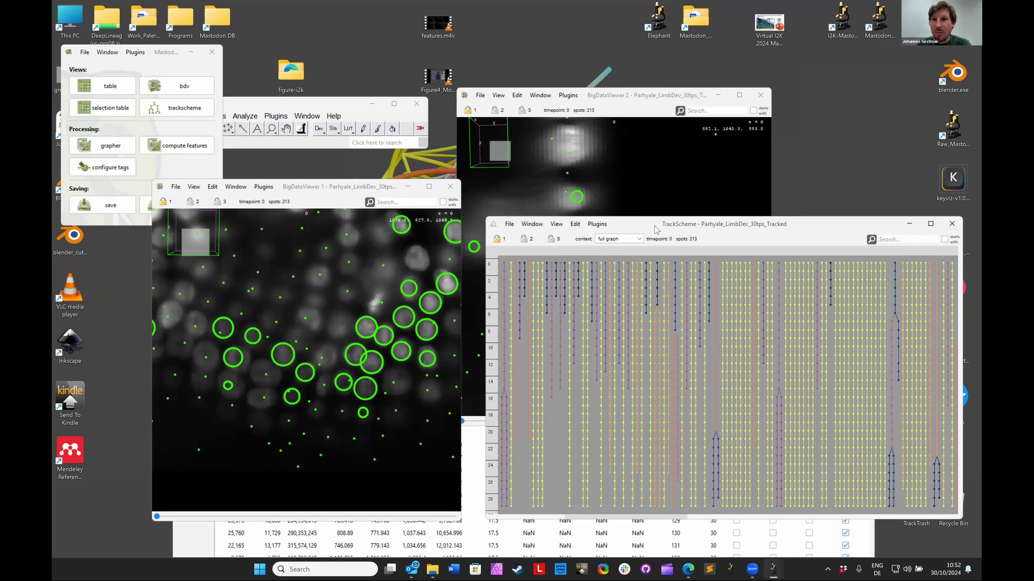
{"action": "mouse_move", "coordinate": [654, 225]}
{"action": "left_mouse_down"}
{"action": "mouse_move", "coordinate": [644, 228]}
{"action": "mouse_move", "coordinate": [654, 232]}
{"action": "left_mouse_up"}
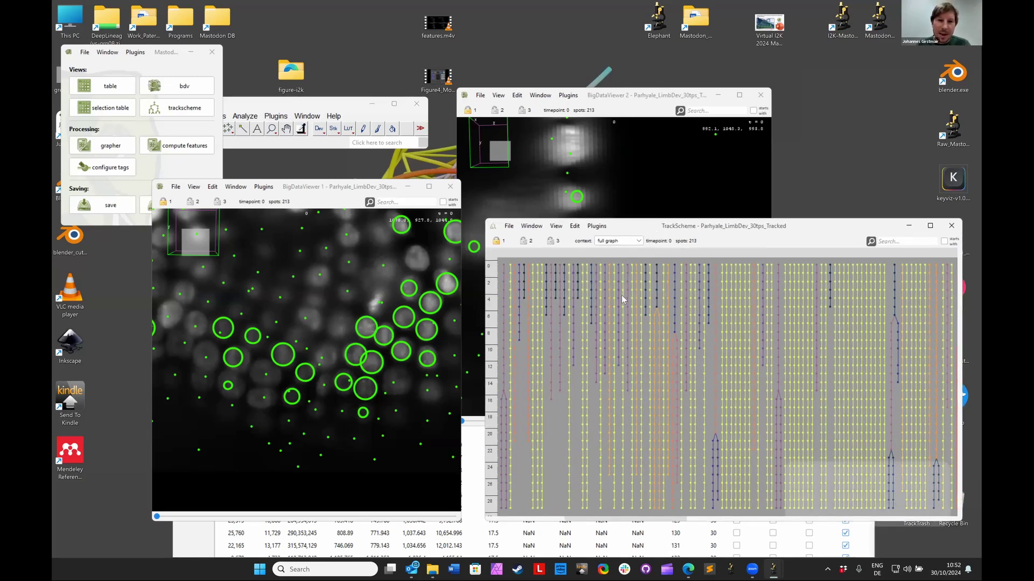
Examine the colour-coded tracks in TrackScheme up close and the matching nuclei in BigDataViewer 1
{"action": "scroll", "coordinate": [622, 295], "scroll_direction": "up", "scroll_amount": 2, "text": "ctrl+shift"}
{"action": "scroll", "coordinate": [337, 277], "scroll_direction": "down", "scroll_amount": 2, "text": "shift"}
{"action": "scroll", "coordinate": [334, 270], "scroll_direction": "down", "scroll_amount": 2, "text": "shift"}
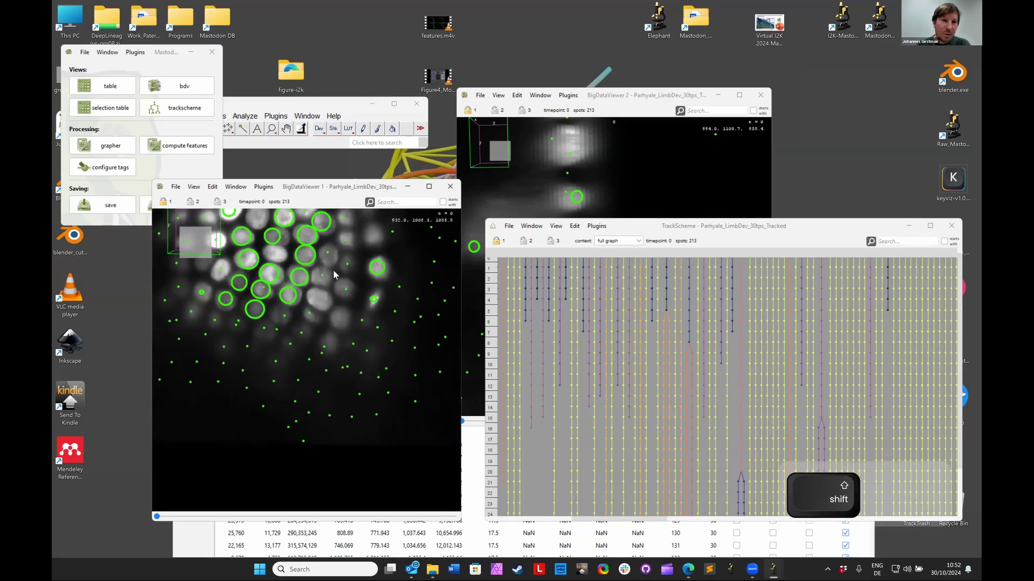
{"action": "scroll", "coordinate": [324, 334], "scroll_direction": "down", "scroll_amount": 2, "text": "ctrl+shift"}
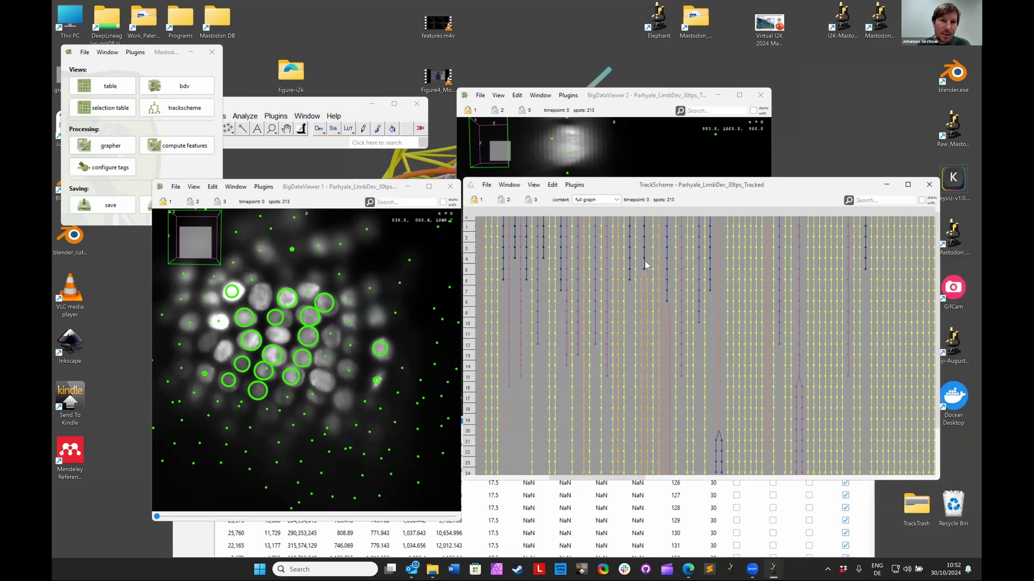
{"action": "scroll", "coordinate": [686, 291], "scroll_direction": "up", "scroll_amount": 5, "text": "ctrl+shift"}
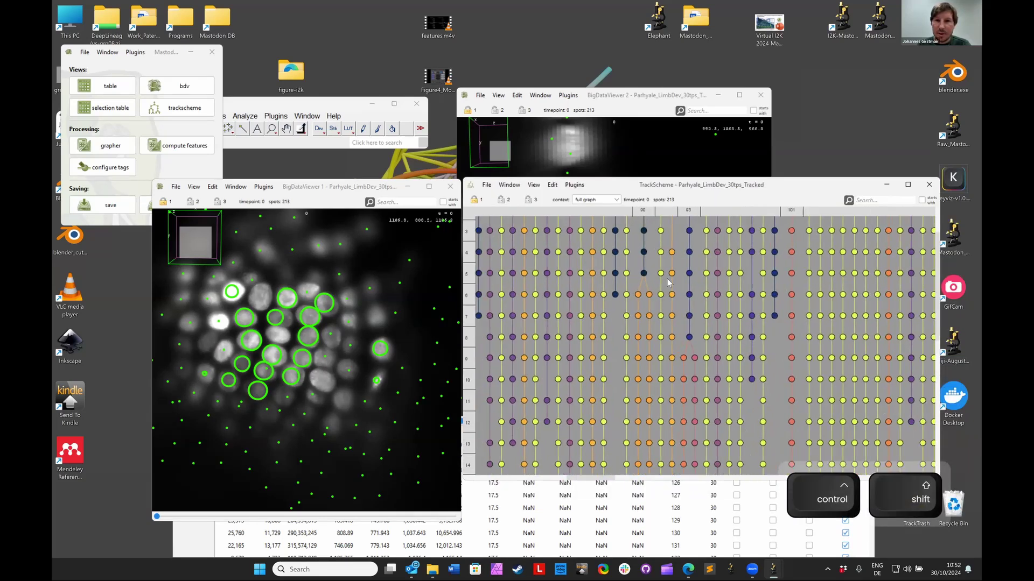
{"action": "scroll", "coordinate": [686, 291], "scroll_direction": "down", "scroll_amount": 5, "text": "ctrl+shift"}
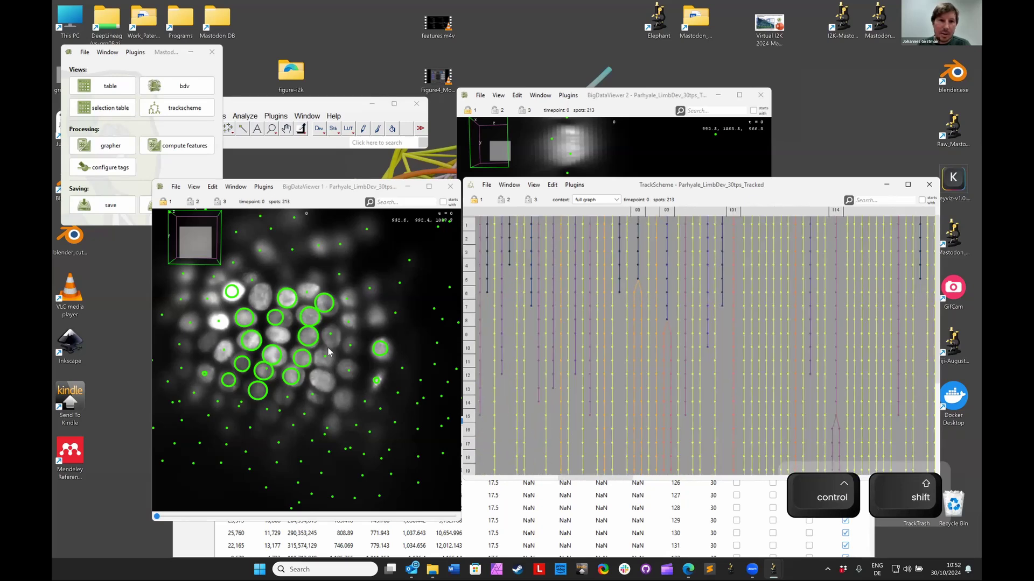
Bring the whole sample into view in BigDataViewer 1 and browse forward through its timepoints
{"action": "scroll", "coordinate": [318, 353], "scroll_direction": "down", "scroll_amount": 5, "text": "ctrl+shift"}
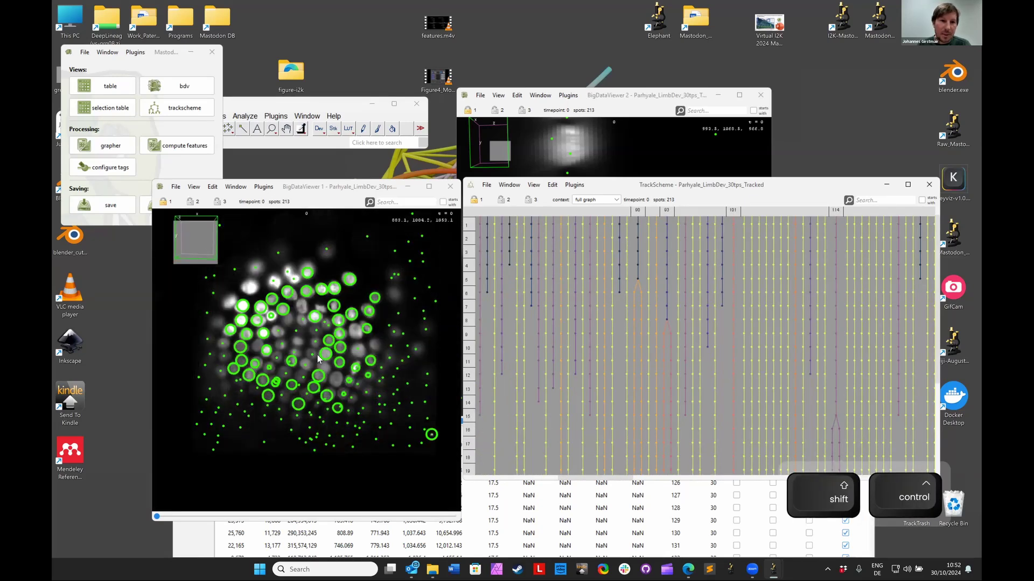
{"action": "left_click_drag", "start_coordinate": [156, 517], "coordinate": [305, 516]}
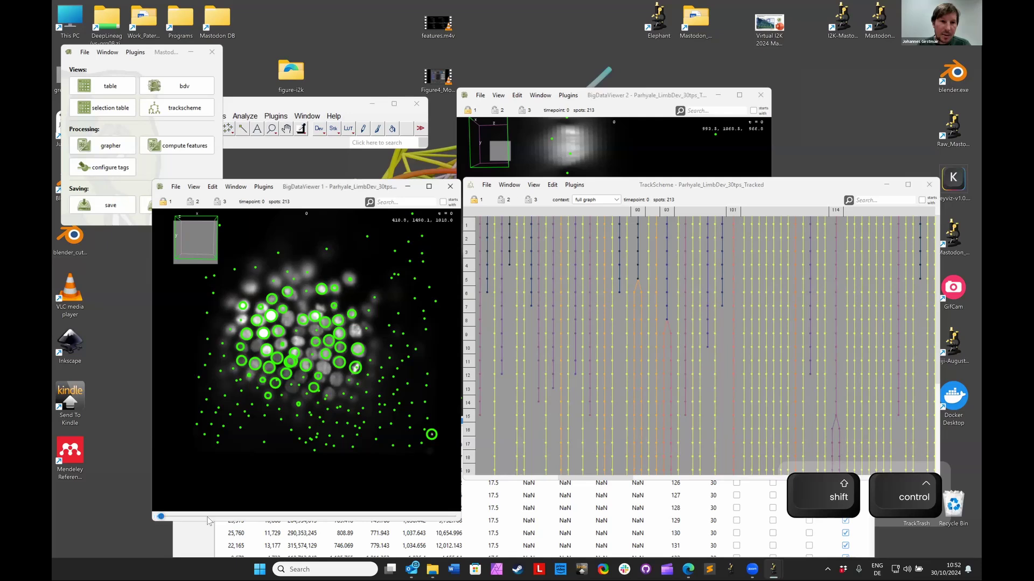
{"action": "left_click", "coordinate": [200, 515]}
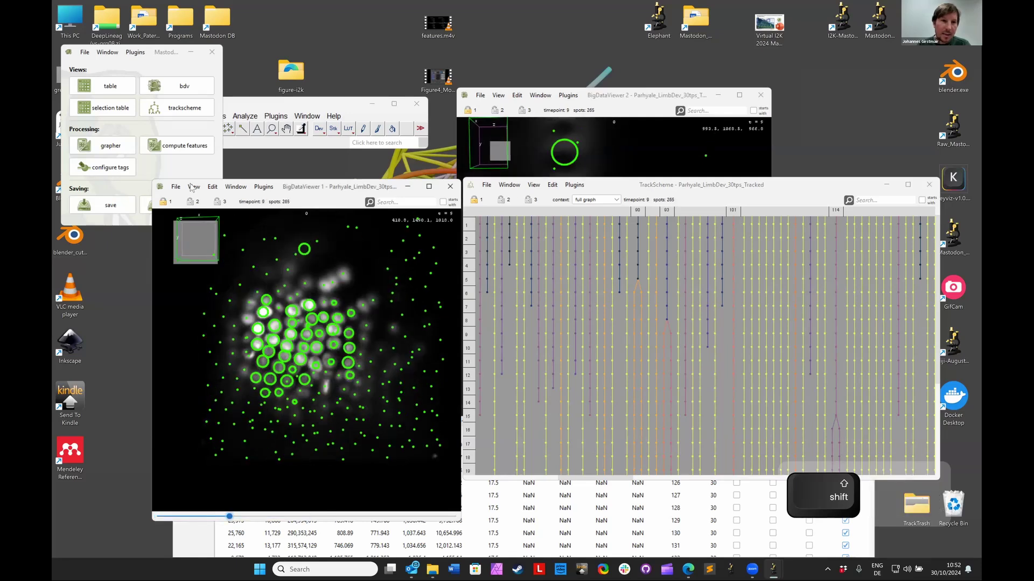
Colour BigDataViewer 1 and TrackScheme by Link velocity and enlarge the coloured spots in TrackScheme
{"action": "left_click", "coordinate": [194, 187]}
{"action": "mouse_move", "coordinate": [248, 201]}
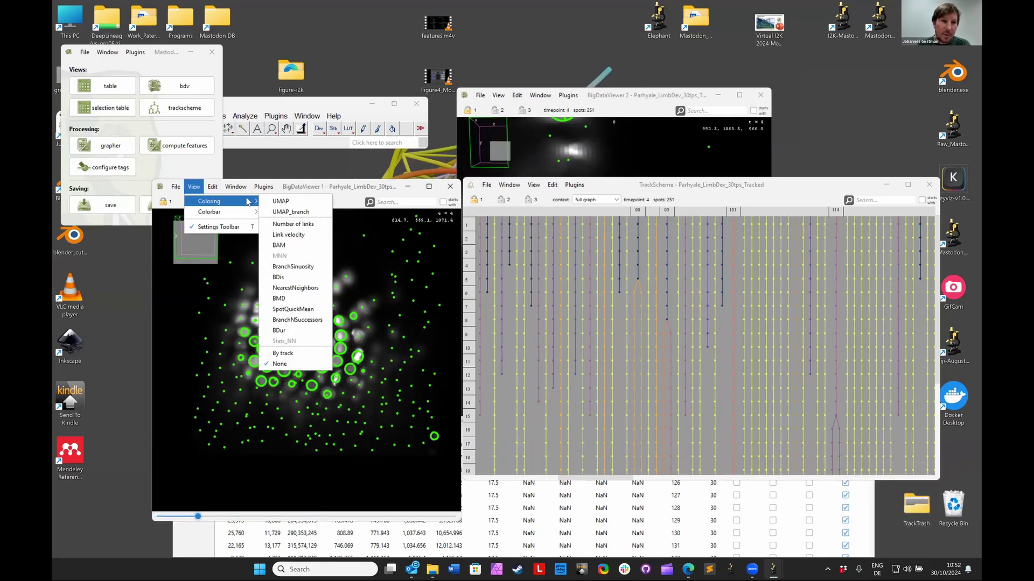
{"action": "left_click", "coordinate": [290, 235]}
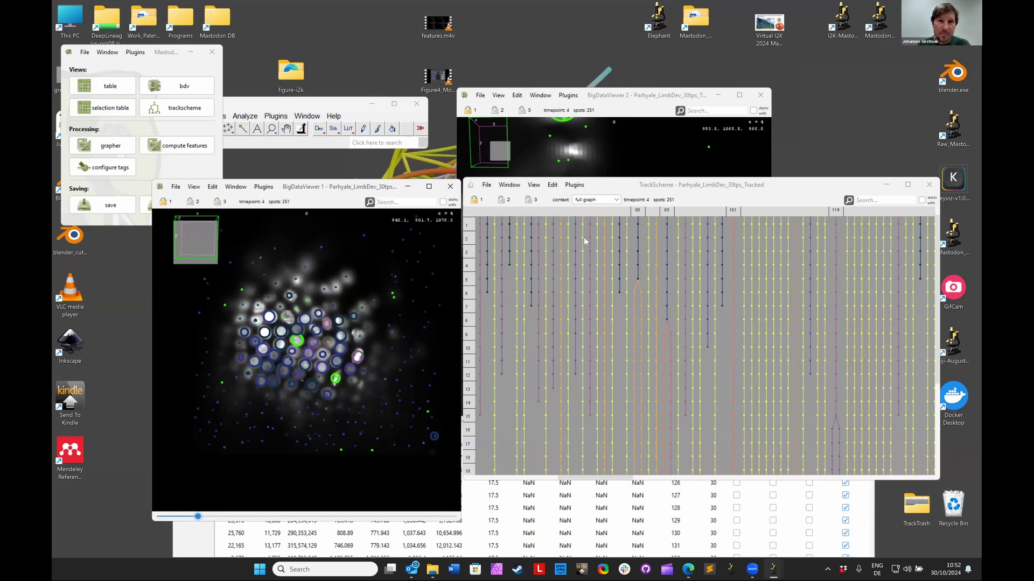
{"action": "left_click", "coordinate": [533, 184]}
{"action": "mouse_move", "coordinate": [554, 199]}
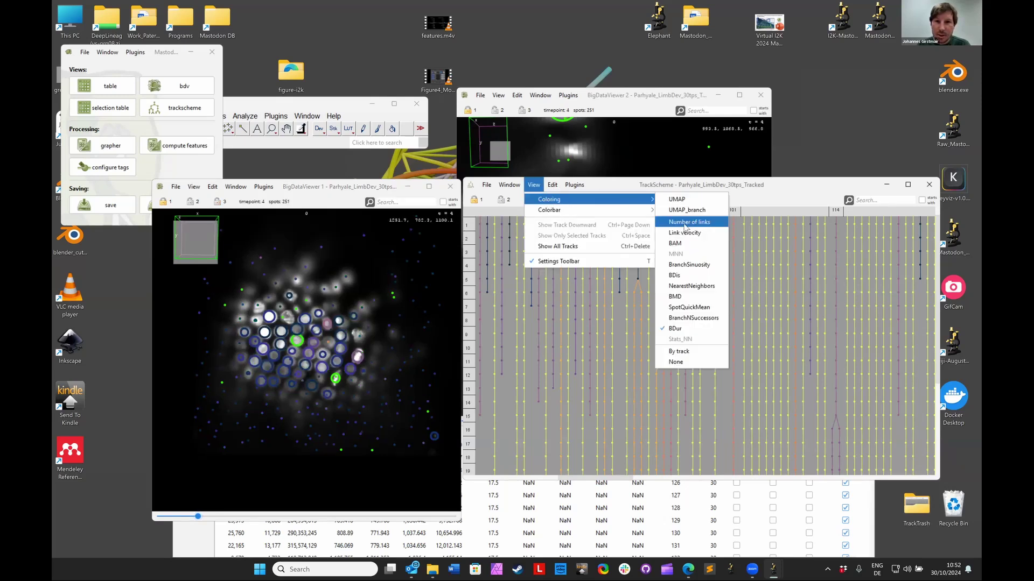
{"action": "left_click", "coordinate": [686, 235]}
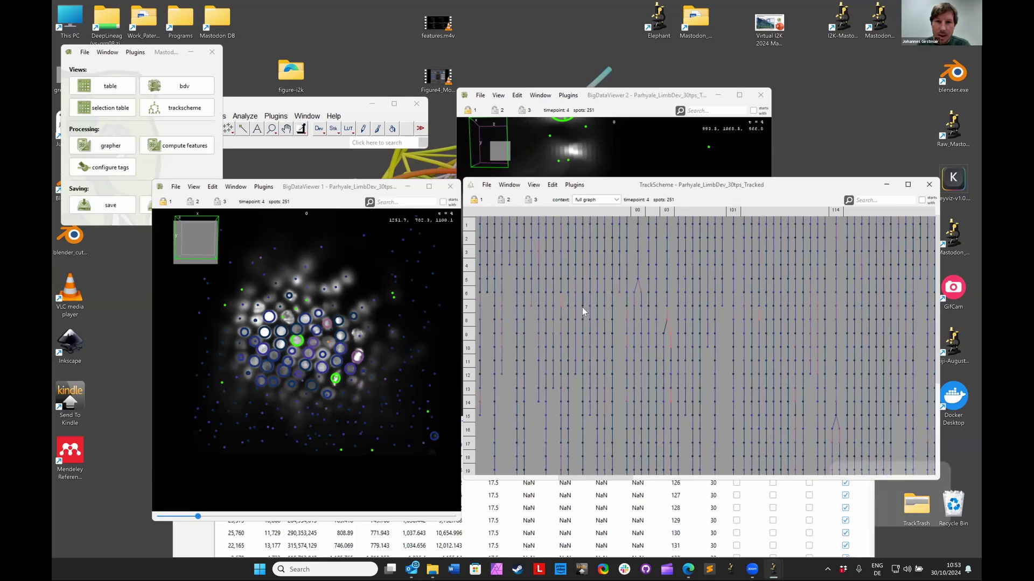
{"action": "scroll", "coordinate": [664, 328], "scroll_direction": "up", "scroll_amount": 5, "text": "ctrl+shift"}
{"action": "scroll", "coordinate": [664, 328], "scroll_direction": "down", "scroll_amount": 5, "text": "ctrl+shift"}
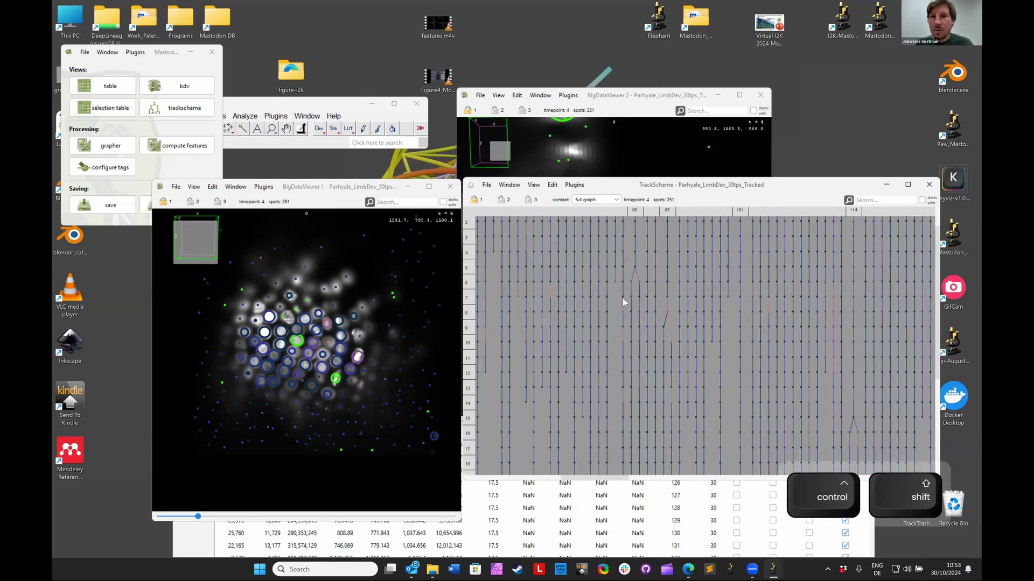
{"action": "scroll", "coordinate": [658, 311], "scroll_direction": "up", "scroll_amount": 5, "text": "ctrl+shift"}
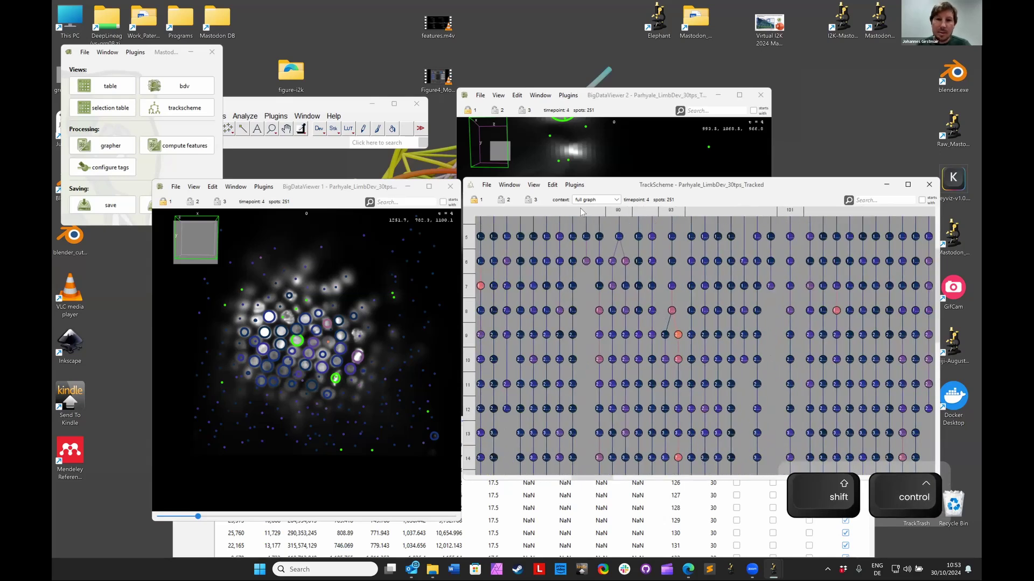
Open the Feature Color Modes settings in the project's preferences
{"action": "left_click", "coordinate": [486, 186]}
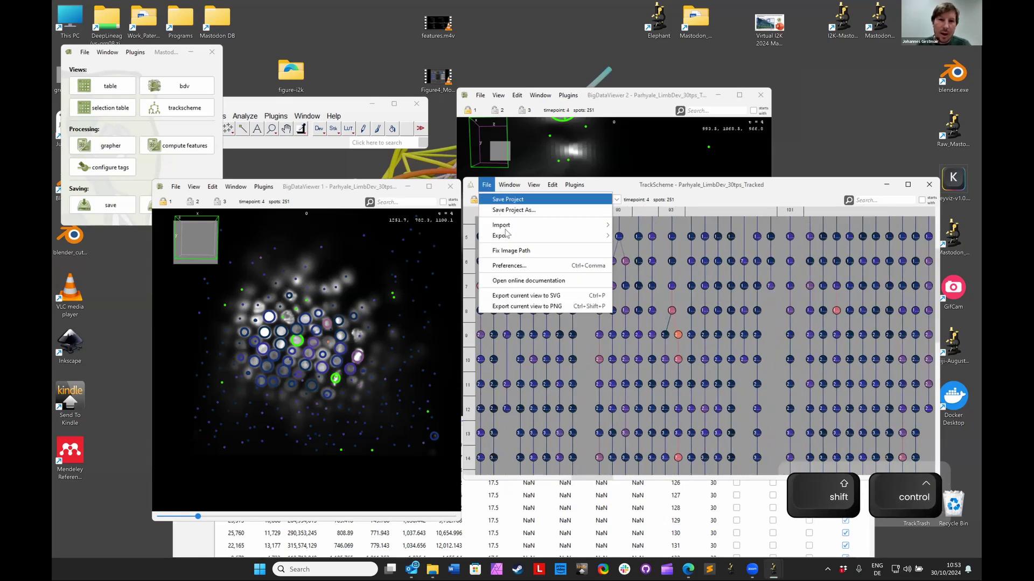
{"action": "left_click", "coordinate": [509, 265]}
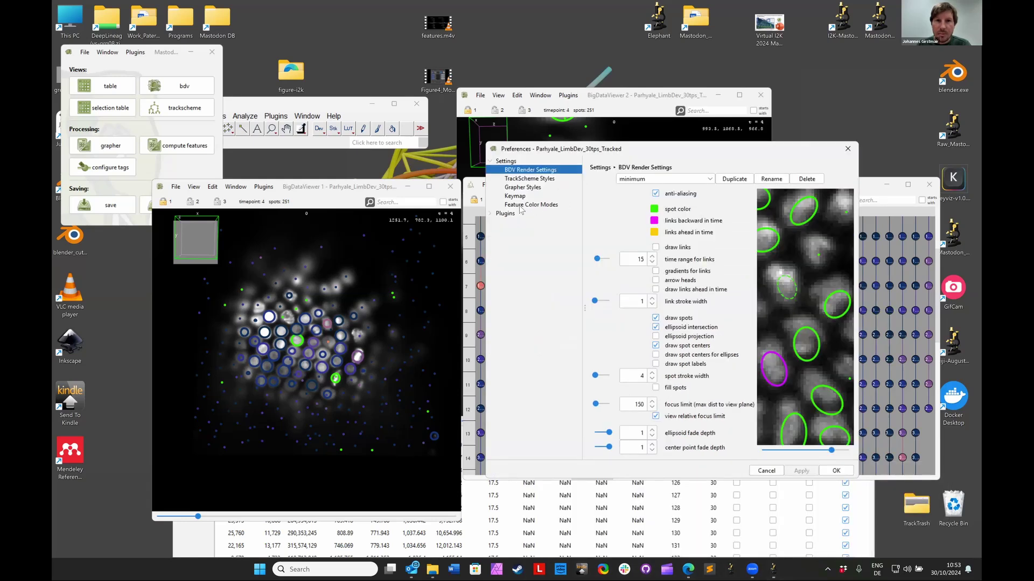
{"action": "left_click", "coordinate": [521, 205]}
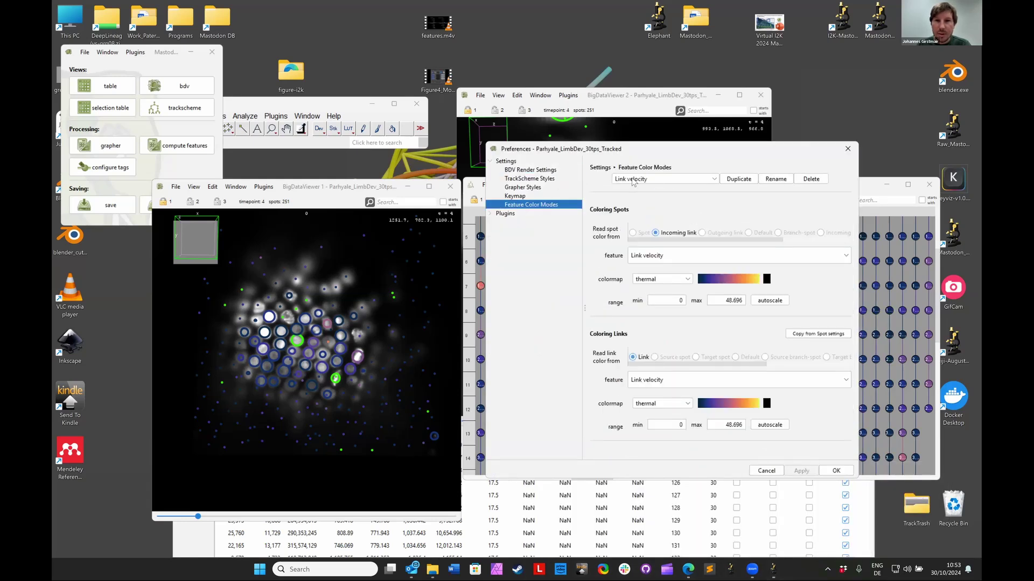
Try Branch-spot and Spot as the source of the spot colours and look through the features each offers
{"action": "mouse_move", "coordinate": [661, 241]}
{"action": "left_mouse_down"}
{"action": "mouse_move", "coordinate": [698, 241]}
{"action": "mouse_move", "coordinate": [662, 241]}
{"action": "left_mouse_up"}
{"action": "left_click", "coordinate": [655, 233]}
{"action": "left_click_drag", "start_coordinate": [668, 240], "coordinate": [707, 236]}
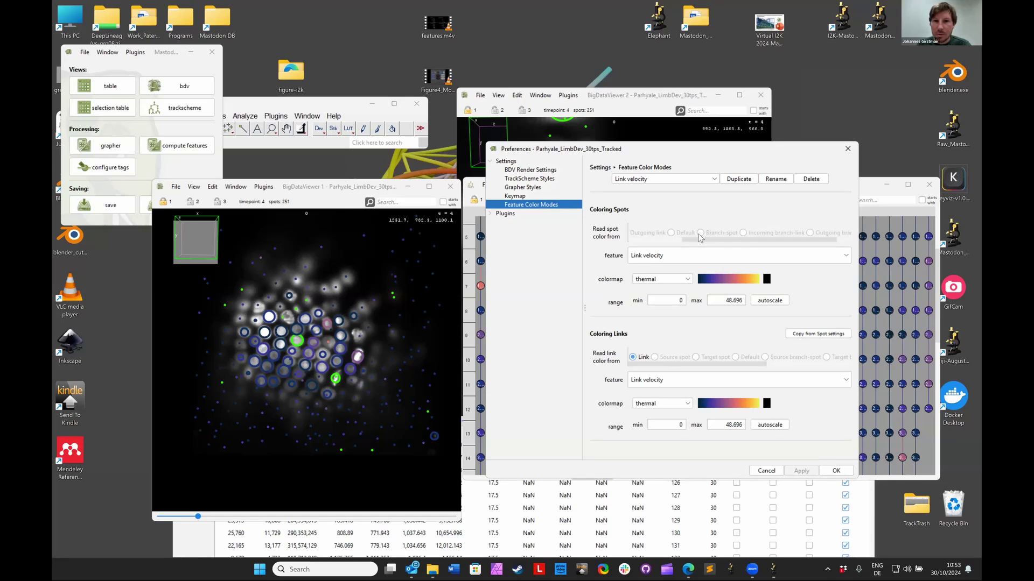
{"action": "left_click", "coordinate": [699, 233]}
{"action": "left_click", "coordinate": [682, 258]}
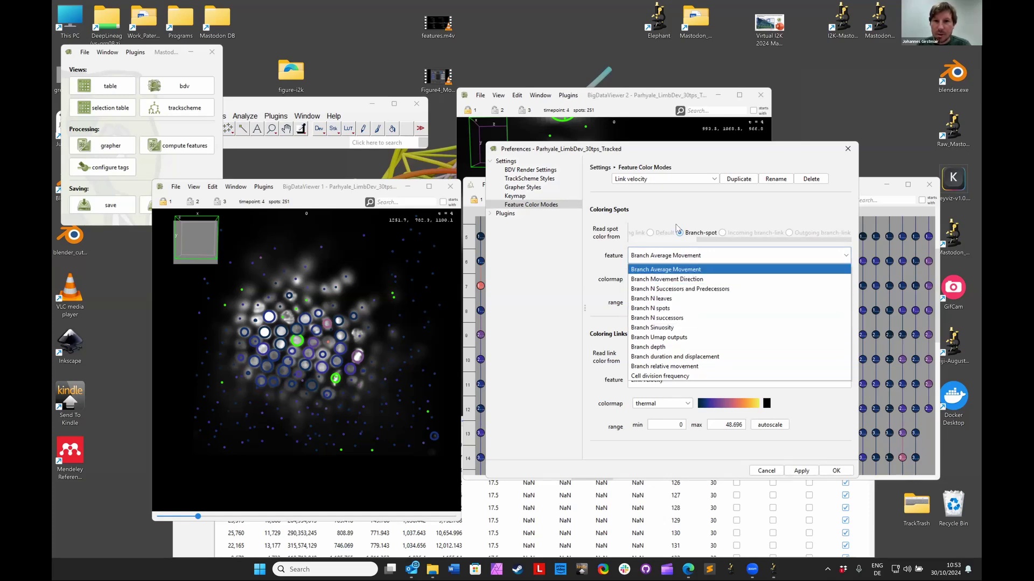
{"action": "left_click_drag", "start_coordinate": [703, 241], "coordinate": [636, 242]}
{"action": "left_click", "coordinate": [633, 233]}
{"action": "left_click", "coordinate": [670, 256]}
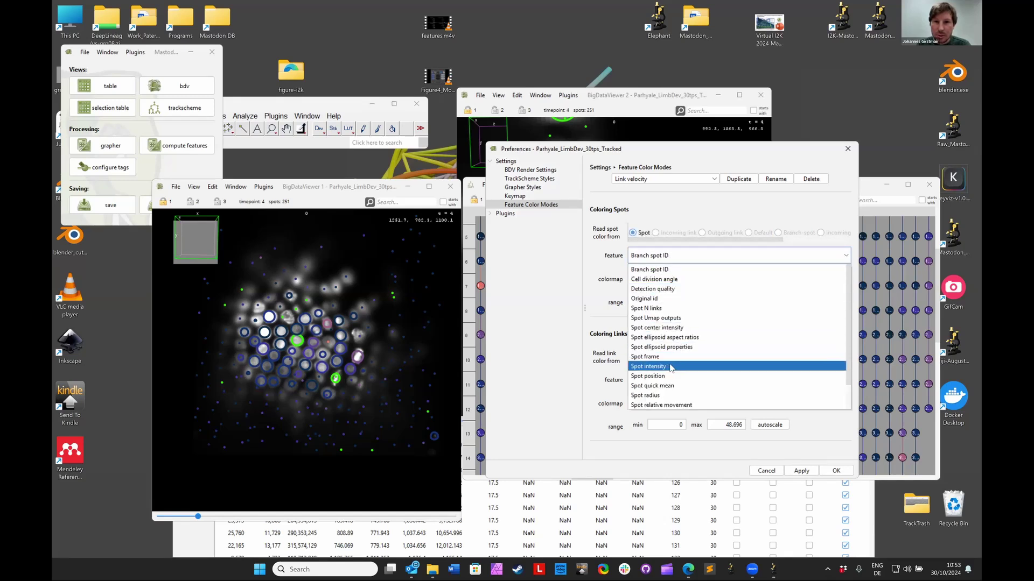
{"action": "left_click", "coordinate": [677, 213]}
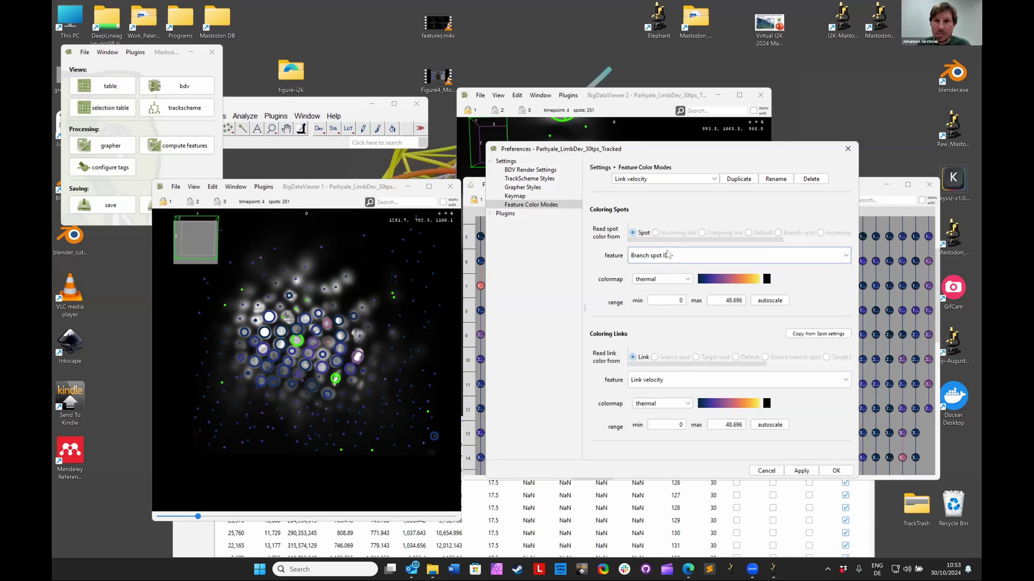
Set the Link velocity mode's spot colours to be read from the incoming link with the Link velocity feature
{"action": "left_click", "coordinate": [655, 233]}
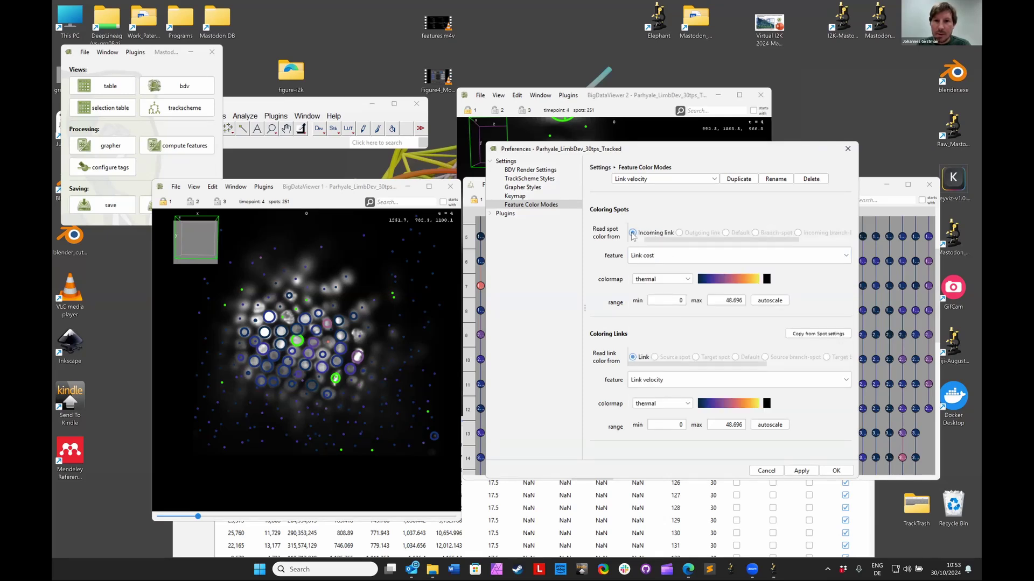
{"action": "left_click", "coordinate": [658, 257]}
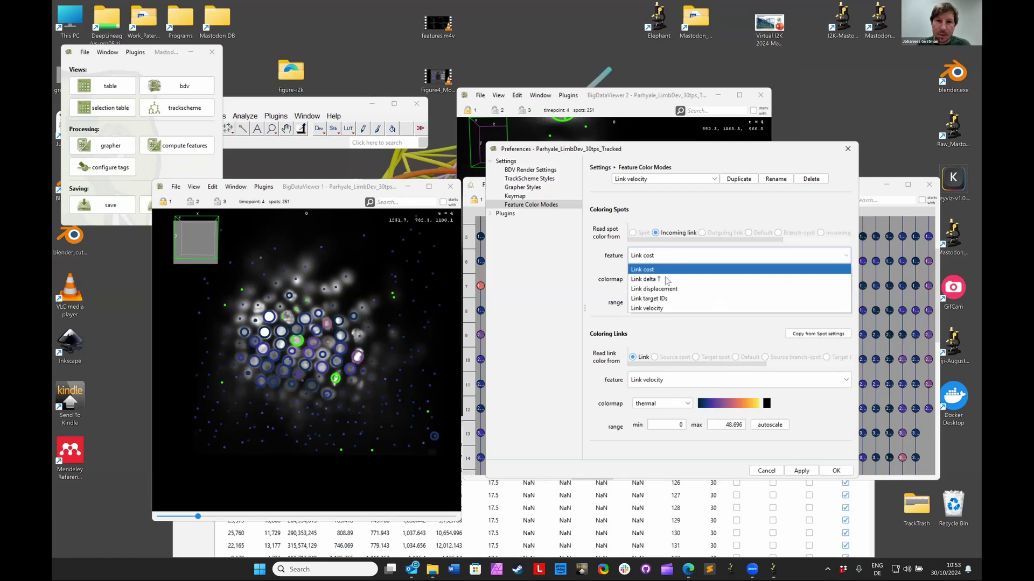
{"action": "left_click", "coordinate": [667, 308]}
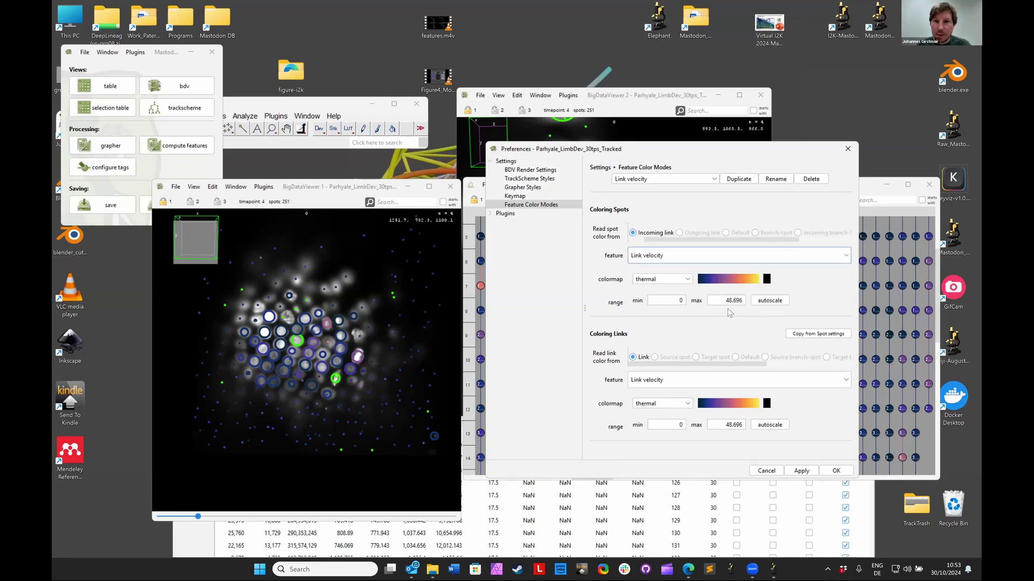
Autoscale the spot colour range, copy the spot settings to the link colouring and apply them
{"action": "left_click", "coordinate": [762, 304]}
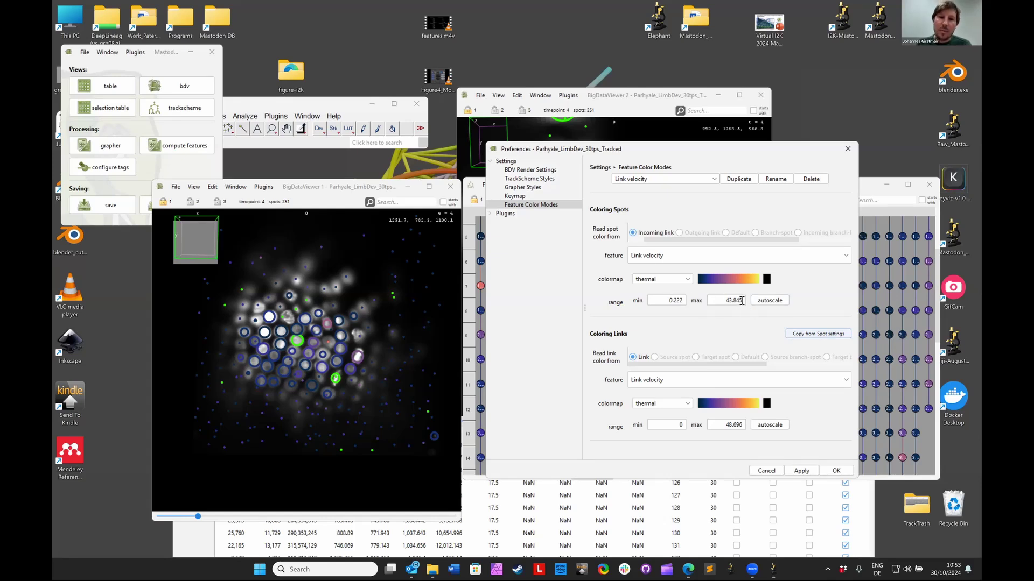
{"action": "left_click", "coordinate": [802, 335]}
{"action": "left_click", "coordinate": [800, 471]}
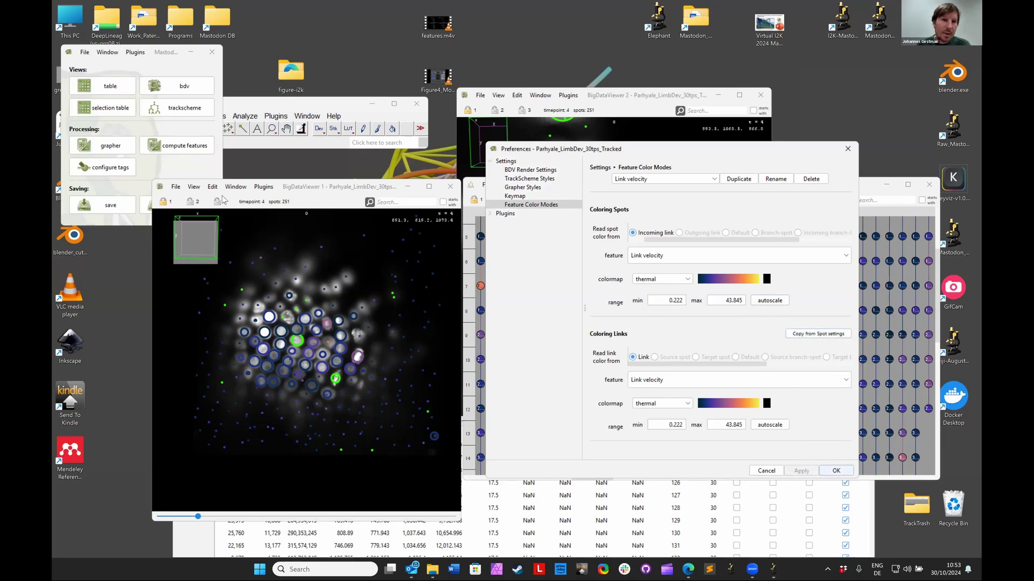
Reapply the Link velocity colouring in BigDataViewer 1 and browse the coloured nuclei through depth and time
{"action": "left_click", "coordinate": [194, 187]}
{"action": "mouse_move", "coordinate": [220, 201]}
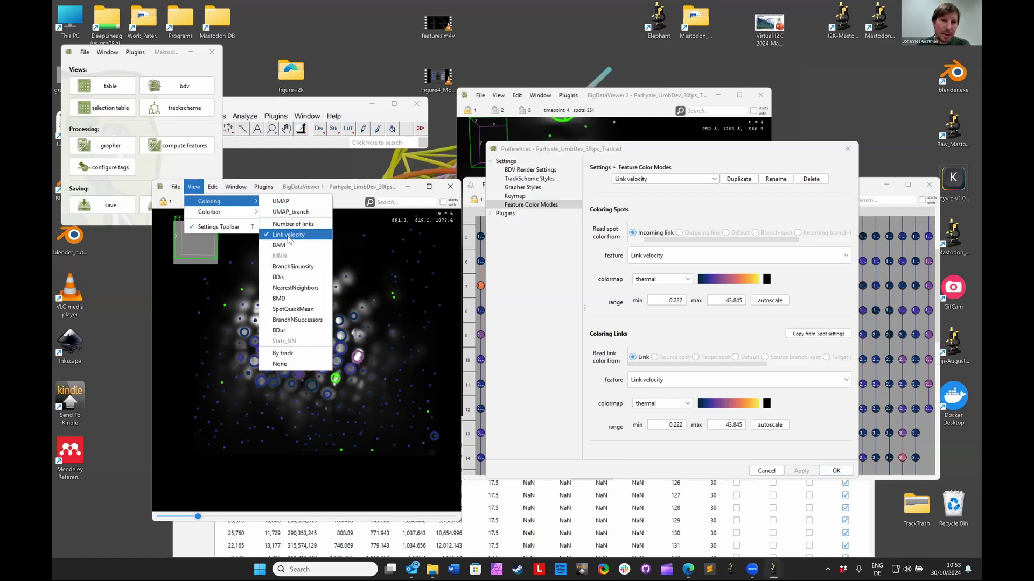
{"action": "left_click", "coordinate": [289, 234]}
{"action": "left_click", "coordinate": [195, 187]}
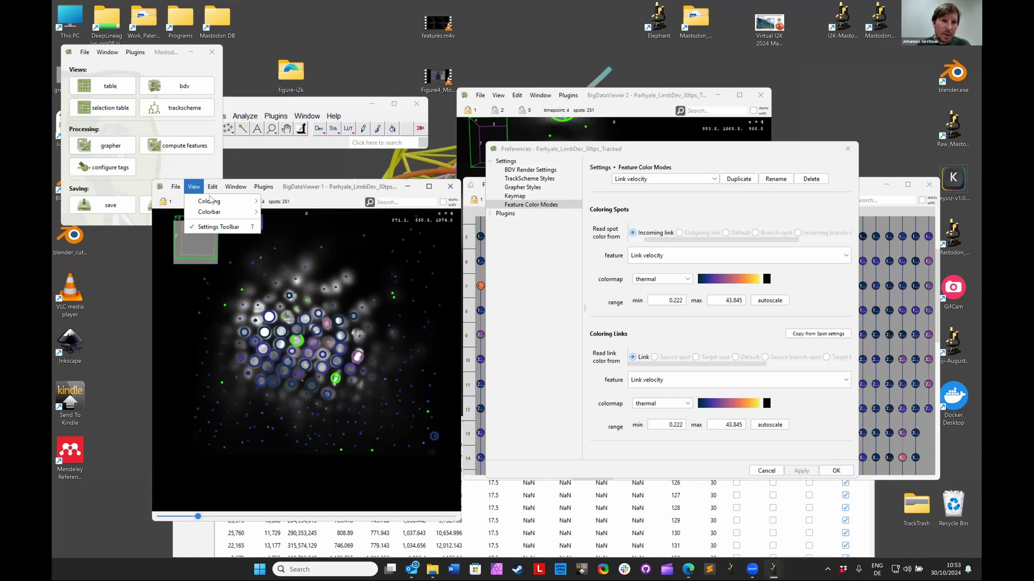
{"action": "mouse_move", "coordinate": [211, 203]}
{"action": "left_click", "coordinate": [313, 279]}
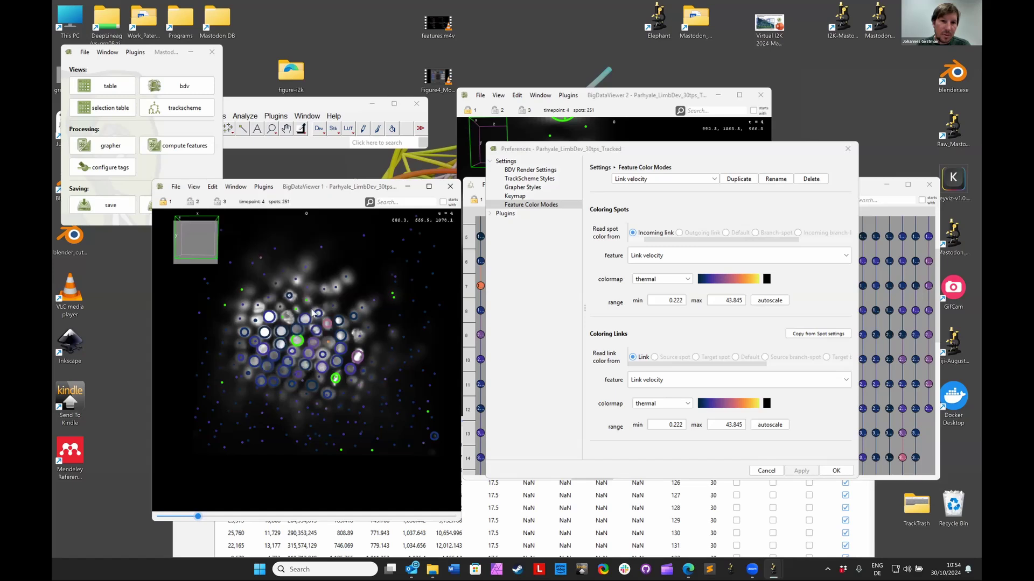
{"action": "scroll", "coordinate": [310, 323], "scroll_direction": "up", "scroll_amount": 3}
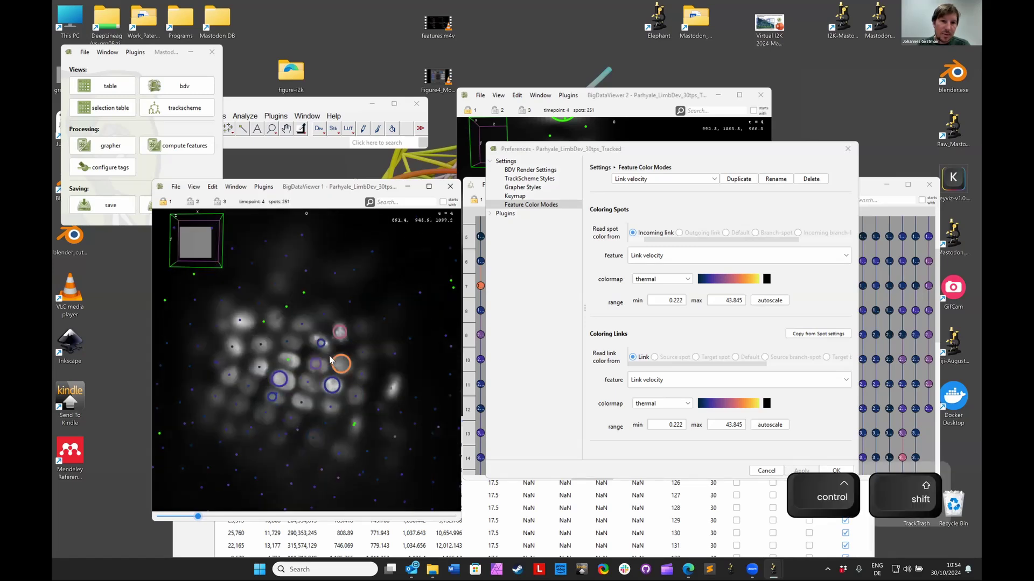
{"action": "left_click_drag", "start_coordinate": [206, 519], "coordinate": [381, 515]}
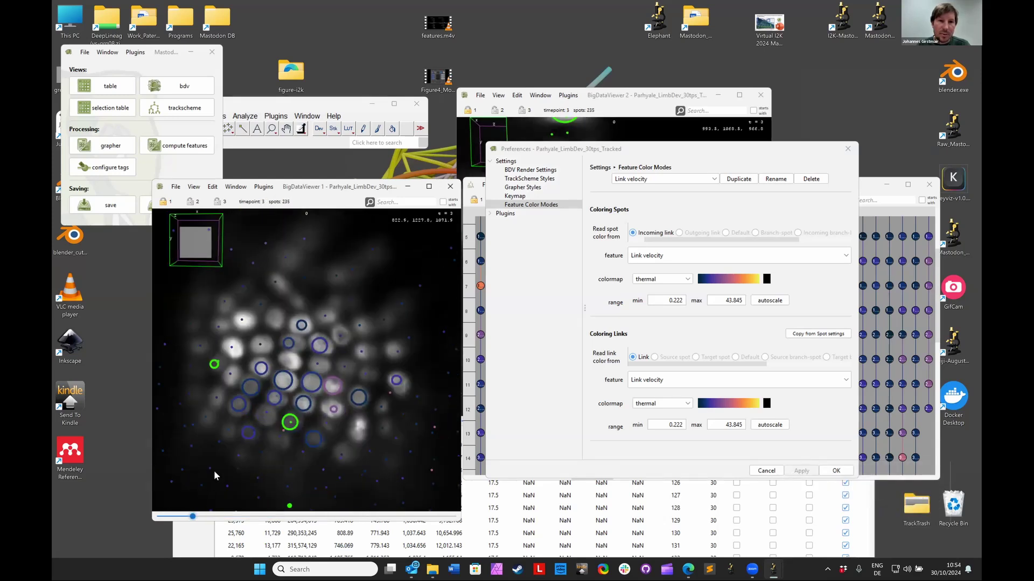
Close the preferences and move BigDataViewer 1 and TrackScheme slightly apart
{"action": "left_click", "coordinate": [698, 152]}
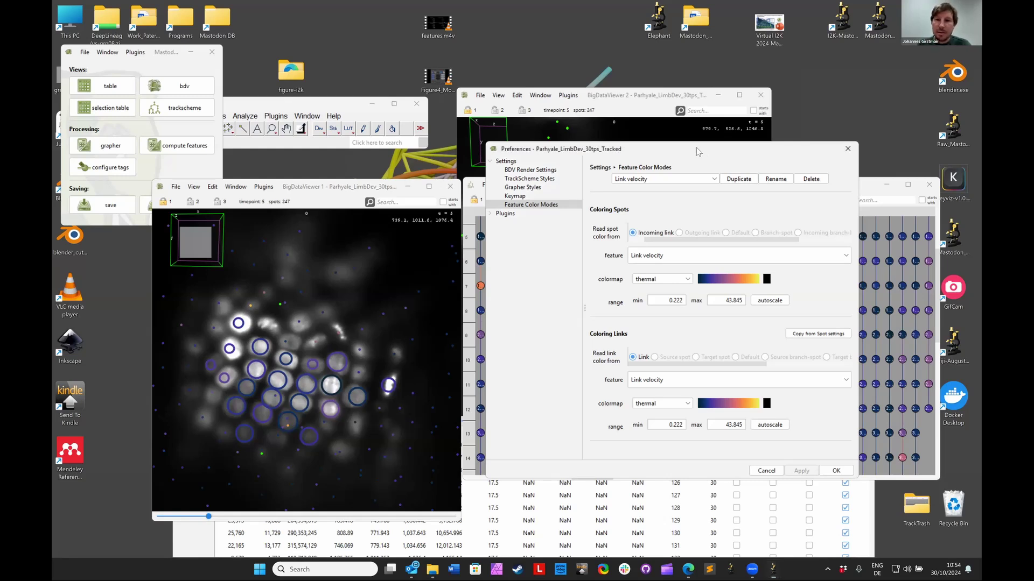
{"action": "left_click_drag", "start_coordinate": [706, 155], "coordinate": [713, 161]}
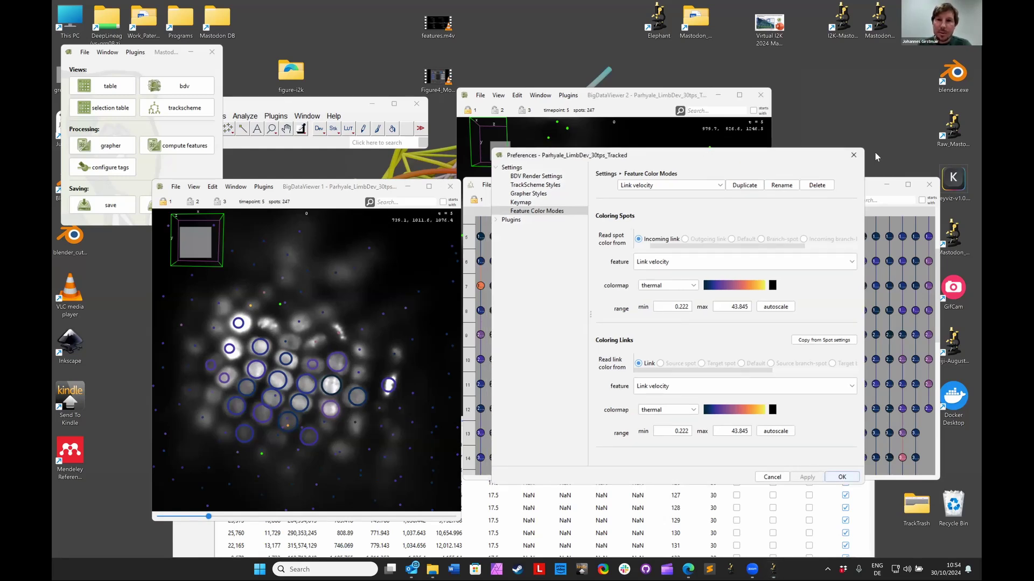
{"action": "left_click", "coordinate": [853, 155]}
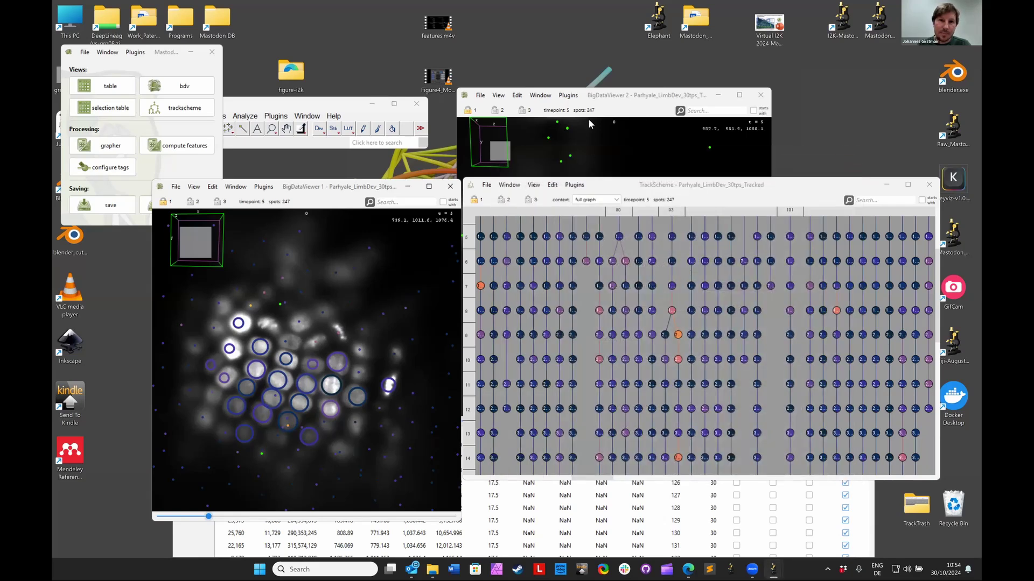
{"action": "left_click_drag", "start_coordinate": [330, 191], "coordinate": [316, 191]}
{"action": "left_click_drag", "start_coordinate": [606, 189], "coordinate": [606, 211]}
Look through the Blender view options for the tracked project and open the Mastodon Blender addon setup
{"action": "left_click", "coordinate": [575, 212]}
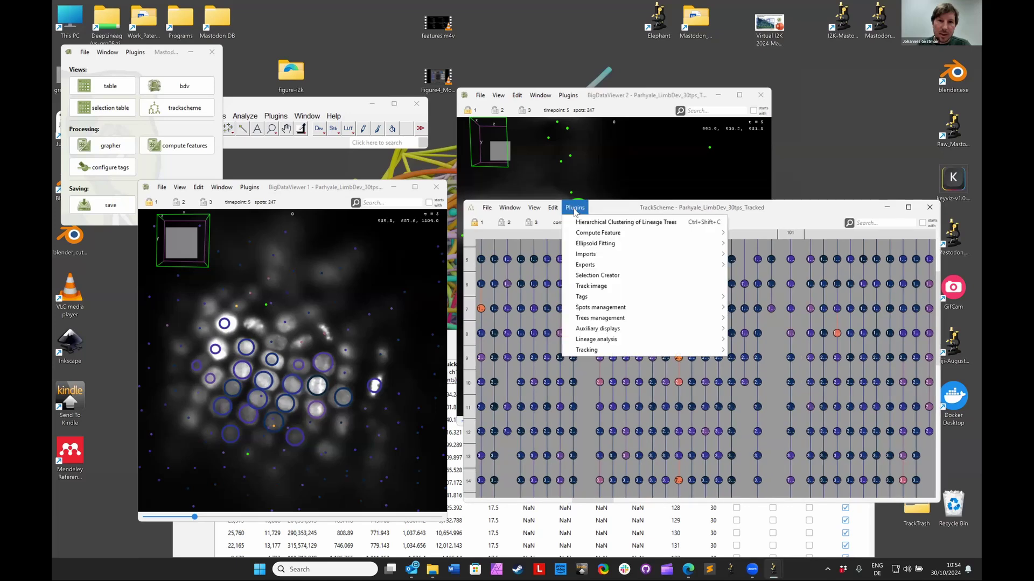
{"action": "mouse_move", "coordinate": [512, 210]}
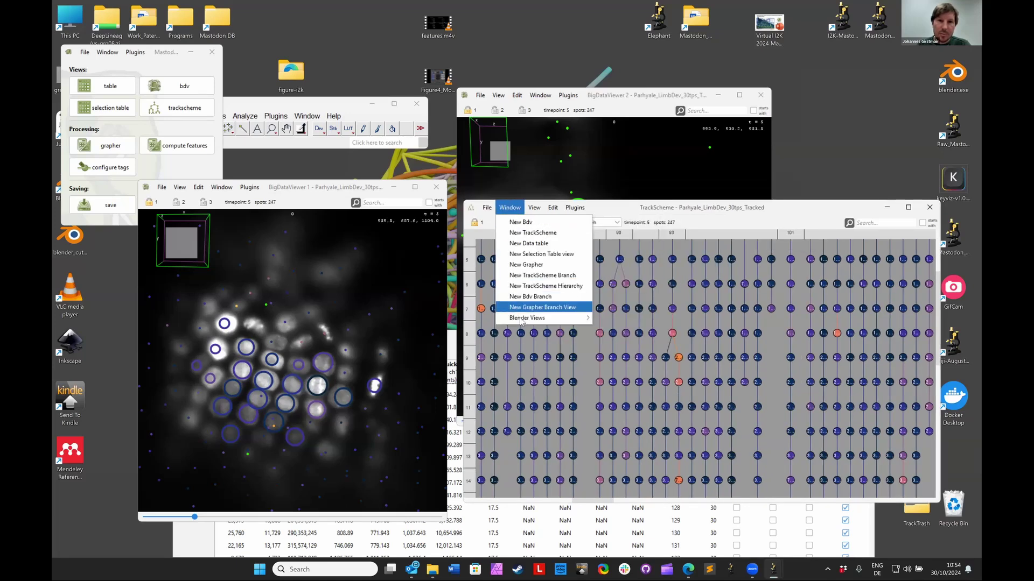
{"action": "mouse_move", "coordinate": [527, 324]}
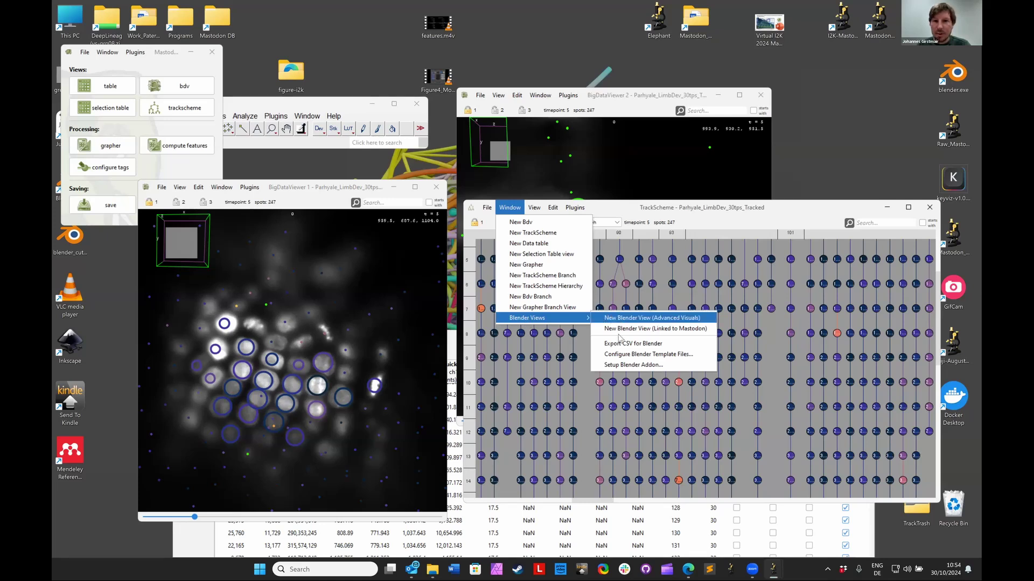
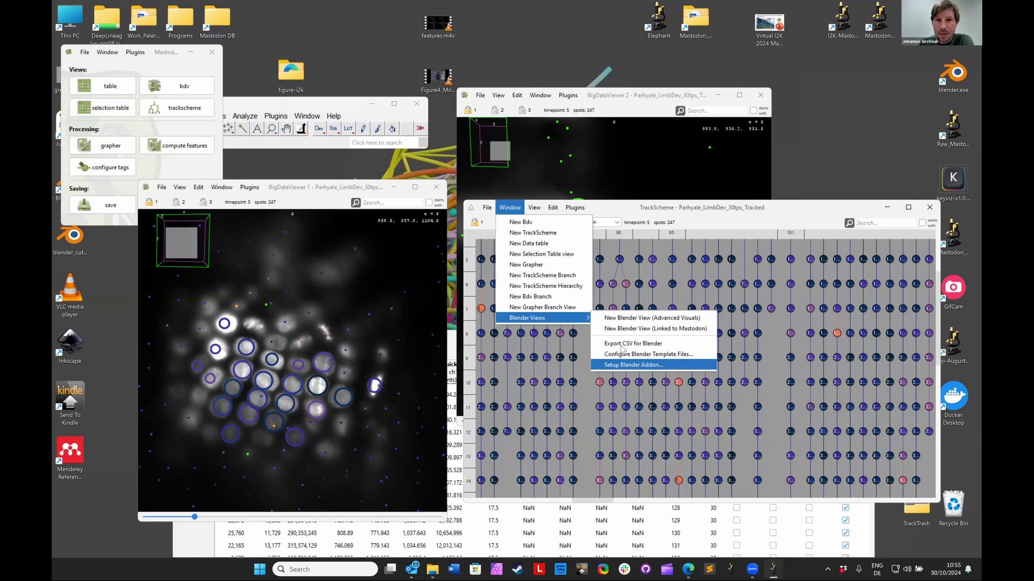
{"action": "left_click", "coordinate": [622, 365]}
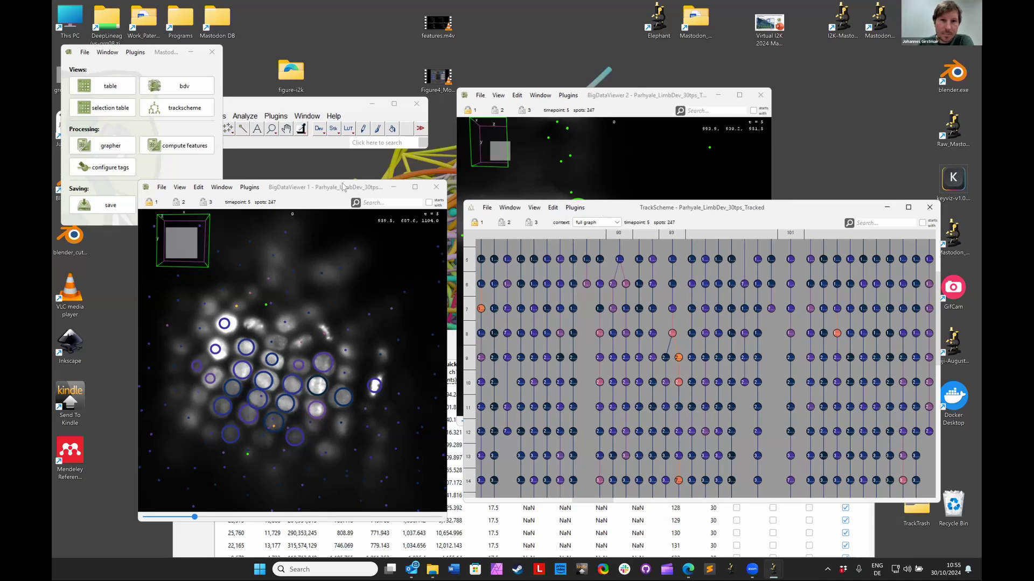
{"action": "left_click", "coordinate": [574, 200]}
{"action": "left_click", "coordinate": [510, 199]}
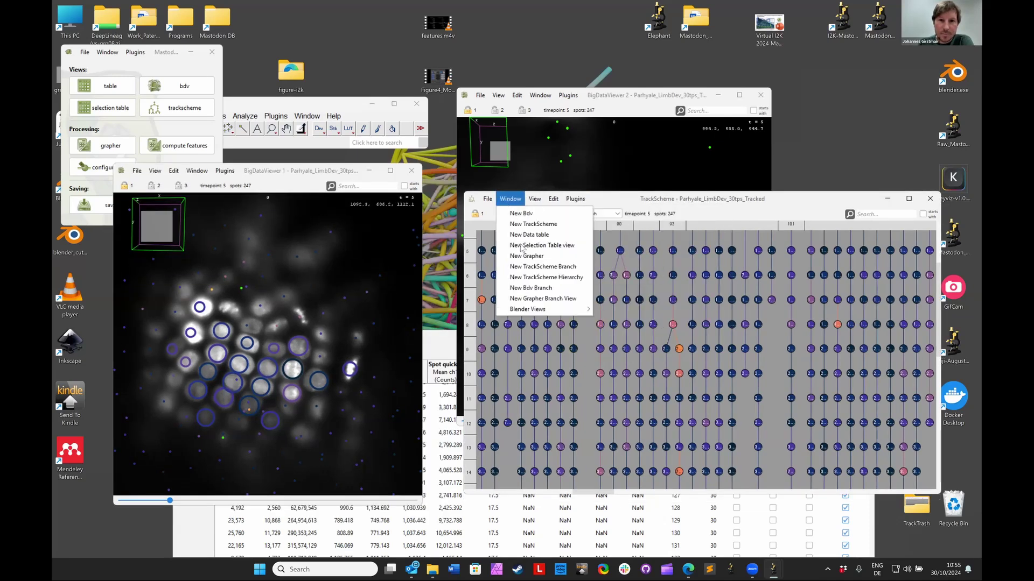
{"action": "mouse_move", "coordinate": [565, 309]}
{"action": "left_click", "coordinate": [619, 361]}
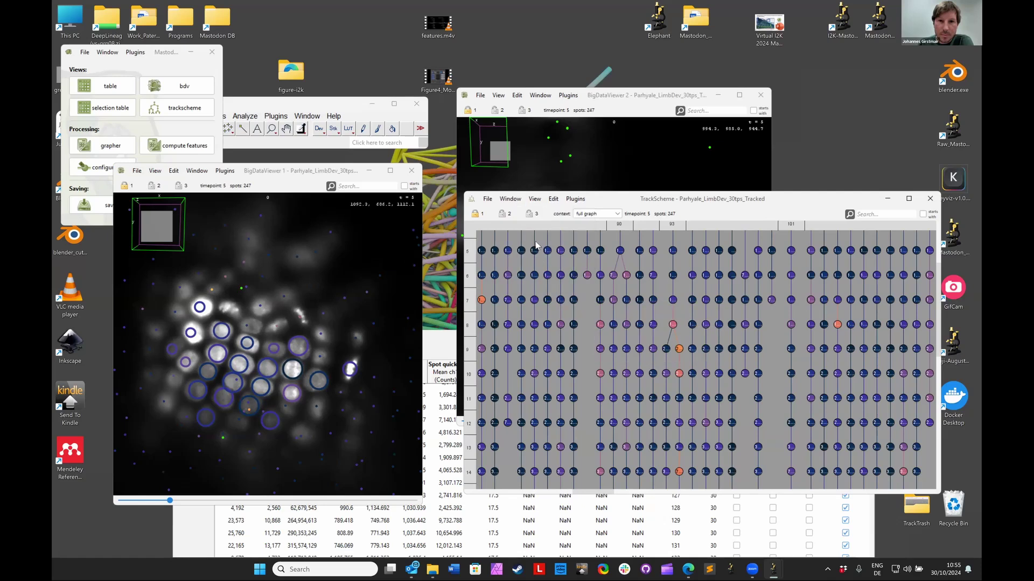
{"action": "left_click", "coordinate": [510, 198]}
{"action": "mouse_move", "coordinate": [566, 311]}
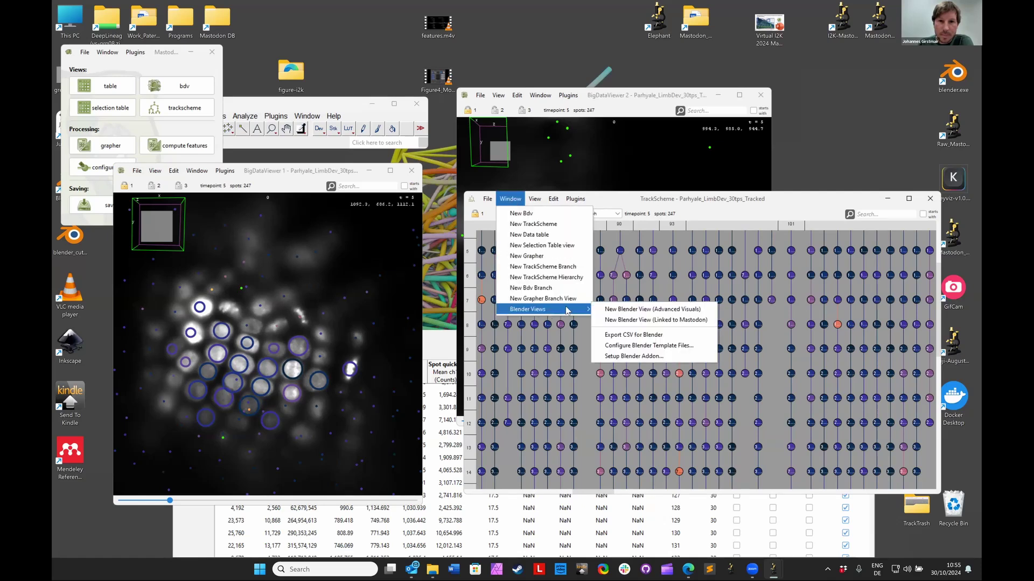
{"action": "left_click", "coordinate": [706, 203]}
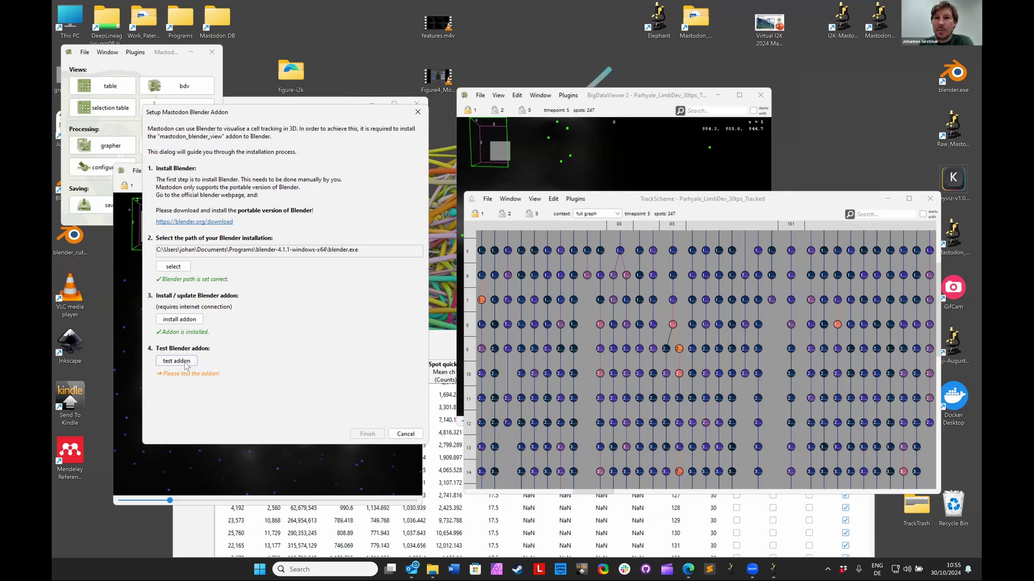
Close the addon setup and open a new Blender View (Advanced Visuals) with the Link velocity coloring scheme
{"action": "left_click", "coordinate": [418, 113]}
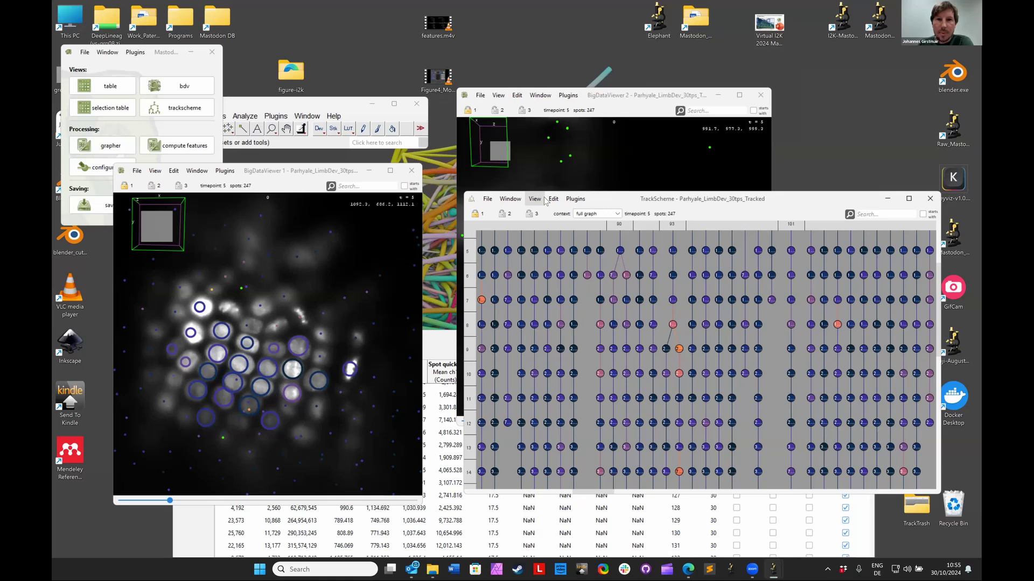
{"action": "left_click", "coordinate": [572, 200]}
{"action": "mouse_move", "coordinate": [510, 199]}
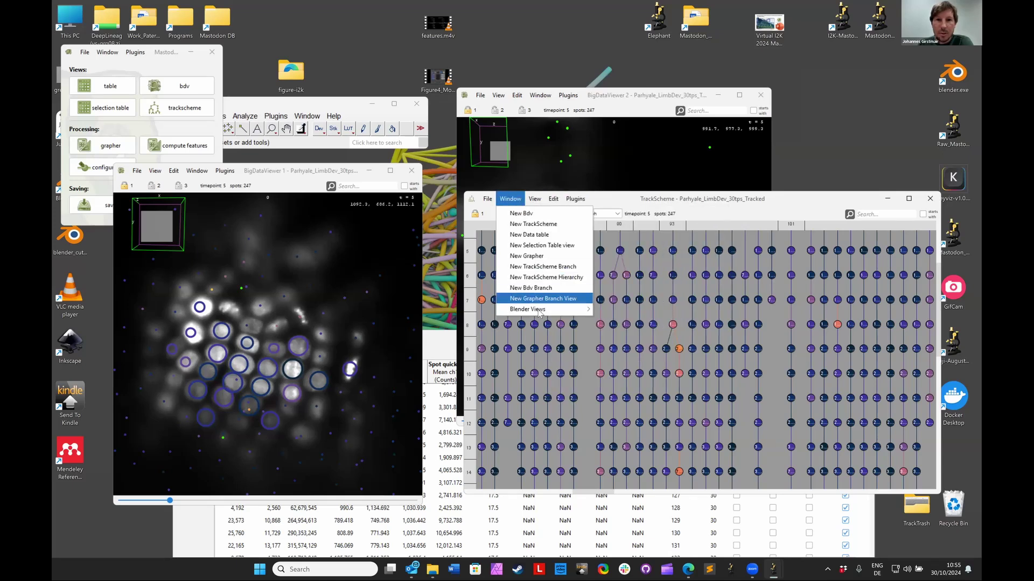
{"action": "mouse_move", "coordinate": [544, 309]}
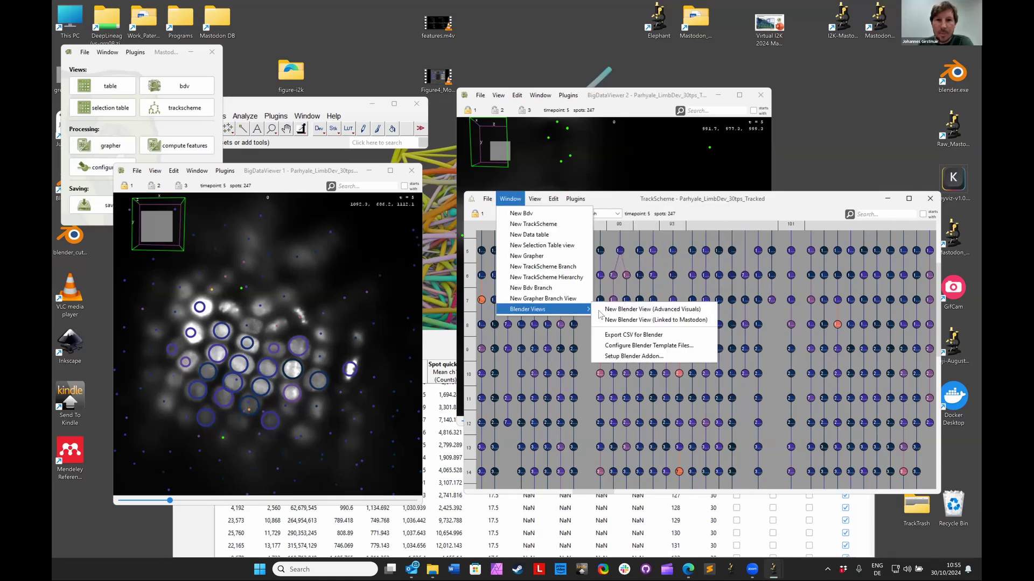
{"action": "left_click", "coordinate": [655, 311]}
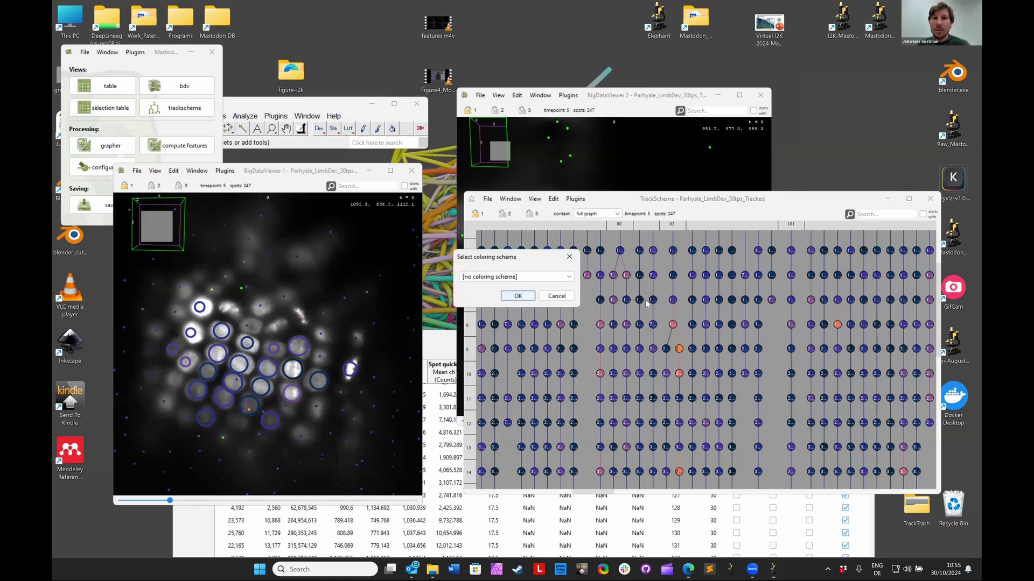
{"action": "left_click", "coordinate": [534, 279]}
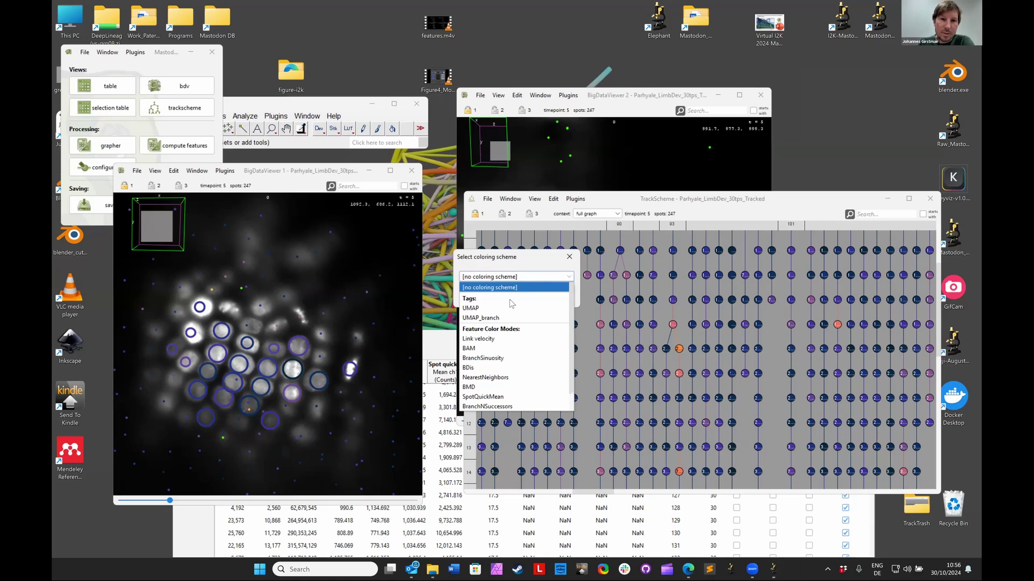
{"action": "left_click", "coordinate": [491, 339]}
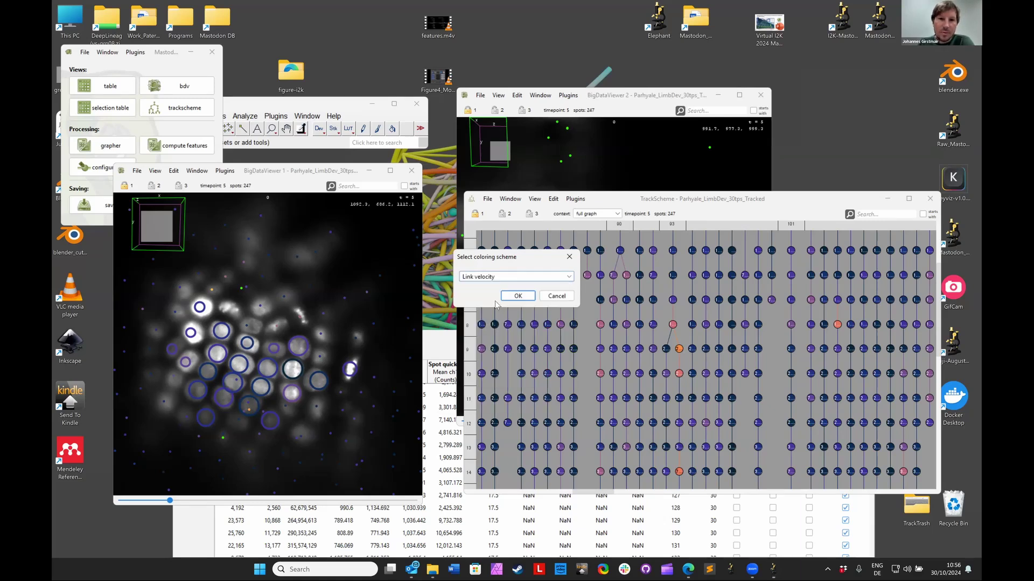
{"action": "left_click", "coordinate": [518, 296]}
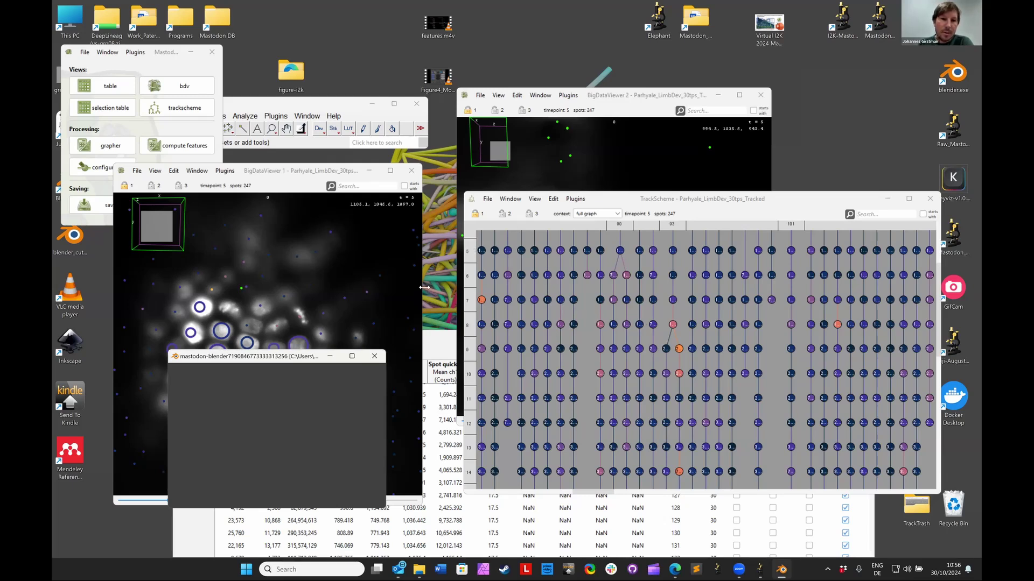
Maximize the new Blender window, switch to the Layout workspace and view the coloured cells from different angles
{"action": "left_click", "coordinate": [351, 356]}
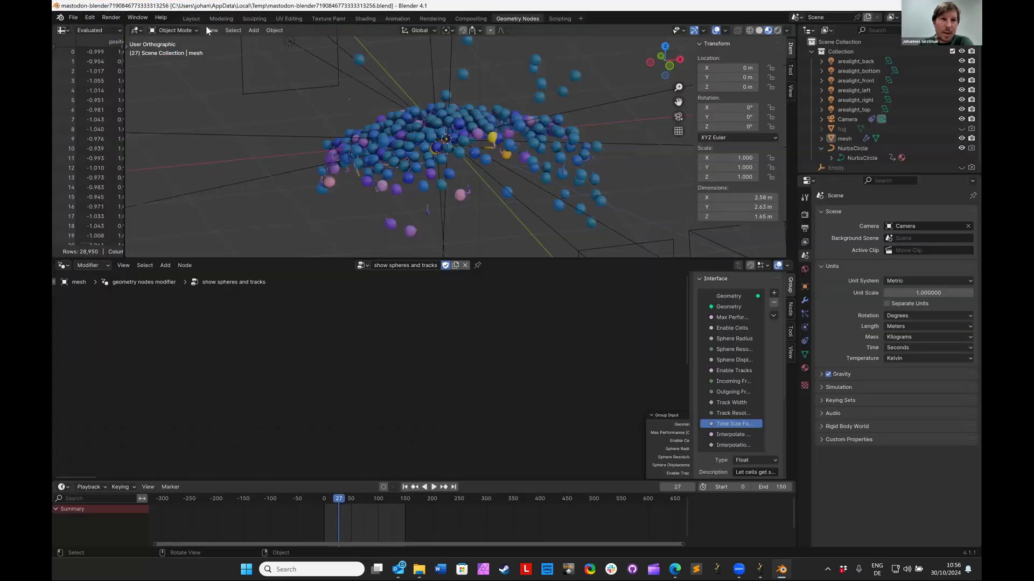
{"action": "left_click", "coordinate": [191, 18]}
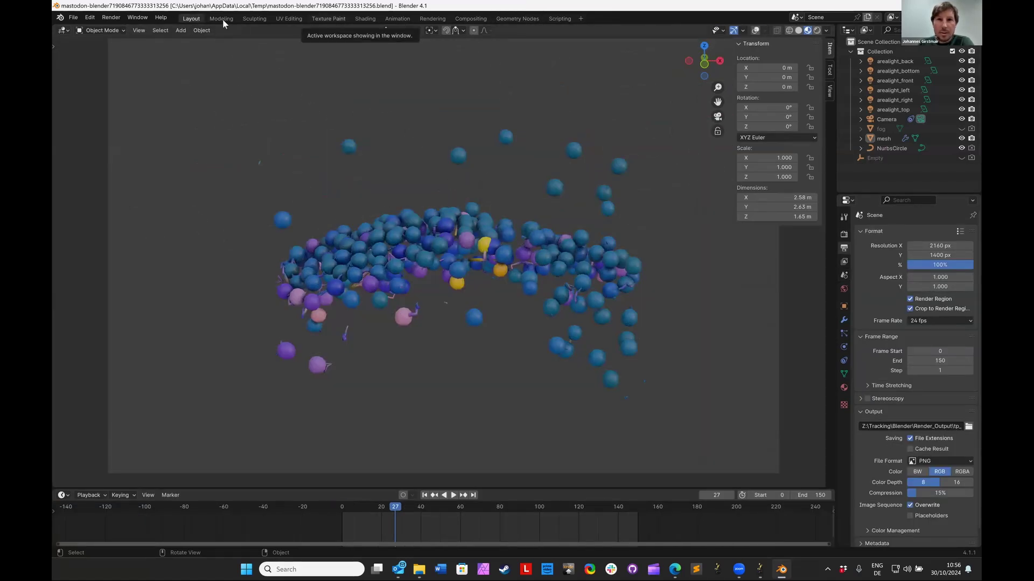
{"action": "scroll", "coordinate": [494, 206], "scroll_direction": "down", "scroll_amount": 5}
{"action": "left_click_drag", "start_coordinate": [494, 205], "coordinate": [452, 229]}
{"action": "scroll", "coordinate": [455, 269], "scroll_direction": "up", "scroll_amount": 6}
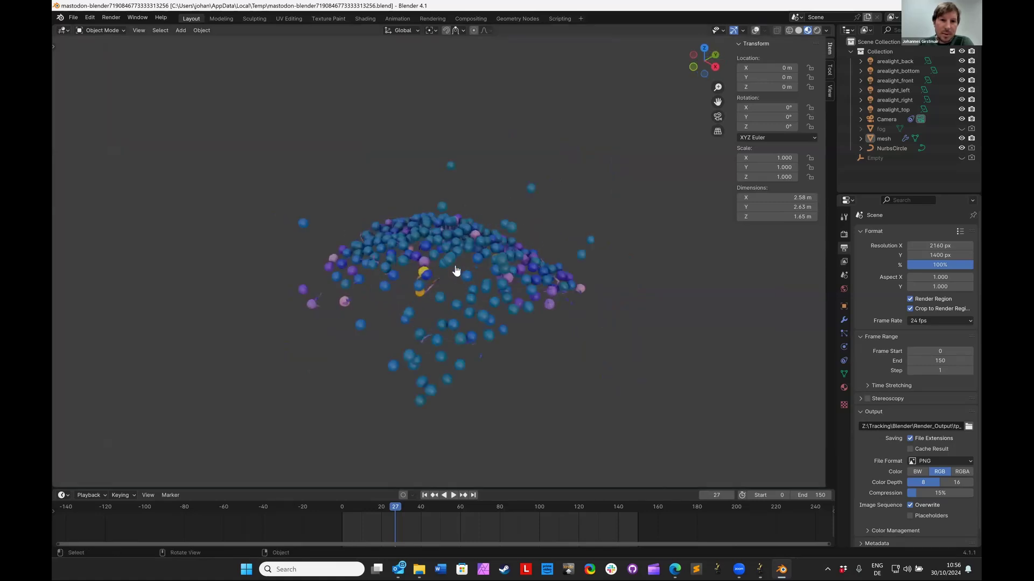
{"action": "left_click_drag", "start_coordinate": [490, 300], "coordinate": [648, 291]}
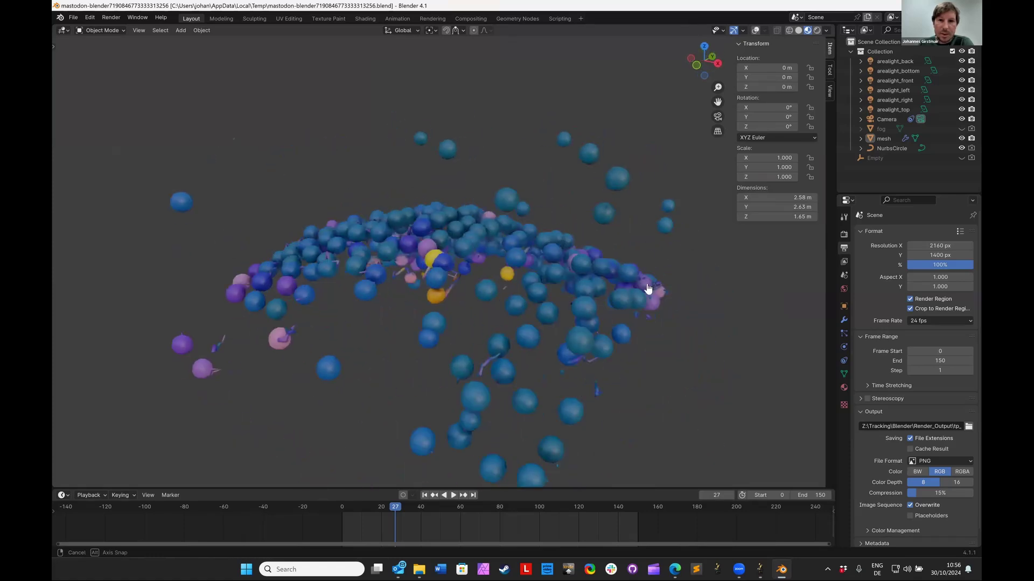
Set the sphere resolution to 1 in the mesh's geometry nodes modifier and inspect the cell shapes up close
{"action": "left_click", "coordinate": [844, 321]}
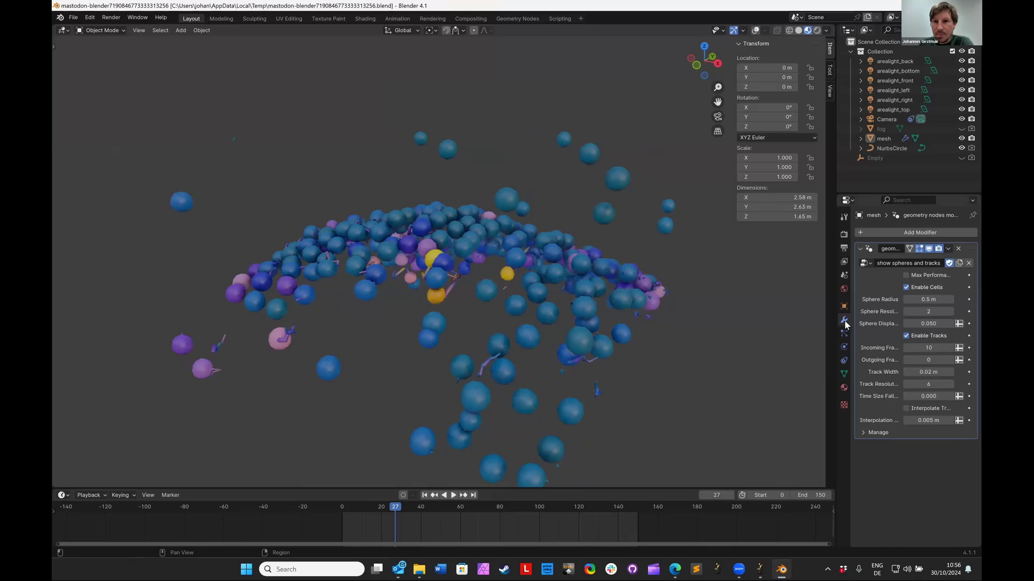
{"action": "left_click", "coordinate": [906, 312]}
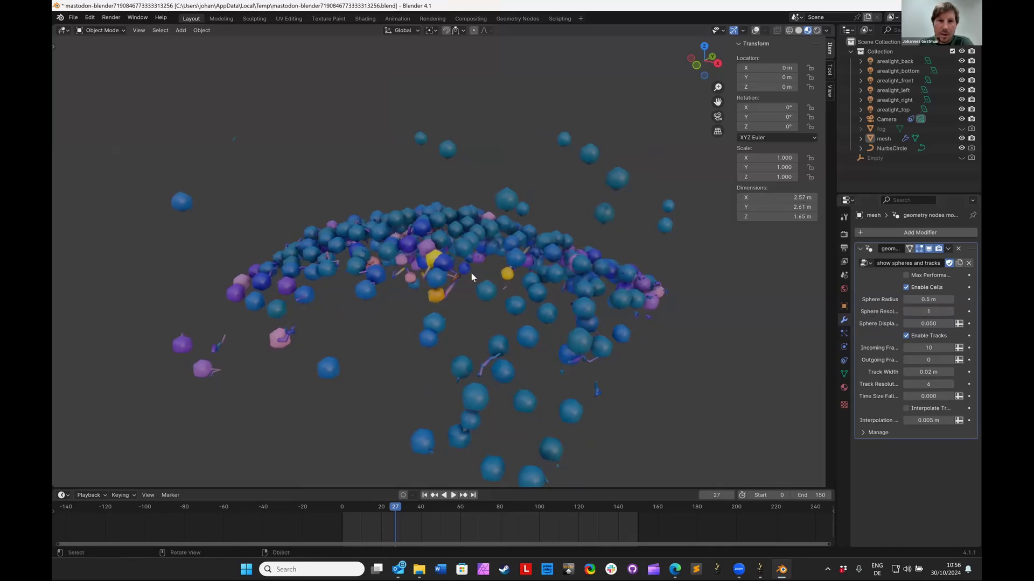
{"action": "scroll", "coordinate": [447, 279], "scroll_direction": "up", "scroll_amount": 5}
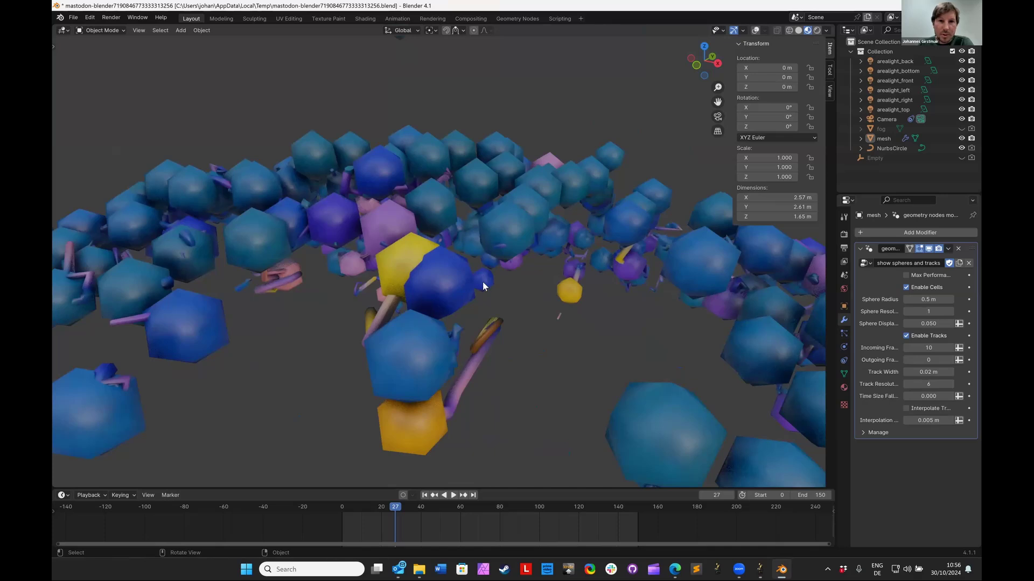
{"action": "scroll", "coordinate": [483, 286], "scroll_direction": "down", "scroll_amount": 8}
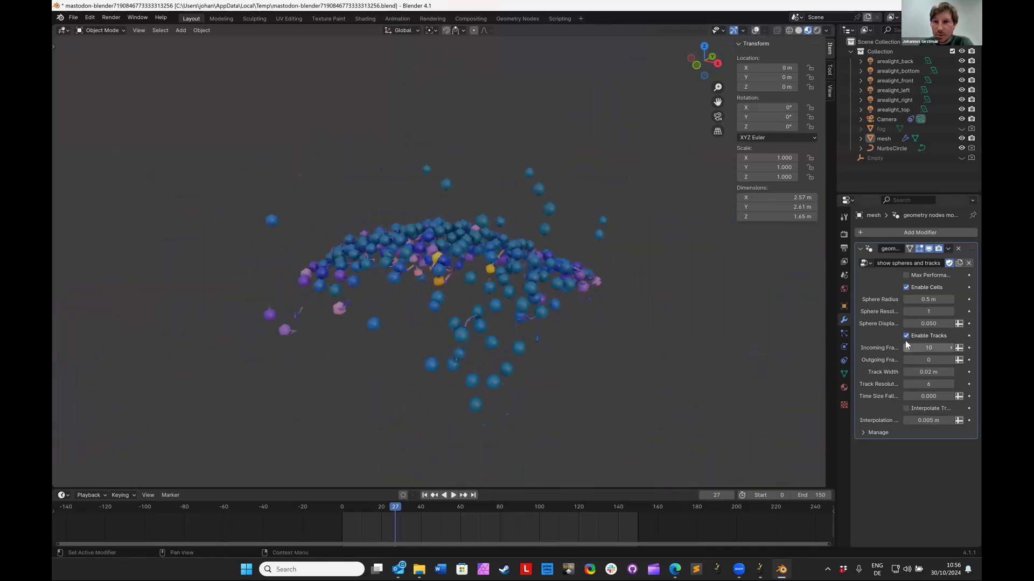
Disable the tracks in the modifier and briefly play the cell movement over time
{"action": "left_click", "coordinate": [905, 336]}
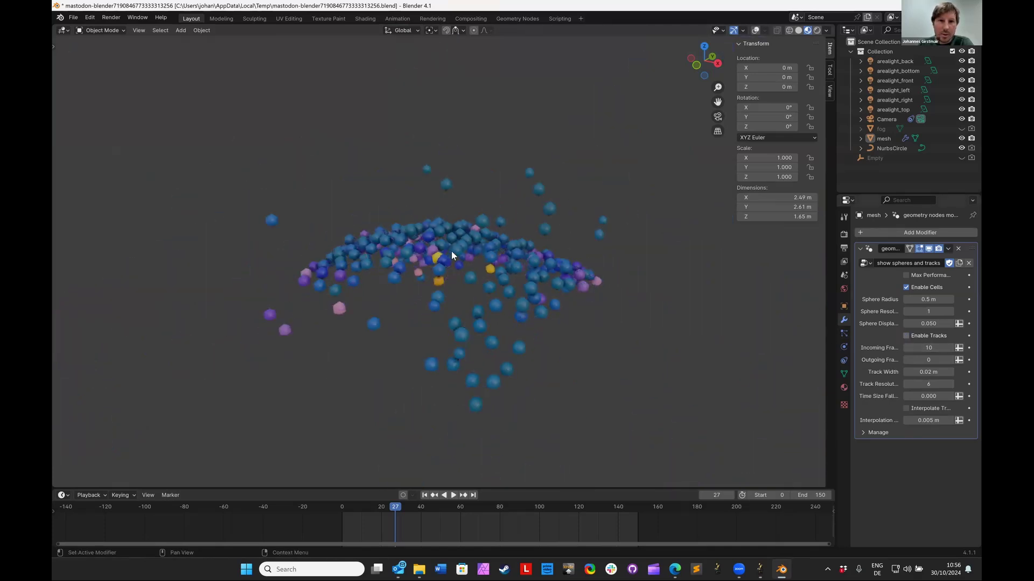
{"action": "left_click_drag", "start_coordinate": [465, 267], "coordinate": [436, 302]}
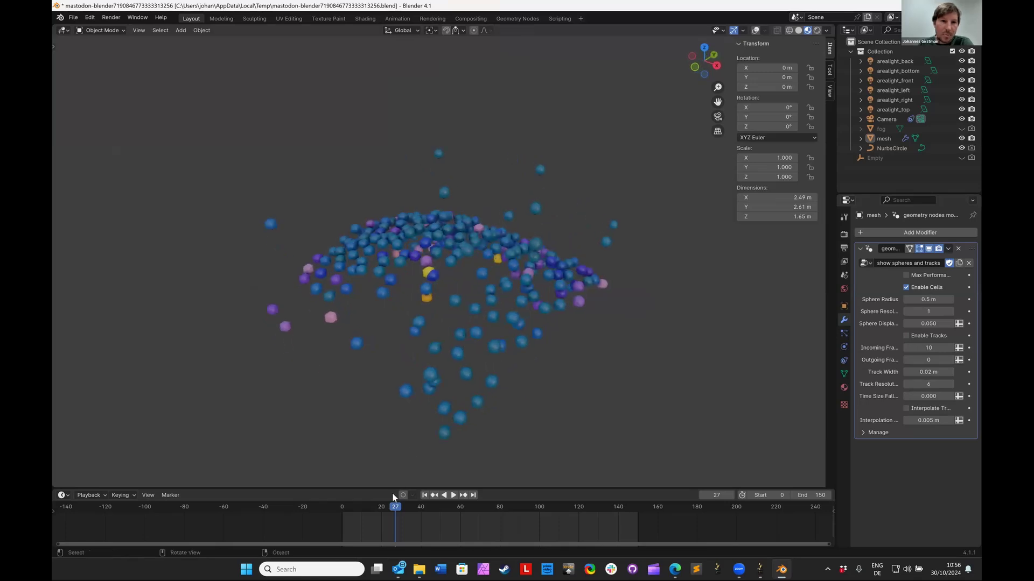
{"action": "mouse_move", "coordinate": [396, 510]}
{"action": "left_mouse_down"}
{"action": "mouse_move", "coordinate": [433, 512]}
{"action": "mouse_move", "coordinate": [325, 507]}
{"action": "mouse_move", "coordinate": [396, 515]}
{"action": "left_mouse_up"}
{"action": "key", "text": "space"}
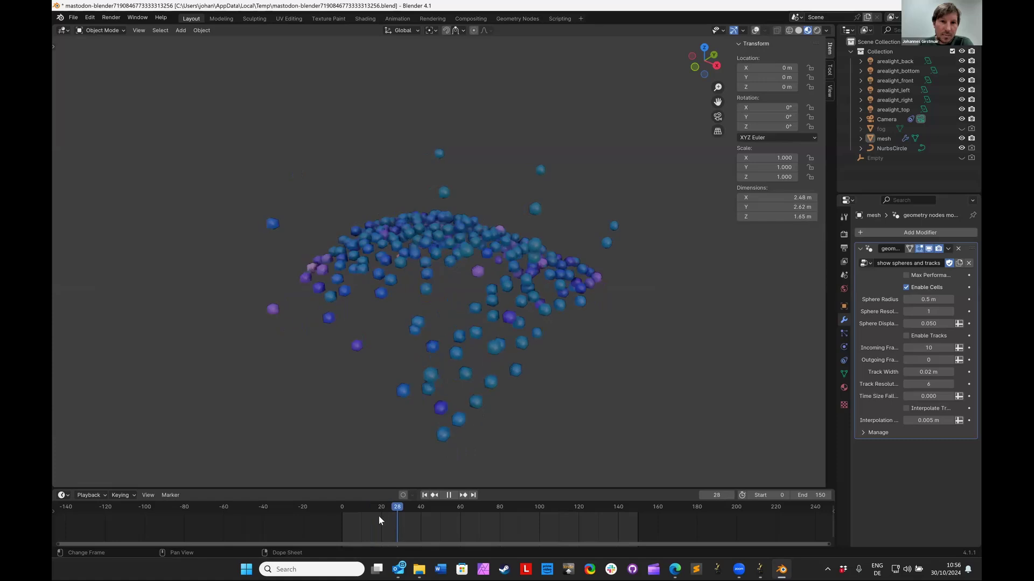
{"action": "key", "text": "Escape"}
Re-enable the tracks in the mesh's modifier and set the sphere resolution to 3
{"action": "left_click", "coordinate": [907, 334]}
{"action": "scroll", "coordinate": [431, 279], "scroll_direction": "up", "scroll_amount": 3}
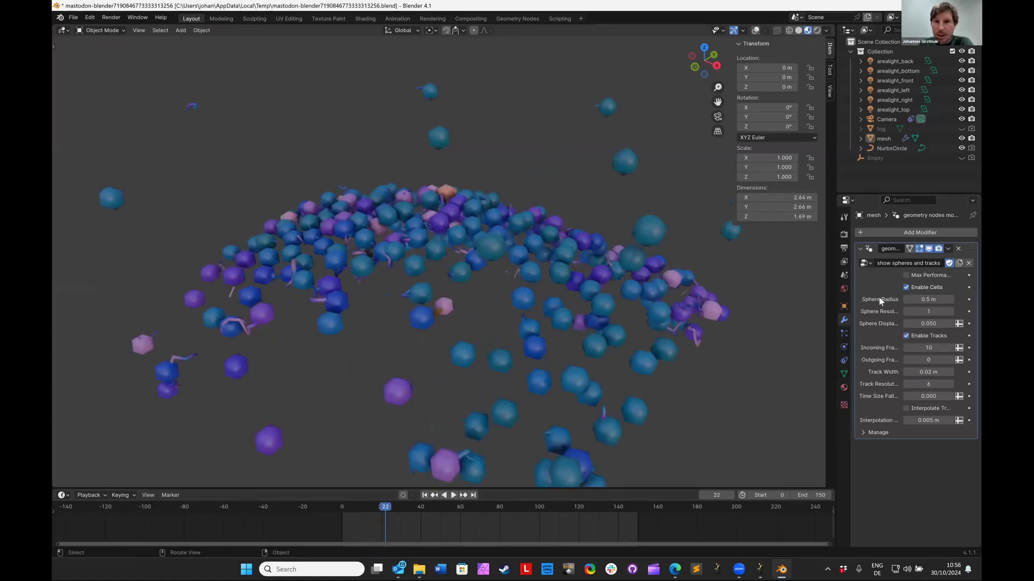
{"action": "left_click", "coordinate": [950, 311]}
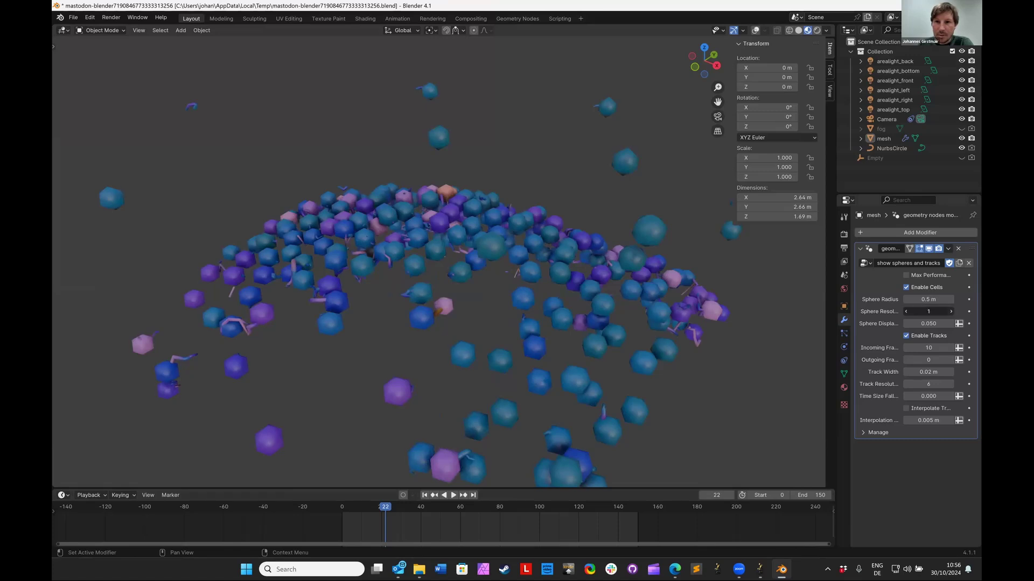
Switch the 3D view to orthographic projection, inspect the cells and quit Blender without saving the changes
{"action": "left_click_drag", "start_coordinate": [556, 298], "coordinate": [474, 192]}
{"action": "scroll", "coordinate": [512, 299], "scroll_direction": "down", "scroll_amount": 4}
{"action": "left_click", "coordinate": [717, 132]}
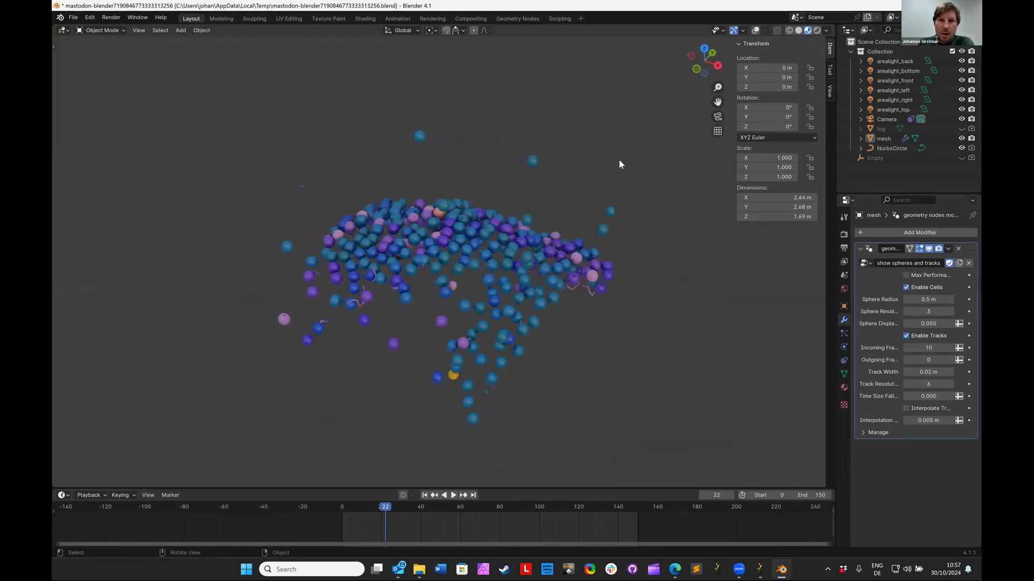
{"action": "mouse_move", "coordinate": [471, 202]}
{"action": "left_mouse_down"}
{"action": "mouse_move", "coordinate": [441, 226]}
{"action": "mouse_move", "coordinate": [469, 205]}
{"action": "left_mouse_up"}
{"action": "key", "text": "ctrl+q"}
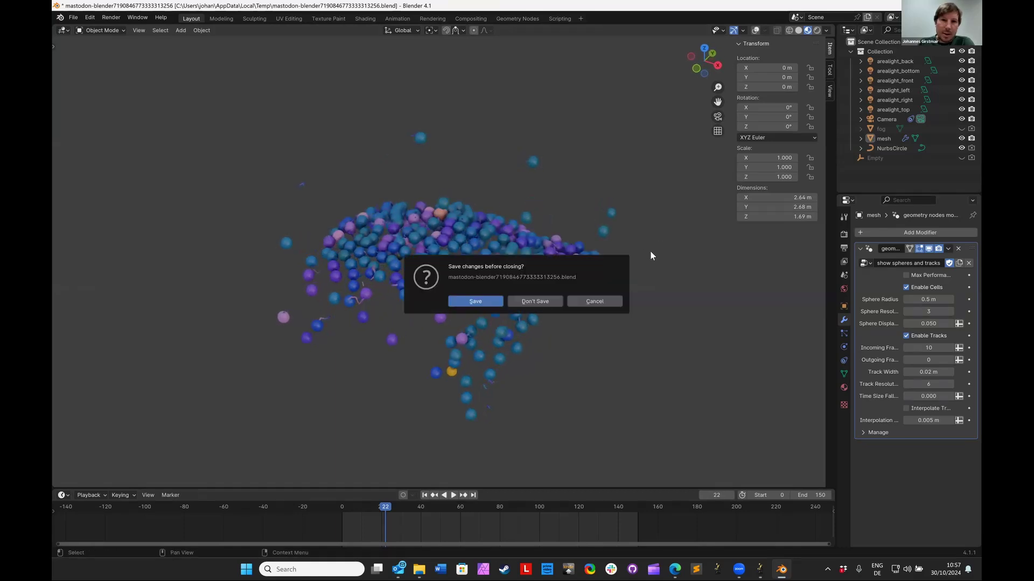
{"action": "left_click", "coordinate": [525, 301]}
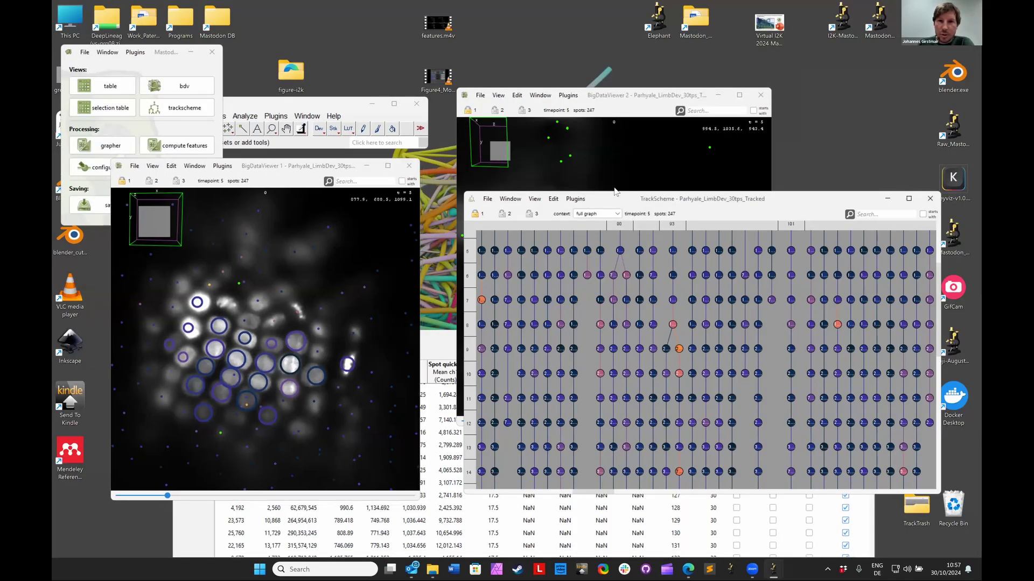
Add a tag set named celldivisions_v2 that highlights cell divisions in magenta, 2 timepoints before and after each division
{"action": "left_click", "coordinate": [556, 166]}
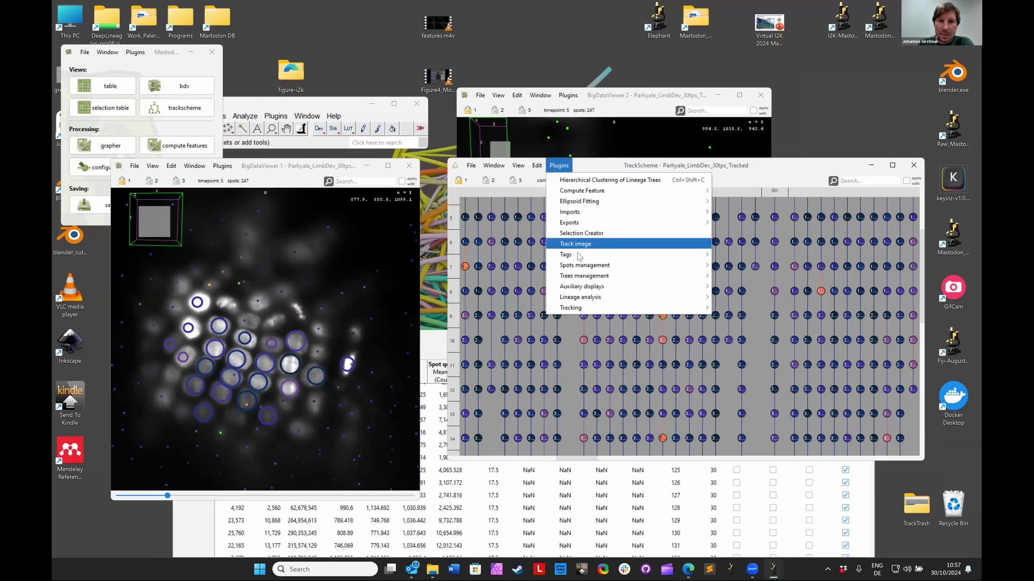
{"action": "mouse_move", "coordinate": [592, 255]}
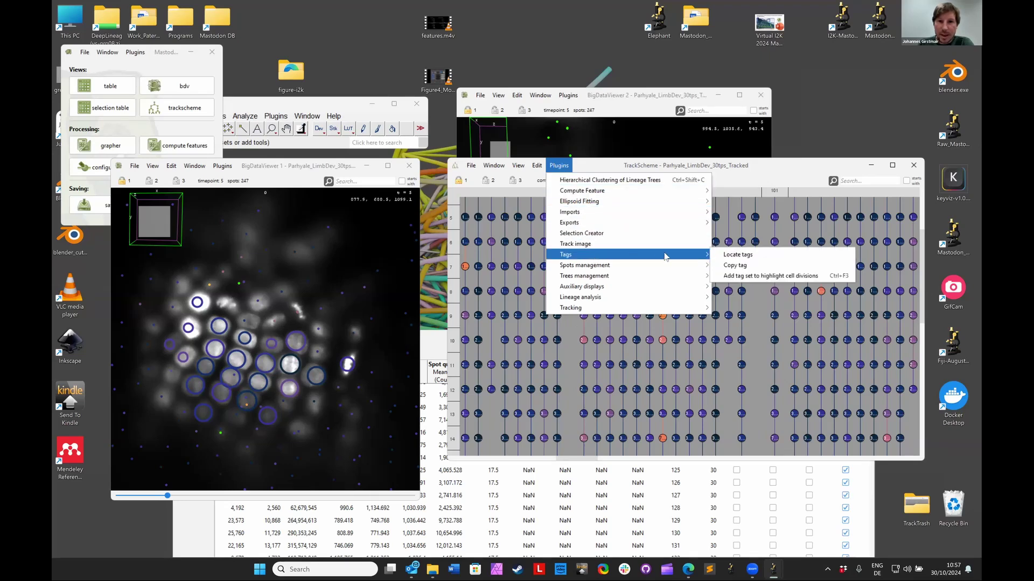
{"action": "left_click", "coordinate": [739, 277]}
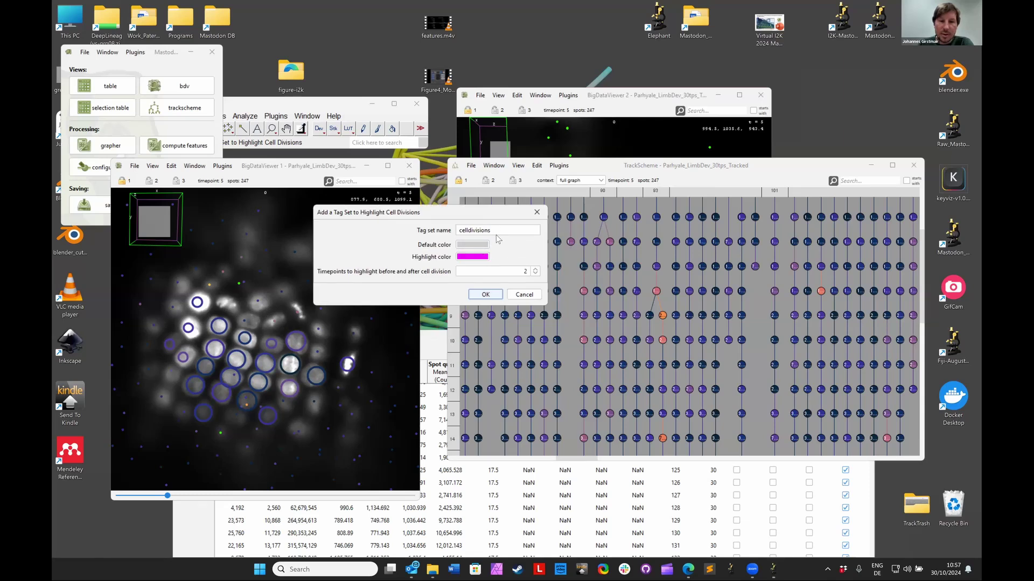
{"action": "left_click", "coordinate": [509, 231]}
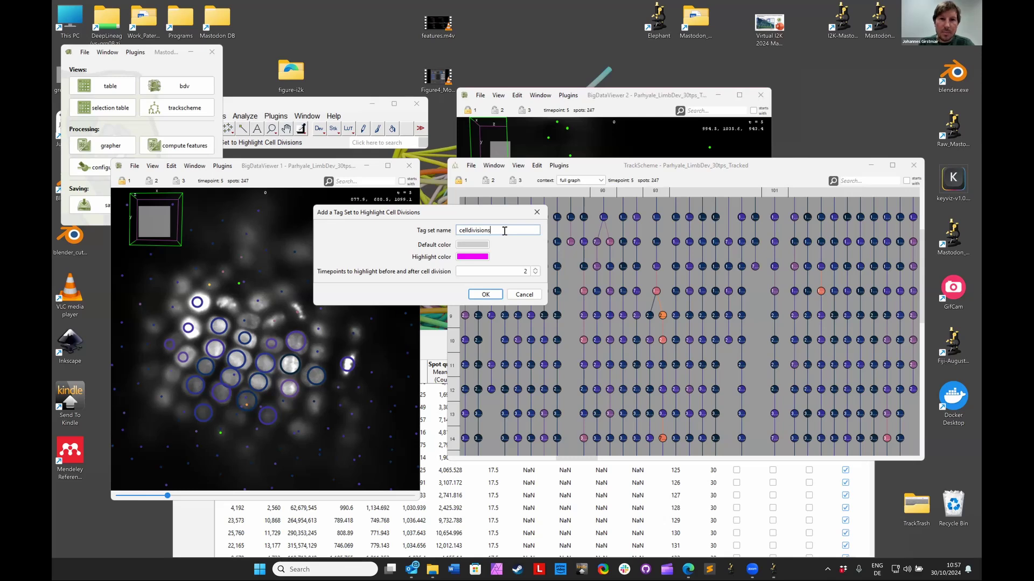
{"action": "type", "text": "_v2"}
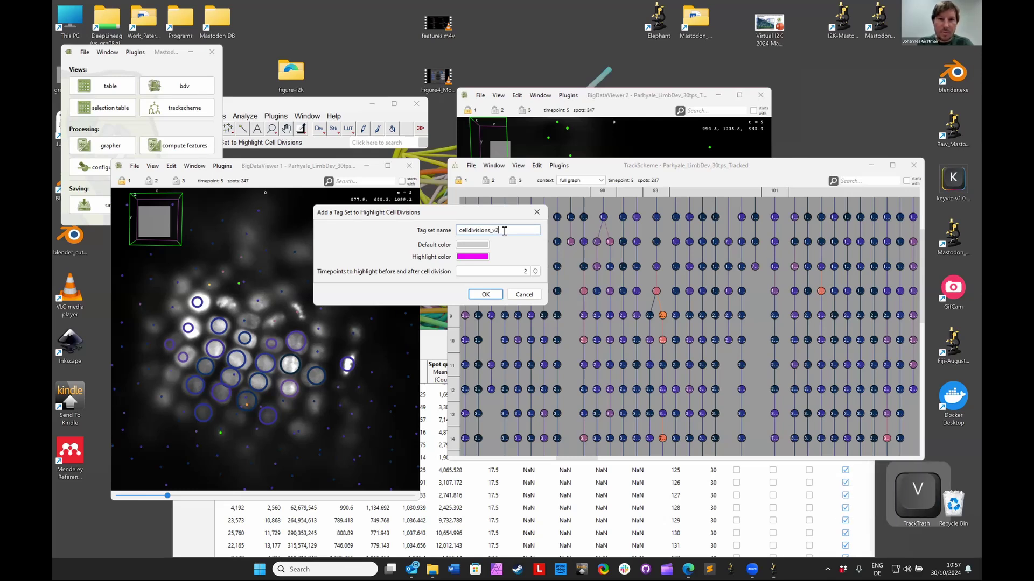
{"action": "left_click", "coordinate": [488, 294]}
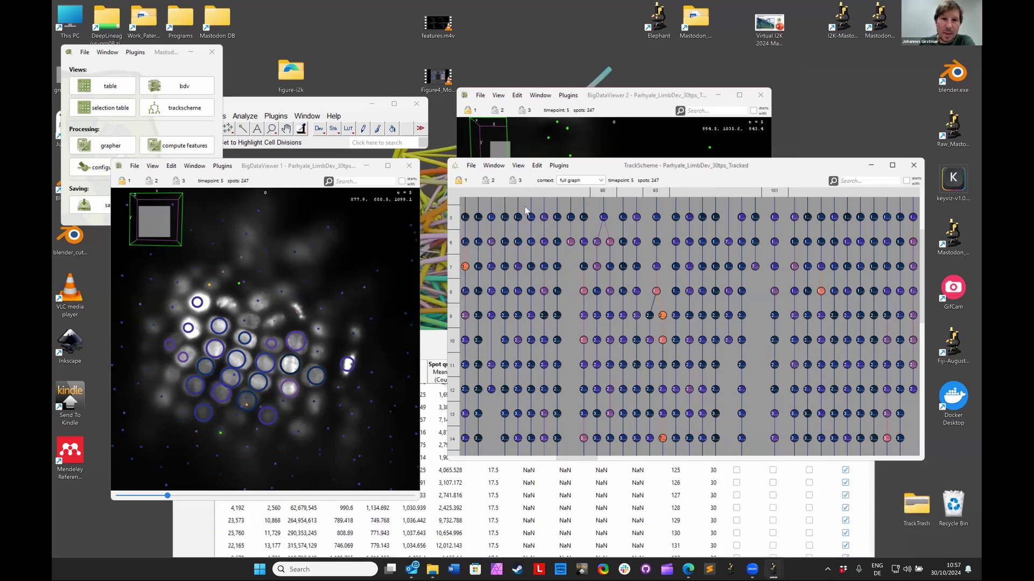
Color the TrackScheme by the celldivisions_v2 tag set and look over the highlighted divisions
{"action": "left_click", "coordinate": [518, 167]}
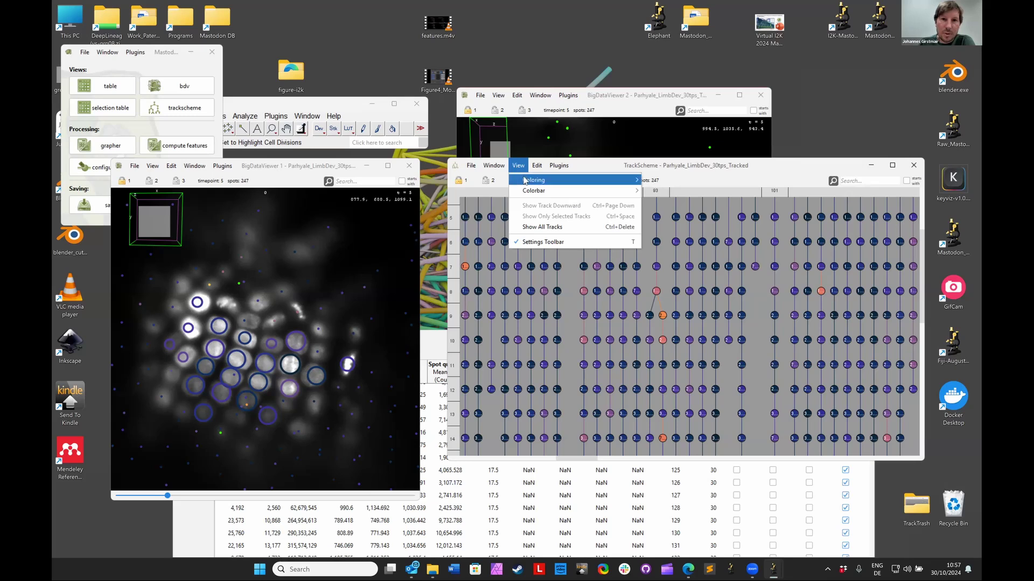
{"action": "mouse_move", "coordinate": [553, 180]}
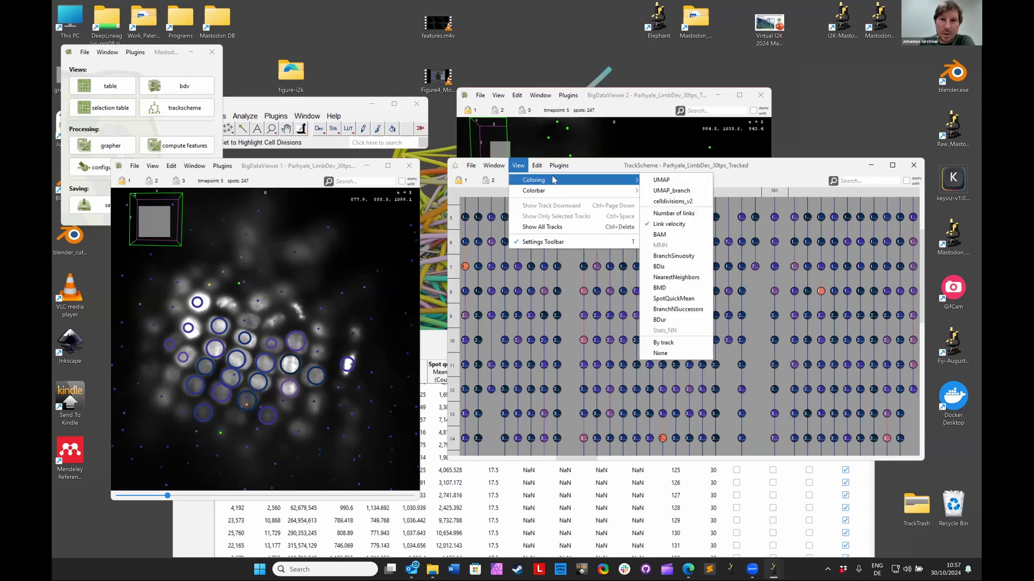
{"action": "left_click", "coordinate": [670, 202]}
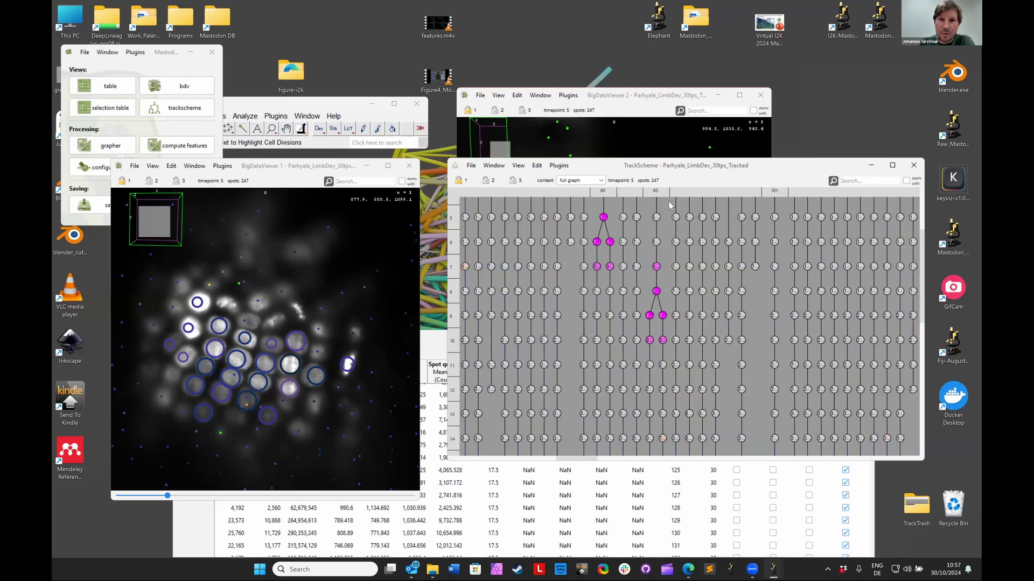
{"action": "scroll", "coordinate": [663, 274], "scroll_direction": "up", "scroll_amount": 1, "text": "ctrl"}
{"action": "scroll", "coordinate": [663, 273], "scroll_direction": "down", "scroll_amount": 5, "text": "ctrl+shift"}
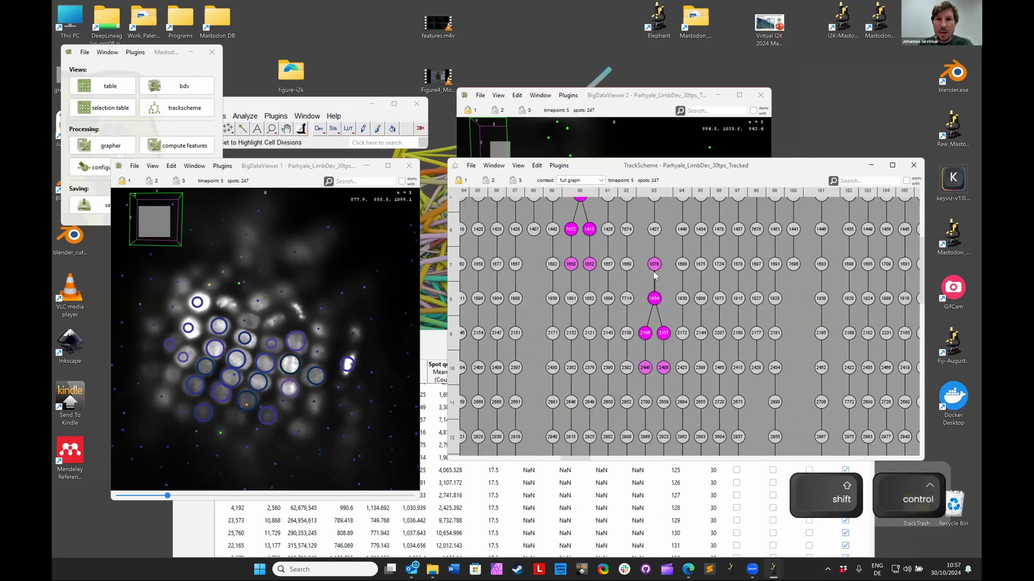
{"action": "left_click_drag", "start_coordinate": [627, 253], "coordinate": [612, 287]}
{"action": "scroll", "coordinate": [612, 287], "scroll_direction": "up", "scroll_amount": 5, "text": "ctrl+shift"}
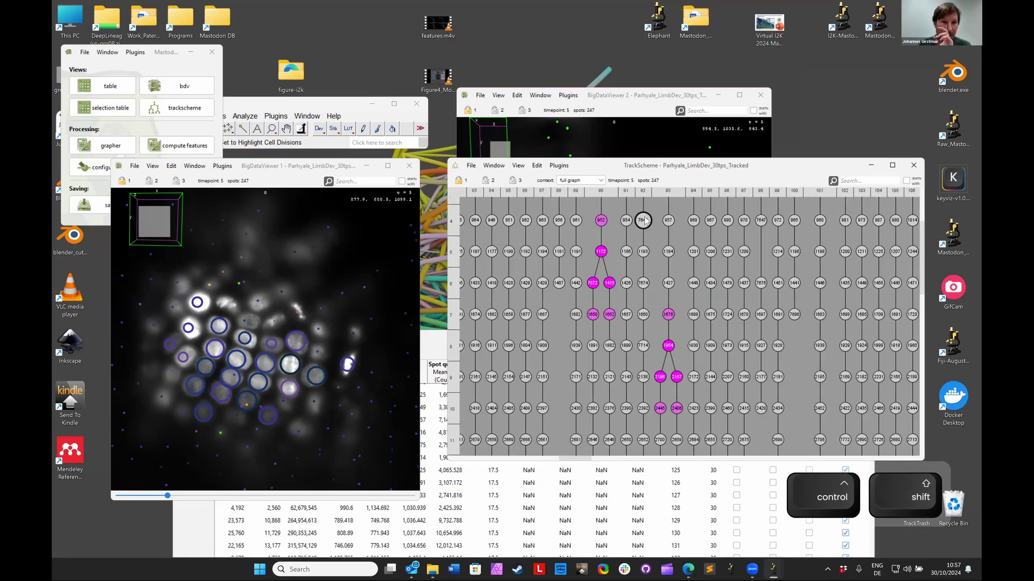
Color the spots in BigDataViewer 1 by the celldivisions_v2 tag set and look through the image slices for highlighted cells
{"action": "left_click", "coordinate": [154, 167]}
{"action": "mouse_move", "coordinate": [195, 181]}
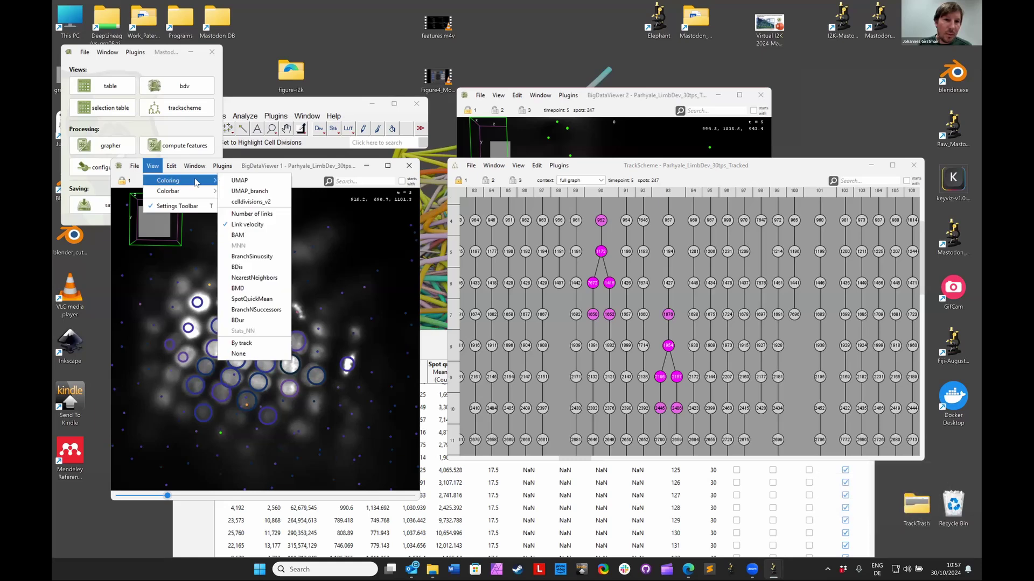
{"action": "left_click", "coordinate": [246, 203]}
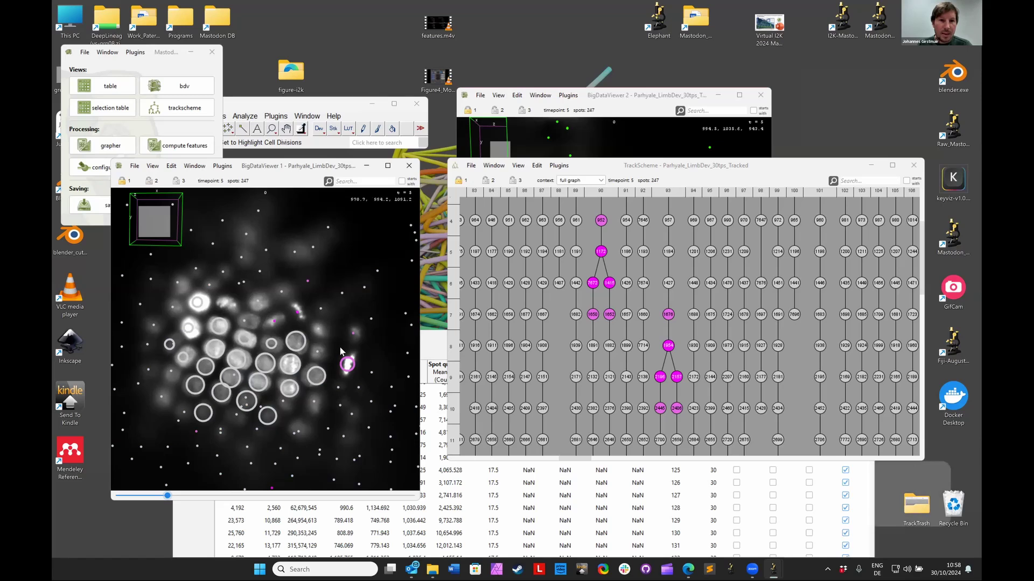
{"action": "scroll", "coordinate": [328, 356], "scroll_direction": "up", "scroll_amount": 5}
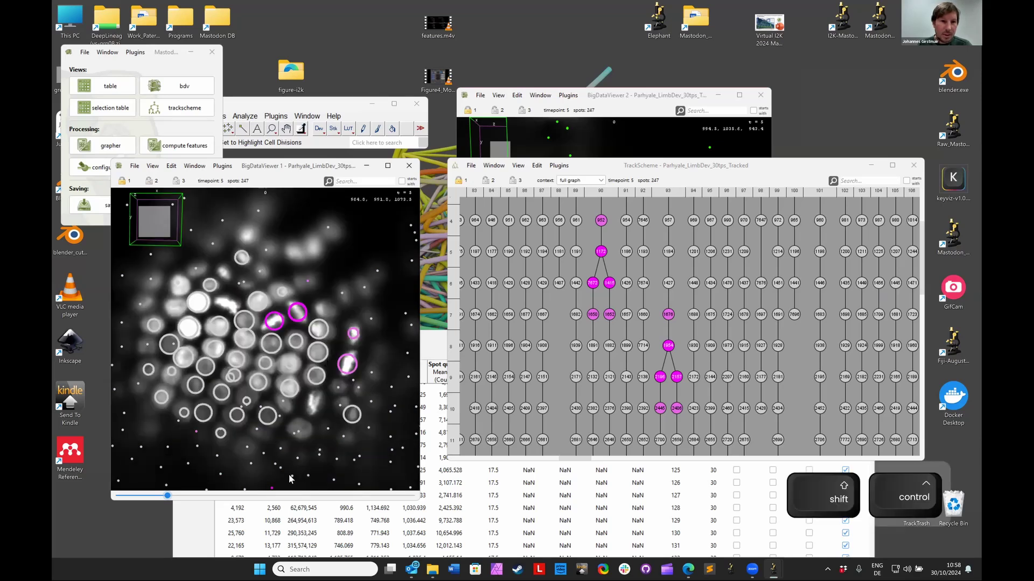
Move through the timepoints in BigDataViewer 1 to examine the highlighted dividing cells, ending at timepoint 6
{"action": "left_click", "coordinate": [157, 496]}
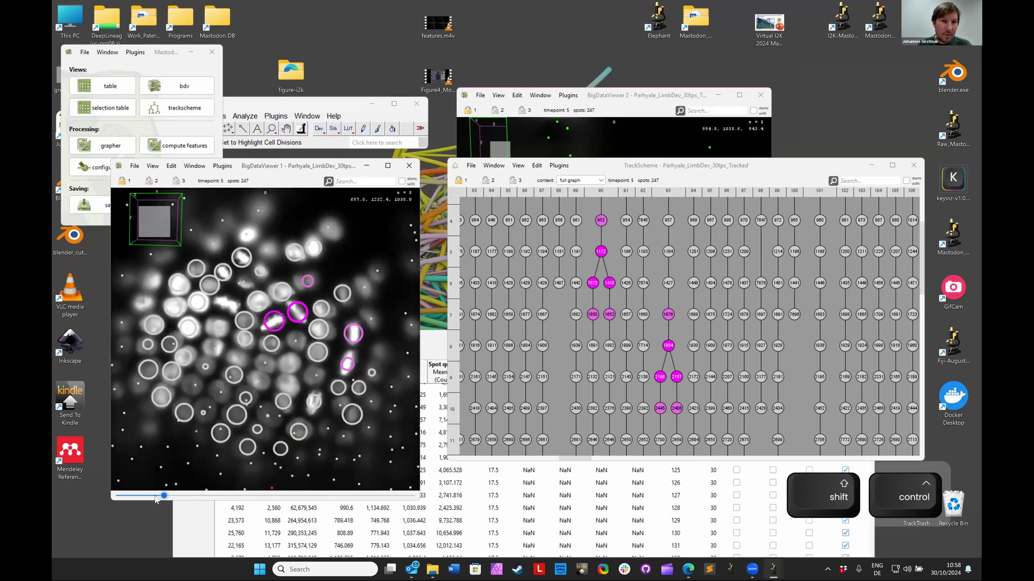
{"action": "left_click", "coordinate": [155, 496]}
{"action": "left_click", "coordinate": [209, 503]}
{"action": "left_click", "coordinate": [175, 501]}
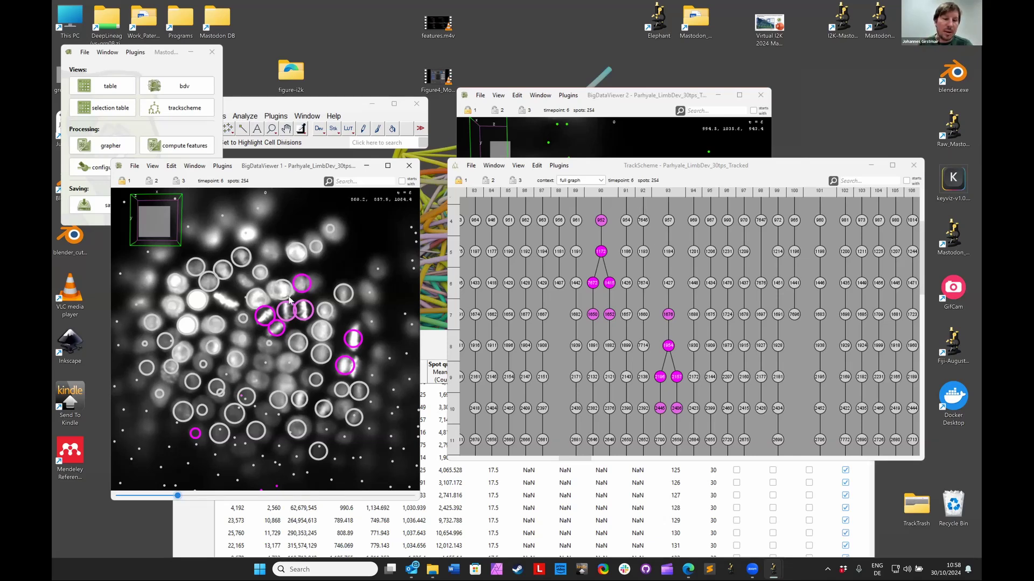
{"action": "key", "text": "ctrl+shift"}
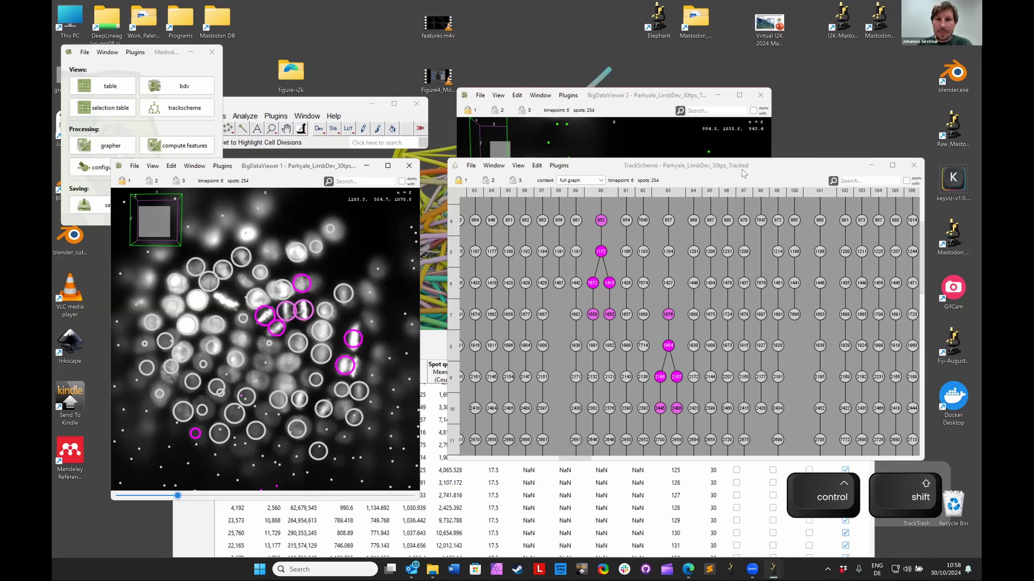
Make the TrackScheme window taller and reposition it beside BigDataViewer 1
{"action": "left_click_drag", "start_coordinate": [743, 172], "coordinate": [726, 177]}
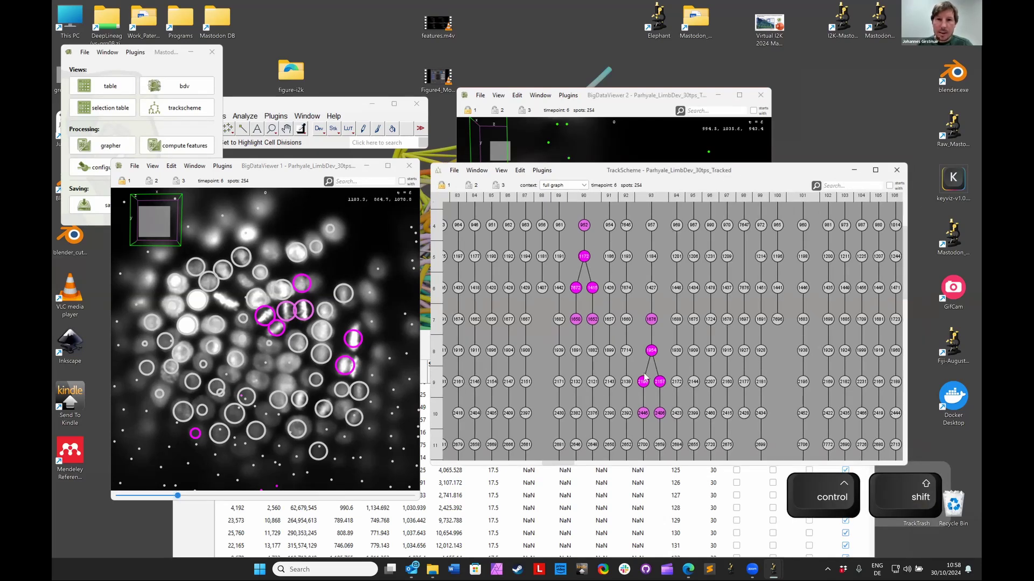
{"action": "left_click_drag", "start_coordinate": [633, 465], "coordinate": [631, 499]}
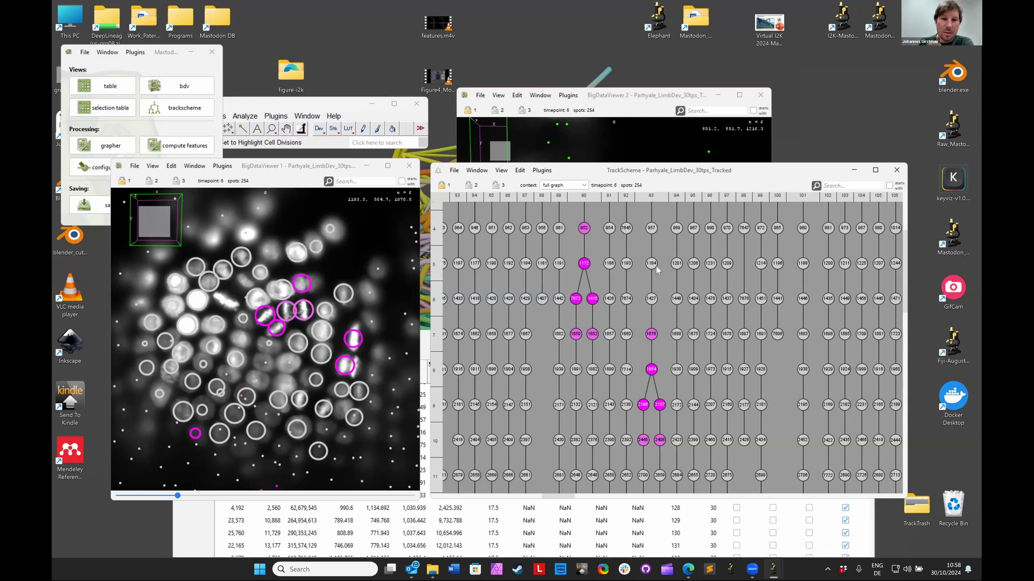
{"action": "left_click_drag", "start_coordinate": [596, 175], "coordinate": [592, 171]}
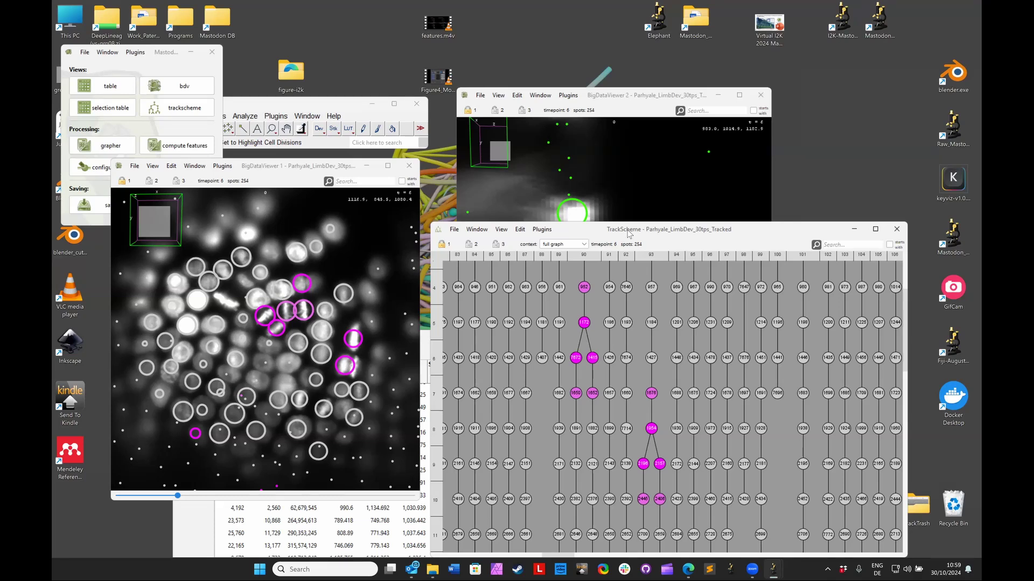
{"action": "left_click_drag", "start_coordinate": [627, 231], "coordinate": [644, 200]}
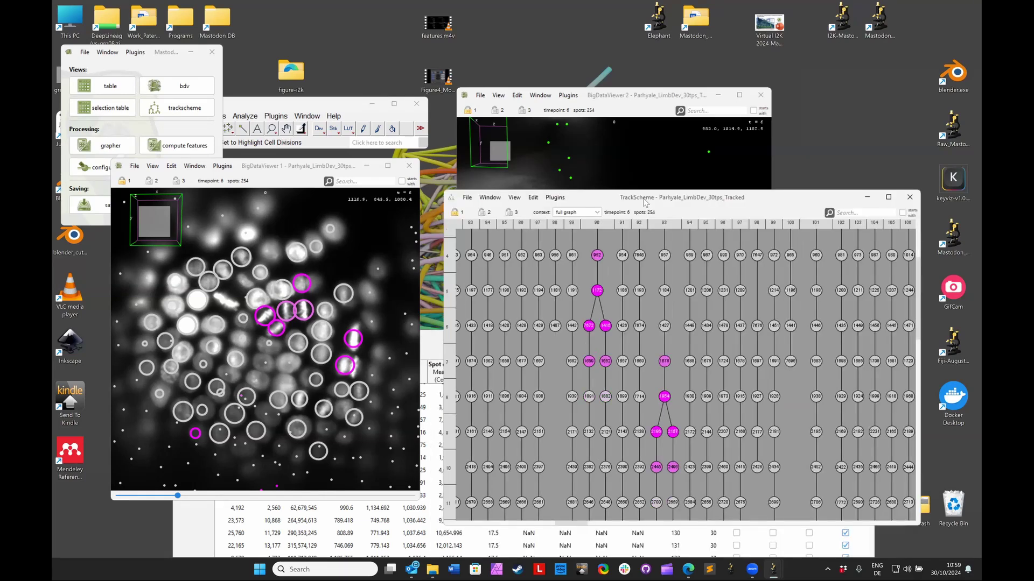
Try to import spots from an ImageJ label image
{"action": "left_click", "coordinate": [557, 198]}
{"action": "mouse_move", "coordinate": [581, 247]}
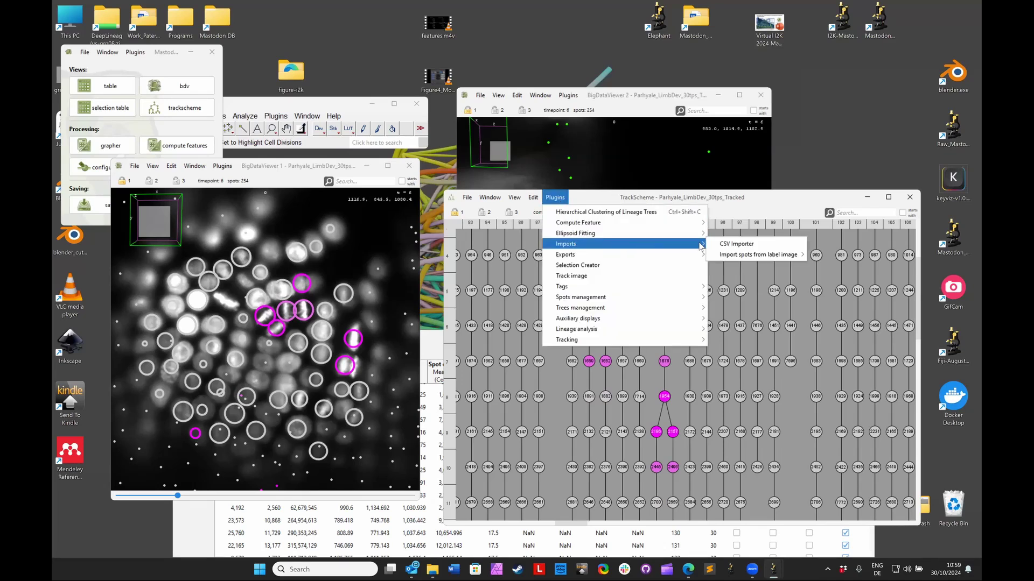
{"action": "mouse_move", "coordinate": [772, 260]}
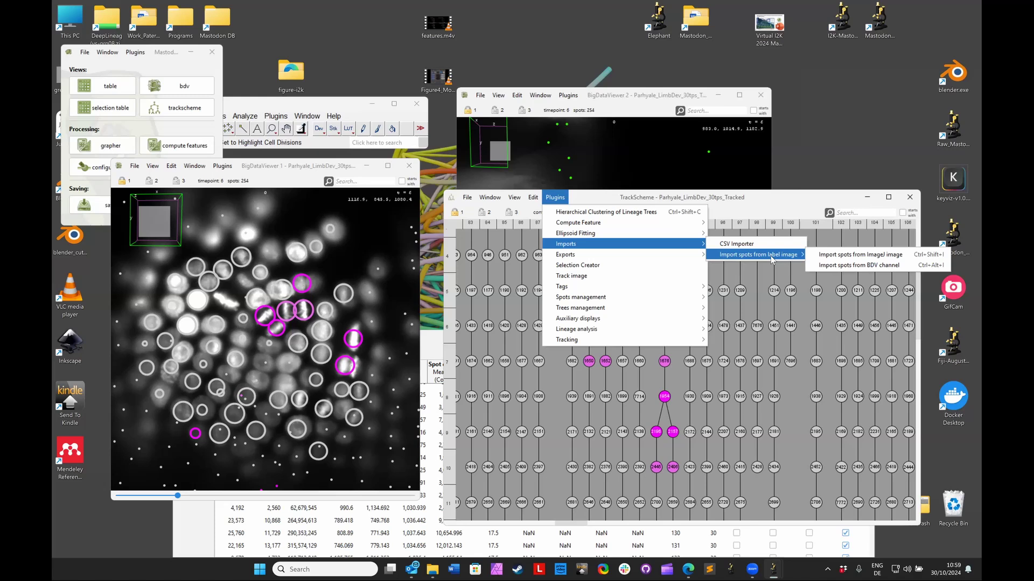
{"action": "left_click", "coordinate": [836, 256]}
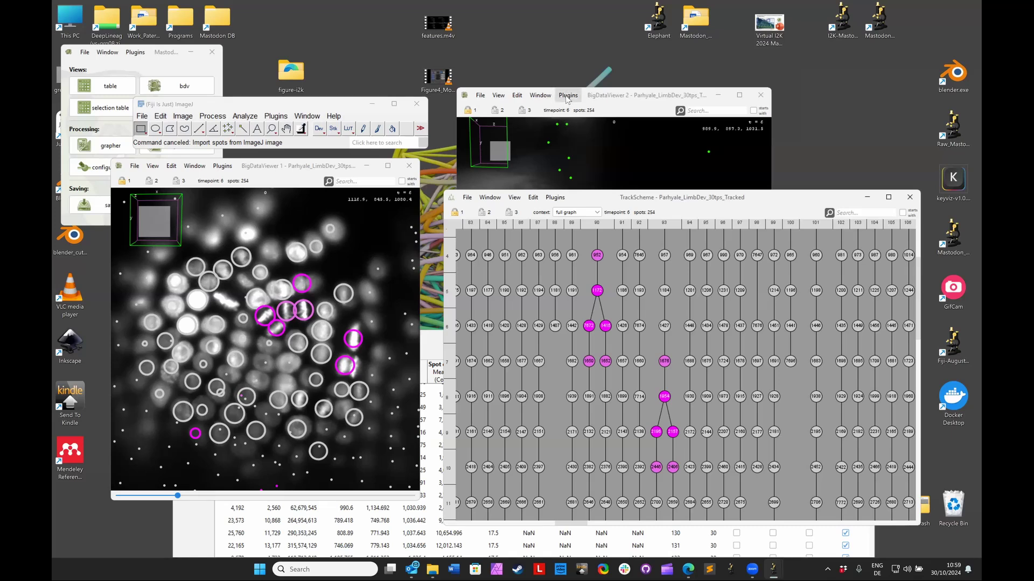
{"action": "left_click", "coordinate": [566, 99]}
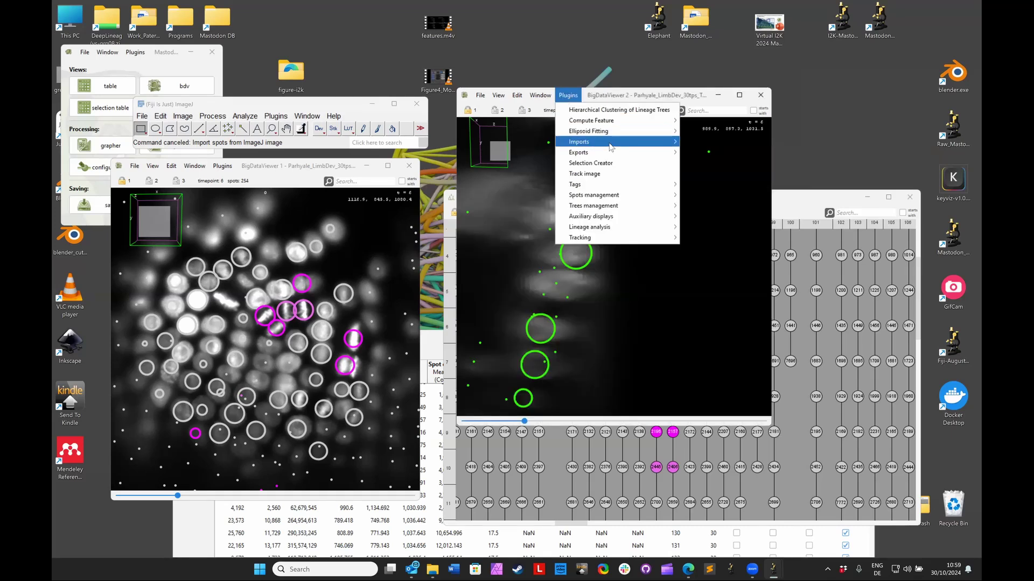
{"action": "mouse_move", "coordinate": [646, 142]}
{"action": "mouse_move", "coordinate": [742, 156]}
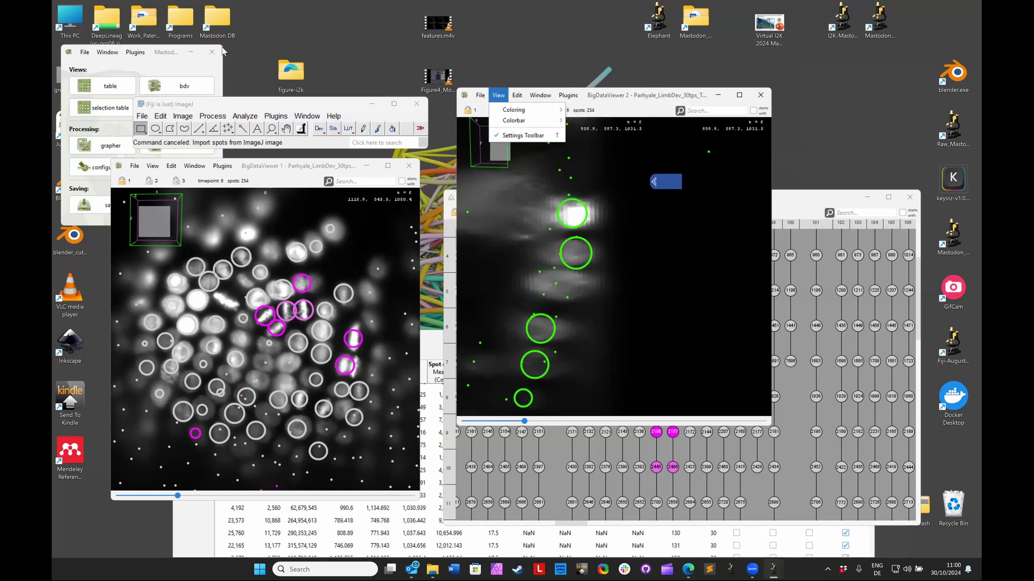
{"action": "mouse_move", "coordinate": [571, 100]}
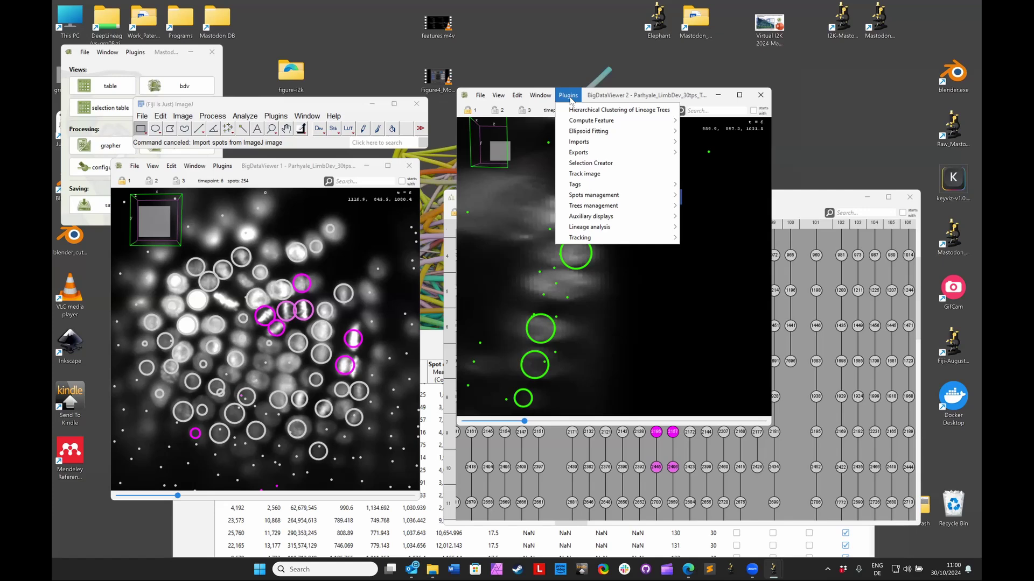
{"action": "mouse_move", "coordinate": [654, 239]}
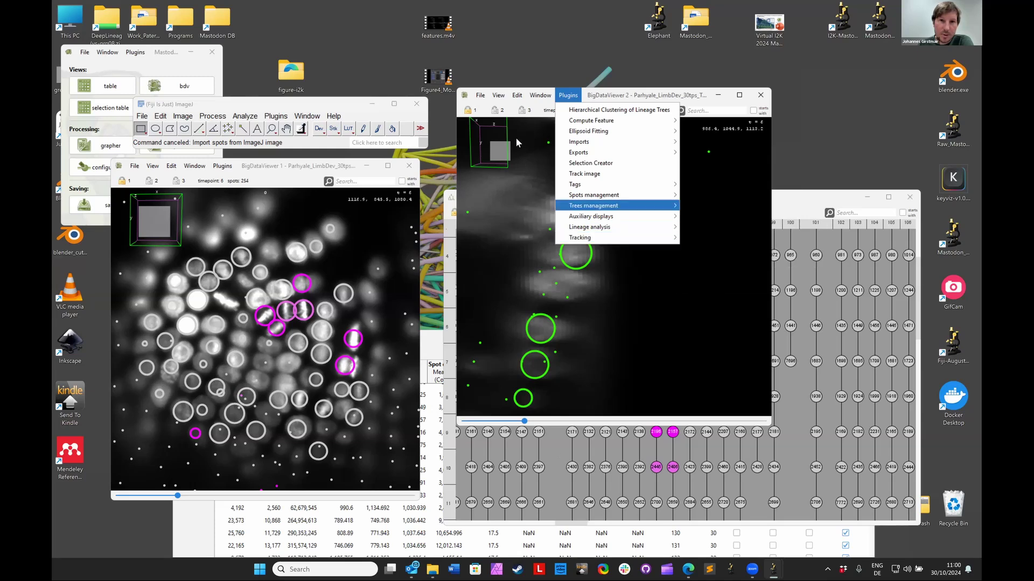
{"action": "mouse_move", "coordinate": [532, 97]}
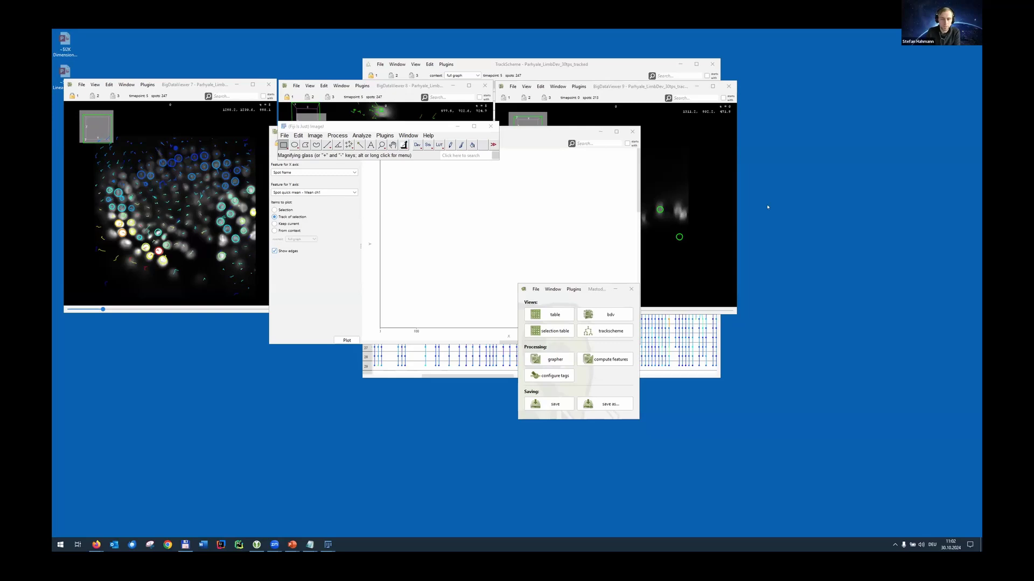
Minimize the grapher window and move the Fiji window below BigDataViewer 7 to clear the image views
{"action": "left_click", "coordinate": [599, 131]}
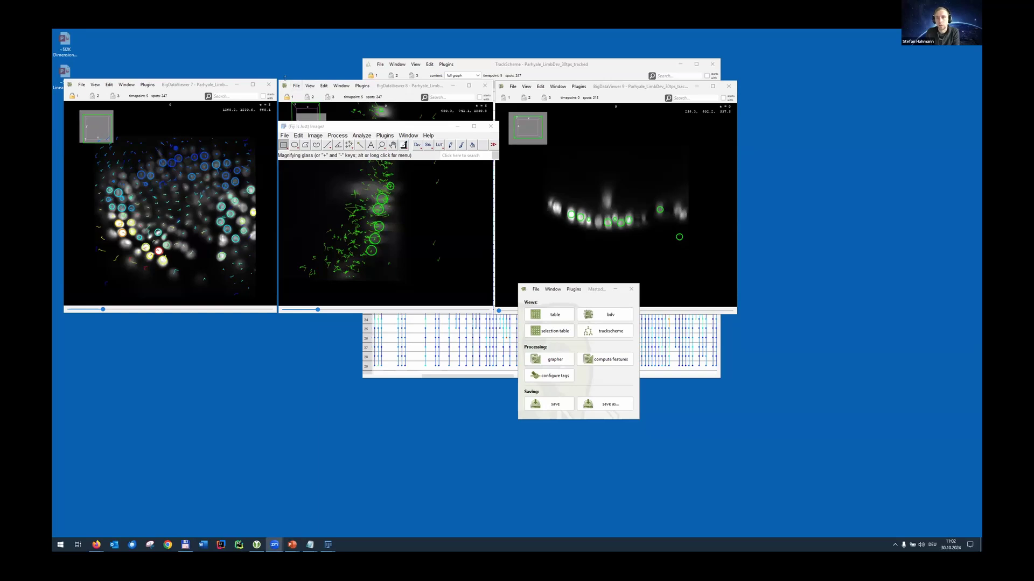
{"action": "left_click", "coordinate": [416, 128]}
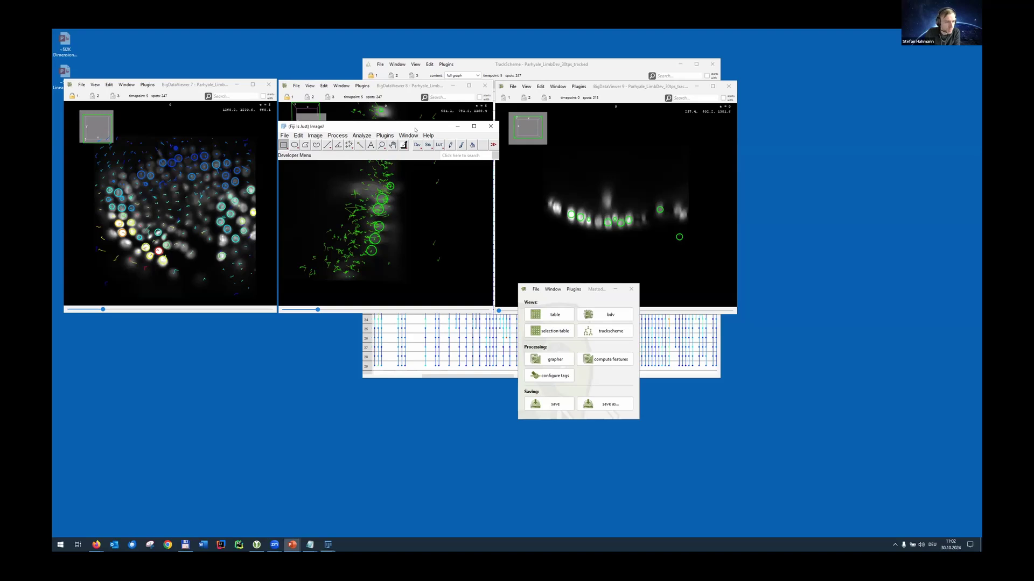
{"action": "left_click_drag", "start_coordinate": [203, 327], "coordinate": [202, 328]}
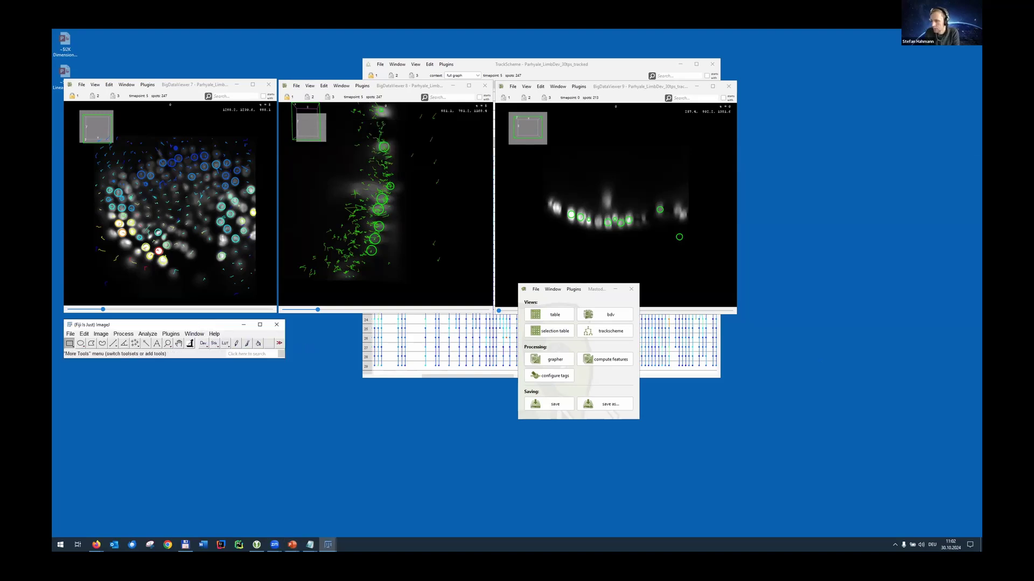
{"action": "key", "text": "alt+Tab"}
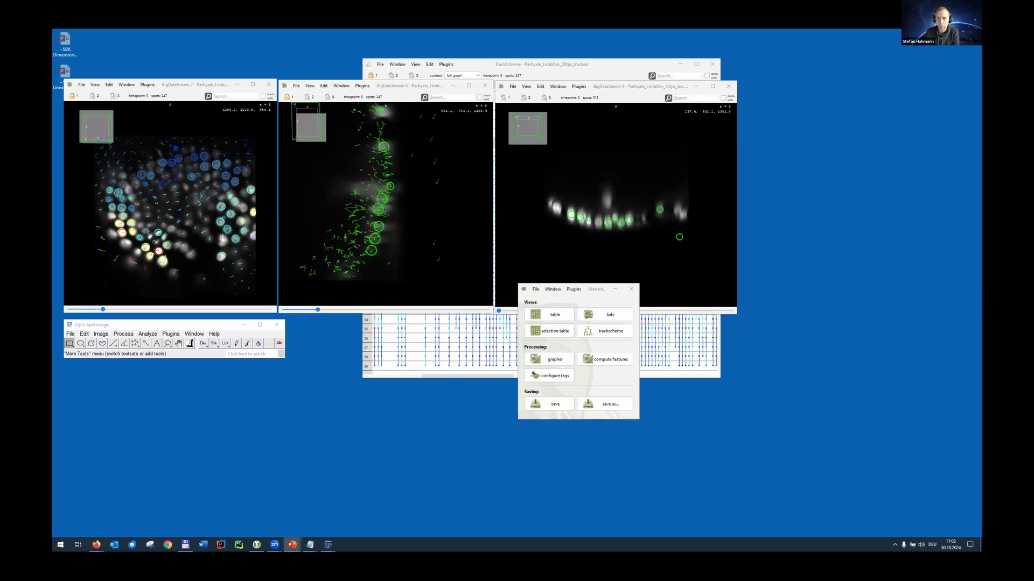
Present the slideshow and go back through the slides to "Hypothesis-driven quantitative biology"
{"action": "key", "text": "shift+F5"}
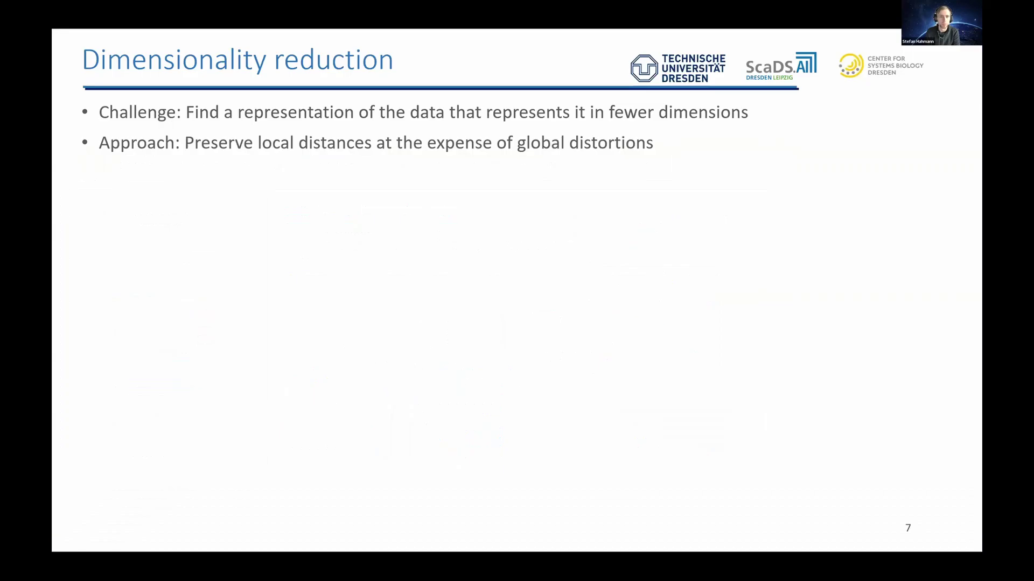
{"action": "key", "text": "Left"}
{"action": "key", "text": "Left"}
{"action": "key", "text": "Right"}
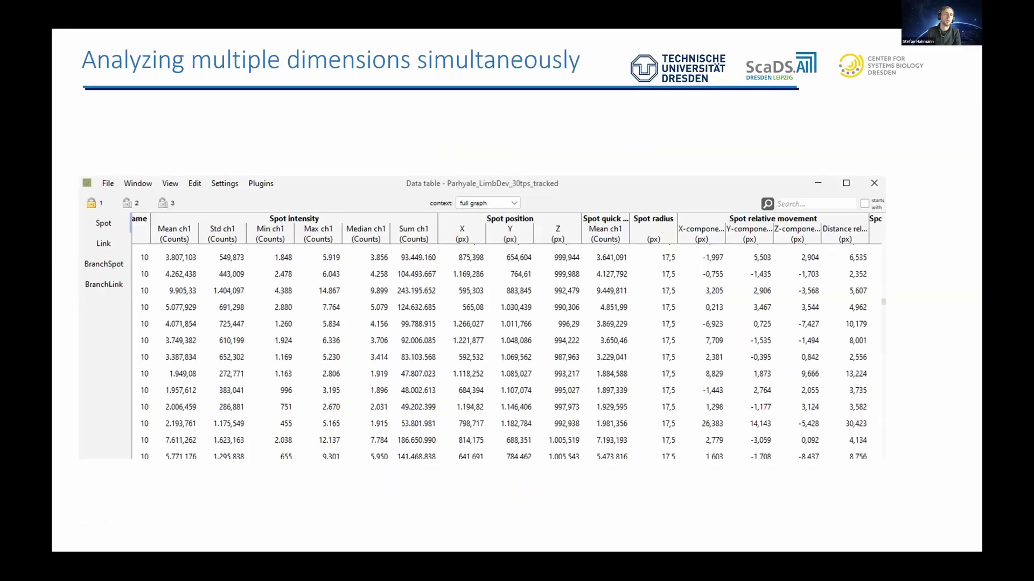
{"action": "key", "text": "Left"}
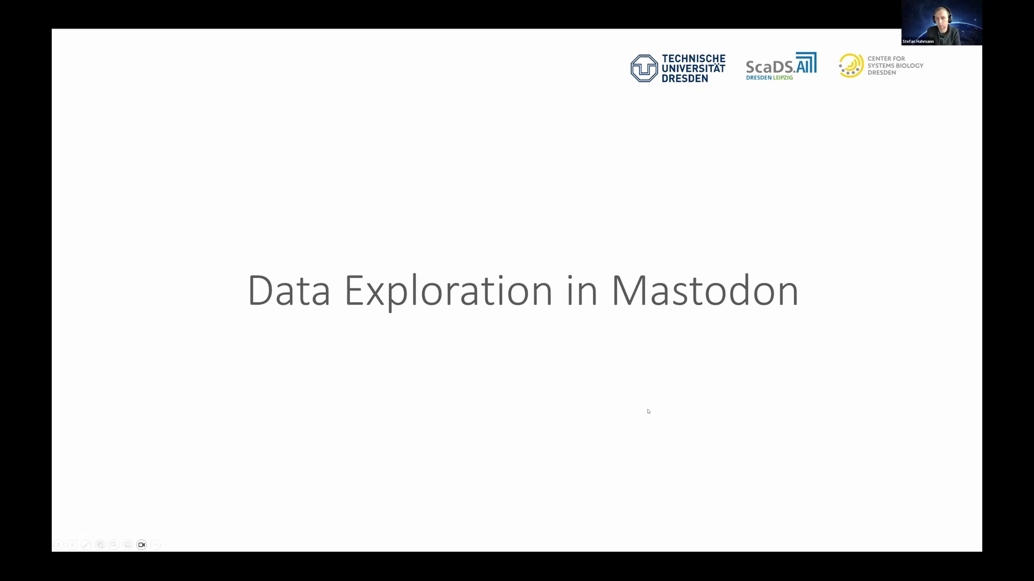
{"action": "key", "text": "Right"}
{"action": "key", "text": "Left"}
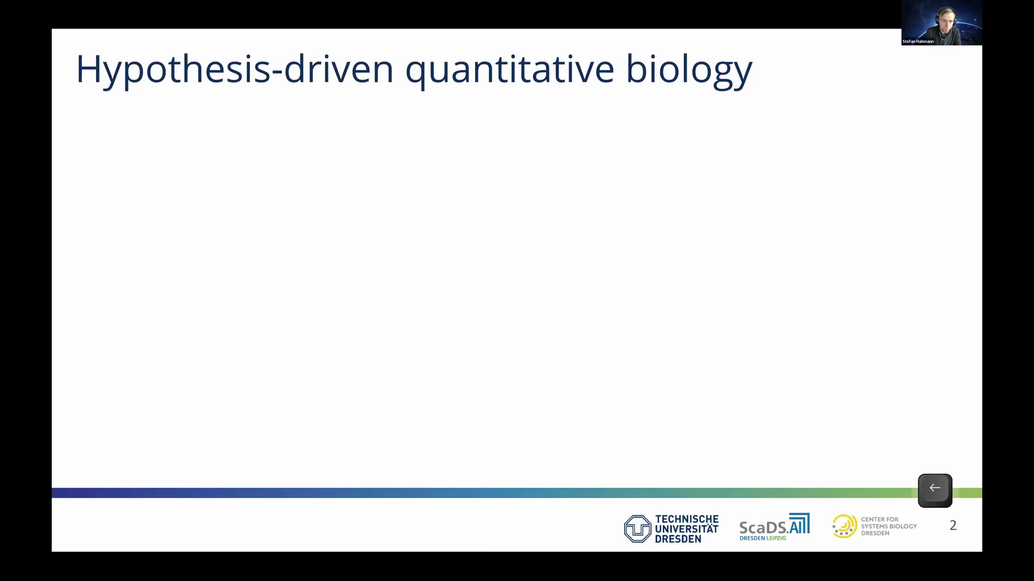
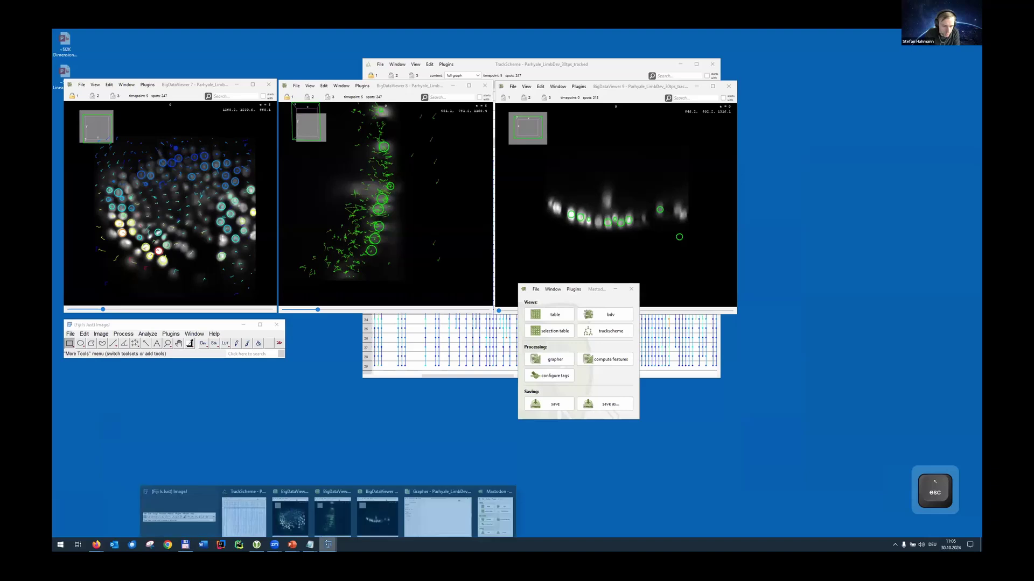
Switch to the Mastodon main window, open a data table, and move and enlarge it to show more feature columns
{"action": "left_click", "coordinate": [498, 516]}
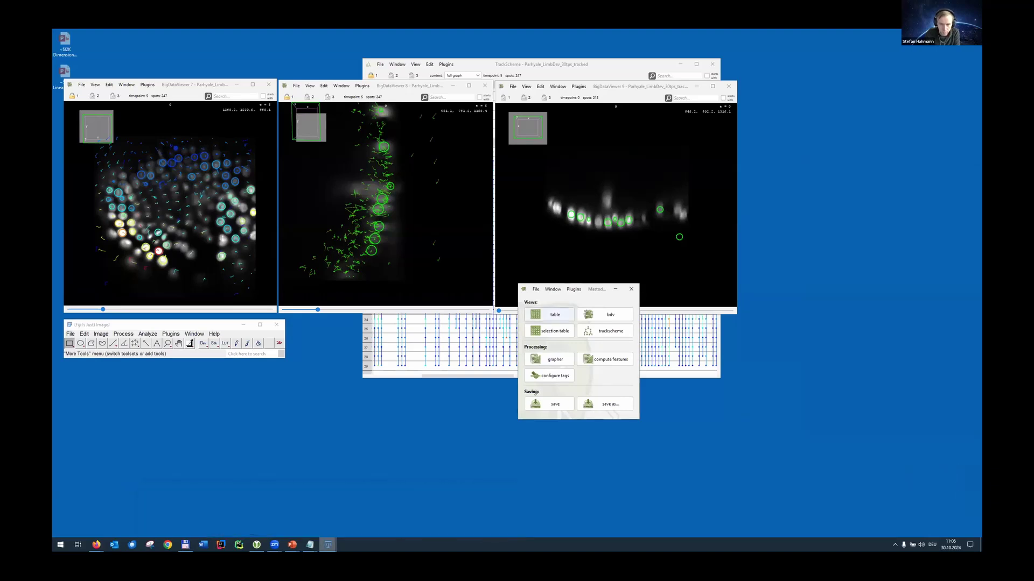
{"action": "left_click", "coordinate": [555, 314]}
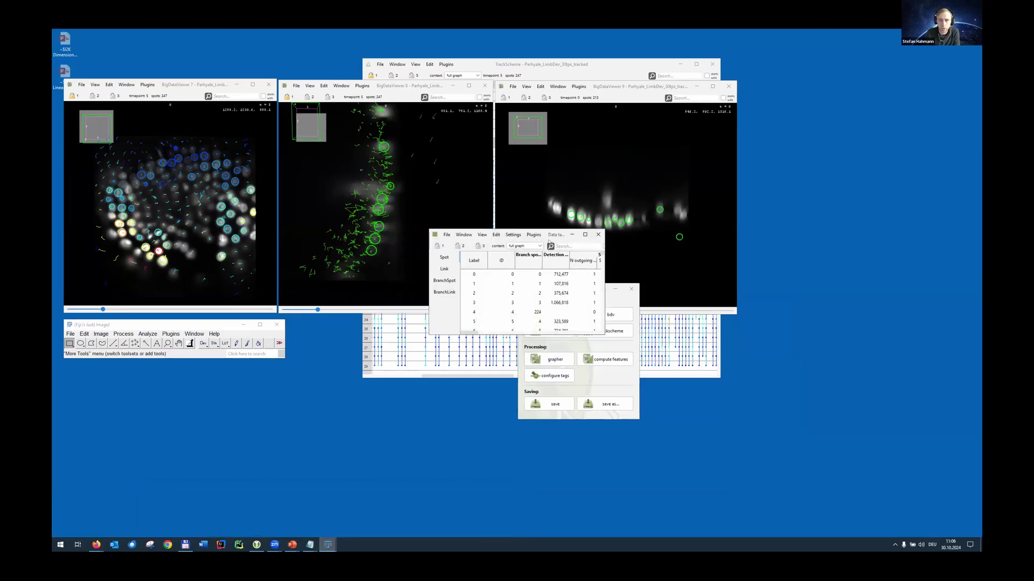
{"action": "left_click_drag", "start_coordinate": [541, 236], "coordinate": [238, 209]}
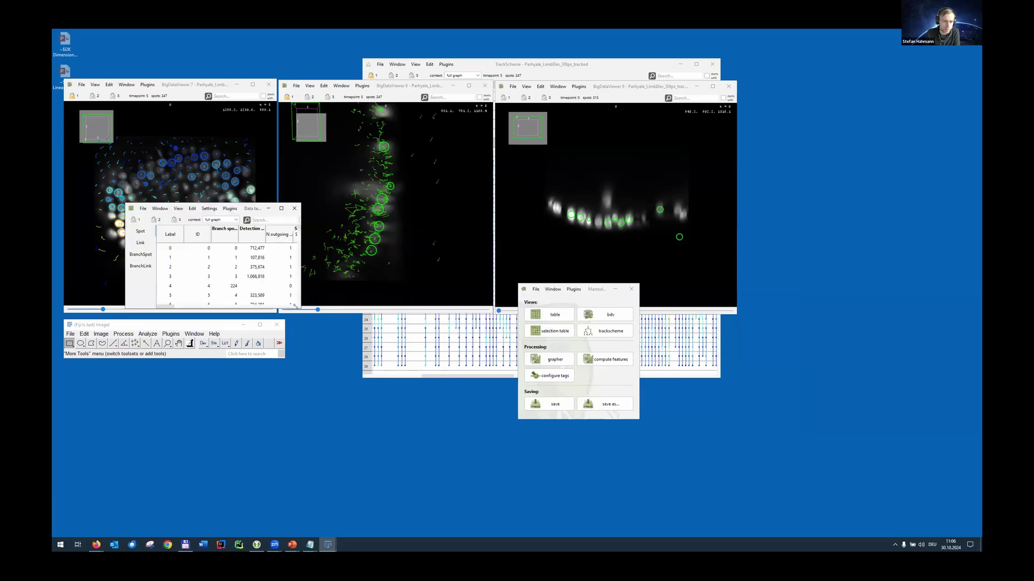
{"action": "left_click_drag", "start_coordinate": [295, 306], "coordinate": [522, 462]}
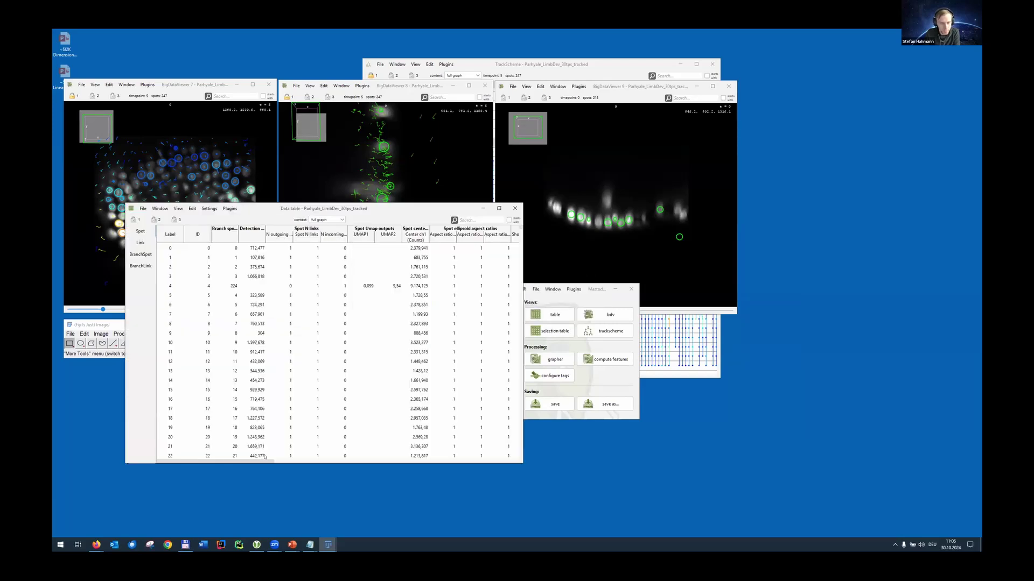
{"action": "mouse_move", "coordinate": [237, 461]}
{"action": "left_mouse_down"}
{"action": "mouse_move", "coordinate": [460, 469]}
{"action": "mouse_move", "coordinate": [236, 466]}
{"action": "left_mouse_up"}
Examine the Spot and BranchSpot features available for computation in an enlarged feature calculation window, and close it
{"action": "left_click", "coordinate": [599, 360]}
{"action": "left_click_drag", "start_coordinate": [604, 426], "coordinate": [638, 475]}
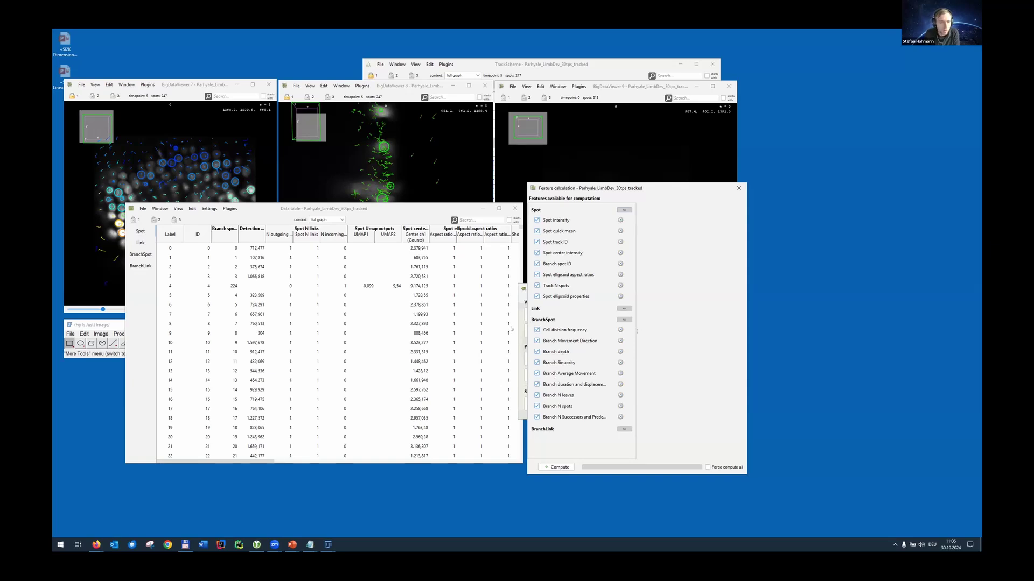
{"action": "left_click", "coordinate": [738, 188]}
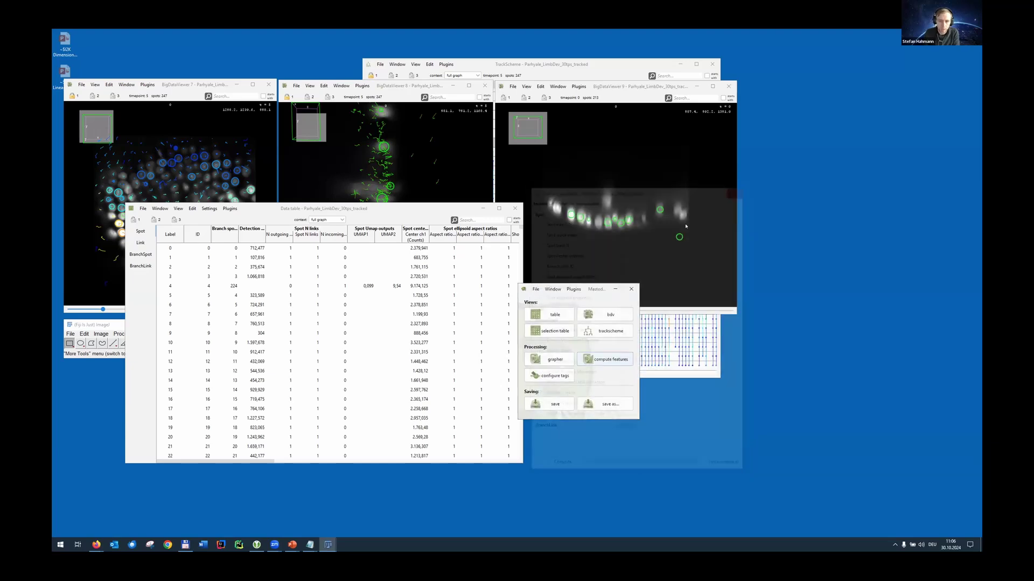
Open a new Grapher window, move it clear of the data table and enlarge it
{"action": "left_click", "coordinate": [558, 361]}
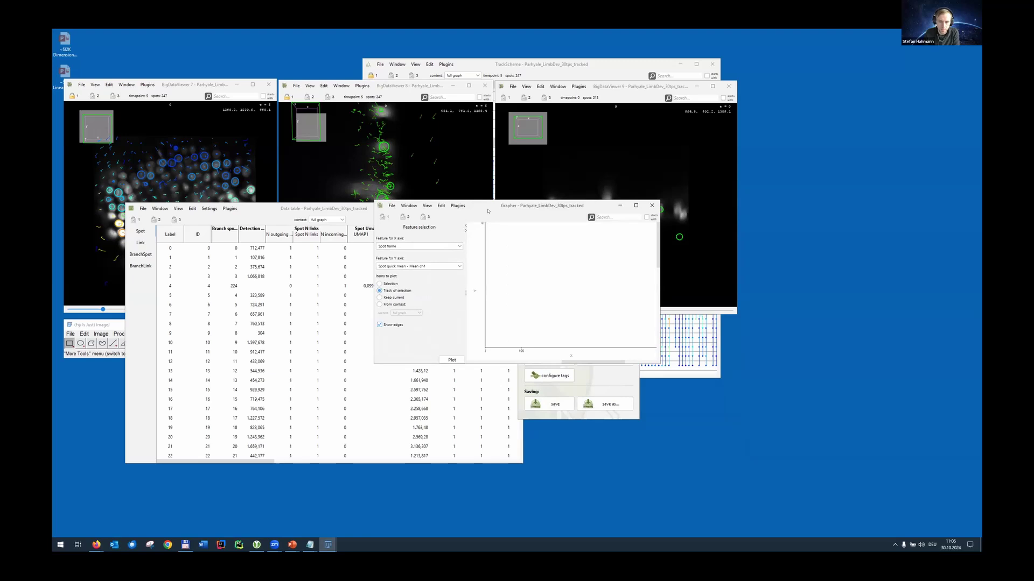
{"action": "left_click_drag", "start_coordinate": [488, 211], "coordinate": [512, 154]}
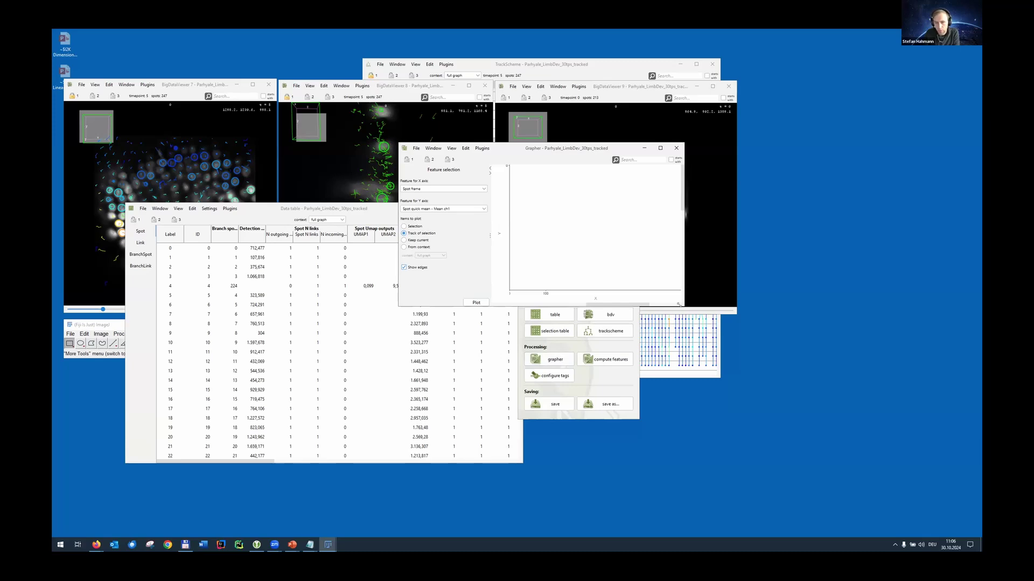
{"action": "left_click_drag", "start_coordinate": [680, 304], "coordinate": [714, 331]}
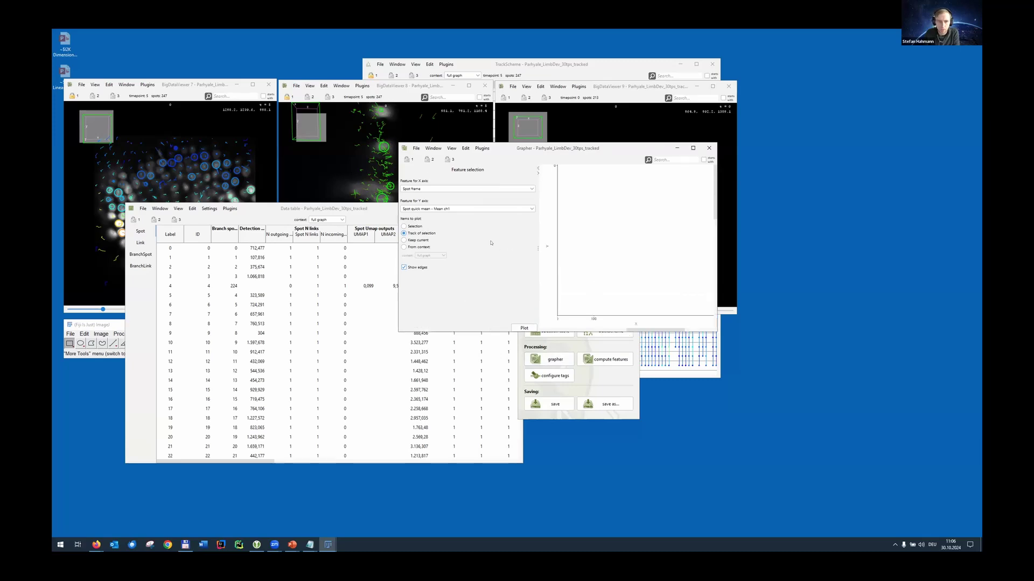
Set the Grapher's X axis feature to "Spot intensity - Mean ch1"
{"action": "left_click", "coordinate": [460, 188]}
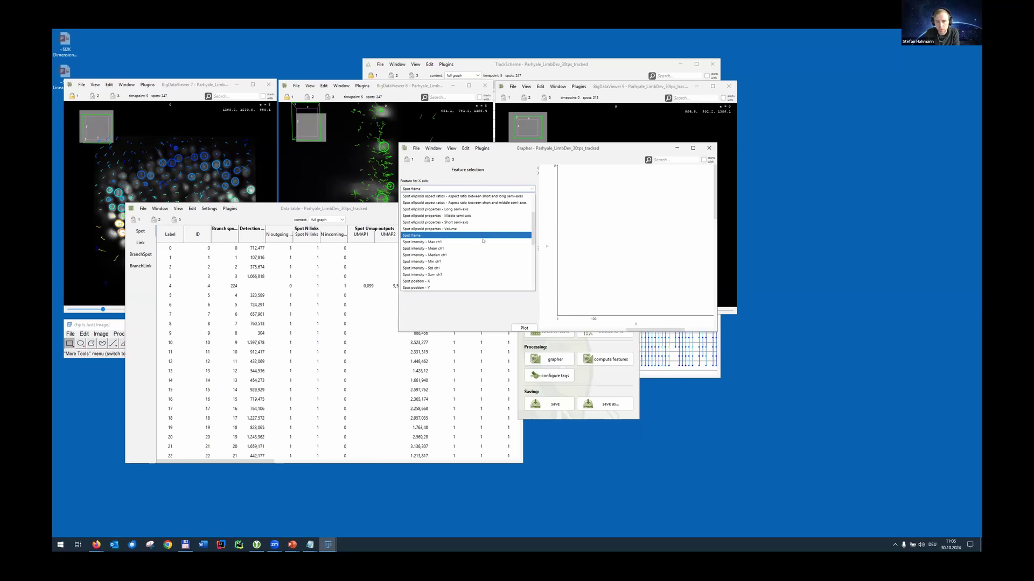
{"action": "left_click", "coordinate": [448, 188]}
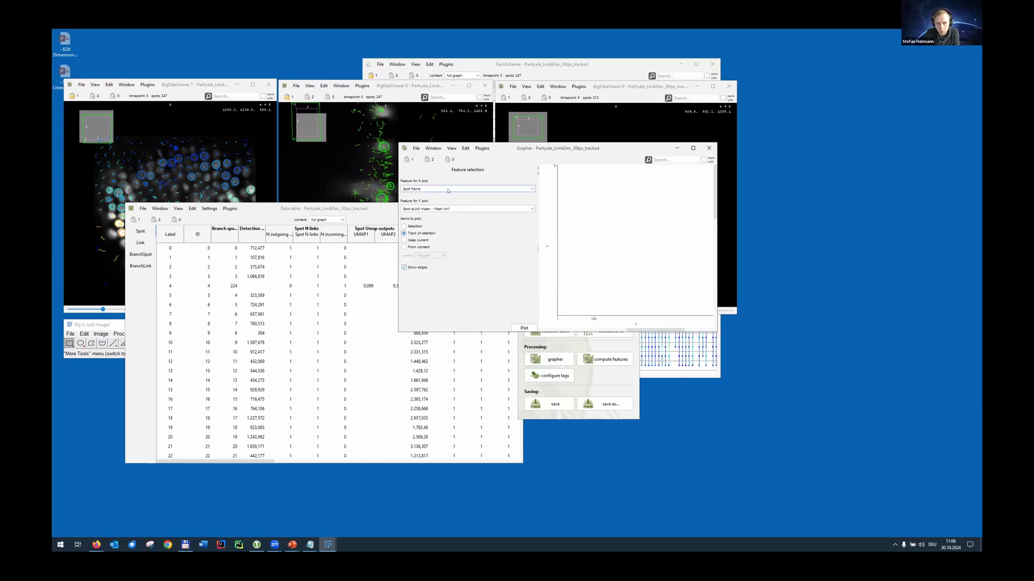
{"action": "left_click", "coordinate": [530, 189]}
{"action": "scroll", "coordinate": [532, 211], "scroll_direction": "up", "scroll_amount": 2}
{"action": "left_click_drag", "start_coordinate": [532, 211], "coordinate": [531, 200]}
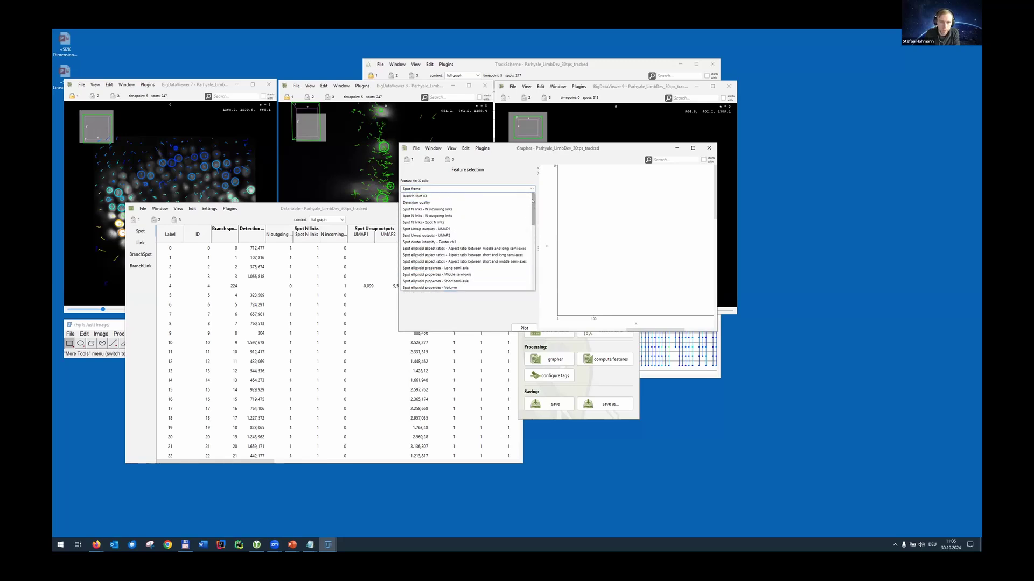
{"action": "scroll", "coordinate": [441, 258], "scroll_direction": "down", "scroll_amount": 3}
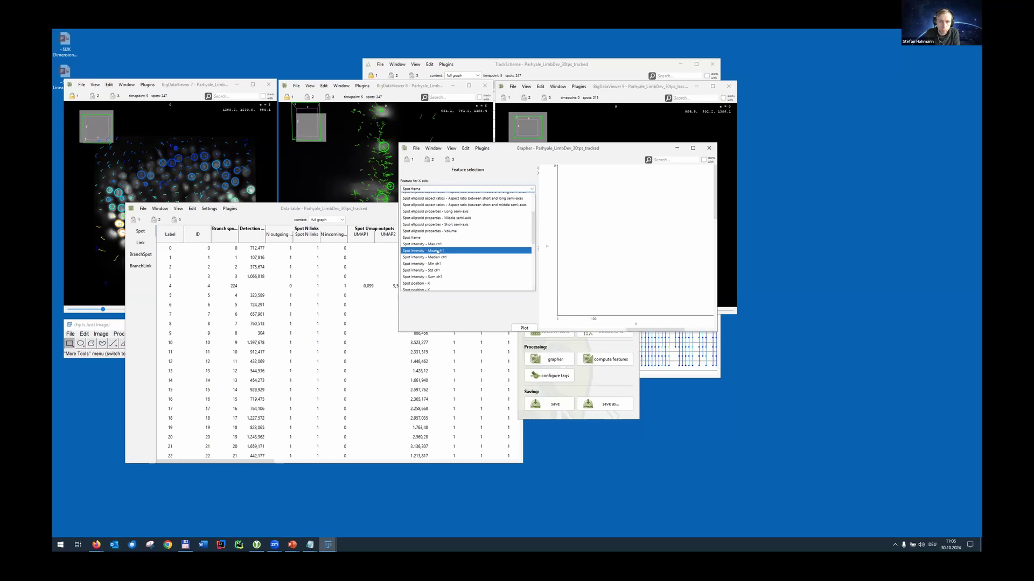
{"action": "left_click", "coordinate": [437, 252]}
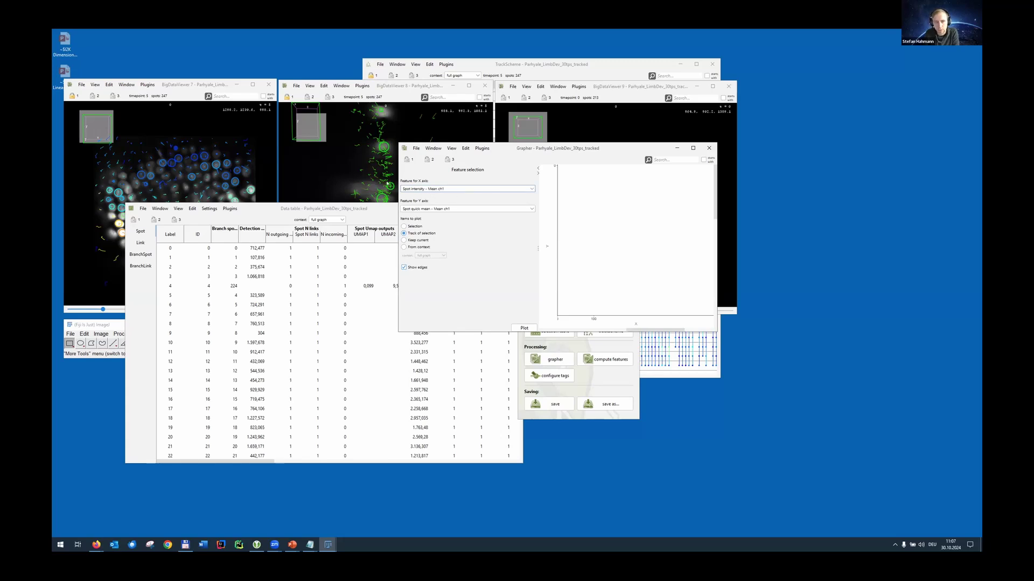
Plot "Link velocity - incoming" on the Y axis for items from the full graph context, with edges hidden
{"action": "left_click", "coordinate": [430, 207]}
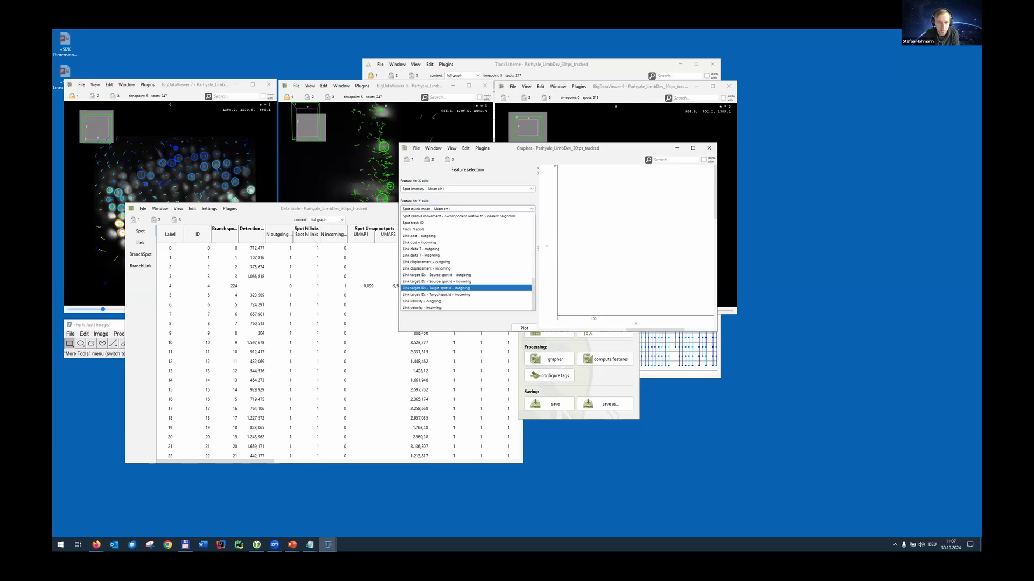
{"action": "left_click", "coordinate": [438, 308]}
{"action": "left_click", "coordinate": [420, 247]}
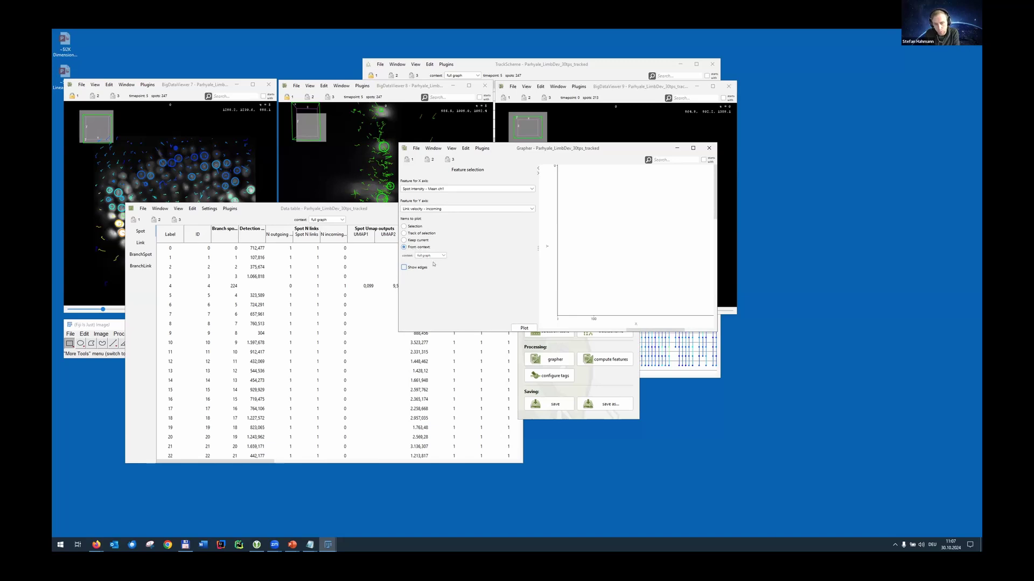
{"action": "left_click", "coordinate": [524, 328]}
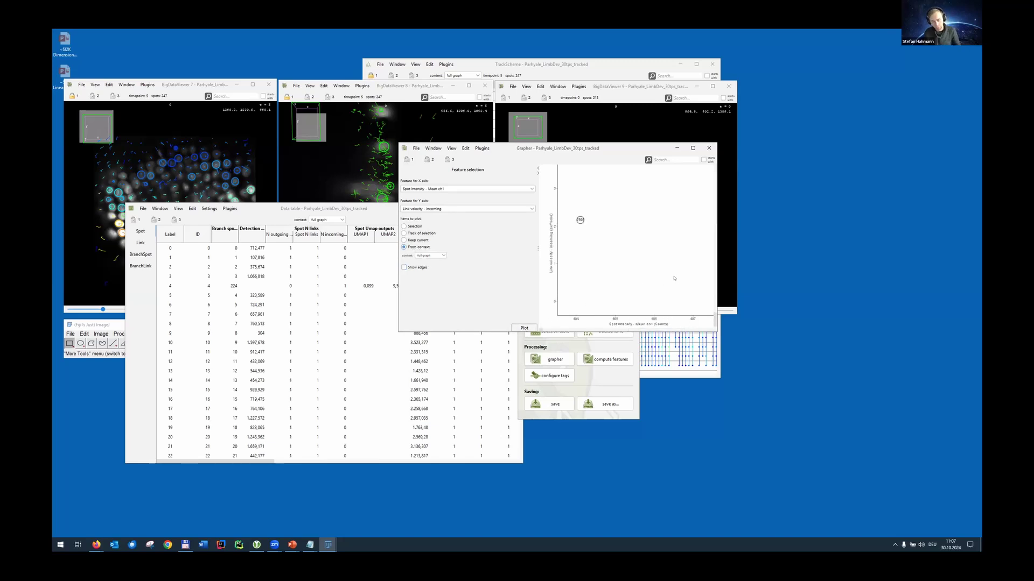
Enlarge the Grapher window and zoom the scatter plot out until the whole point cloud fits
{"action": "scroll", "coordinate": [662, 278], "scroll_direction": "down", "scroll_amount": 5, "text": "ctrl+shift"}
{"action": "scroll", "coordinate": [654, 277], "scroll_direction": "down", "scroll_amount": 8, "text": "ctrl+shift"}
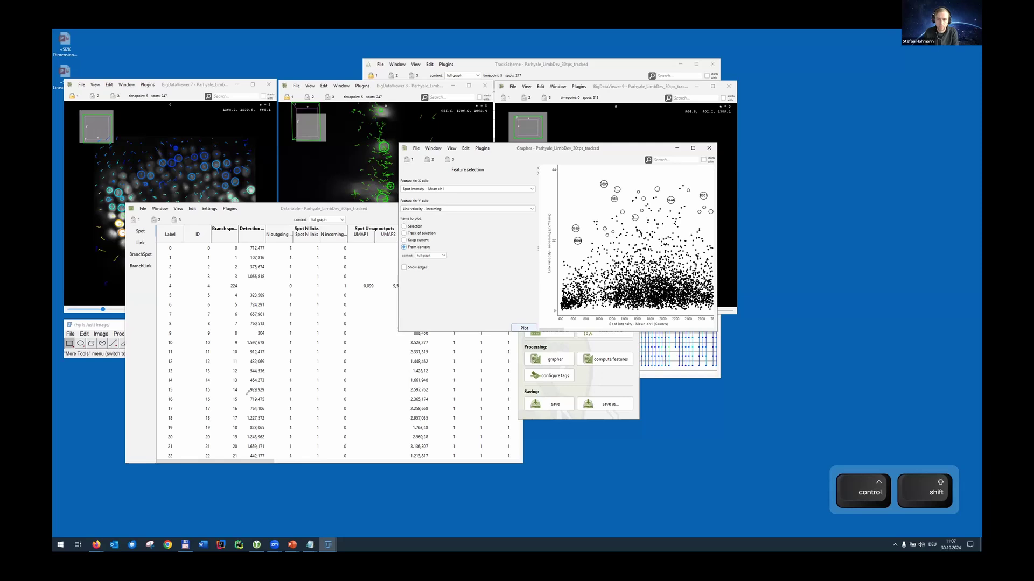
{"action": "left_click_drag", "start_coordinate": [246, 394], "coordinate": [247, 395]}
{"action": "scroll", "coordinate": [519, 287], "scroll_direction": "down", "scroll_amount": 3, "text": "ctrl+shift"}
{"action": "scroll", "coordinate": [518, 287], "scroll_direction": "down", "scroll_amount": 4, "text": "ctrl+shift"}
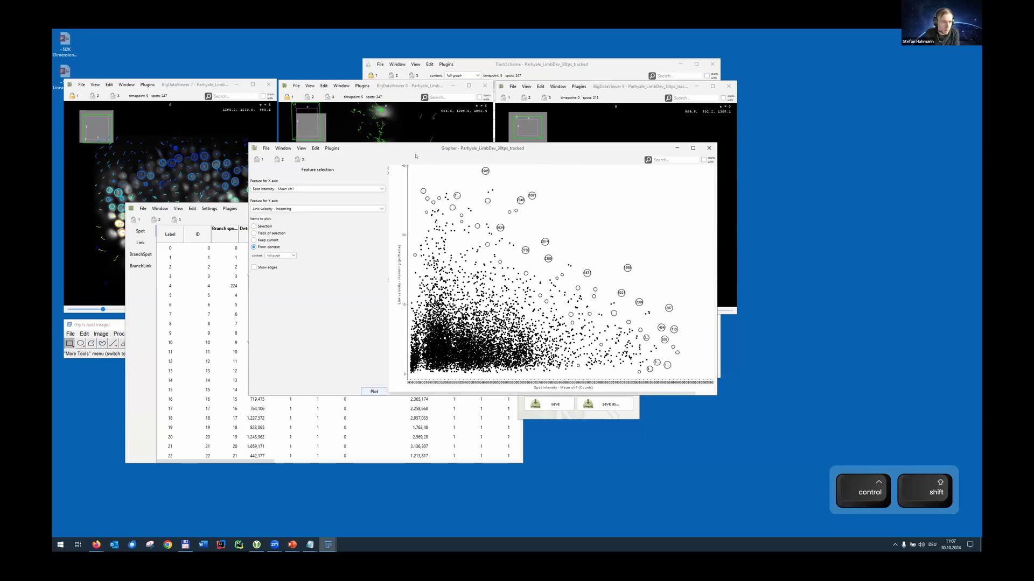
Rearrange the Grapher and data table windows so both can be seen, with the Grapher in front
{"action": "left_click_drag", "start_coordinate": [415, 156], "coordinate": [457, 261]}
{"action": "left_click", "coordinate": [253, 211]}
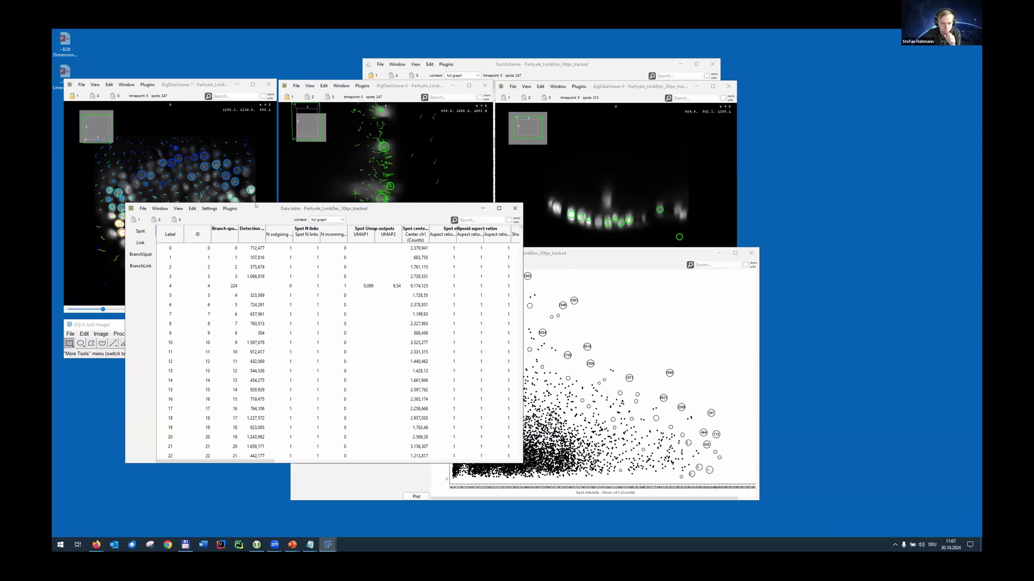
{"action": "left_click_drag", "start_coordinate": [255, 205], "coordinate": [228, 125]}
{"action": "left_click", "coordinate": [575, 258]}
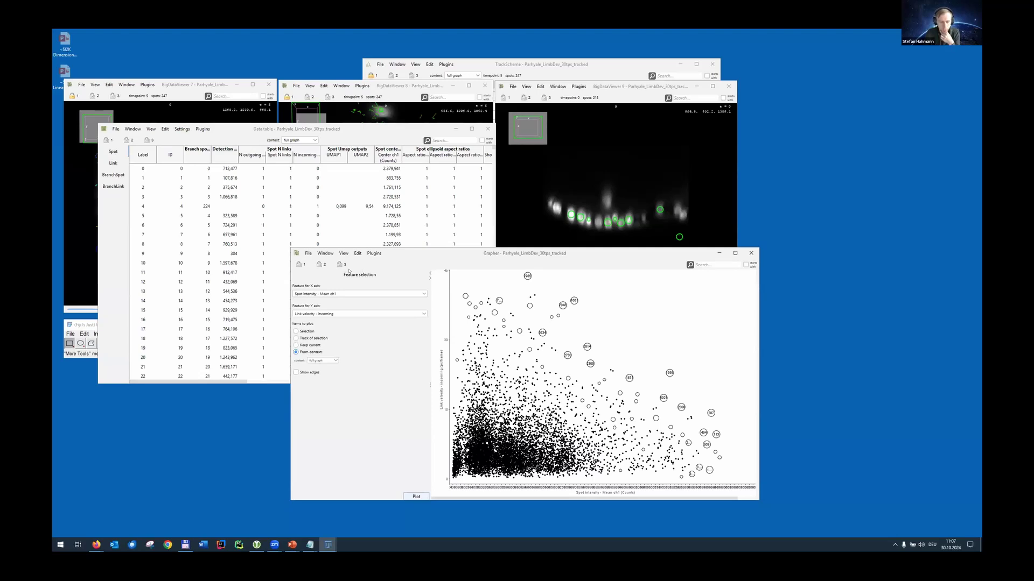
Review the data table's export options, including CSV, and check its BranchSpot and Spot tables
{"action": "left_click", "coordinate": [116, 130]}
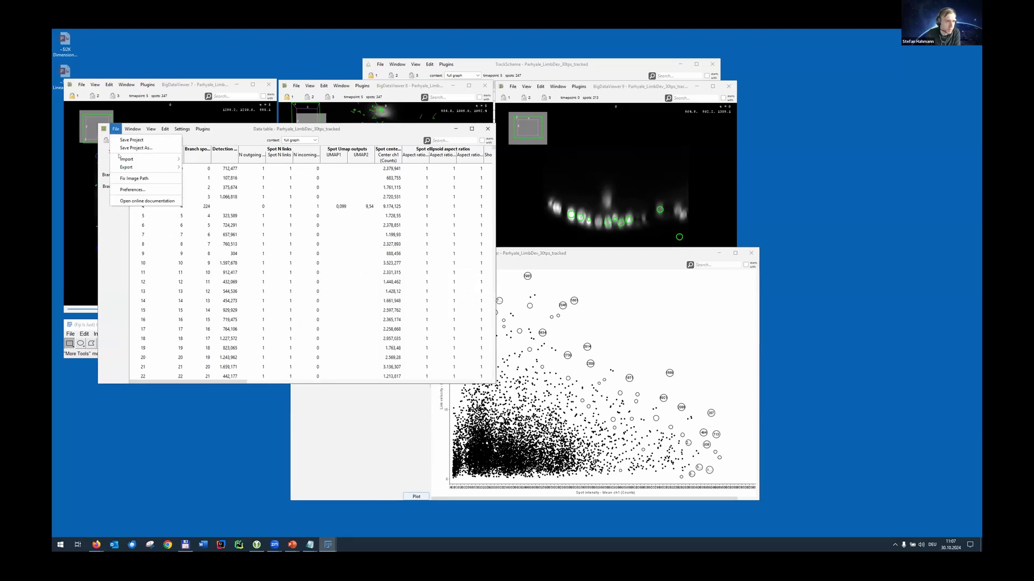
{"action": "mouse_move", "coordinate": [123, 167]}
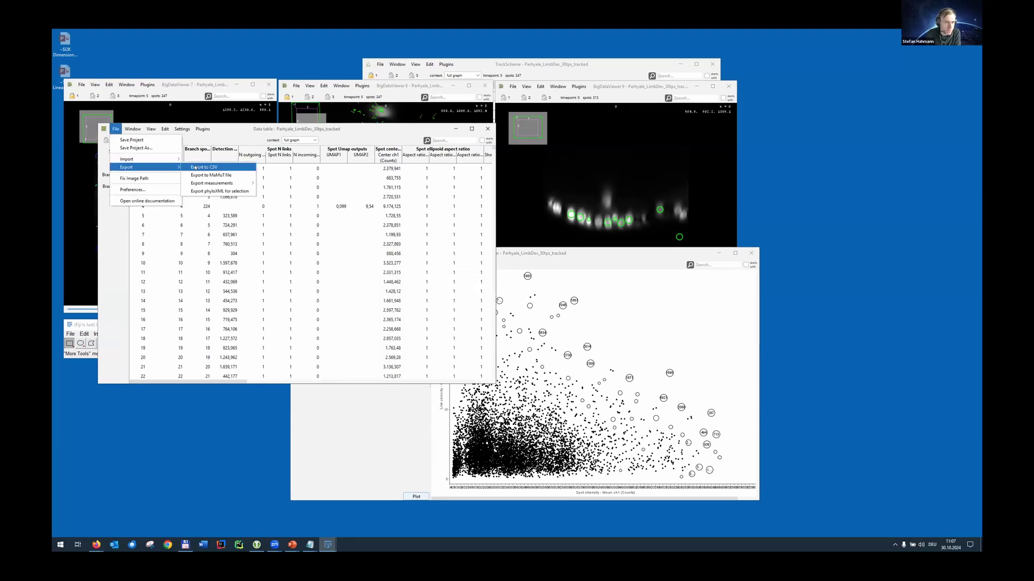
{"action": "left_click", "coordinate": [229, 133]}
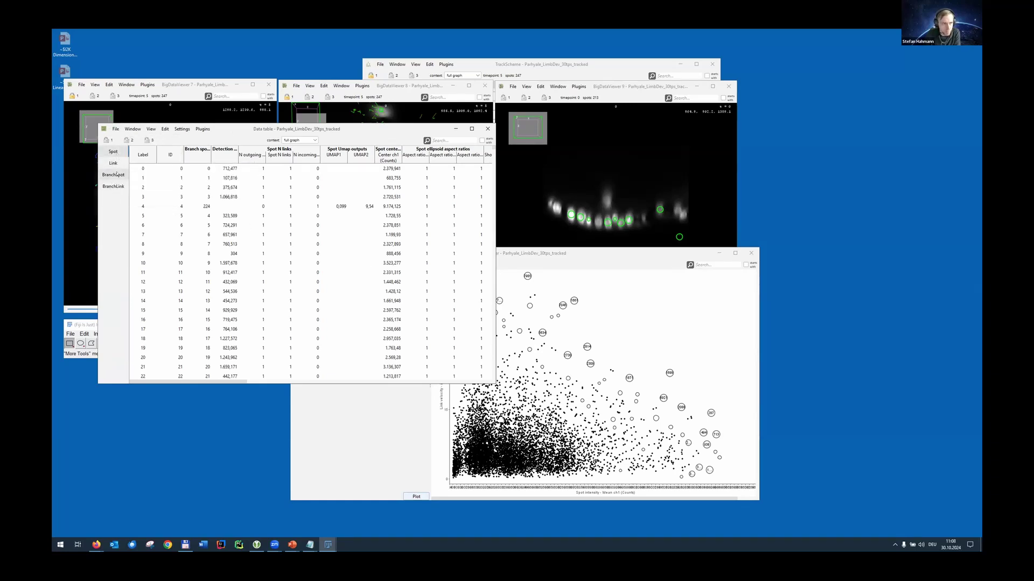
{"action": "left_click", "coordinate": [117, 174]}
{"action": "left_click", "coordinate": [113, 153]}
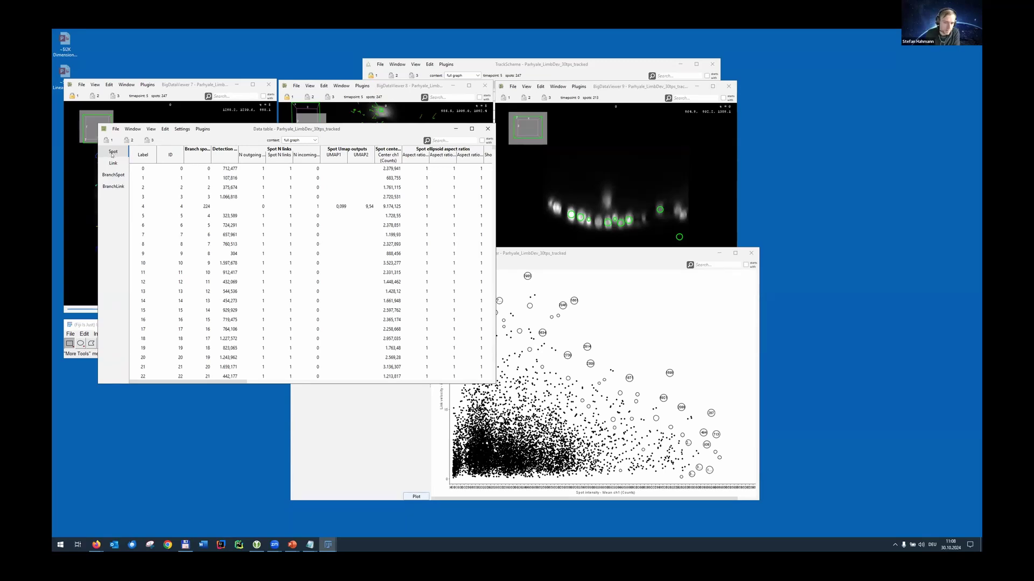
Minimize the data table and link the Grapher window to sync group 1
{"action": "left_click", "coordinate": [560, 261]}
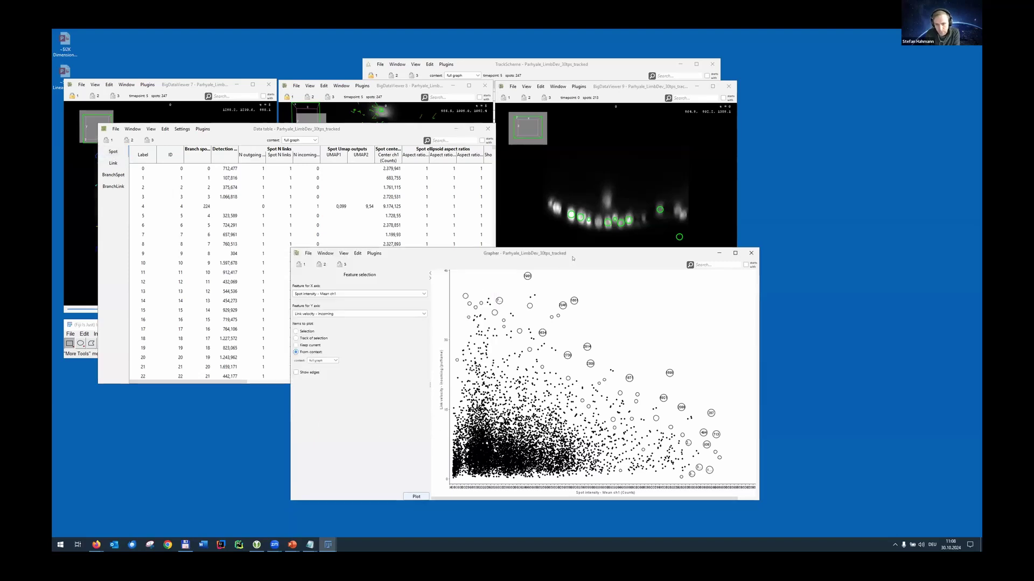
{"action": "left_click", "coordinate": [453, 131]}
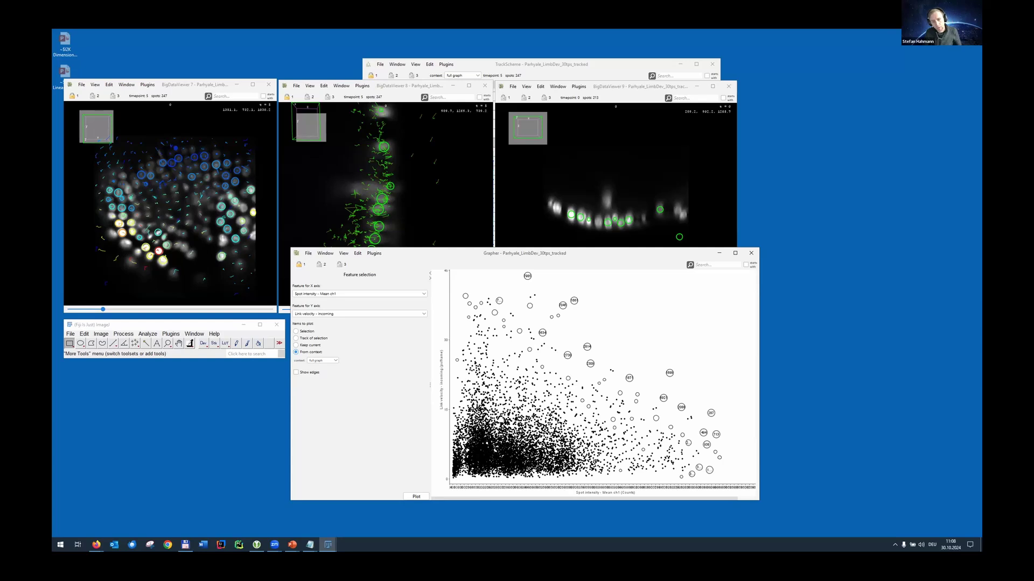
Navigate the linked image views to a single spot near the dense low-velocity region of the Grapher plot
{"action": "scroll", "coordinate": [525, 439], "scroll_direction": "up", "scroll_amount": 5}
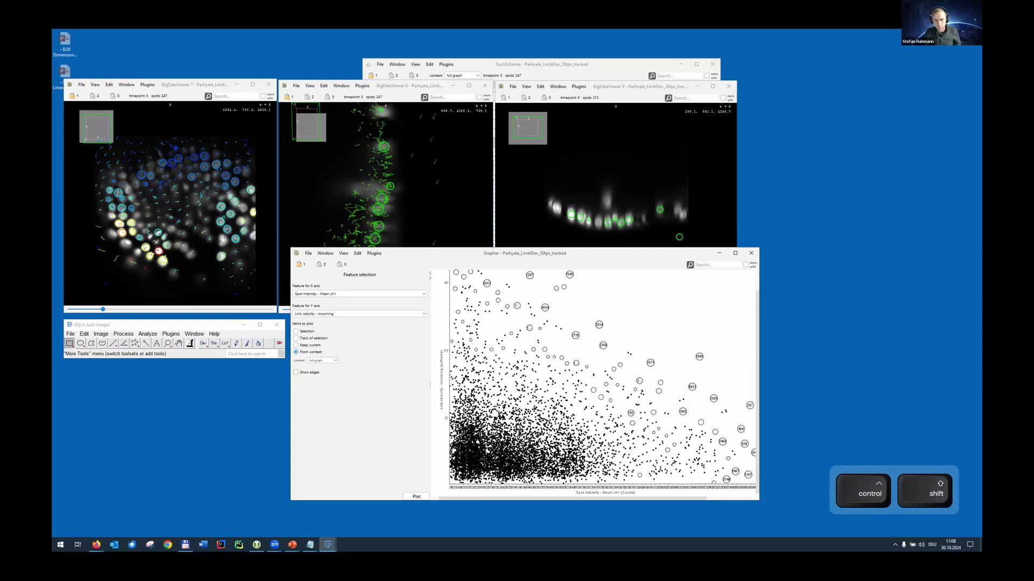
{"action": "scroll", "coordinate": [525, 439], "scroll_direction": "up", "scroll_amount": 2}
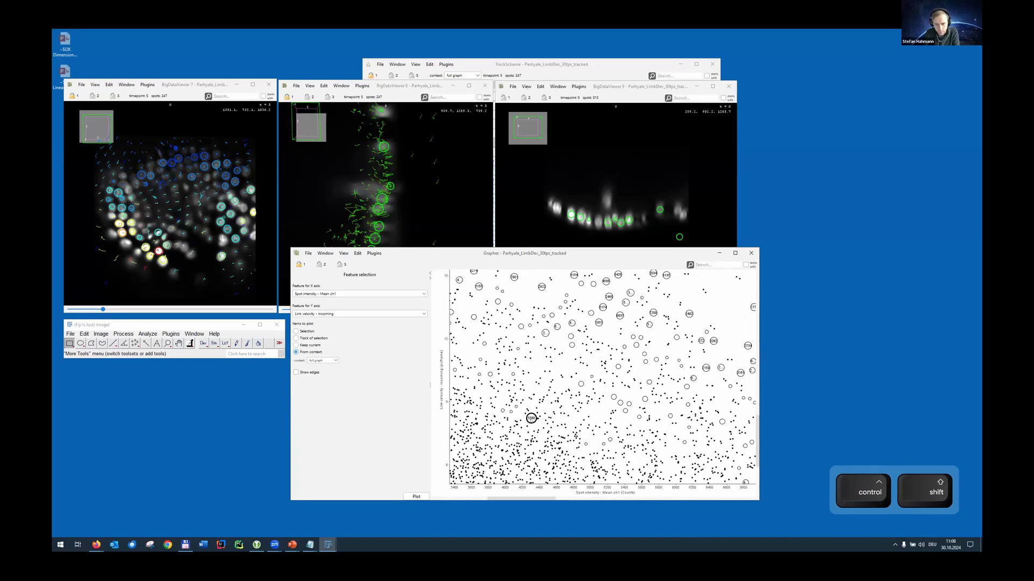
{"action": "left_click", "coordinate": [532, 418]}
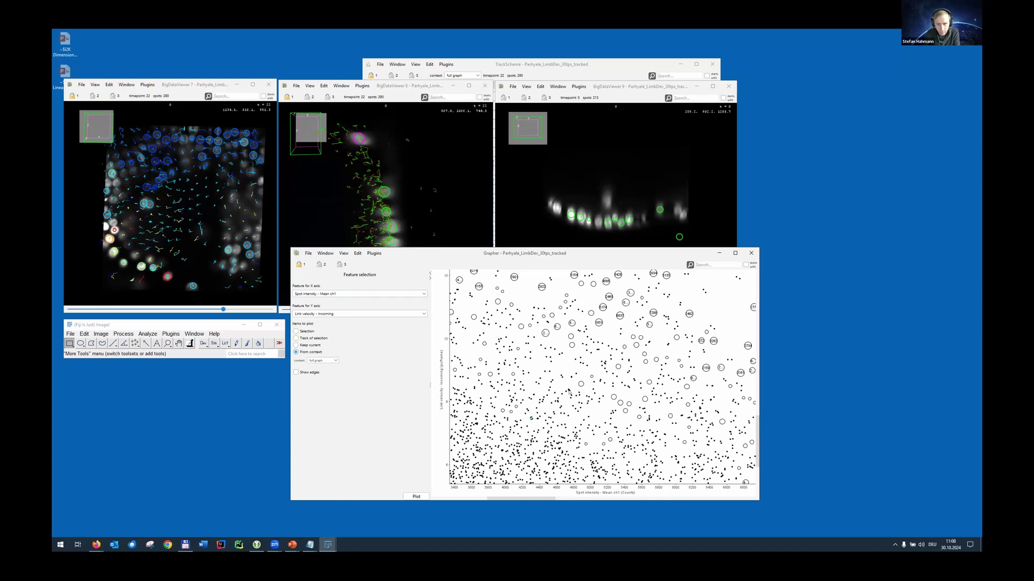
Step the linked image views back to timepoint 16
{"action": "key", "text": "n"}
{"action": "key", "text": "n"}
{"action": "key", "text": "n"}
{"action": "key", "text": "n"}
{"action": "key", "text": "n"}
{"action": "key", "text": "n"}
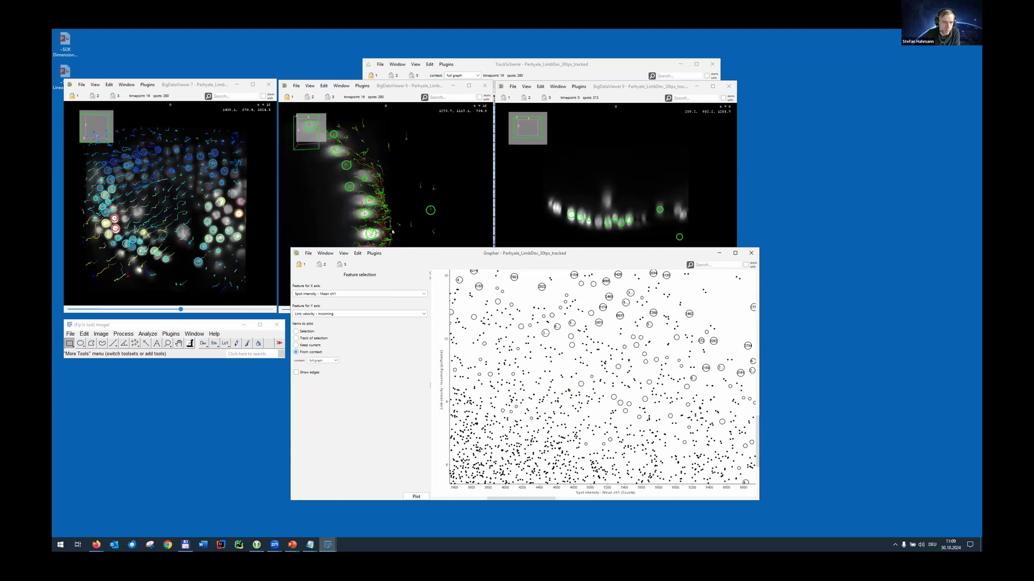
Color the full Grapher scatter plot by the Link Velocity coloring mode
{"action": "left_click_drag", "start_coordinate": [377, 253], "coordinate": [361, 234]}
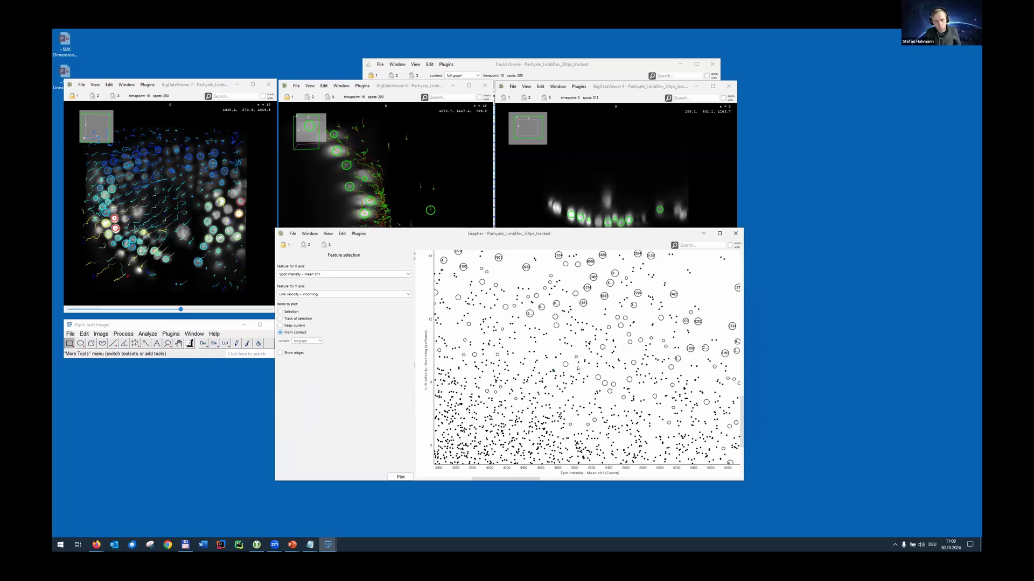
{"action": "scroll", "coordinate": [584, 371], "scroll_direction": "down", "scroll_amount": 5}
{"action": "scroll", "coordinate": [578, 368], "scroll_direction": "down", "scroll_amount": 3}
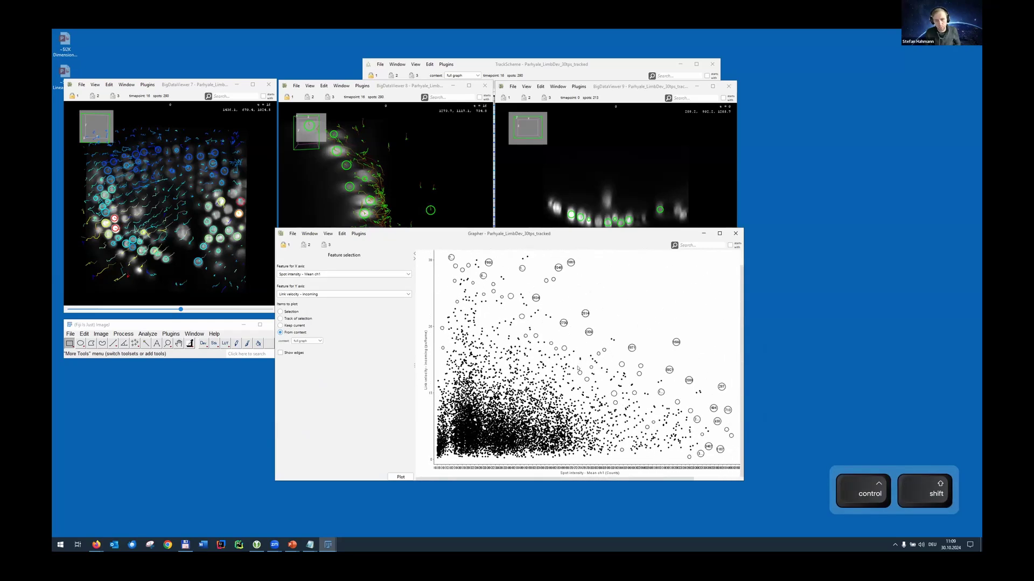
{"action": "left_click", "coordinate": [329, 234]}
{"action": "mouse_move", "coordinate": [338, 244]}
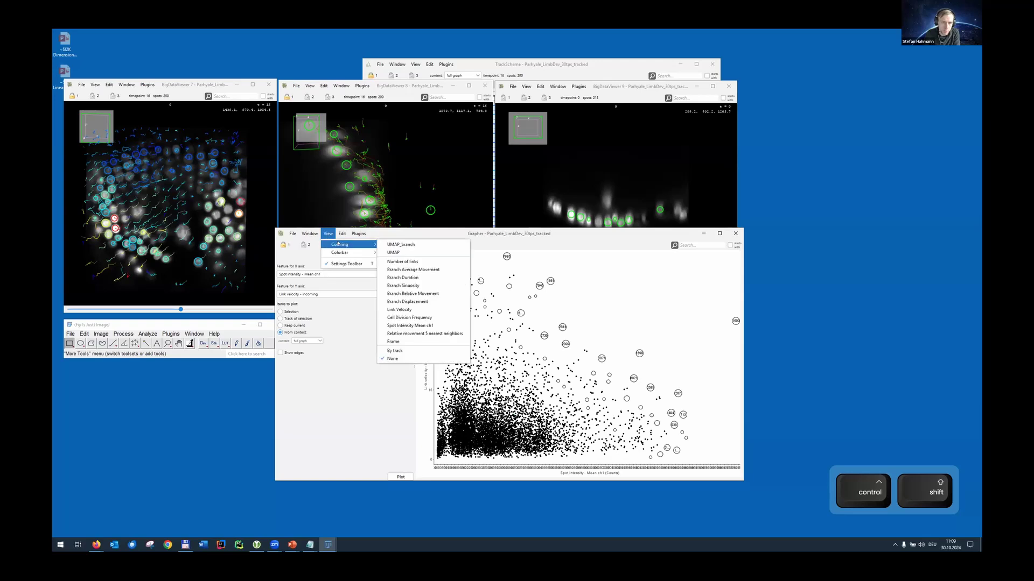
{"action": "left_click", "coordinate": [407, 310]}
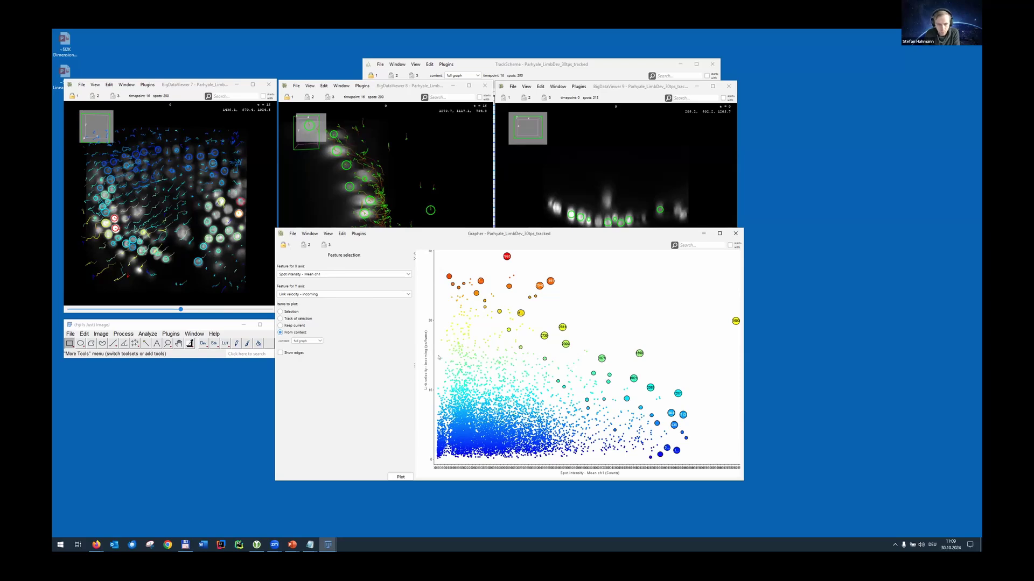
{"action": "left_click", "coordinate": [328, 234]}
{"action": "mouse_move", "coordinate": [344, 245]}
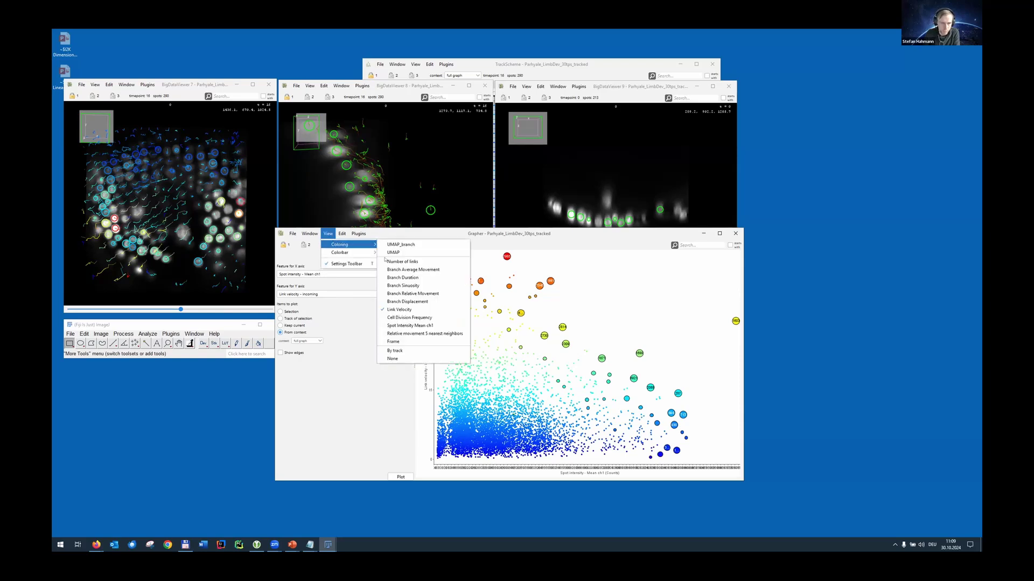
{"action": "left_click", "coordinate": [501, 426]}
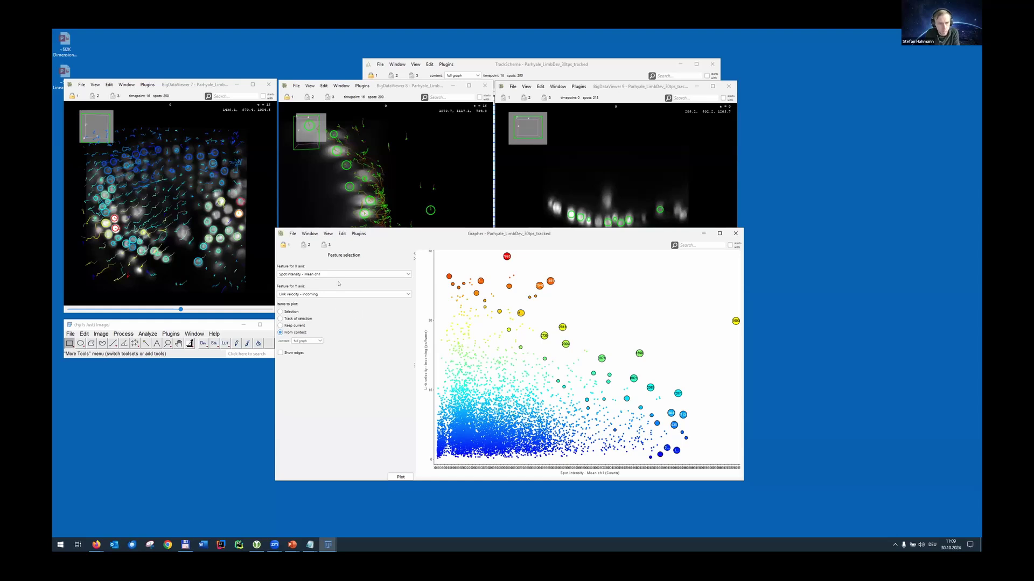
Color the Grapher plot's spots by Relative movement 5 nearest neighbors
{"action": "left_click", "coordinate": [328, 234]}
{"action": "mouse_move", "coordinate": [334, 244]}
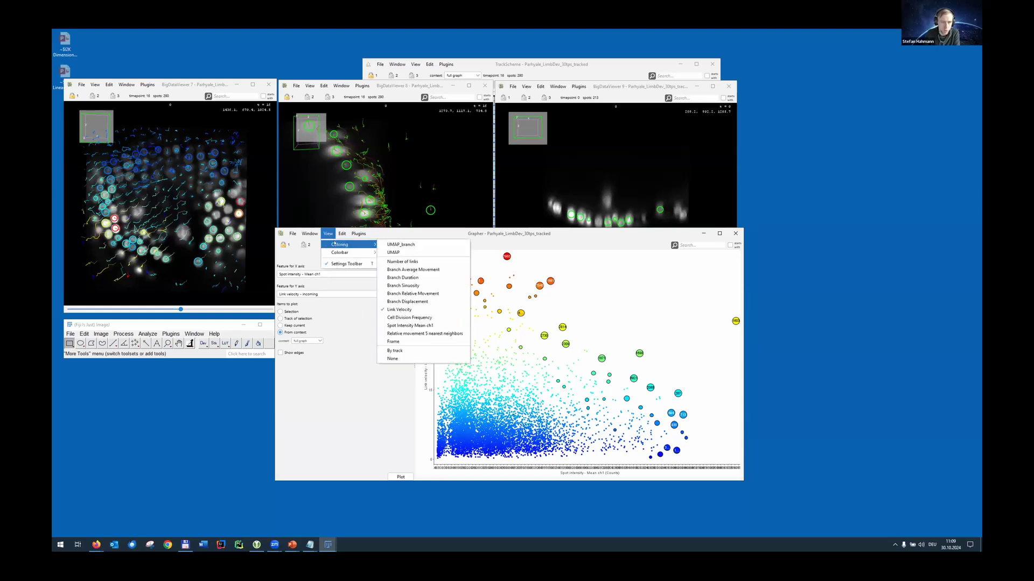
{"action": "left_click", "coordinate": [415, 334]}
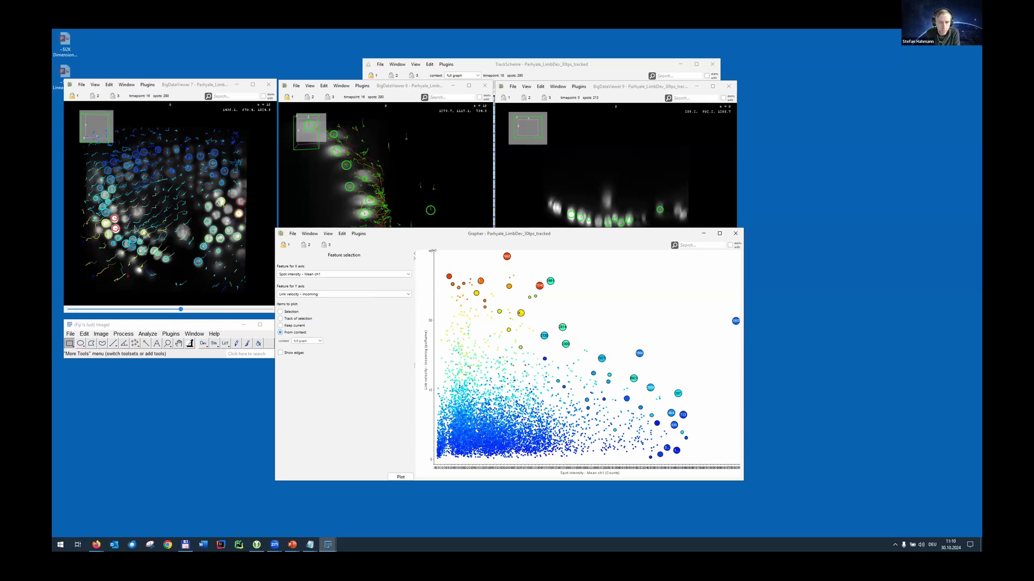
Reposition the Grapher beside the first image view and restrict its plot to the BigDataViewer 7 context
{"action": "left_click_drag", "start_coordinate": [440, 231], "coordinate": [401, 187]}
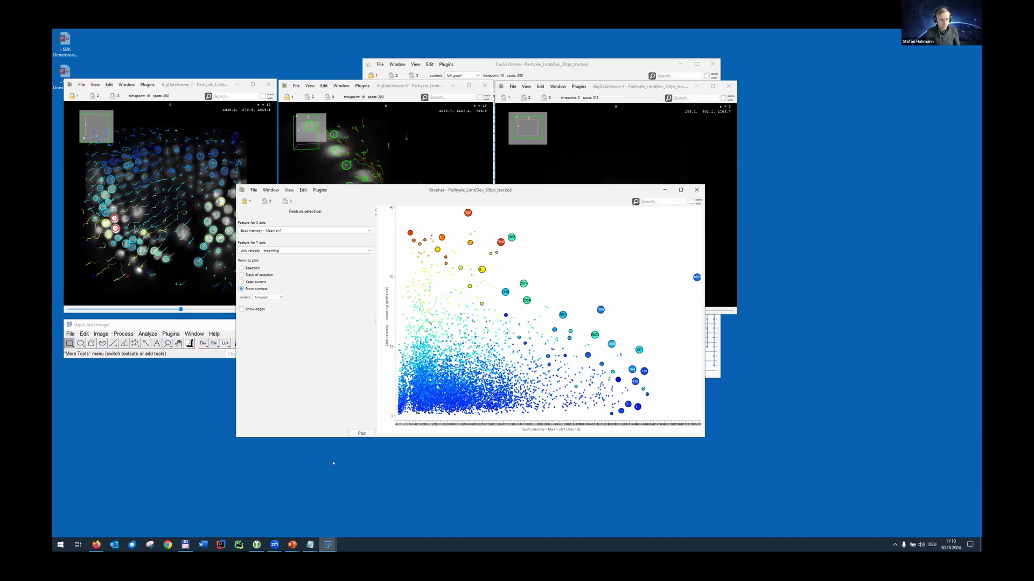
{"action": "left_click_drag", "start_coordinate": [372, 196], "coordinate": [426, 206]}
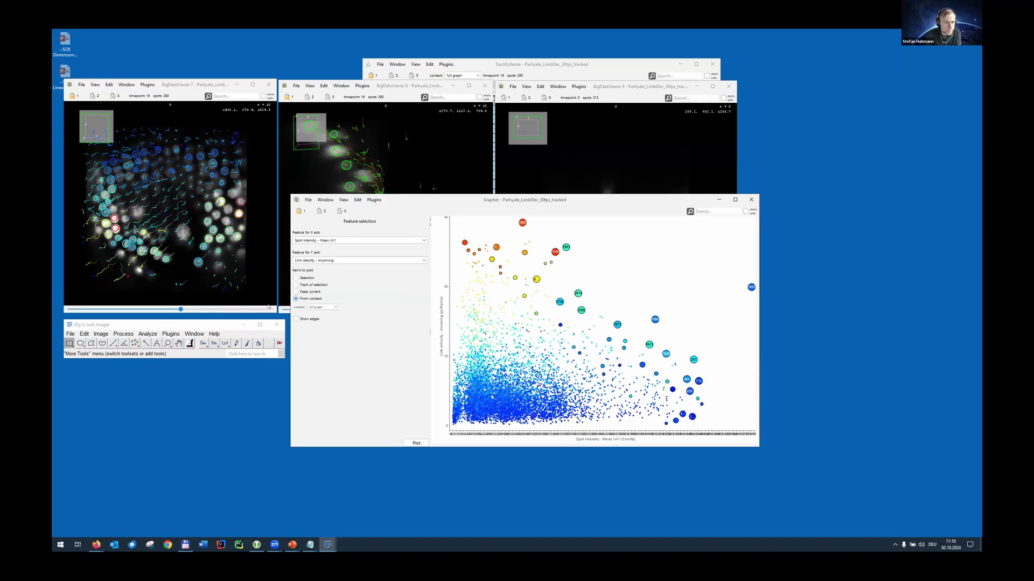
{"action": "left_click", "coordinate": [316, 306]}
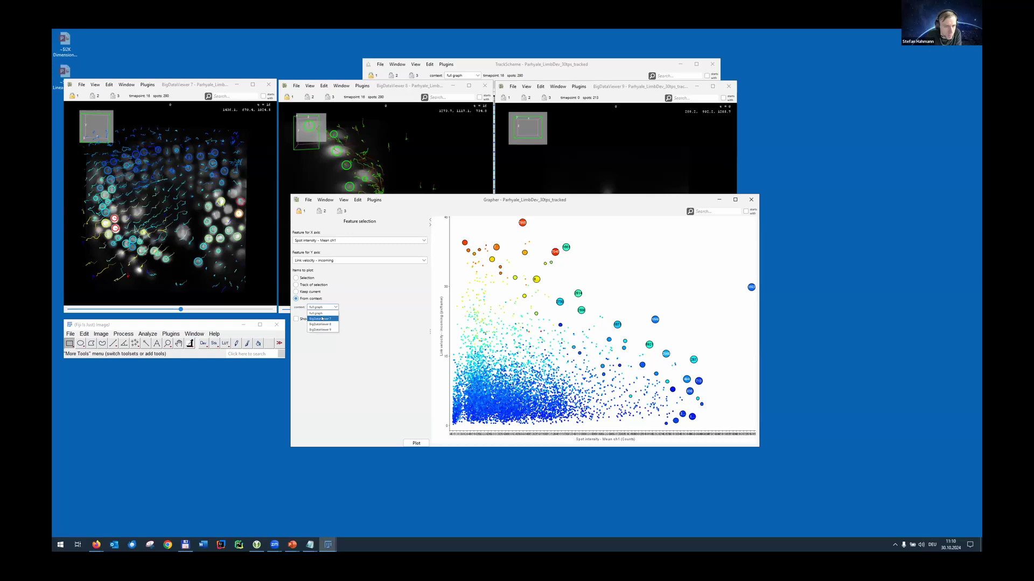
{"action": "left_click", "coordinate": [322, 319]}
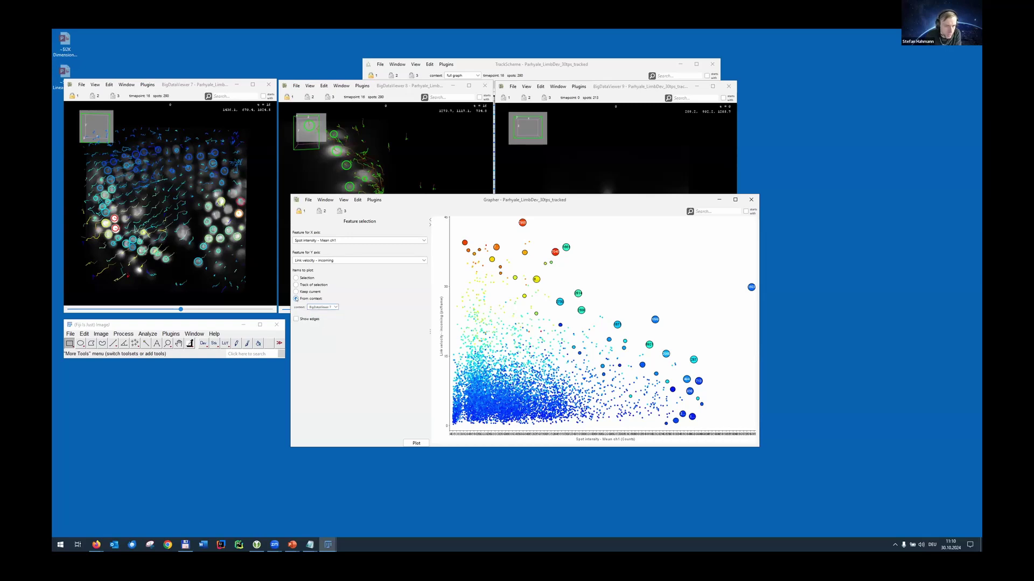
{"action": "left_click", "coordinate": [310, 307]}
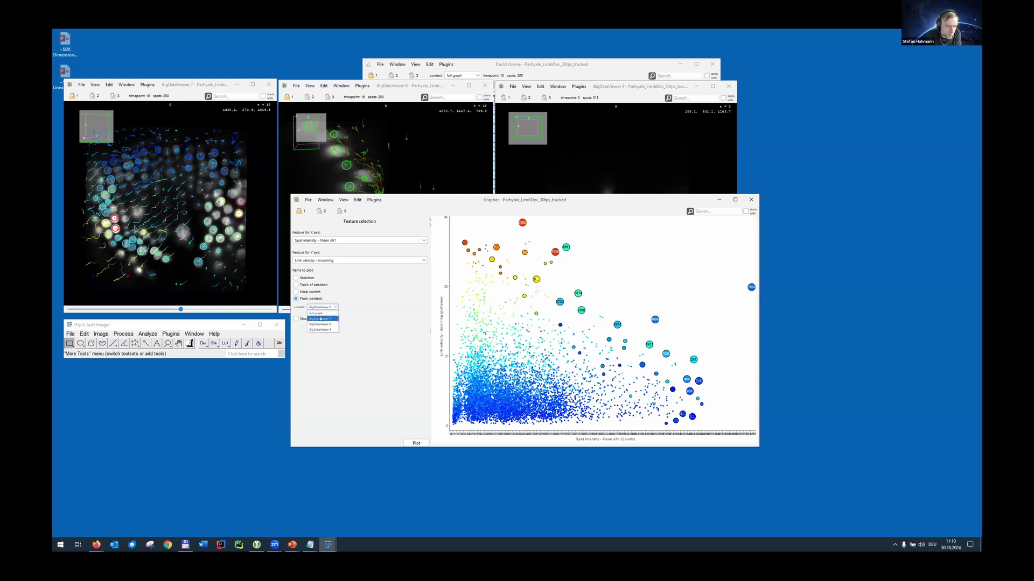
{"action": "left_click", "coordinate": [320, 319]}
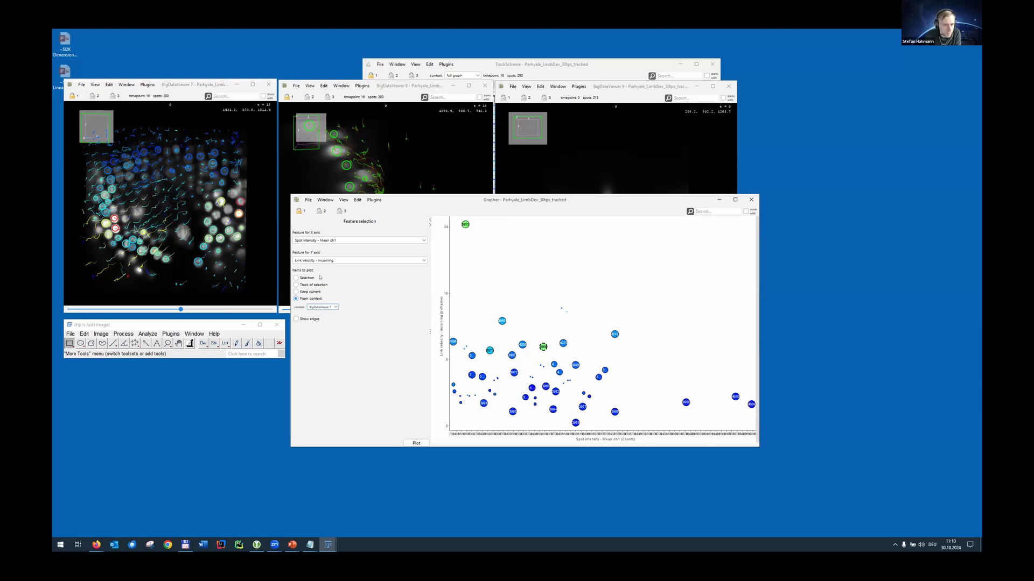
{"action": "left_click", "coordinate": [328, 307]}
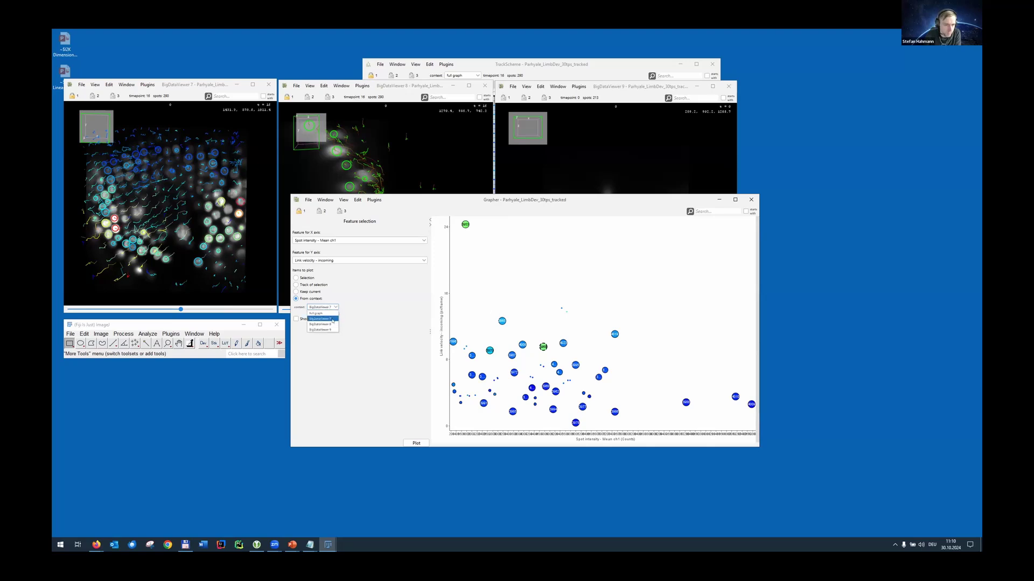
{"action": "left_click", "coordinate": [332, 319]}
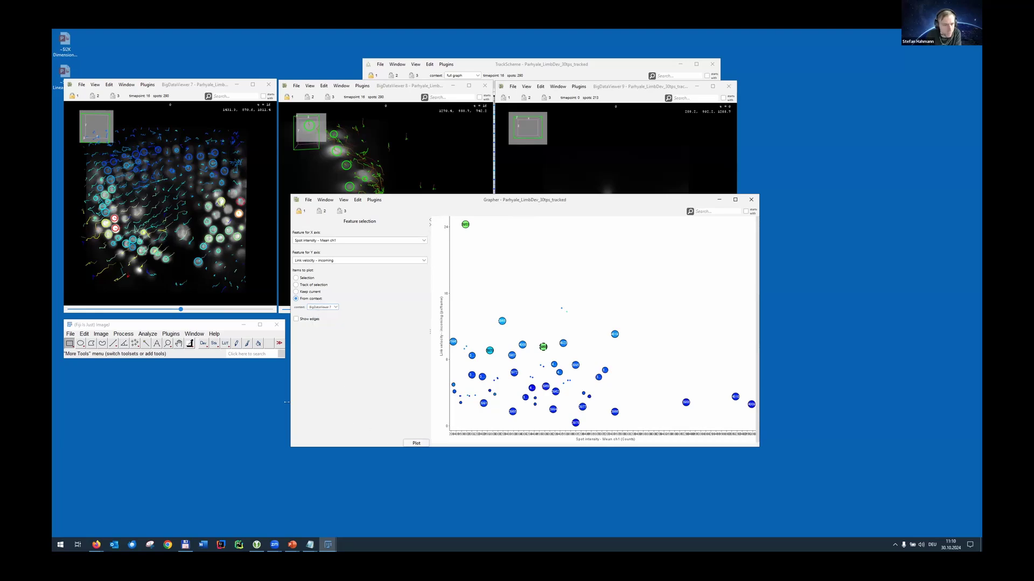
Browse the BigDataViewer 7 timeline forward to timepoint 27 and back to 11 to compare the context-linked Grapher plot over time
{"action": "left_click", "coordinate": [166, 310]}
{"action": "left_click_drag", "start_coordinate": [165, 310], "coordinate": [216, 312]}
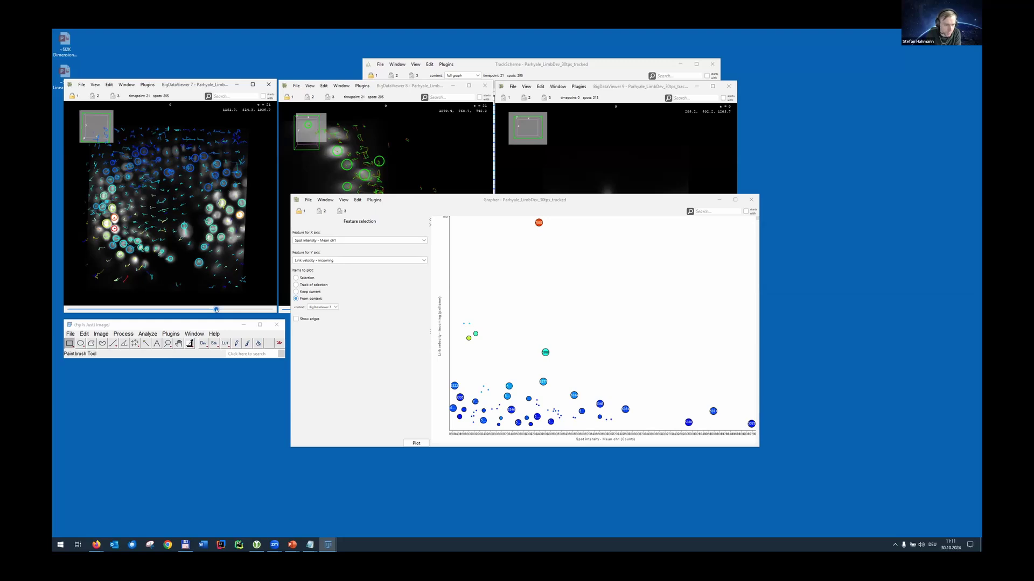
{"action": "key", "text": "m"}
{"action": "key", "text": "m"}
{"action": "key", "text": "m"}
{"action": "key", "text": "m"}
{"action": "key", "text": "m"}
{"action": "key", "text": "m"}
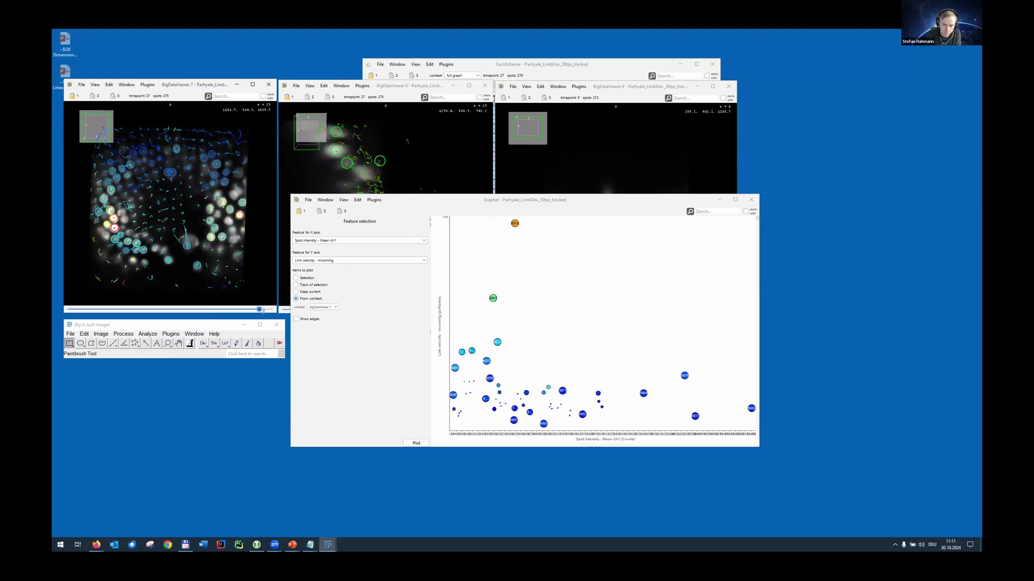
{"action": "left_click_drag", "start_coordinate": [245, 311], "coordinate": [143, 310]}
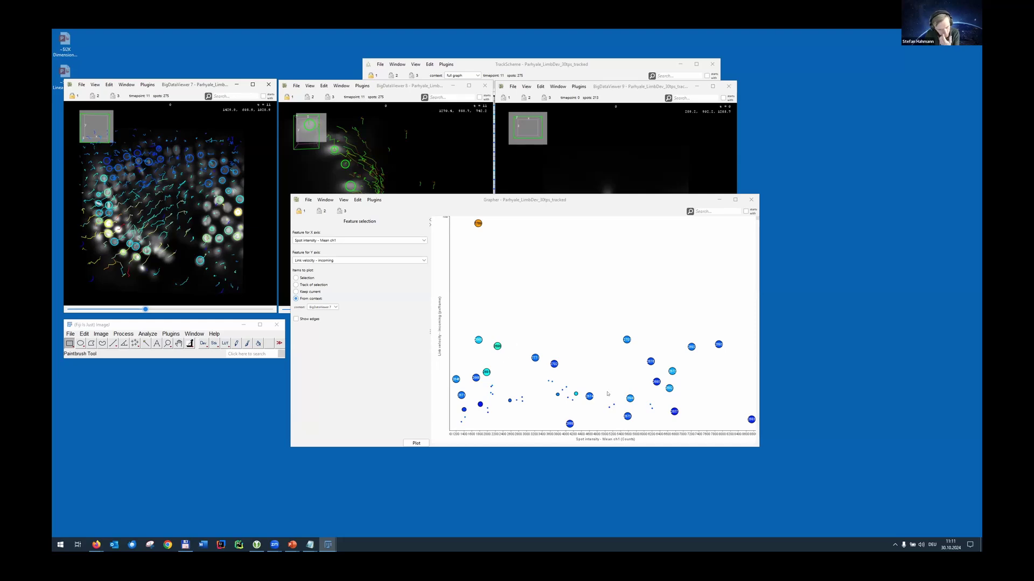
Switch to the Dimensionality Reduction presentation in PowerPoint and present it from slide 4 on to the Dimensionality Reduction title slide
{"action": "mouse_move", "coordinate": [292, 543]}
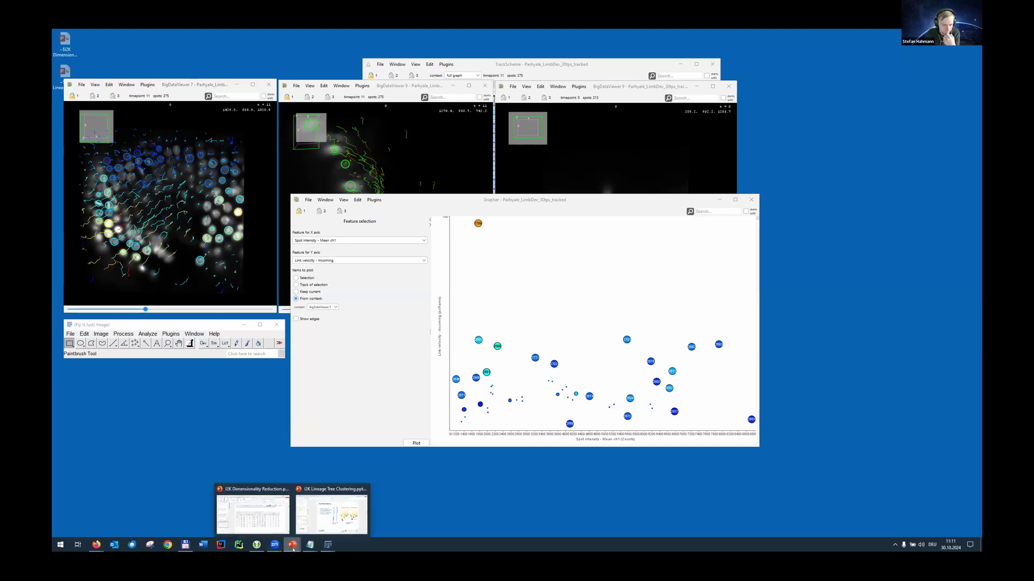
{"action": "left_click", "coordinate": [262, 527]}
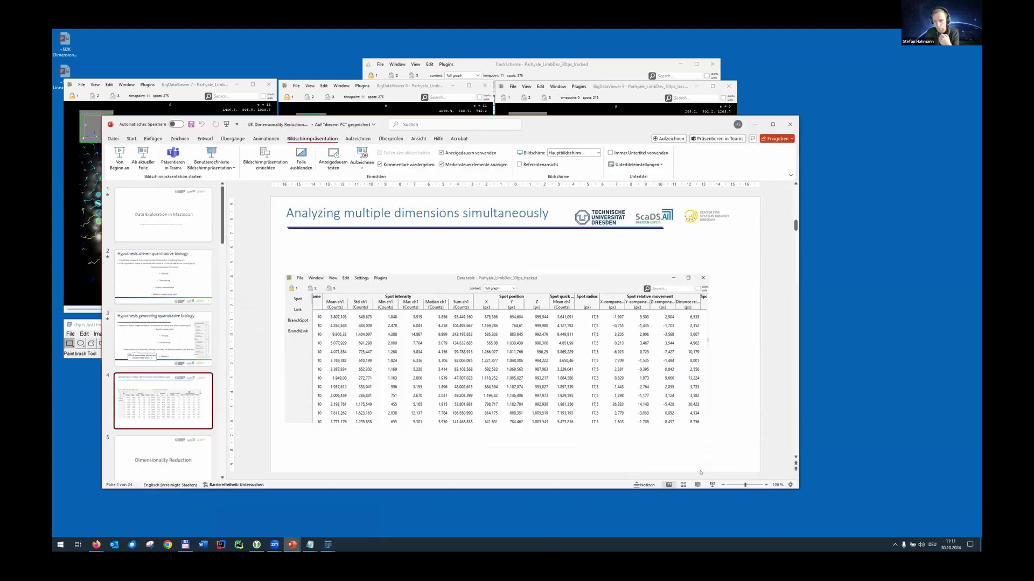
{"action": "key", "text": "shift+F5"}
{"action": "key", "text": "Right"}
{"action": "key", "text": "Left"}
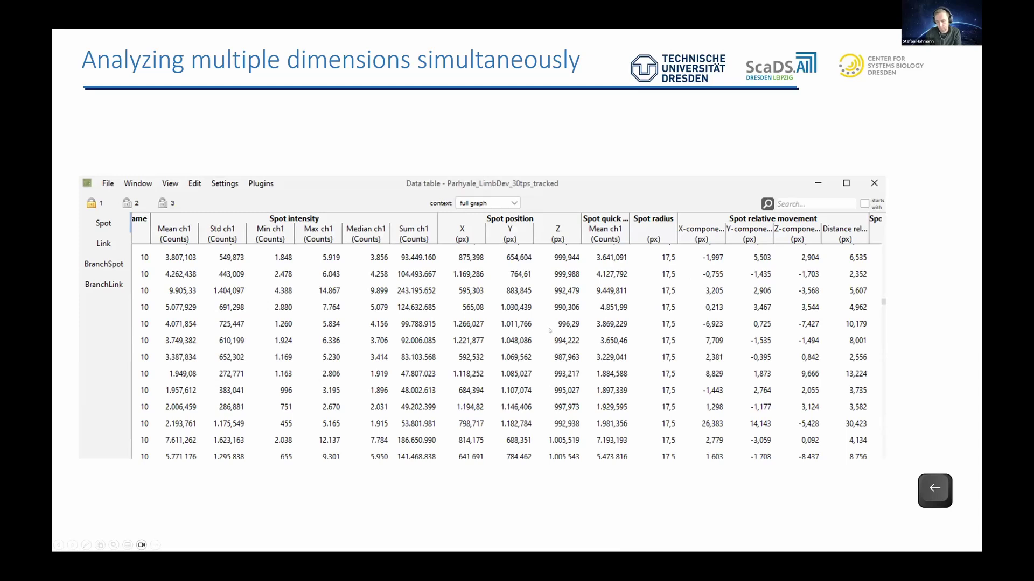
{"action": "key", "text": "Right"}
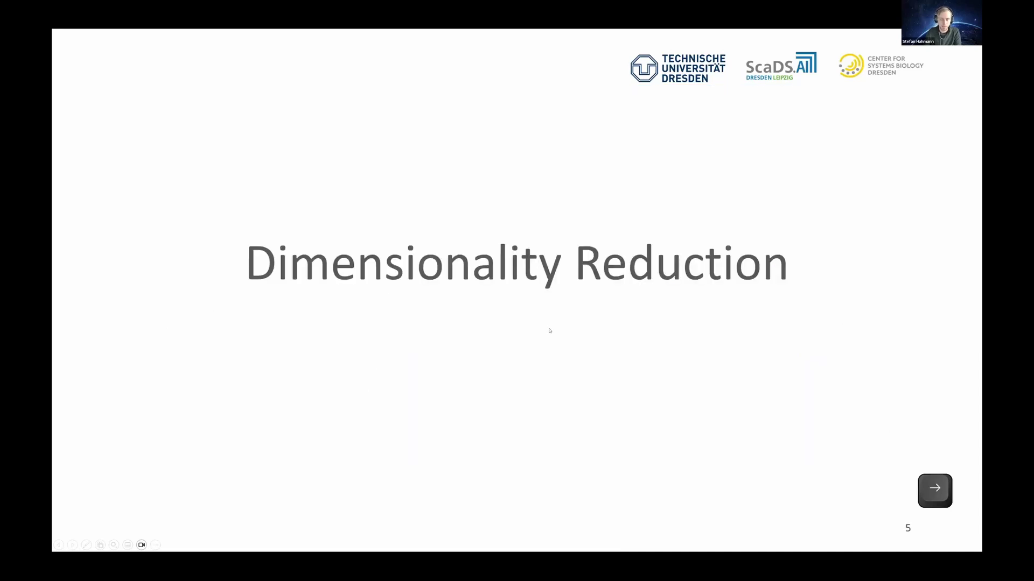
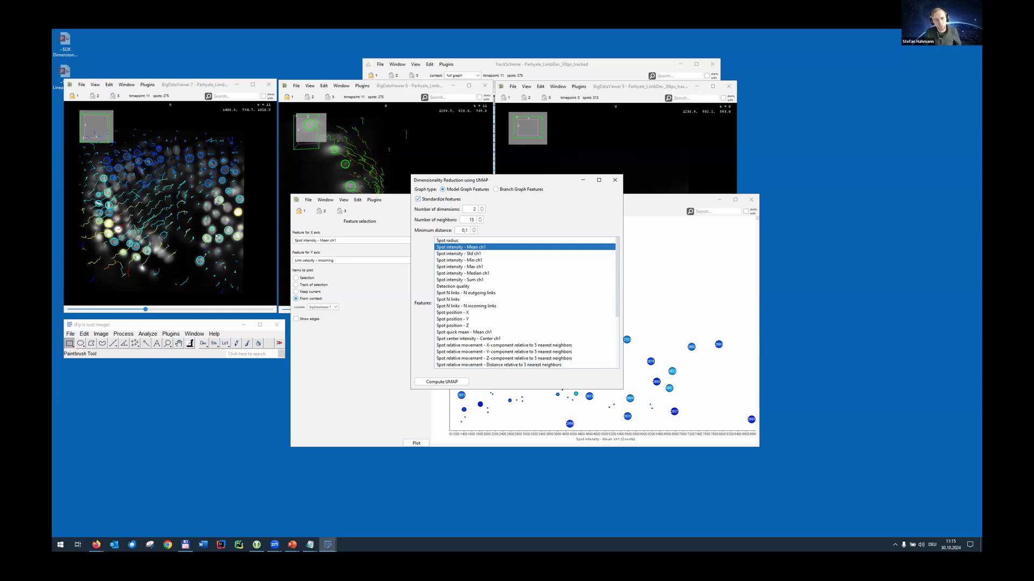
Add the Std, Min and Max ch1 spot intensity features to the UMAP feature selection
{"action": "left_click", "coordinate": [473, 254], "text": "ctrl"}
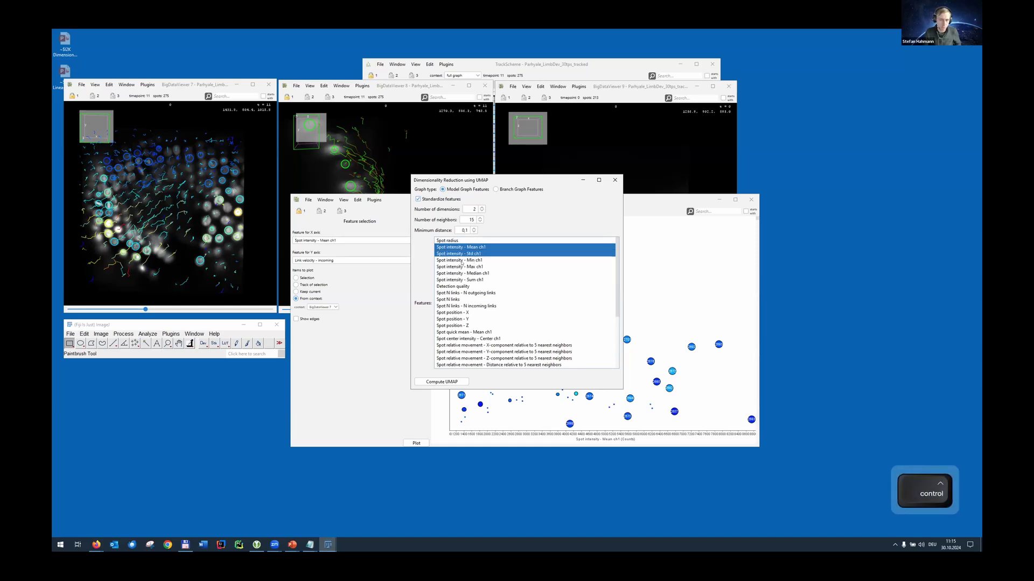
{"action": "left_click", "coordinate": [472, 261], "text": "ctrl"}
{"action": "left_click", "coordinate": [472, 266], "text": "ctrl"}
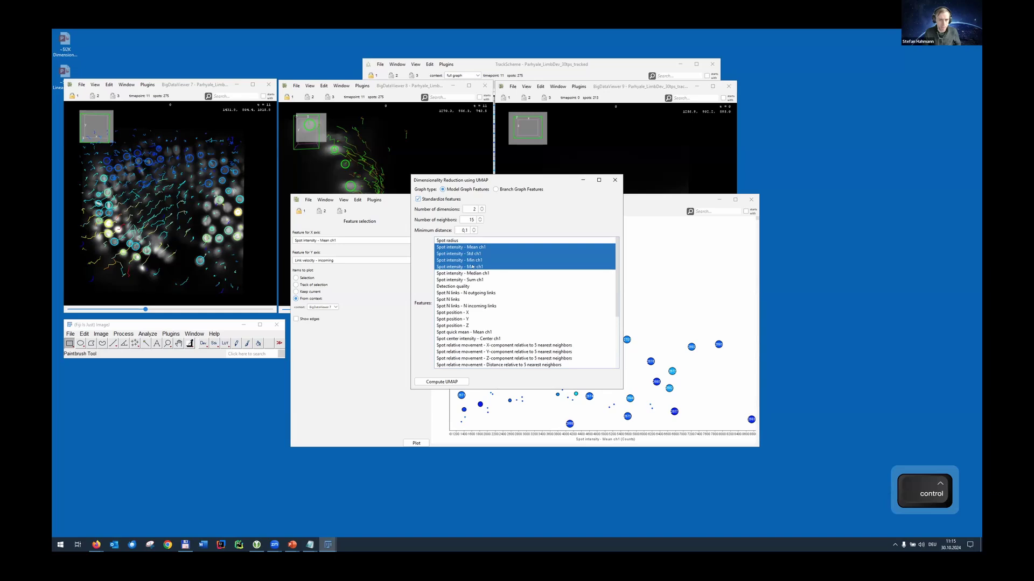
Add spot relative movement distance to 5 nearest neighbors and Link velocity to the UMAP features, then compute the UMAP
{"action": "scroll", "coordinate": [472, 267], "scroll_direction": "down", "scroll_amount": 1}
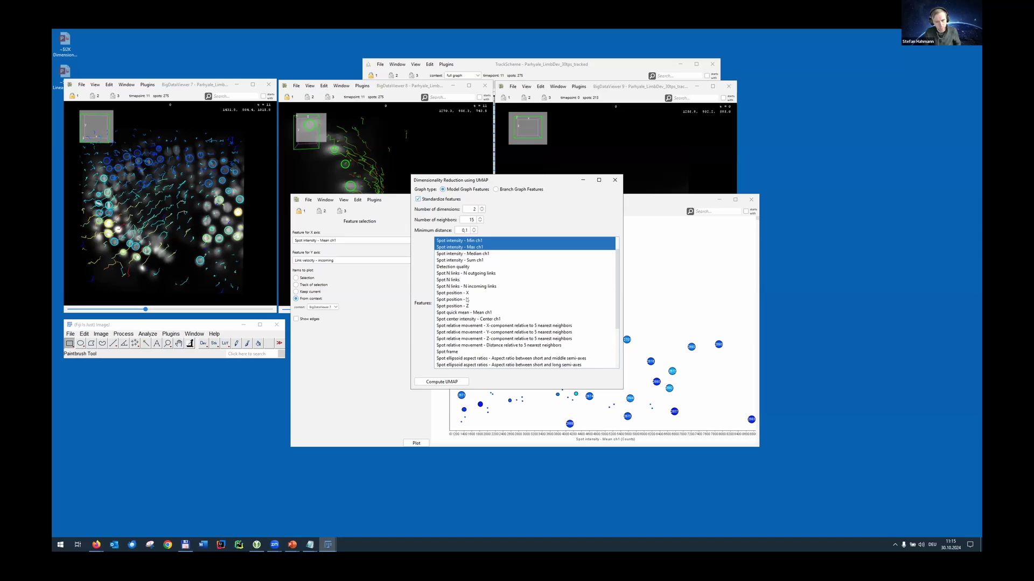
{"action": "scroll", "coordinate": [466, 299], "scroll_direction": "down", "scroll_amount": 1}
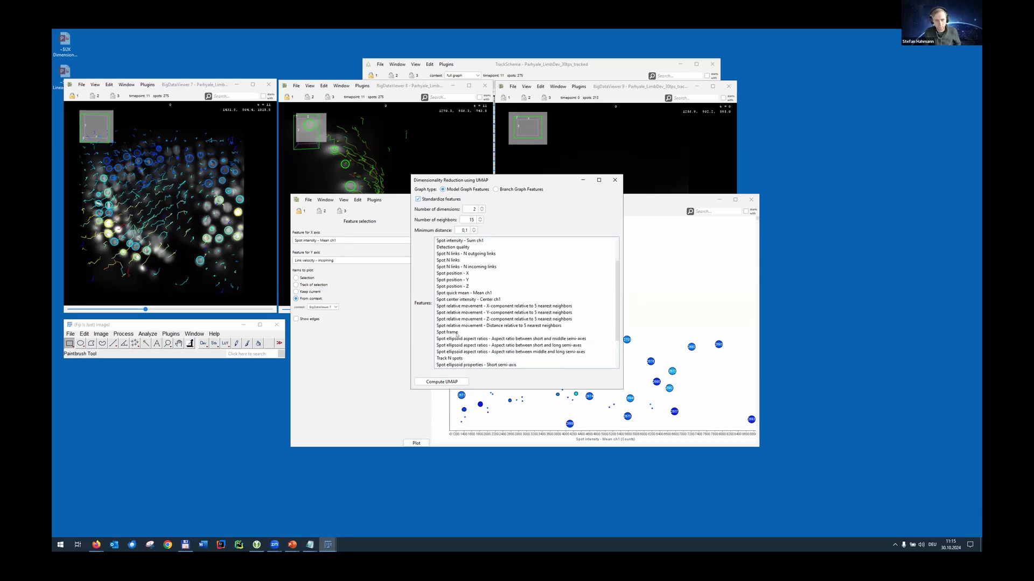
{"action": "left_click", "coordinate": [472, 327], "text": "ctrl"}
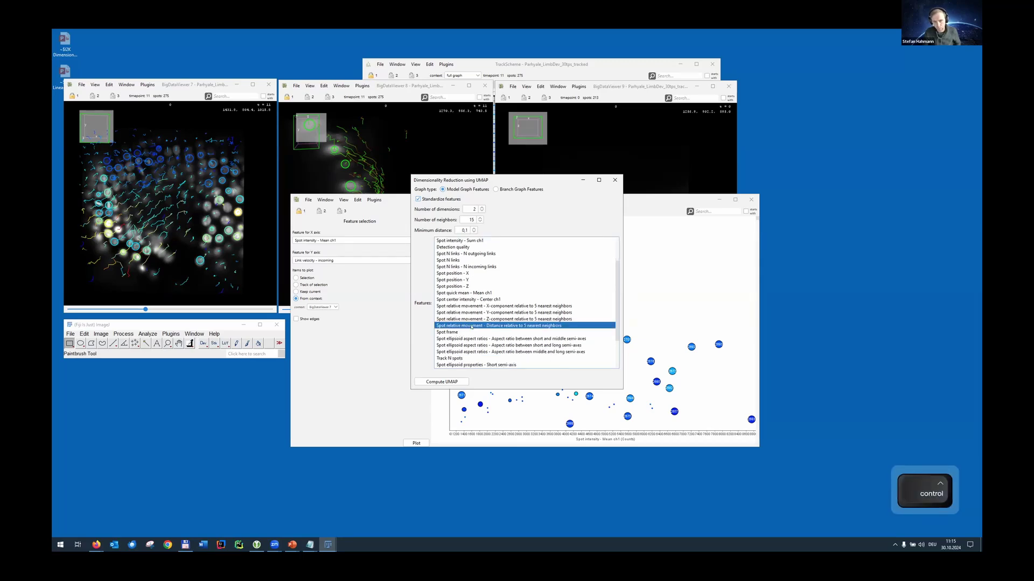
{"action": "scroll", "coordinate": [471, 326], "scroll_direction": "down", "scroll_amount": 3}
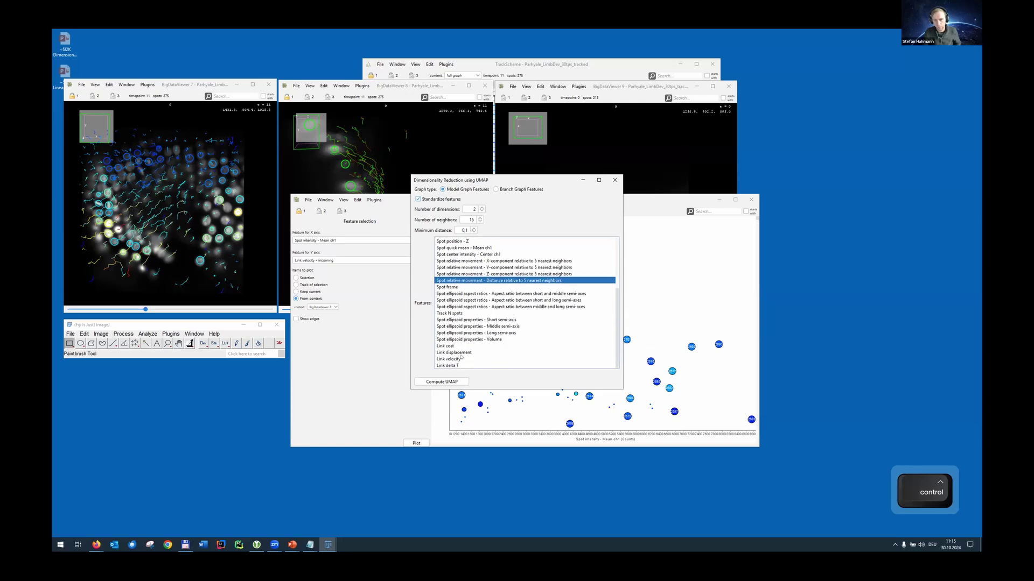
{"action": "left_click", "coordinate": [461, 359], "text": "ctrl"}
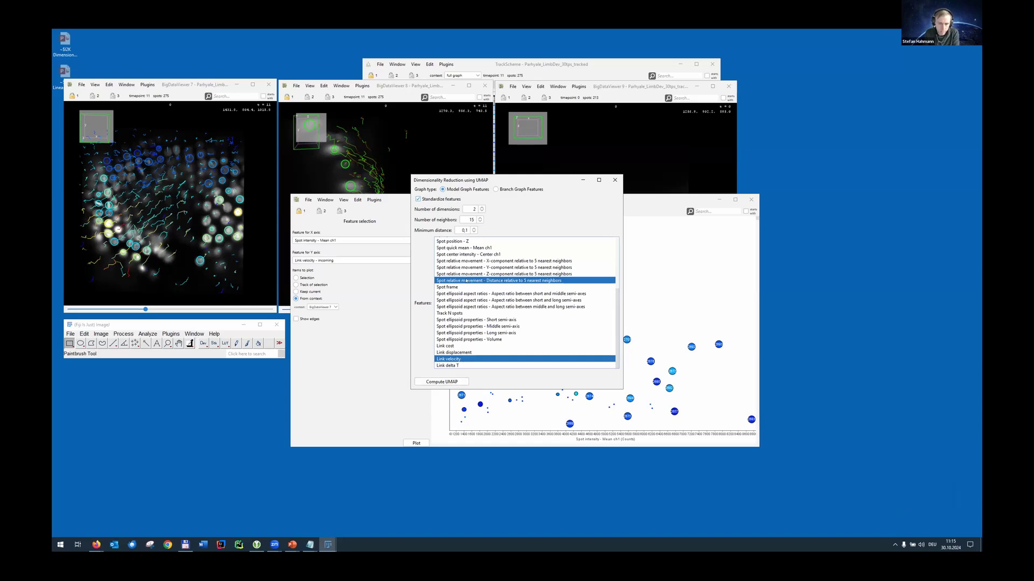
{"action": "scroll", "coordinate": [472, 294], "scroll_direction": "up", "scroll_amount": 5}
{"action": "scroll", "coordinate": [439, 303], "scroll_direction": "down", "scroll_amount": 5}
{"action": "left_click", "coordinate": [460, 383]}
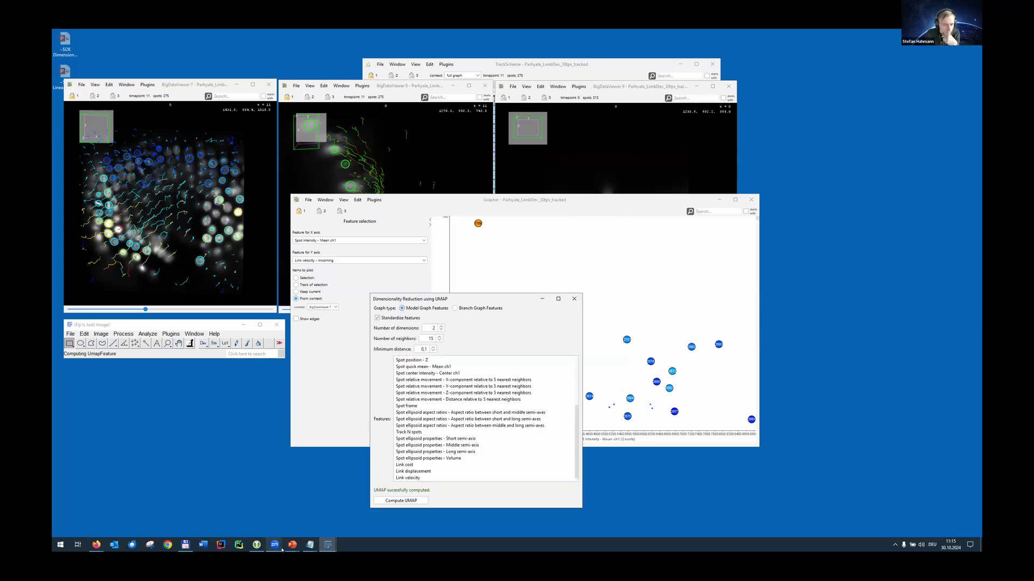
Bring the data table to the front to examine the UMAP output columns for the spots
{"action": "mouse_move", "coordinate": [327, 548]}
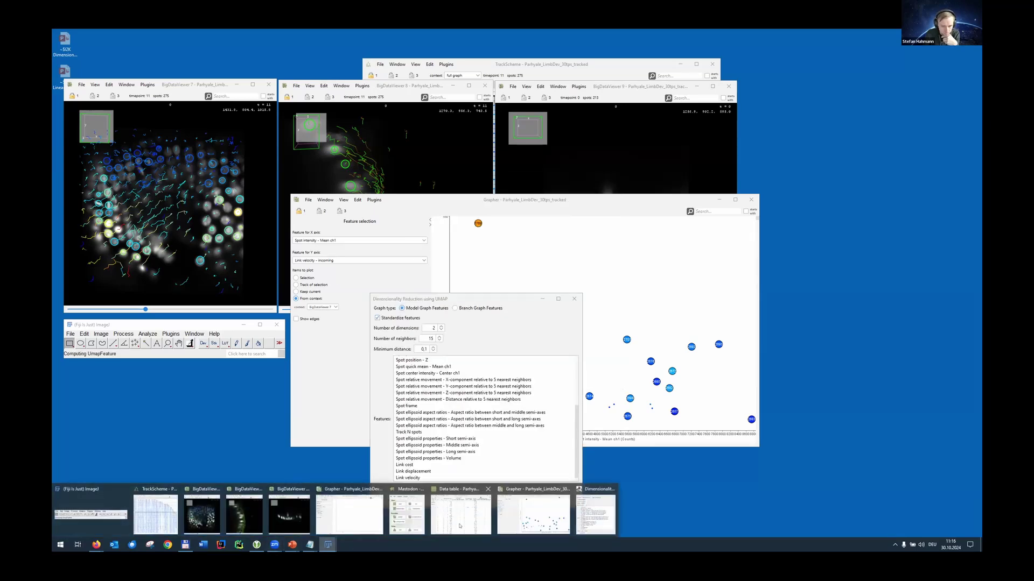
{"action": "left_click", "coordinate": [469, 506]}
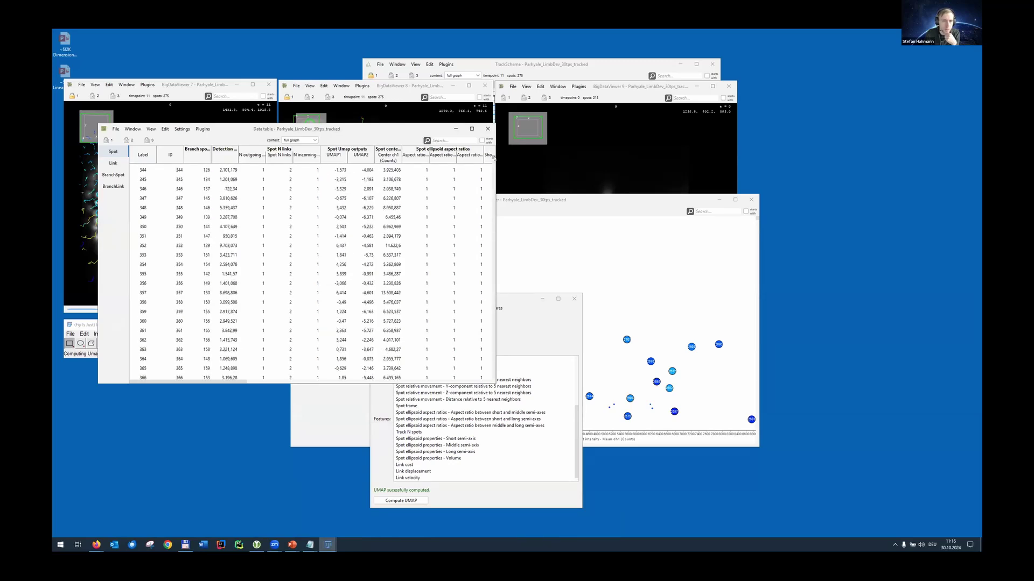
Look through the spot rows and further feature columns of the data table, including UMAP1 and UMAP2
{"action": "scroll", "coordinate": [494, 157], "scroll_direction": "down", "scroll_amount": 17}
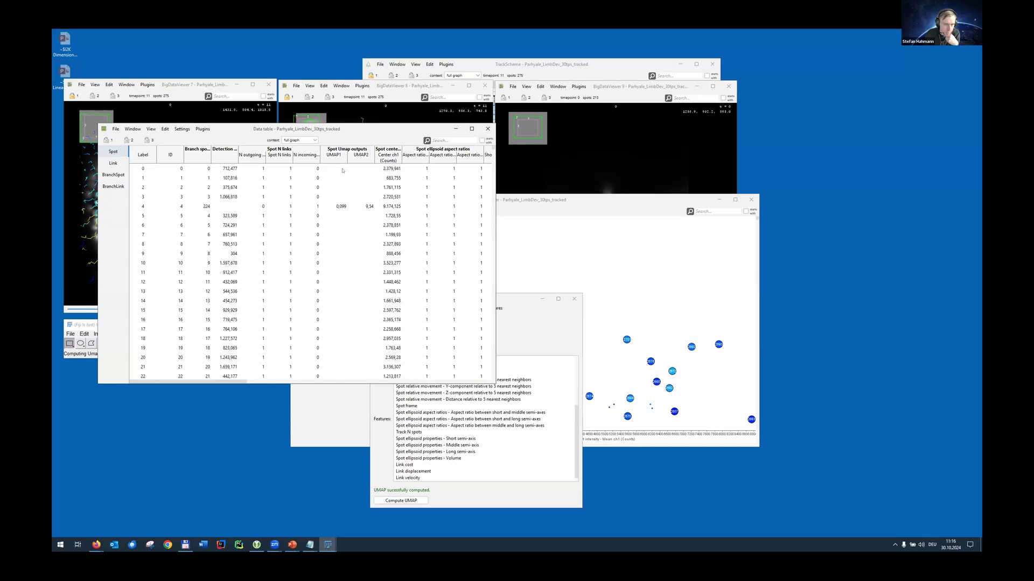
{"action": "left_click_drag", "start_coordinate": [238, 381], "coordinate": [454, 406]}
{"action": "left_click_drag", "start_coordinate": [361, 379], "coordinate": [142, 395]}
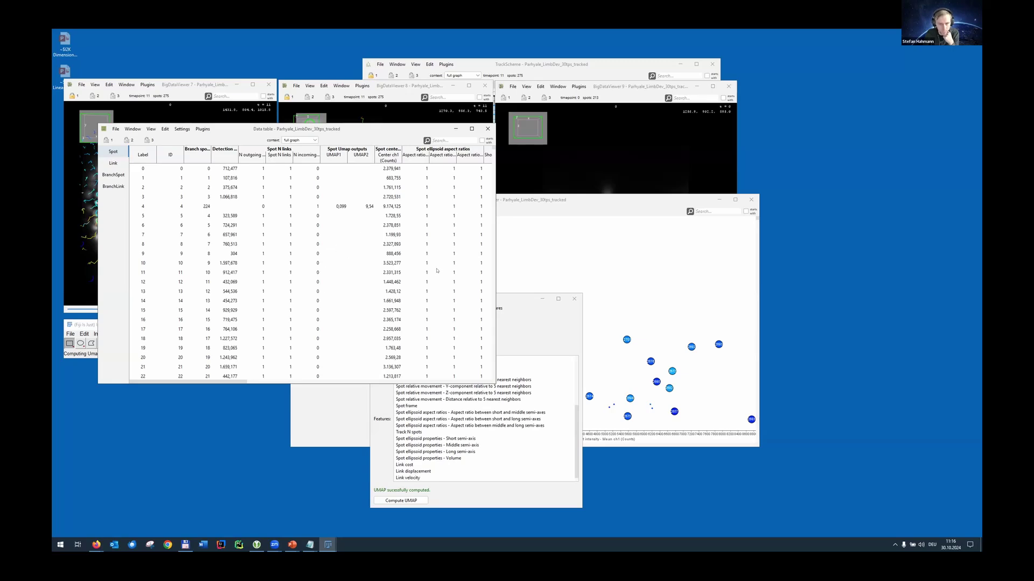
Plot the spots in Grapher with Spot Umap outputs UMAP1 on the X axis and UMAP2 on the Y axis
{"action": "left_click", "coordinate": [578, 200]}
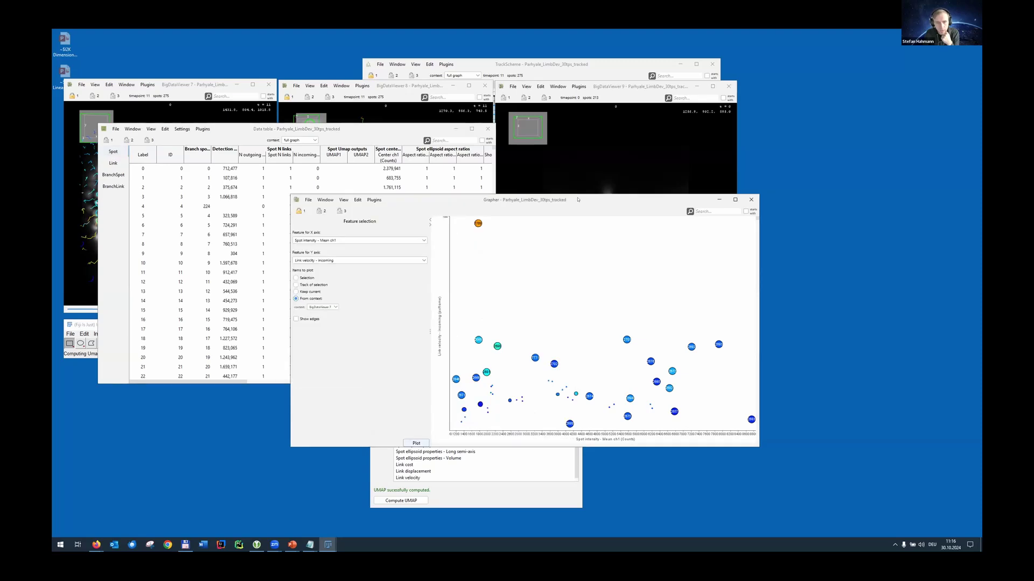
{"action": "left_click", "coordinate": [356, 240]}
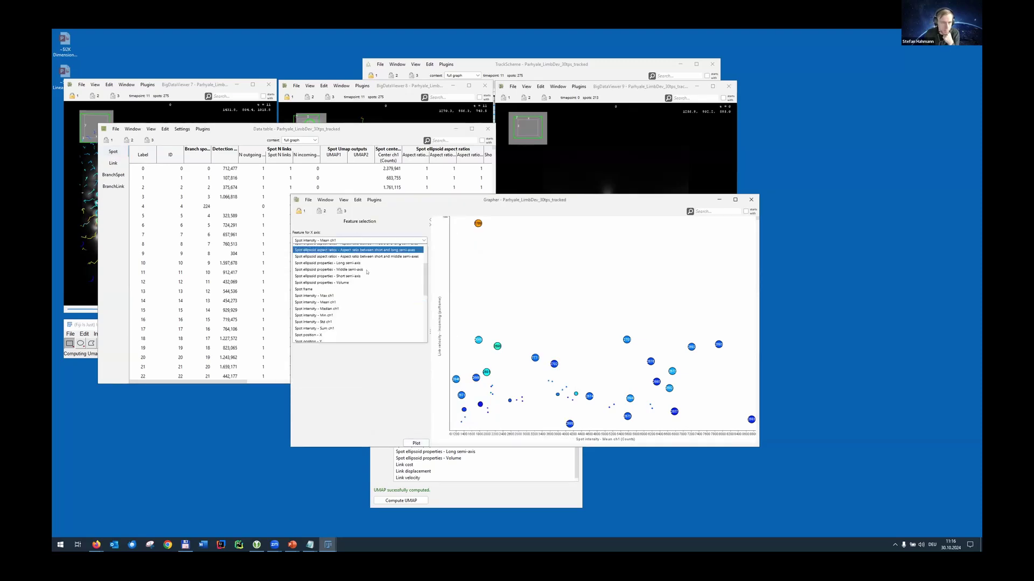
{"action": "scroll", "coordinate": [366, 272], "scroll_direction": "up", "scroll_amount": 3}
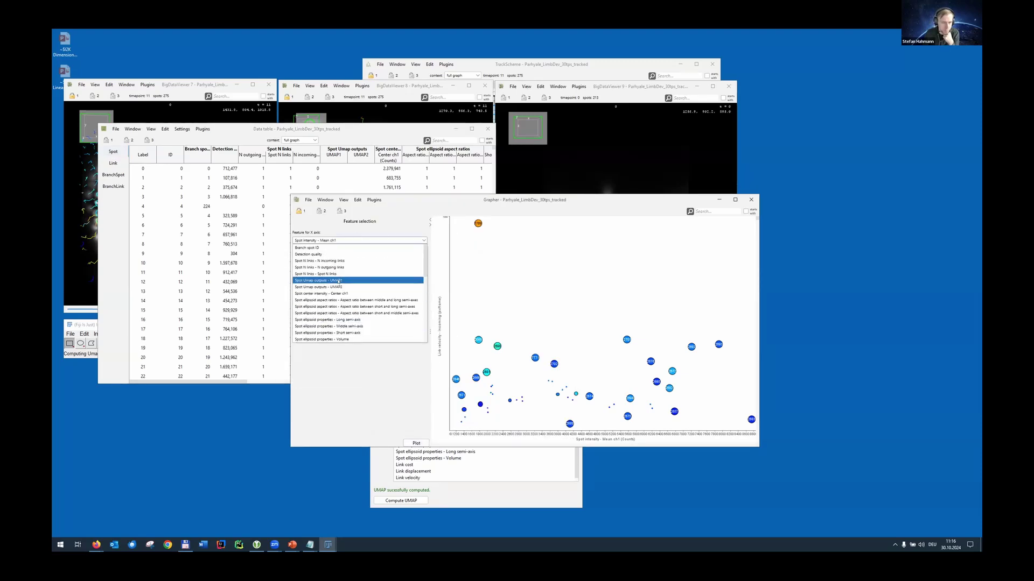
{"action": "left_click", "coordinate": [338, 281]}
{"action": "left_click", "coordinate": [334, 260]}
{"action": "scroll", "coordinate": [355, 300], "scroll_direction": "up", "scroll_amount": 8}
{"action": "left_click", "coordinate": [343, 307]}
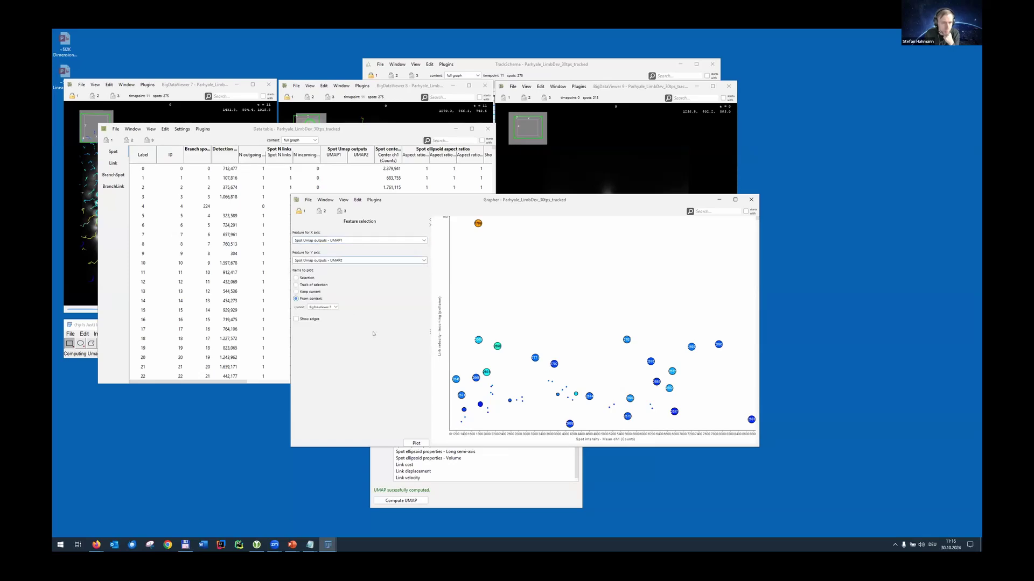
{"action": "left_click", "coordinate": [415, 443]}
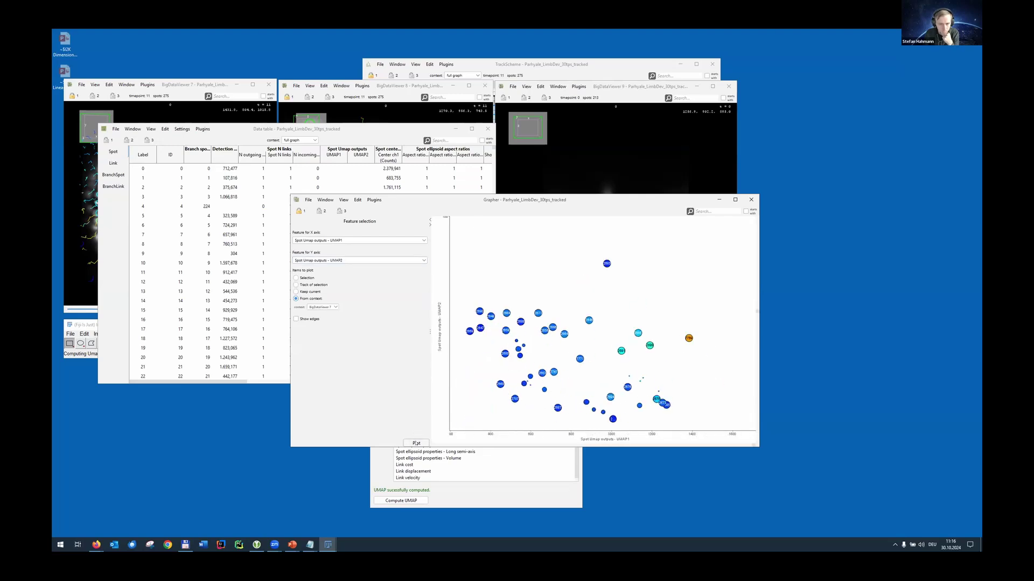
Set the Grapher context to full graph and replot the UMAP
{"action": "left_click", "coordinate": [325, 307]}
{"action": "left_click", "coordinate": [322, 314]}
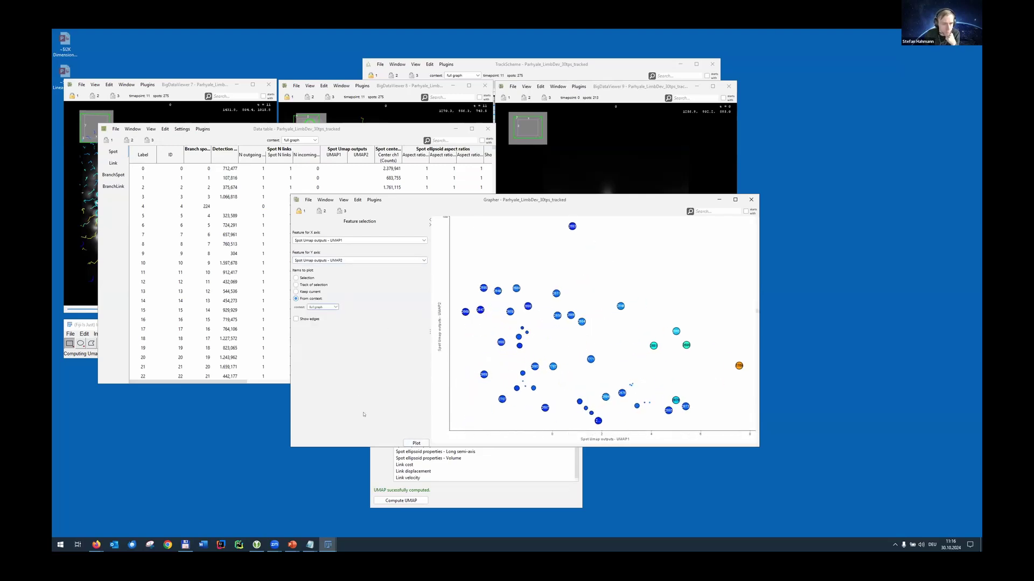
{"action": "left_click", "coordinate": [416, 443]}
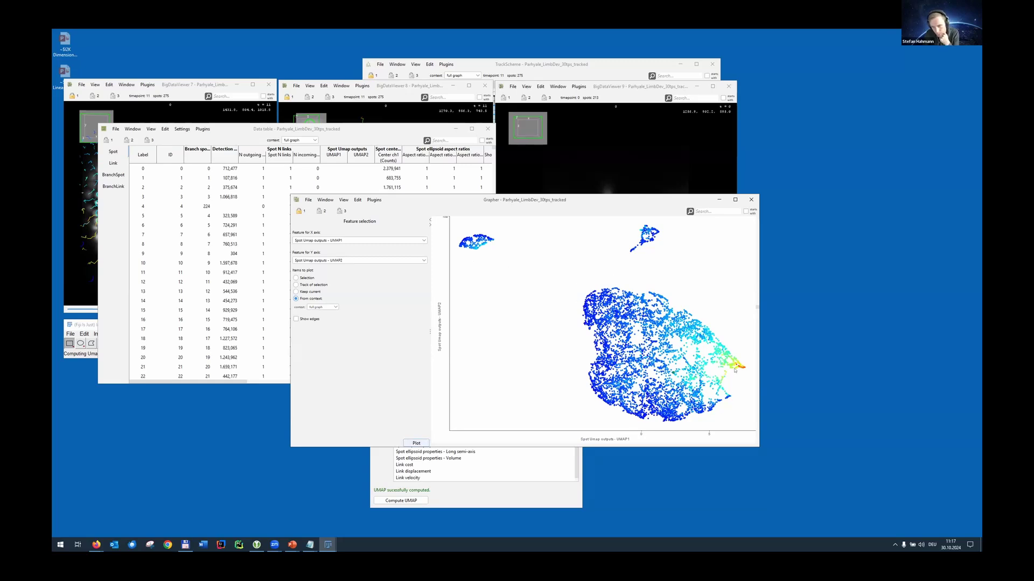
{"action": "left_click", "coordinate": [344, 200]}
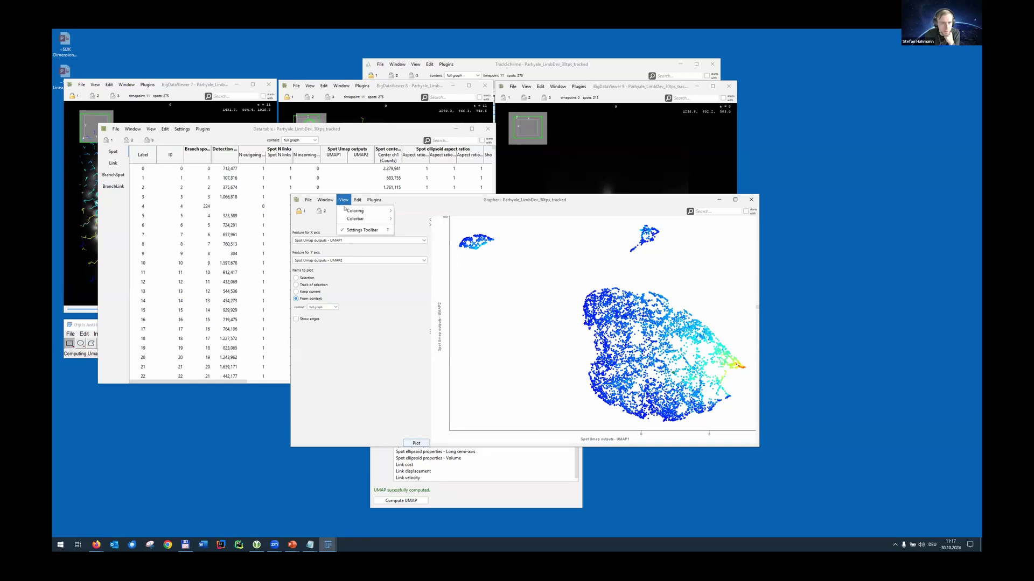
{"action": "mouse_move", "coordinate": [345, 210]}
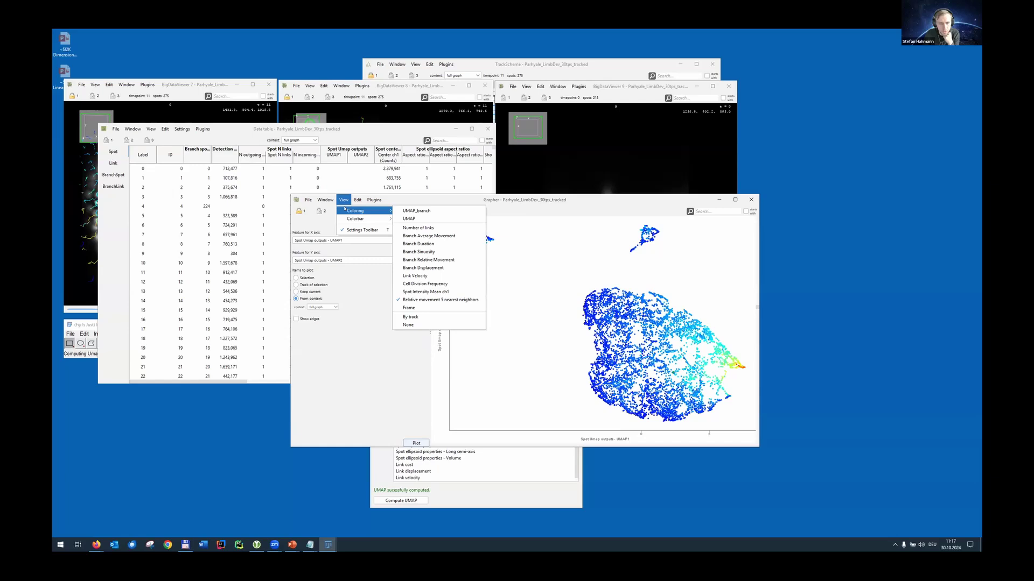
{"action": "key", "text": "Escape"}
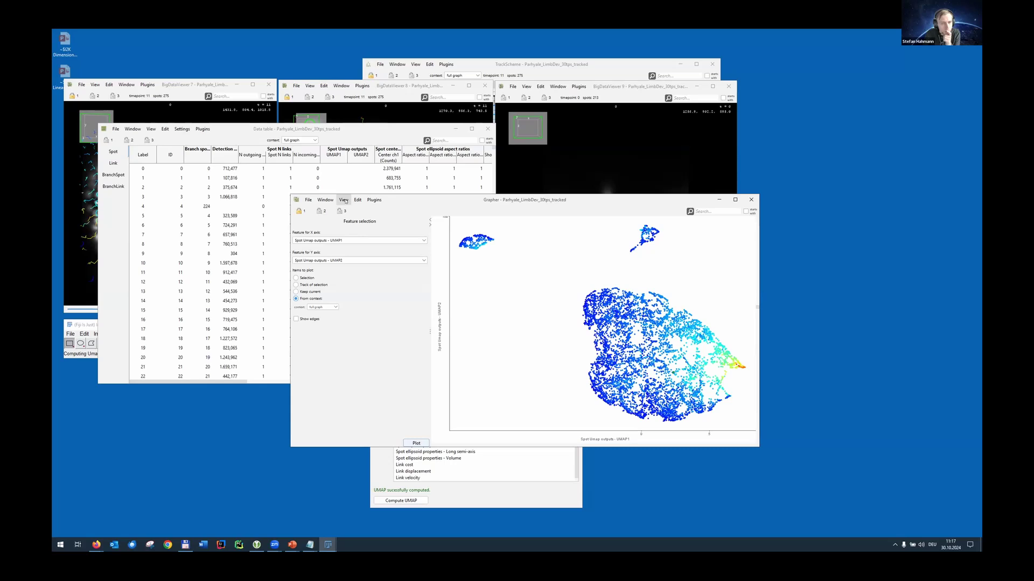
Bring up the Mastodon main window beside the plot, open the tag set configuration and remove the existing UMAP tag set
{"action": "left_click", "coordinate": [330, 546]}
{"action": "left_click", "coordinate": [411, 527]}
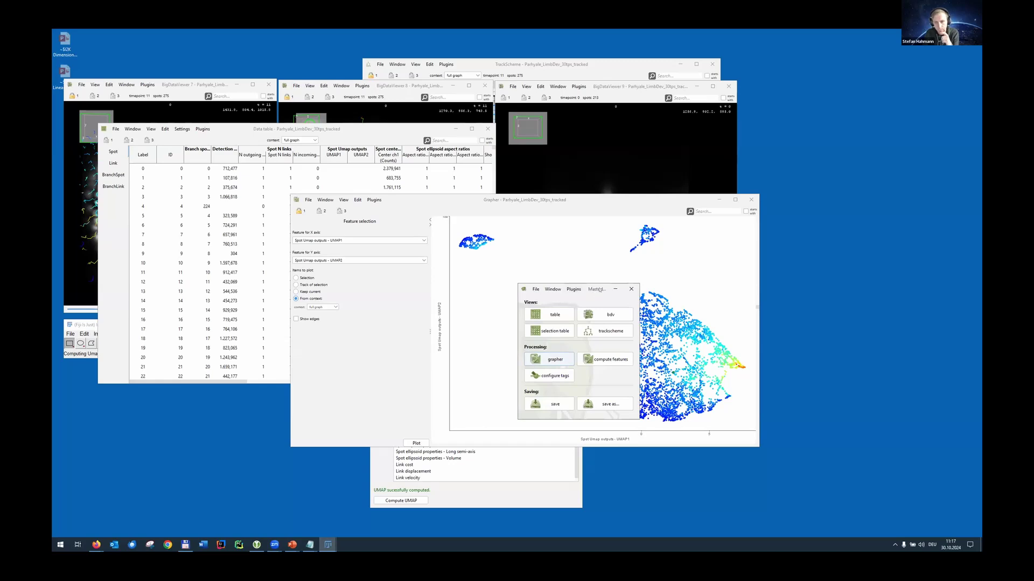
{"action": "left_click_drag", "start_coordinate": [596, 289], "coordinate": [843, 297]}
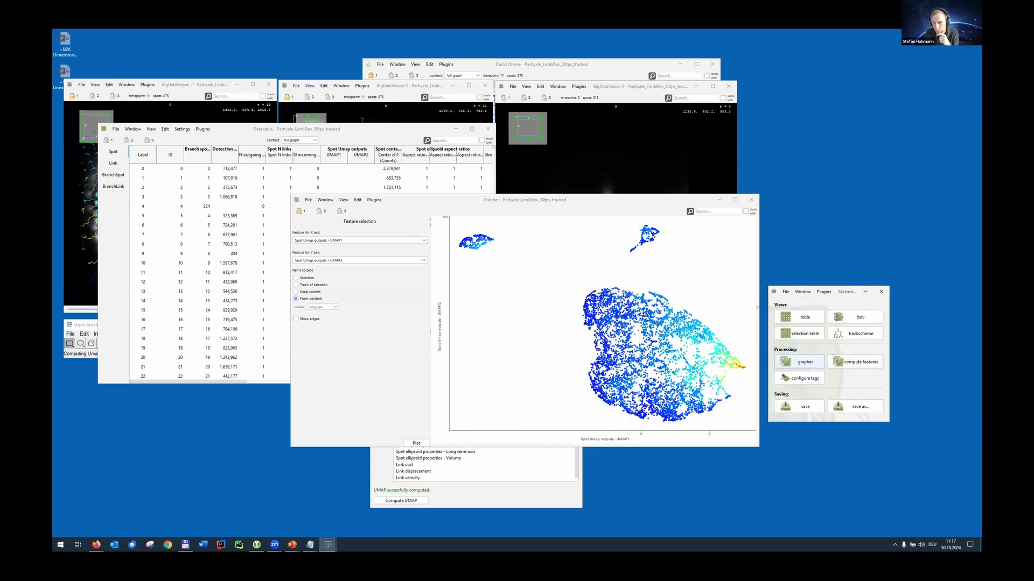
{"action": "left_click", "coordinate": [810, 380]}
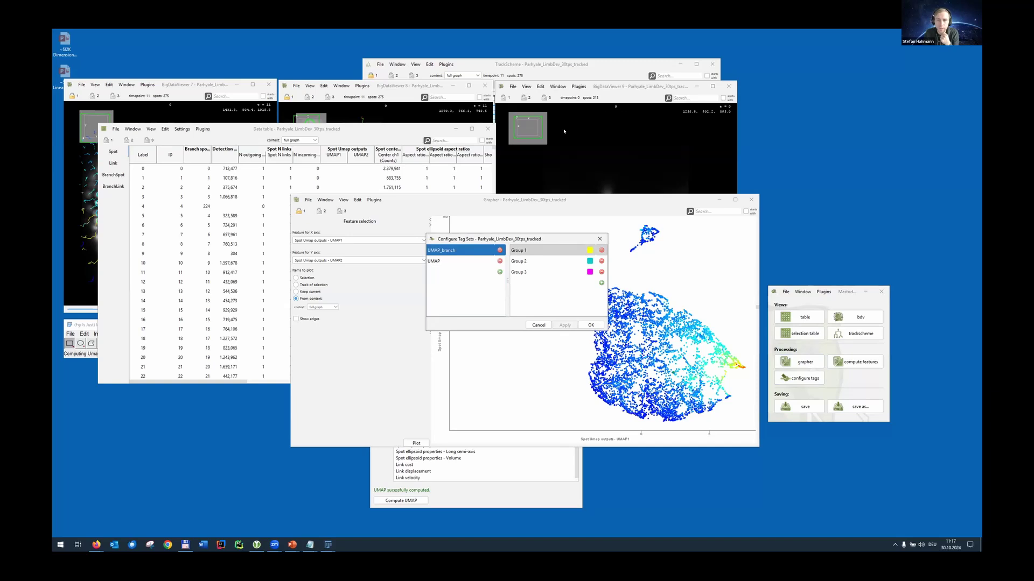
{"action": "left_click", "coordinate": [585, 131]}
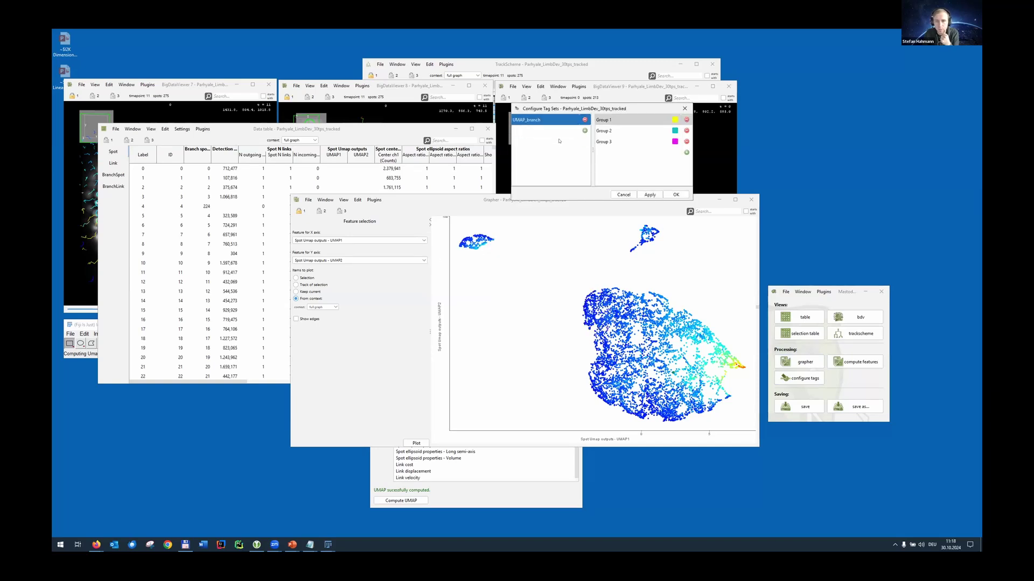
Add a new tag set named UMAP and apply the change
{"action": "left_click", "coordinate": [585, 130]}
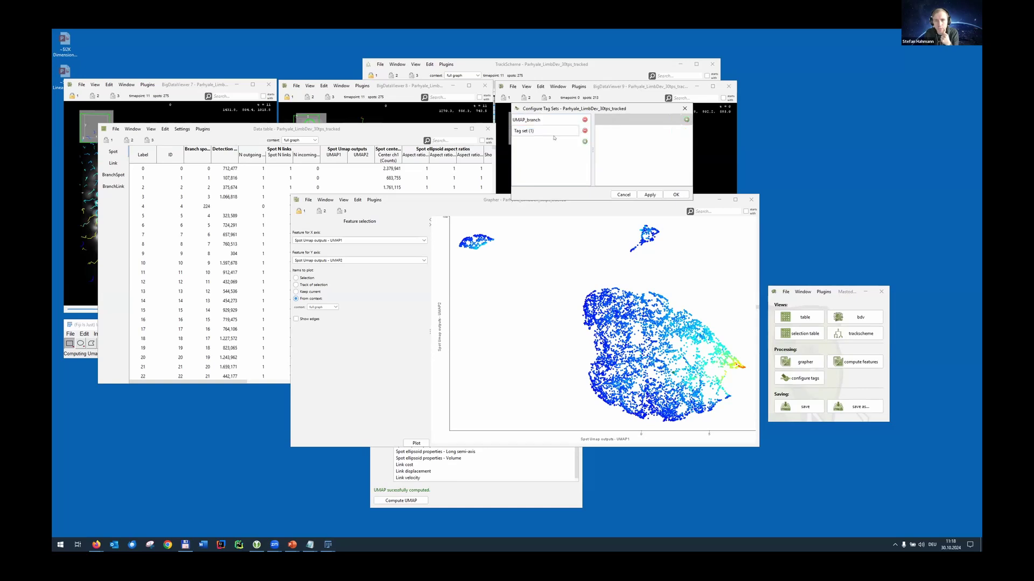
{"action": "double_click", "coordinate": [553, 137]}
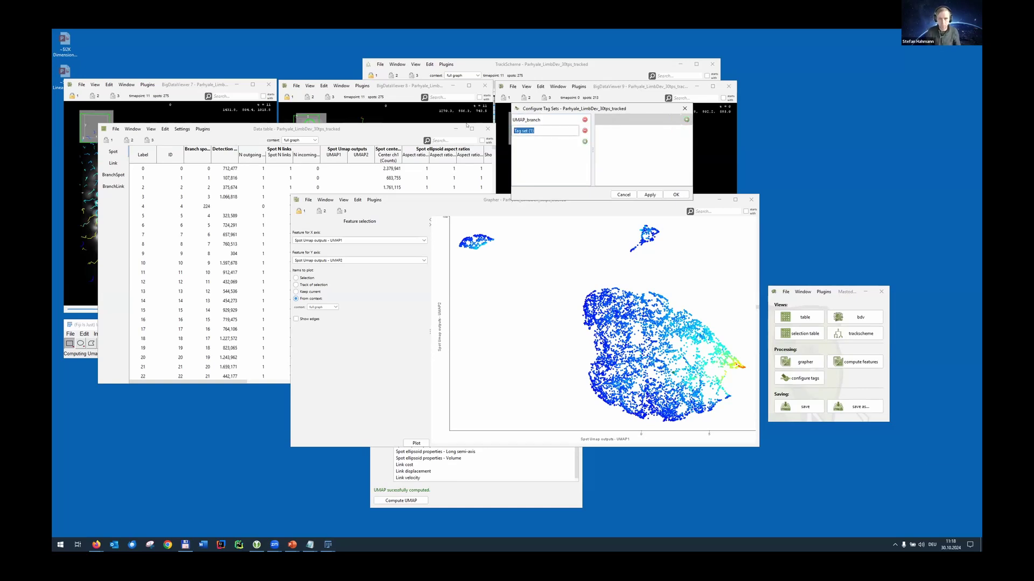
{"action": "type", "text": "UMAP"}
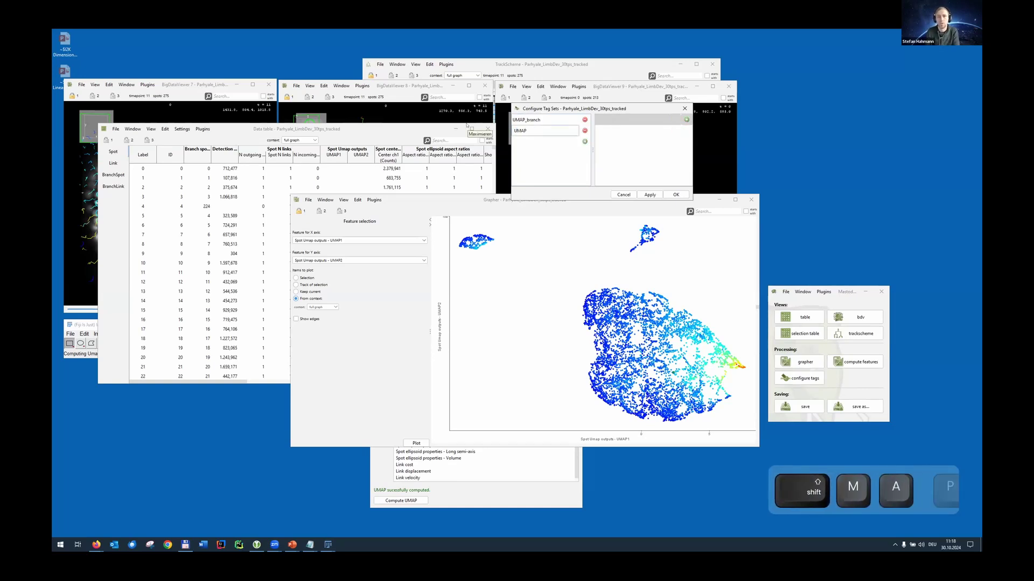
{"action": "left_click", "coordinate": [573, 167]}
{"action": "left_click", "coordinate": [646, 195]}
Add the tags Group 1, Group 2 and Group 3 to the UMAP tag set and apply them
{"action": "left_click", "coordinate": [541, 130]}
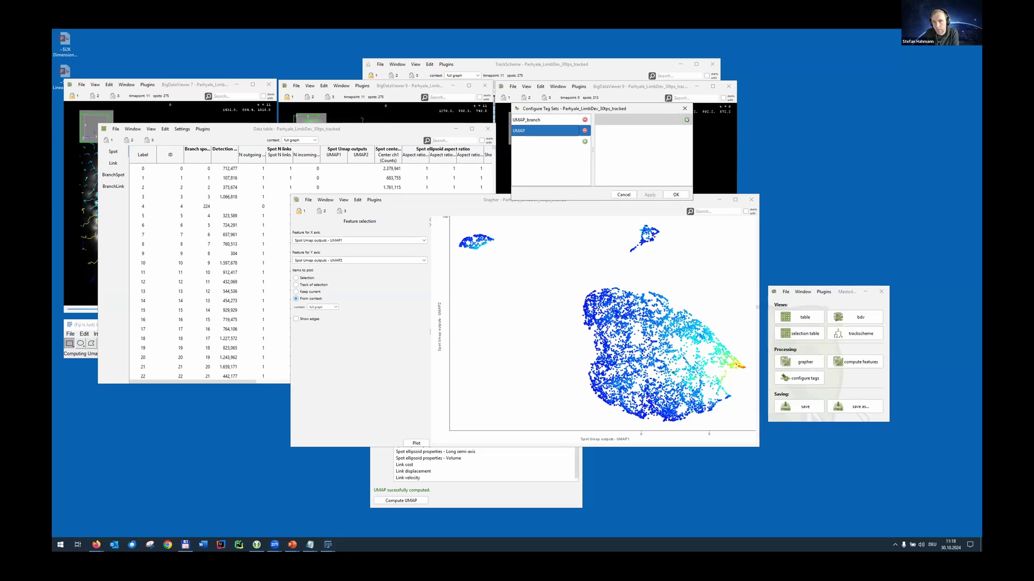
{"action": "left_click", "coordinate": [686, 119]}
{"action": "type", "text": "Group 1"}
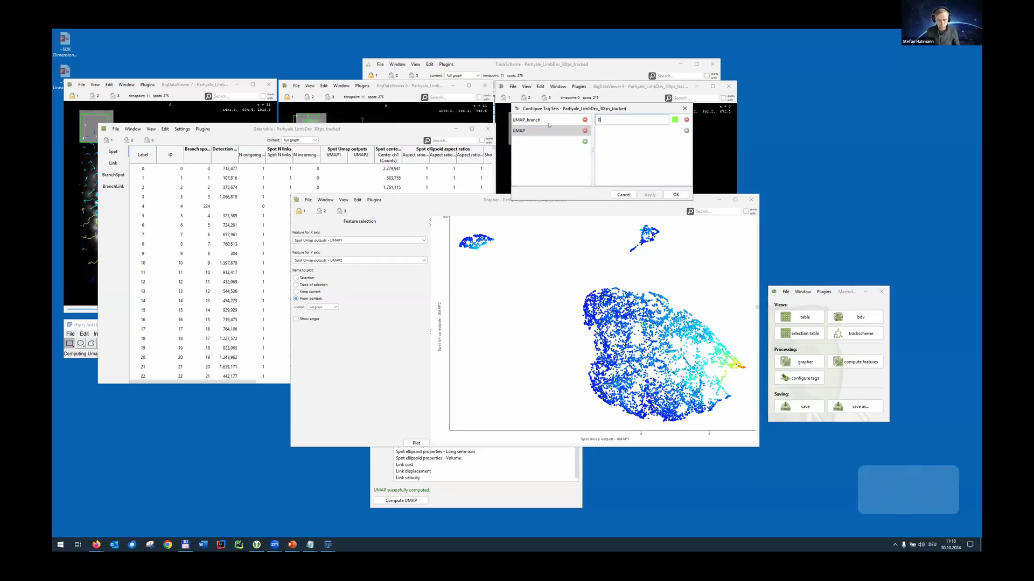
{"action": "key", "text": "Return"}
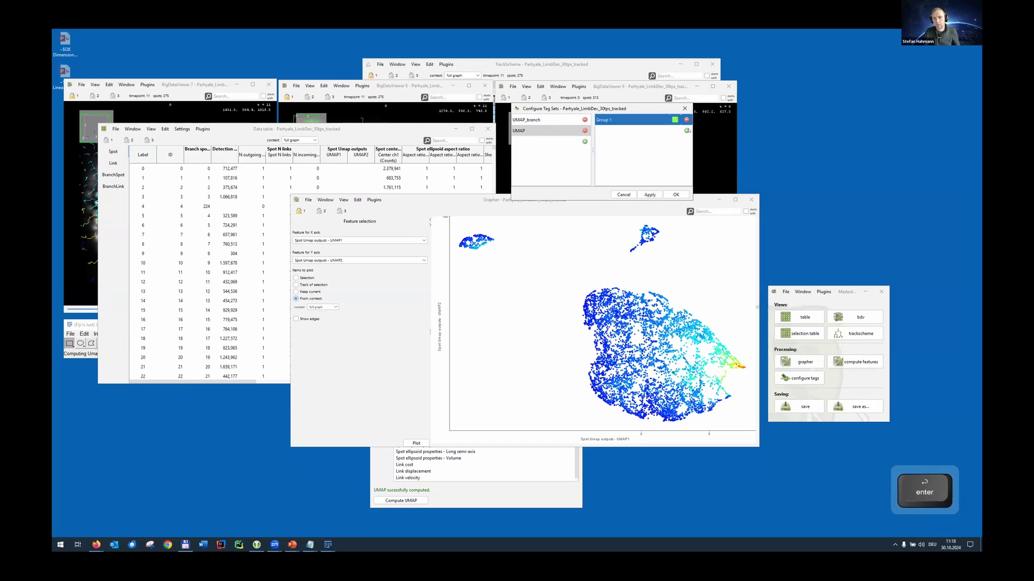
{"action": "left_click", "coordinate": [686, 130]}
{"action": "type", "text": "Gr"}
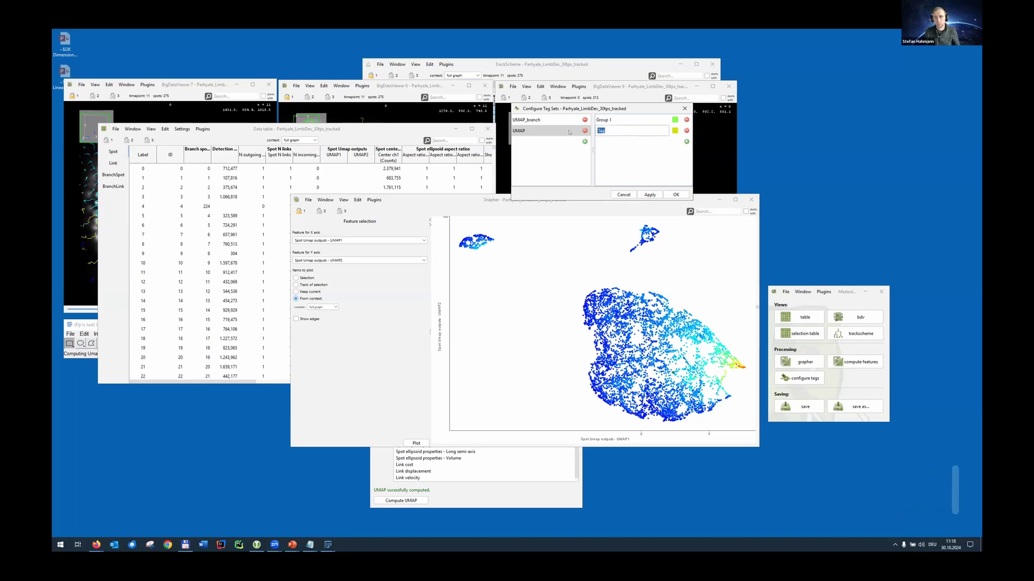
{"action": "type", "text": "oup 2"}
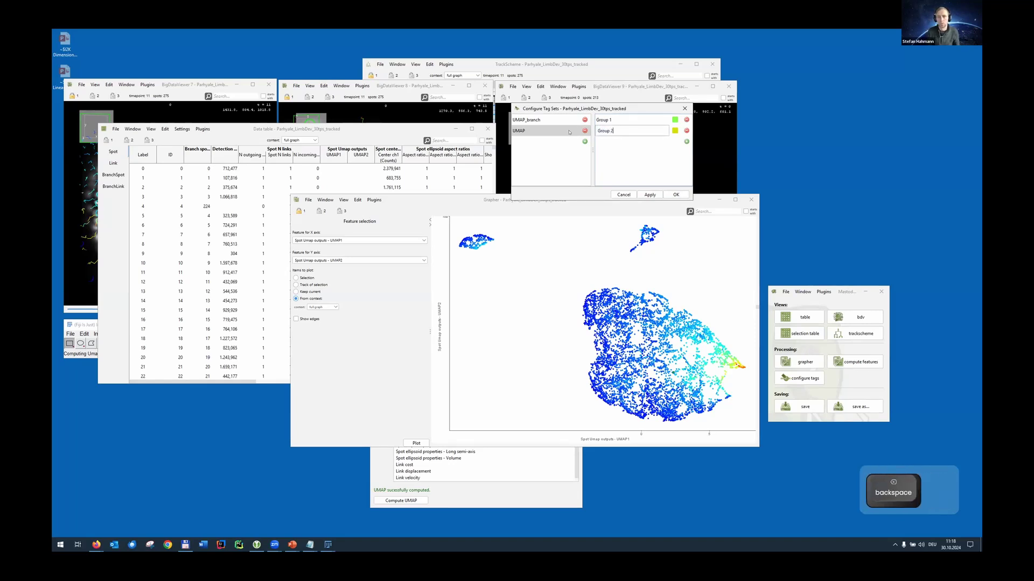
{"action": "key", "text": "Return"}
{"action": "left_click", "coordinate": [686, 141]}
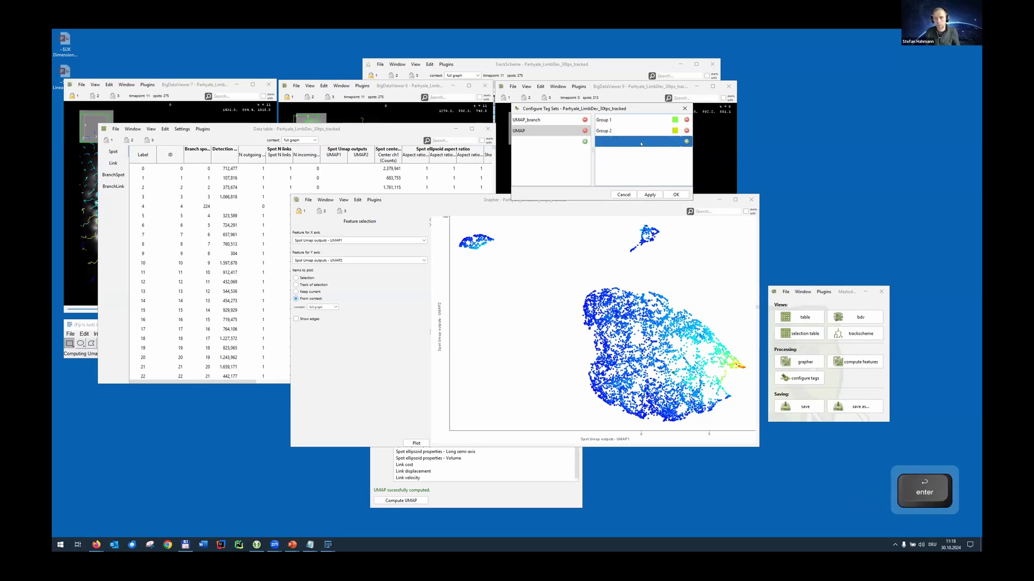
{"action": "type", "text": "Group 3"}
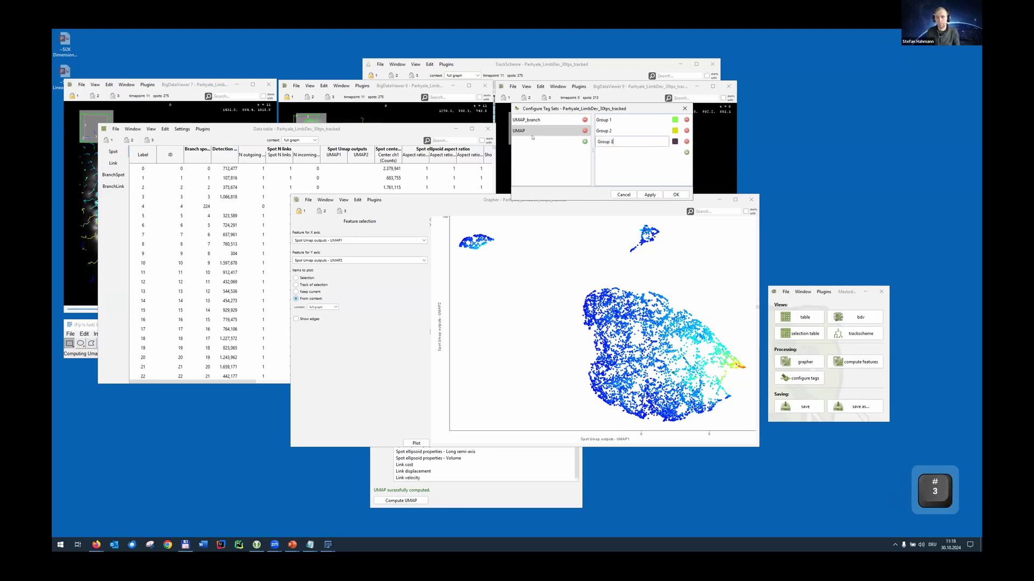
{"action": "key", "text": "Return"}
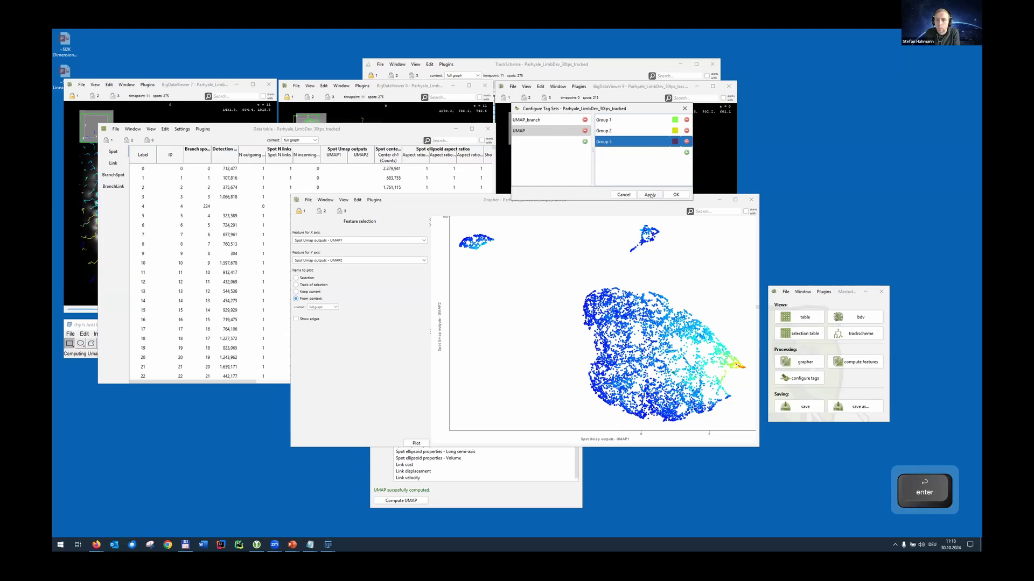
{"action": "left_click", "coordinate": [650, 195]}
Set the tag colors in the UMAP tag set to yellow for Group 1 and cyan for Group 2
{"action": "left_click", "coordinate": [560, 132]}
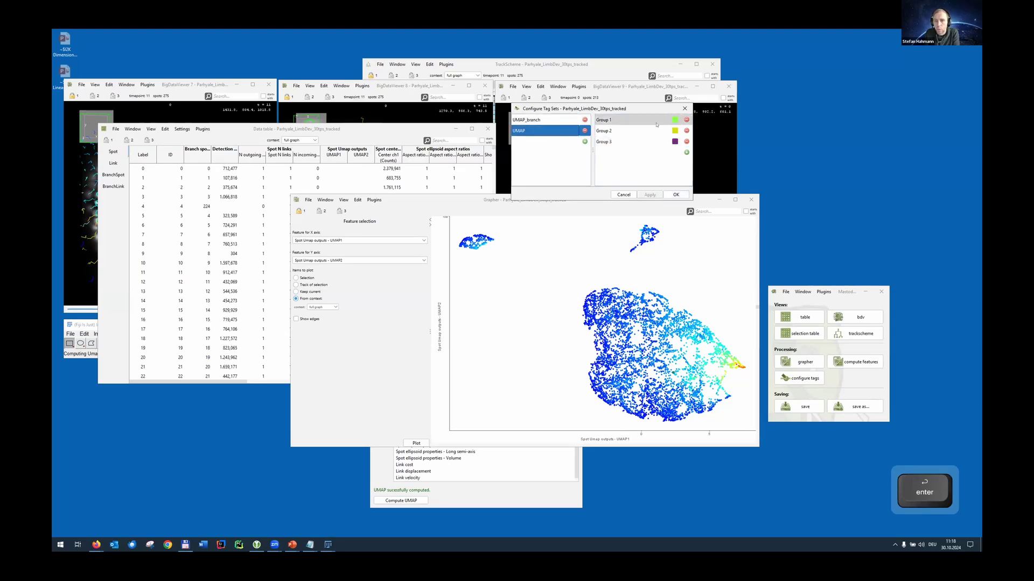
{"action": "left_click", "coordinate": [675, 131]}
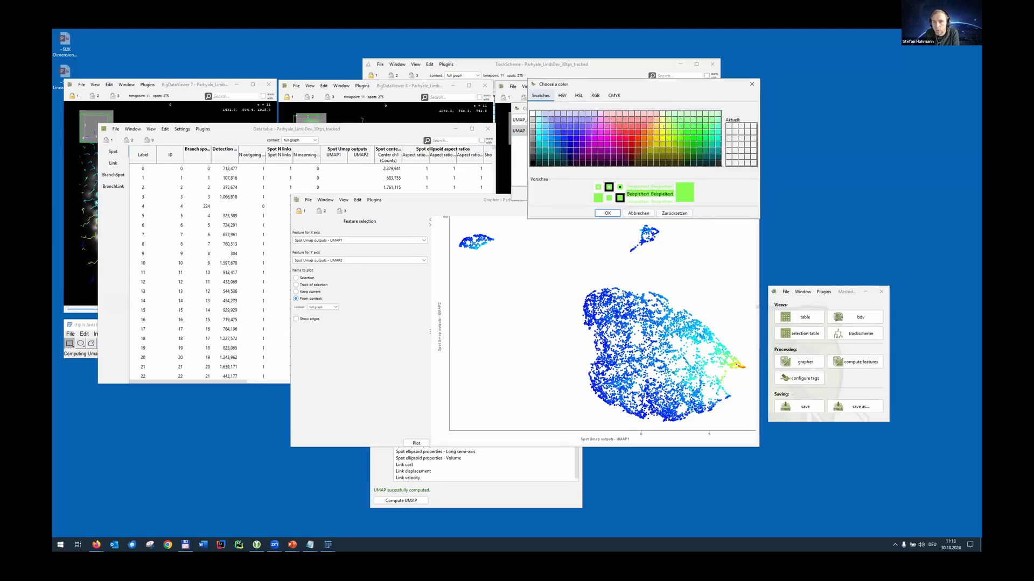
{"action": "left_click", "coordinate": [668, 126]}
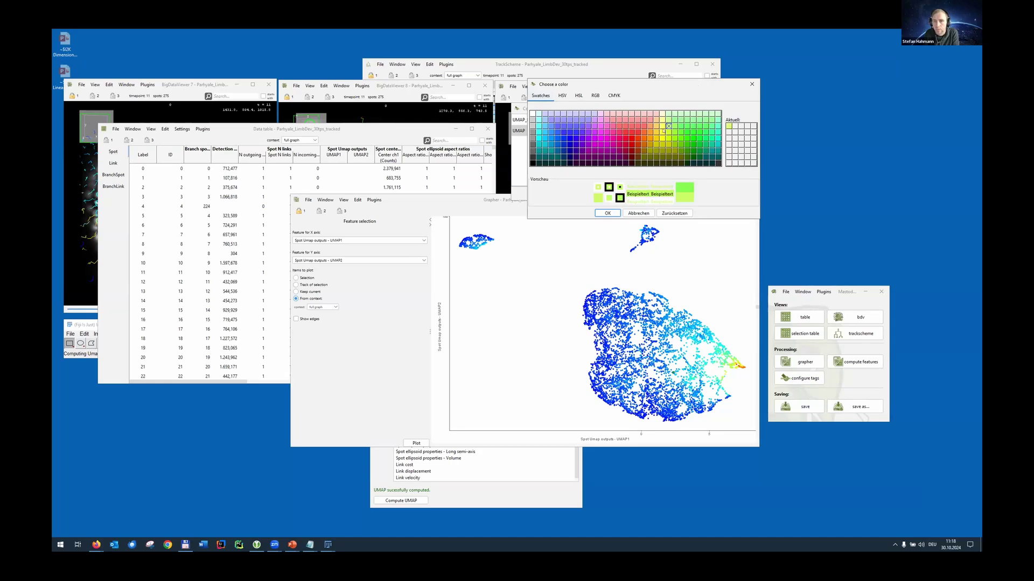
{"action": "left_click", "coordinate": [607, 213]}
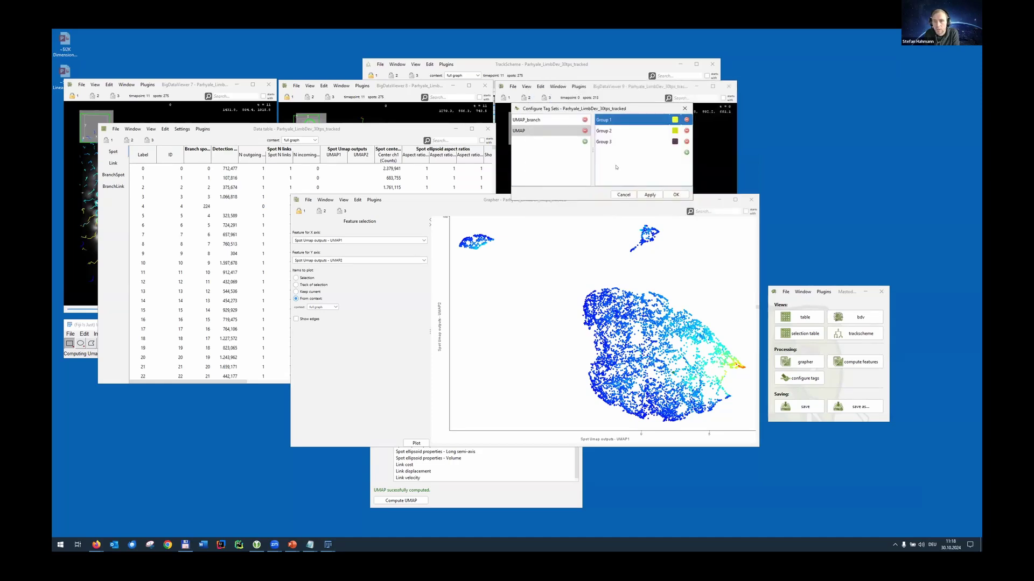
{"action": "left_click", "coordinate": [675, 119]}
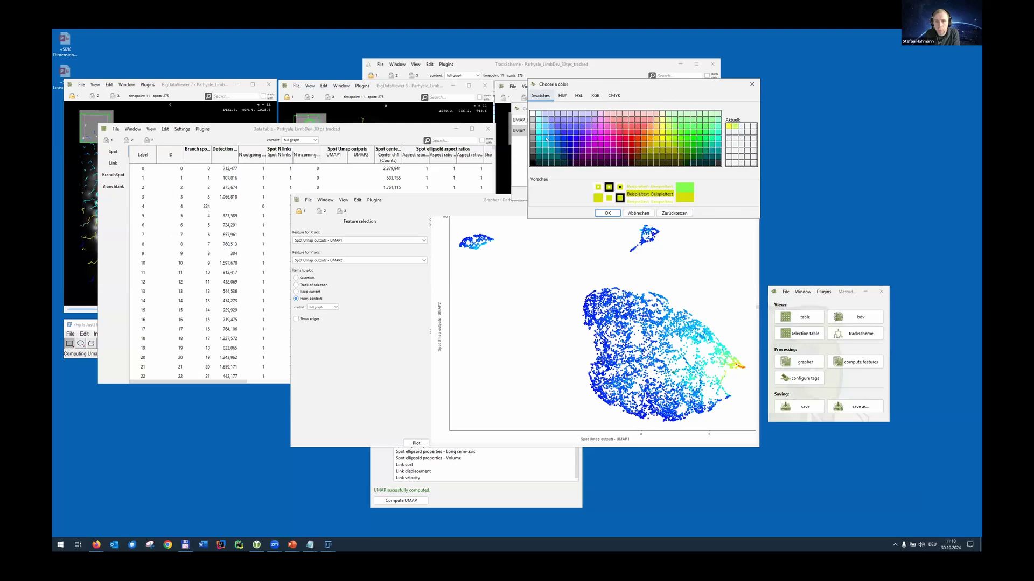
{"action": "left_click", "coordinate": [542, 143]}
{"action": "left_click", "coordinate": [607, 213]}
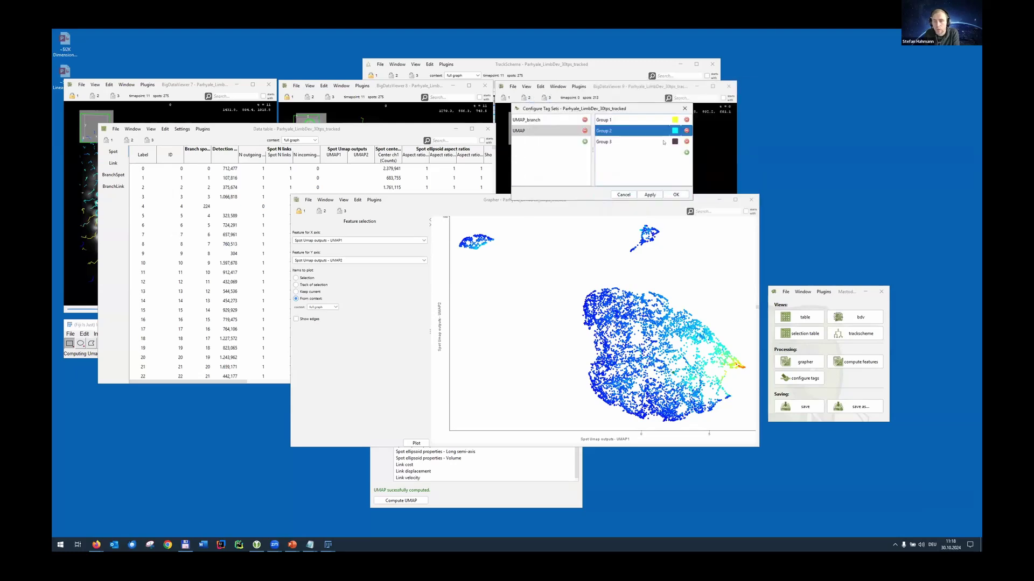
Set the color of the Group 3 tag in the UMAP tag set to violet and apply the change
{"action": "left_click", "coordinate": [674, 142]}
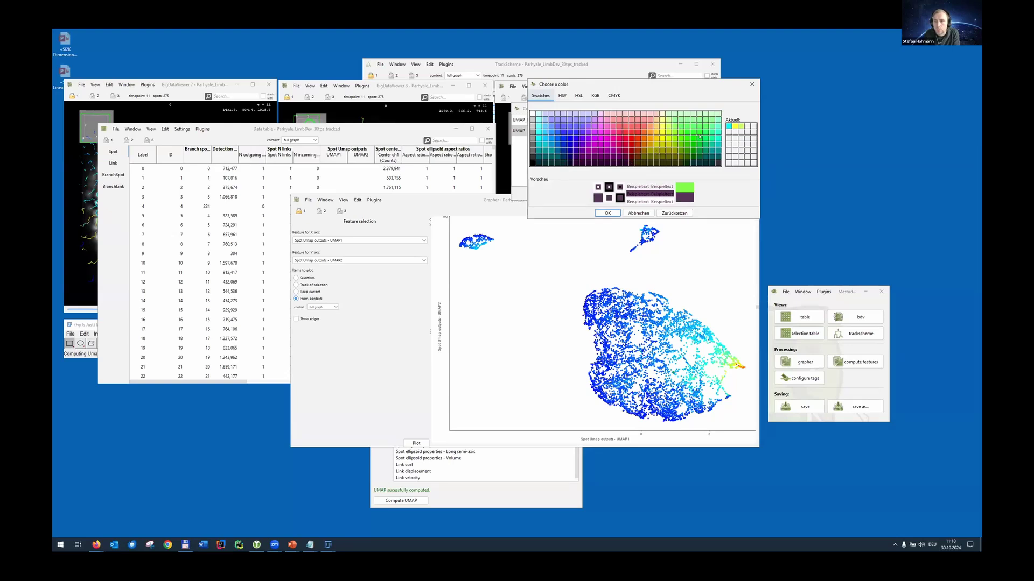
{"action": "left_click", "coordinate": [600, 127]}
{"action": "left_click", "coordinate": [594, 128]}
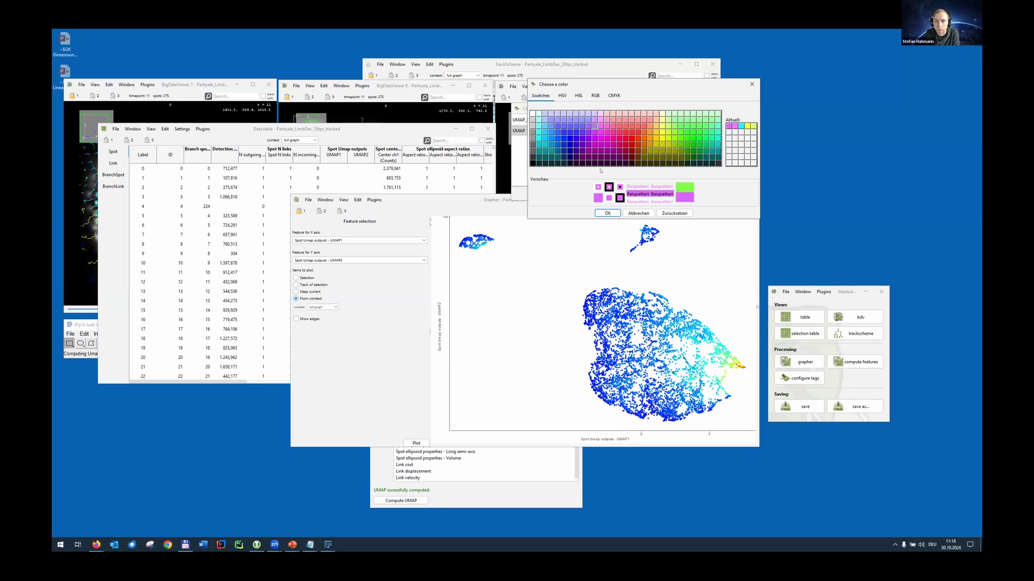
{"action": "left_click", "coordinate": [607, 213]}
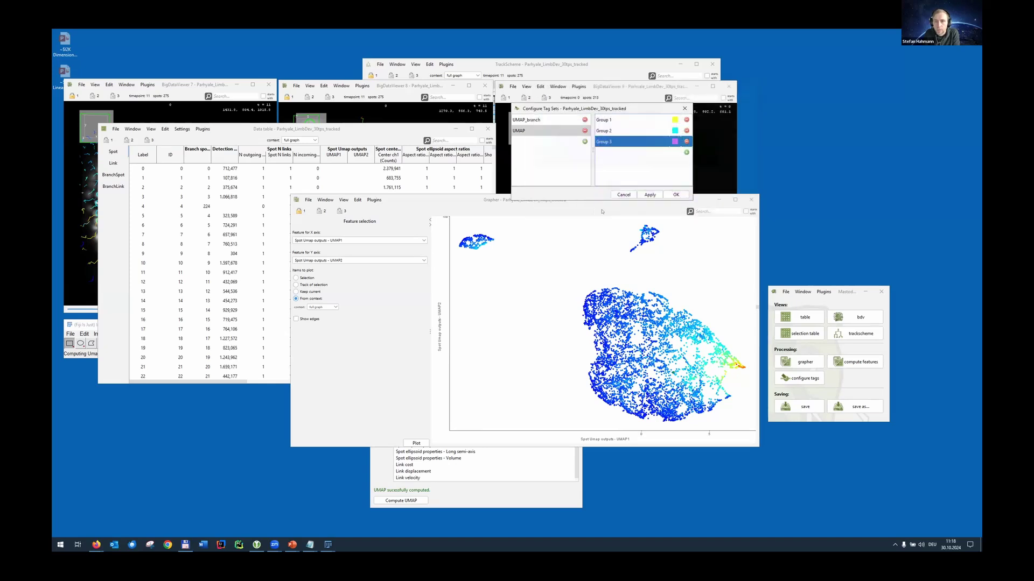
{"action": "left_click", "coordinate": [650, 195]}
Color the Grapher plot by the UMAP tag set
{"action": "left_click", "coordinate": [343, 200]}
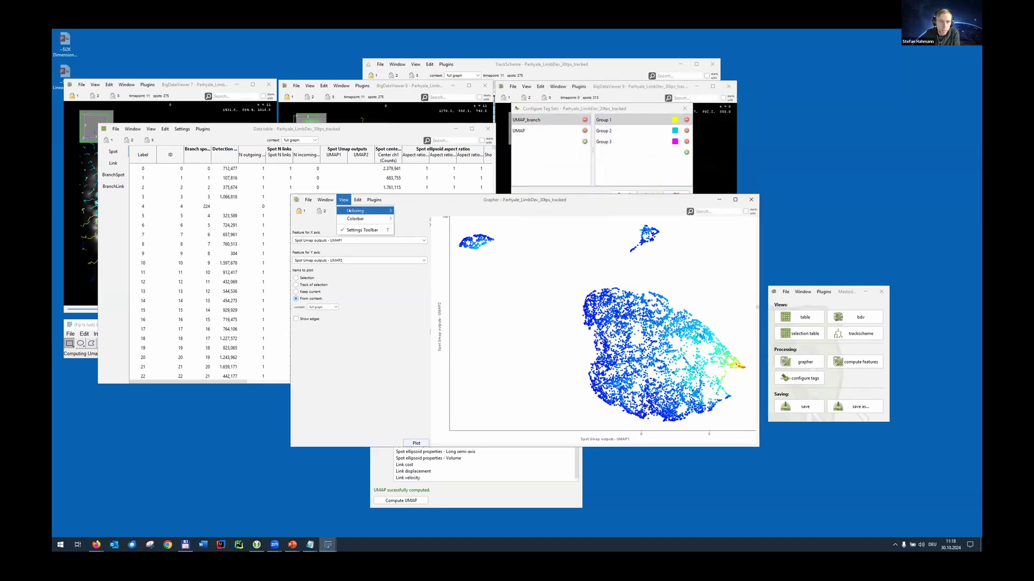
{"action": "key", "text": "Right"}
{"action": "key", "text": "Right"}
{"action": "left_click", "coordinate": [342, 200]}
{"action": "mouse_move", "coordinate": [357, 211]}
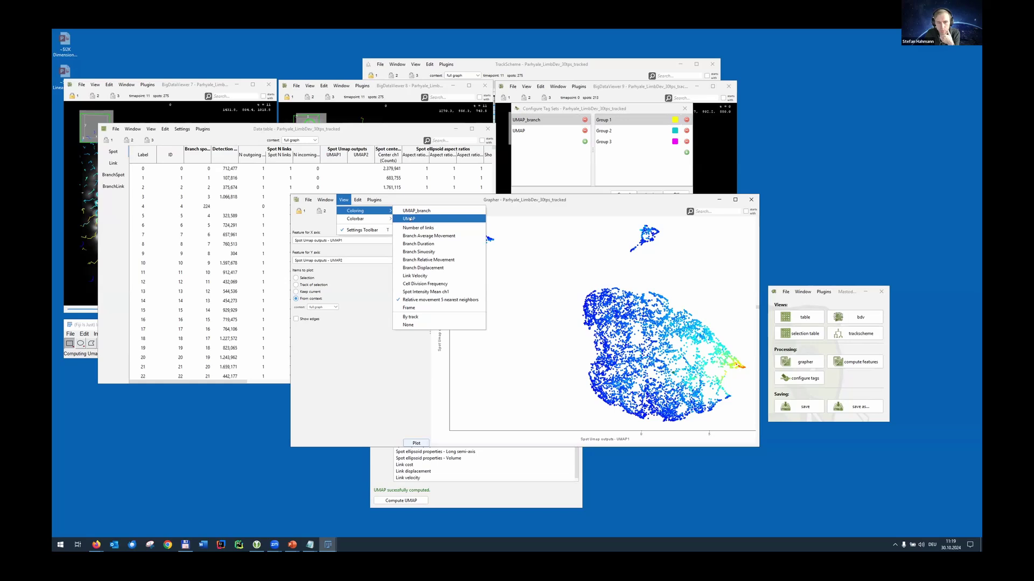
{"action": "left_click", "coordinate": [409, 218]}
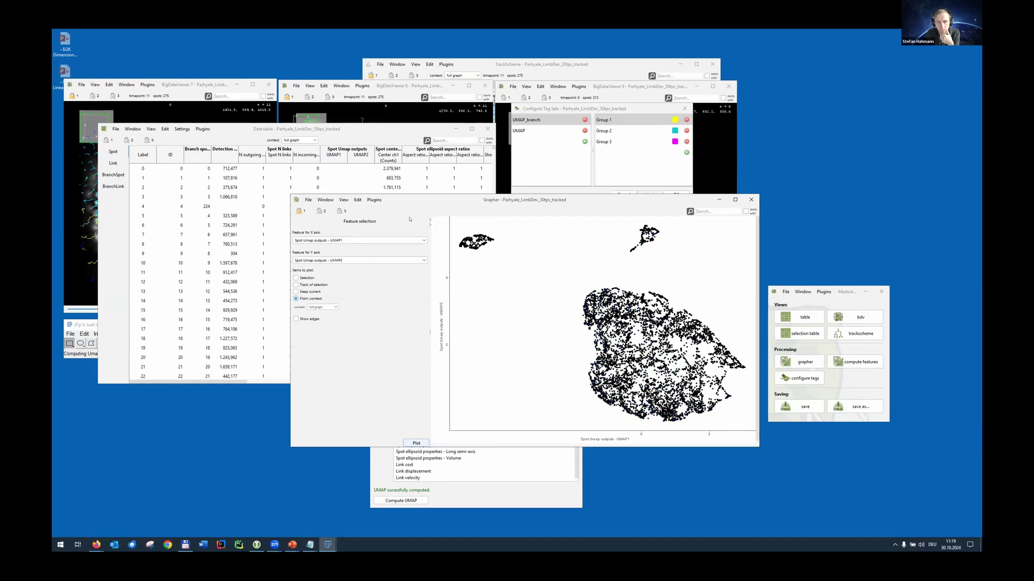
Select the small upper-left cluster in the UMAP plot and tag its spots as Group 1 of the UMAP tag set
{"action": "left_click", "coordinate": [523, 131]}
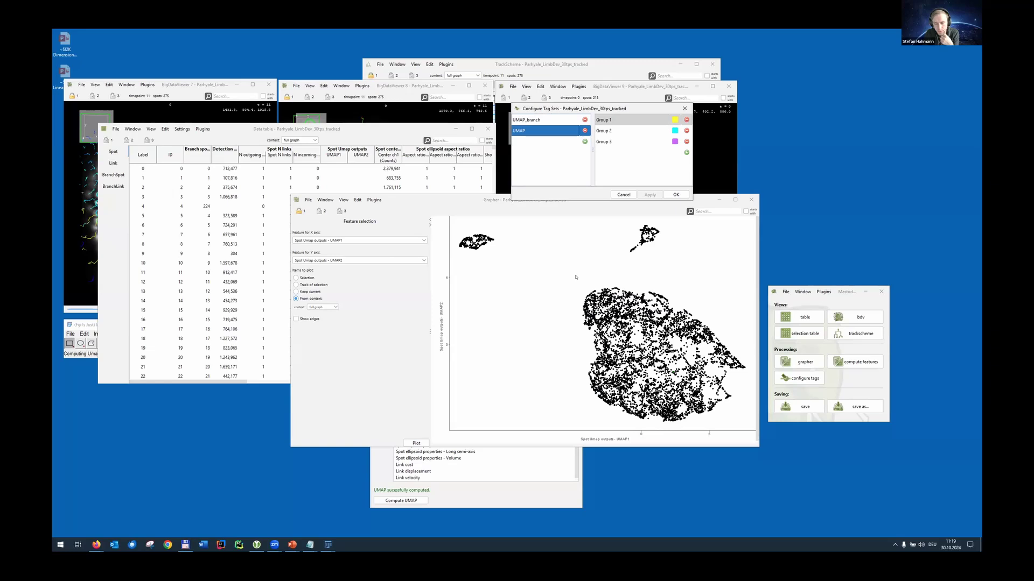
{"action": "left_click_drag", "start_coordinate": [452, 226], "coordinate": [499, 255]}
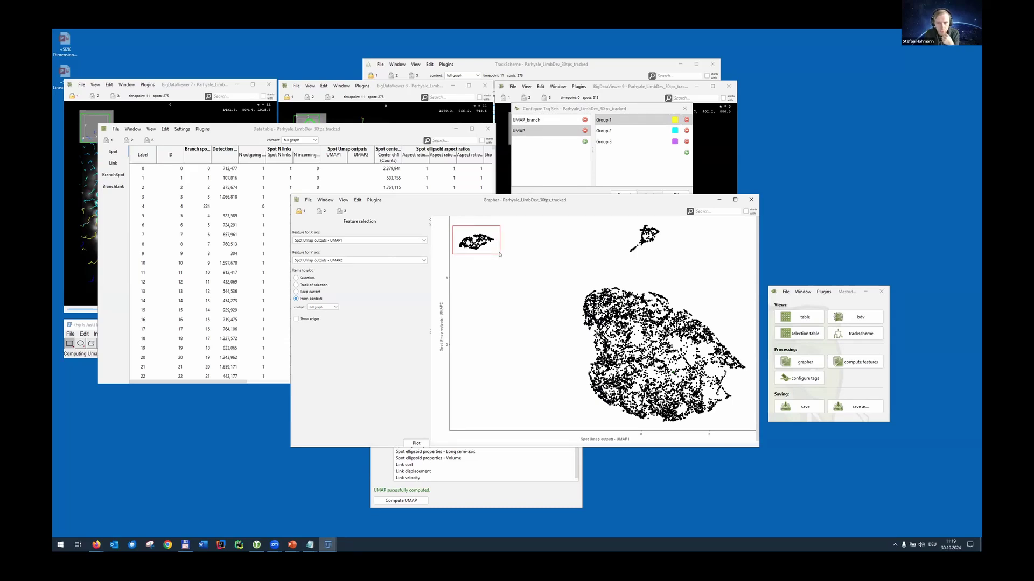
{"action": "left_click_drag", "start_coordinate": [499, 254], "coordinate": [484, 258]}
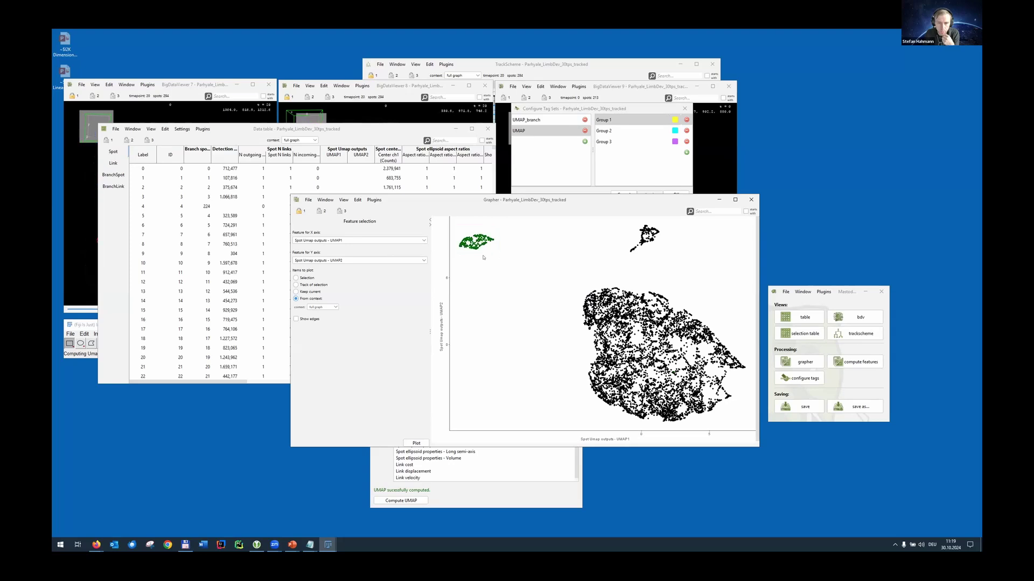
{"action": "left_click", "coordinate": [357, 199]}
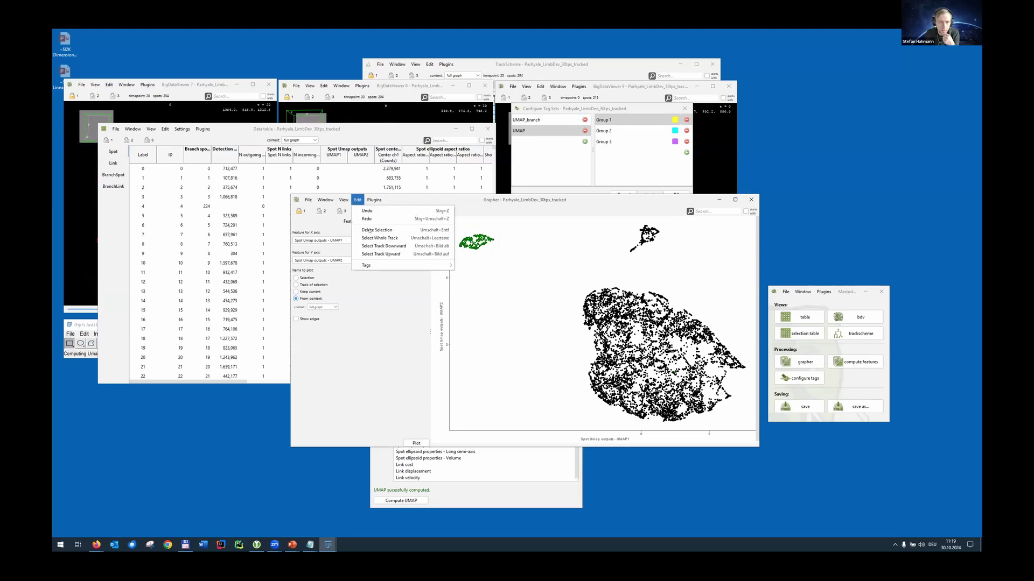
{"action": "mouse_move", "coordinate": [379, 265]}
{"action": "mouse_move", "coordinate": [471, 273]}
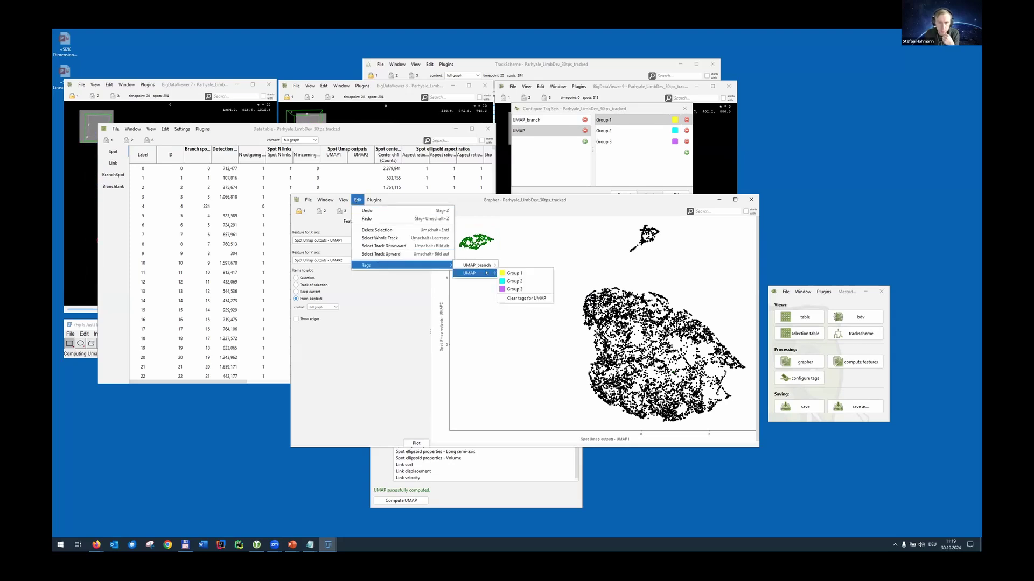
{"action": "left_click", "coordinate": [507, 274]}
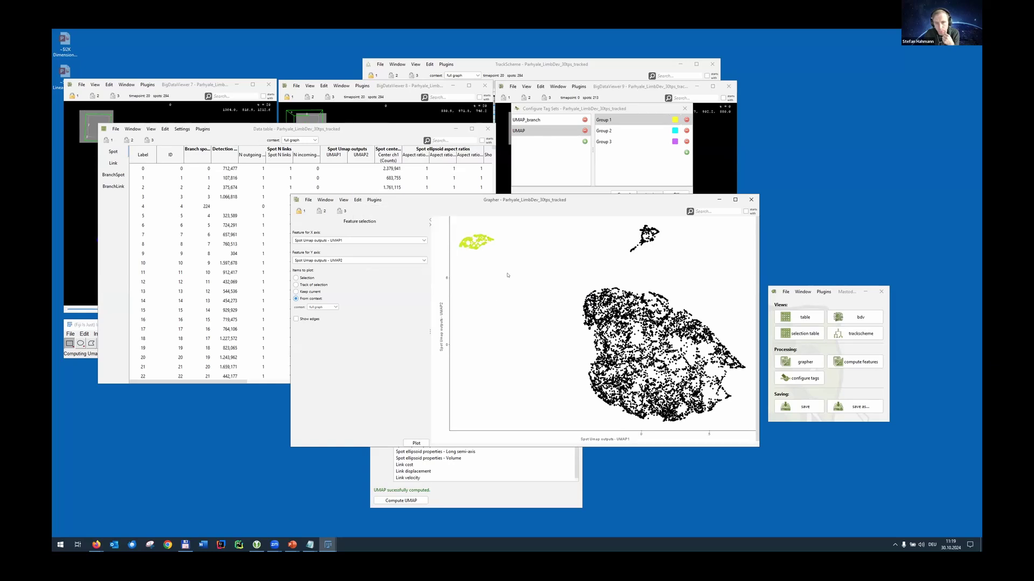
Select the small upper-right cluster in the UMAP plot and tag its spots as Group 2 of the UMAP tag set
{"action": "left_click_drag", "start_coordinate": [622, 223], "coordinate": [672, 259]}
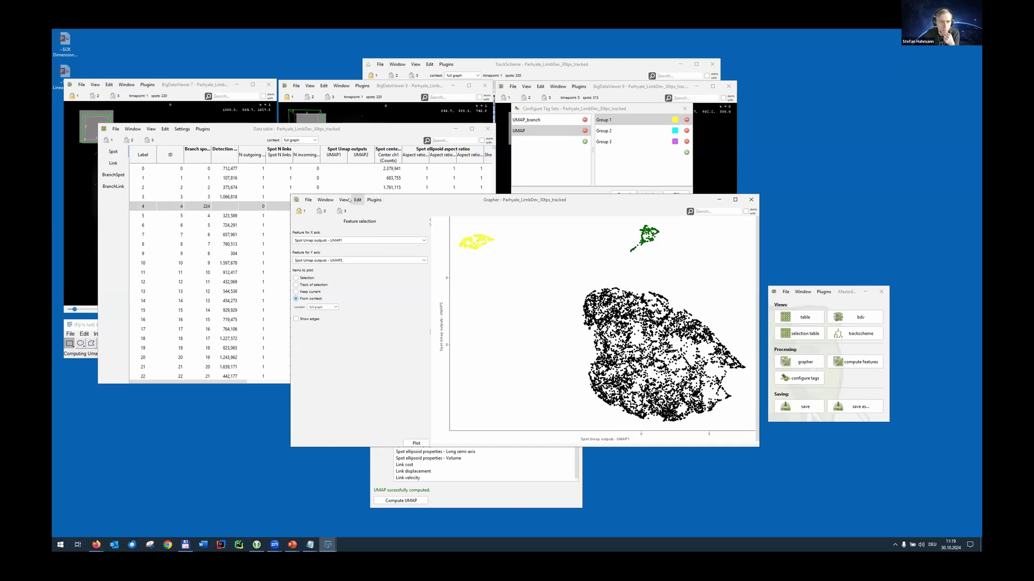
{"action": "left_click", "coordinate": [356, 200]}
{"action": "mouse_move", "coordinate": [344, 200]}
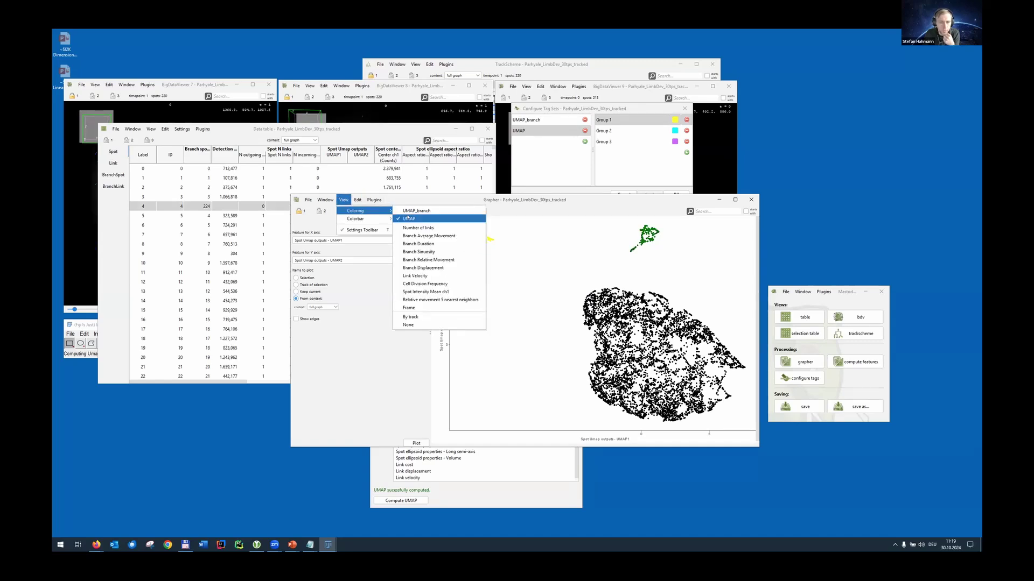
{"action": "left_click", "coordinate": [404, 218]}
{"action": "left_click", "coordinate": [358, 199]}
{"action": "mouse_move", "coordinate": [430, 264]}
{"action": "mouse_move", "coordinate": [477, 273]}
{"action": "left_click", "coordinate": [516, 281]}
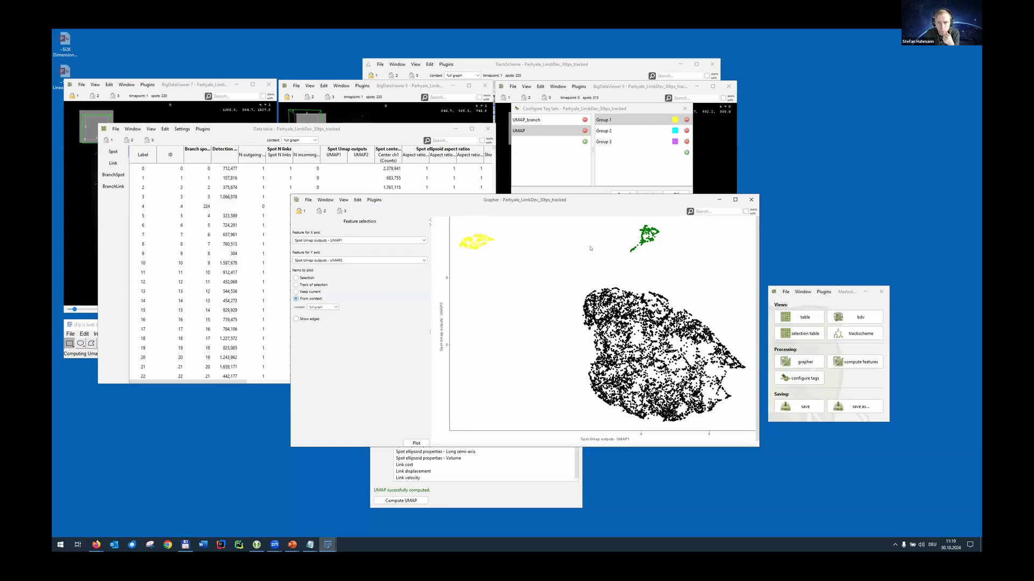
{"action": "left_click", "coordinate": [356, 199]}
{"action": "mouse_move", "coordinate": [402, 267]}
{"action": "mouse_move", "coordinate": [477, 273]}
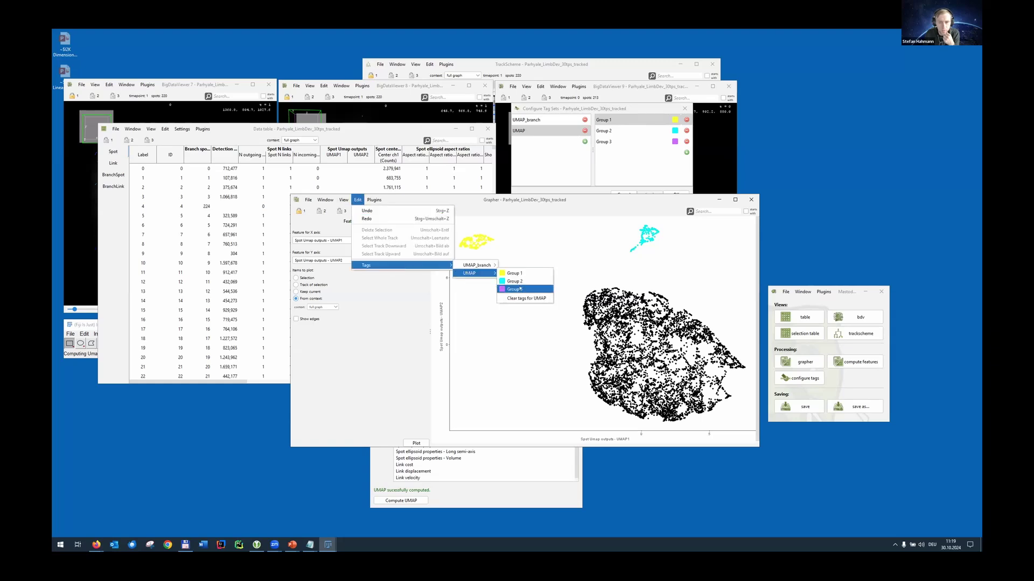
{"action": "left_click", "coordinate": [520, 289]}
Select the large cluster in the UMAP plot and tag its spots as Group 3 of the UMAP tag set
{"action": "left_click_drag", "start_coordinate": [567, 278], "coordinate": [747, 420]}
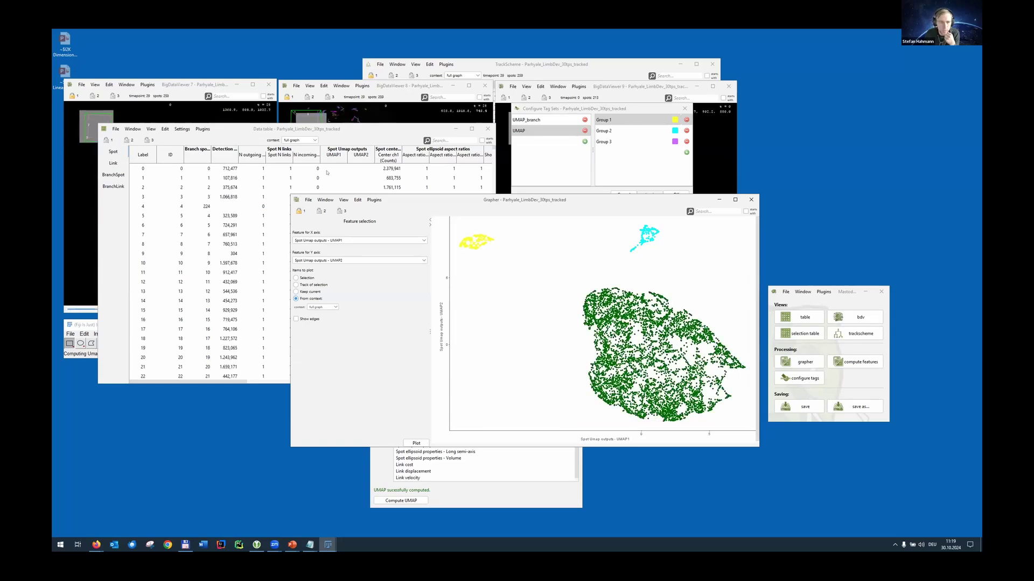
{"action": "left_click", "coordinate": [357, 199]}
{"action": "mouse_move", "coordinate": [431, 266]}
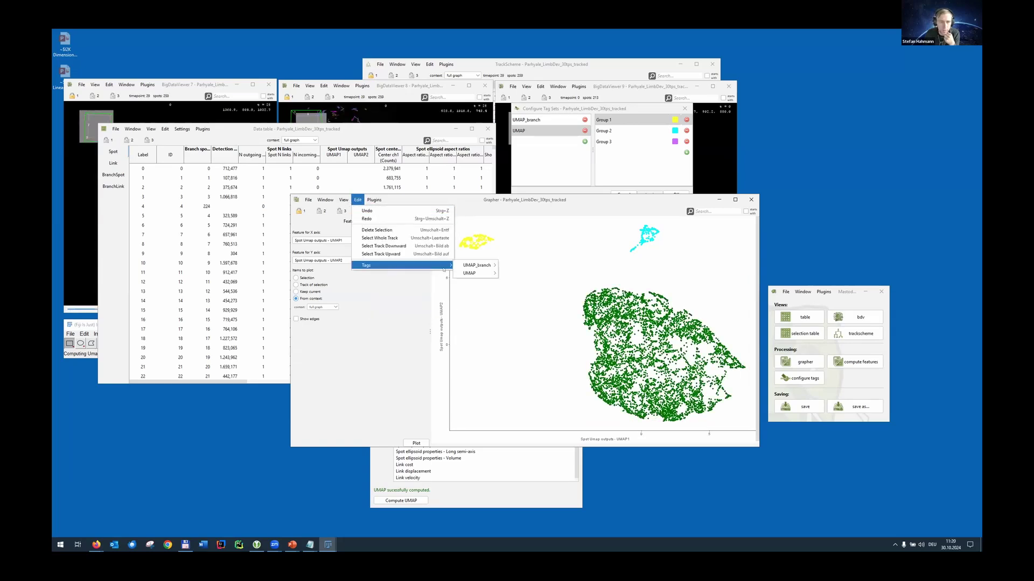
{"action": "mouse_move", "coordinate": [488, 273]}
{"action": "left_click", "coordinate": [514, 289]}
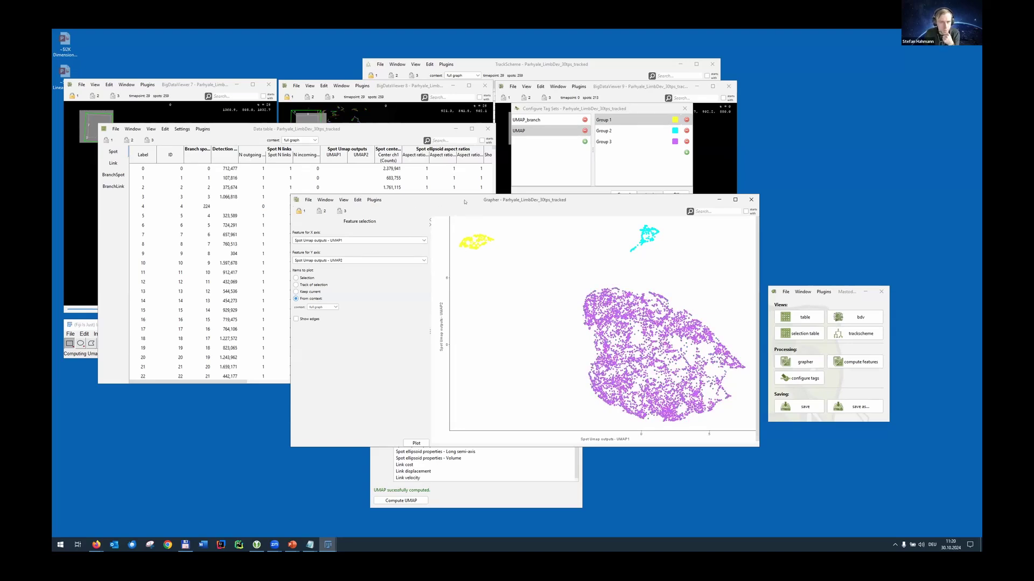
Move the Grapher aside and minimize the data table, and color the spots in BigDataViewer 7 by the UMAP tag set
{"action": "left_click_drag", "start_coordinate": [480, 209], "coordinate": [645, 280]}
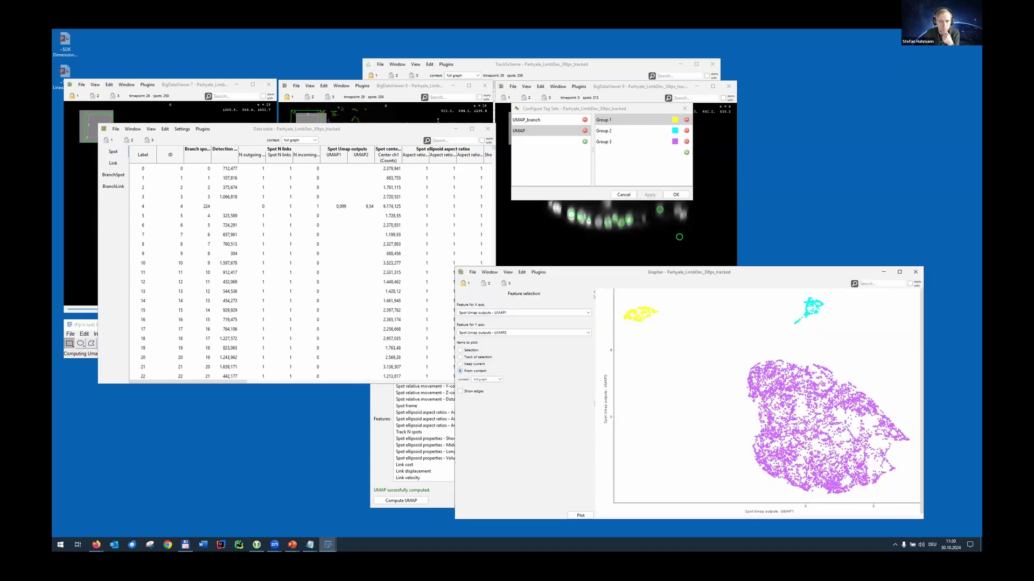
{"action": "left_click", "coordinate": [456, 128]}
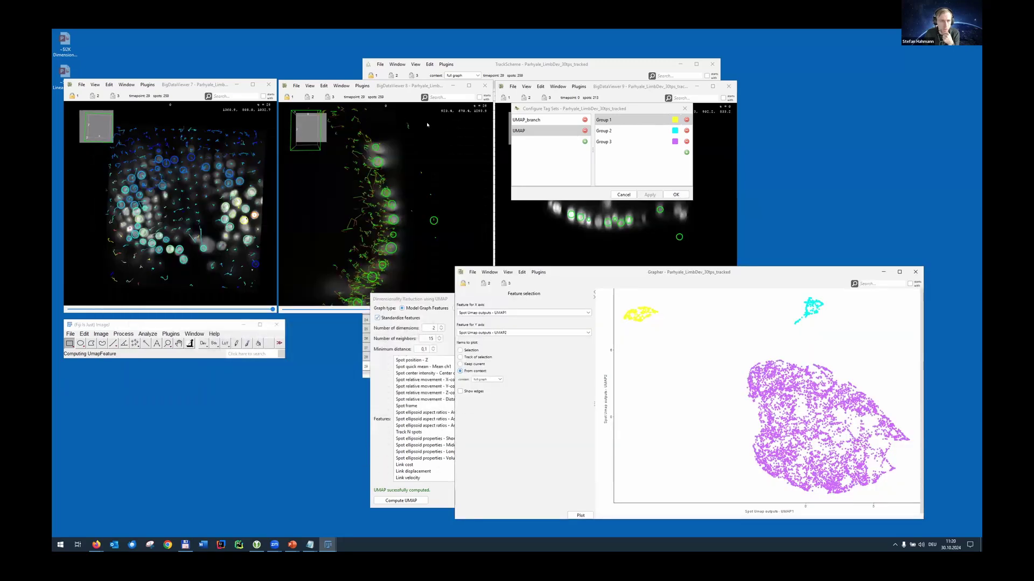
{"action": "left_click", "coordinate": [97, 84]}
{"action": "mouse_move", "coordinate": [110, 96]}
{"action": "left_click", "coordinate": [162, 104]}
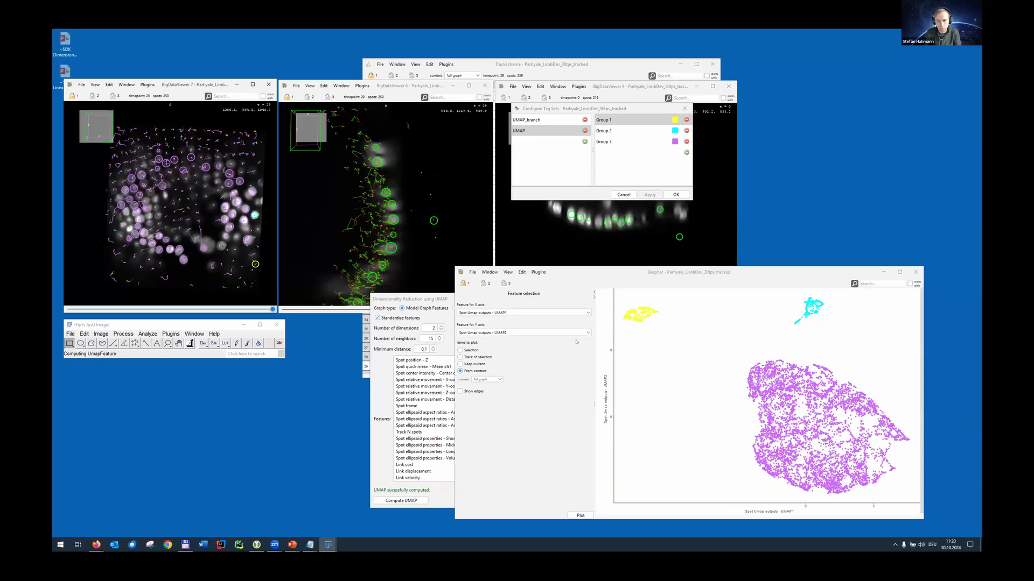
Locate a single spot of the yellow Group 1 cluster from the plot and inspect it up close in BigDataViewer 7
{"action": "scroll", "coordinate": [643, 323], "scroll_direction": "up", "scroll_amount": 5}
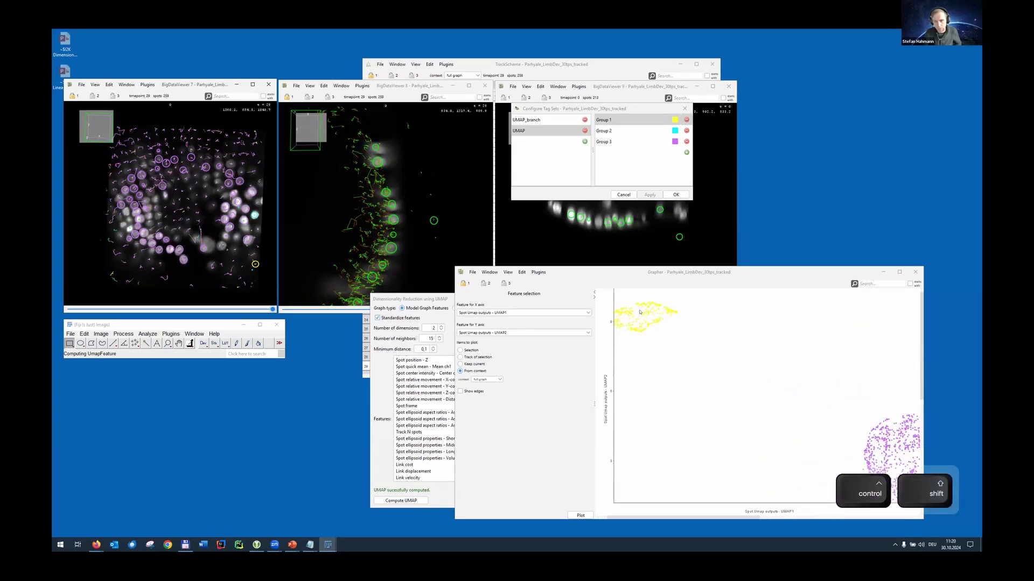
{"action": "scroll", "coordinate": [647, 346], "scroll_direction": "up", "scroll_amount": 2}
{"action": "left_click", "coordinate": [654, 326]}
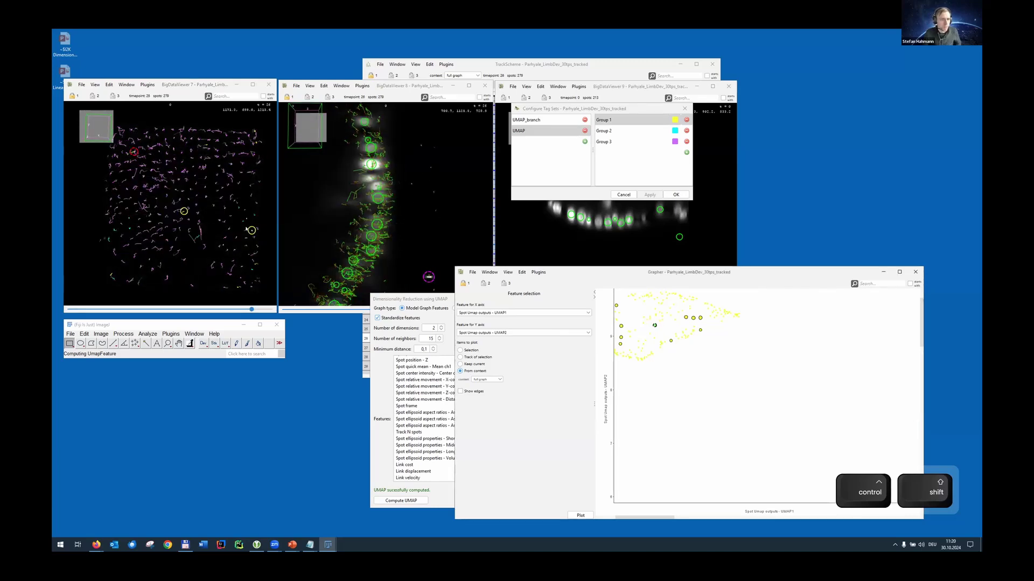
{"action": "scroll", "coordinate": [249, 230], "scroll_direction": "up", "scroll_amount": 6}
{"action": "scroll", "coordinate": [253, 228], "scroll_direction": "up", "scroll_amount": 2}
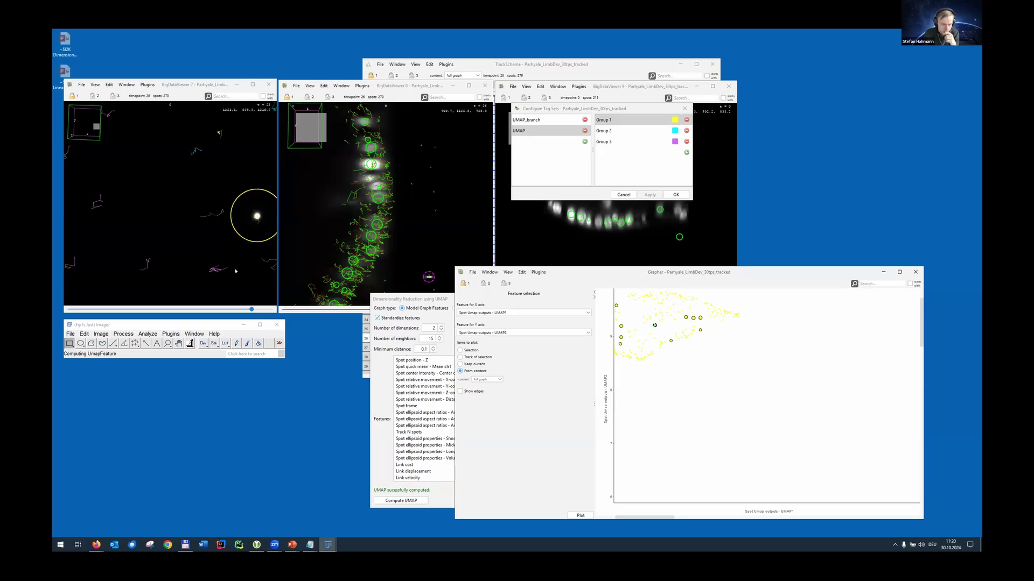
Open a new Blender view with advanced visuals using the UMAP coloring scheme
{"action": "left_click", "coordinate": [489, 273]}
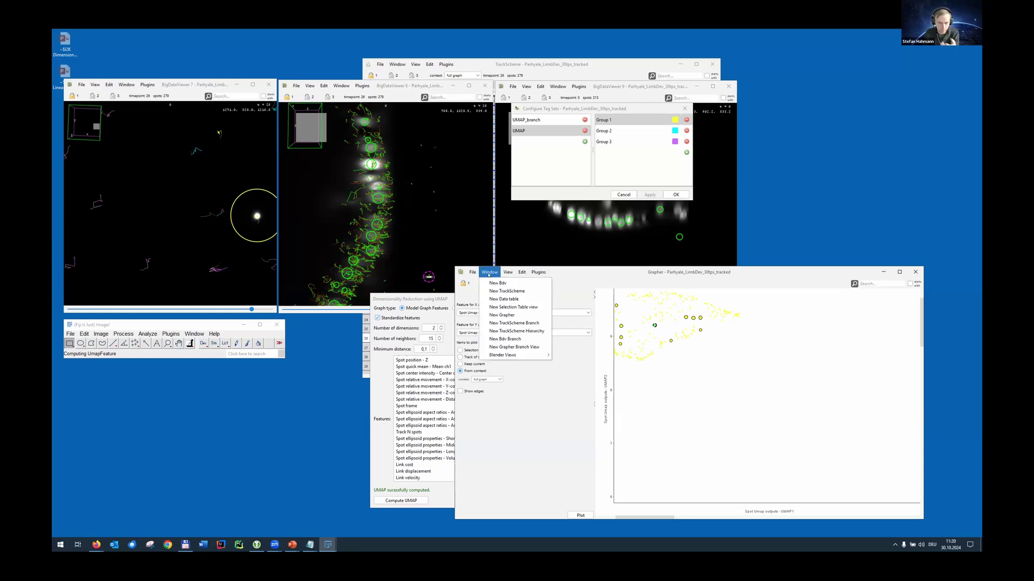
{"action": "mouse_move", "coordinate": [533, 354]}
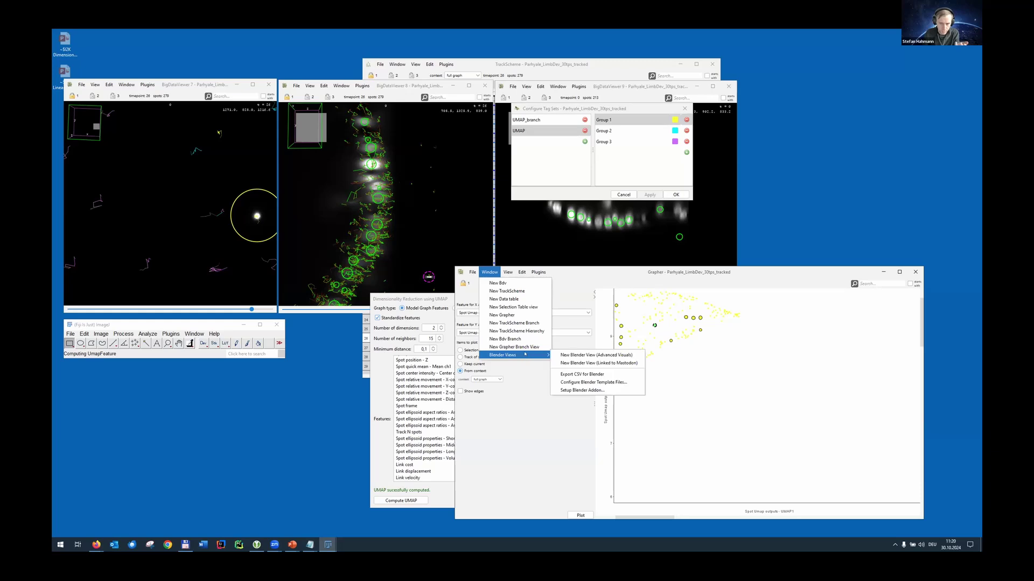
{"action": "left_click", "coordinate": [570, 355]}
{"action": "left_click", "coordinate": [504, 282]}
{"action": "left_click", "coordinate": [503, 312]}
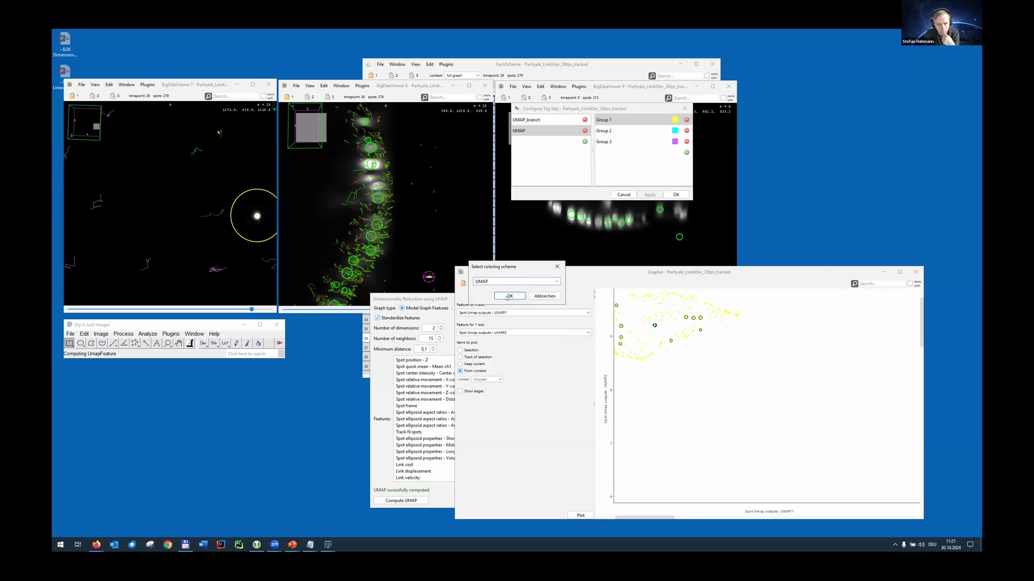
{"action": "left_click", "coordinate": [508, 296]}
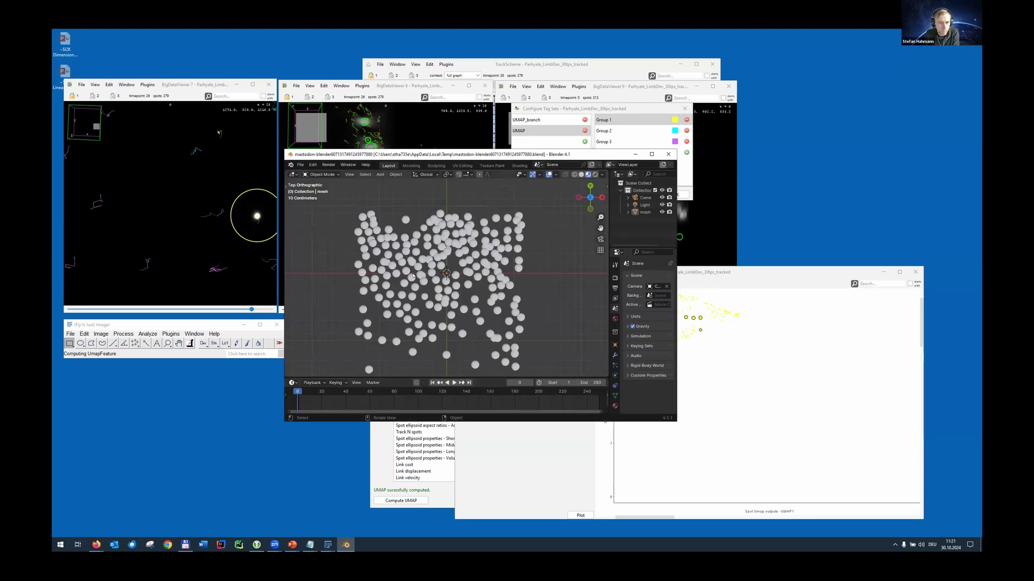
Switch to Blender, play the spot animation for a few frames and examine the colored spots in 3D perspective
{"action": "key", "text": "space"}
{"action": "key", "text": "space"}
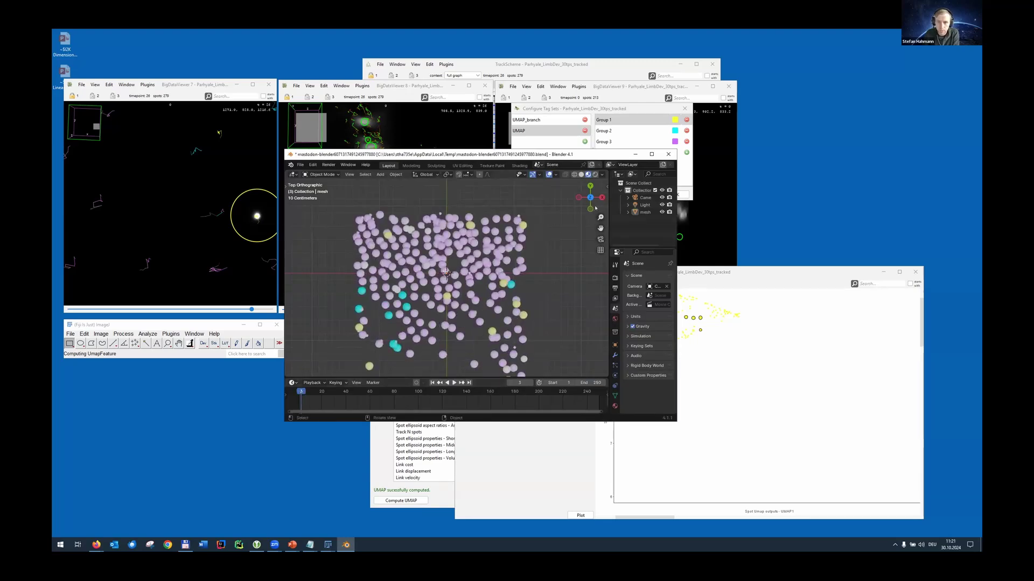
{"action": "mouse_move", "coordinate": [589, 200]}
{"action": "left_mouse_down"}
{"action": "mouse_move", "coordinate": [578, 211]}
{"action": "mouse_move", "coordinate": [596, 205]}
{"action": "left_mouse_up"}
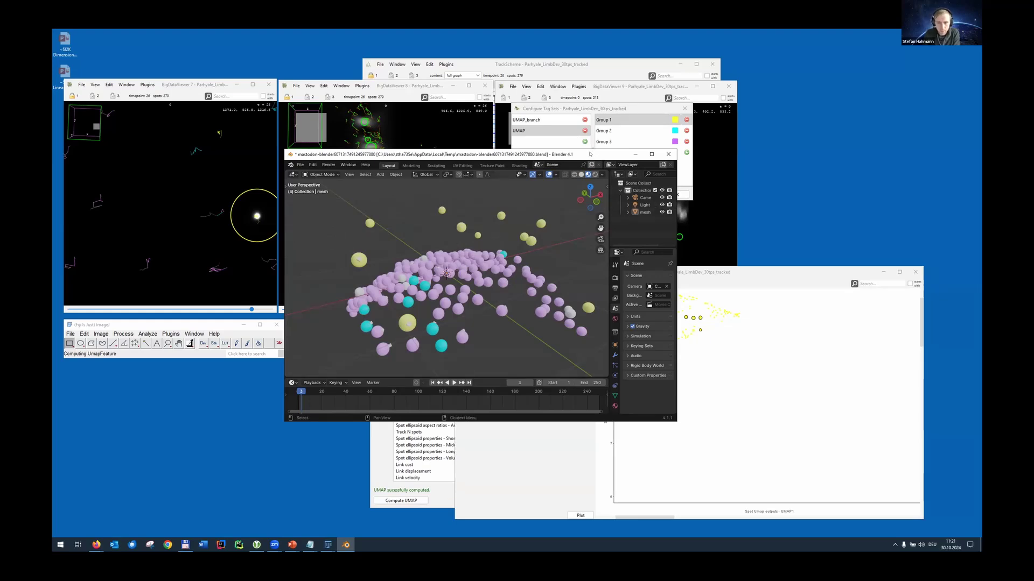
Arrange the Blender window beside the Grapher and show all three clusters in the plot for comparison with the 3D spots
{"action": "left_click_drag", "start_coordinate": [448, 153], "coordinate": [300, 259]}
{"action": "left_click_drag", "start_coordinate": [761, 270], "coordinate": [792, 233]}
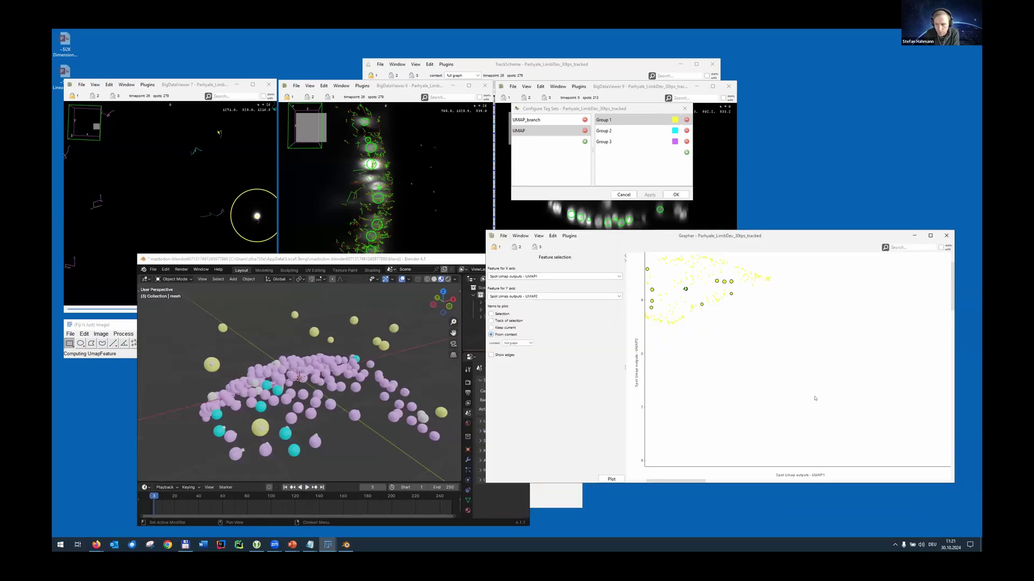
{"action": "scroll", "coordinate": [816, 397], "scroll_direction": "down", "scroll_amount": 5, "text": "ctrl+shift"}
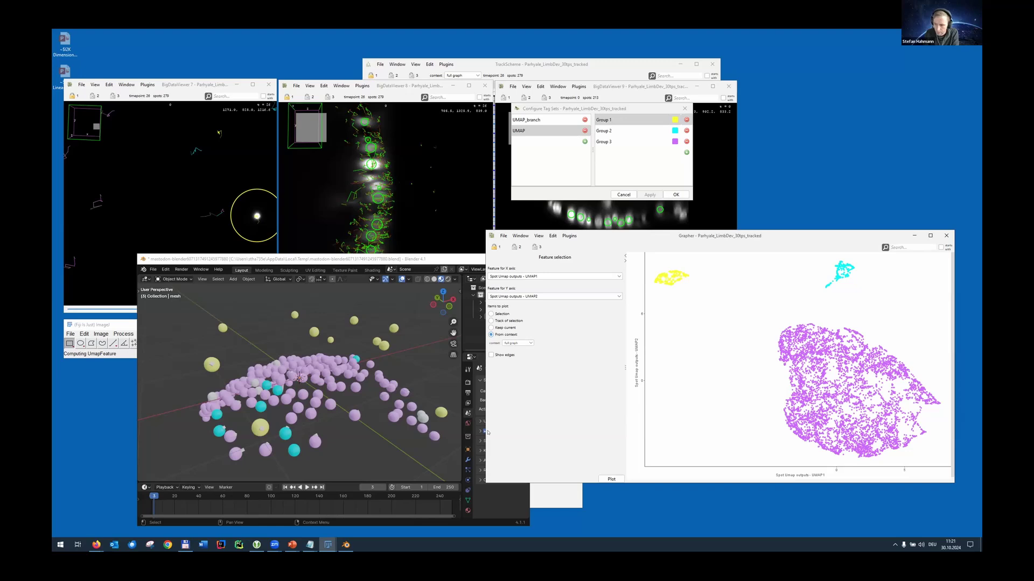
{"action": "left_click", "coordinate": [431, 260]}
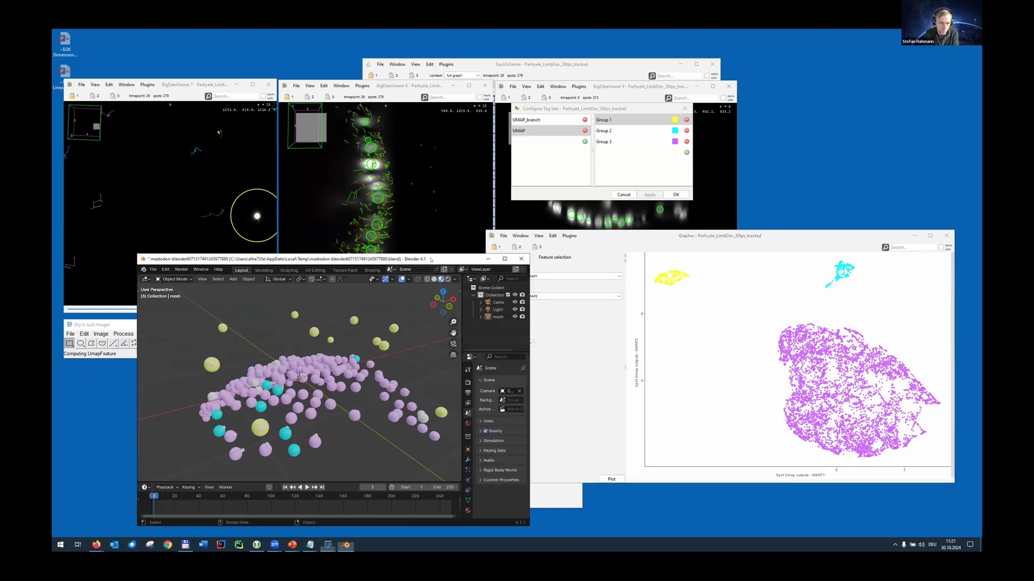
{"action": "left_click_drag", "start_coordinate": [429, 261], "coordinate": [399, 246]}
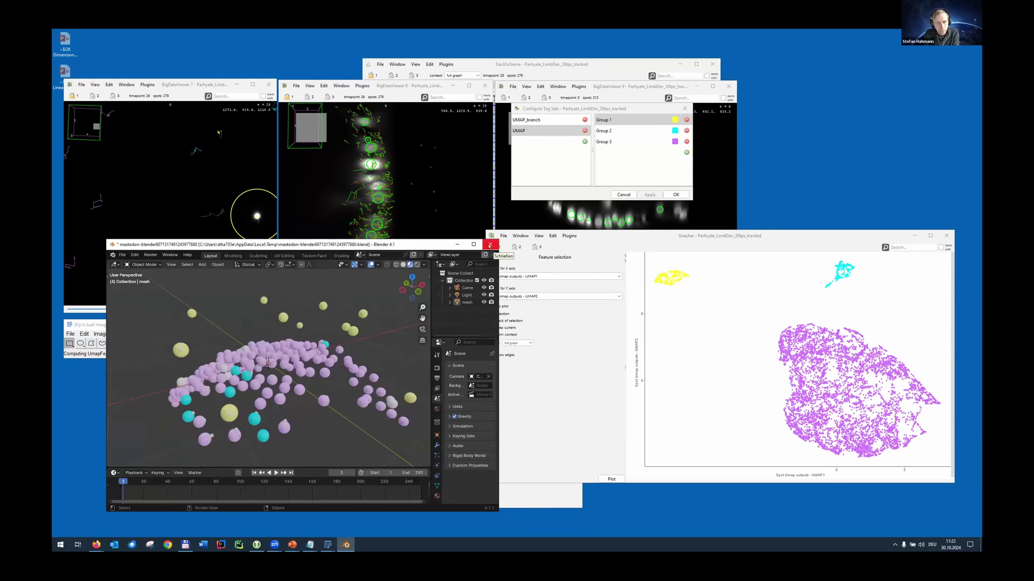
Close Blender without saving its changes and close the Grapher and UMAP dimensionality reduction windows
{"action": "left_click", "coordinate": [489, 246]}
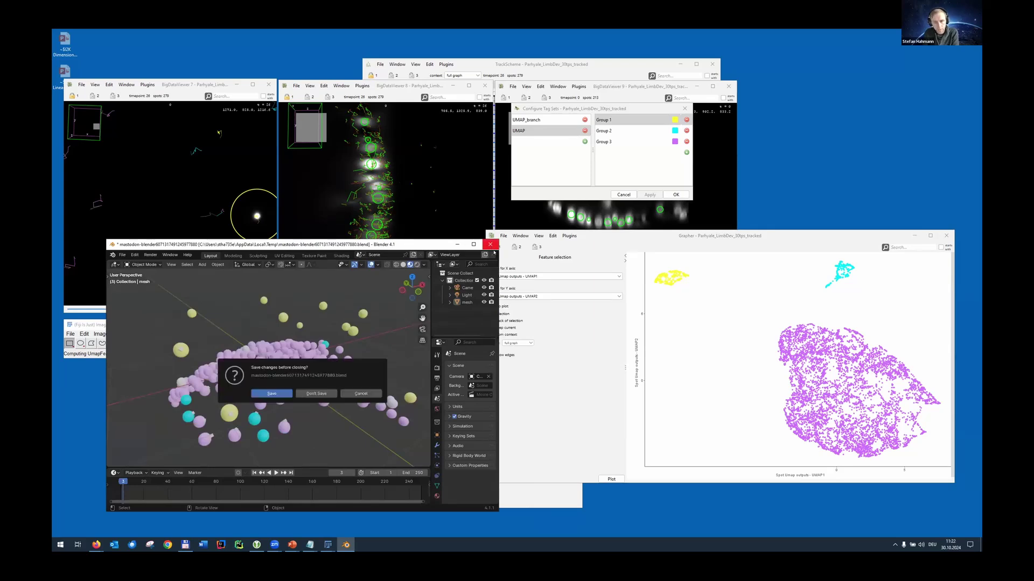
{"action": "left_click", "coordinate": [316, 394]}
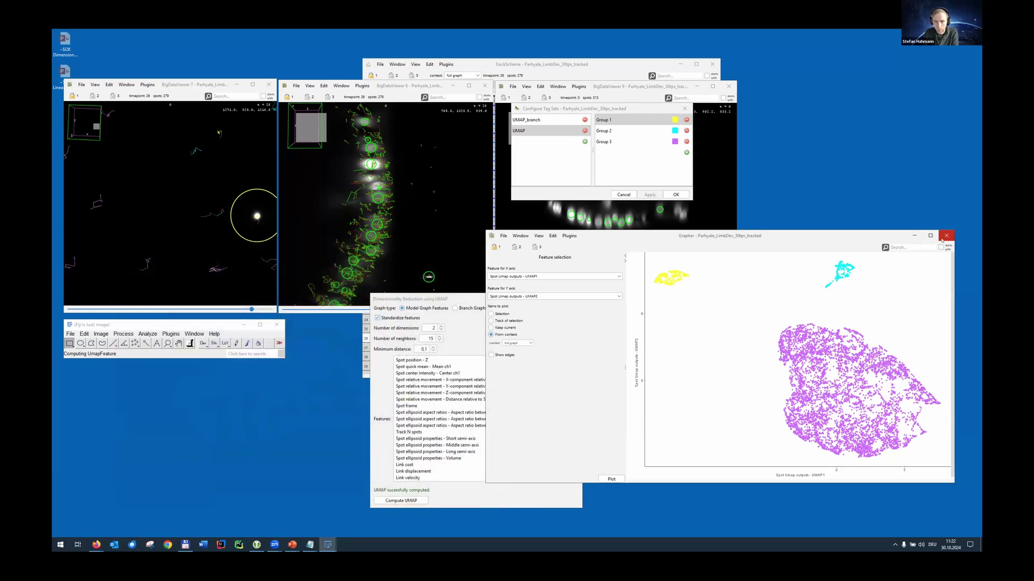
{"action": "left_click", "coordinate": [945, 236]}
{"action": "left_click", "coordinate": [574, 299]}
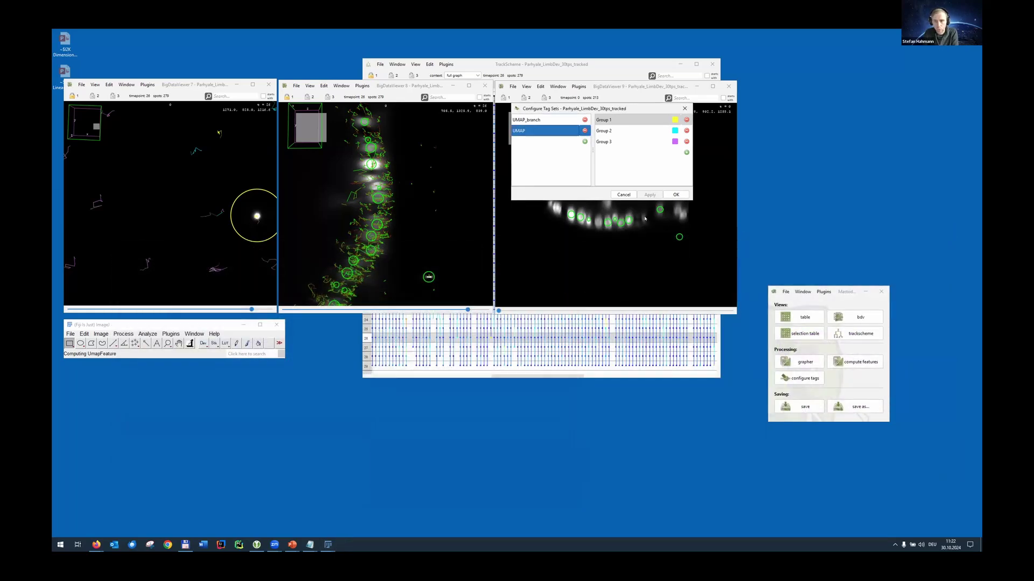
Cancel the tag set configuration and close the Mastodon project with all its views
{"action": "left_click", "coordinate": [625, 195]}
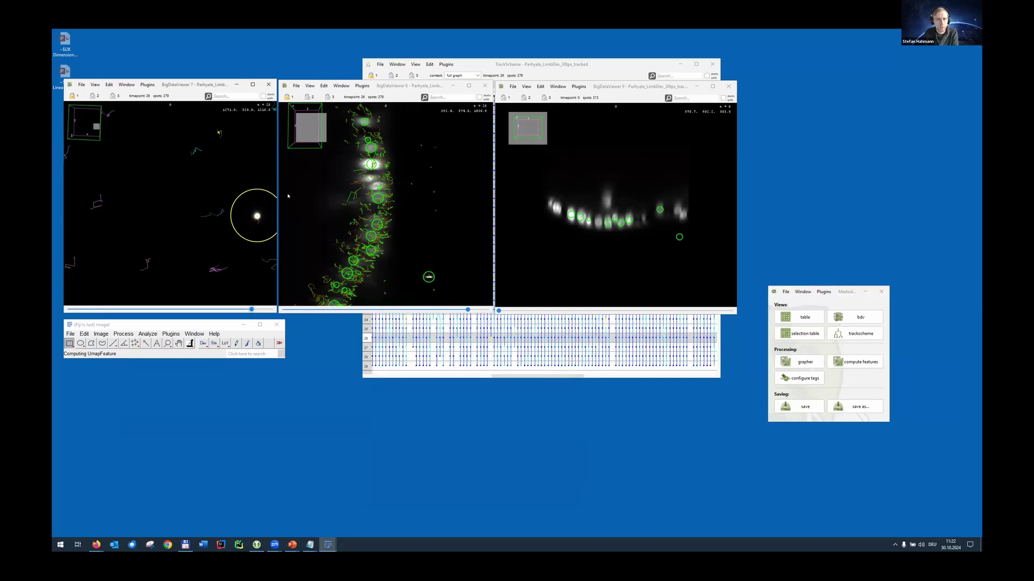
{"action": "left_click", "coordinate": [881, 291]}
{"action": "left_click", "coordinate": [842, 368]}
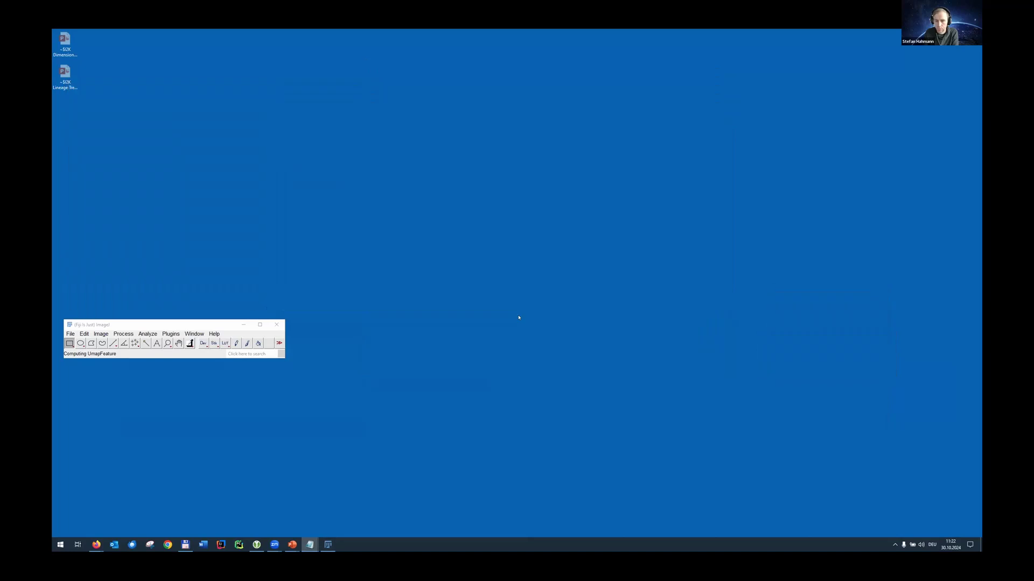
Start the Mastodon launcher from Fiji and open the recent project Parhyale_LimbDev_30tps_tracked.mastodon
{"action": "left_click_drag", "start_coordinate": [221, 322], "coordinate": [461, 143]}
{"action": "left_click", "coordinate": [411, 154]}
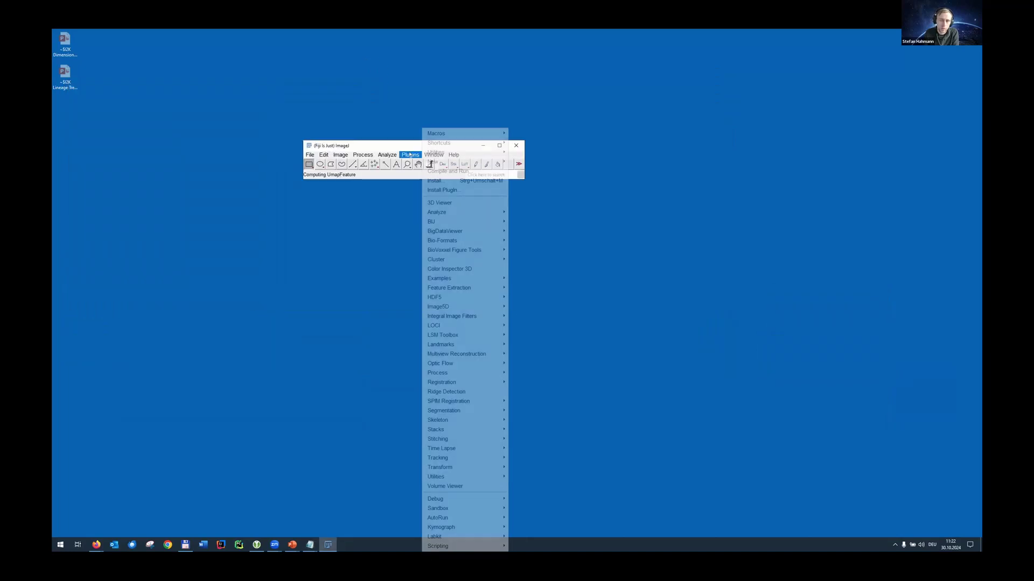
{"action": "mouse_move", "coordinate": [465, 458]}
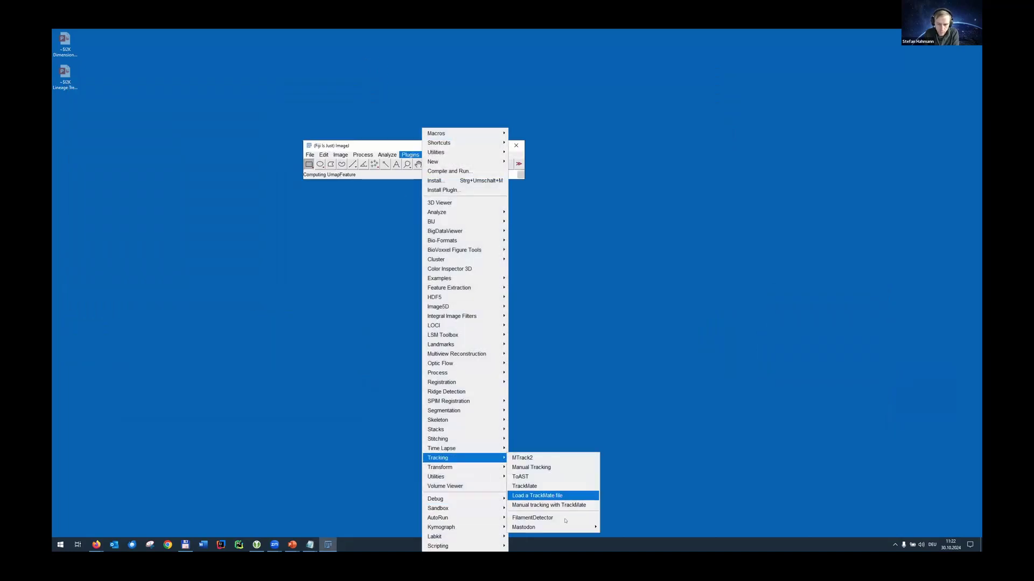
{"action": "mouse_move", "coordinate": [567, 526]}
{"action": "left_click", "coordinate": [624, 527]}
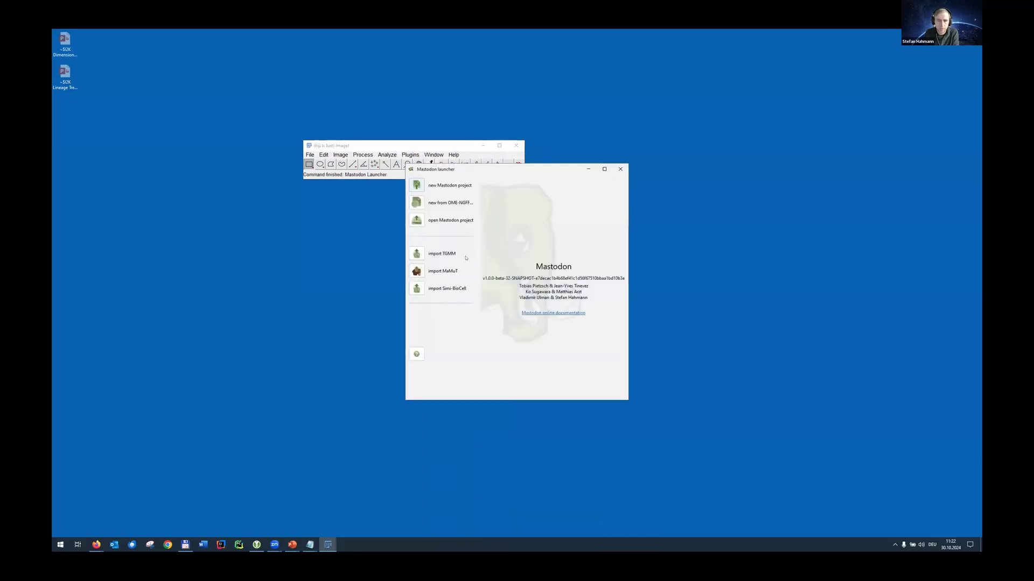
{"action": "left_click", "coordinate": [420, 222]}
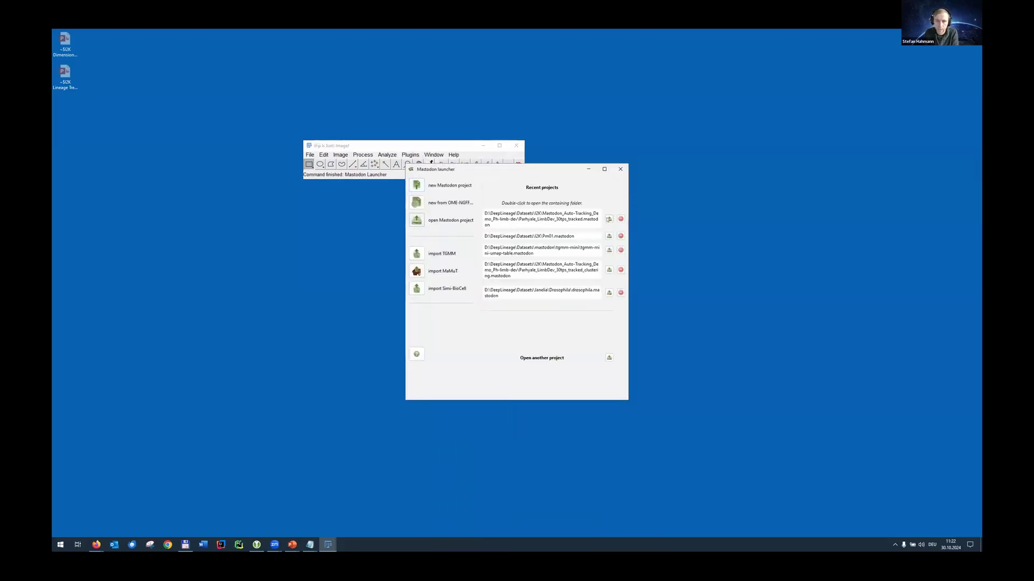
{"action": "left_click", "coordinate": [608, 219]}
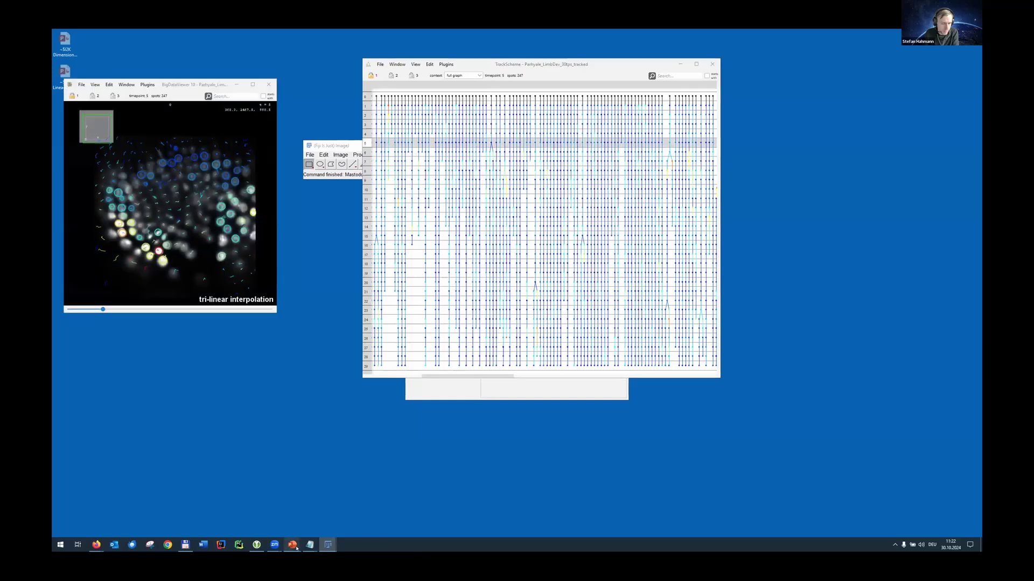
{"action": "mouse_move", "coordinate": [296, 549]}
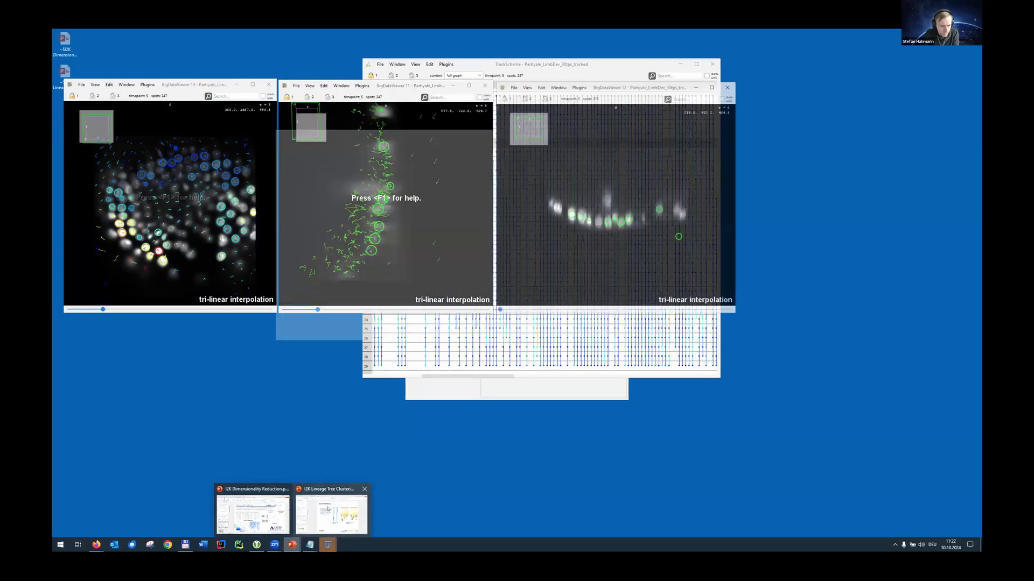
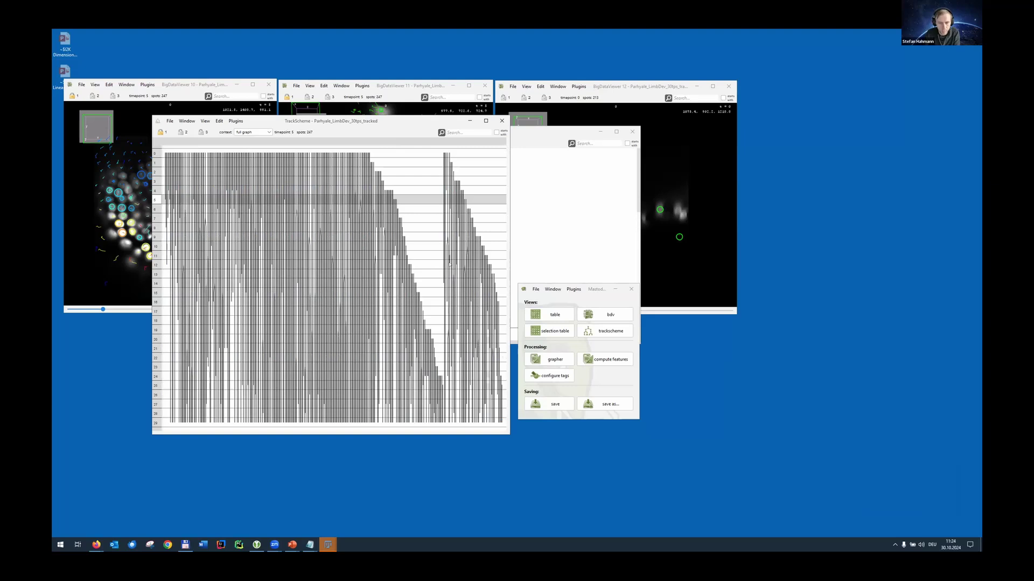
Open Hierarchical Clustering of Lineage Trees for the project and clear its list of further projects
{"action": "left_click", "coordinate": [572, 289]}
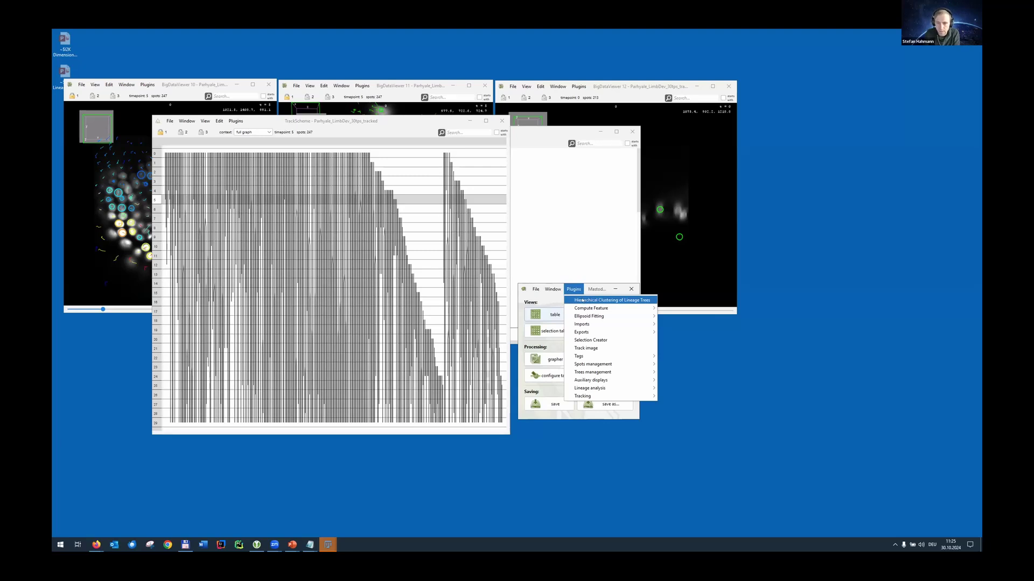
{"action": "mouse_move", "coordinate": [593, 307]}
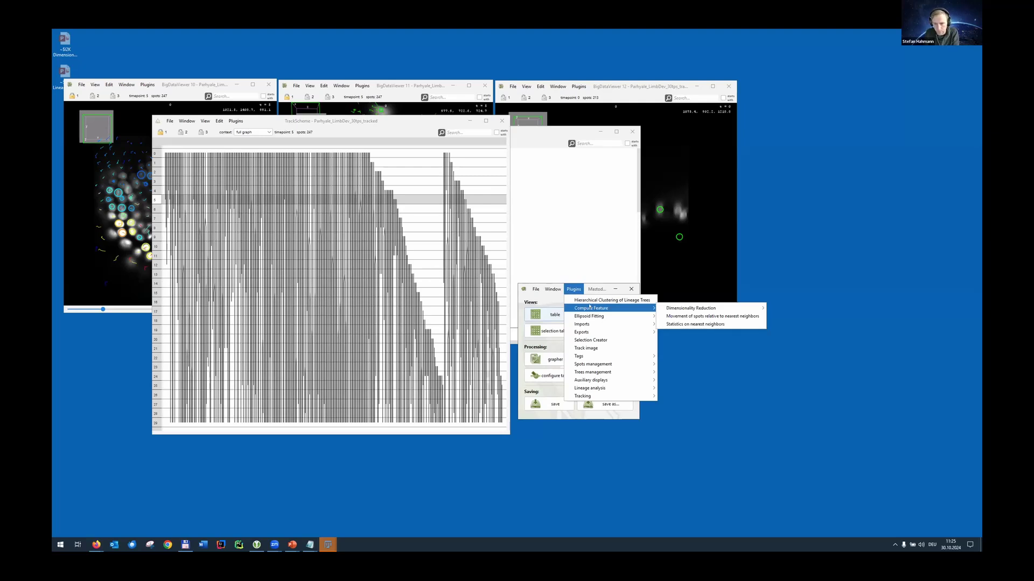
{"action": "mouse_move", "coordinate": [589, 387]}
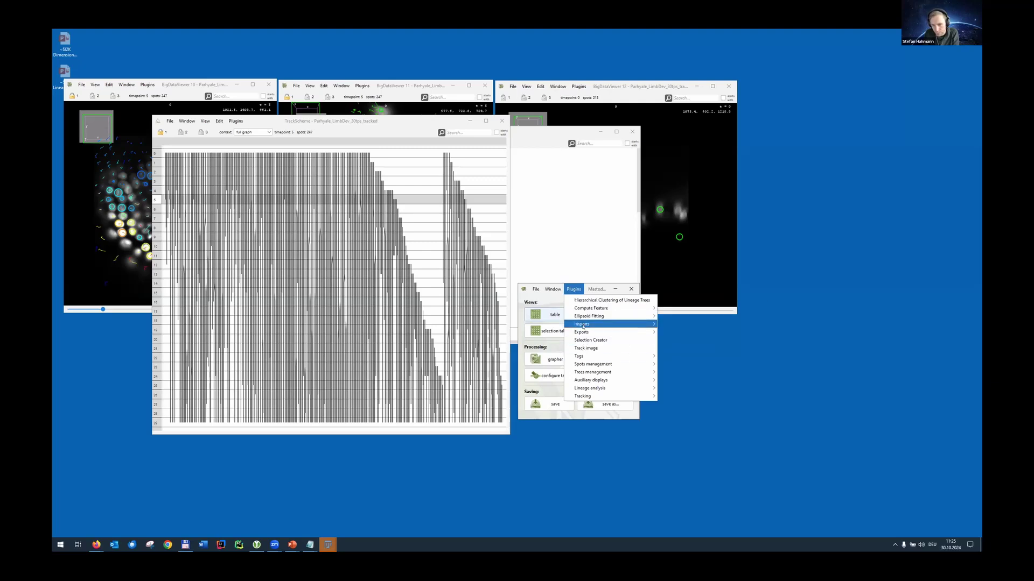
{"action": "mouse_move", "coordinate": [535, 289]}
{"action": "mouse_move", "coordinate": [547, 321]}
{"action": "mouse_move", "coordinate": [572, 292]}
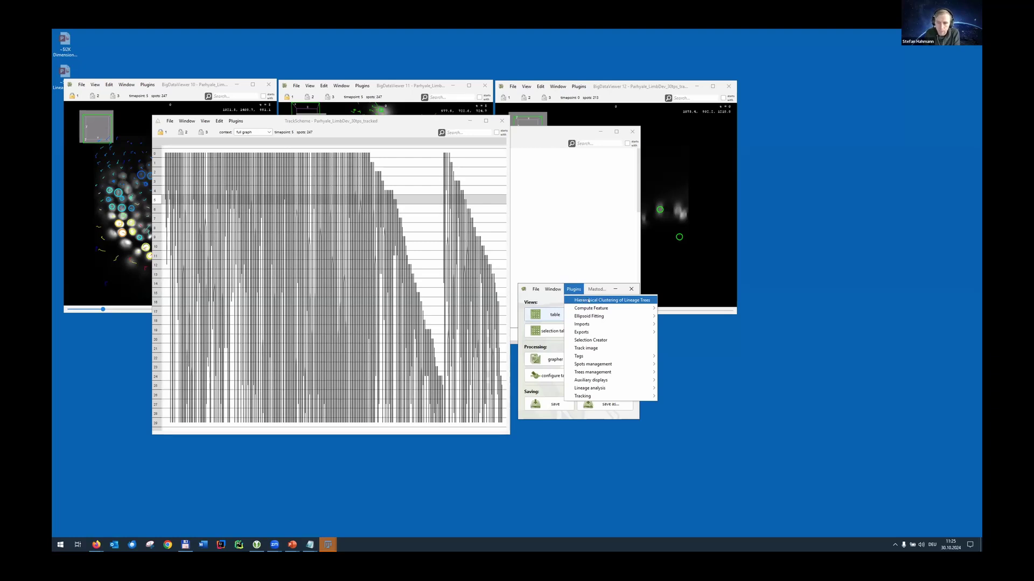
{"action": "left_click", "coordinate": [589, 301]}
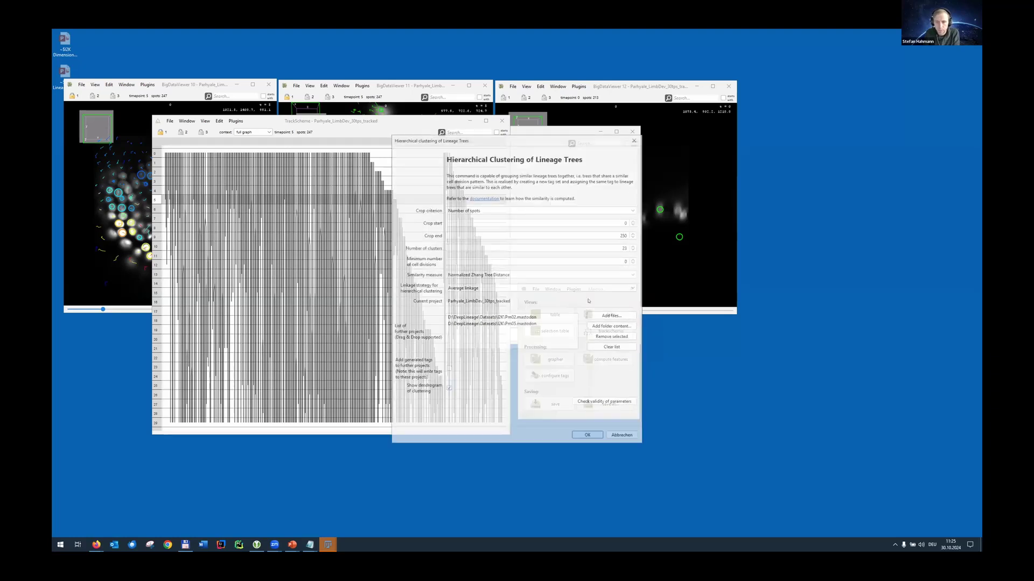
{"action": "left_click", "coordinate": [610, 348]}
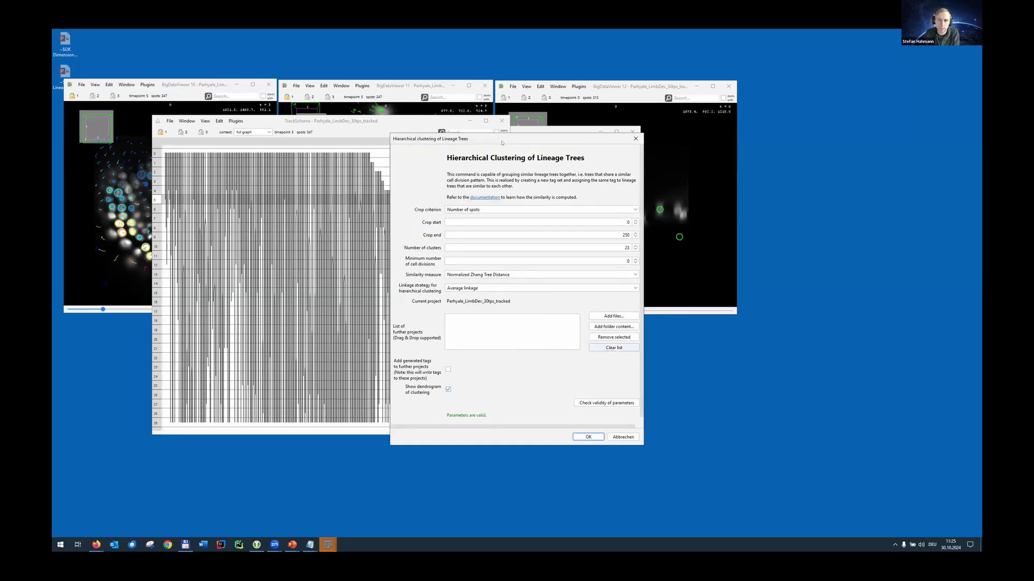
Set the clustering's crop criterion to Timepoint and the crop end to 29
{"action": "left_click", "coordinate": [613, 247]}
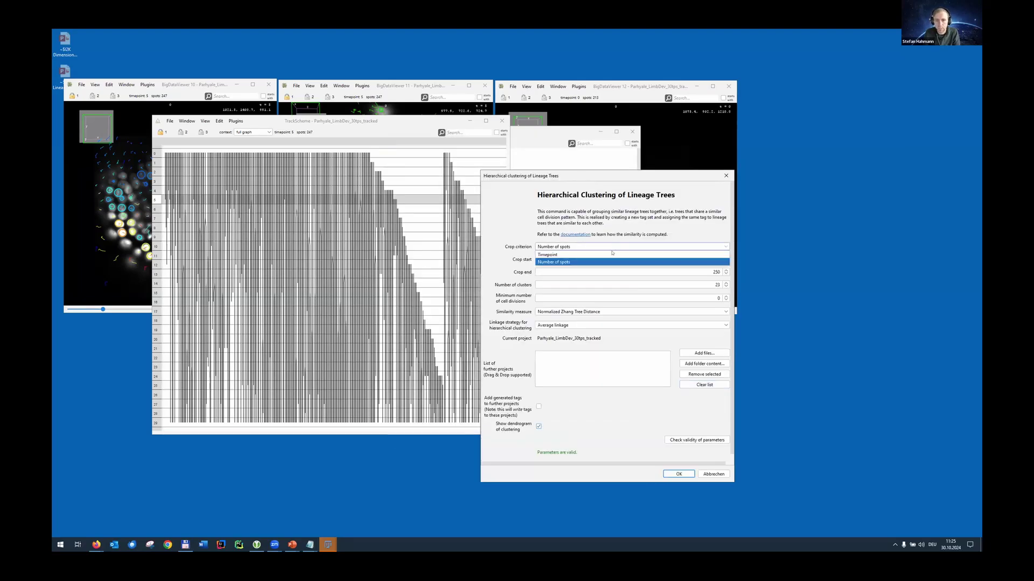
{"action": "left_click", "coordinate": [604, 252]}
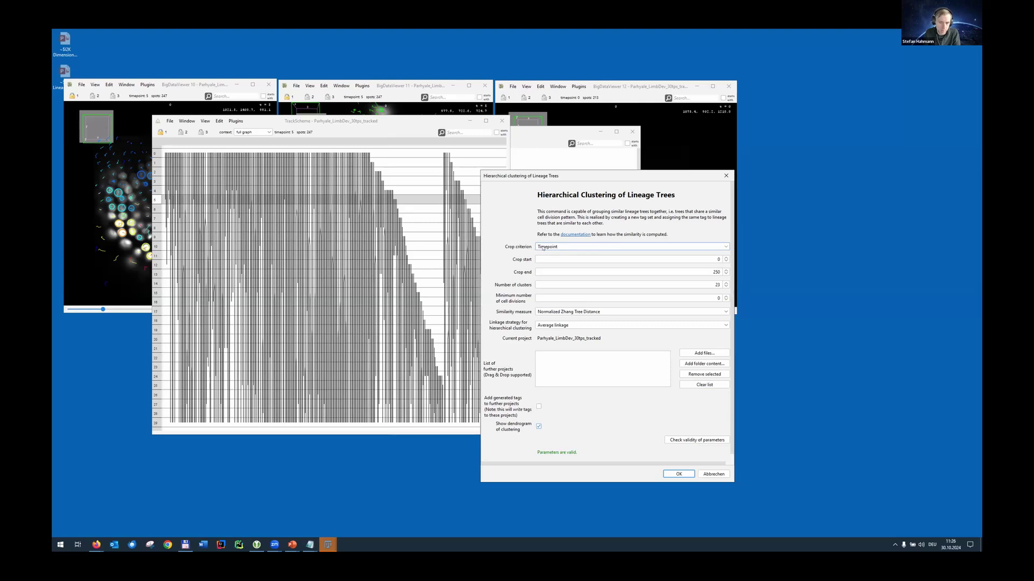
{"action": "left_click", "coordinate": [544, 248]}
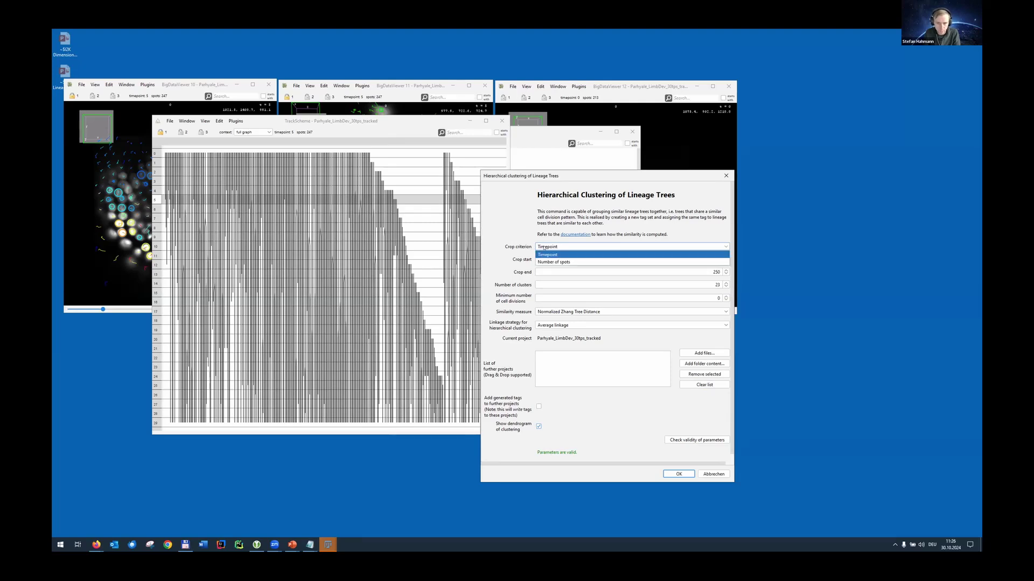
{"action": "left_click", "coordinate": [541, 254]}
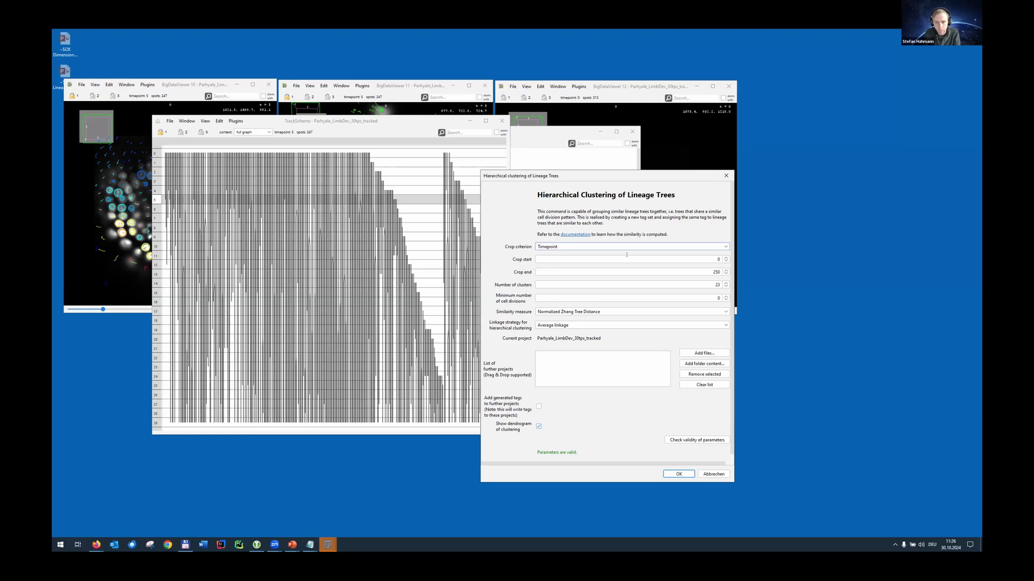
{"action": "left_click", "coordinate": [713, 259]}
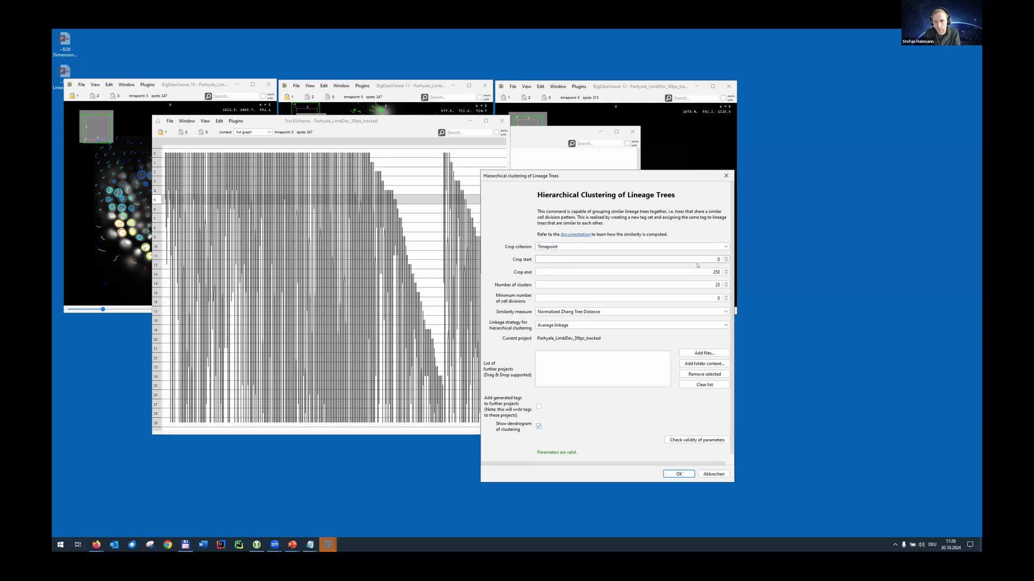
{"action": "double_click", "coordinate": [708, 272]}
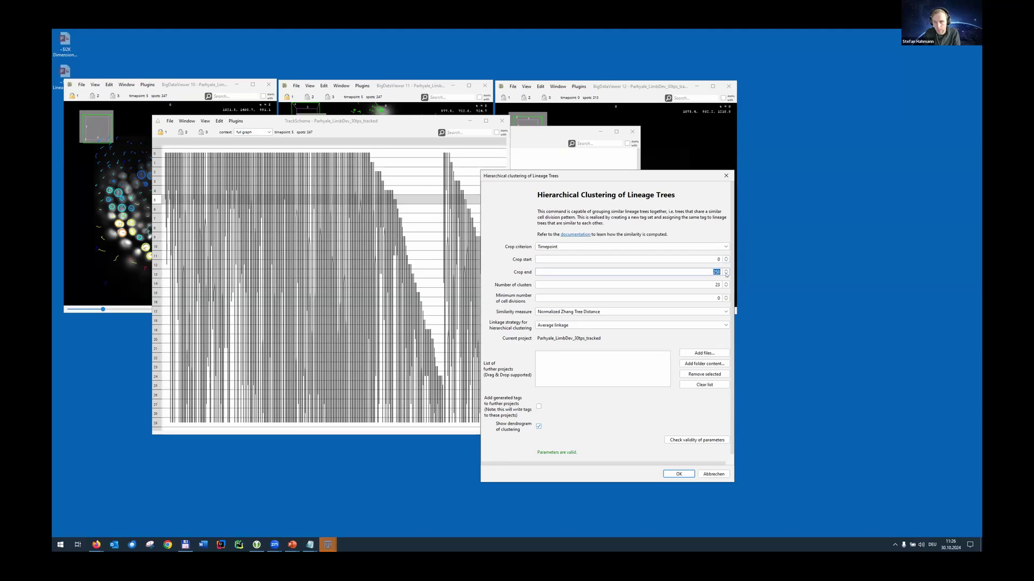
{"action": "type", "text": "29"}
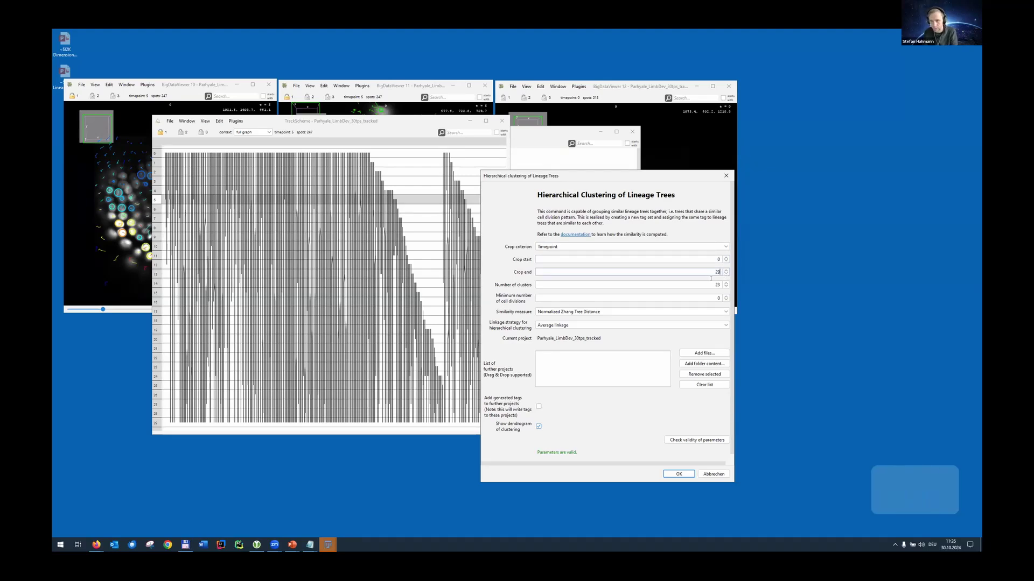
Set the number of clusters to 4 and run the lineage tree clustering
{"action": "double_click", "coordinate": [708, 284]}
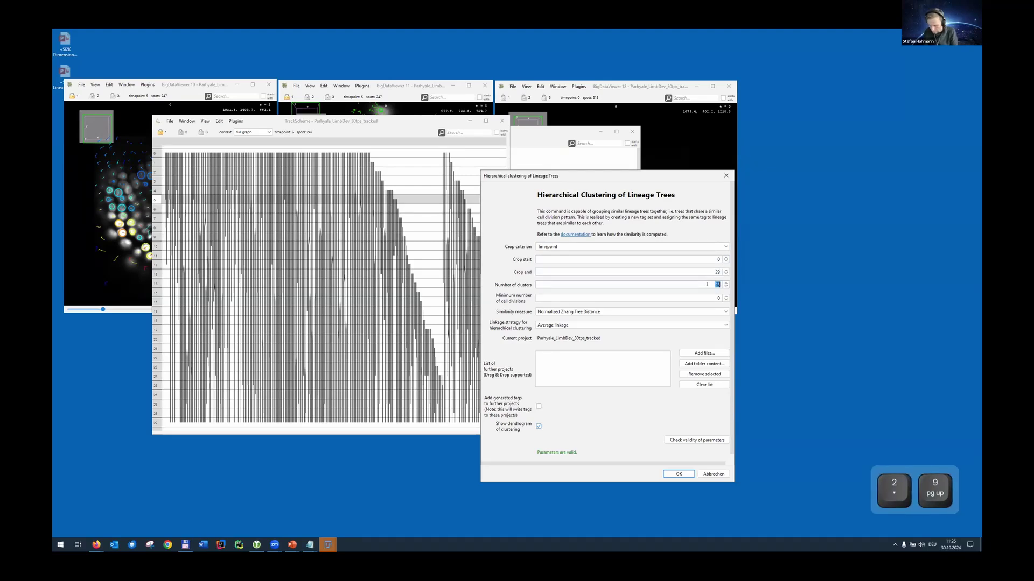
{"action": "type", "text": "4"}
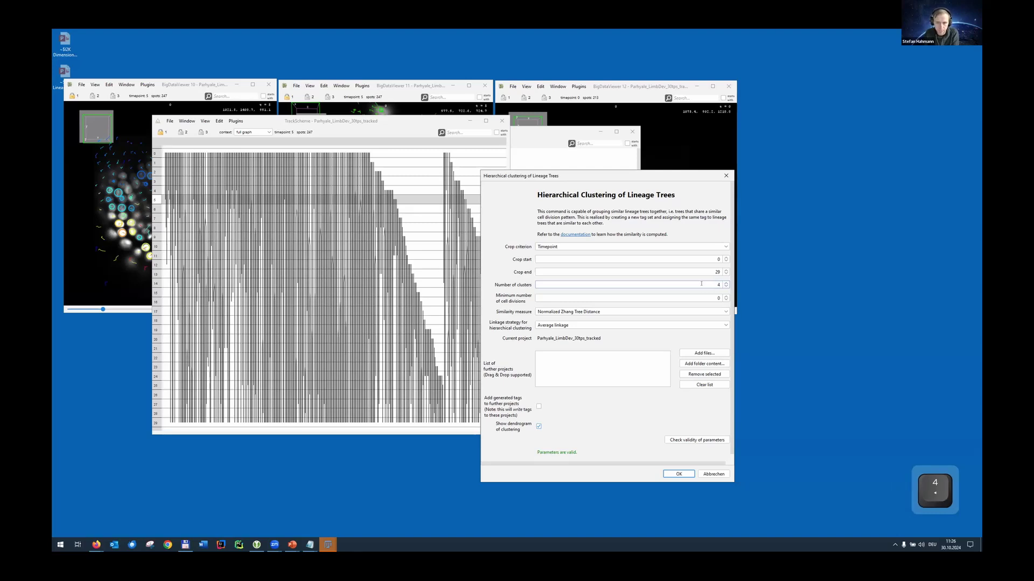
{"action": "left_click", "coordinate": [679, 474]}
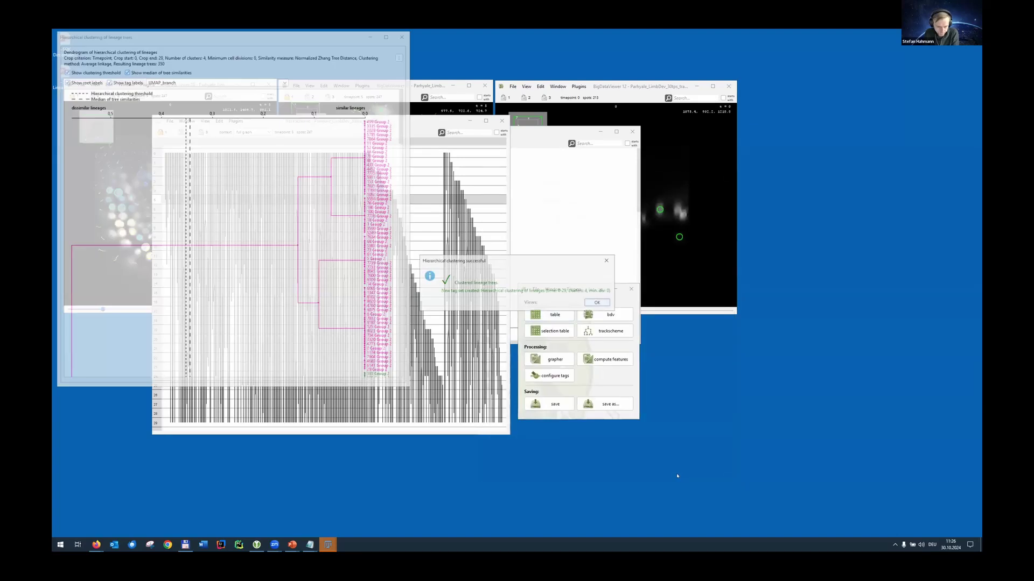
{"action": "key", "text": "Return"}
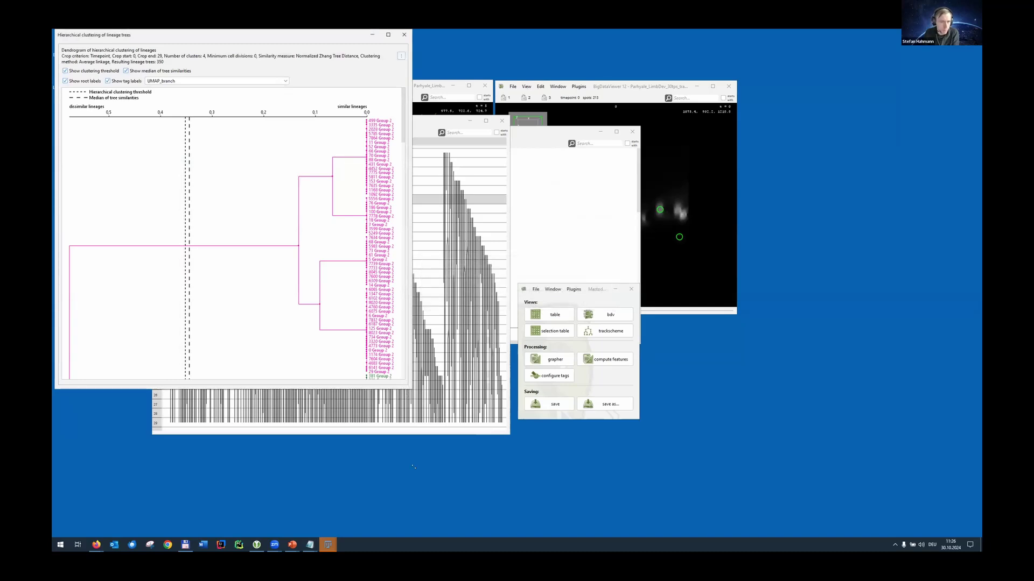
Enlarge the dendrogram window and examine the colored lineage clusters along its whole length
{"action": "left_click_drag", "start_coordinate": [414, 468], "coordinate": [418, 468]}
{"action": "scroll", "coordinate": [398, 143], "scroll_direction": "down", "scroll_amount": 15}
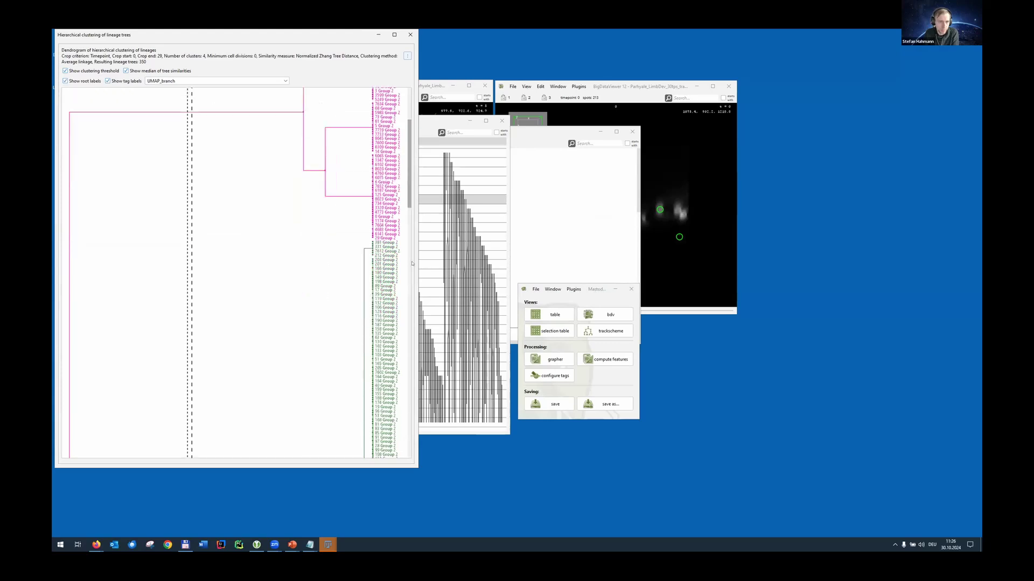
{"action": "scroll", "coordinate": [402, 385], "scroll_direction": "down", "scroll_amount": 10}
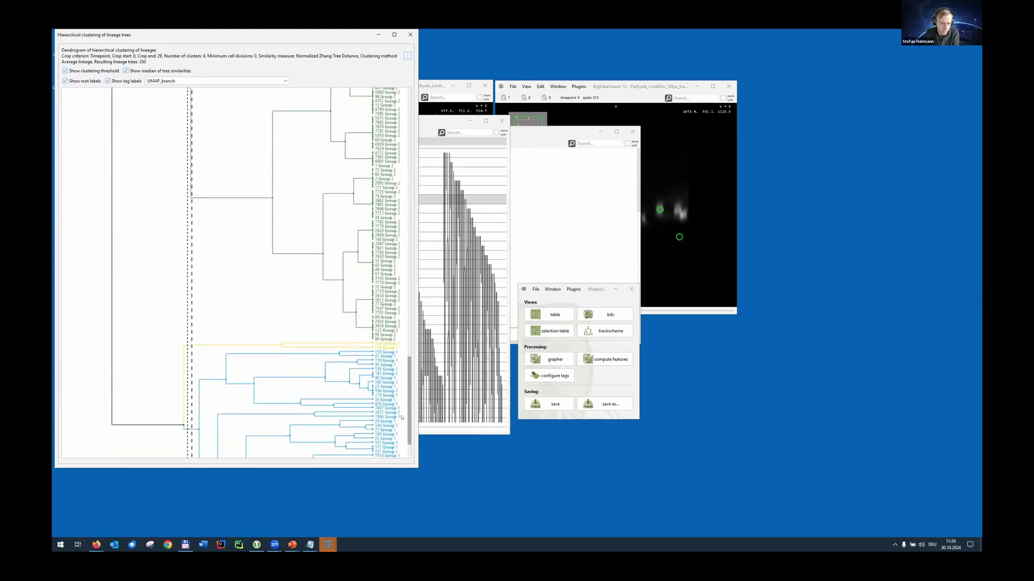
Color the TrackScheme by the tag set "Hierarchical clustering of lineages (time: 0-29, clusters: 4, min. div: 0)" and maximize its window
{"action": "left_click", "coordinate": [438, 119]}
{"action": "left_click_drag", "start_coordinate": [259, 121], "coordinate": [449, 156]}
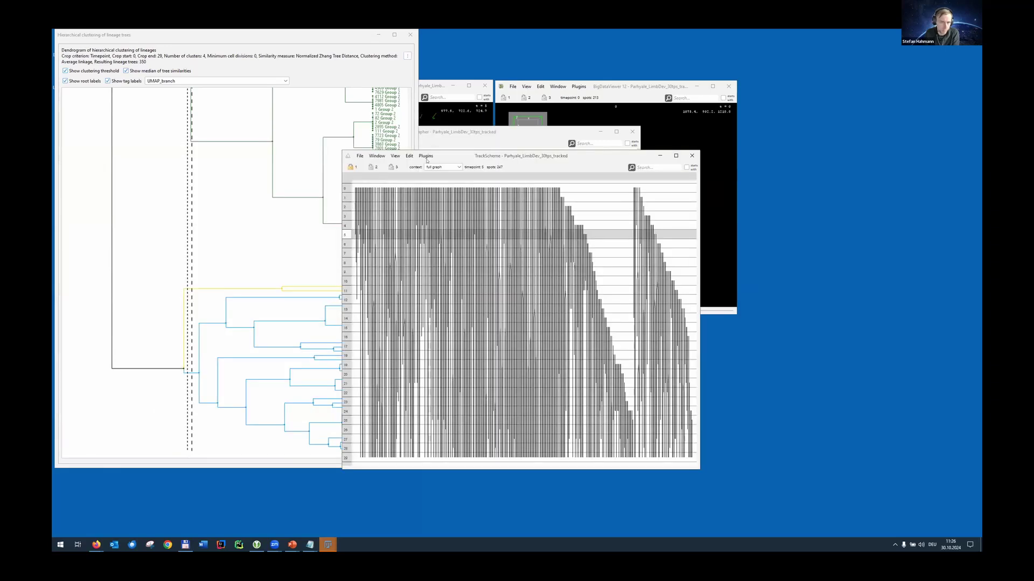
{"action": "left_click", "coordinate": [425, 156]}
{"action": "left_click", "coordinate": [425, 156]}
{"action": "left_click", "coordinate": [395, 156]}
{"action": "mouse_move", "coordinate": [466, 165]}
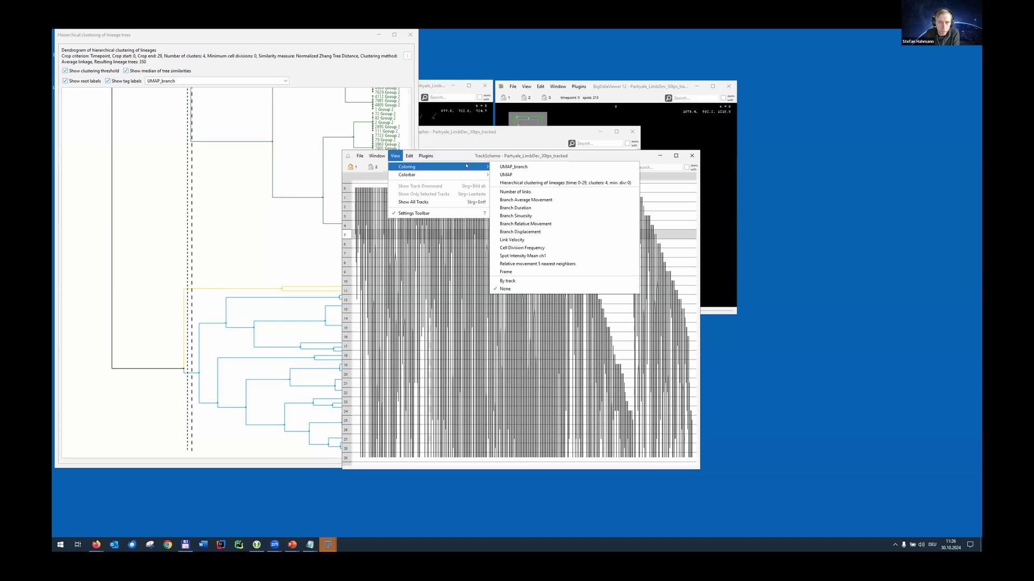
{"action": "left_click", "coordinate": [542, 182]}
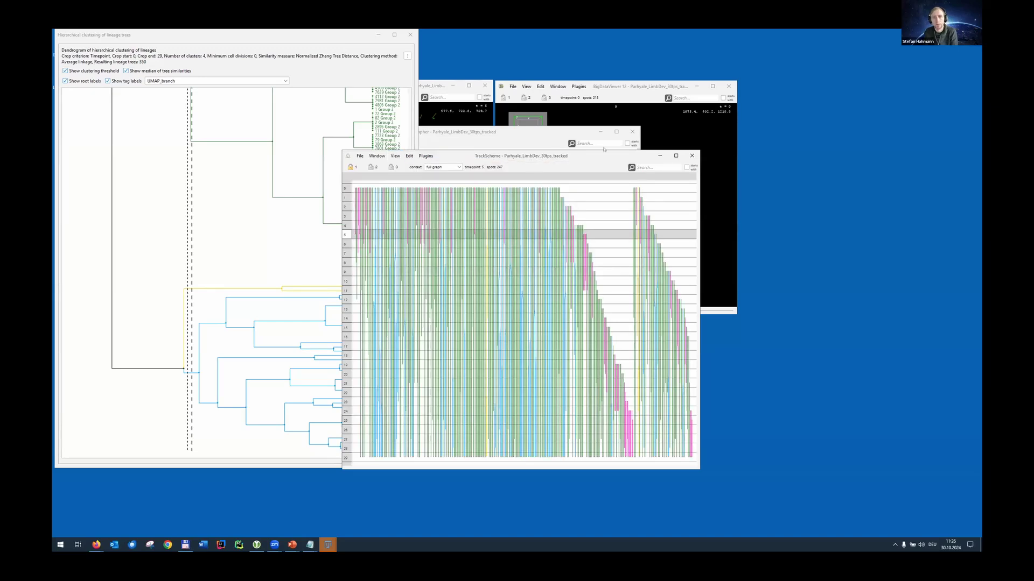
{"action": "left_click", "coordinate": [674, 155]}
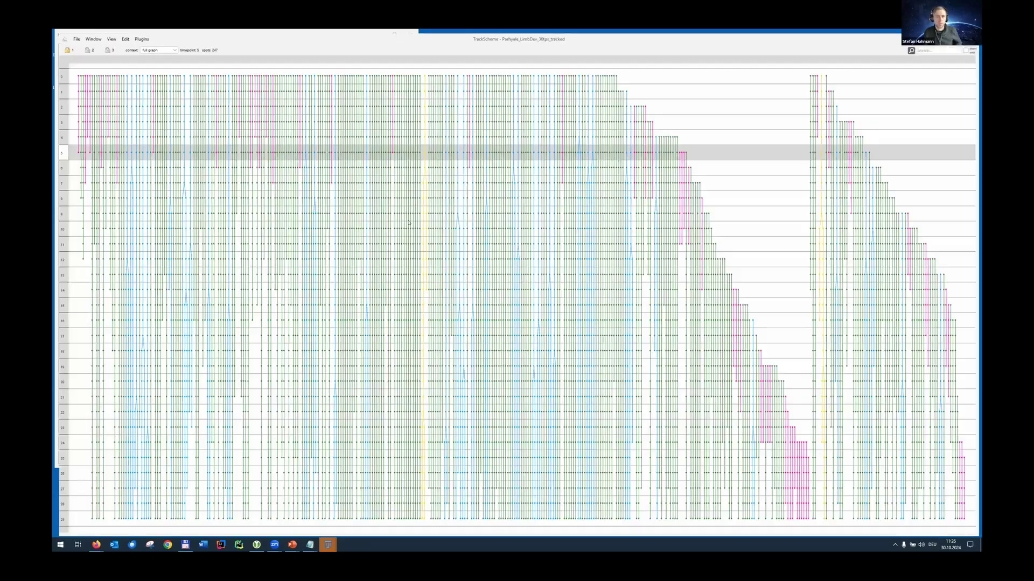
Restore the maximized TrackScheme to its smaller size and place it over the dendrogram window
{"action": "scroll", "coordinate": [408, 222], "scroll_direction": "up", "scroll_amount": 2}
{"action": "scroll", "coordinate": [384, 236], "scroll_direction": "down", "scroll_amount": 1}
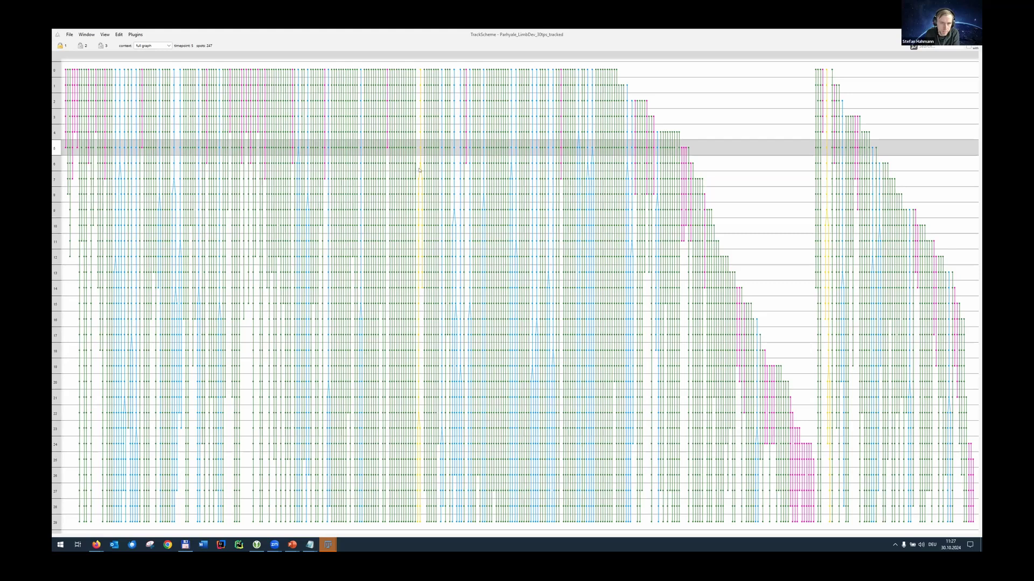
{"action": "double_click", "coordinate": [351, 34]}
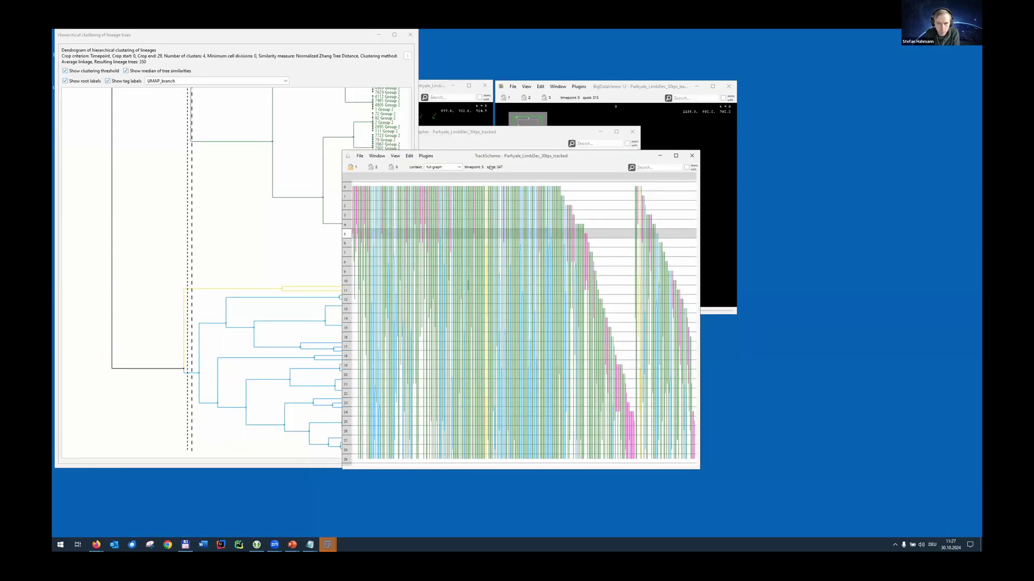
{"action": "left_click_drag", "start_coordinate": [485, 158], "coordinate": [264, 139]}
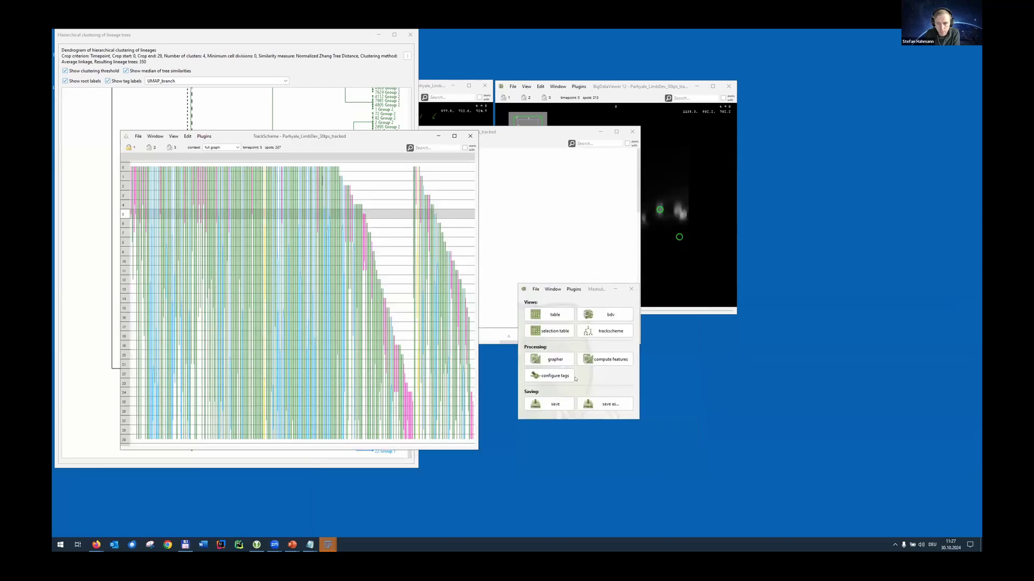
Bring up the Selection Creator settings and place their window over the lower part of the TrackScheme
{"action": "left_click", "coordinate": [571, 289]}
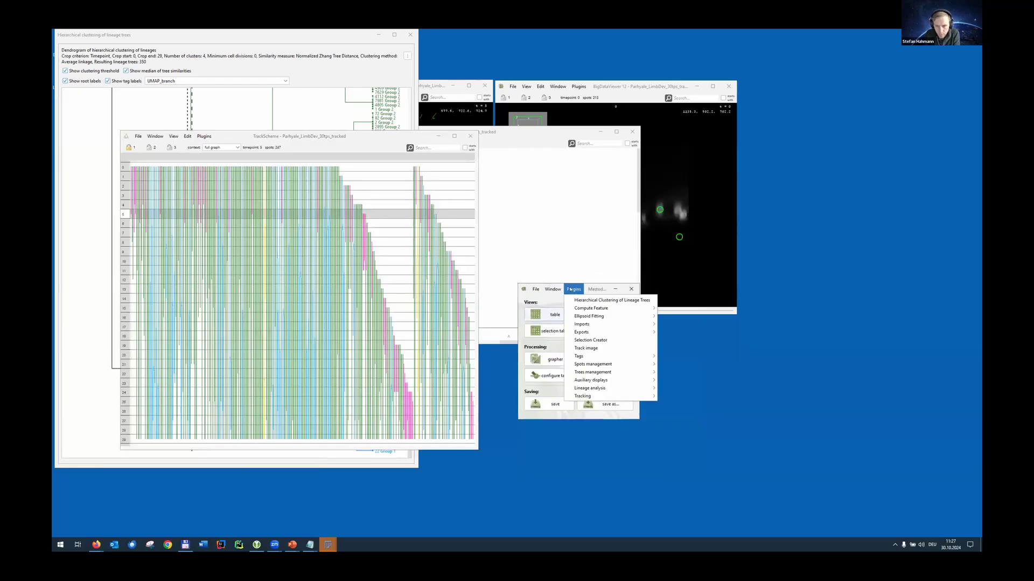
{"action": "left_click", "coordinate": [582, 341]}
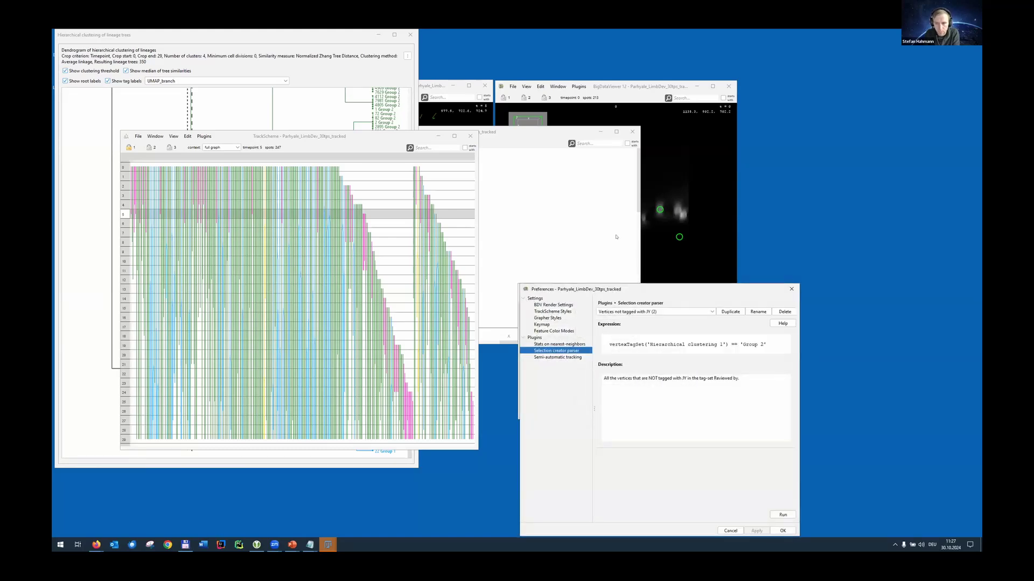
{"action": "left_click_drag", "start_coordinate": [638, 291], "coordinate": [617, 237]}
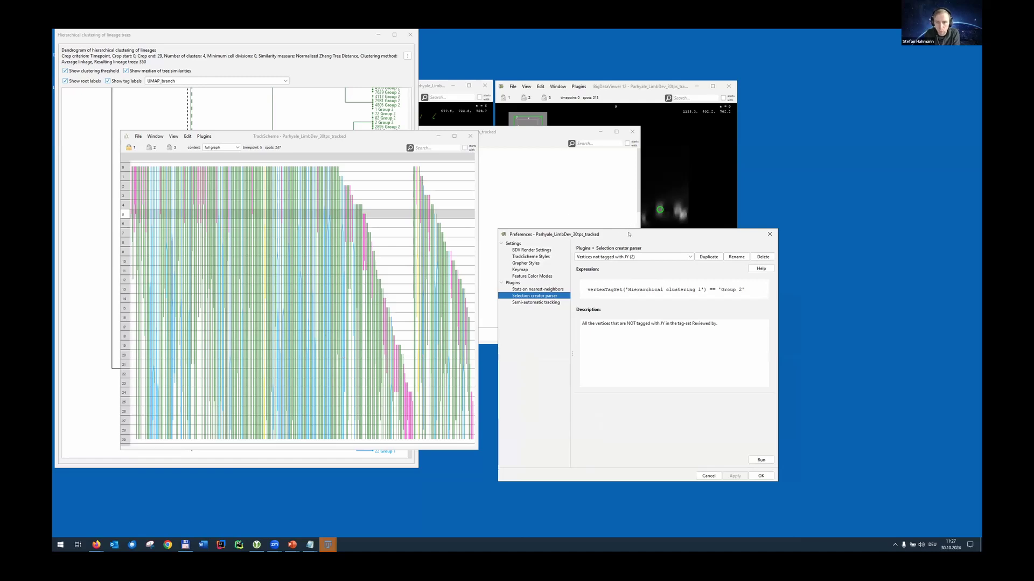
{"action": "left_click_drag", "start_coordinate": [619, 231], "coordinate": [362, 247]}
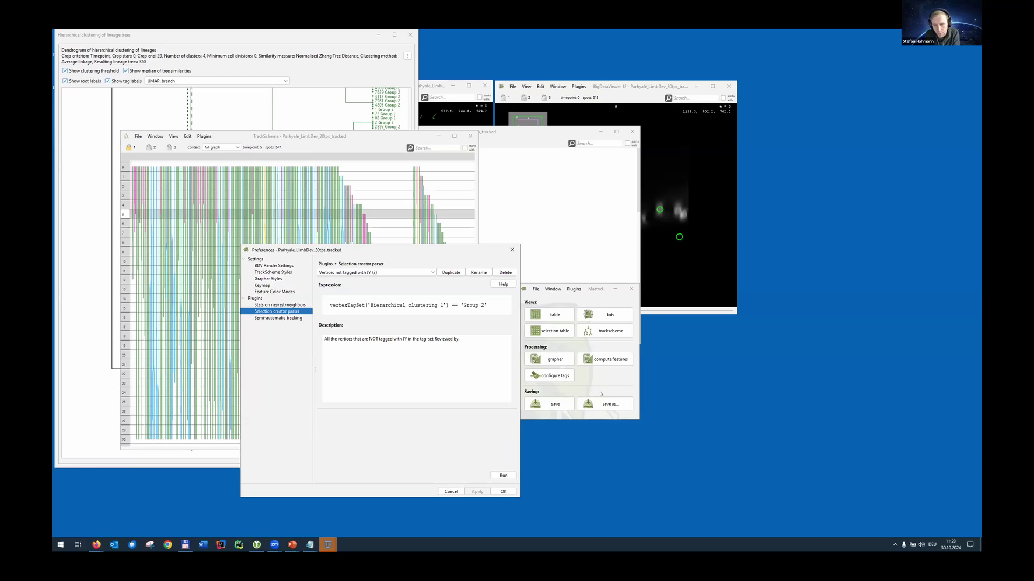
Display the tag set configuration in a free area of the desktop and reopen the Selection Creator settings
{"action": "left_click", "coordinate": [566, 378]}
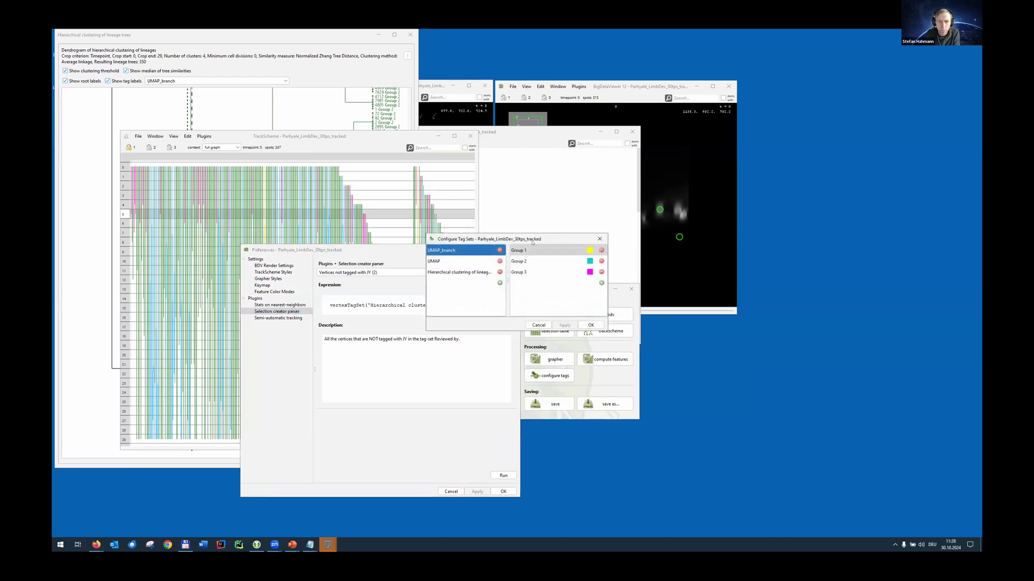
{"action": "left_click_drag", "start_coordinate": [549, 243], "coordinate": [836, 300]}
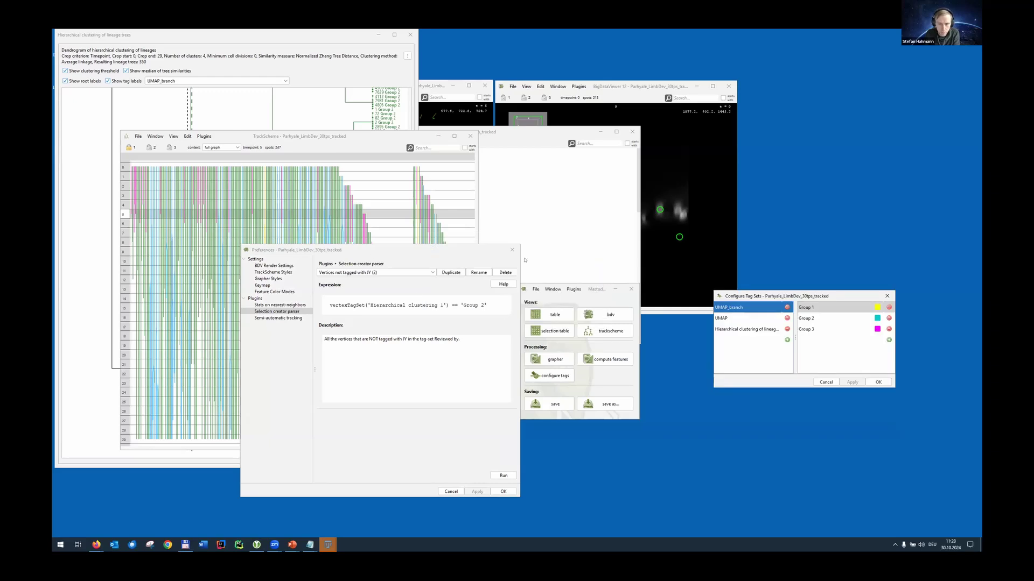
{"action": "left_click", "coordinate": [512, 250]}
{"action": "left_click", "coordinate": [568, 291]}
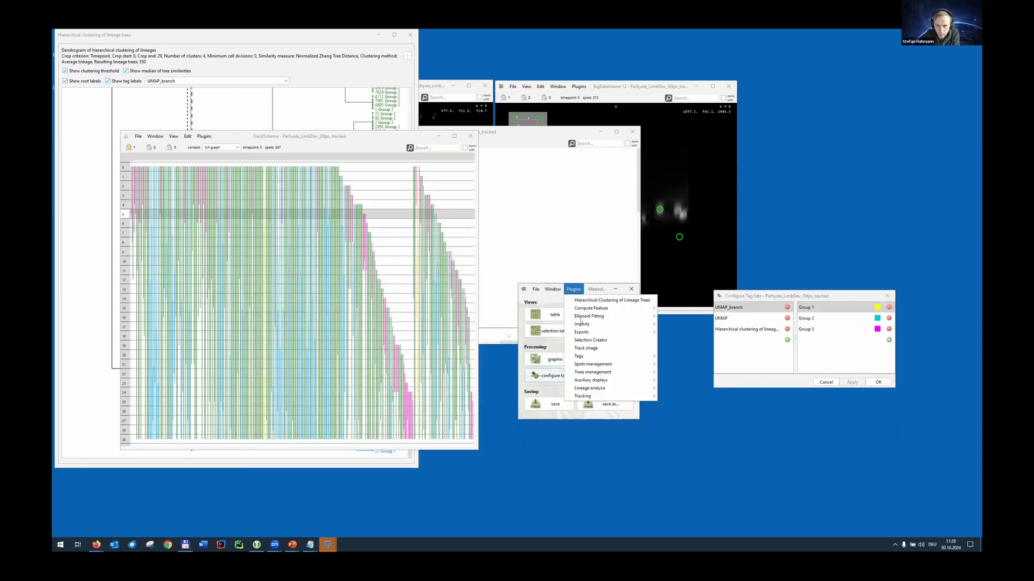
{"action": "left_click", "coordinate": [588, 341]}
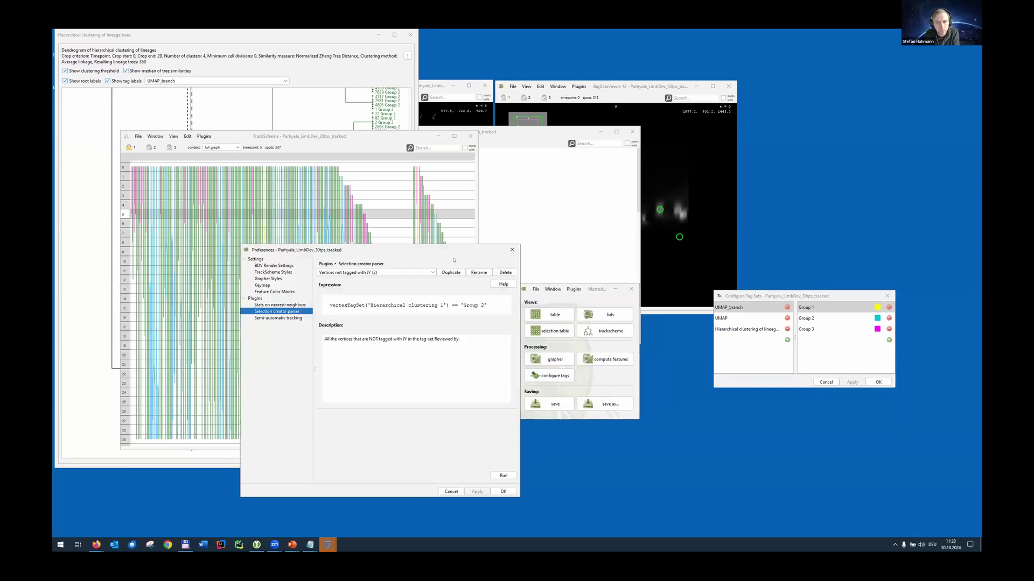
Rename the hierarchical clustering tag set to "Hierarchical clustering 1" and apply the change
{"action": "left_click", "coordinate": [752, 330]}
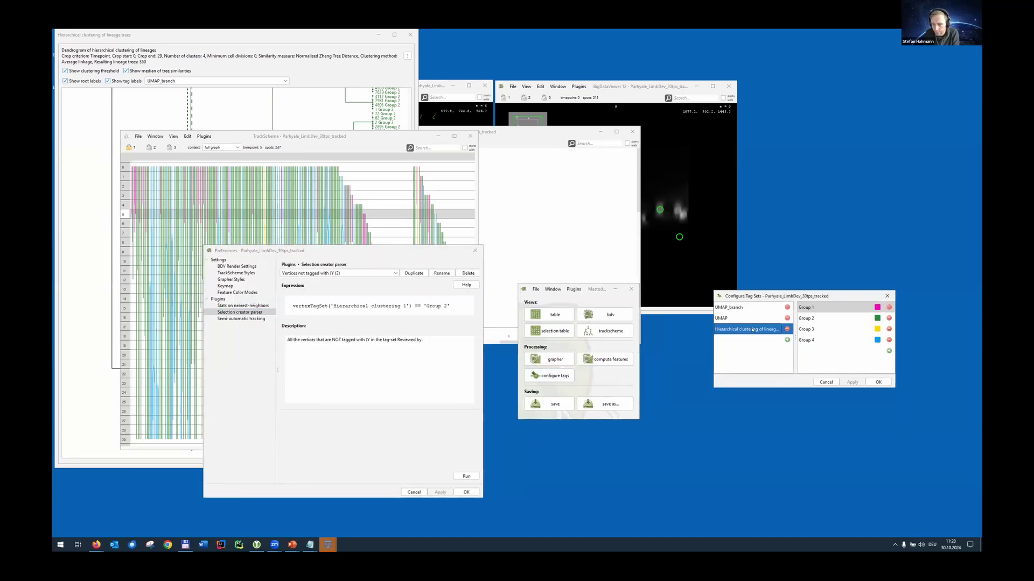
{"action": "left_click", "coordinate": [756, 330]}
{"action": "key", "text": "End"}
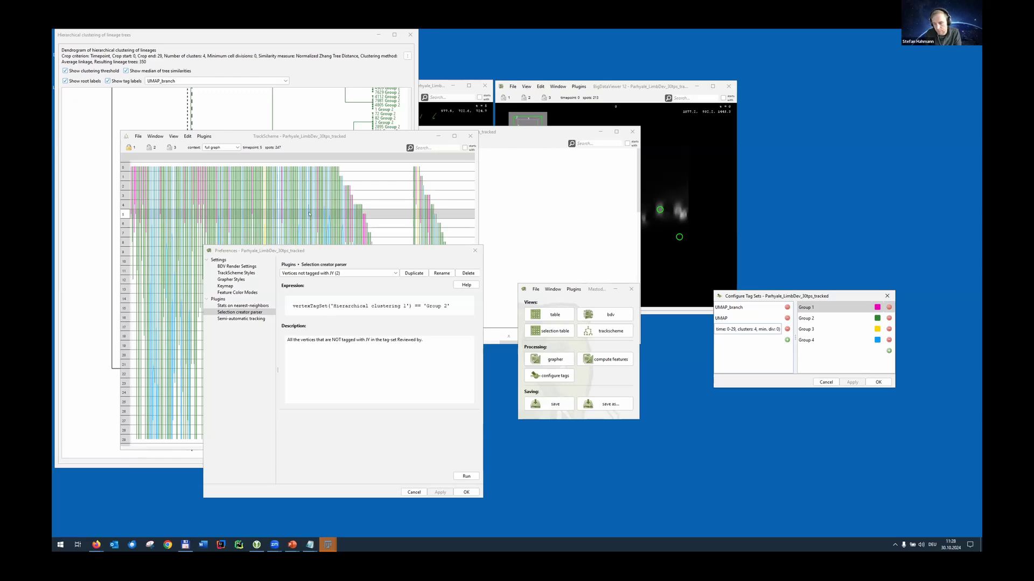
{"action": "key", "text": "End"}
{"action": "key", "text": "shift+Home"}
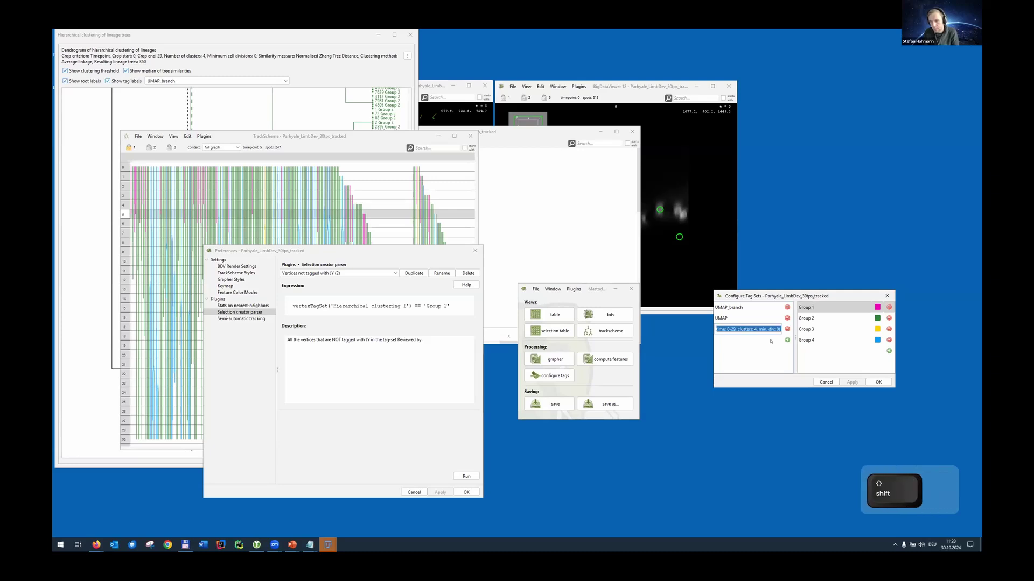
{"action": "key", "text": "Delete"}
{"action": "key", "text": "End"}
{"action": "left_click", "coordinate": [741, 340]}
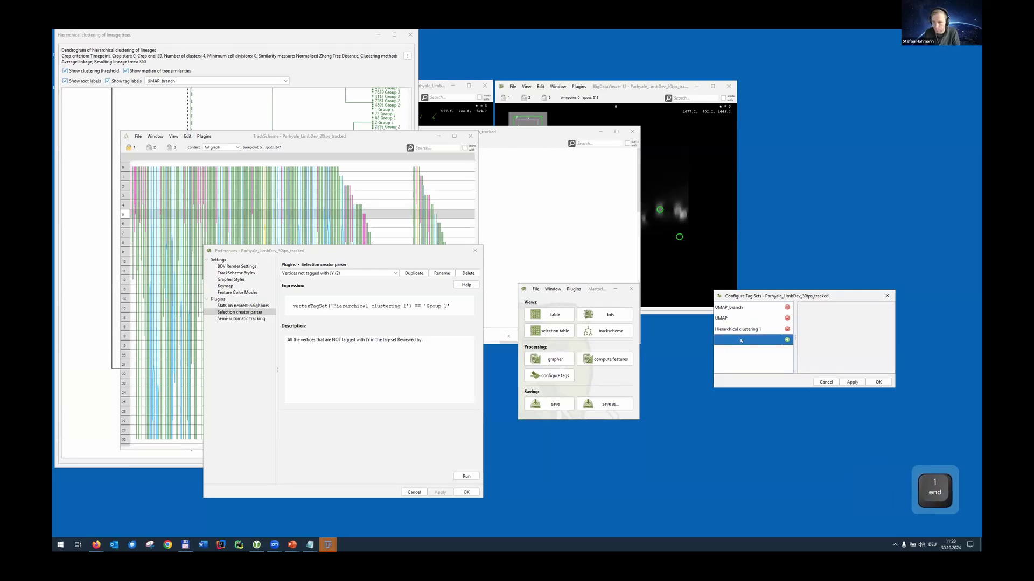
{"action": "left_click", "coordinate": [738, 330]}
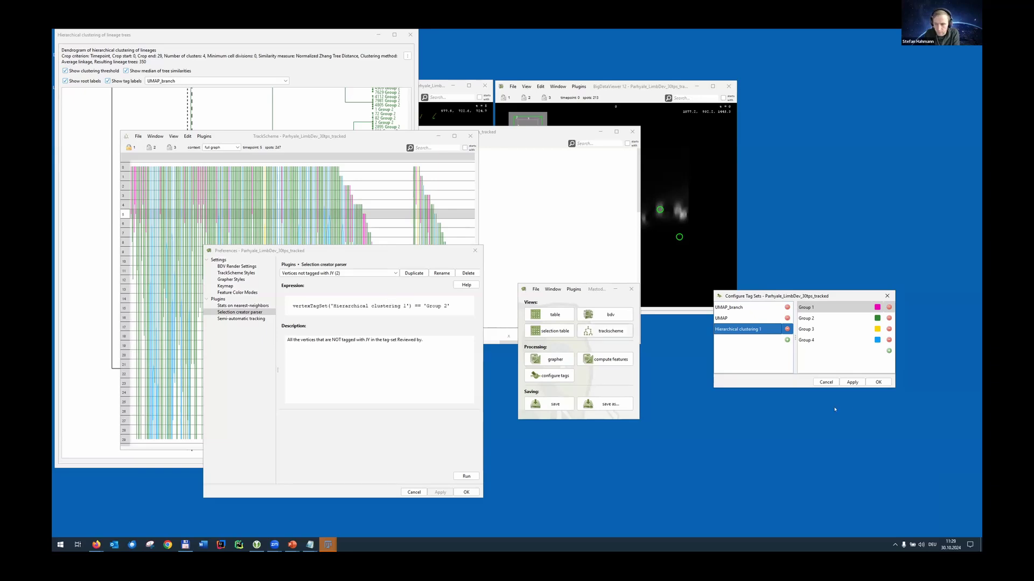
{"action": "left_click", "coordinate": [852, 382]}
{"action": "left_click", "coordinate": [743, 330]}
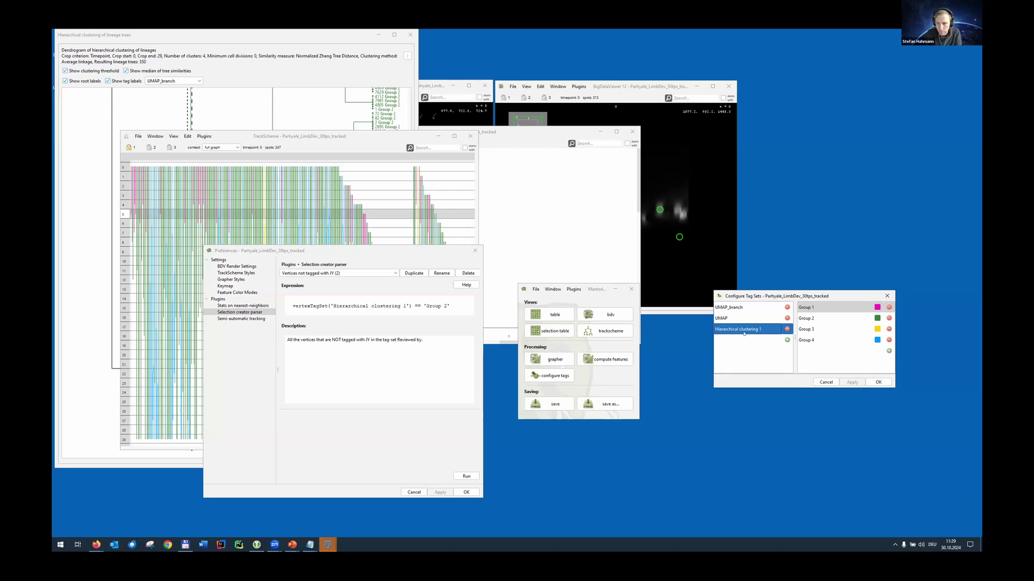
Set the selection expression to vertexTagSet('Hierarchical clustering 1') == 'Group 1' and run it
{"action": "left_click", "coordinate": [405, 306]}
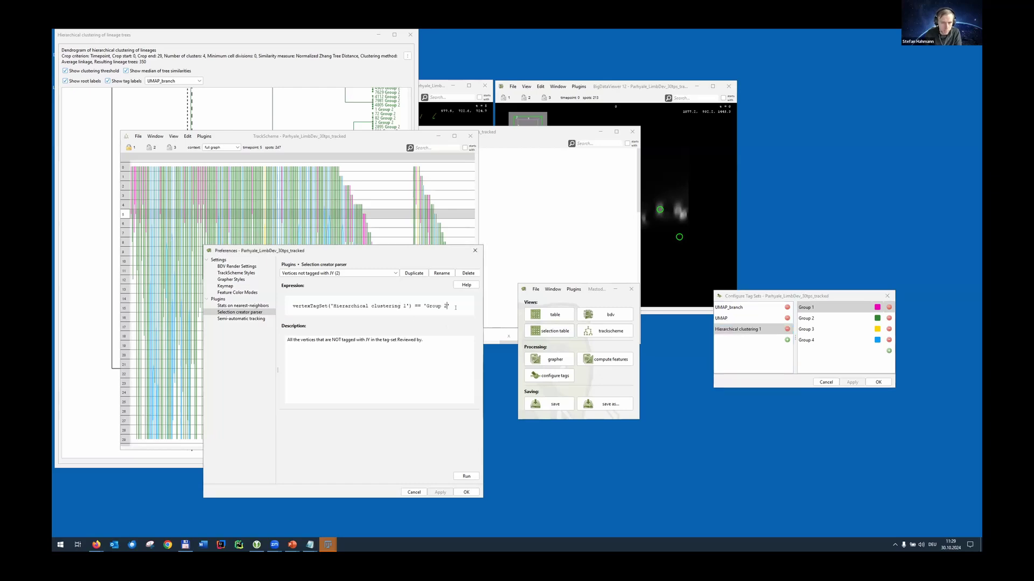
{"action": "key", "text": "BackSpace"}
{"action": "type", "text": "1"}
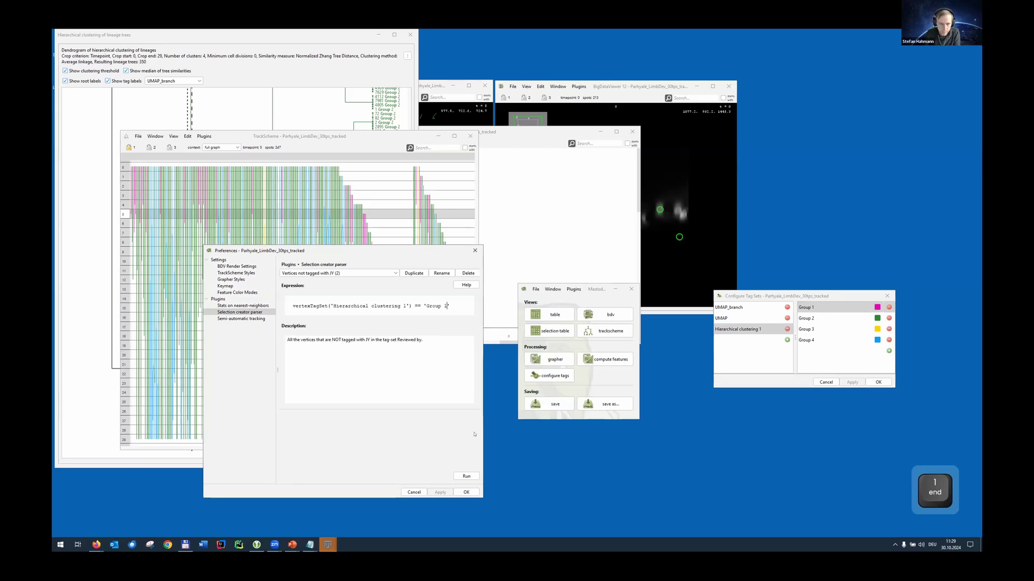
{"action": "left_click", "coordinate": [466, 476]}
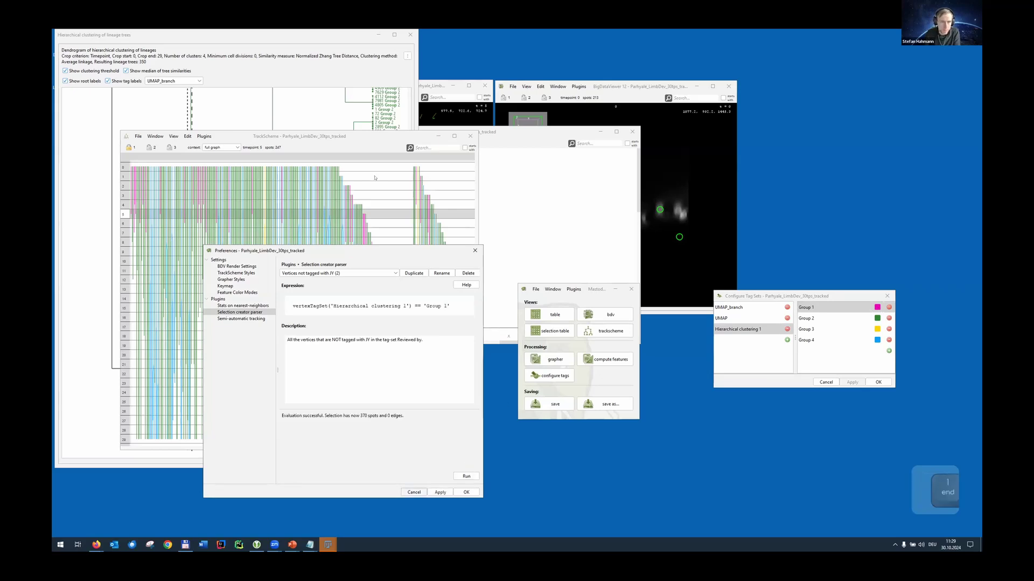
Delete the selected Group 1 spots from the TrackScheme and shift its window slightly
{"action": "left_click", "coordinate": [362, 138]}
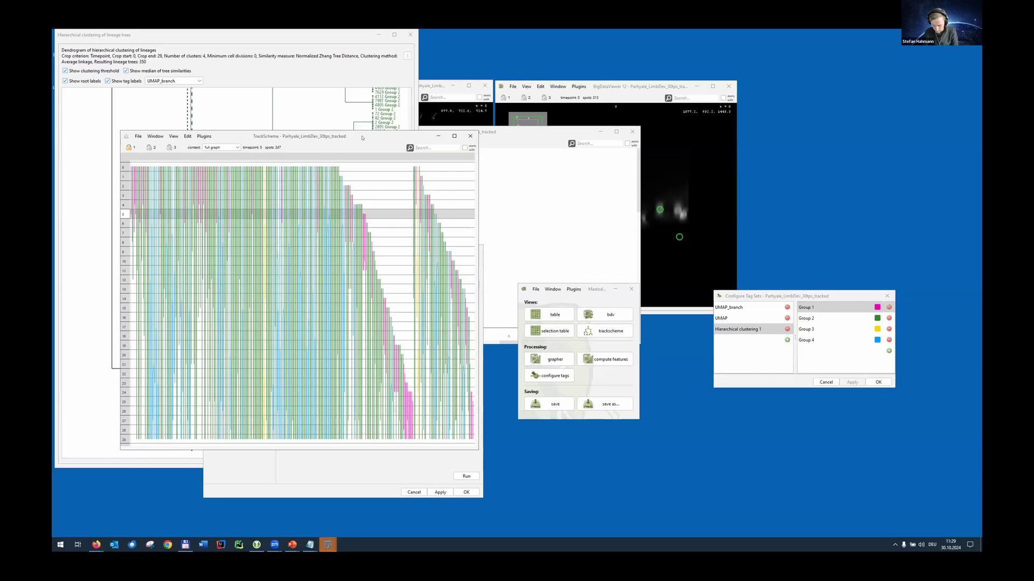
{"action": "key", "text": "shift"}
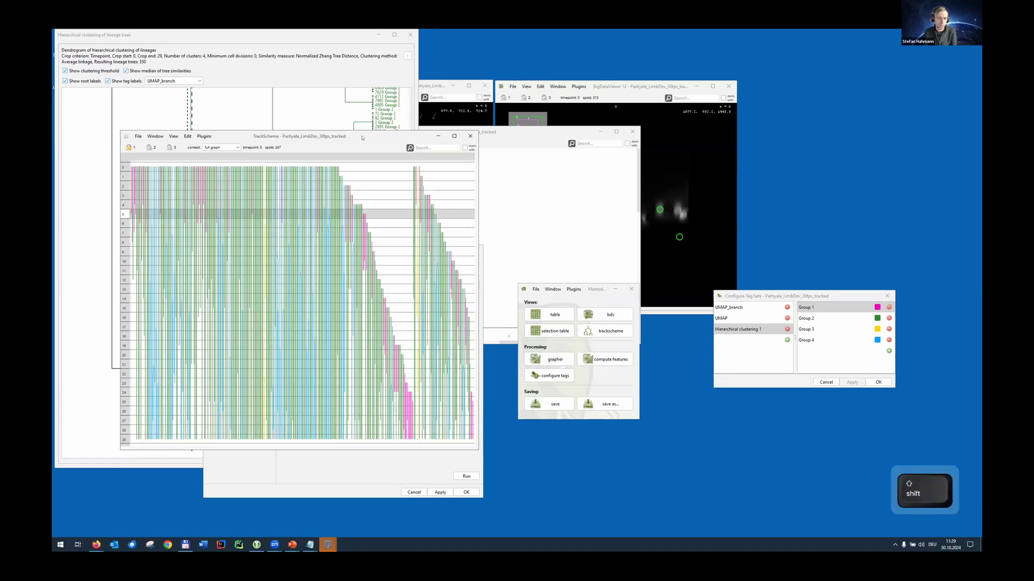
{"action": "key", "text": "shift+Delete"}
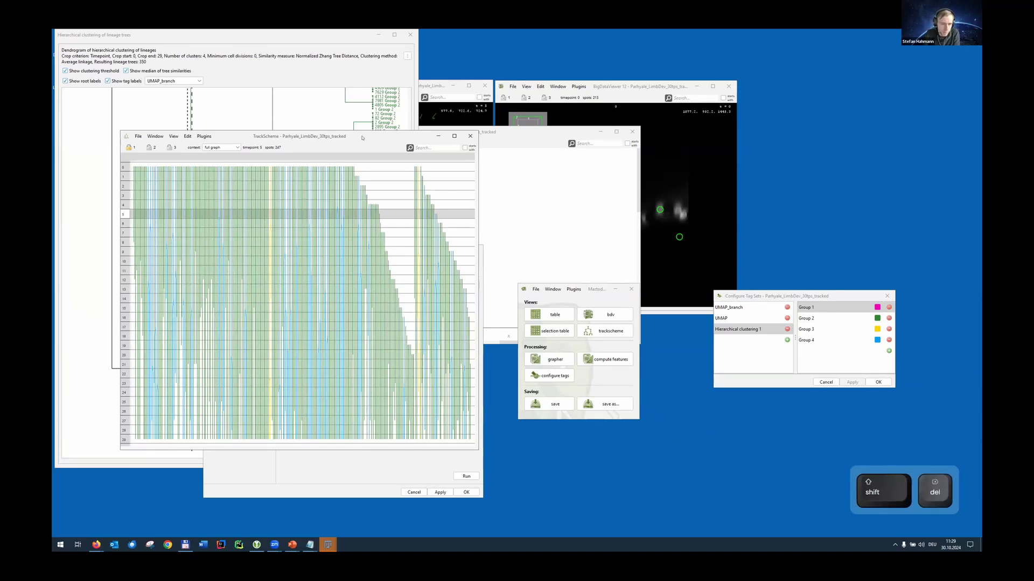
{"action": "left_click_drag", "start_coordinate": [345, 132], "coordinate": [329, 108]}
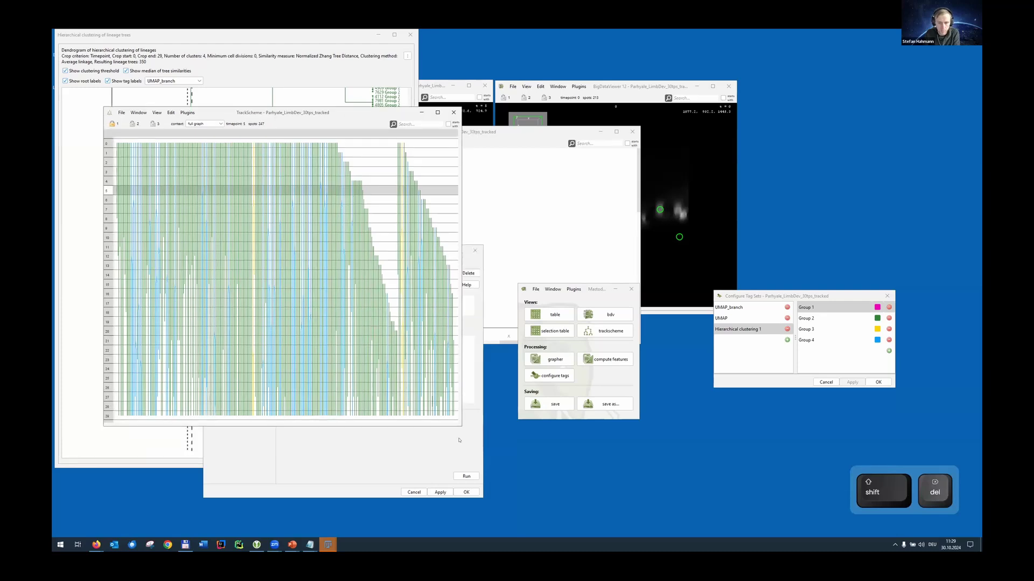
Change the selection expression to vertexTagSet('Hierarchical clustering 1') == 'Group 2' and run it
{"action": "left_click", "coordinate": [482, 321]}
{"action": "key", "text": "BackSpace"}
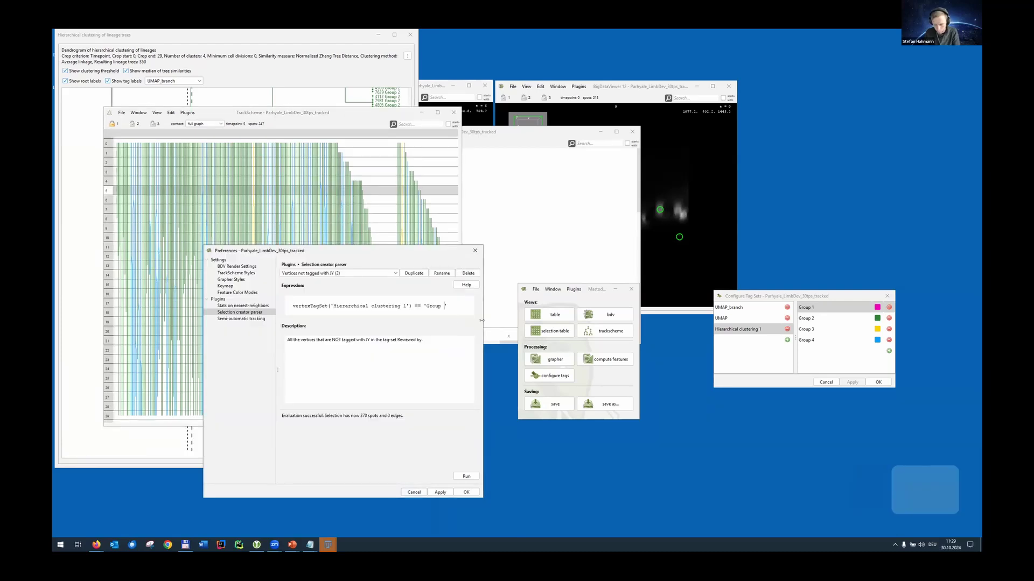
{"action": "type", "text": "2"}
{"action": "left_click", "coordinate": [467, 476]}
Delete the selected Group 2 spots from the TrackScheme
{"action": "left_click", "coordinate": [357, 118]}
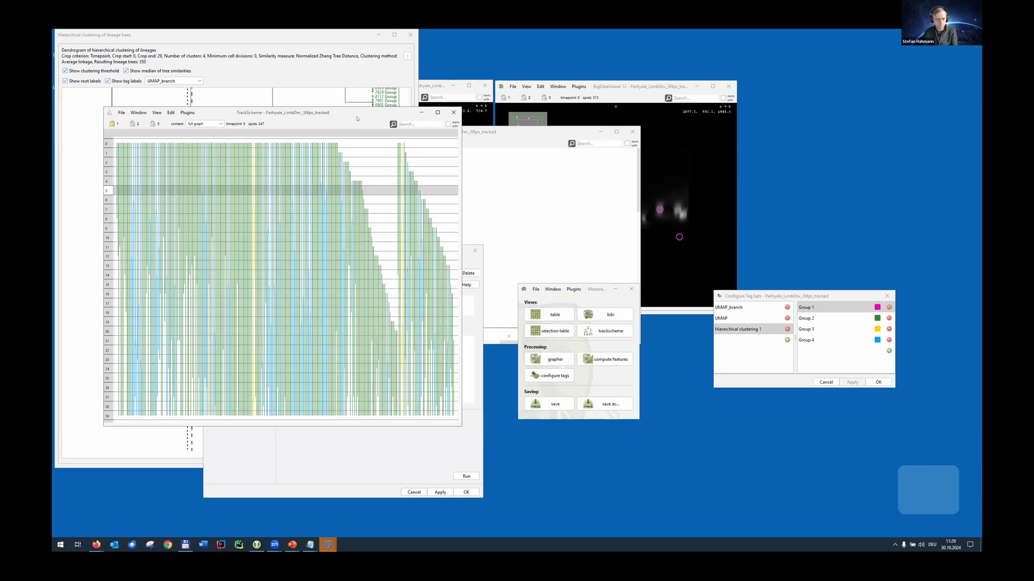
{"action": "key", "text": "ctrl+shift+a"}
{"action": "key", "text": "shift+Delete"}
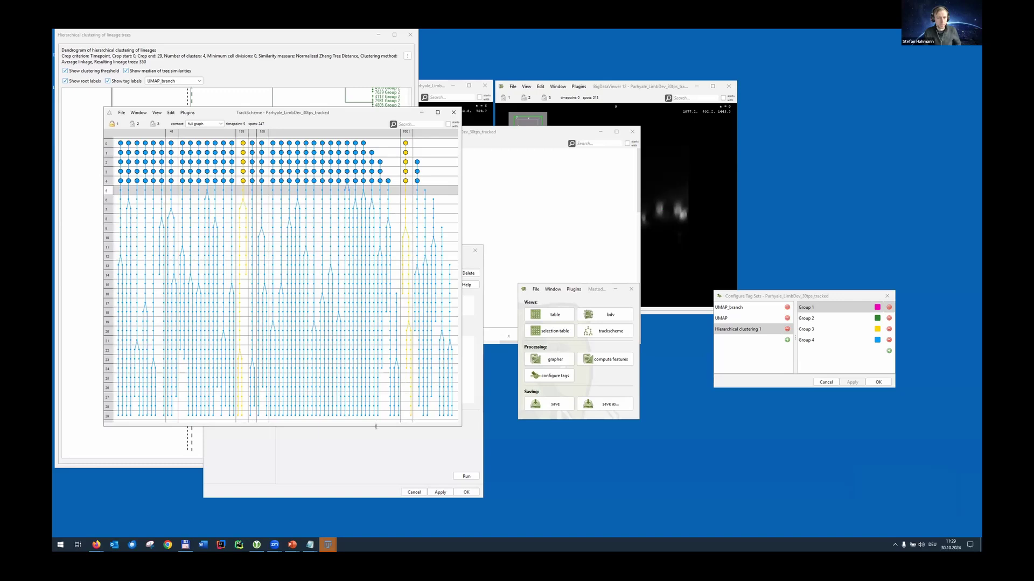
Shrink the TrackScheme window and move it aside, then close the Selection Creator and dendrogram windows
{"action": "left_click_drag", "start_coordinate": [375, 426], "coordinate": [332, 295]}
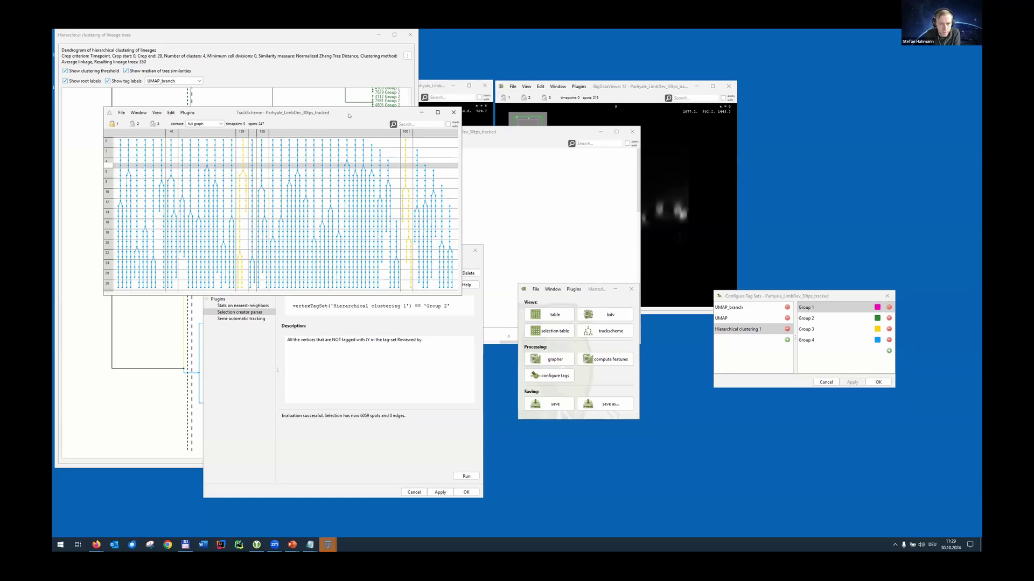
{"action": "left_click_drag", "start_coordinate": [348, 115], "coordinate": [618, 231]}
{"action": "left_click", "coordinate": [463, 251]}
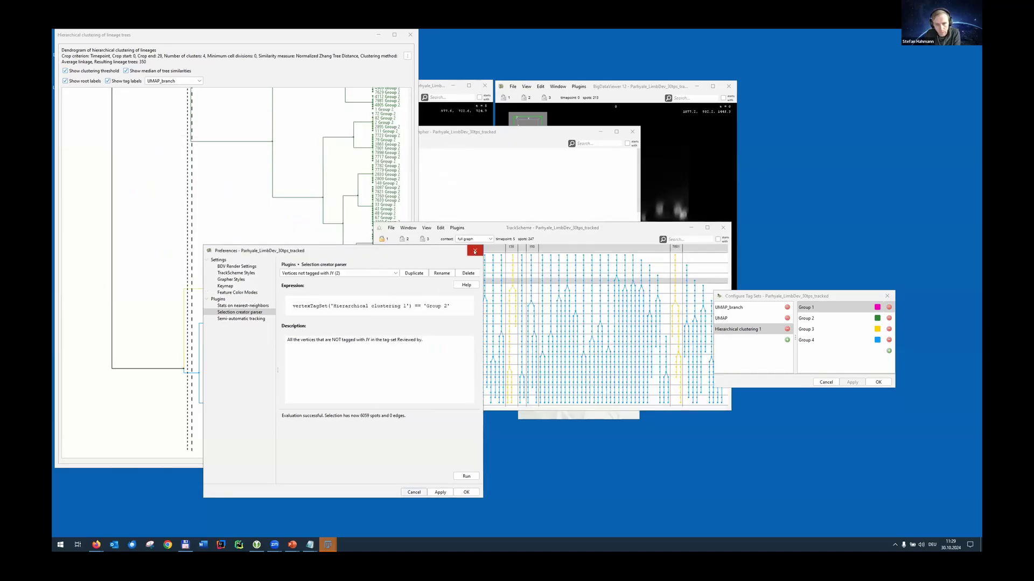
{"action": "left_click", "coordinate": [474, 251]}
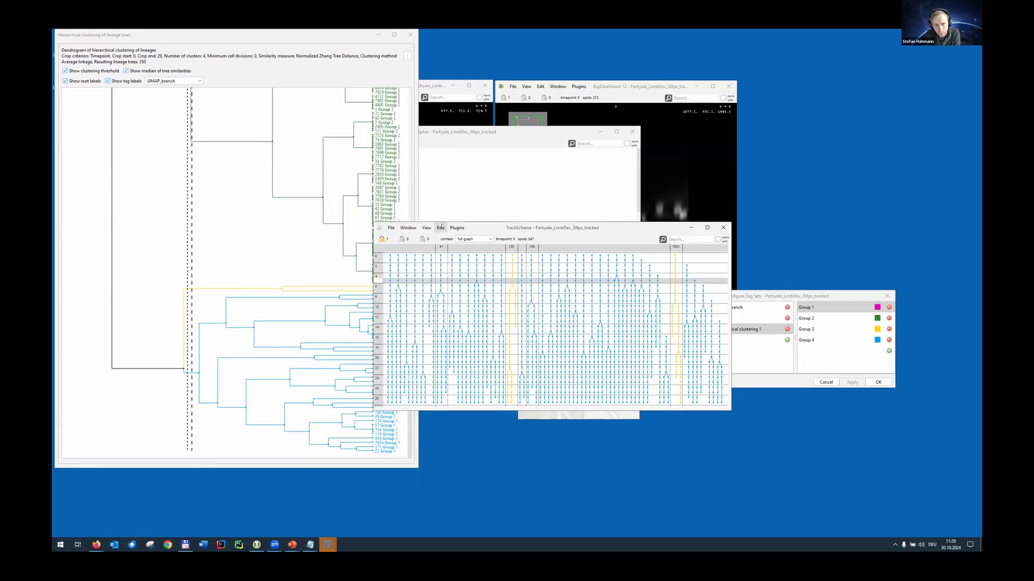
{"action": "left_click", "coordinate": [456, 228]}
{"action": "left_click", "coordinate": [457, 227]}
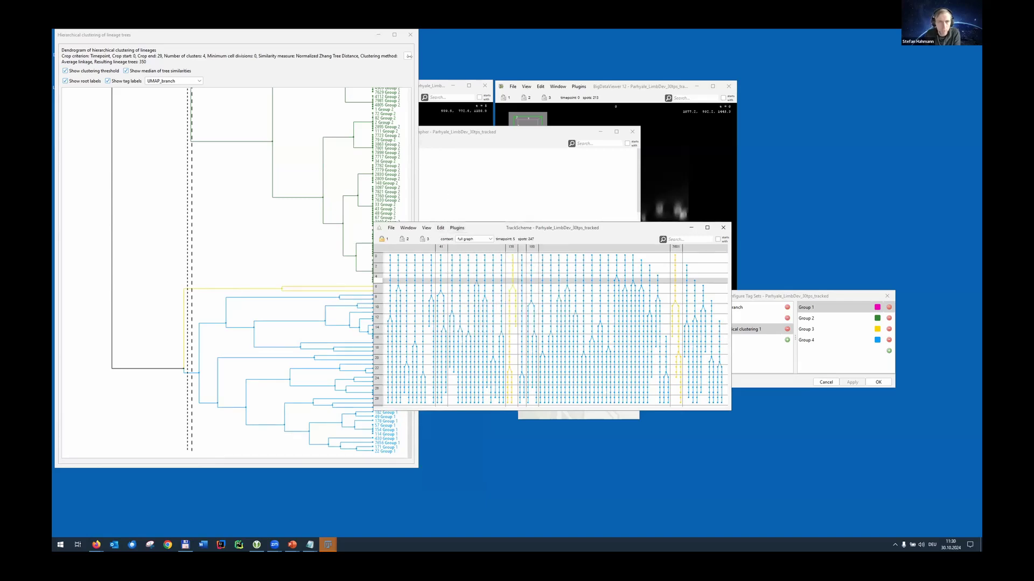
{"action": "left_click", "coordinate": [411, 35]}
Run hierarchical clustering of the remaining lineage trees by timepoint, with crop range 0 to 29, 4 clusters and average linkage
{"action": "left_click", "coordinate": [456, 226]}
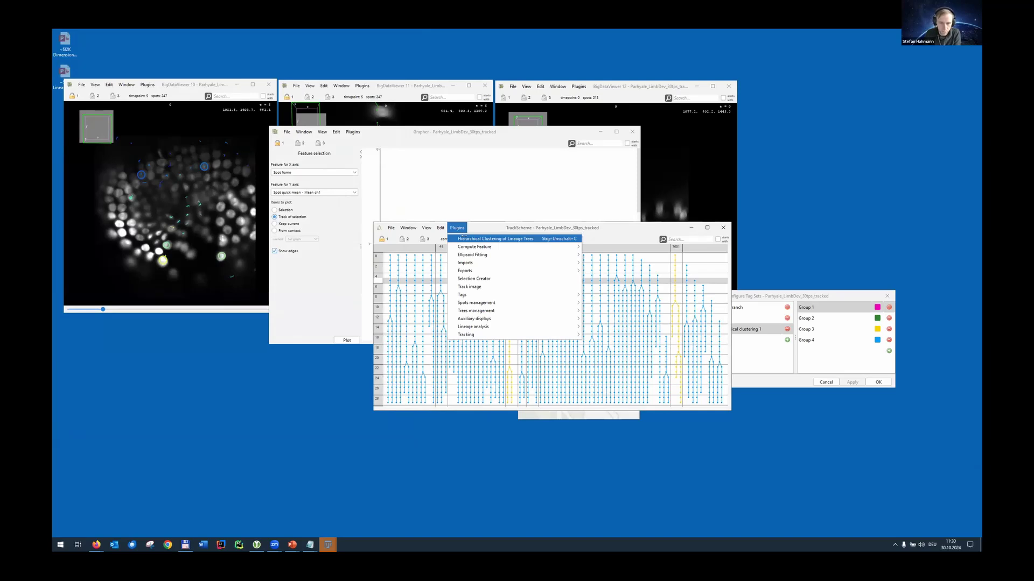
{"action": "left_click", "coordinate": [463, 238]}
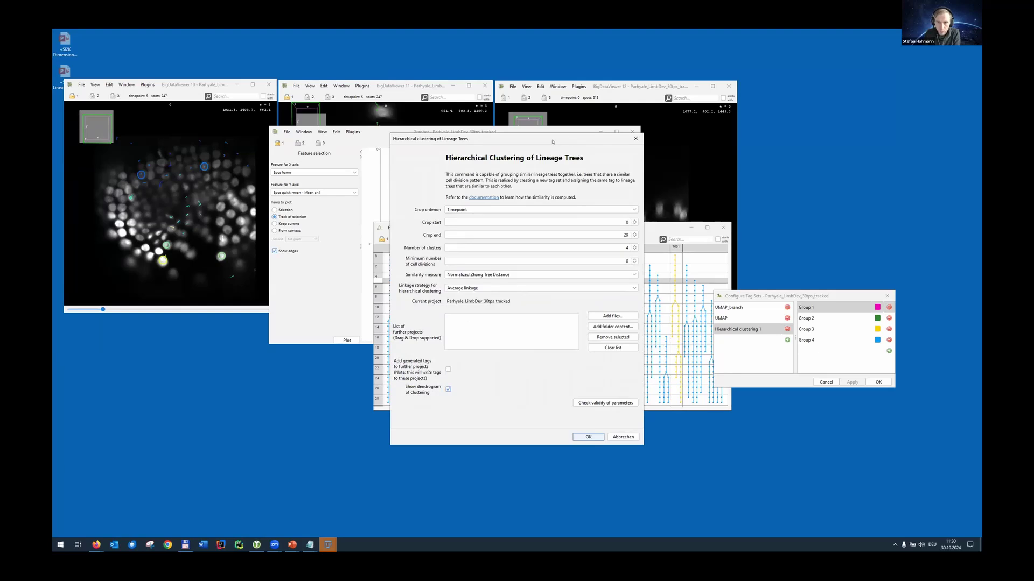
{"action": "left_click_drag", "start_coordinate": [552, 142], "coordinate": [355, 170]}
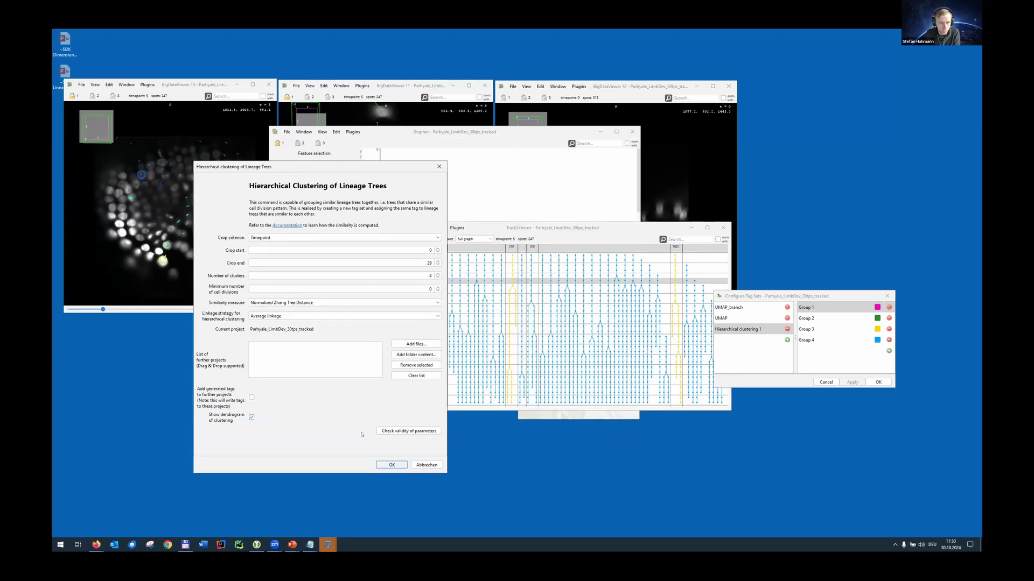
{"action": "left_click", "coordinate": [392, 464]}
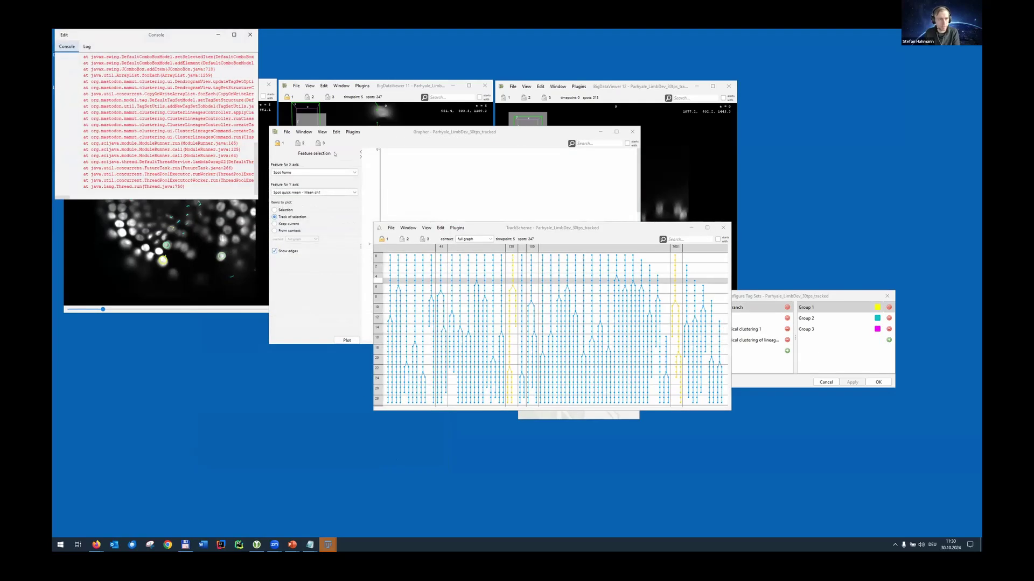
Close the console and rerun hierarchical clustering of lineage trees by timepoint, with crop range 0 to 29, 4 clusters and average linkage
{"action": "left_click", "coordinate": [250, 35]}
{"action": "left_click", "coordinate": [457, 227]}
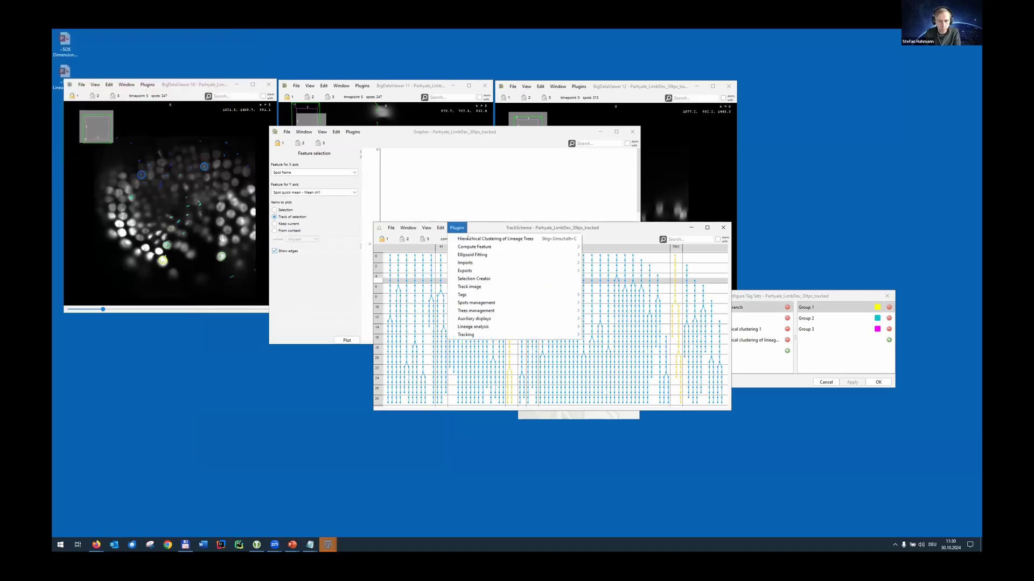
{"action": "left_click", "coordinate": [468, 239]}
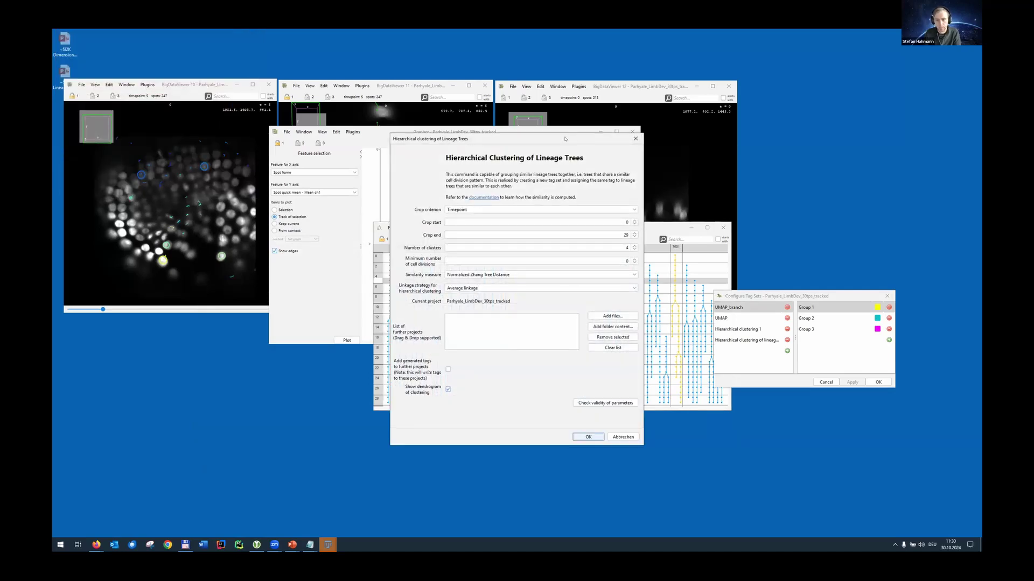
{"action": "left_click_drag", "start_coordinate": [564, 139], "coordinate": [352, 146]}
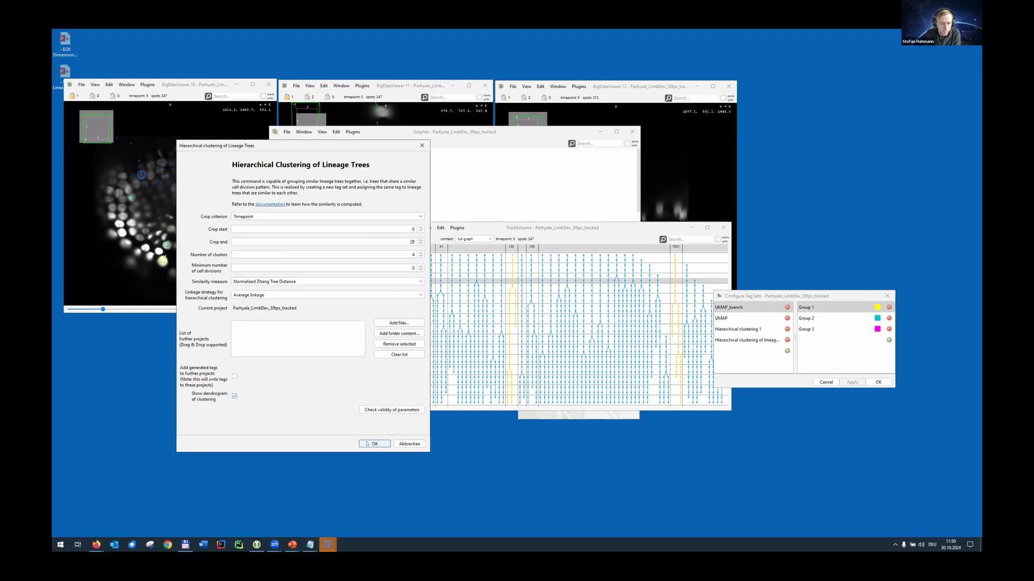
{"action": "left_click", "coordinate": [368, 444]}
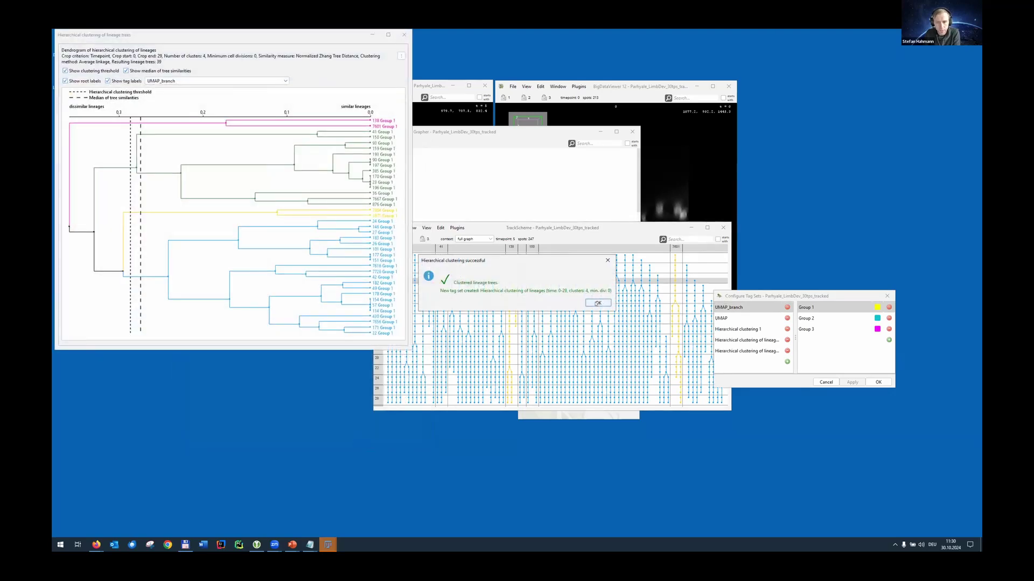
{"action": "left_click", "coordinate": [597, 303]}
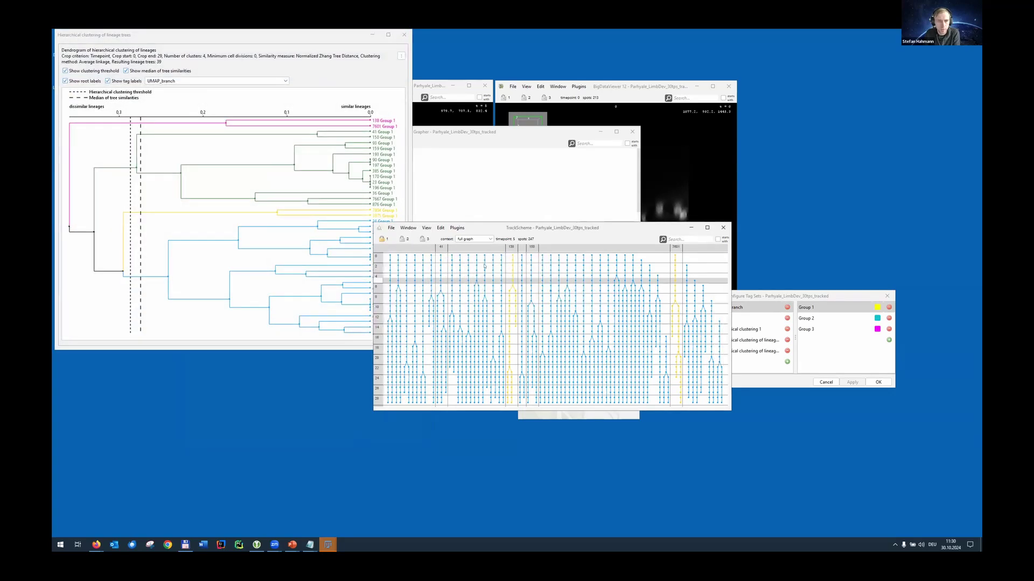
Color the TrackScheme by the newest hierarchical clustering tag set, and arrange the TrackScheme and dendrogram windows so both are fully visible
{"action": "left_click", "coordinate": [425, 229]}
{"action": "mouse_move", "coordinate": [447, 239]}
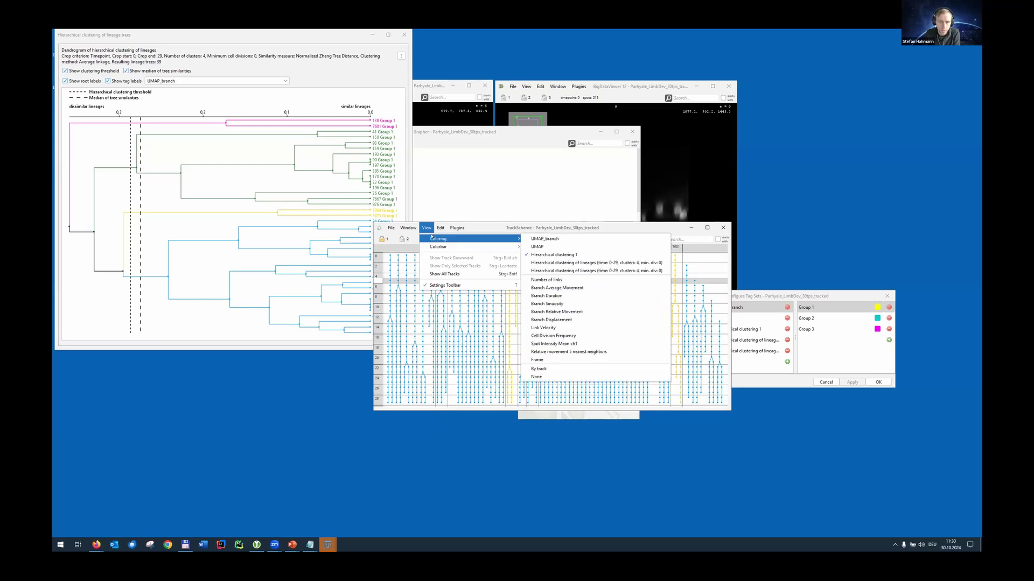
{"action": "left_click", "coordinate": [546, 270]}
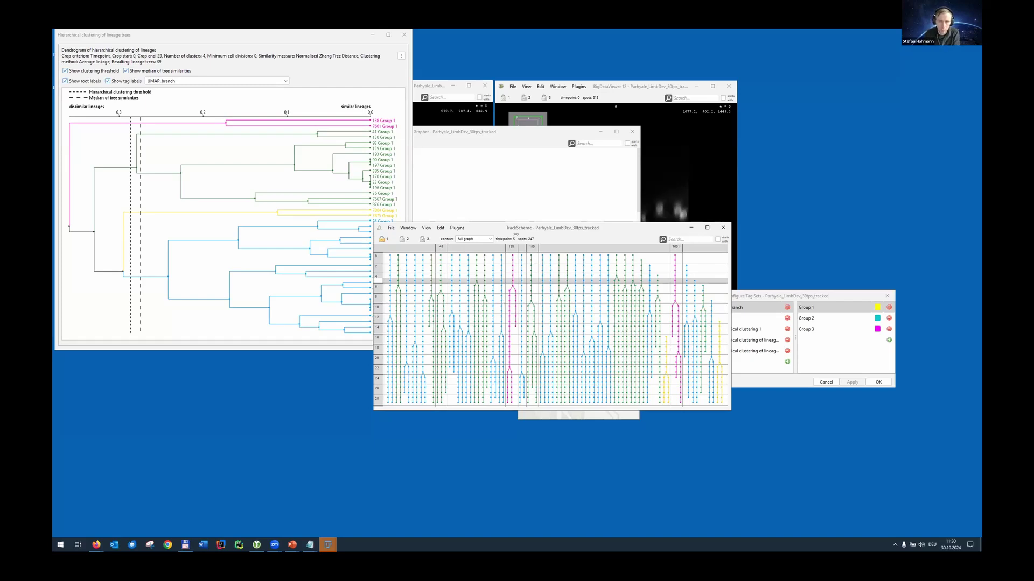
{"action": "left_click_drag", "start_coordinate": [509, 225], "coordinate": [551, 40]}
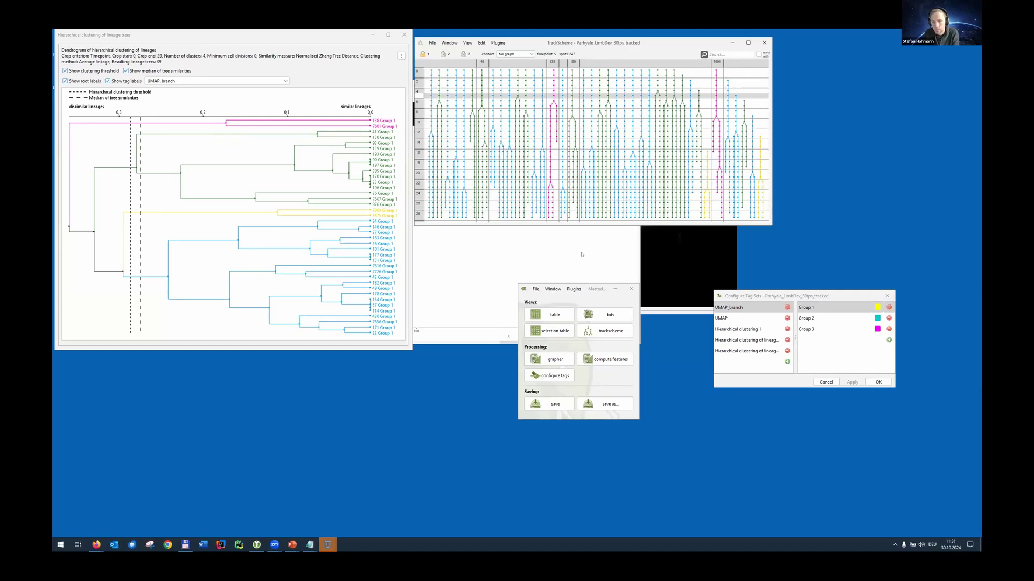
{"action": "left_click", "coordinate": [315, 38]}
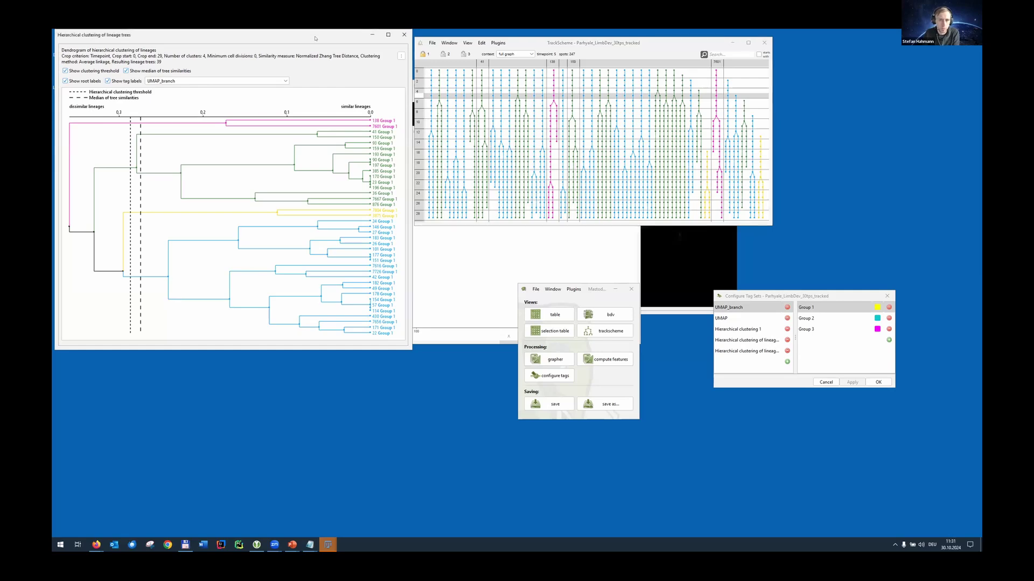
{"action": "left_click_drag", "start_coordinate": [315, 38], "coordinate": [321, 147]}
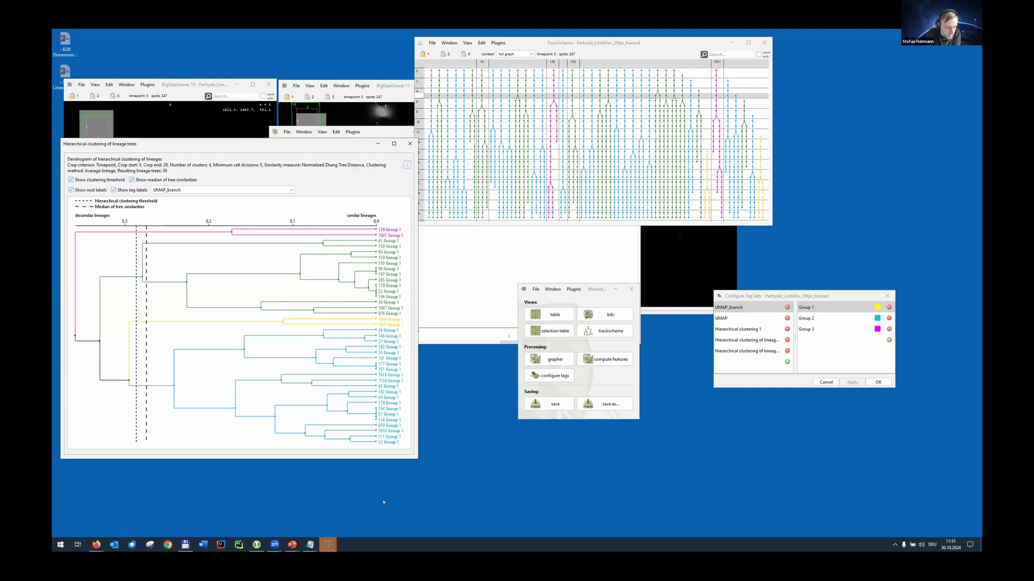
Bring the first BigDataViewer to the front, open and dismiss its preferences, and close the dendrogram window
{"action": "left_click", "coordinate": [274, 544]}
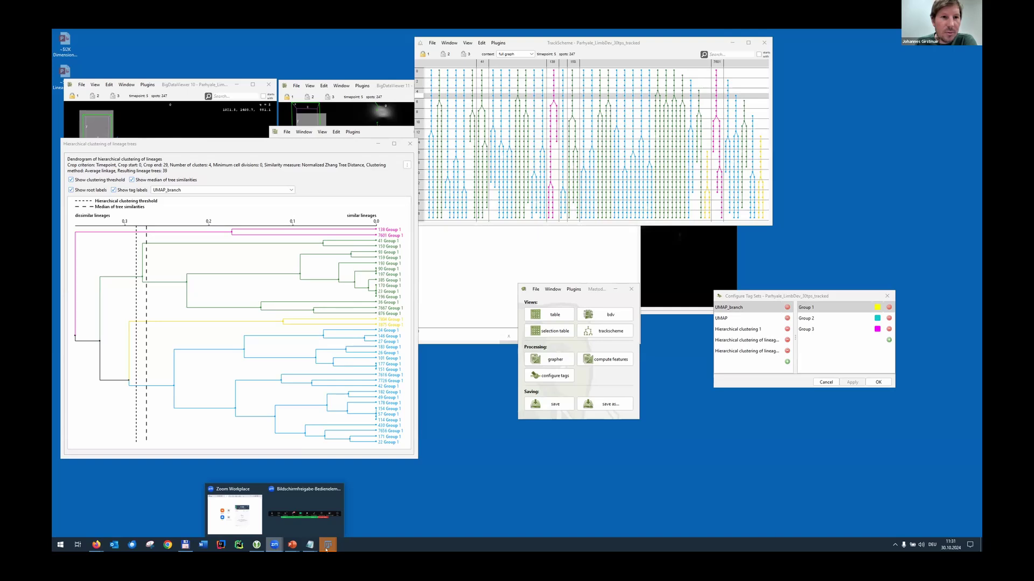
{"action": "left_click", "coordinate": [206, 144]}
{"action": "left_click", "coordinate": [178, 84]}
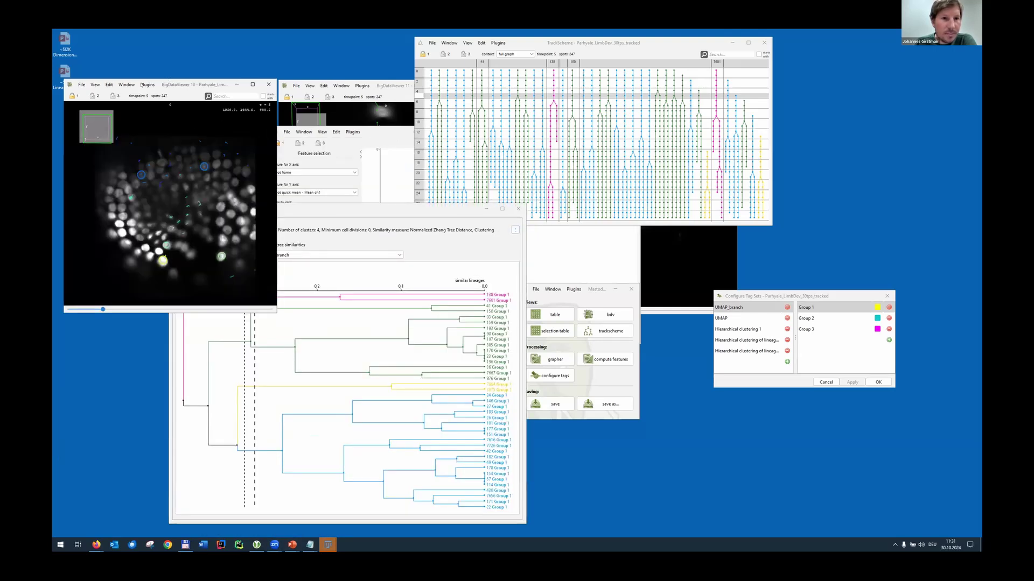
{"action": "left_click", "coordinate": [82, 85]}
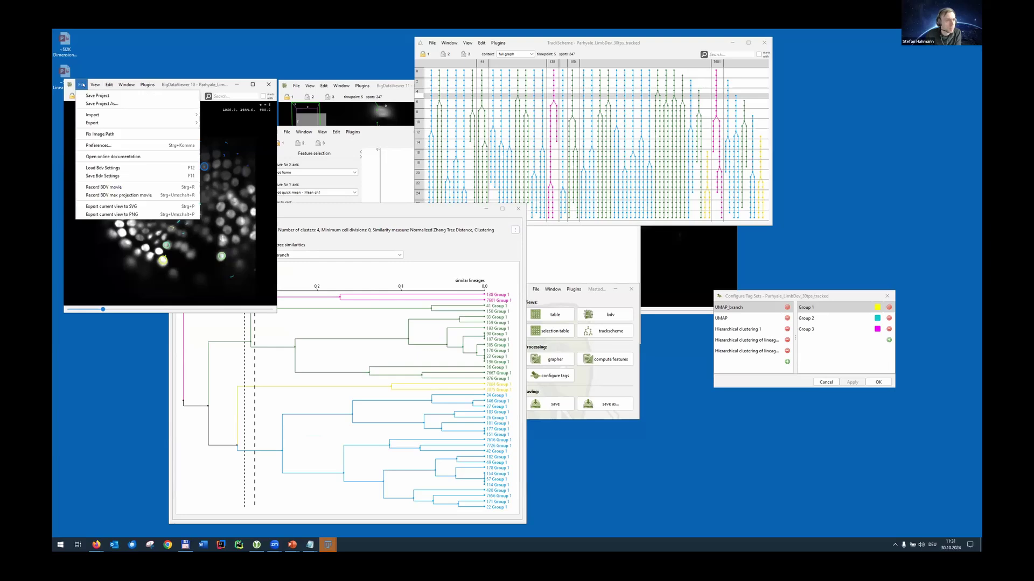
{"action": "left_click", "coordinate": [98, 146]}
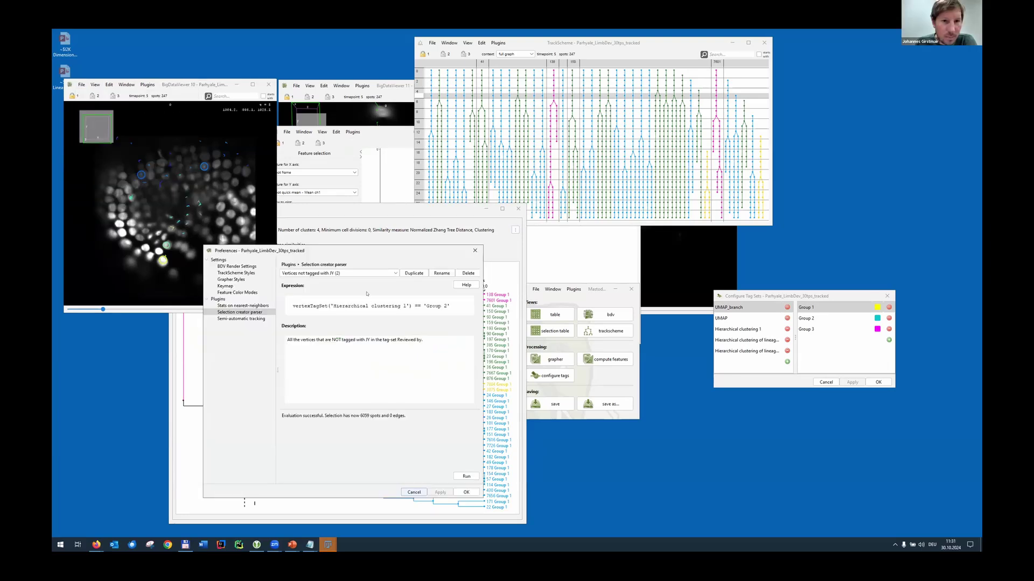
{"action": "left_click", "coordinate": [474, 250]}
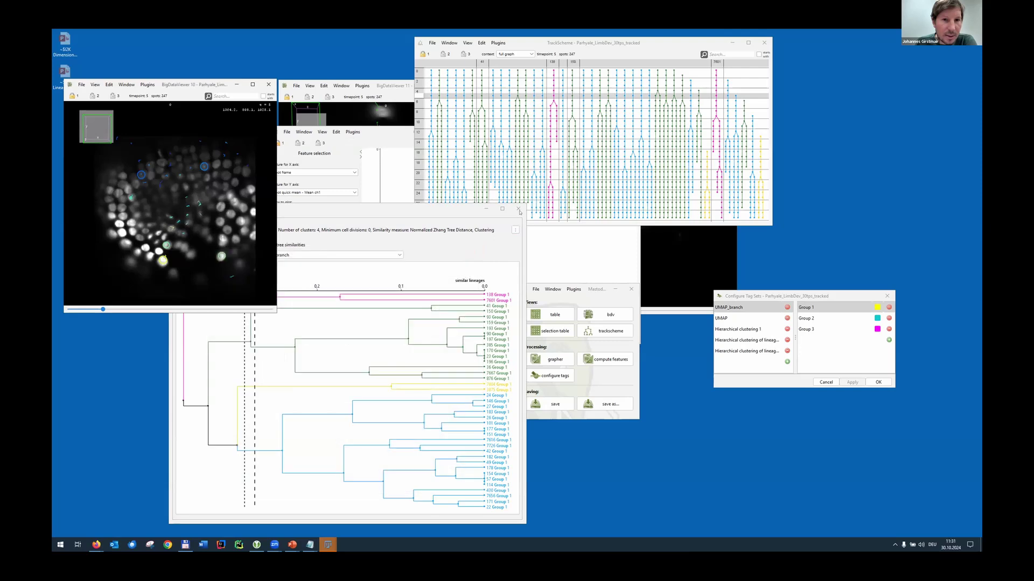
{"action": "left_click", "coordinate": [518, 208]}
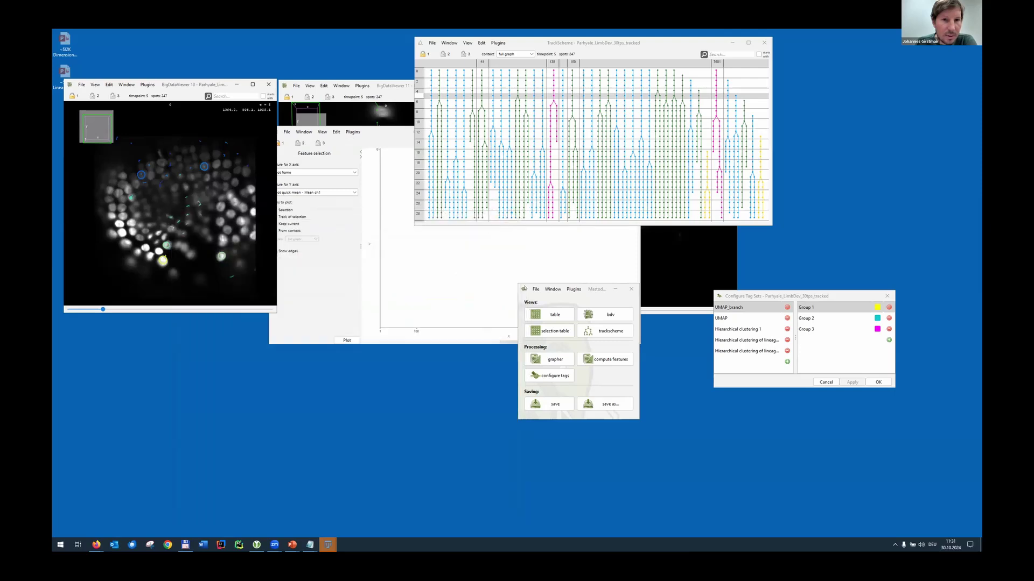
Disable drawing of spots and enable arrow heads in the BDV render settings, apply the changes, and dismiss the console
{"action": "left_click", "coordinate": [81, 85]}
{"action": "left_click", "coordinate": [98, 146]}
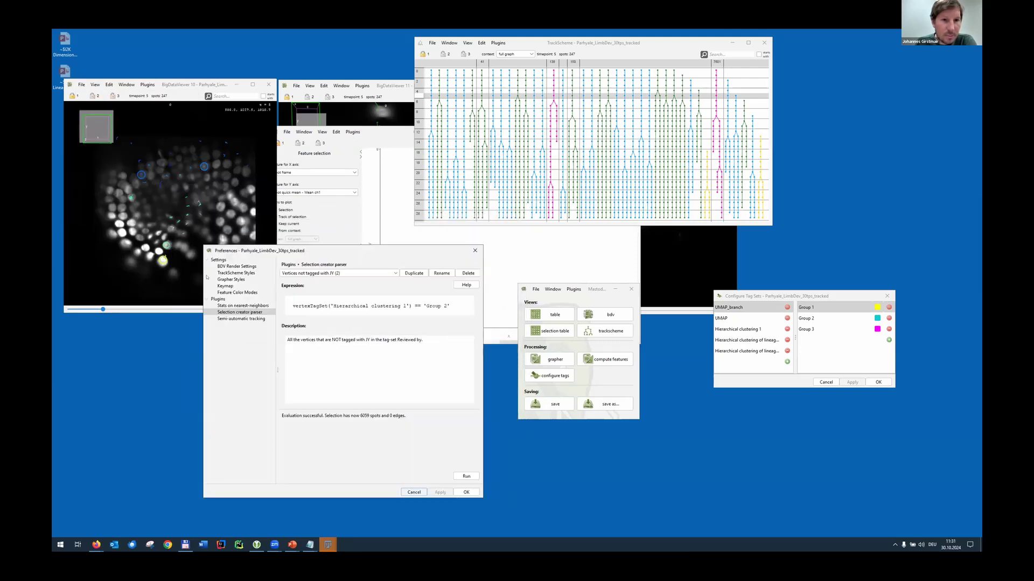
{"action": "left_click", "coordinate": [237, 266]}
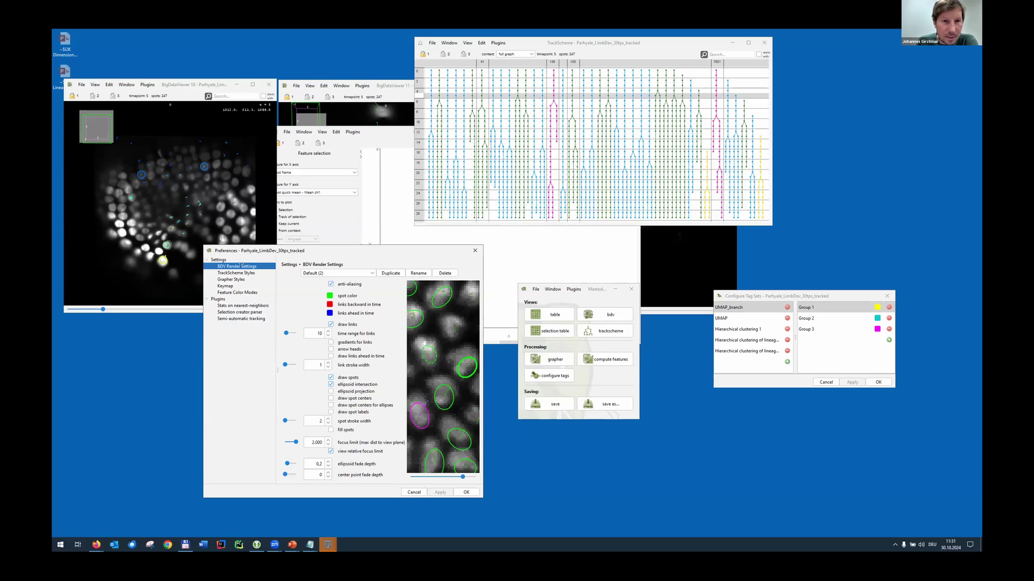
{"action": "left_click", "coordinate": [332, 377]}
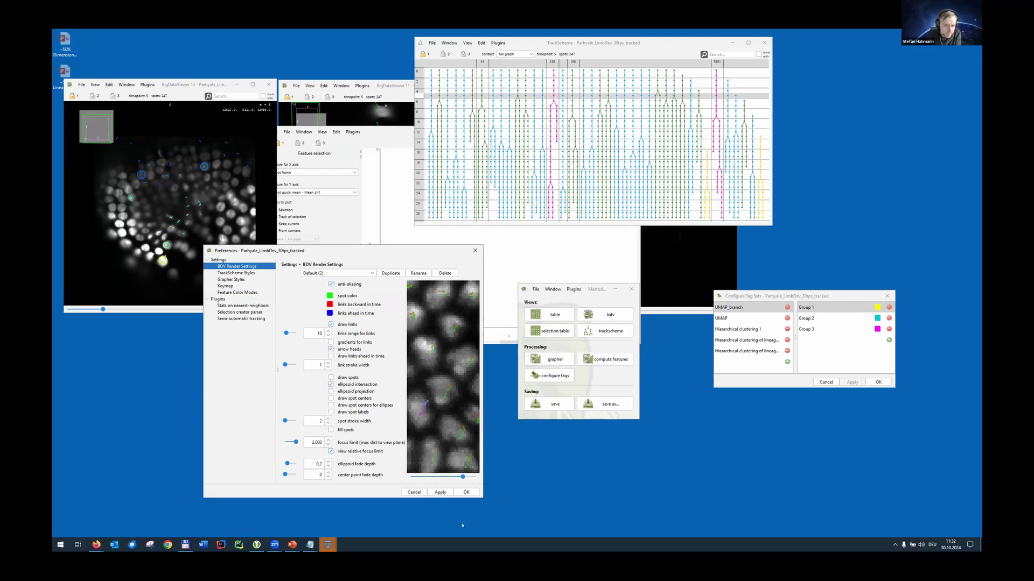
{"action": "left_click", "coordinate": [441, 492]}
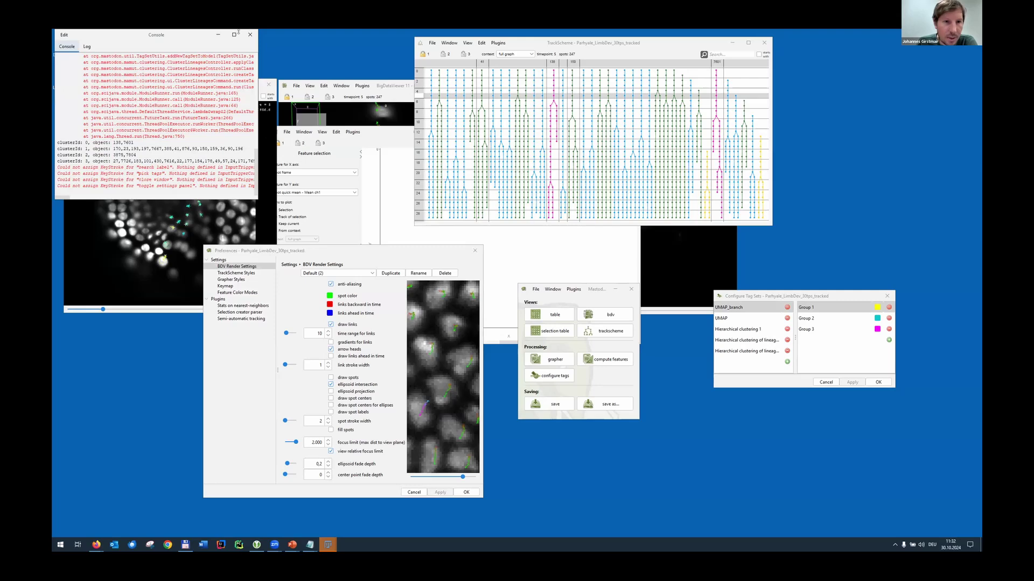
{"action": "left_click", "coordinate": [216, 33]}
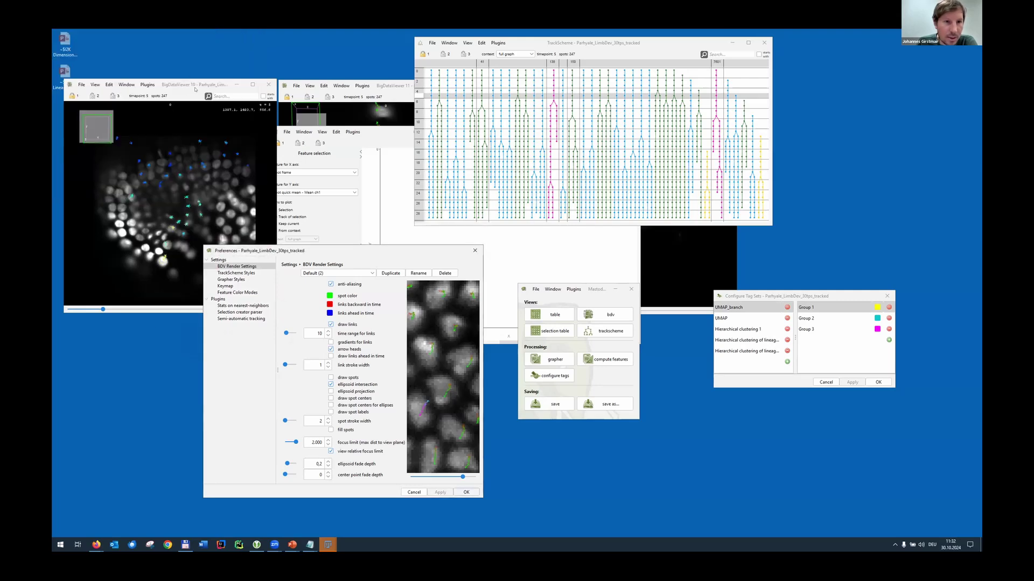
Move the BigDataViewer aside and go back and forth through the timepoints to examine the link arrows of the tracked cells
{"action": "left_click_drag", "start_coordinate": [187, 87], "coordinate": [261, 126]}
{"action": "left_click_drag", "start_coordinate": [176, 348], "coordinate": [279, 349]}
{"action": "key", "text": "Right"}
{"action": "key", "text": "Right"}
{"action": "key", "text": "Right"}
{"action": "key", "text": "Right"}
{"action": "key", "text": "Right"}
{"action": "key", "text": "Right"}
{"action": "key", "text": "Right"}
{"action": "key", "text": "Right"}
{"action": "key", "text": "Right"}
{"action": "key", "text": "Right"}
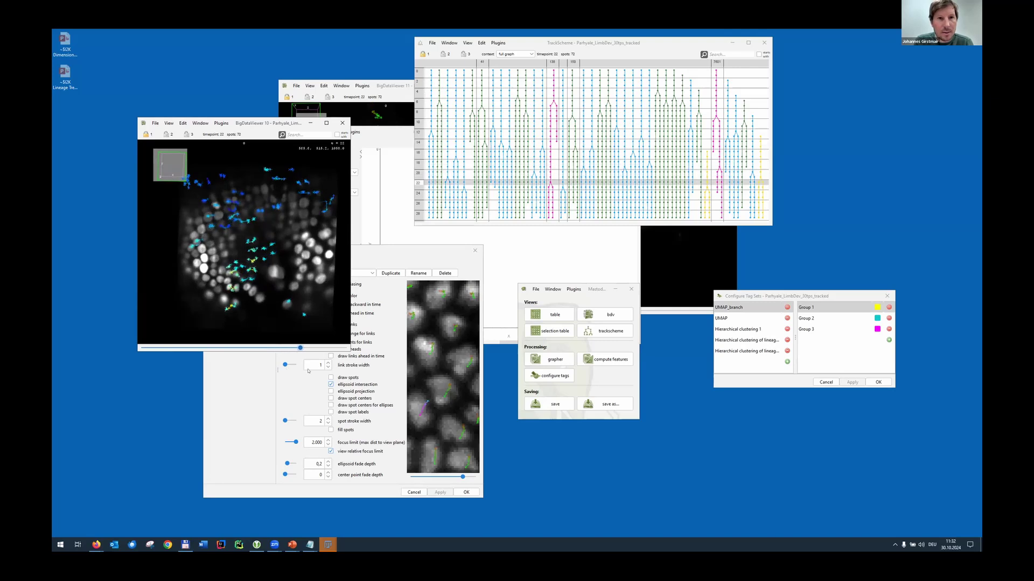
{"action": "key", "text": "Left"}
{"action": "key", "text": "Left"}
{"action": "key", "text": "Left"}
{"action": "key", "text": "Left"}
{"action": "key", "text": "Left"}
{"action": "key", "text": "Left"}
{"action": "key", "text": "Left"}
{"action": "key", "text": "Left"}
{"action": "key", "text": "Left"}
{"action": "key", "text": "Left"}
{"action": "key", "text": "Left"}
{"action": "key", "text": "Left"}
{"action": "key", "text": "Left"}
{"action": "key", "text": "Left"}
{"action": "key", "text": "Left"}
{"action": "key", "text": "Left"}
{"action": "key", "text": "Left"}
{"action": "key", "text": "Left"}
{"action": "key", "text": "Left"}
{"action": "key", "text": "Left"}
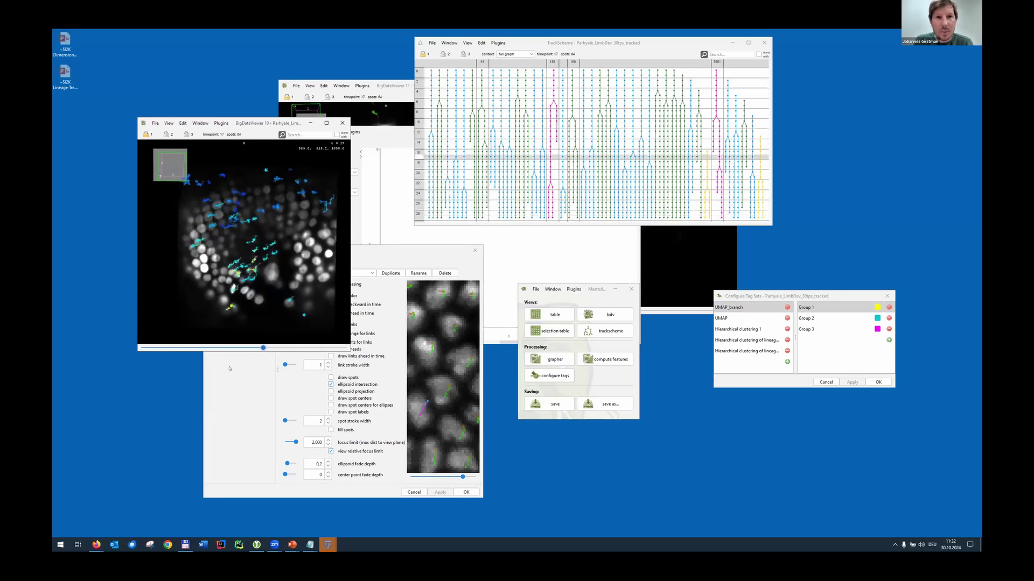
{"action": "key", "text": "Right"}
{"action": "key", "text": "Right"}
{"action": "key", "text": "Right"}
{"action": "key", "text": "Right"}
{"action": "key", "text": "Right"}
{"action": "key", "text": "Right"}
{"action": "key", "text": "Right"}
{"action": "key", "text": "Right"}
{"action": "key", "text": "Right"}
{"action": "key", "text": "Right"}
{"action": "key", "text": "Right"}
{"action": "key", "text": "Right"}
{"action": "key", "text": "Right"}
{"action": "key", "text": "Right"}
{"action": "key", "text": "Right"}
{"action": "key", "text": "Right"}
{"action": "key", "text": "Right"}
{"action": "key", "text": "Right"}
{"action": "key", "text": "Right"}
{"action": "key", "text": "Right"}
{"action": "key", "text": "Right"}
{"action": "key", "text": "Right"}
{"action": "key", "text": "Right"}
{"action": "key", "text": "Right"}
{"action": "key", "text": "Right"}
{"action": "key", "text": "Right"}
{"action": "key", "text": "Right"}
{"action": "key", "text": "Right"}
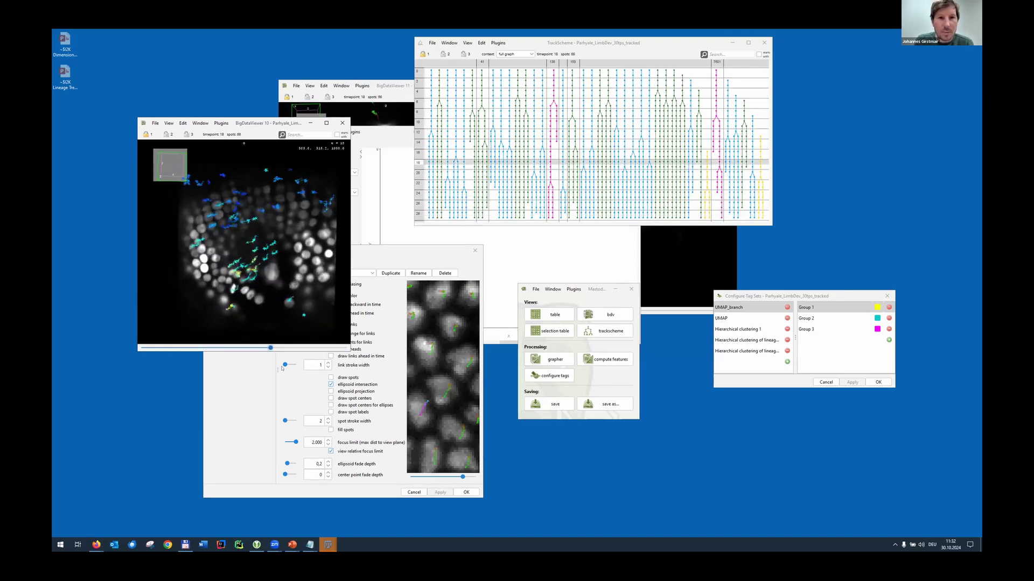
{"action": "left_click_drag", "start_coordinate": [339, 348], "coordinate": [243, 349]}
{"action": "key", "text": "Right"}
{"action": "key", "text": "Right"}
{"action": "key", "text": "Right"}
{"action": "key", "text": "Right"}
{"action": "key", "text": "Right"}
{"action": "key", "text": "Right"}
{"action": "key", "text": "Right"}
{"action": "key", "text": "Right"}
{"action": "key", "text": "Right"}
{"action": "key", "text": "Right"}
{"action": "key", "text": "Right"}
{"action": "key", "text": "Right"}
{"action": "key", "text": "Right"}
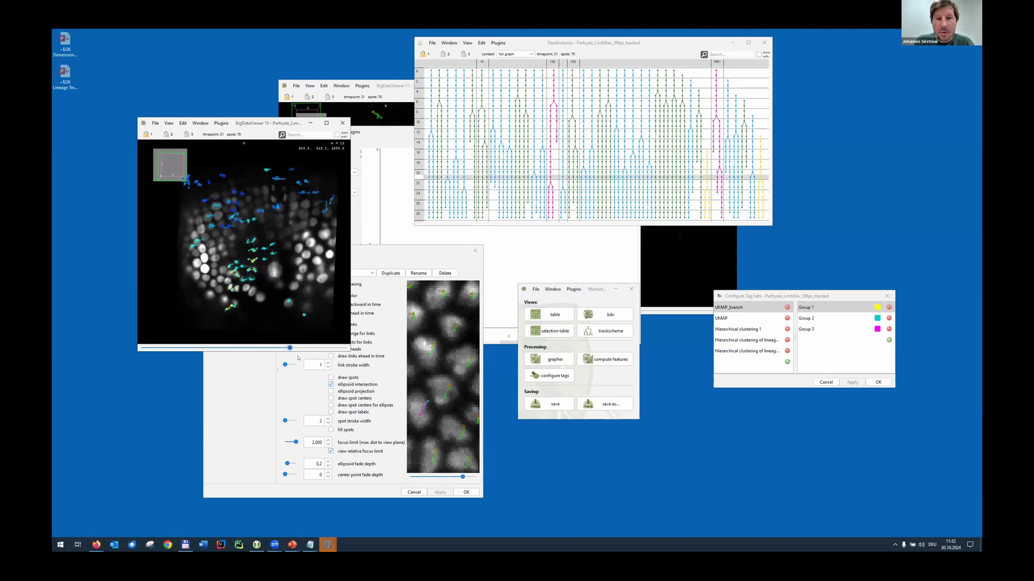
{"action": "key", "text": "Left"}
{"action": "key", "text": "Left"}
{"action": "key", "text": "Left"}
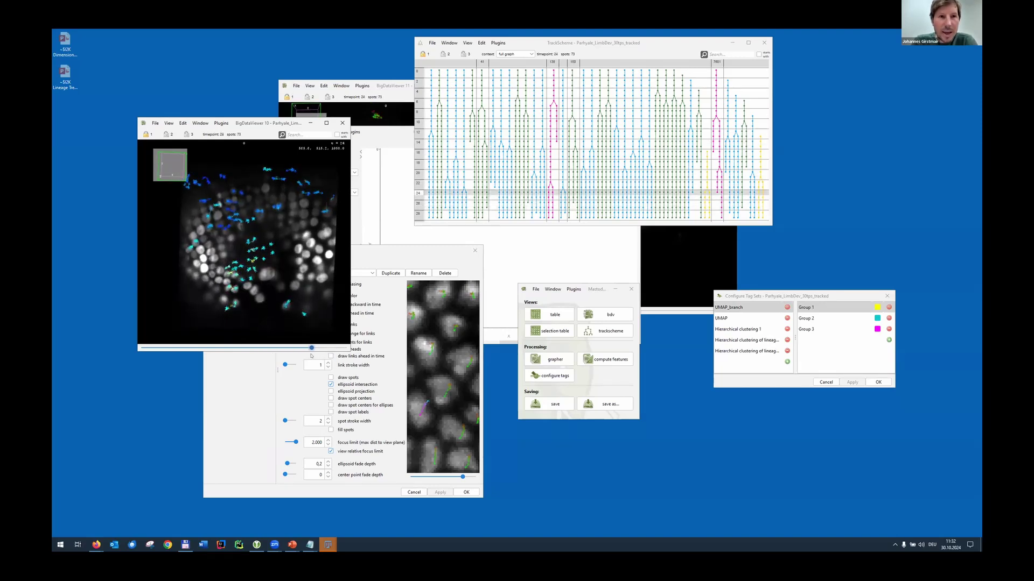
Enable drawing links ahead in time in the BDV render settings and move the BigDataViewer out of the way
{"action": "left_click", "coordinate": [313, 356]}
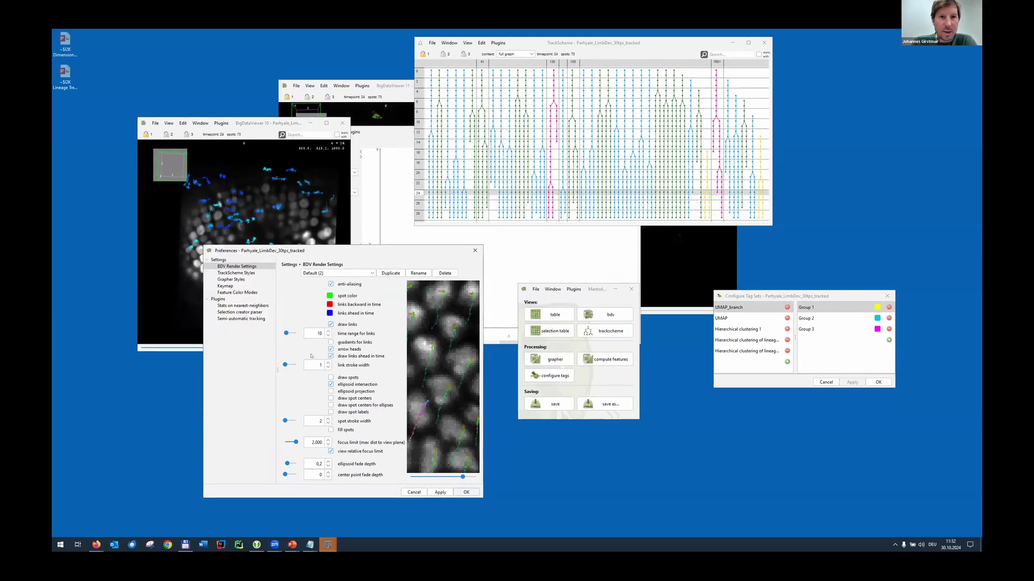
{"action": "left_click", "coordinate": [275, 123]}
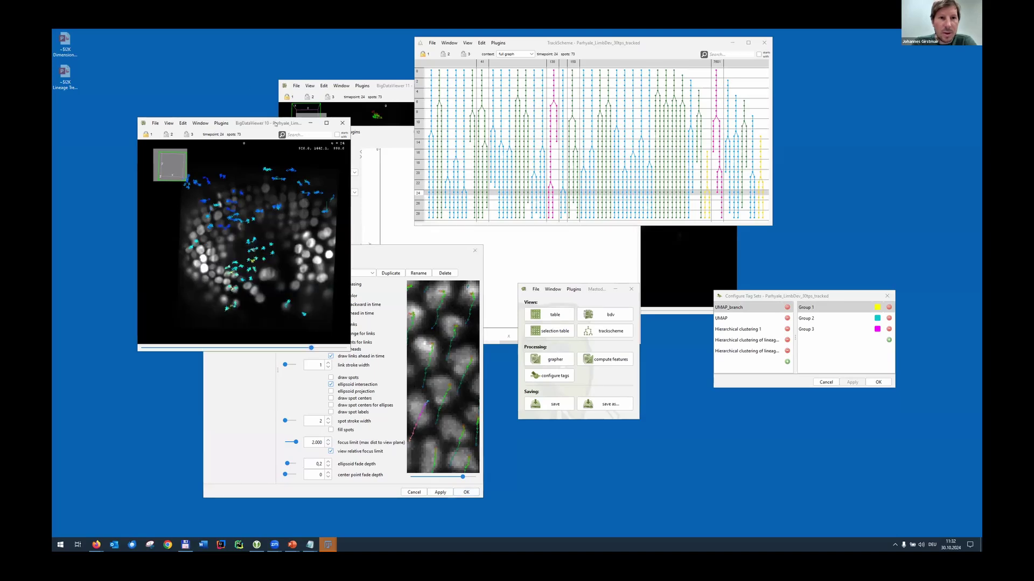
{"action": "left_click_drag", "start_coordinate": [264, 119], "coordinate": [221, 93]}
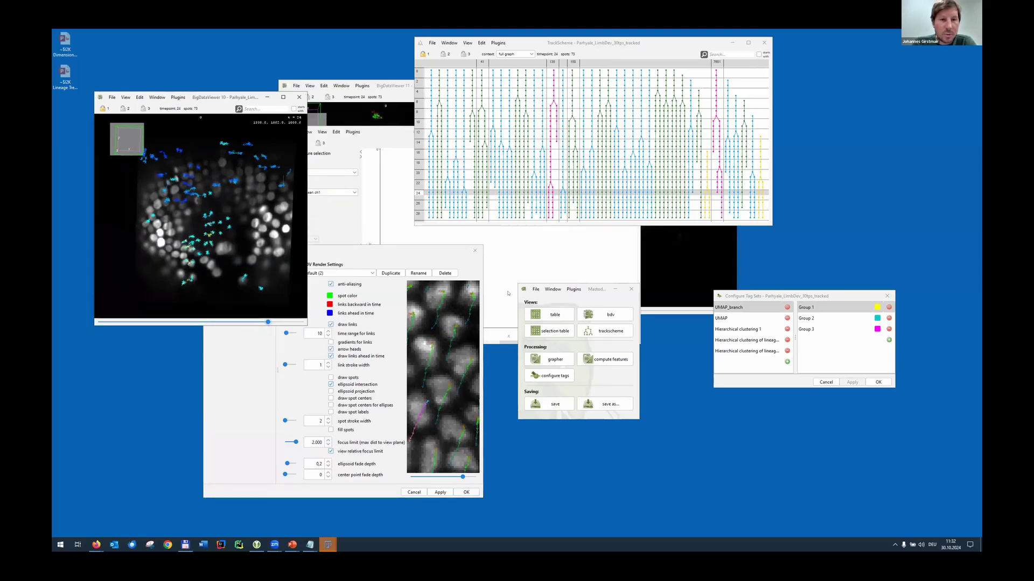
Open the data table, enlarge its window and show the BranchSpot features
{"action": "left_click", "coordinate": [541, 313]}
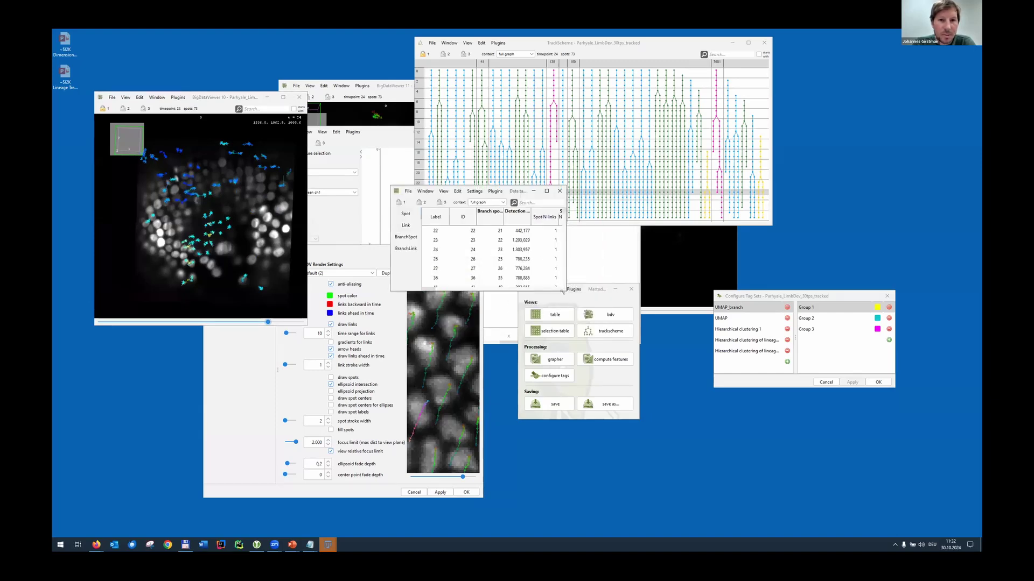
{"action": "left_click", "coordinate": [406, 236]}
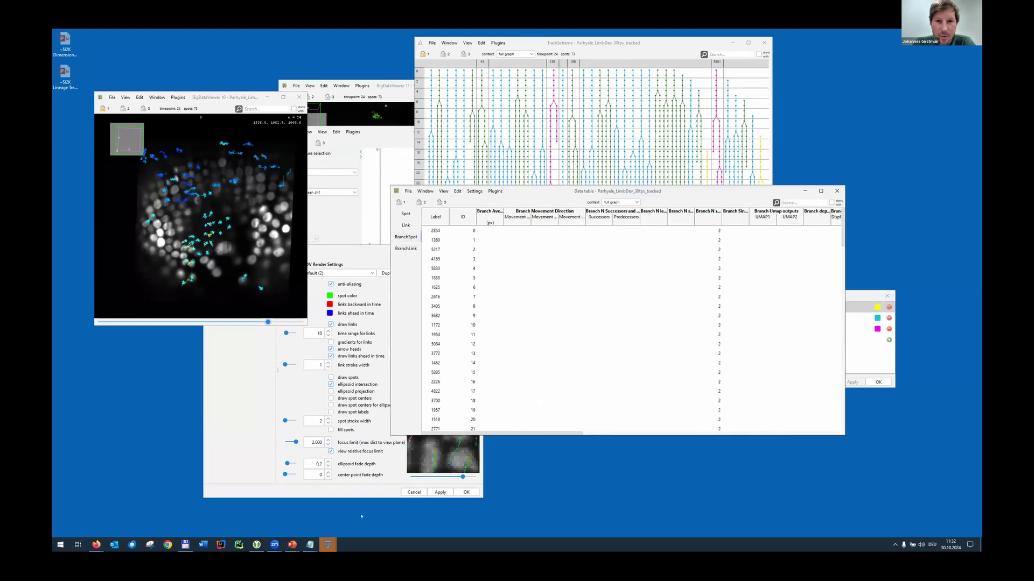
Open the feature calculation, exclude all Spot features and compute with the BranchSpot features still included
{"action": "mouse_move", "coordinate": [328, 545]}
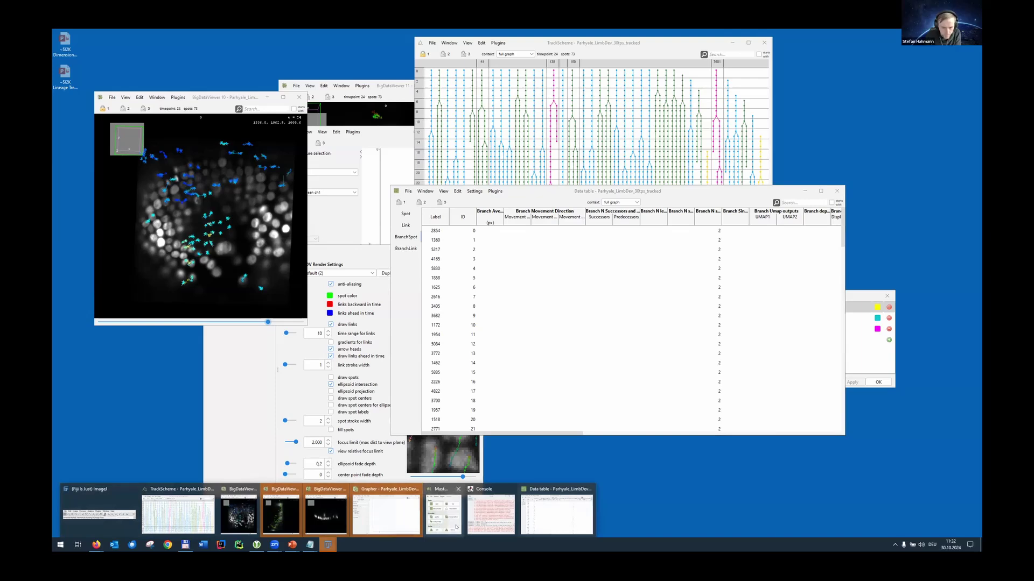
{"action": "left_click", "coordinate": [443, 511]}
{"action": "left_click", "coordinate": [604, 359]}
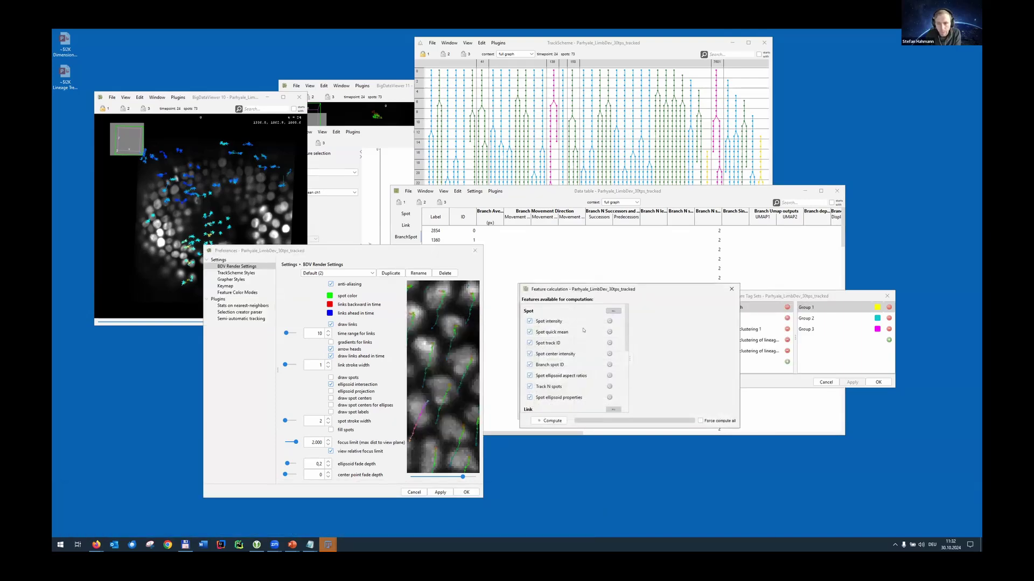
{"action": "left_click", "coordinate": [613, 311]}
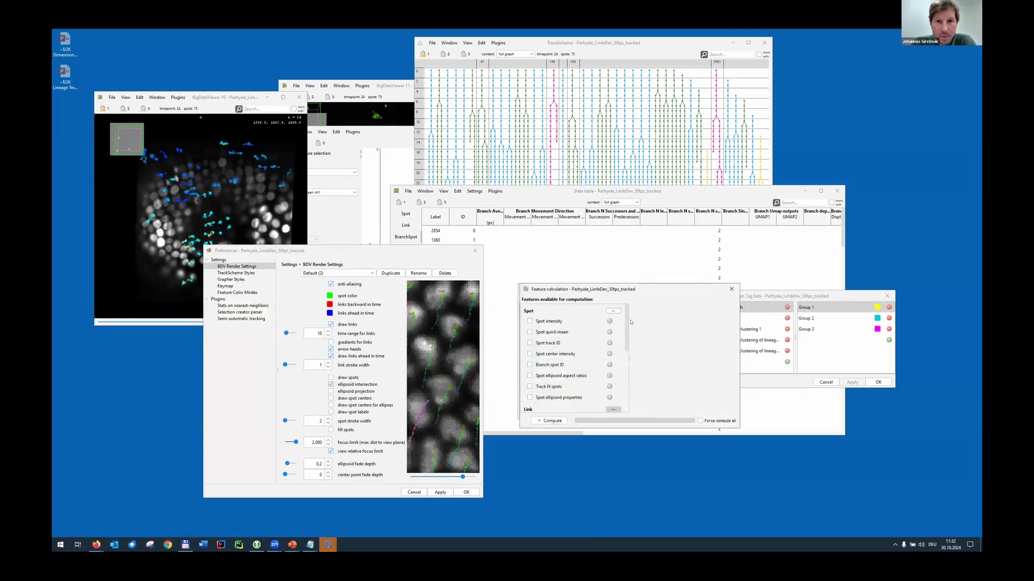
{"action": "left_click_drag", "start_coordinate": [627, 341], "coordinate": [627, 390]}
{"action": "left_click", "coordinate": [549, 421]}
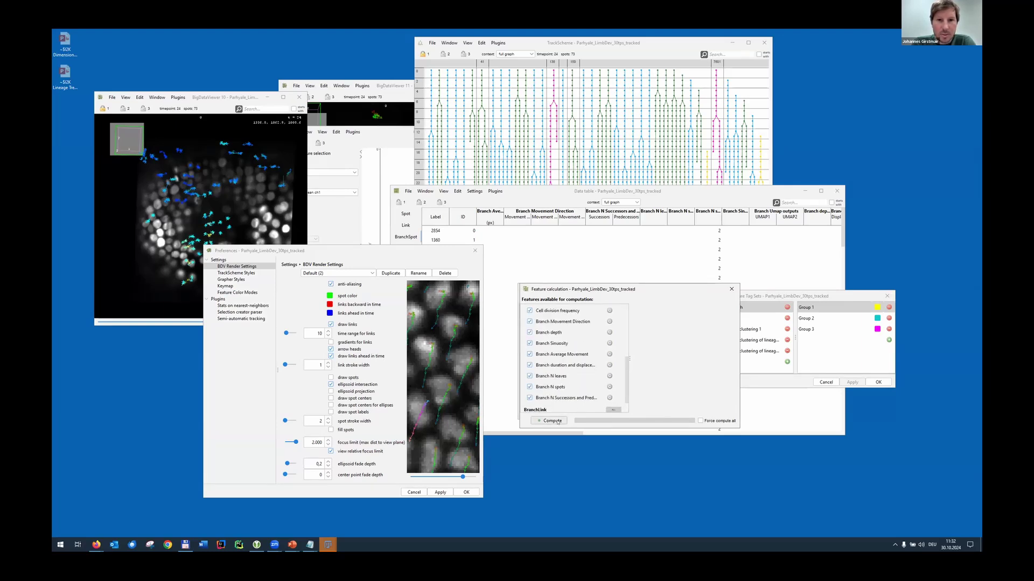
Bring the data table to the front, widen the Branch N spots column and sort the branches by it in ascending order
{"action": "left_click", "coordinate": [561, 194]}
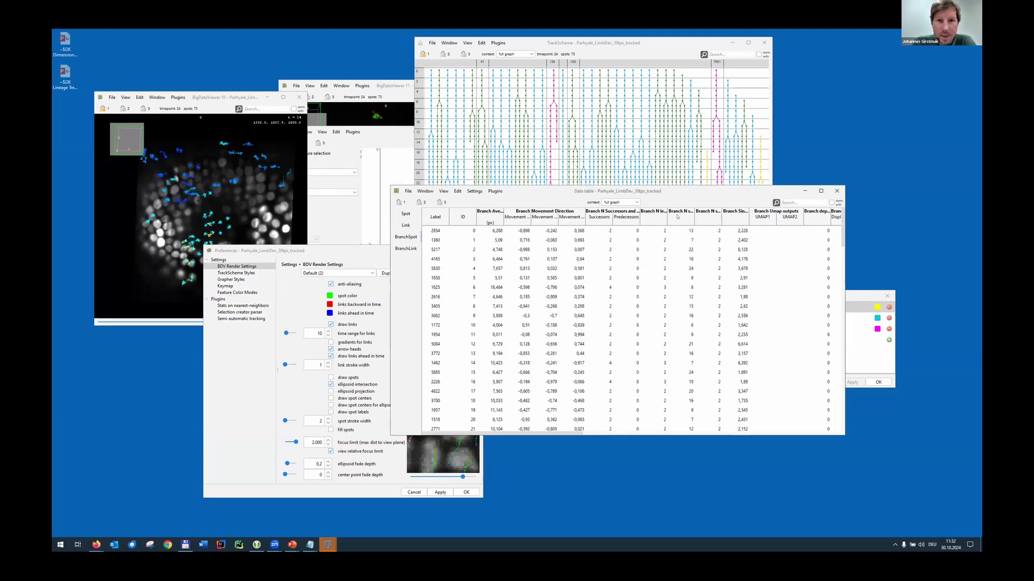
{"action": "mouse_move", "coordinate": [719, 215]}
{"action": "left_mouse_down"}
{"action": "mouse_move", "coordinate": [745, 218]}
{"action": "mouse_move", "coordinate": [711, 218]}
{"action": "left_mouse_up"}
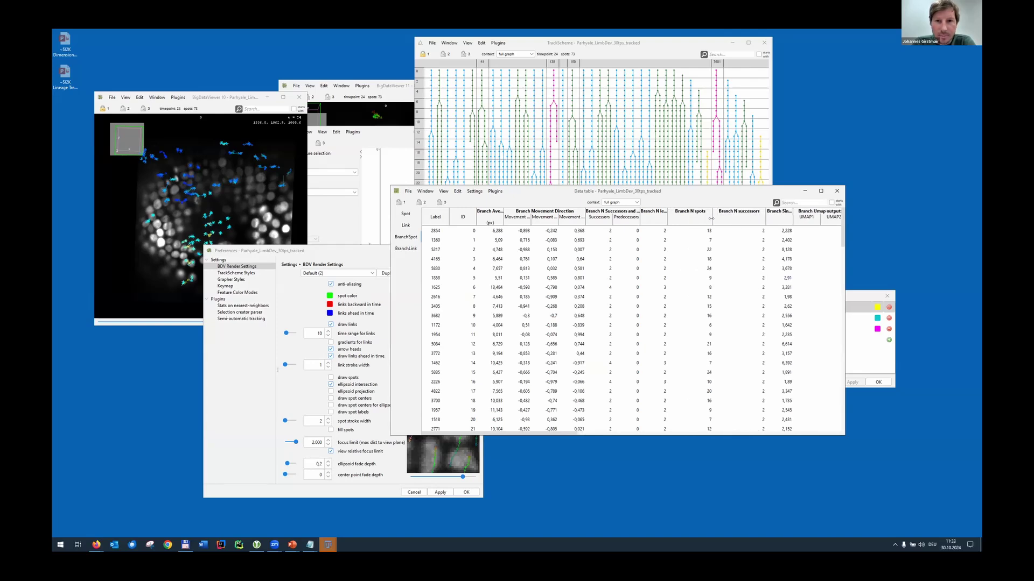
{"action": "left_click", "coordinate": [697, 218]}
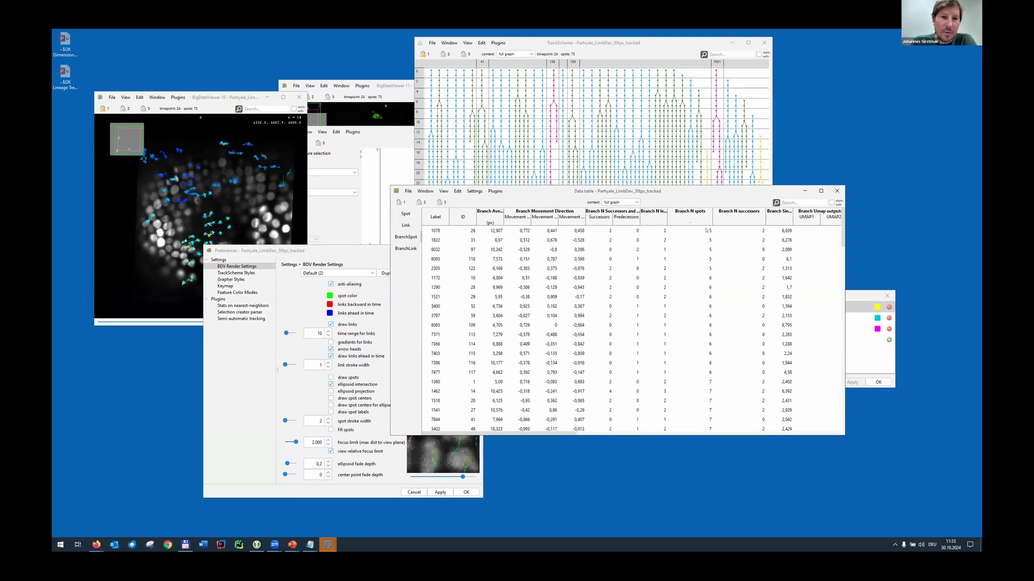
Select all branch rows from the shortest branch down to the last one with 9 spots
{"action": "left_click", "coordinate": [706, 230]}
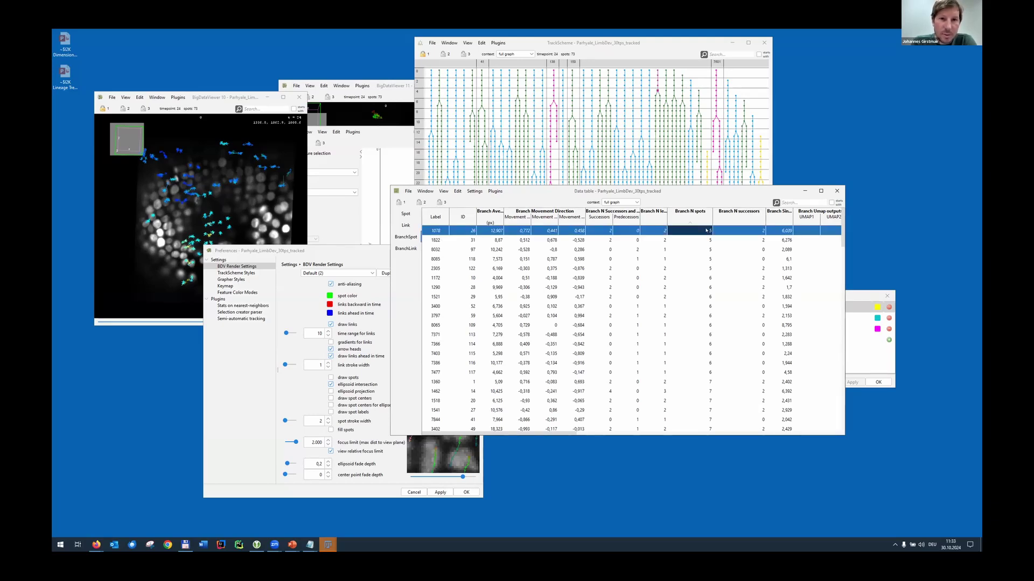
{"action": "key", "text": "shift+Down"}
{"action": "key", "text": "shift+Down"}
{"action": "key", "text": "shift+Down"}
{"action": "key", "text": "shift+Down"}
{"action": "key", "text": "shift+Down"}
{"action": "key", "text": "shift+Down"}
{"action": "key", "text": "shift+Down"}
{"action": "key", "text": "shift+Down"}
{"action": "key", "text": "shift+Down"}
{"action": "key", "text": "shift+Down"}
{"action": "key", "text": "shift+Down"}
{"action": "key", "text": "shift+Down"}
{"action": "key", "text": "shift+Down"}
{"action": "key", "text": "shift+Down"}
{"action": "key", "text": "shift+Down"}
{"action": "key", "text": "shift+Down"}
{"action": "key", "text": "shift+Down"}
{"action": "key", "text": "shift+Down"}
{"action": "key", "text": "shift+Down"}
{"action": "key", "text": "shift+Down"}
{"action": "key", "text": "shift+Down"}
{"action": "key", "text": "shift+Down"}
{"action": "key", "text": "shift+Down"}
{"action": "key", "text": "shift+Down"}
{"action": "key", "text": "shift+Down"}
{"action": "key", "text": "shift+Down"}
{"action": "key", "text": "shift+Down"}
{"action": "key", "text": "shift+Down"}
{"action": "key", "text": "shift+Down"}
{"action": "key", "text": "shift+Down"}
{"action": "key", "text": "shift+Down"}
{"action": "key", "text": "shift+Down"}
{"action": "key", "text": "shift+Down"}
{"action": "key", "text": "shift+Down"}
{"action": "key", "text": "shift+Down"}
{"action": "key", "text": "shift+Down"}
{"action": "key", "text": "shift+Down"}
{"action": "key", "text": "shift+Down"}
{"action": "key", "text": "shift+Down"}
{"action": "key", "text": "shift+Up"}
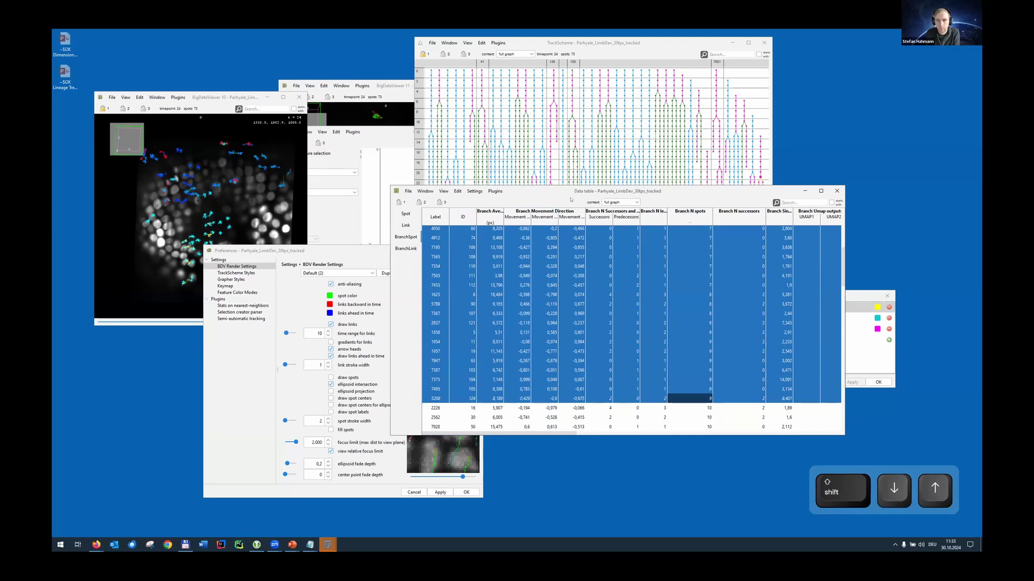
Duplicate the Spot Intensity Mean ch1 feature color mode in the preferences and rename the copy Branch Length
{"action": "left_click", "coordinate": [432, 43]}
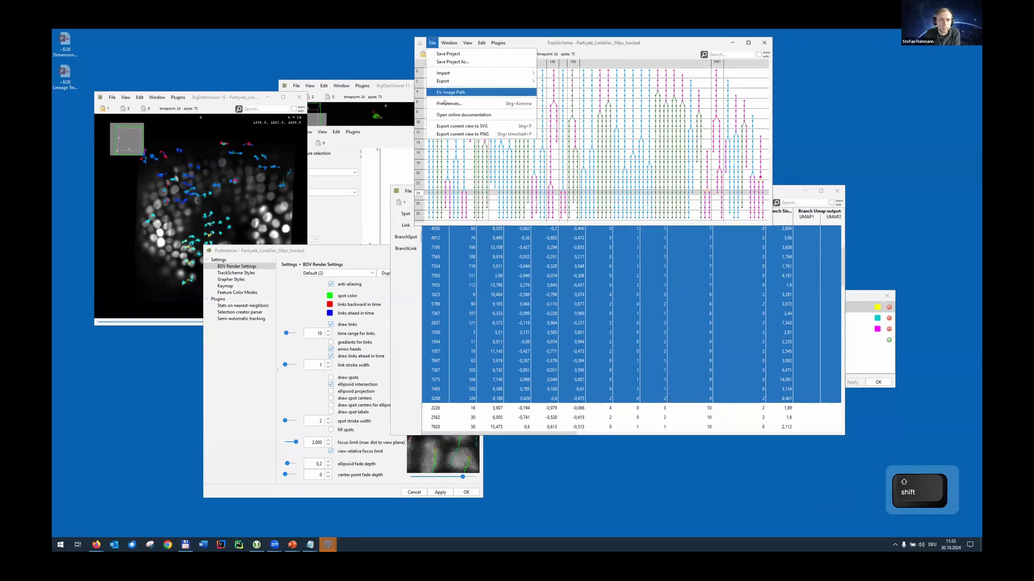
{"action": "left_click", "coordinate": [448, 103]}
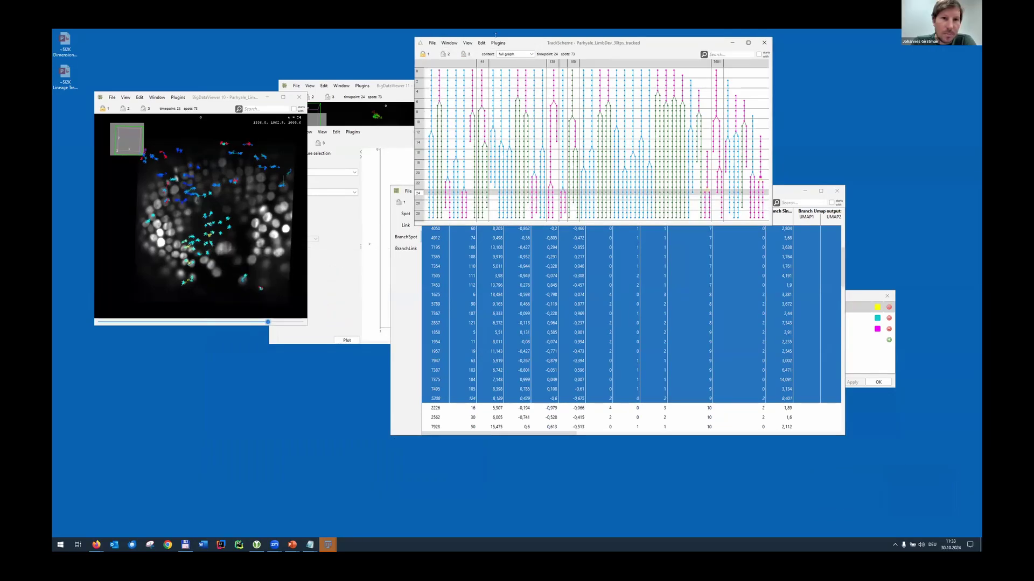
{"action": "left_click", "coordinate": [432, 42]}
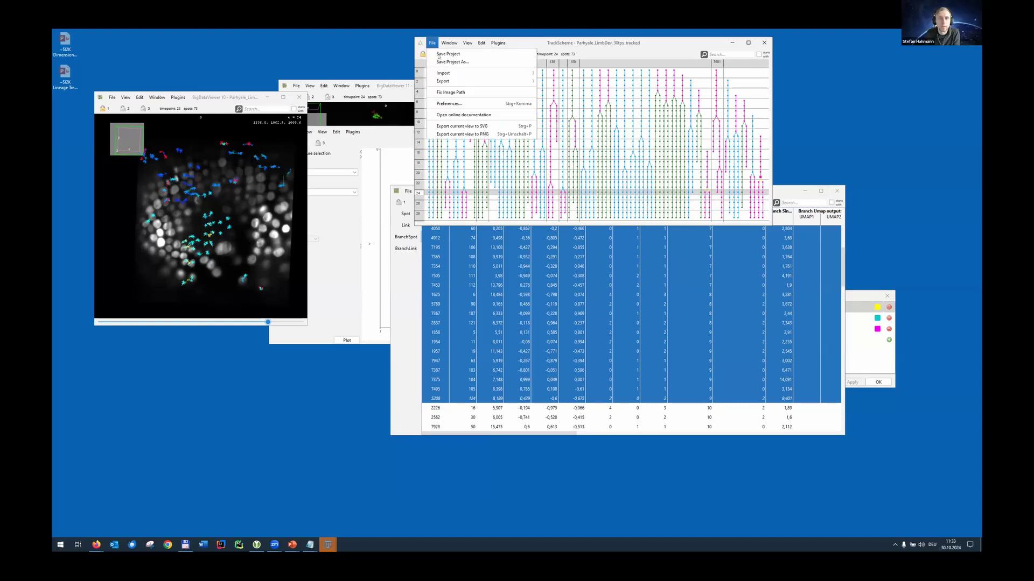
{"action": "left_click", "coordinate": [452, 104]}
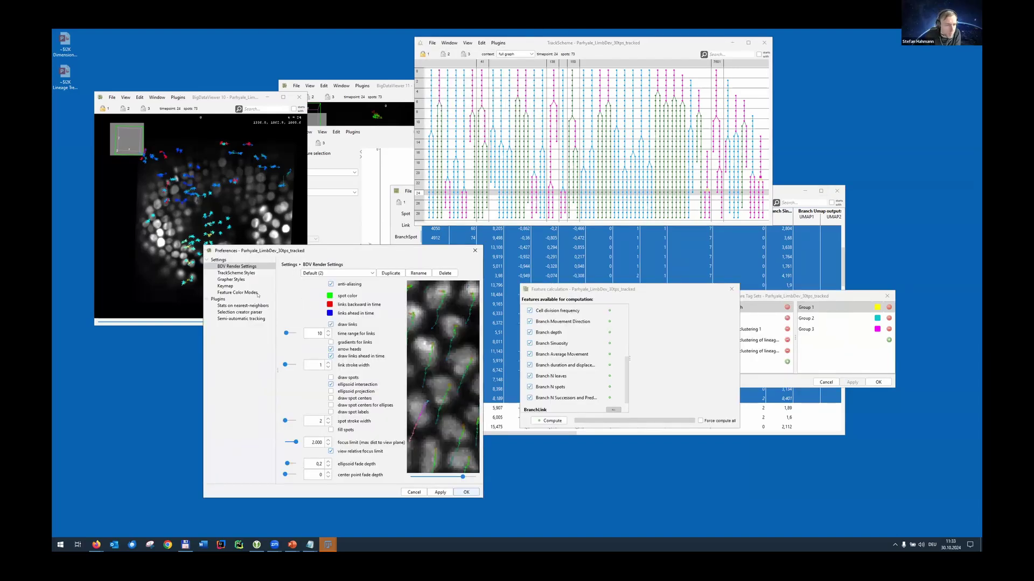
{"action": "left_click", "coordinate": [246, 293]}
{"action": "left_click", "coordinate": [316, 275]}
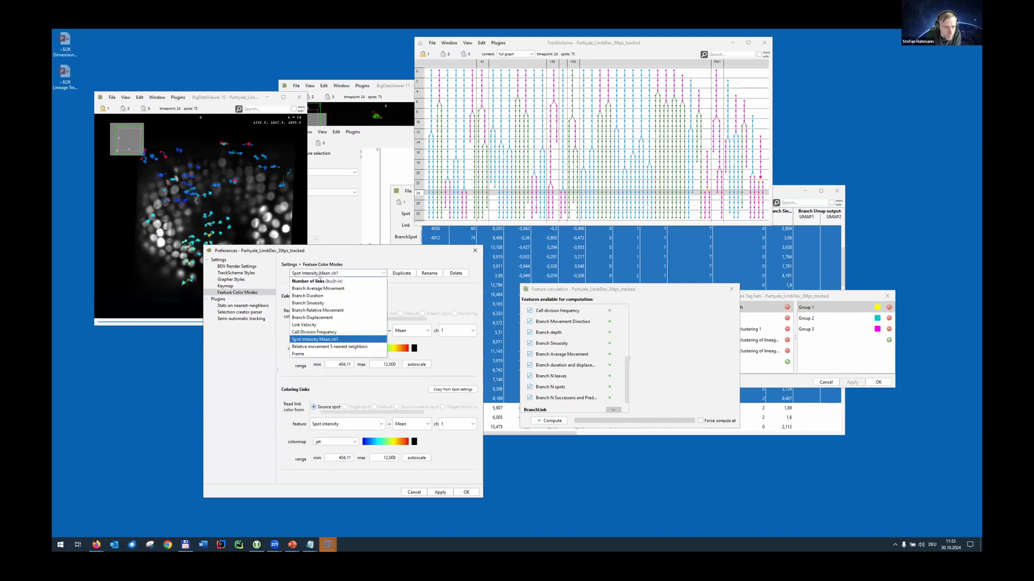
{"action": "left_click", "coordinate": [315, 275]}
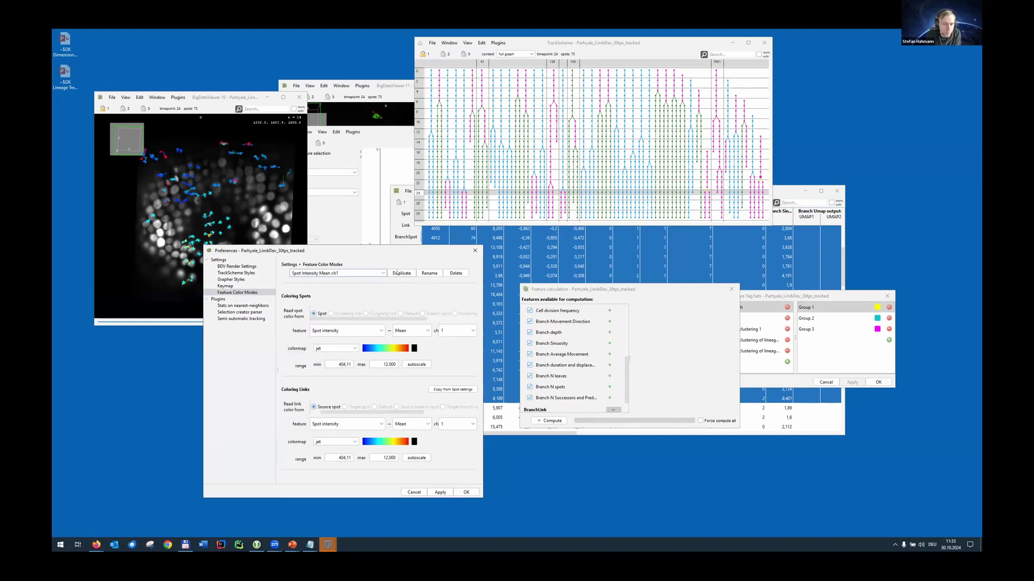
{"action": "left_click", "coordinate": [401, 273]}
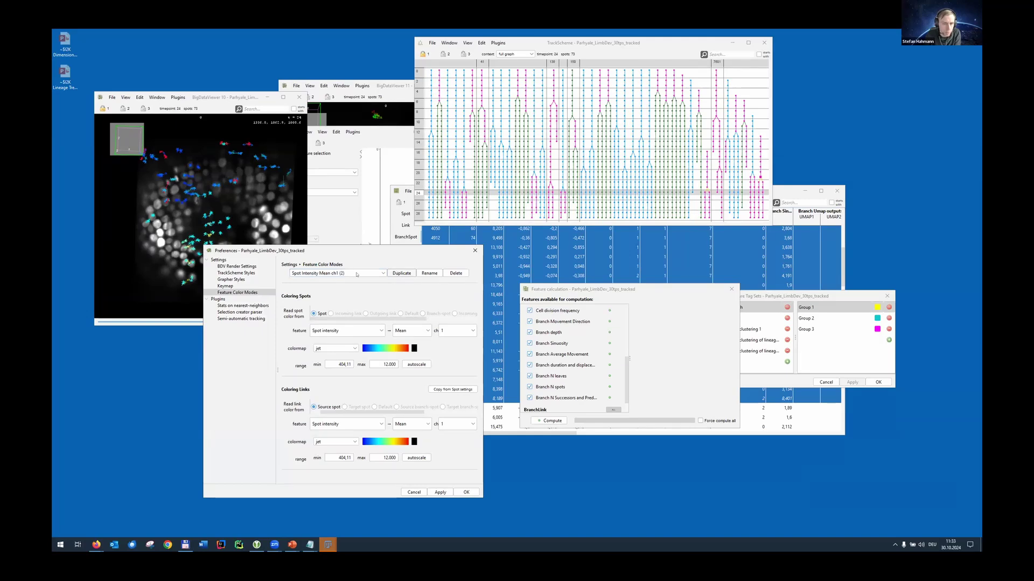
{"action": "left_click", "coordinate": [425, 274]}
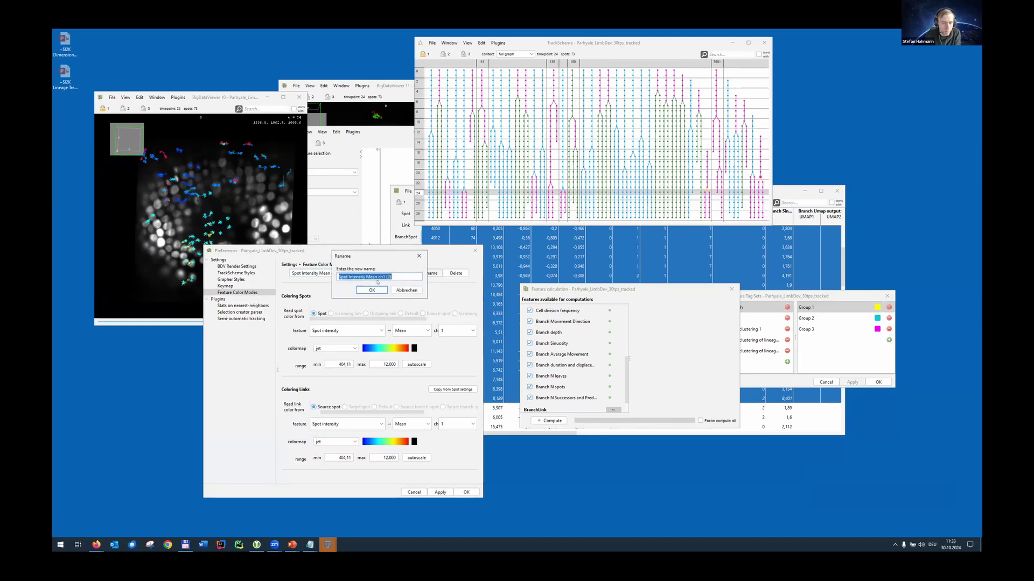
{"action": "type", "text": "Branch Length"}
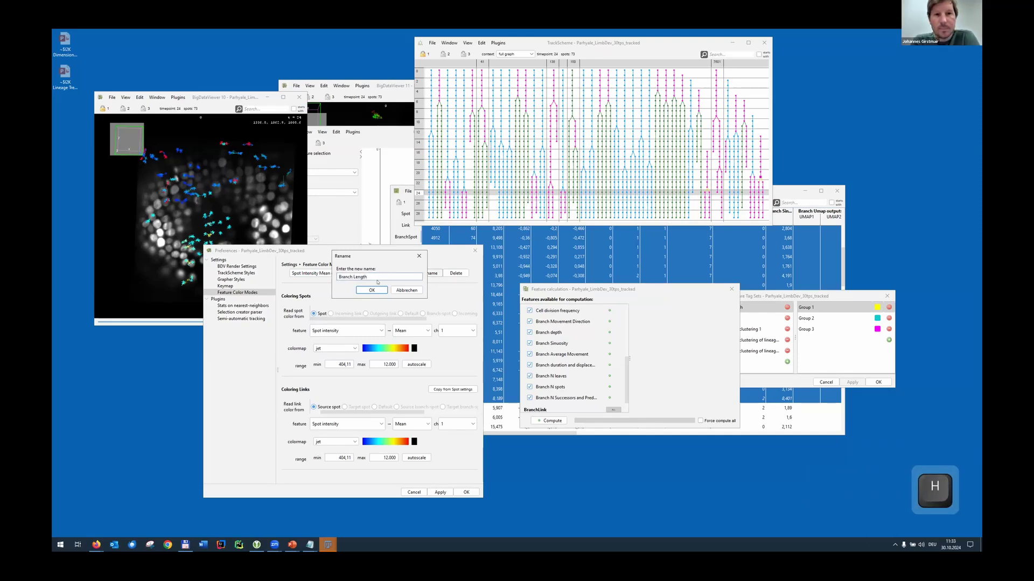
{"action": "left_click", "coordinate": [371, 290]}
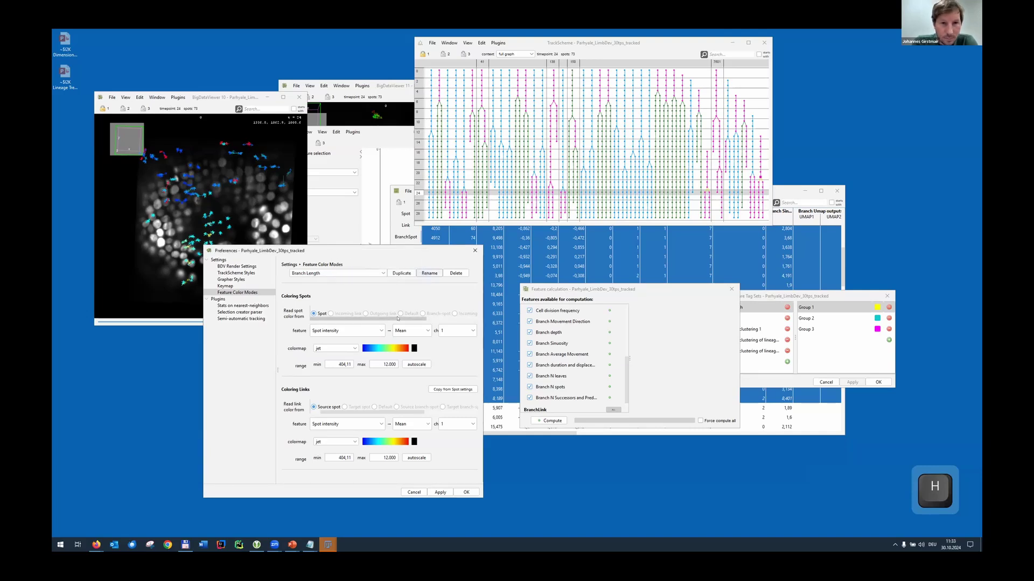
Set the spot coloring to read Branch N spots from the branch-spot and autoscale its range
{"action": "scroll", "coordinate": [424, 313], "scroll_direction": "right", "scroll_amount": 3}
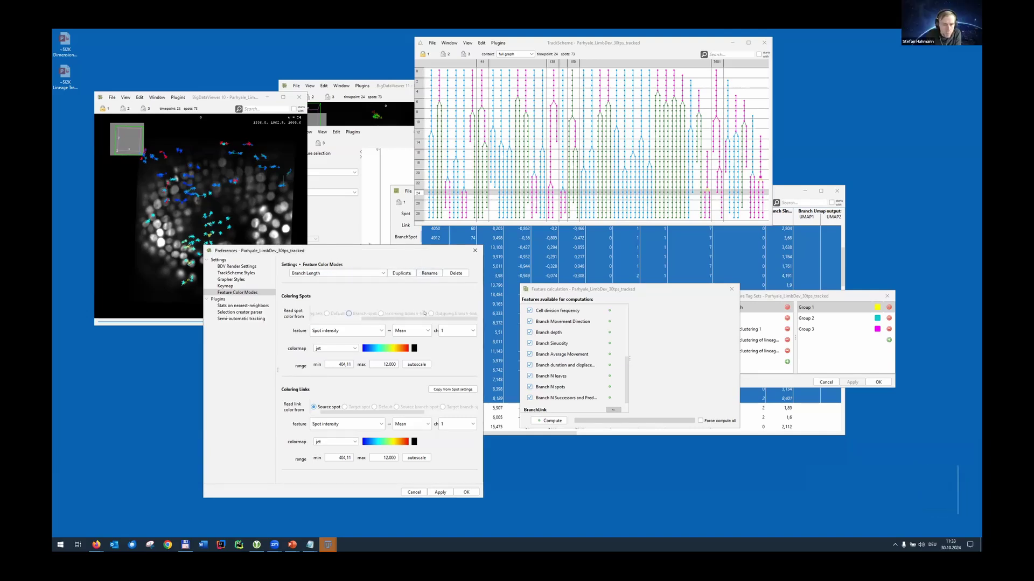
{"action": "left_click", "coordinate": [349, 313]}
{"action": "left_click", "coordinate": [347, 330]}
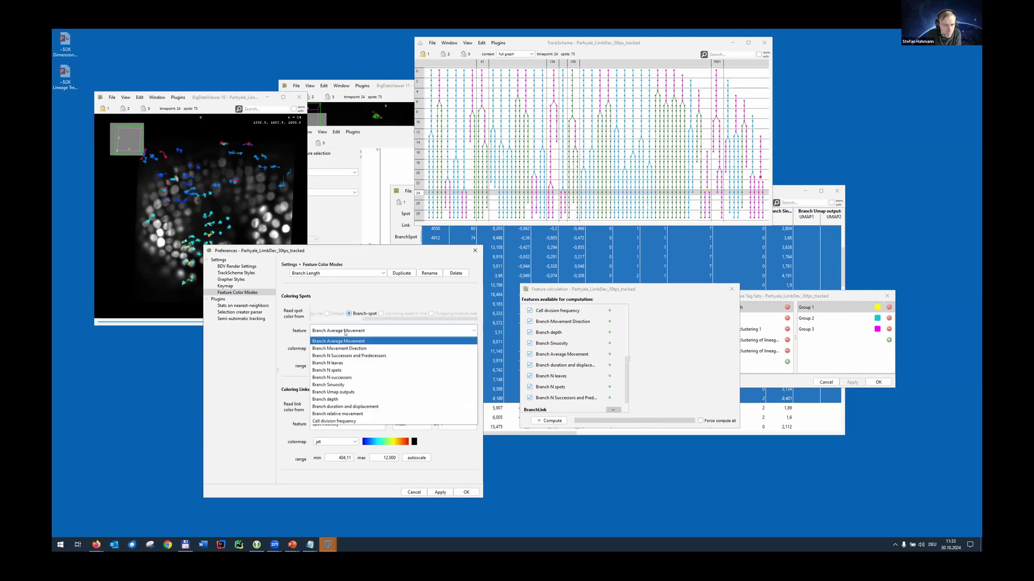
{"action": "left_click", "coordinate": [346, 370]}
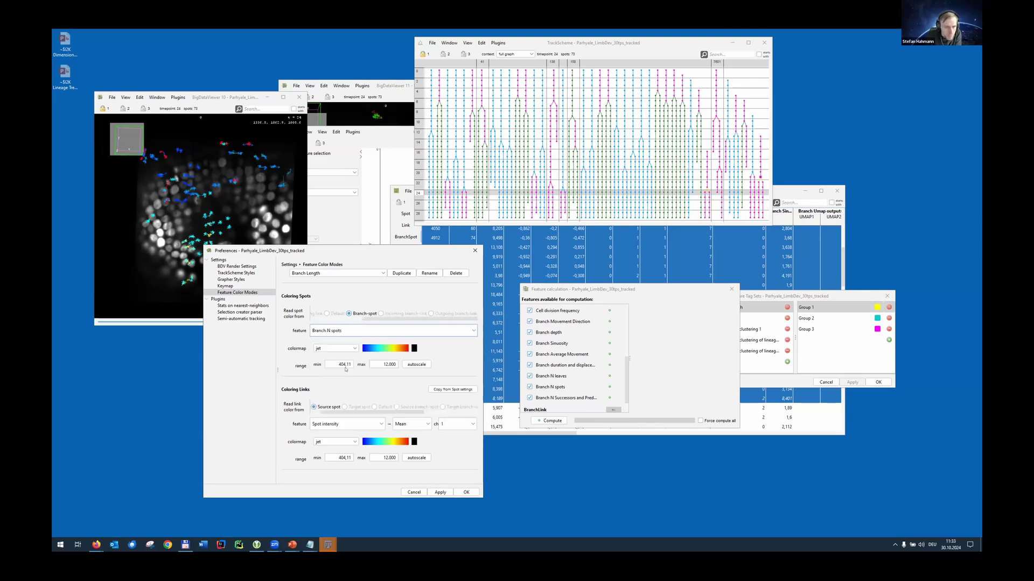
{"action": "left_click", "coordinate": [416, 365]}
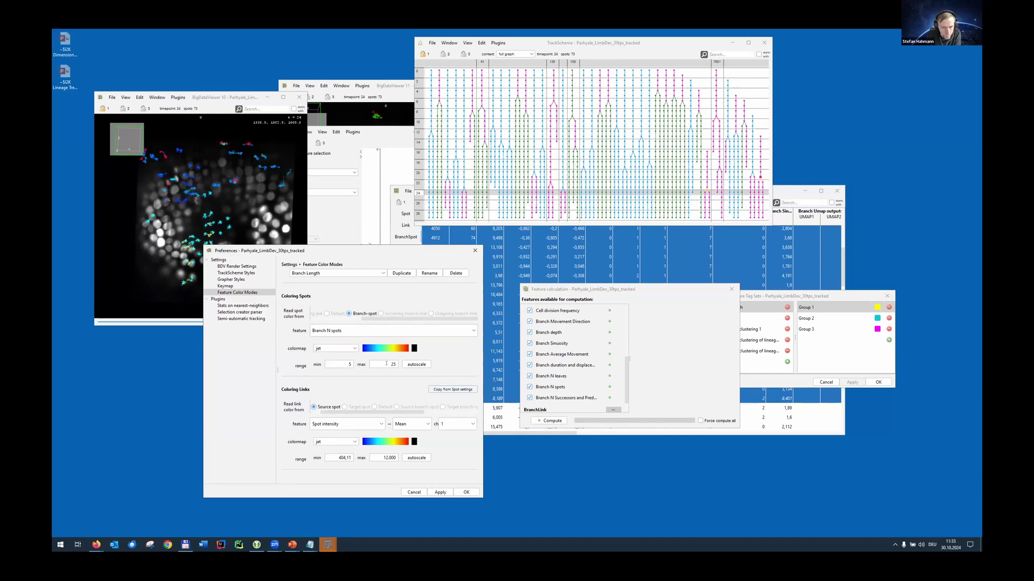
Copy the Branch N spots settings to the link coloring, apply them and close the preferences
{"action": "left_click", "coordinate": [441, 388]}
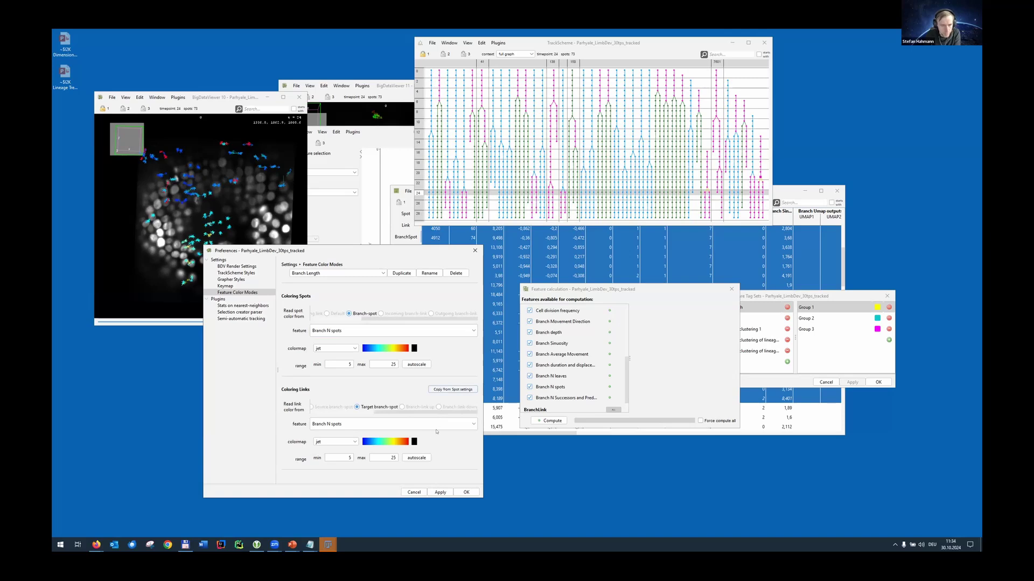
{"action": "left_click", "coordinate": [441, 491]}
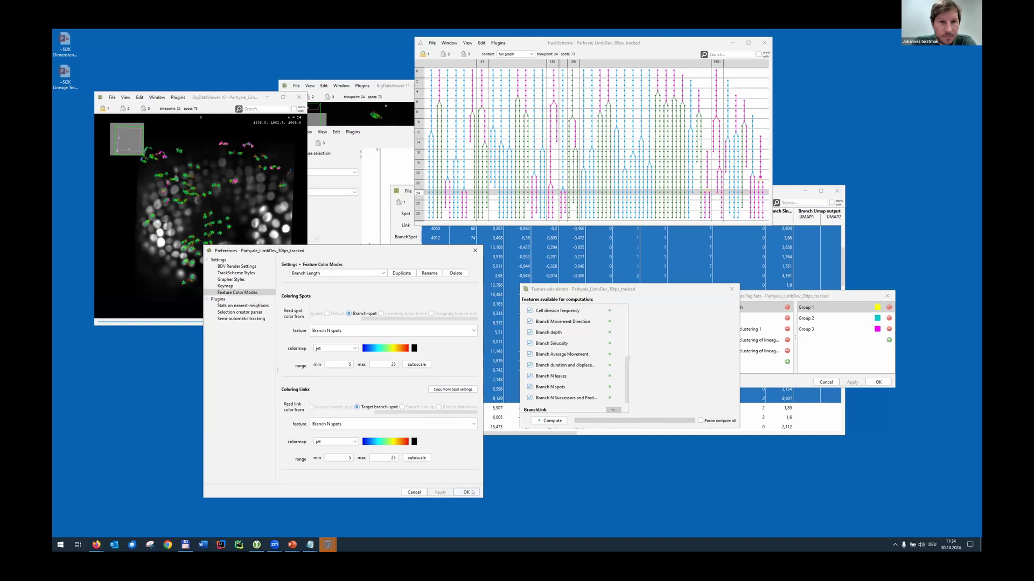
{"action": "left_click", "coordinate": [466, 492]}
Color the TrackScheme lineages with the Branch Length color mode
{"action": "left_click", "coordinate": [470, 44]}
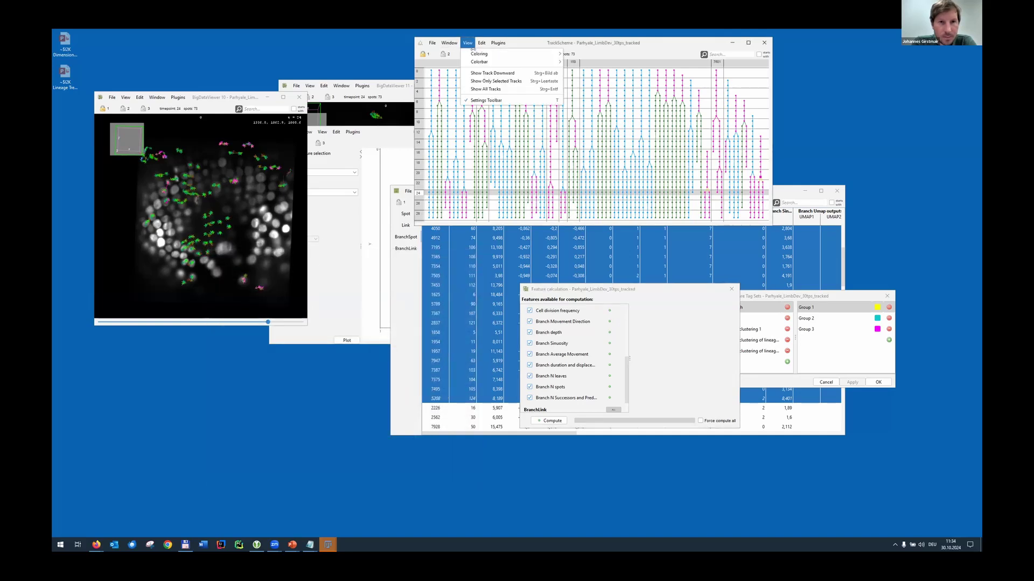
{"action": "mouse_move", "coordinate": [474, 52]}
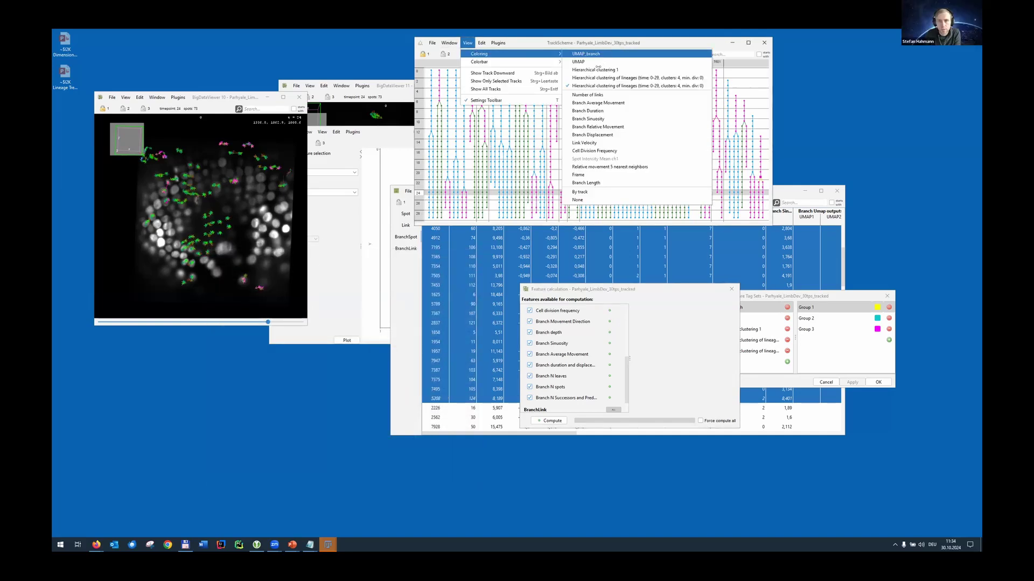
{"action": "left_click", "coordinate": [592, 180]}
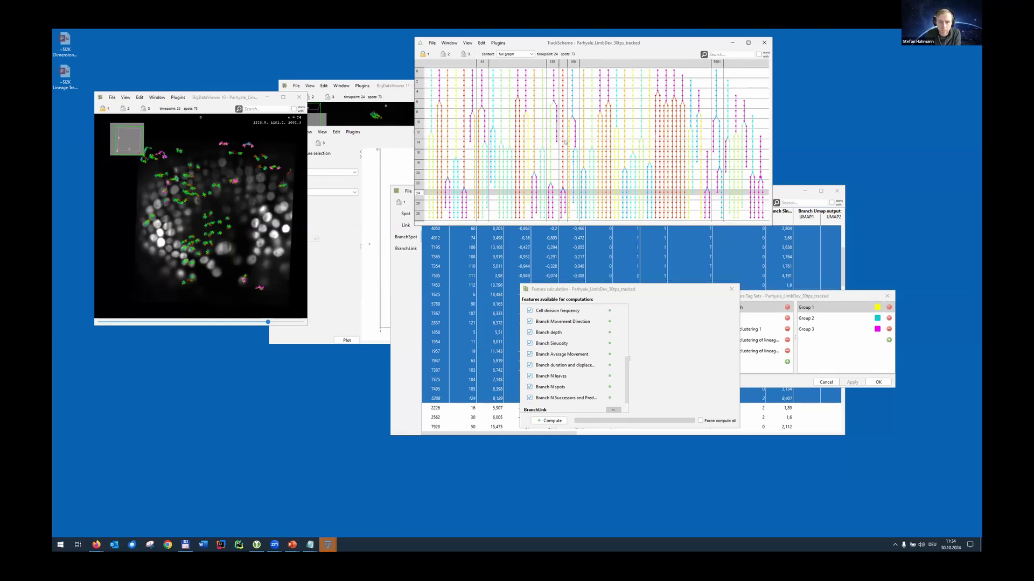
Reopen the Branch Length color mode and set its spot colormap to algae after trying parula, viridis and seismic
{"action": "left_click", "coordinate": [432, 43]}
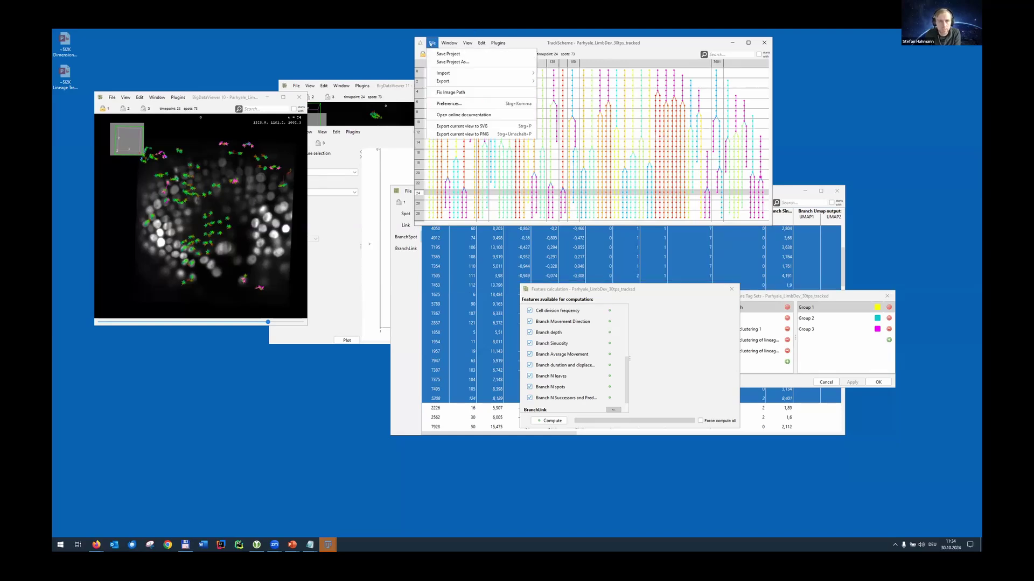
{"action": "left_click", "coordinate": [448, 103]}
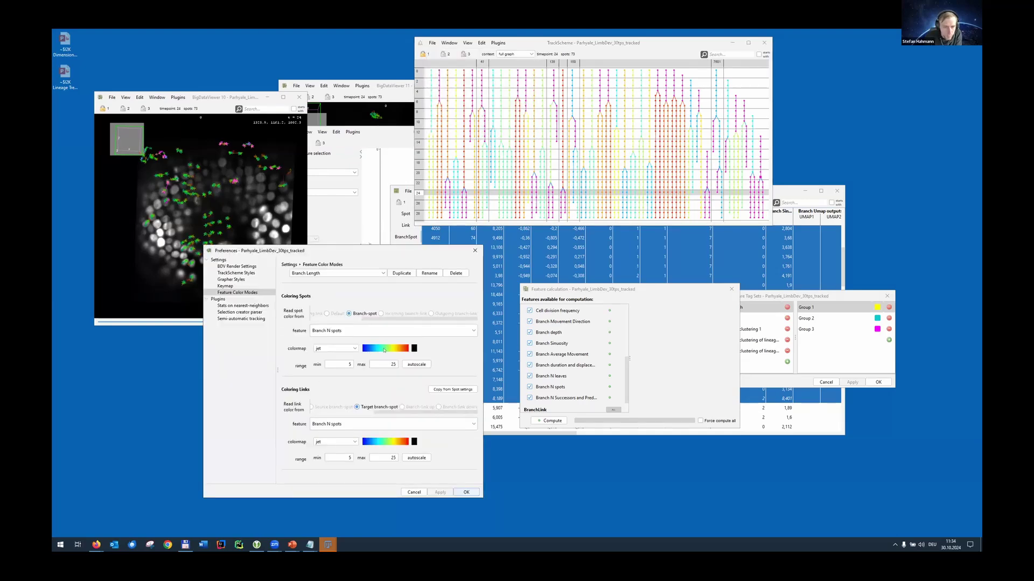
{"action": "left_click", "coordinate": [350, 348]}
{"action": "left_click", "coordinate": [340, 365]}
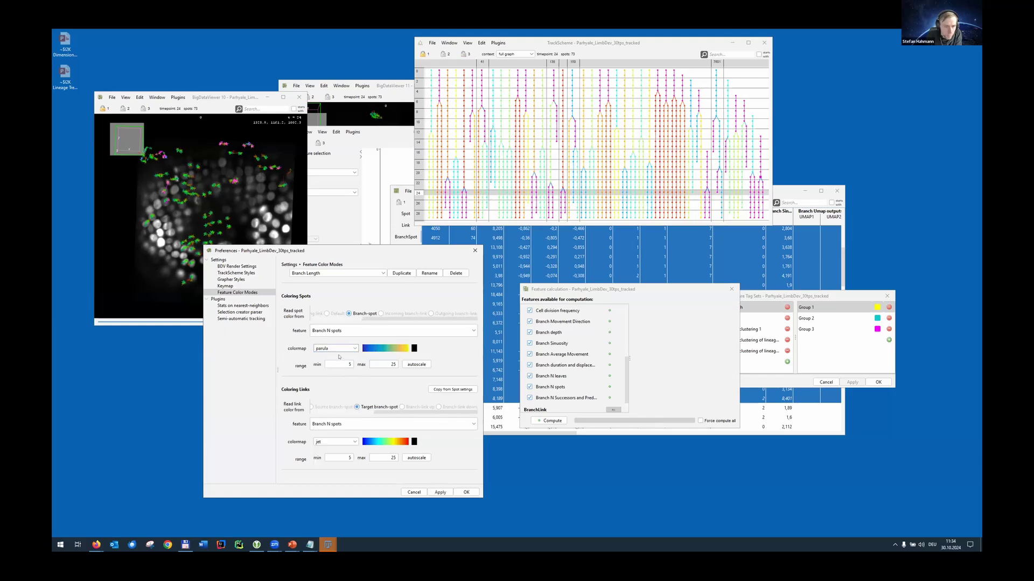
{"action": "left_click", "coordinate": [340, 350]}
{"action": "left_click", "coordinate": [334, 371]}
{"action": "left_click", "coordinate": [334, 351]}
{"action": "left_click", "coordinate": [334, 377]}
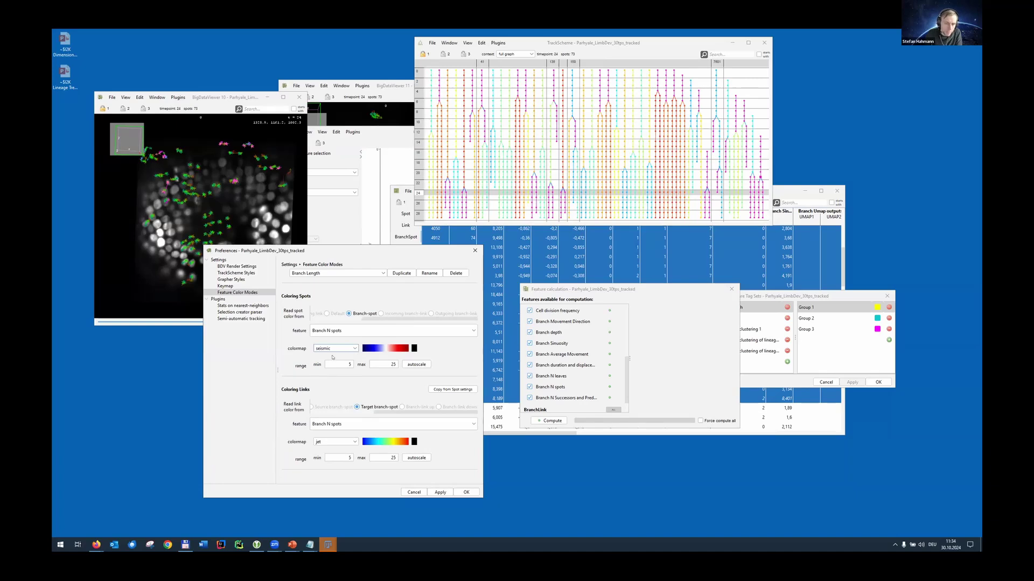
{"action": "left_click", "coordinate": [334, 350]}
{"action": "key", "text": "Down"}
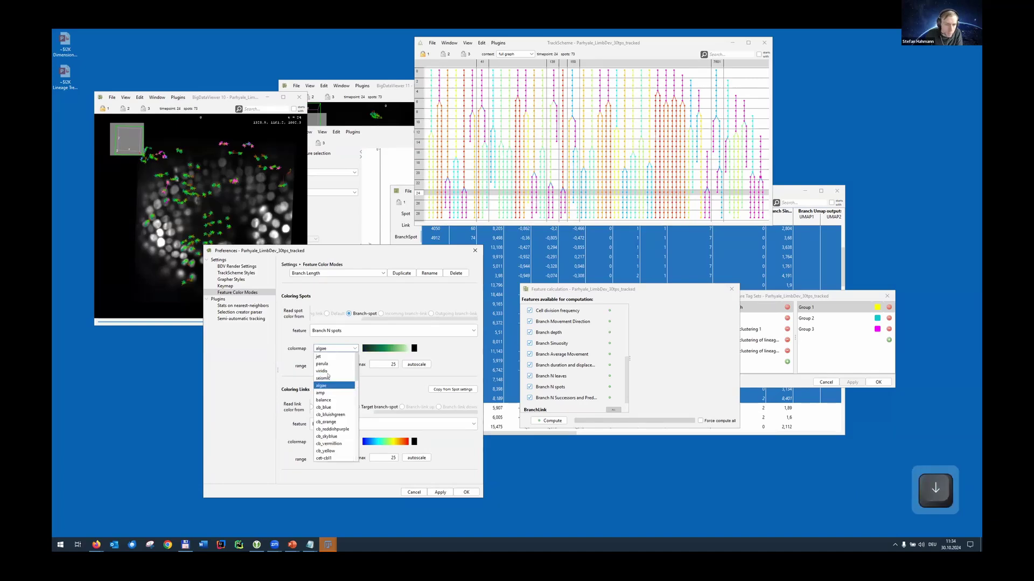
{"action": "key", "text": "Return"}
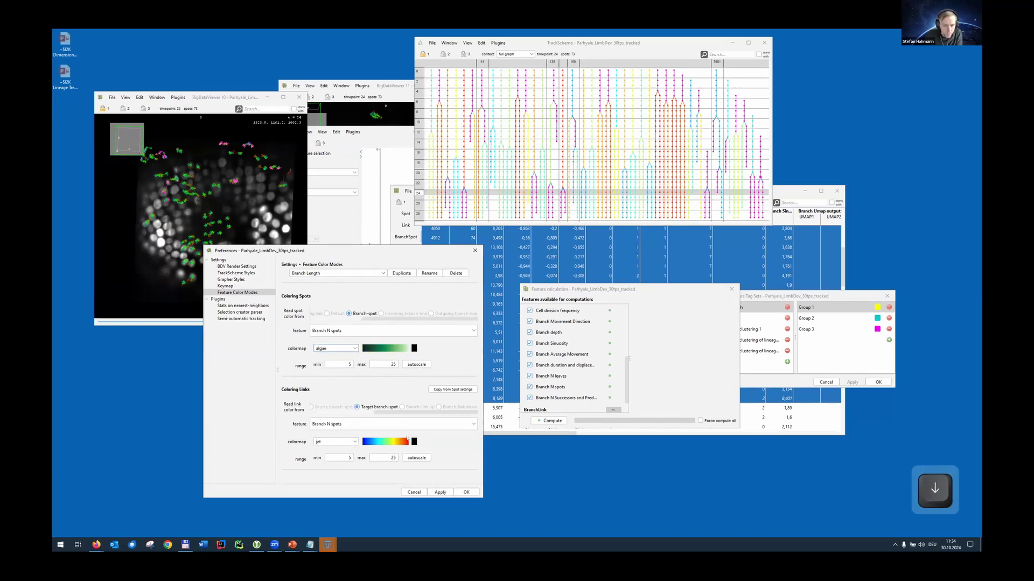
Copy the algae colormap from the spot settings to the link coloring, apply the change and close the preferences
{"action": "left_click", "coordinate": [452, 389]}
{"action": "left_click", "coordinate": [440, 493]}
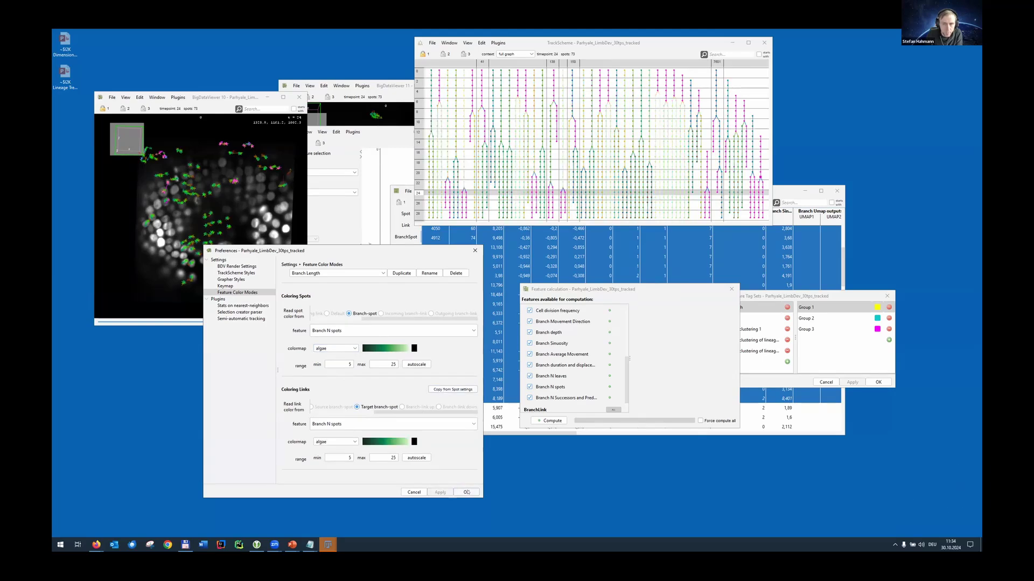
{"action": "left_click", "coordinate": [466, 492]}
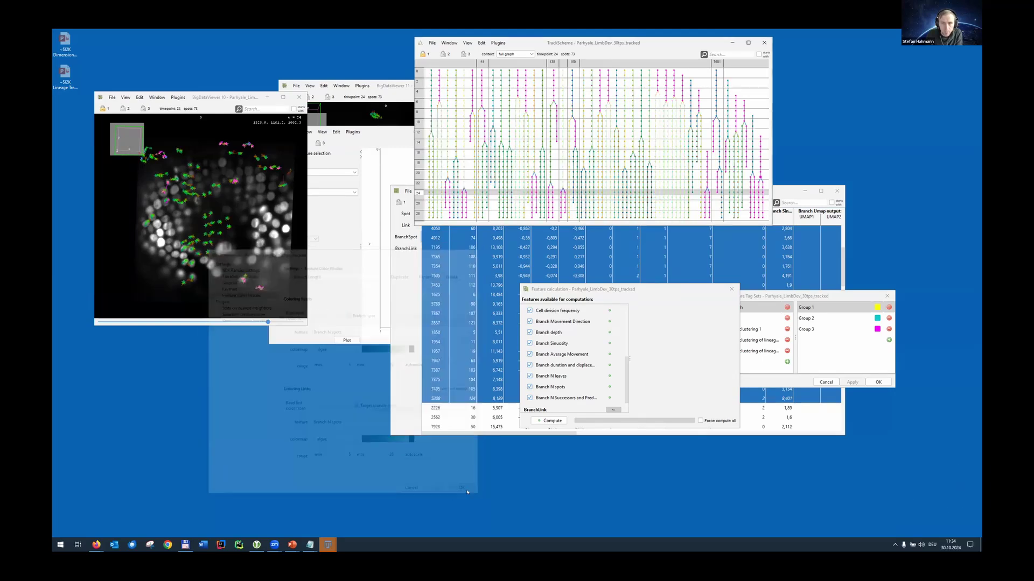
Clear the track selection in TrackScheme and color the BigDataViewer by Branch Length
{"action": "left_click", "coordinate": [529, 208]}
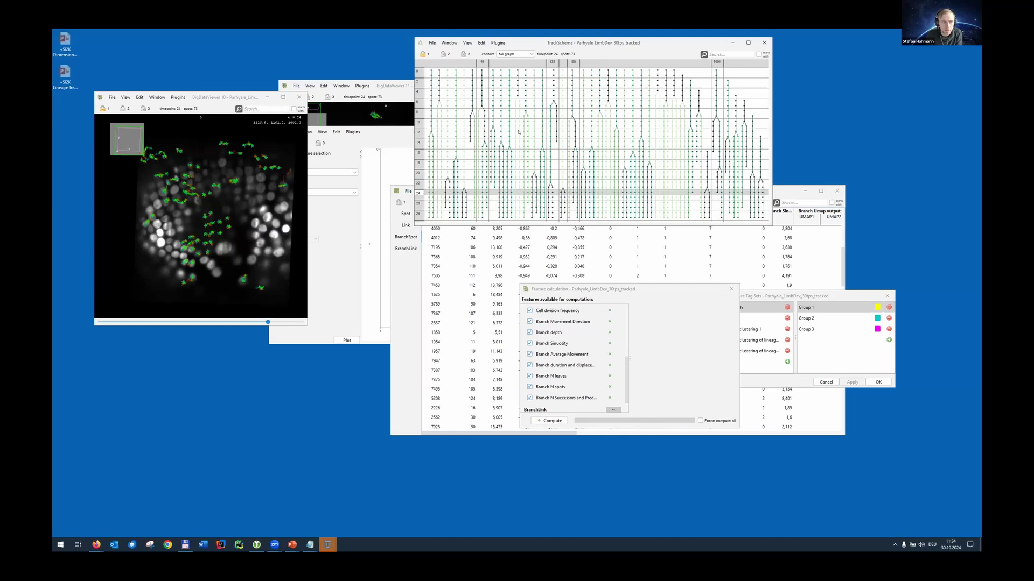
{"action": "left_click", "coordinate": [126, 97]}
{"action": "mouse_move", "coordinate": [134, 107]}
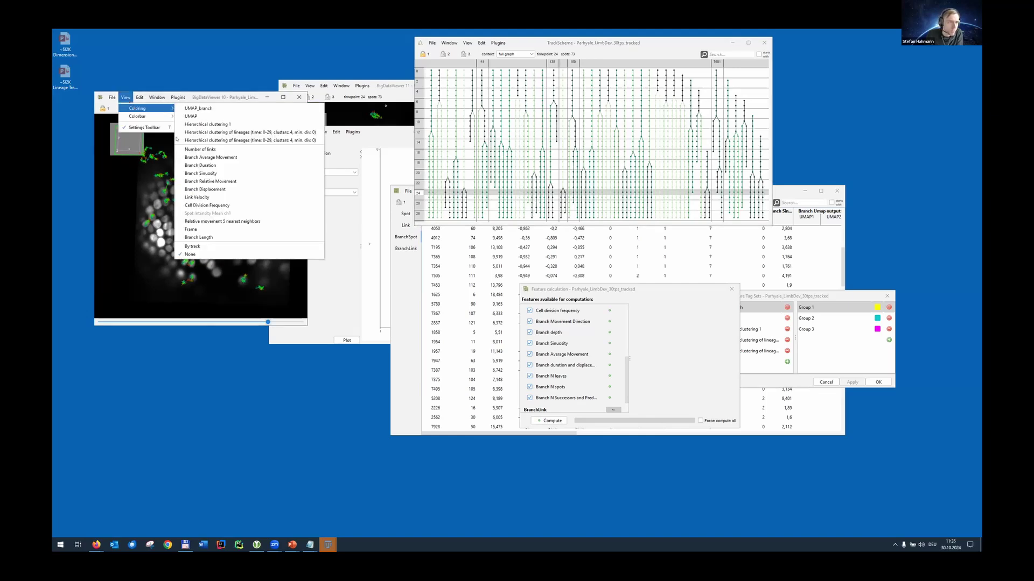
{"action": "left_click", "coordinate": [199, 236]}
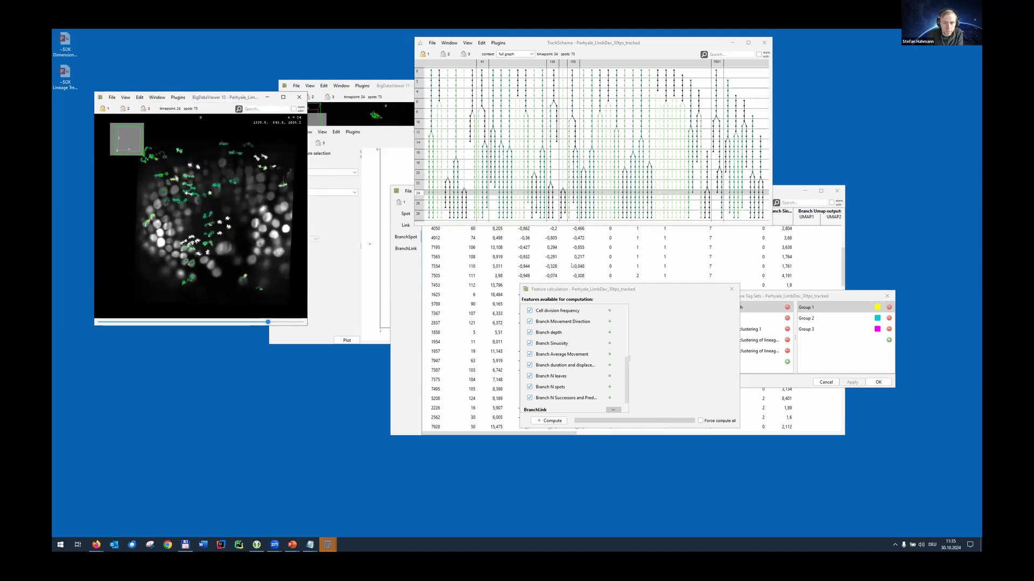
Bring the data table forward and select the BranchSpot row labelled 2837
{"action": "left_click", "coordinate": [797, 194]}
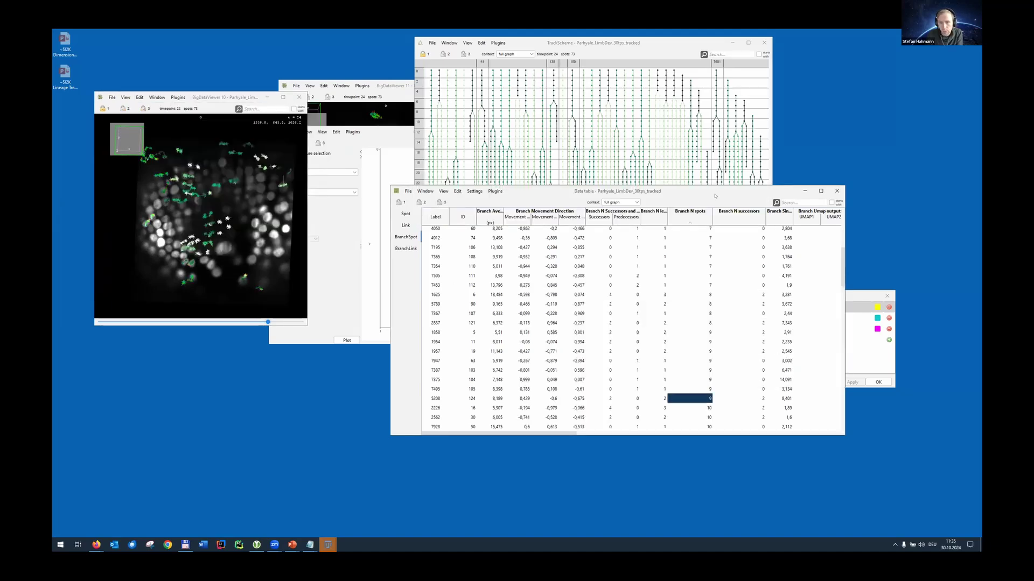
{"action": "left_click", "coordinate": [440, 192]}
{"action": "mouse_move", "coordinate": [454, 203]}
{"action": "left_click", "coordinate": [527, 331]}
{"action": "left_click", "coordinate": [595, 323]}
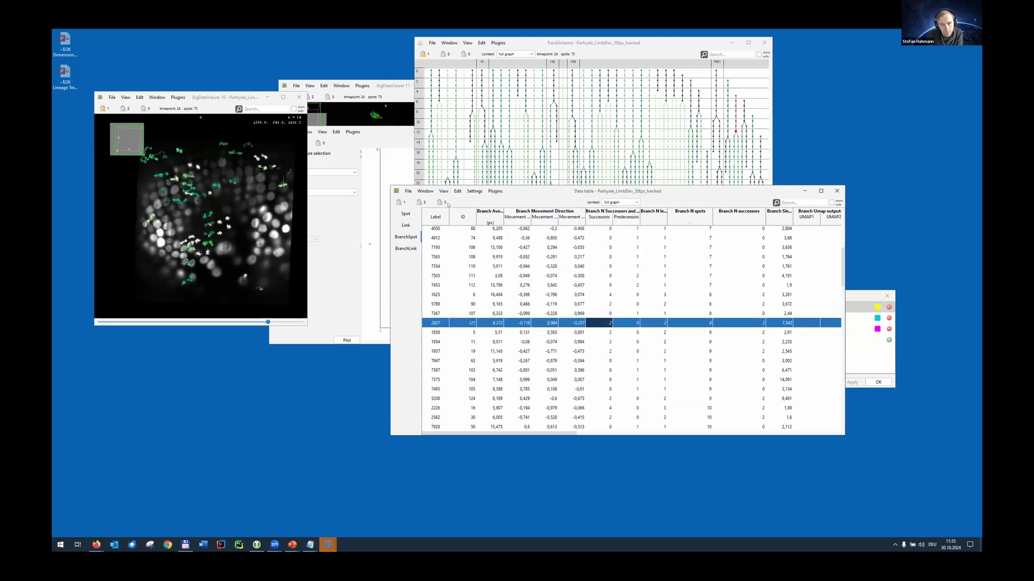
{"action": "left_click", "coordinate": [409, 237]}
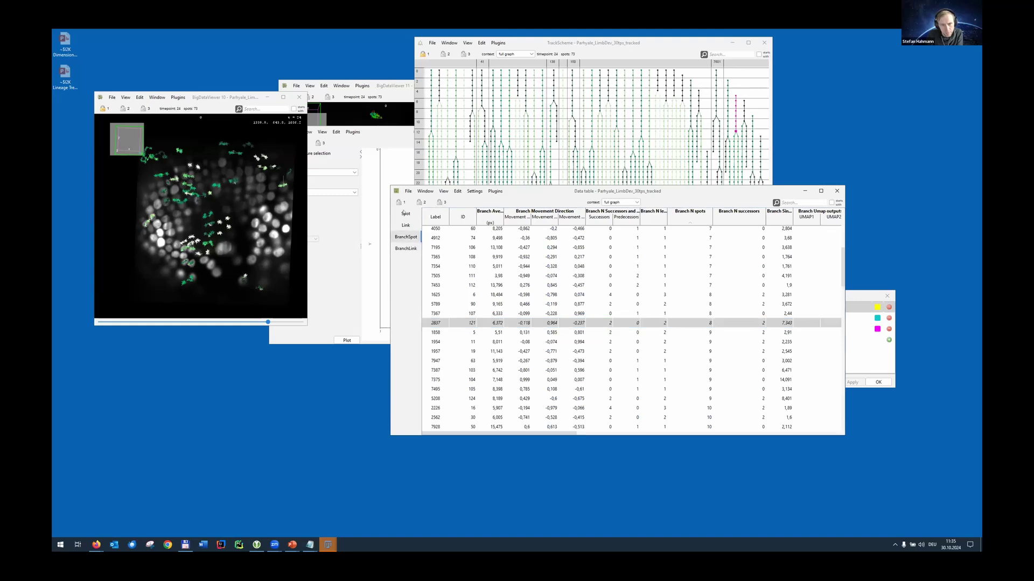
Show the Spot table, place its window below the TrackScheme and clear the track selection
{"action": "left_click", "coordinate": [404, 214]}
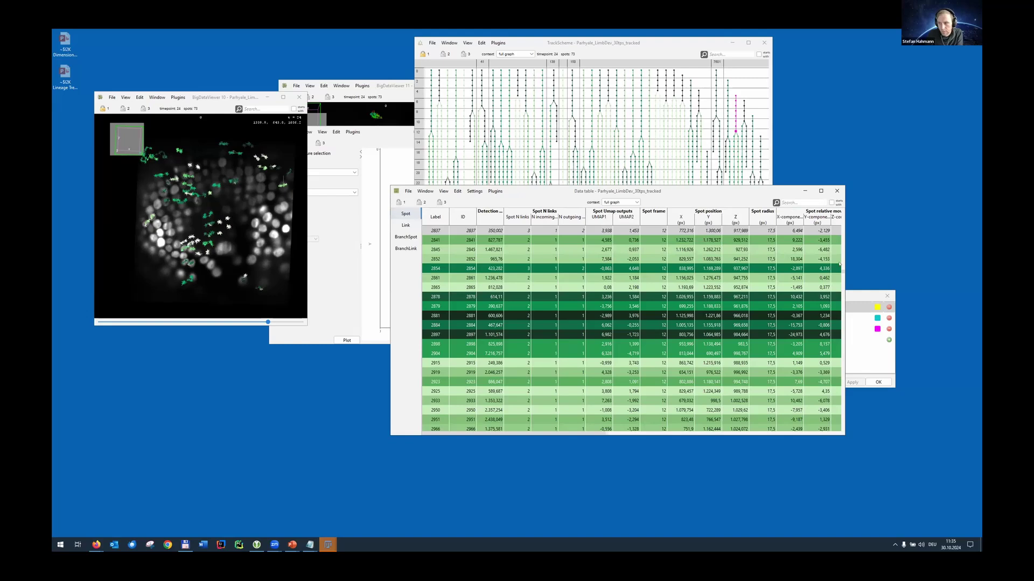
{"action": "left_click_drag", "start_coordinate": [840, 272], "coordinate": [843, 263]}
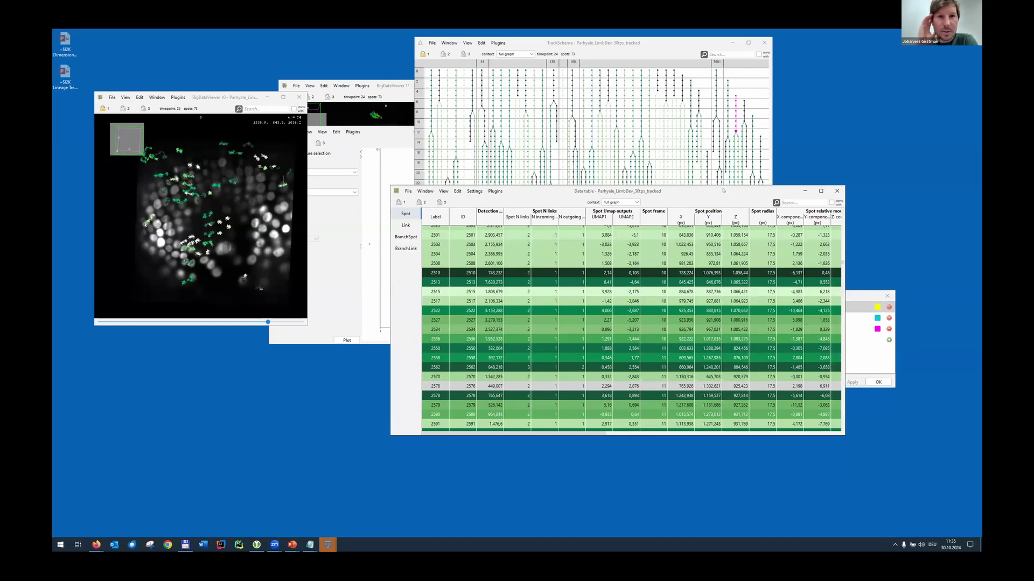
{"action": "left_click_drag", "start_coordinate": [650, 235], "coordinate": [650, 235]}
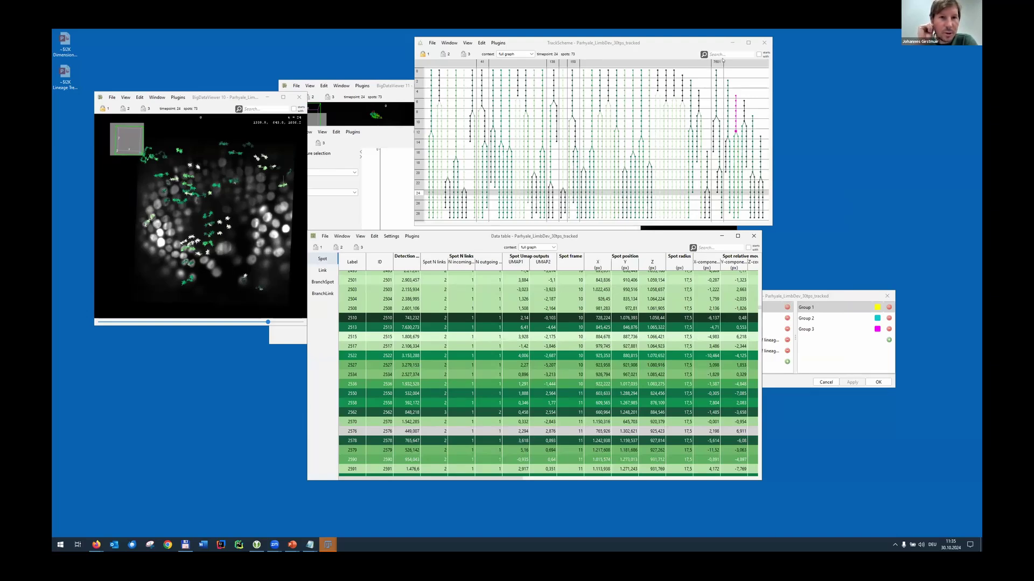
{"action": "left_click", "coordinate": [744, 92]}
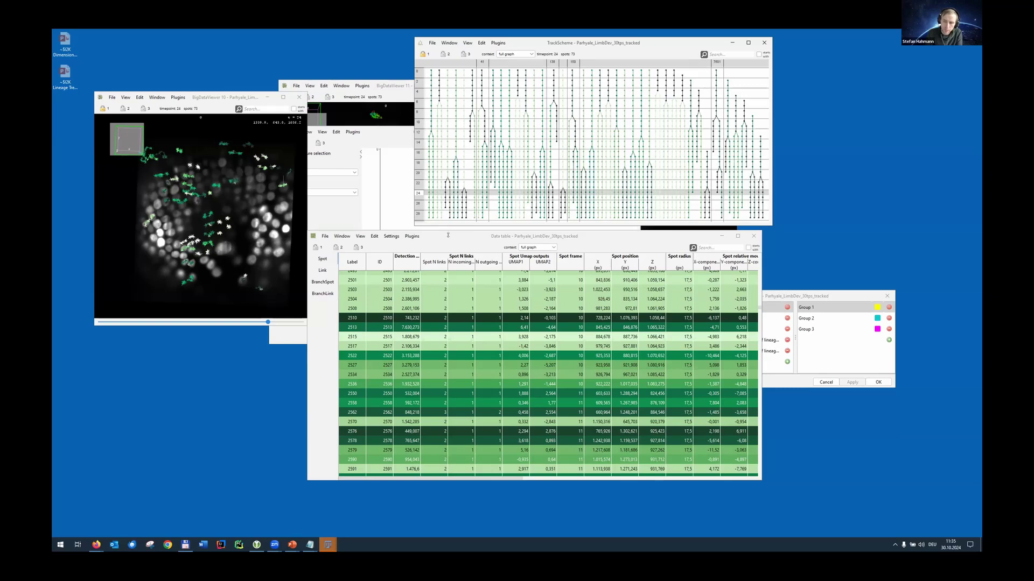
{"action": "left_click", "coordinate": [442, 235]}
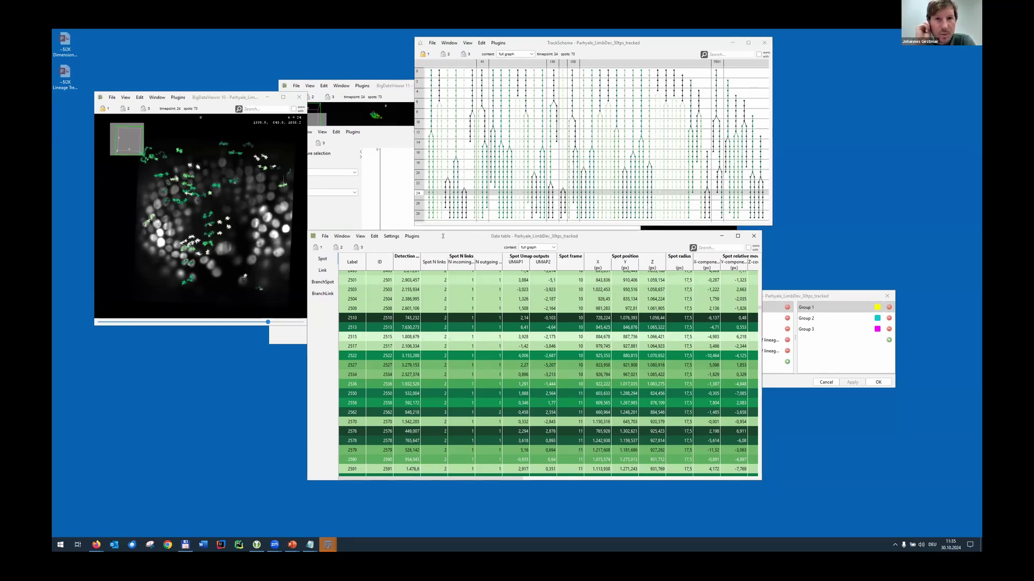
{"action": "left_click_drag", "start_coordinate": [442, 236], "coordinate": [432, 235]}
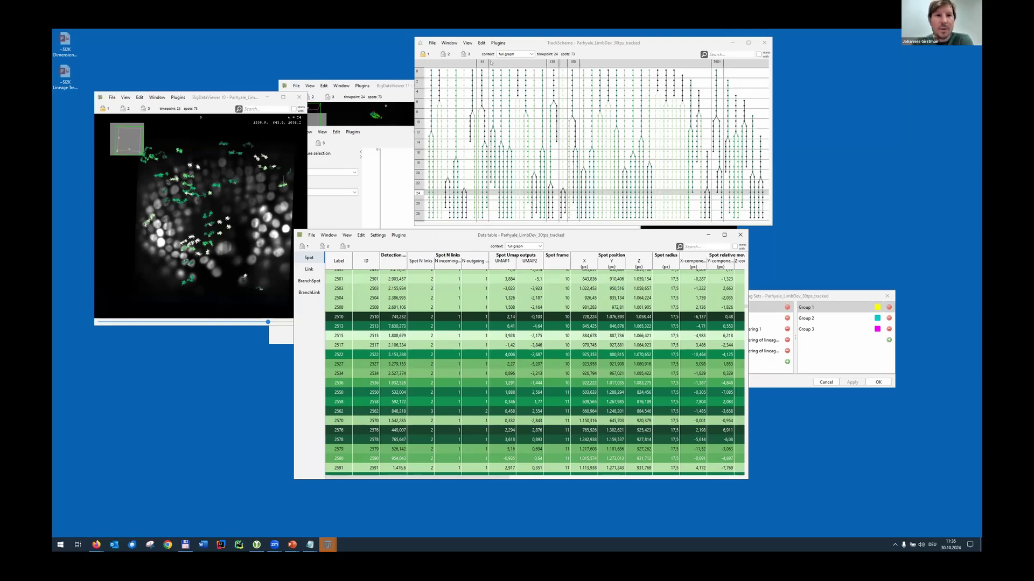
Enlarge the data table window to fit more of the Spot feature columns
{"action": "left_click", "coordinate": [497, 43]}
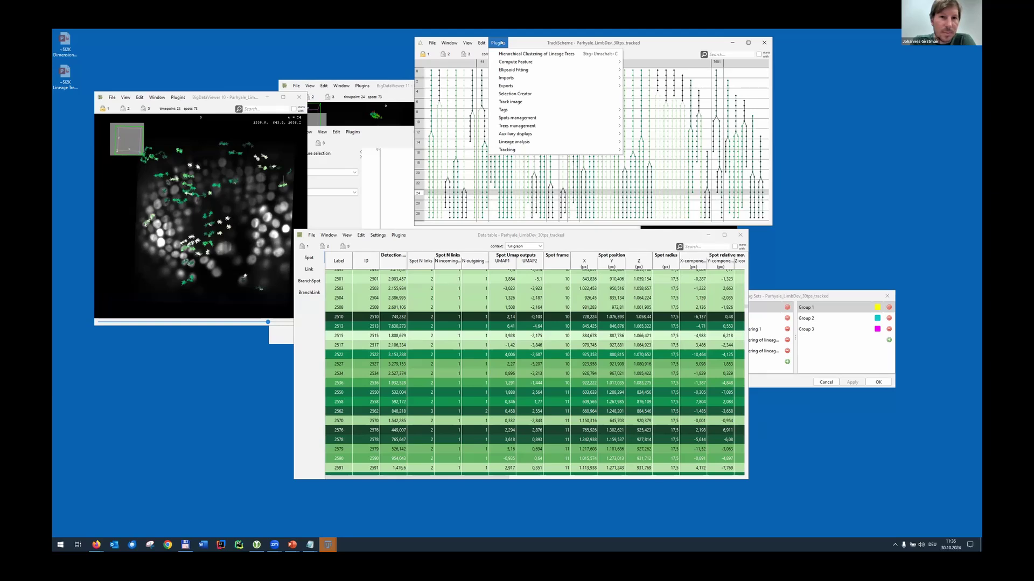
{"action": "left_click", "coordinate": [499, 42]}
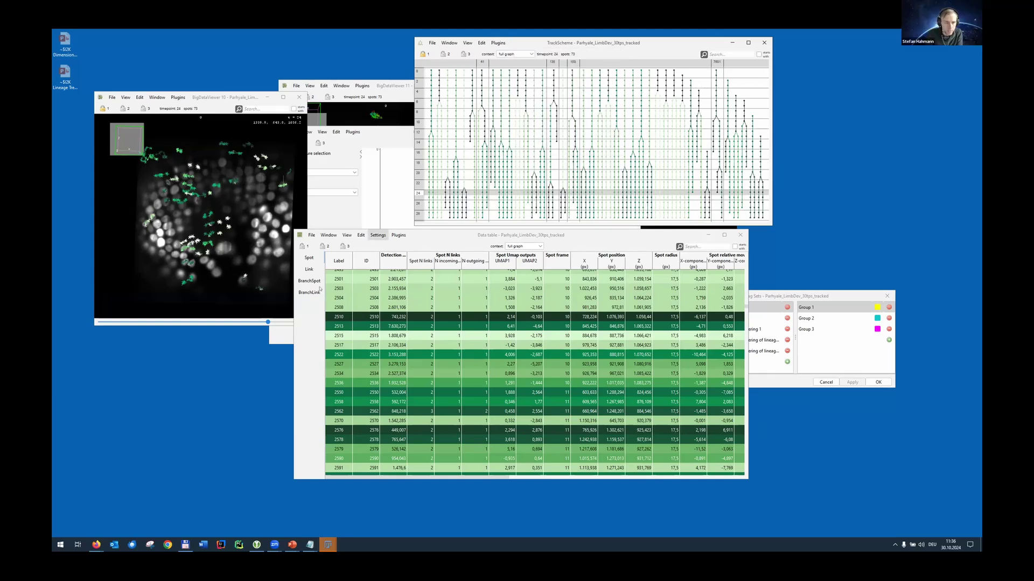
{"action": "left_click", "coordinate": [308, 258]}
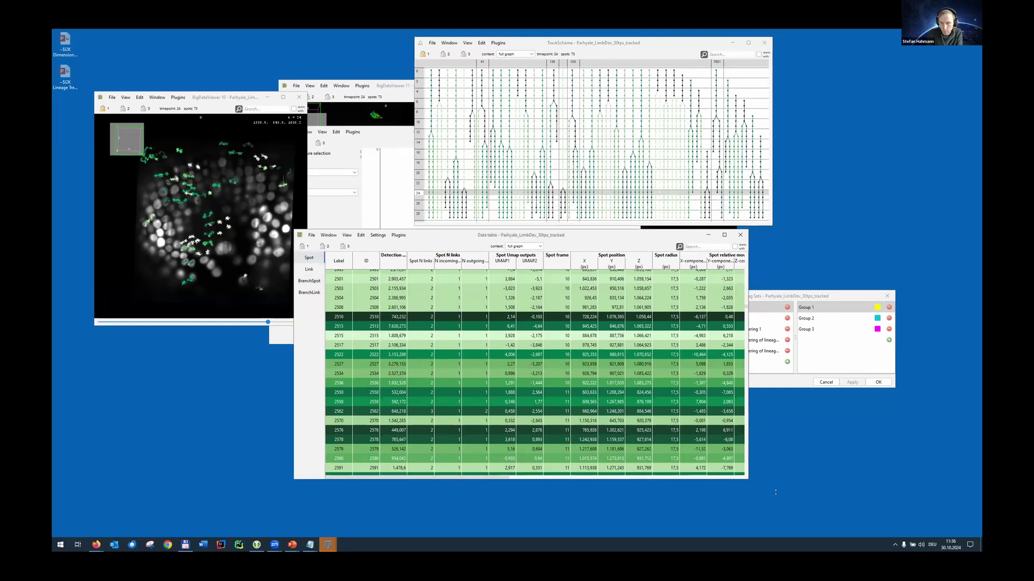
{"action": "left_click_drag", "start_coordinate": [775, 492], "coordinate": [800, 493]}
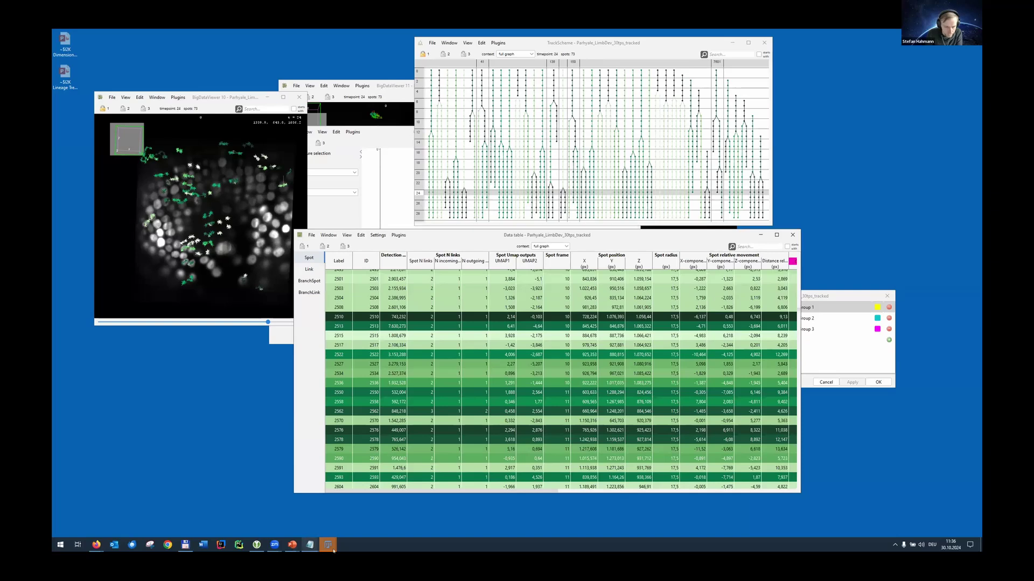
Compute the Track N spots feature for the spots and return to the data table
{"action": "mouse_move", "coordinate": [328, 545]}
{"action": "left_click", "coordinate": [443, 514]}
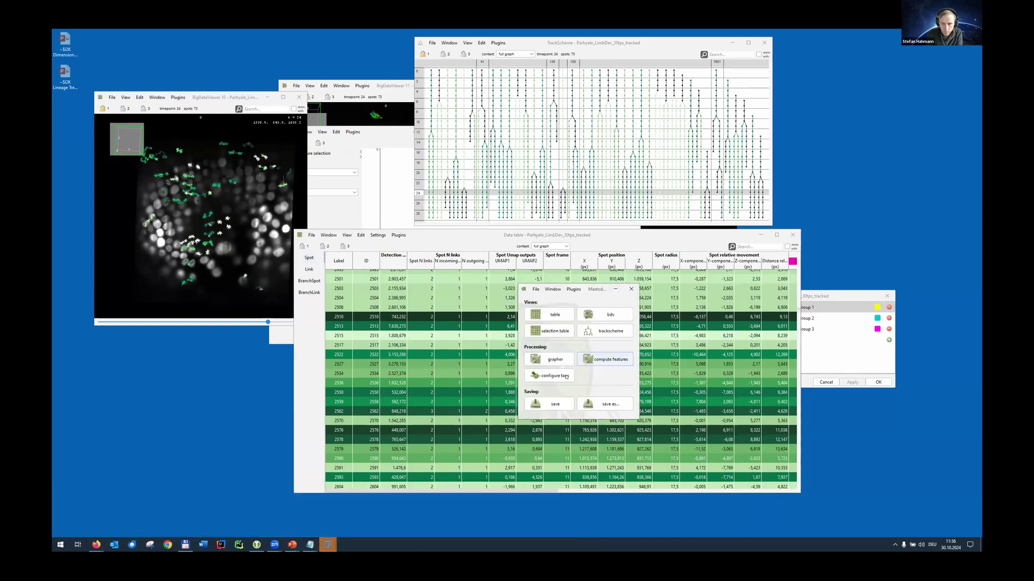
{"action": "left_click", "coordinate": [596, 364]}
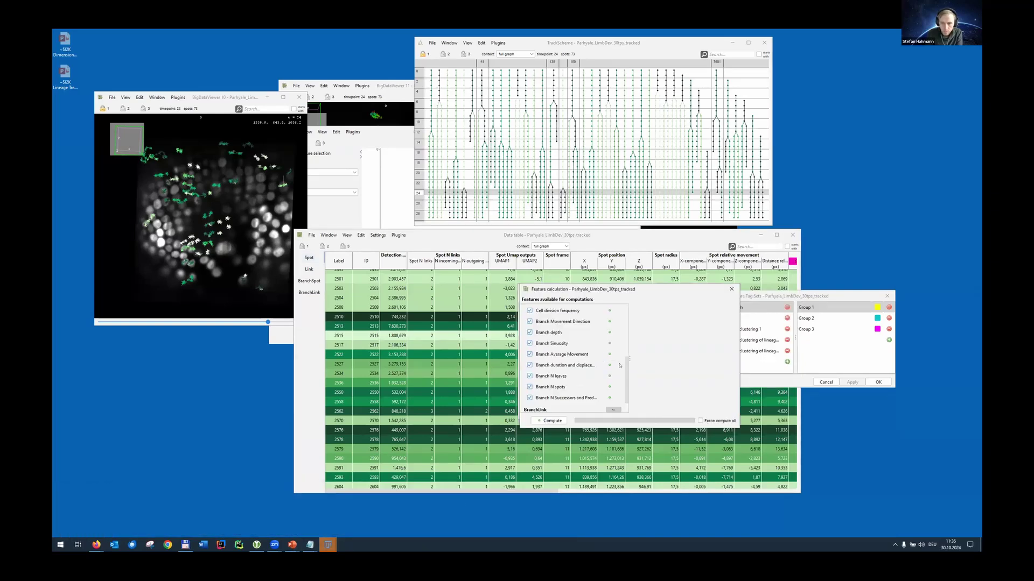
{"action": "scroll", "coordinate": [624, 369], "scroll_direction": "up", "scroll_amount": 10}
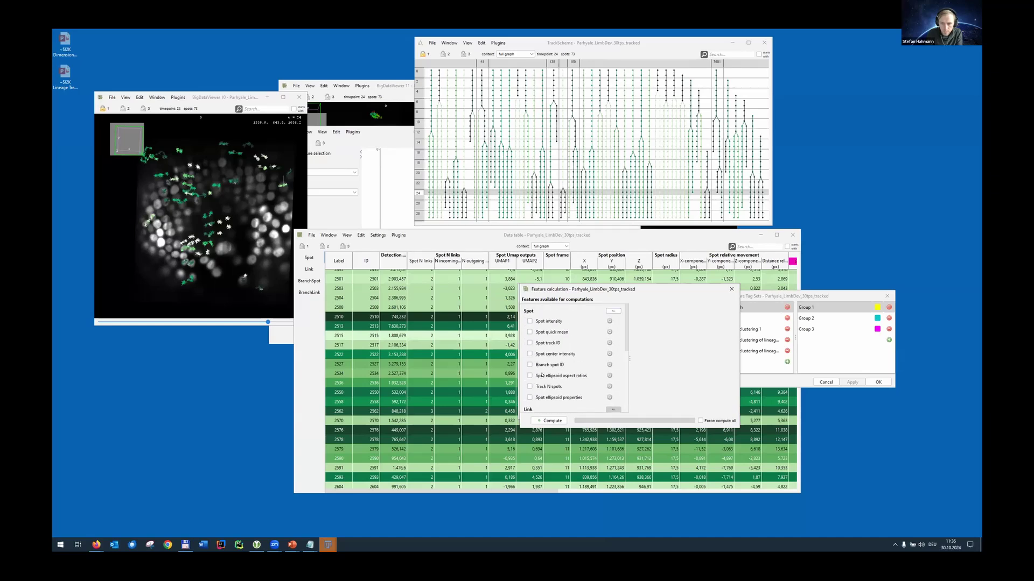
{"action": "left_click", "coordinate": [530, 386]}
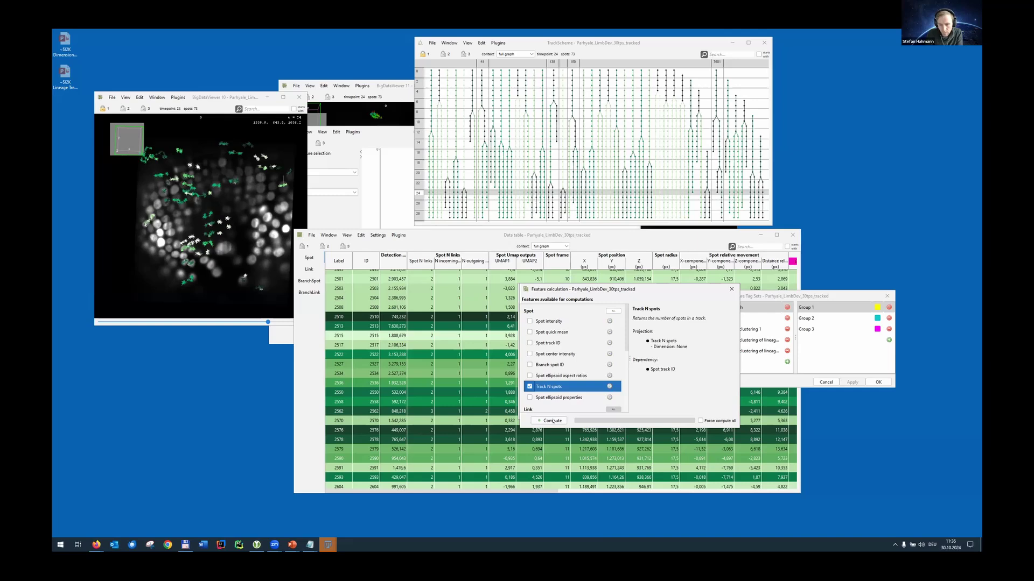
{"action": "left_click", "coordinate": [553, 421]}
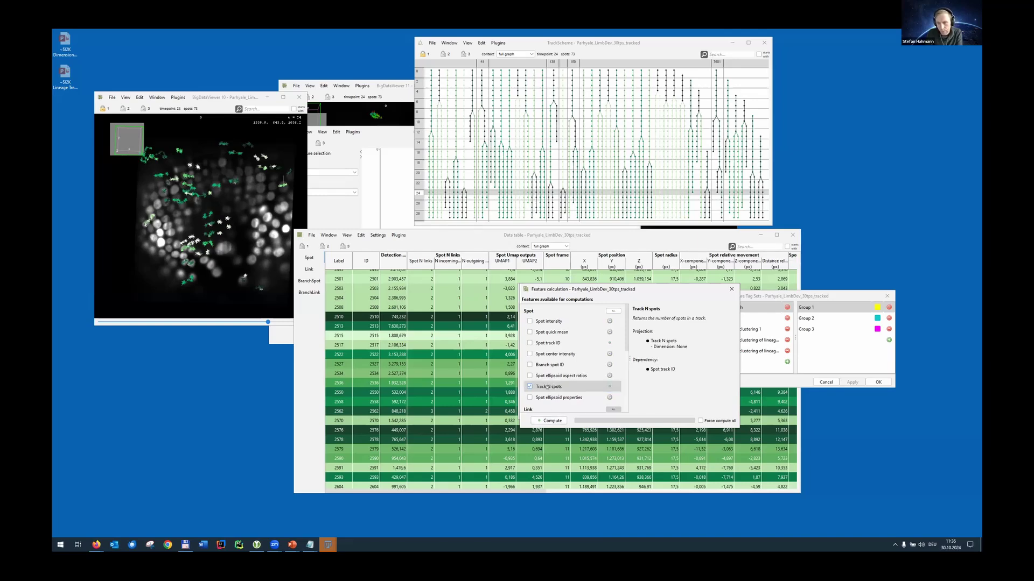
{"action": "left_click", "coordinate": [607, 231]}
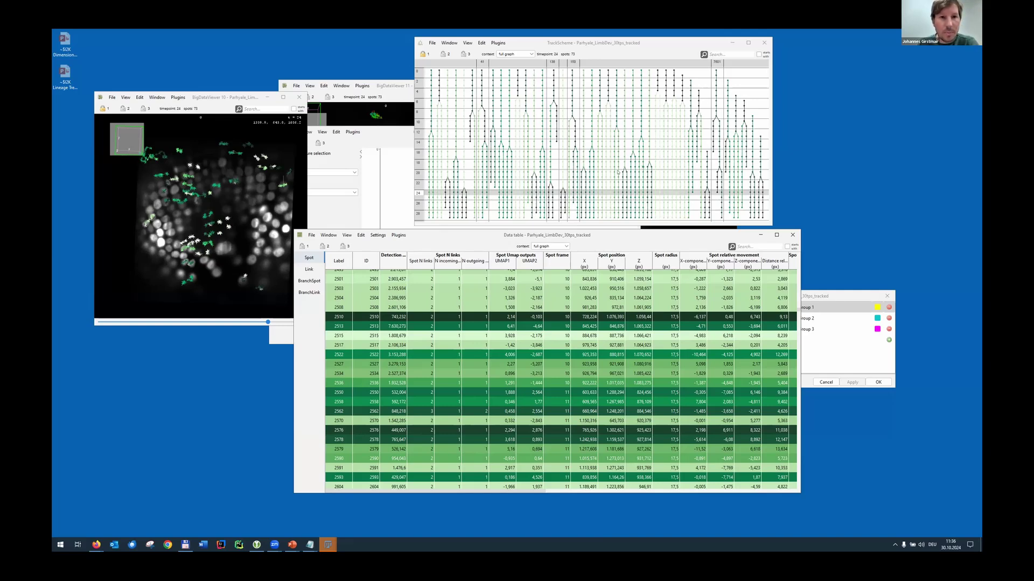
Export the Spot table as a CSV file to the Desktop under the suggested name MastodonTable.csv
{"action": "left_click", "coordinate": [312, 235]}
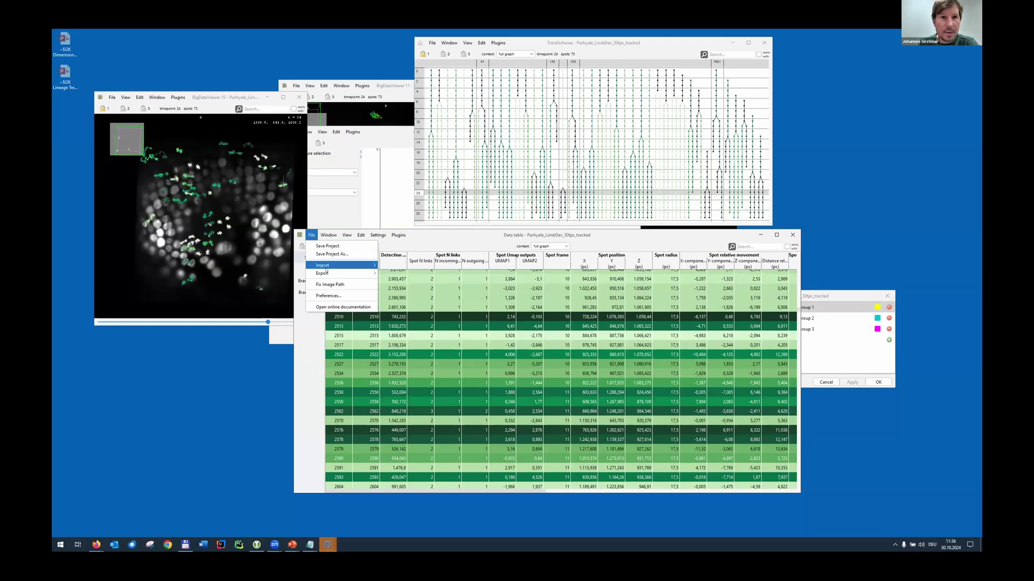
{"action": "mouse_move", "coordinate": [334, 272]}
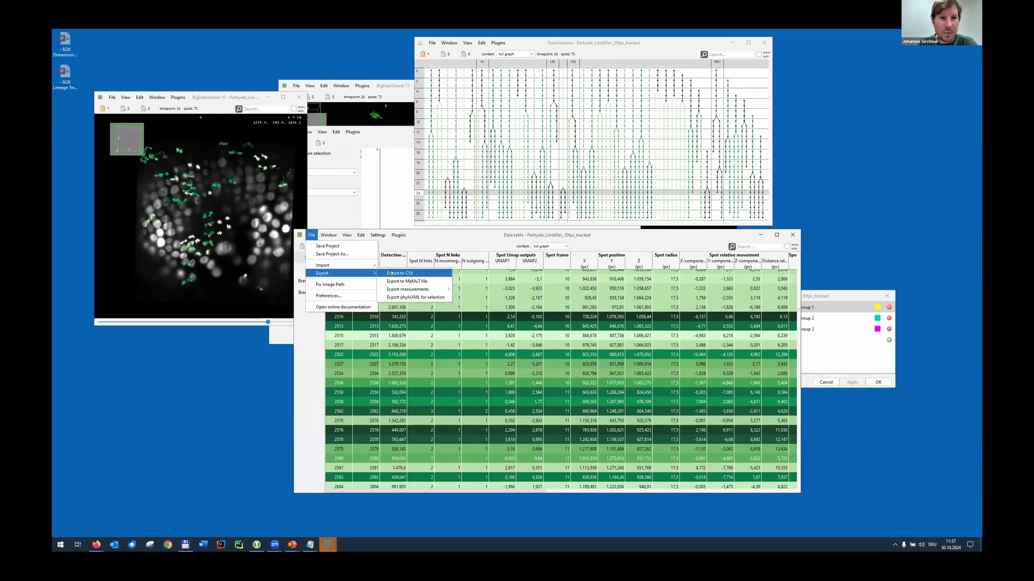
{"action": "left_click", "coordinate": [391, 272]}
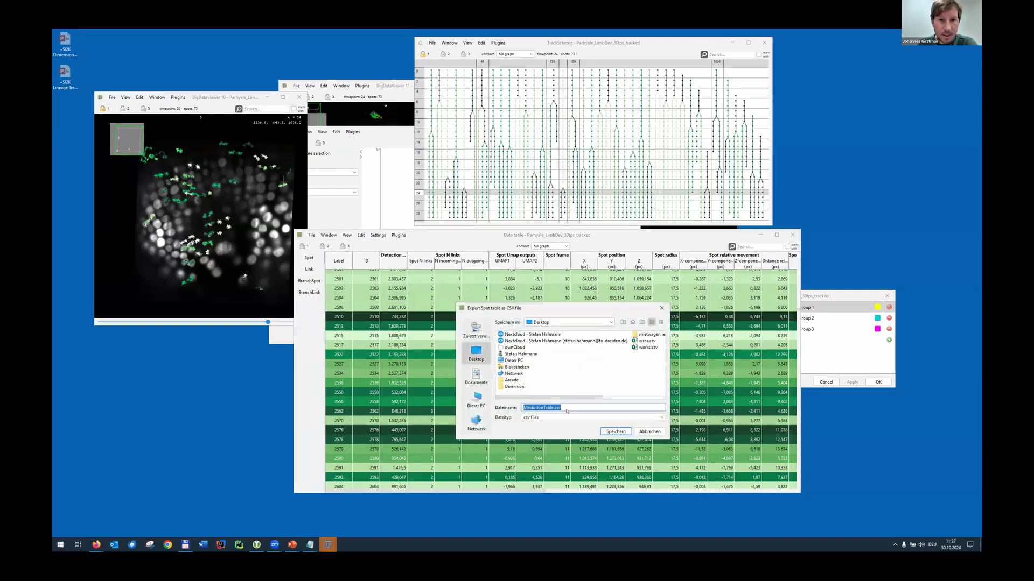
{"action": "left_click", "coordinate": [616, 432]}
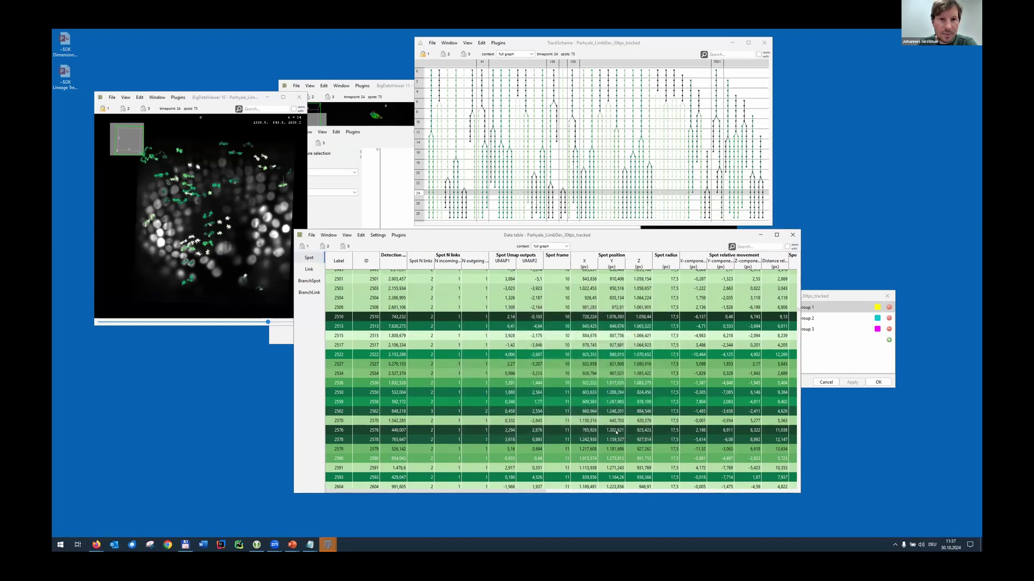
{"action": "left_click", "coordinate": [70, 109]}
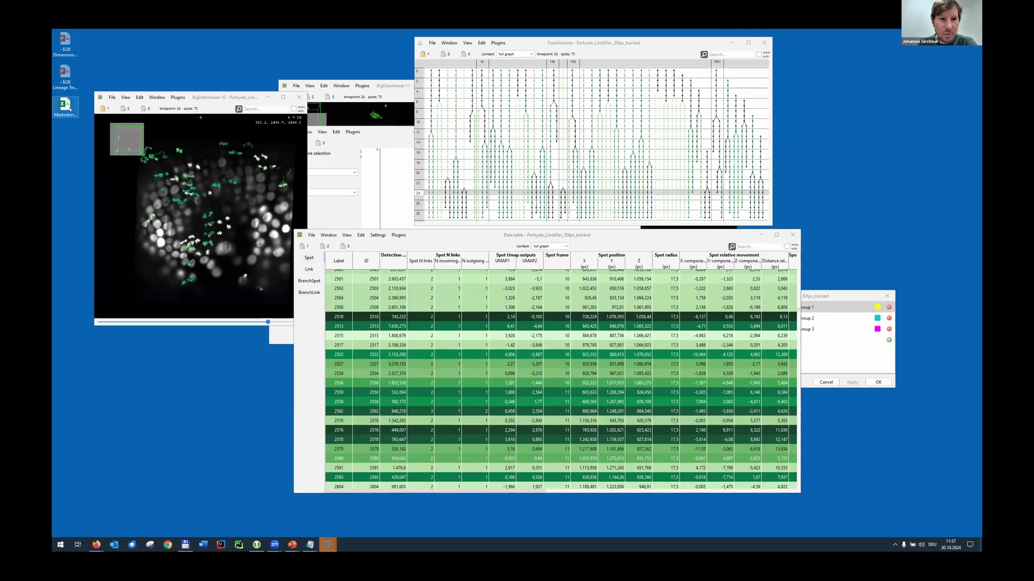
Show the BranchSpot table and export it as a CSV file to the Desktop, keeping the suggested file name
{"action": "left_click", "coordinate": [309, 281]}
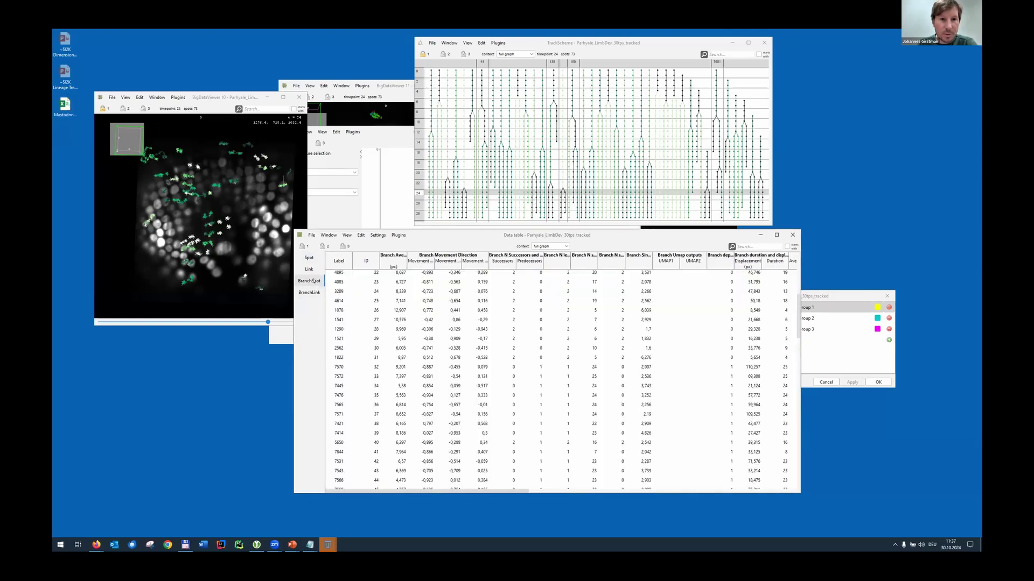
{"action": "left_click", "coordinate": [312, 236]}
{"action": "mouse_move", "coordinate": [334, 274]}
{"action": "left_click", "coordinate": [396, 273]}
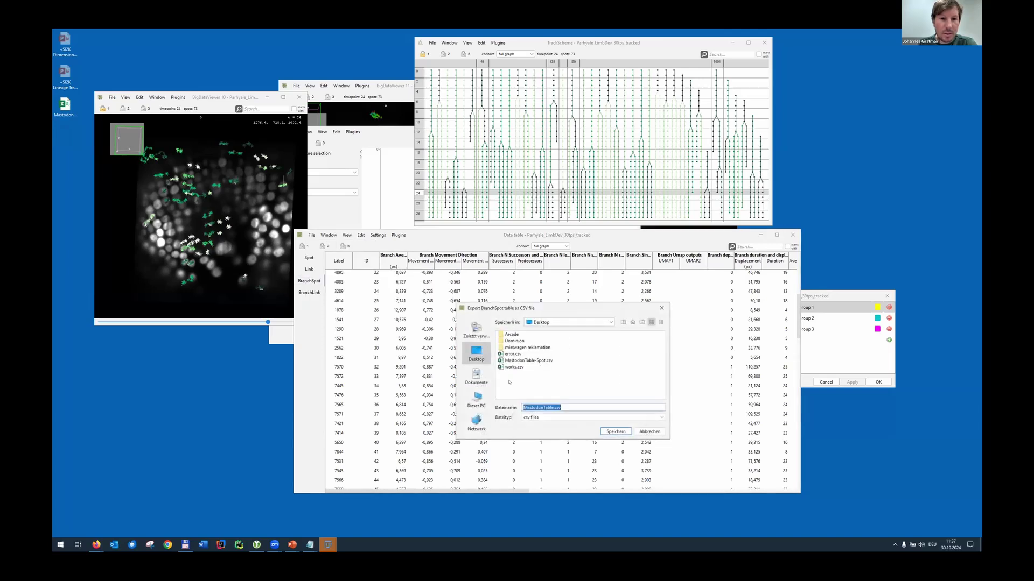
{"action": "left_click", "coordinate": [610, 432]}
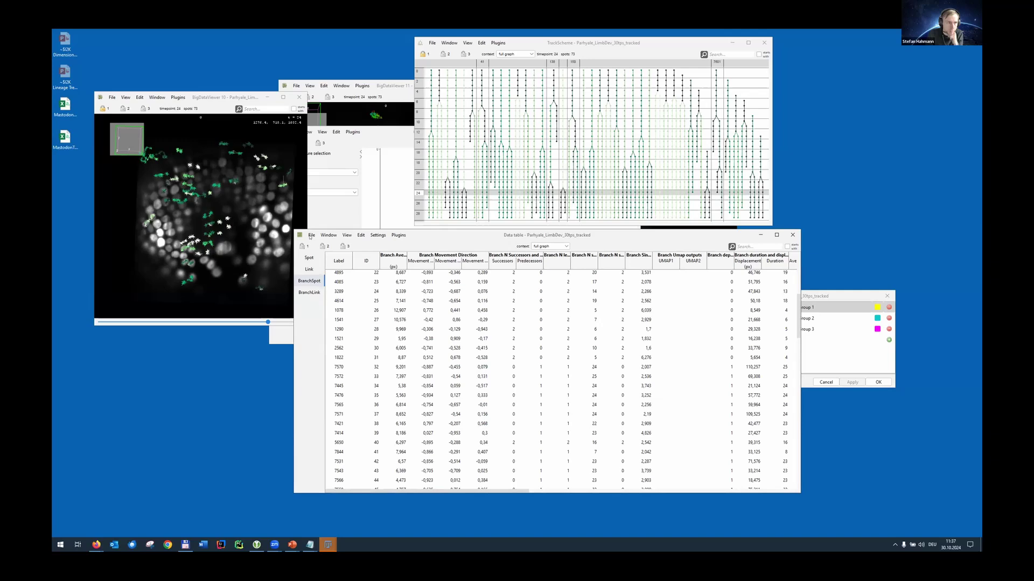
Inspect the exported MastodonTable-BranchSpot.csv in Notepad++, close the file and get Notepad++ out of the way
{"action": "left_click", "coordinate": [67, 139]}
{"action": "right_click", "coordinate": [71, 143]}
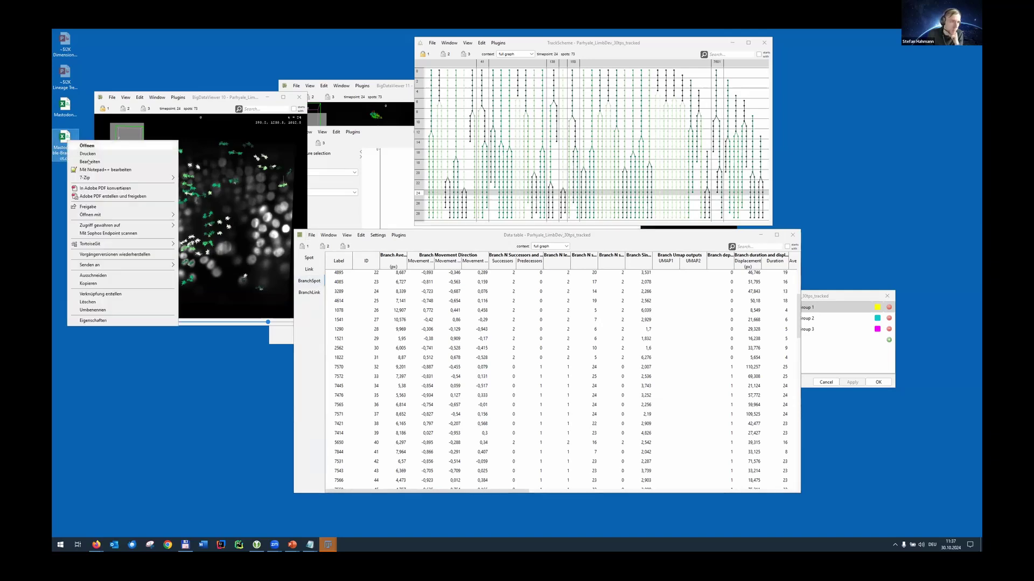
{"action": "left_click", "coordinate": [94, 170]}
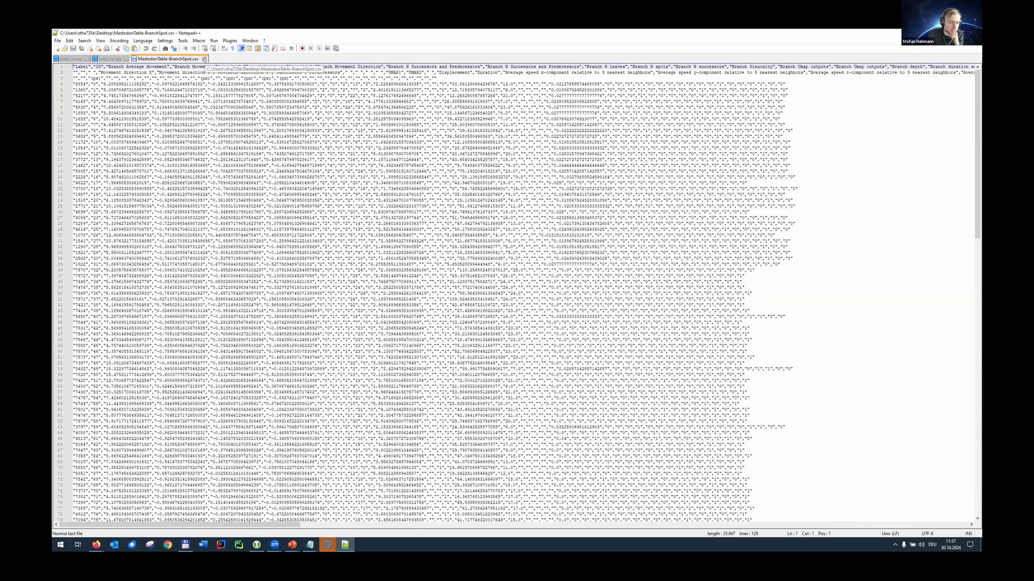
{"action": "left_click", "coordinate": [204, 58]}
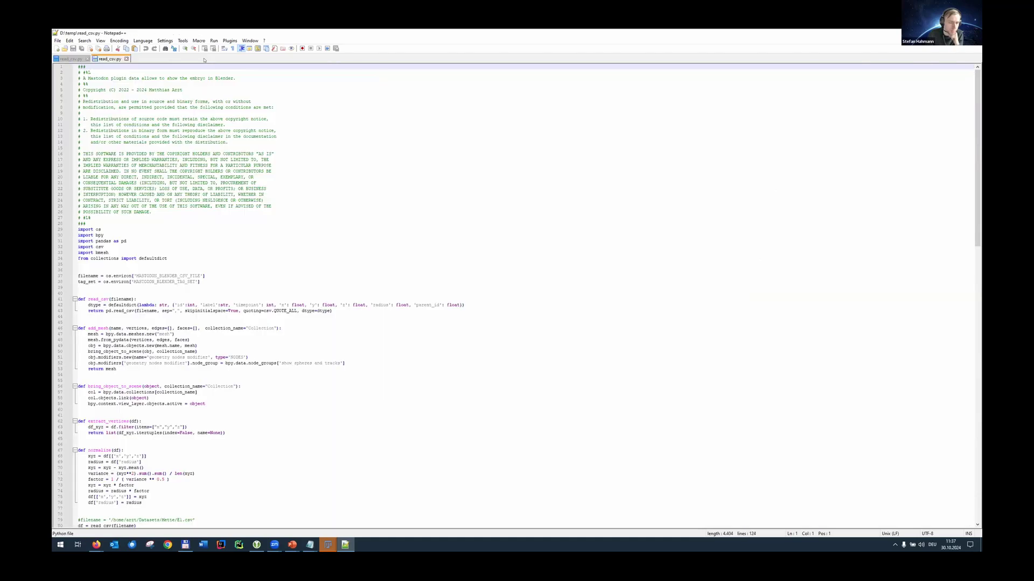
{"action": "key", "text": "super+Down"}
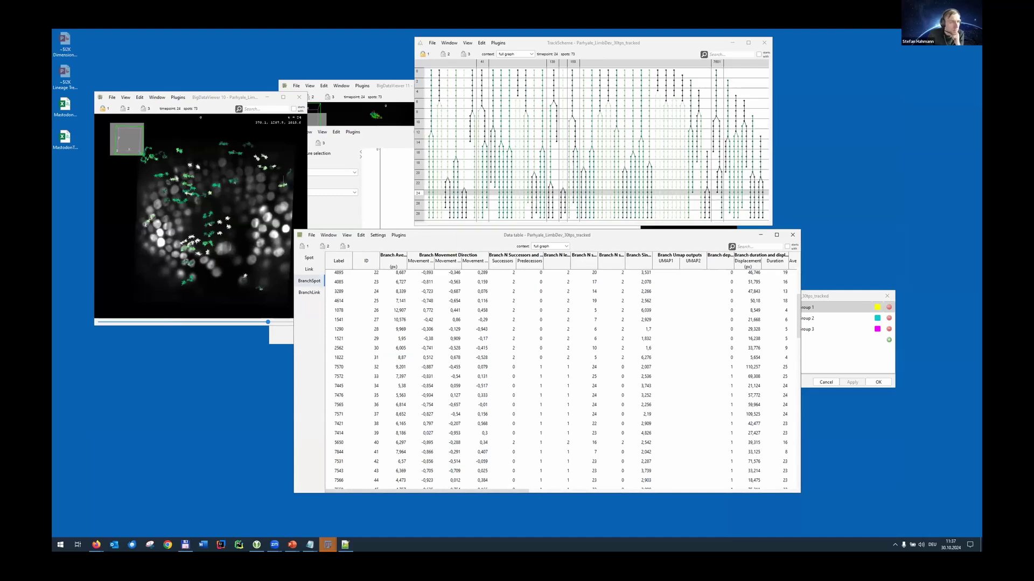
Switch to Firefox to view the paleontologist GitHub repository for analysing Mastodon exports
{"action": "left_click", "coordinate": [64, 106]}
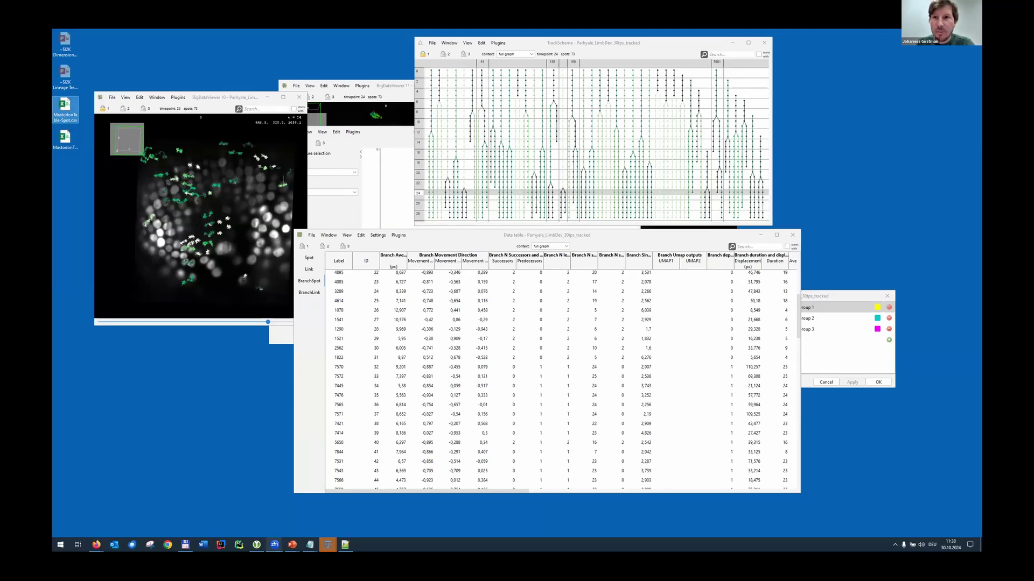
{"action": "mouse_move", "coordinate": [274, 544]}
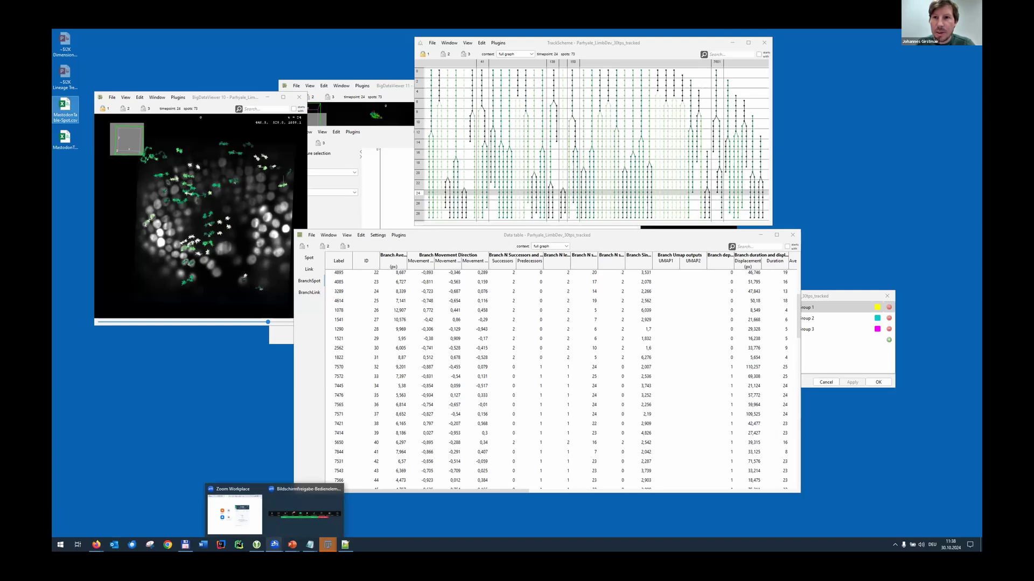
{"action": "left_click", "coordinate": [276, 521]}
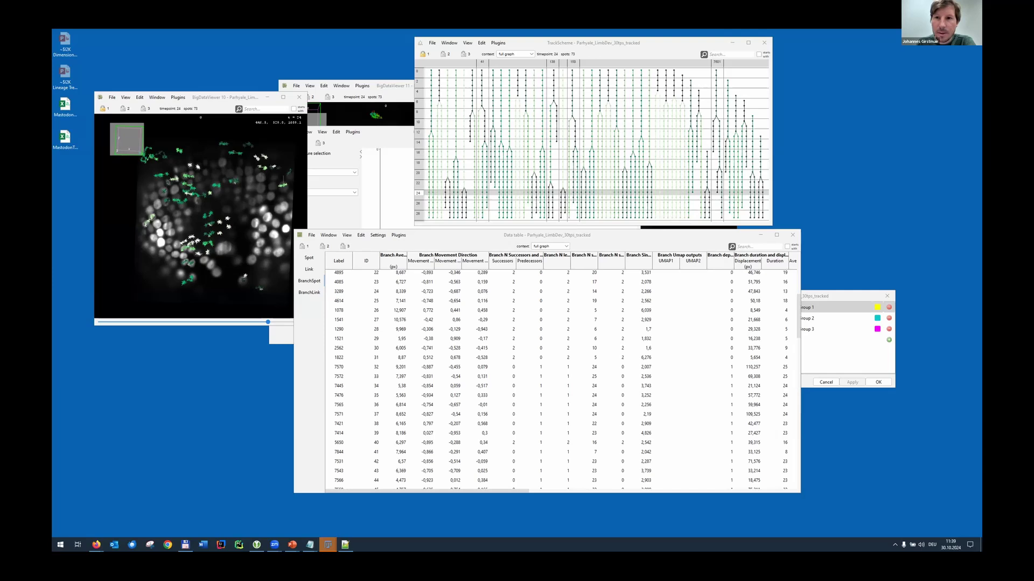
{"action": "key", "text": "alt+Tab"}
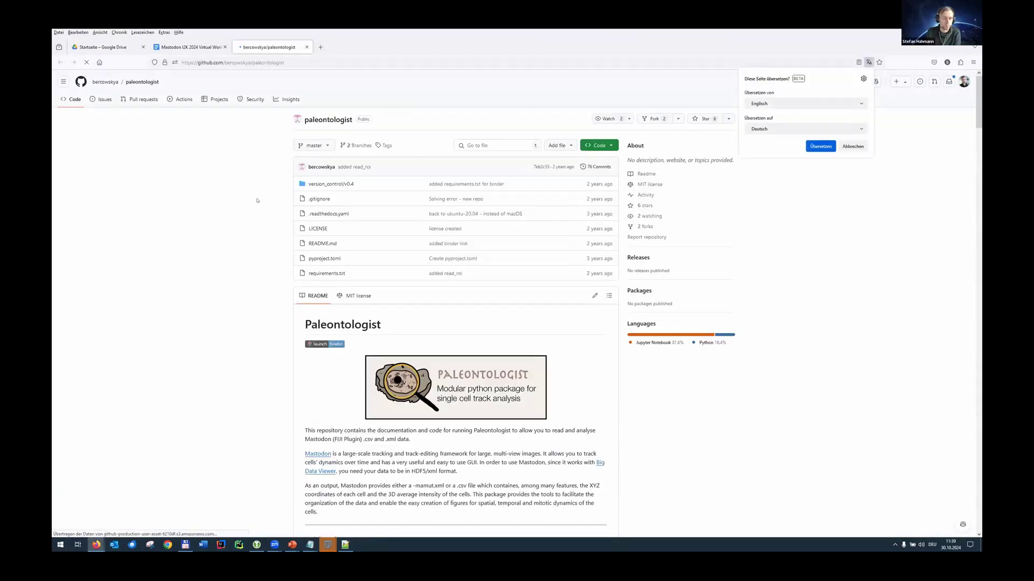
Read through the paleontologist README, covering package installation, data preparation from Mastodon and the Jupyter notebook section
{"action": "scroll", "coordinate": [261, 225], "scroll_direction": "down", "scroll_amount": 3}
{"action": "scroll", "coordinate": [261, 225], "scroll_direction": "down", "scroll_amount": 15}
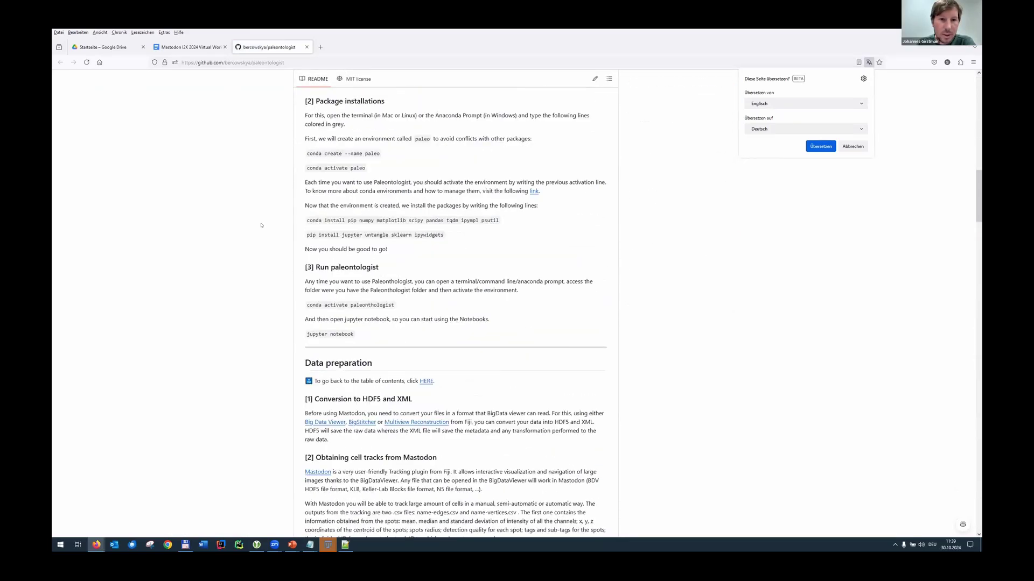
{"action": "scroll", "coordinate": [261, 225], "scroll_direction": "down", "scroll_amount": 8}
{"action": "scroll", "coordinate": [261, 225], "scroll_direction": "down", "scroll_amount": 2}
{"action": "scroll", "coordinate": [261, 225], "scroll_direction": "down", "scroll_amount": 5}
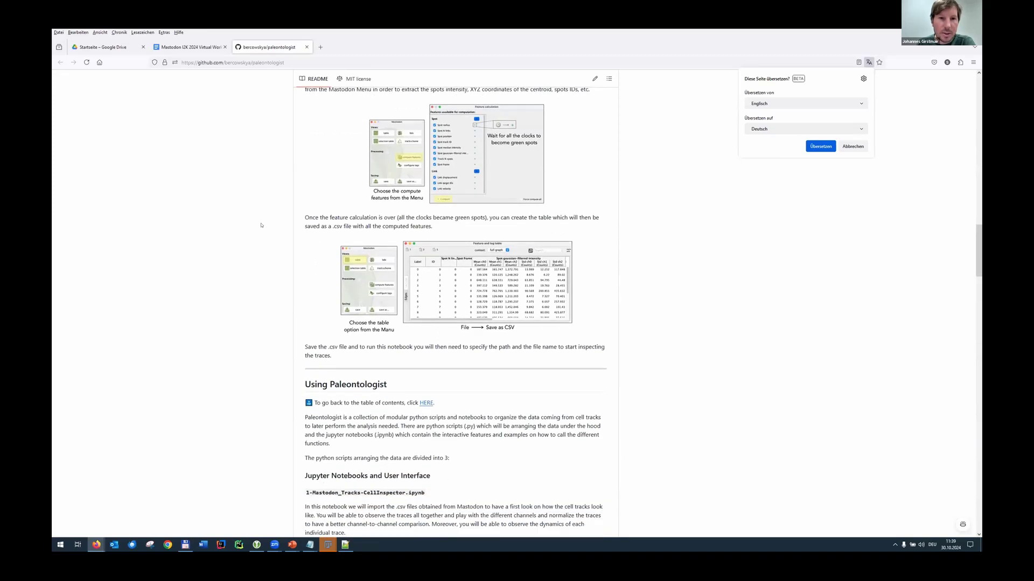
{"action": "scroll", "coordinate": [261, 225], "scroll_direction": "down", "scroll_amount": 5}
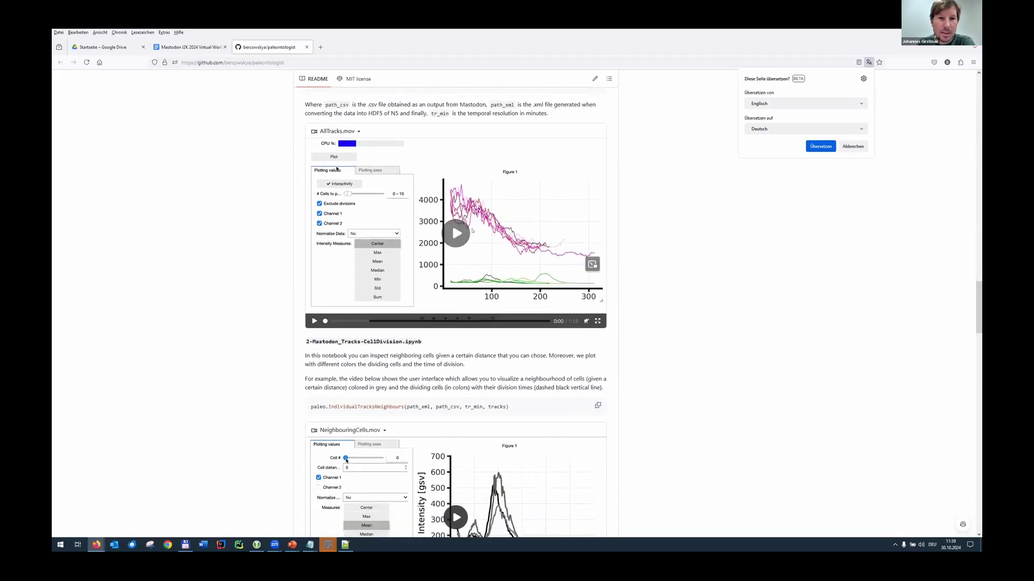
Play the AllTracks.mov demo, skip ahead to about 0:43, and review the CellDivision and TemporalAnalysis notebook descriptions
{"action": "left_click", "coordinate": [461, 233]}
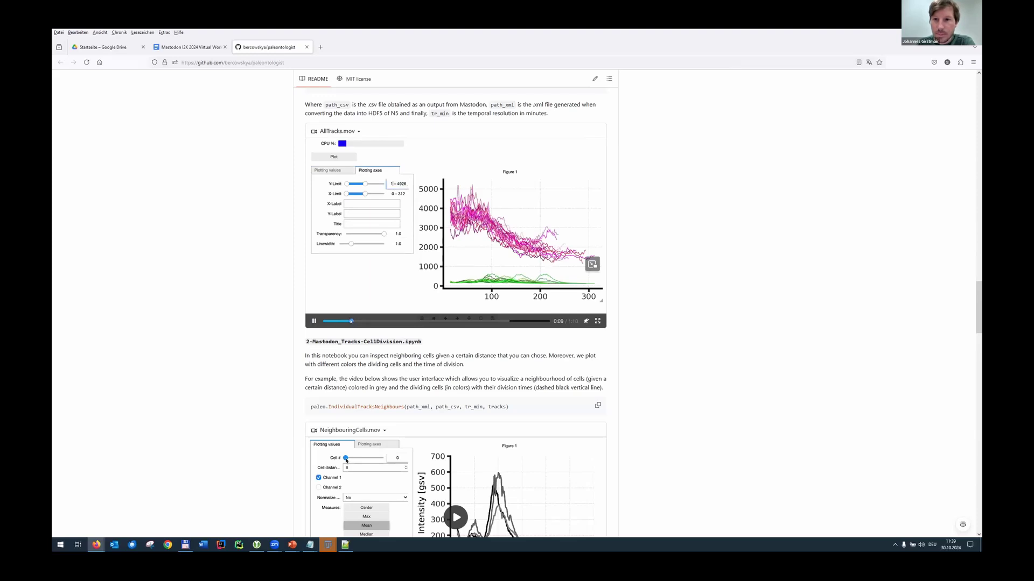
{"action": "left_click", "coordinate": [449, 321]}
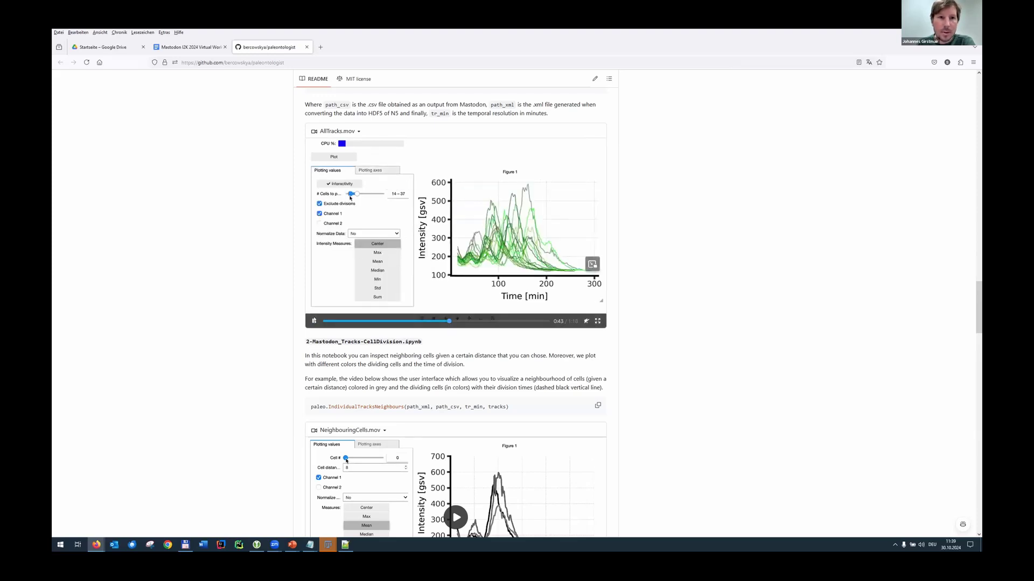
{"action": "scroll", "coordinate": [294, 305], "scroll_direction": "down", "scroll_amount": 3}
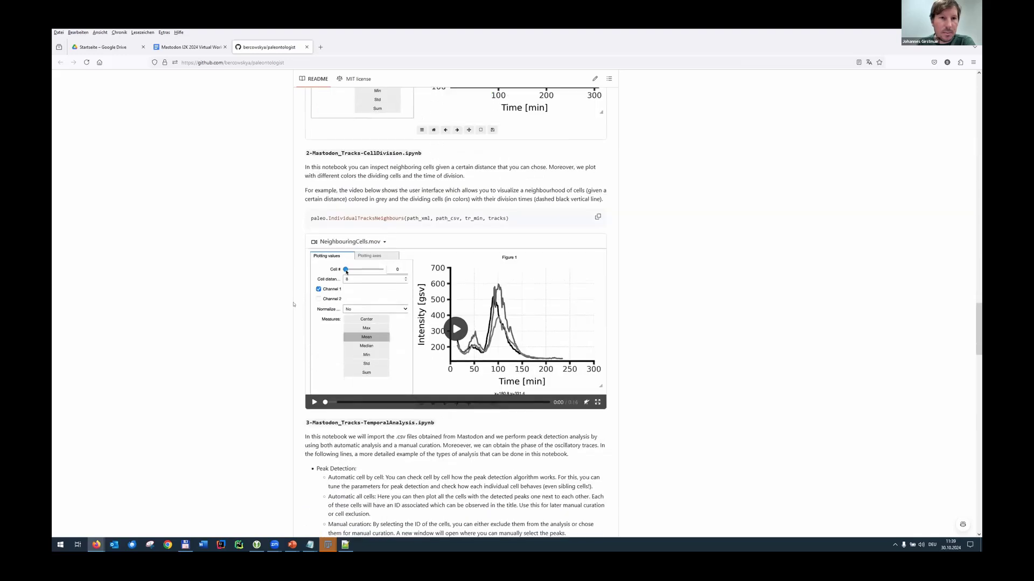
{"action": "scroll", "coordinate": [294, 305], "scroll_direction": "down", "scroll_amount": 3}
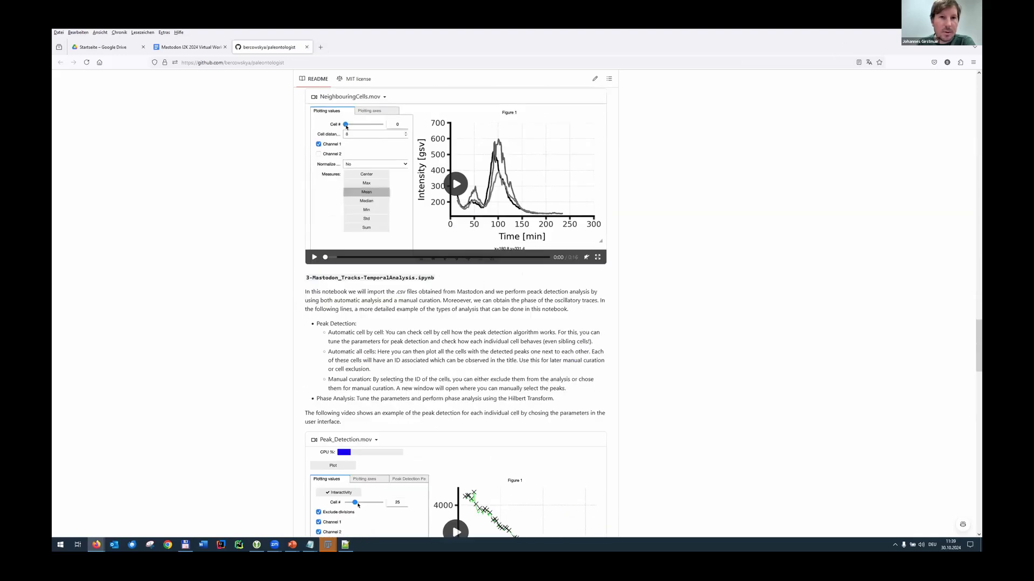
{"action": "key", "text": "super+Down"}
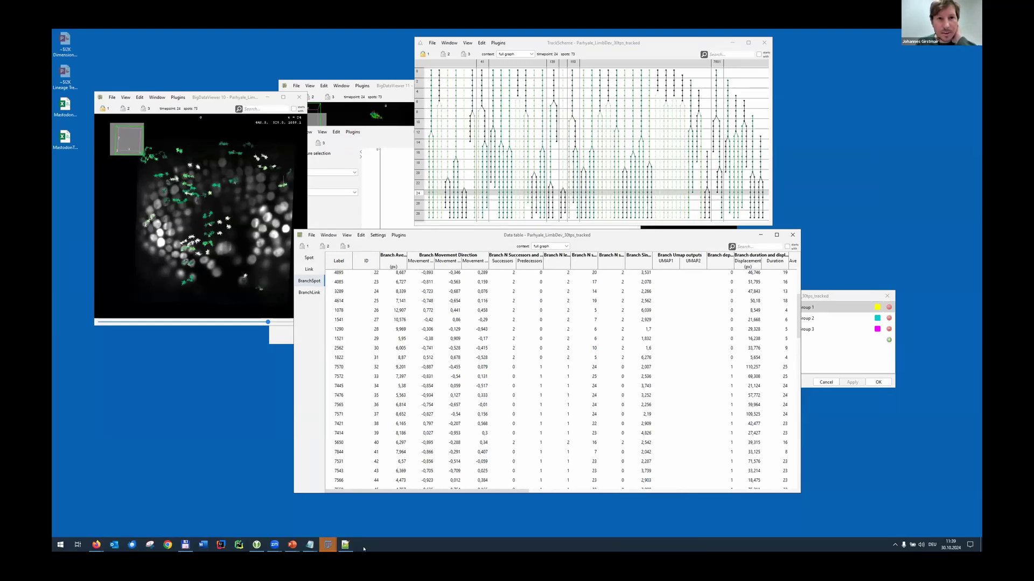
{"action": "left_click", "coordinate": [141, 534]}
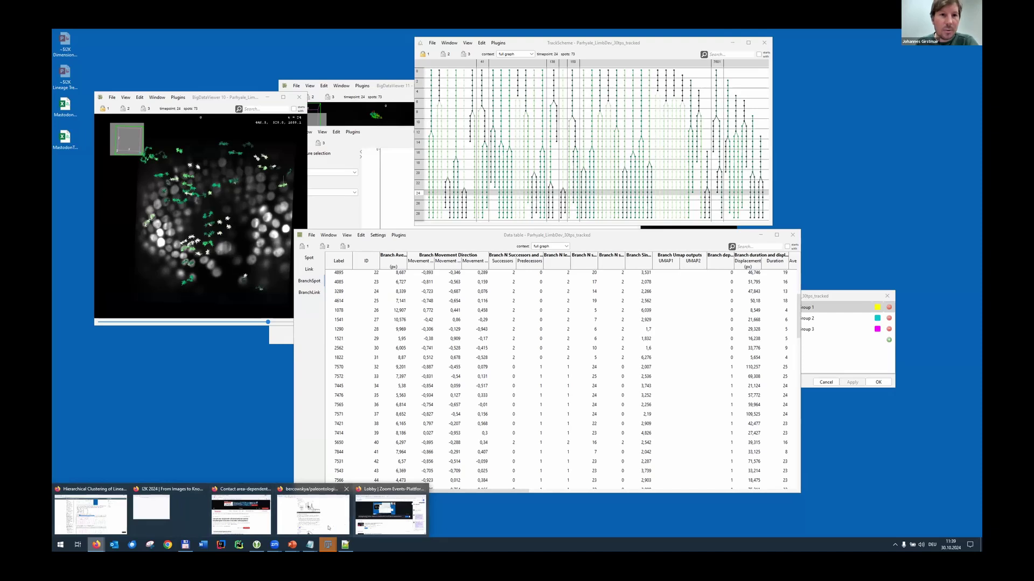
{"action": "key", "text": "alt+Tab"}
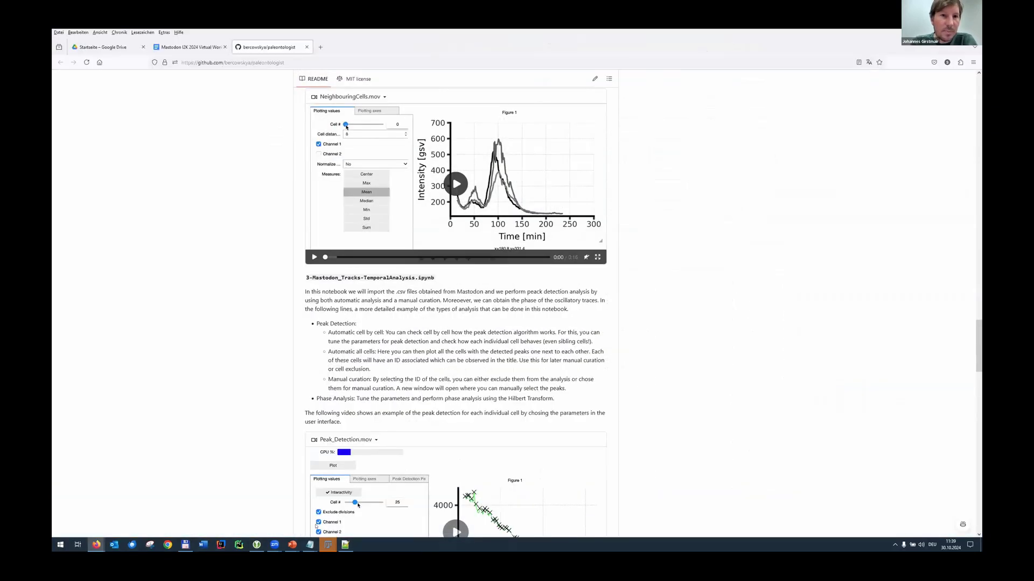
Open the Mastodon documentation at mastodon.readthedocs.io in a new browser tab and look over its start page
{"action": "key", "text": "ctrl+t"}
{"action": "type", "text": "read"}
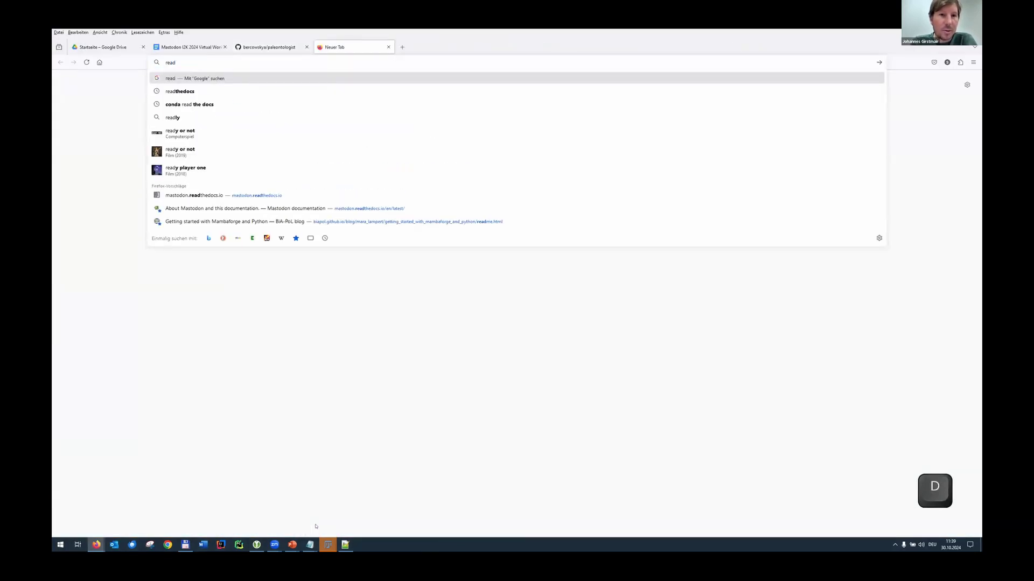
{"action": "left_click", "coordinate": [271, 196]}
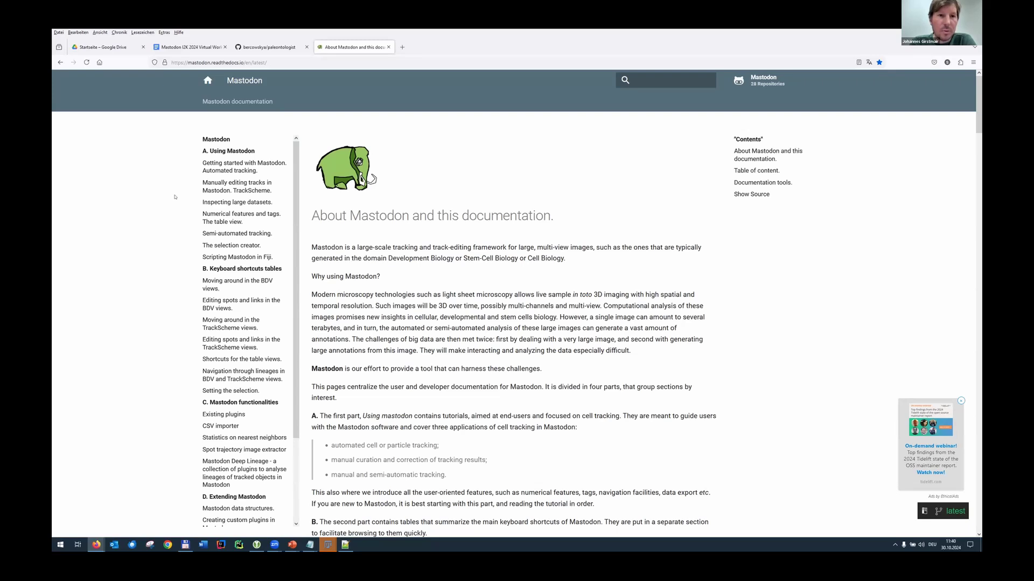
{"action": "scroll", "coordinate": [175, 197], "scroll_direction": "down", "scroll_amount": 2}
{"action": "scroll", "coordinate": [174, 197], "scroll_direction": "up", "scroll_amount": 2}
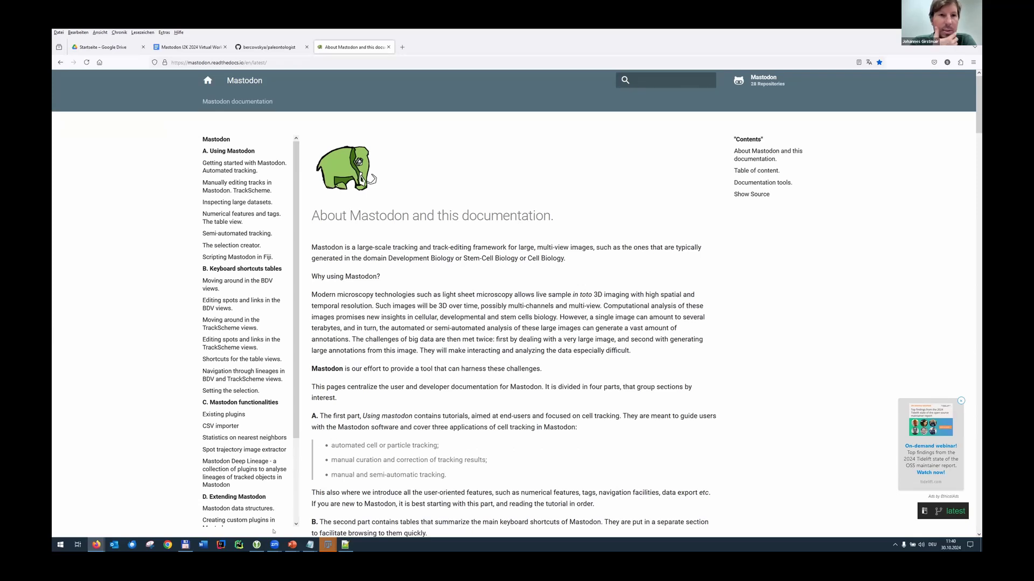
Bring up Mastodon's Grapher window, show the Hierarchical Clustering of Lineage Trees settings, and close the dialog without running it
{"action": "mouse_move", "coordinate": [275, 545]}
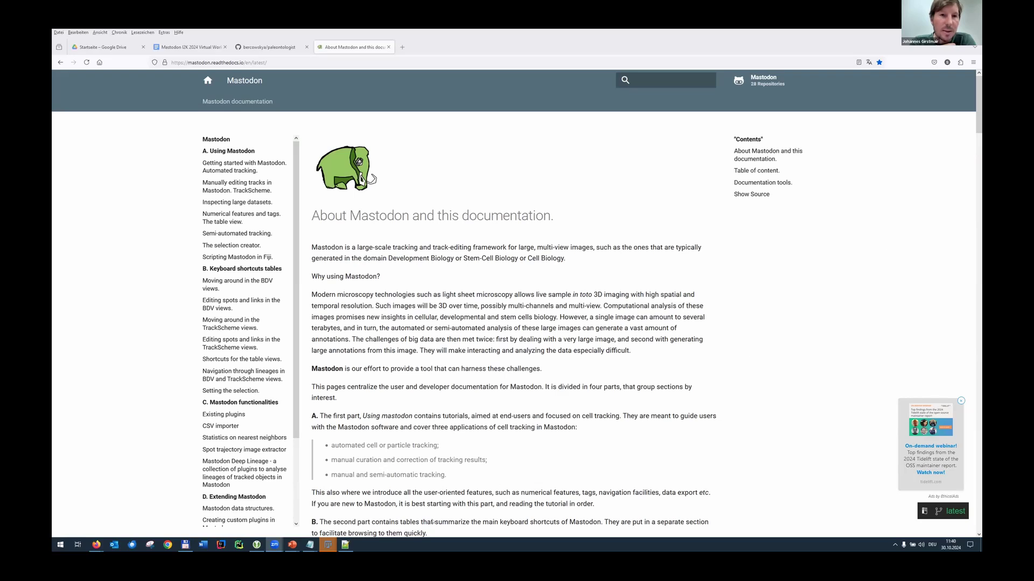
{"action": "mouse_move", "coordinate": [330, 545]}
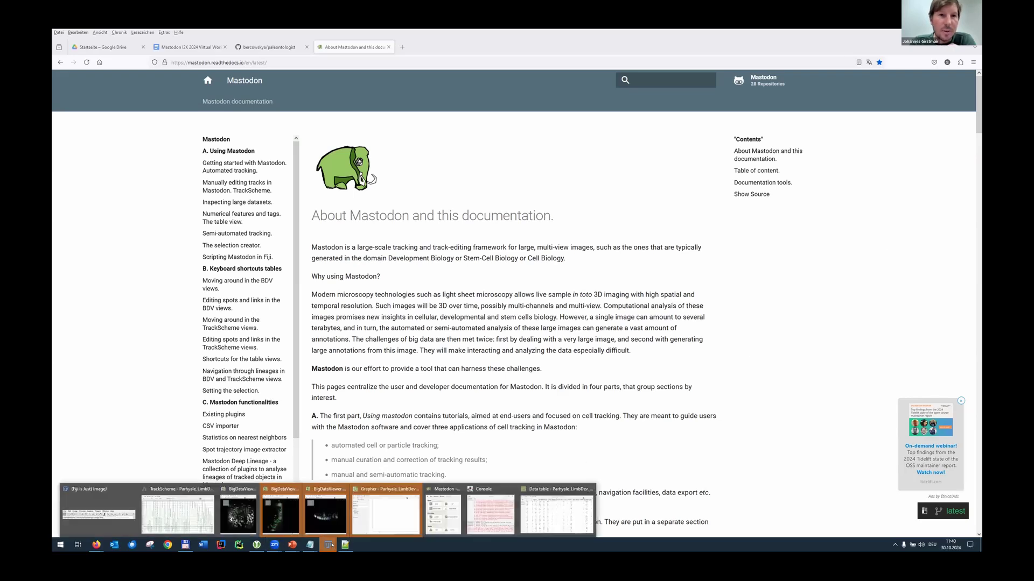
{"action": "left_click", "coordinate": [401, 513]}
{"action": "left_click", "coordinate": [351, 132]}
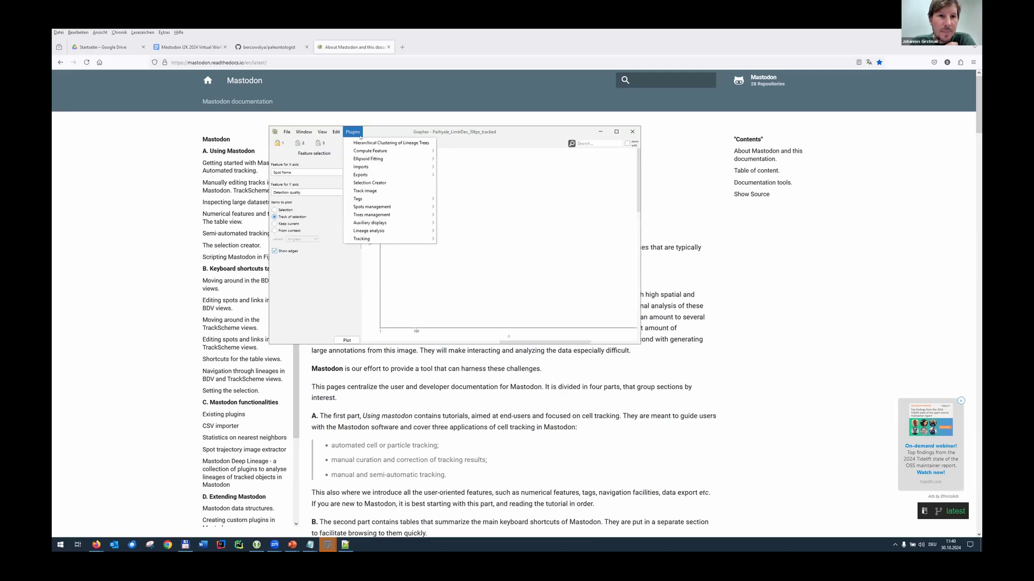
{"action": "left_click", "coordinate": [362, 143]}
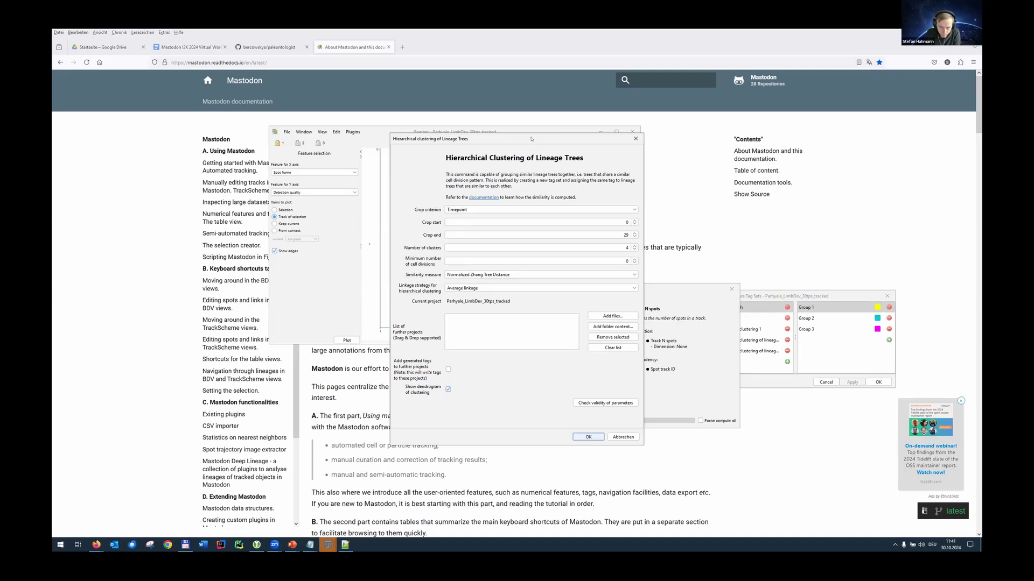
{"action": "left_click_drag", "start_coordinate": [531, 139], "coordinate": [465, 156]}
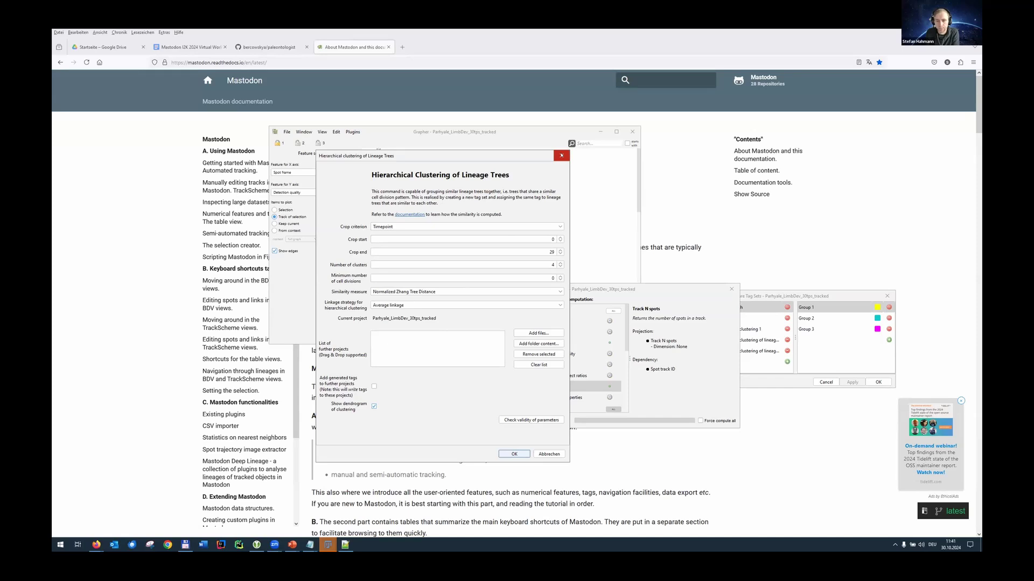
{"action": "left_click", "coordinate": [562, 156]}
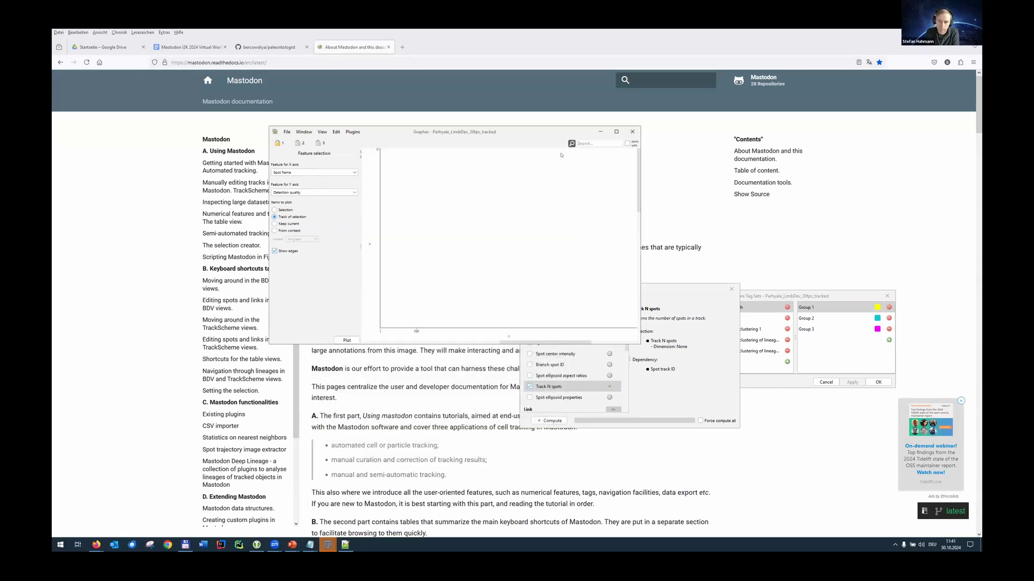
Minimize the Grapher window and close the Feature calculation window
{"action": "left_click", "coordinate": [600, 132]}
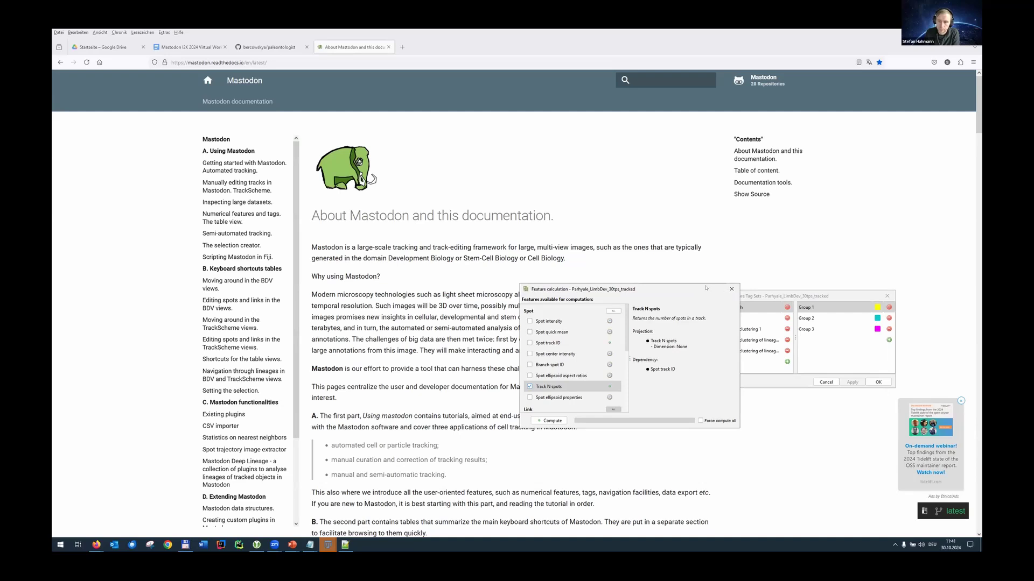
{"action": "left_click_drag", "start_coordinate": [706, 288], "coordinate": [621, 271]}
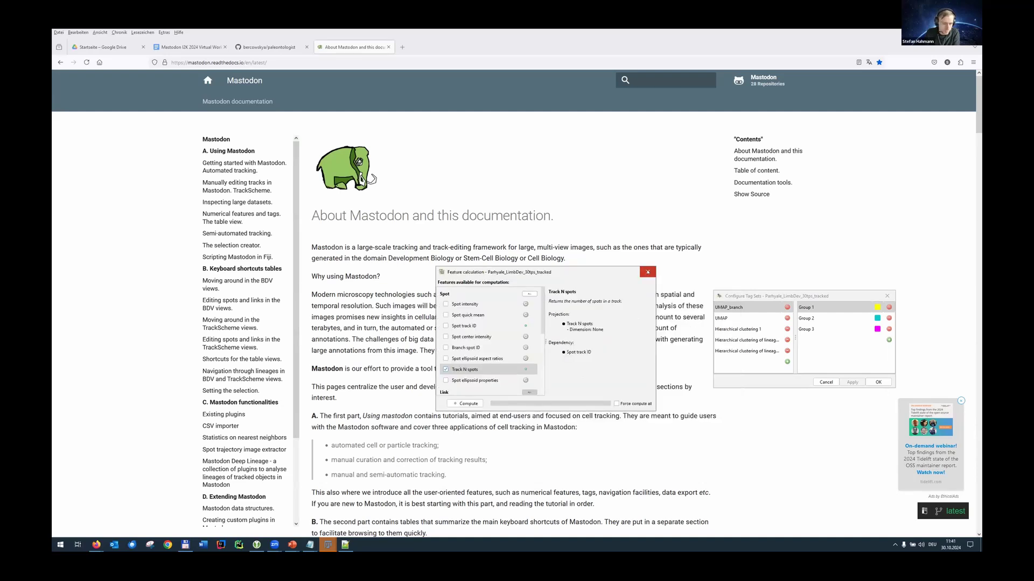
{"action": "left_click", "coordinate": [647, 272]}
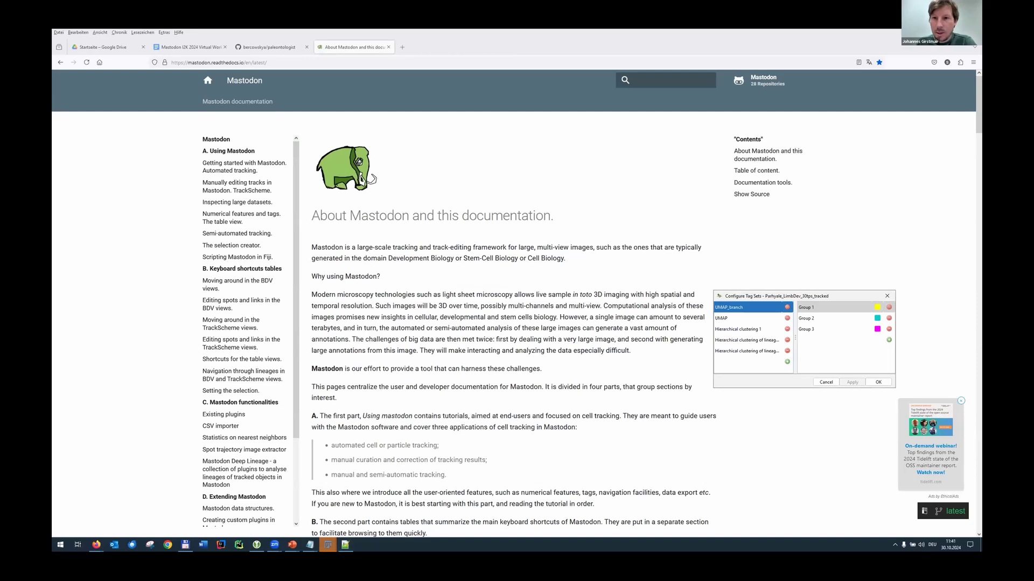